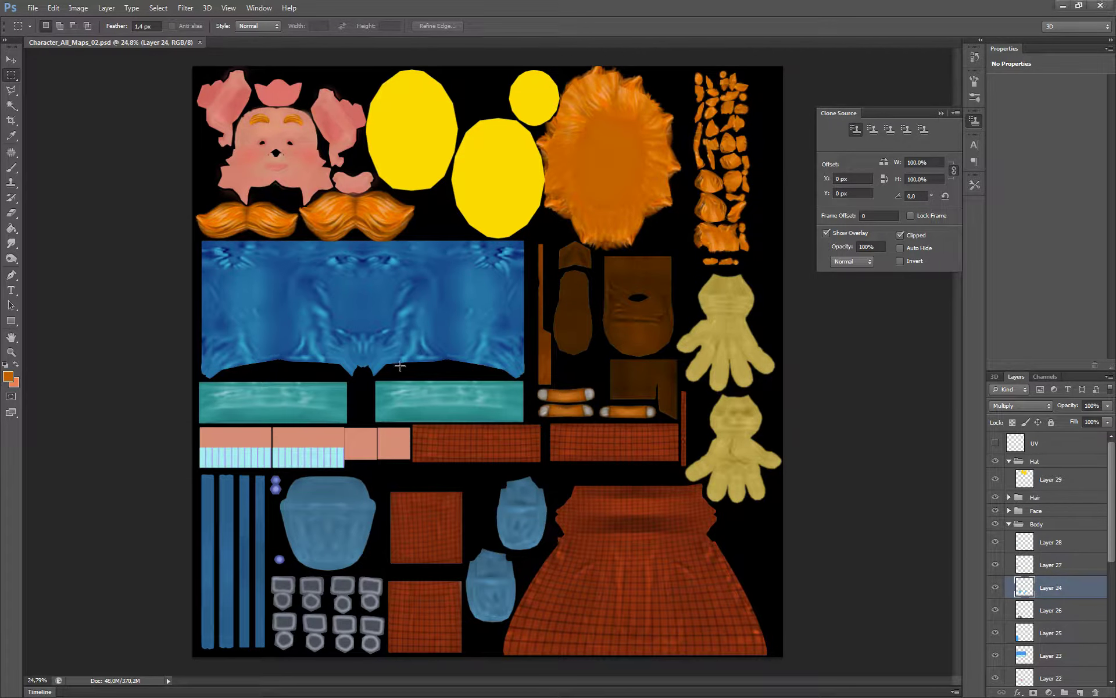
Step: Zoom into the texture sheet and select Layer 23 to inspect it
{"action": "scroll", "coordinate": [397, 358], "scroll_direction": "up", "scroll_amount": 1, "text": "alt"}
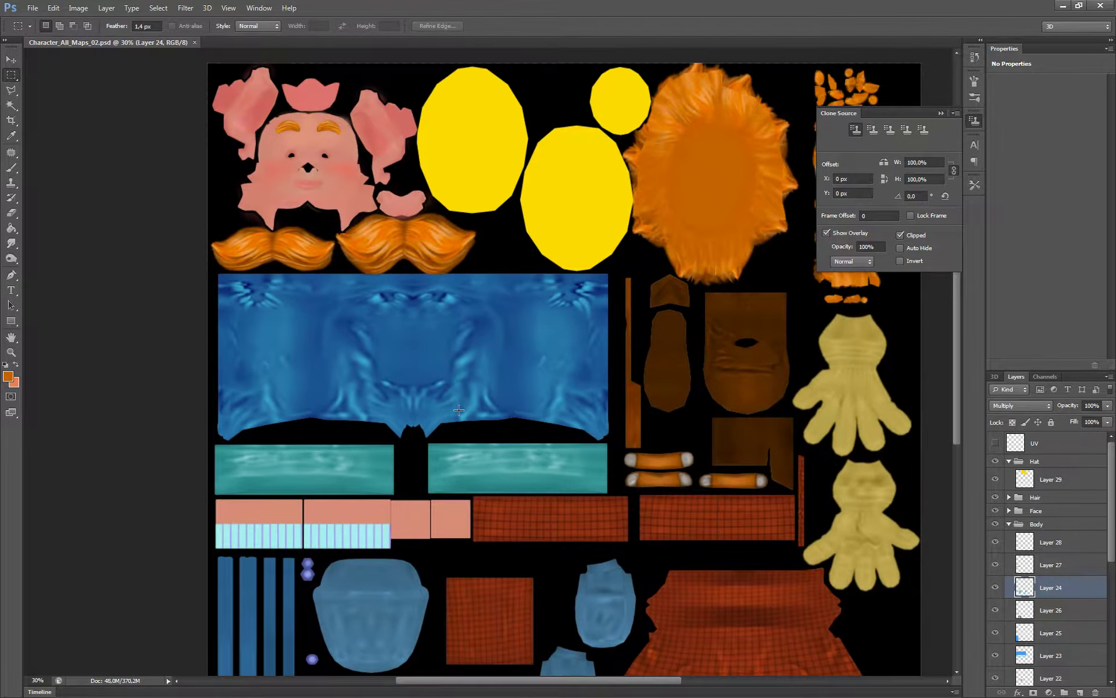
{"action": "scroll", "coordinate": [423, 373], "scroll_direction": "up", "scroll_amount": 1, "text": "alt"}
{"action": "left_click", "coordinate": [1072, 662]}
{"action": "left_click", "coordinate": [995, 655]}
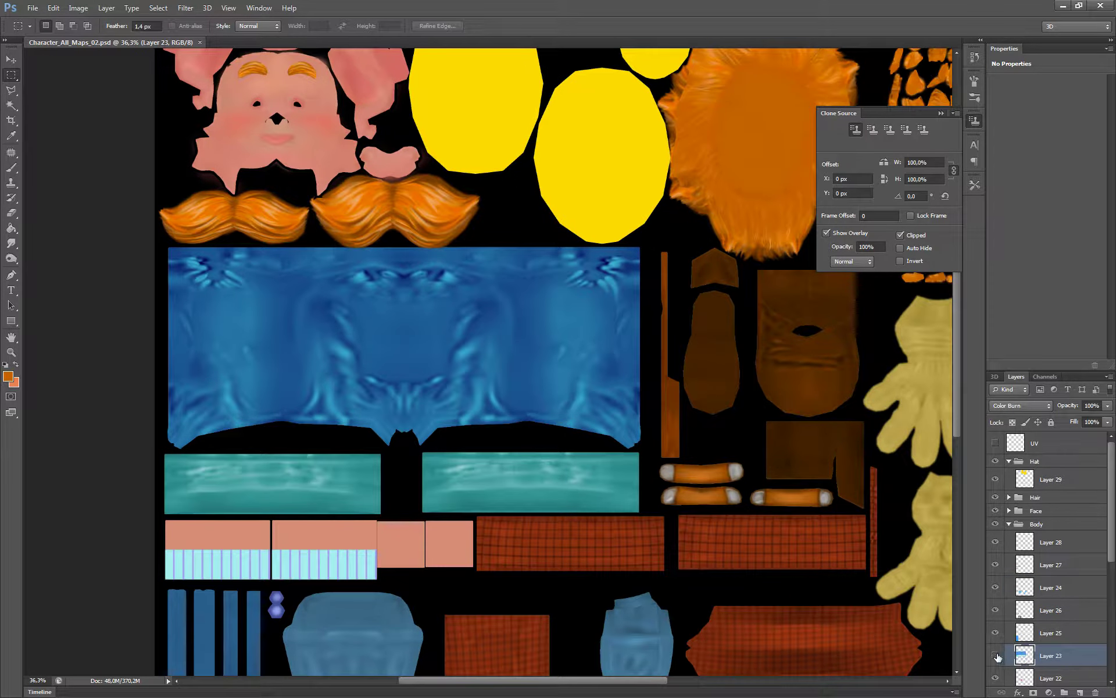
Step: Make the Body_Displ copy layer the active layer
{"action": "scroll", "coordinate": [499, 389], "scroll_direction": "up", "scroll_amount": 1, "text": "alt"}
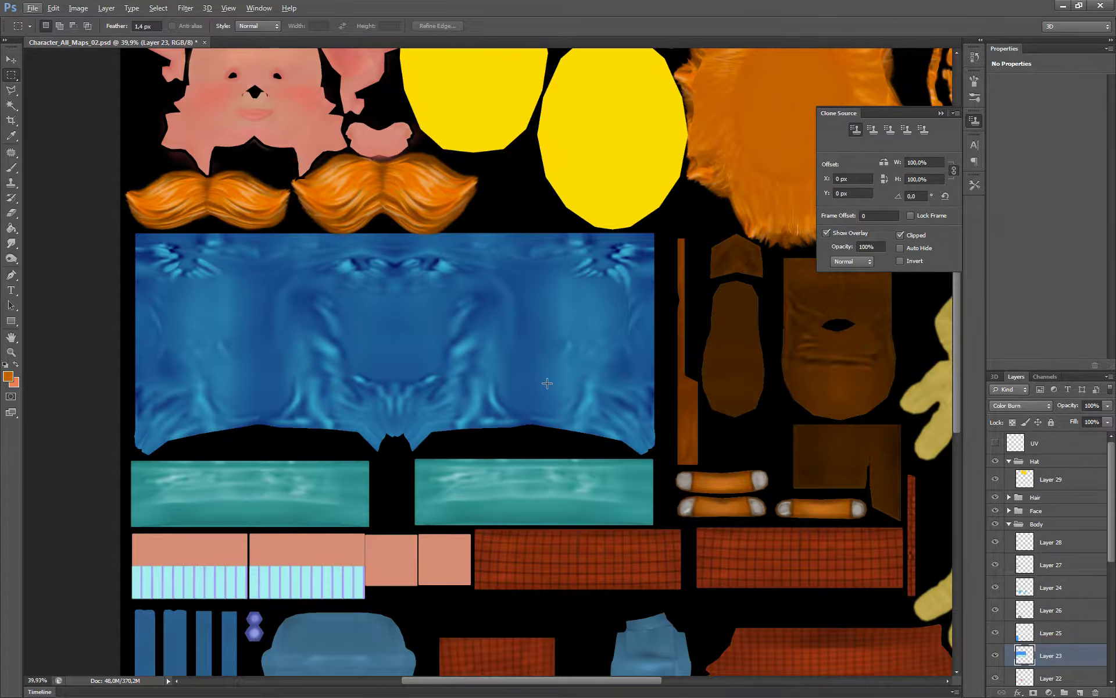
{"action": "scroll", "coordinate": [1034, 542], "scroll_direction": "down", "scroll_amount": 2}
{"action": "scroll", "coordinate": [1035, 546], "scroll_direction": "down", "scroll_amount": 2}
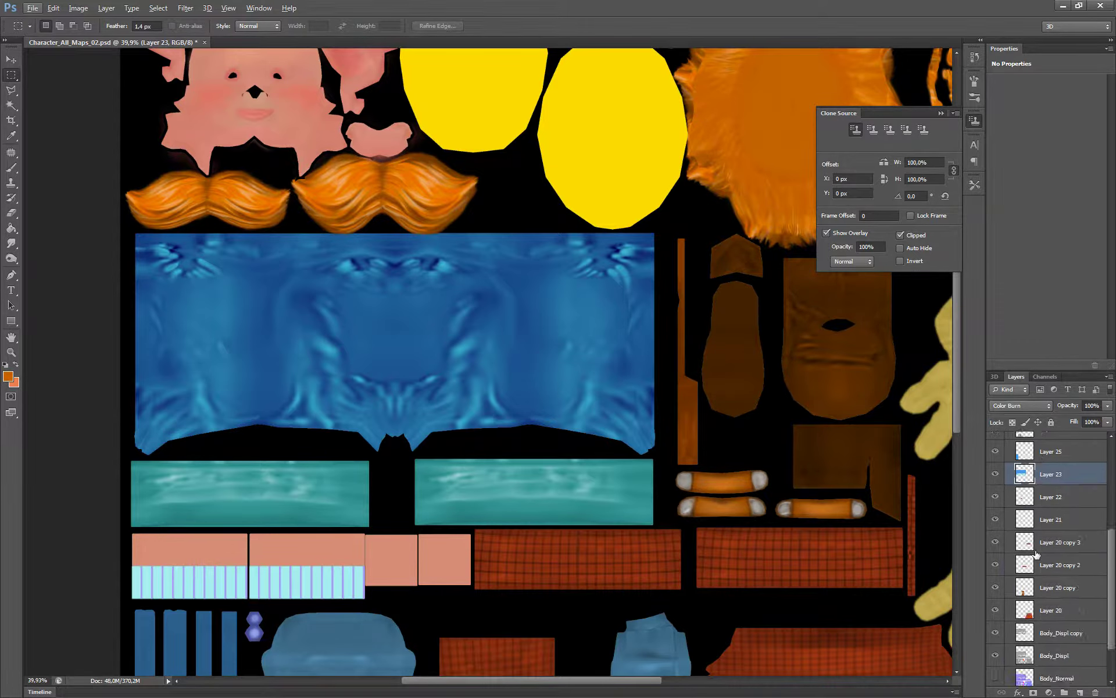
{"action": "scroll", "coordinate": [1036, 555], "scroll_direction": "down", "scroll_amount": 2}
{"action": "left_click", "coordinate": [1044, 580]}
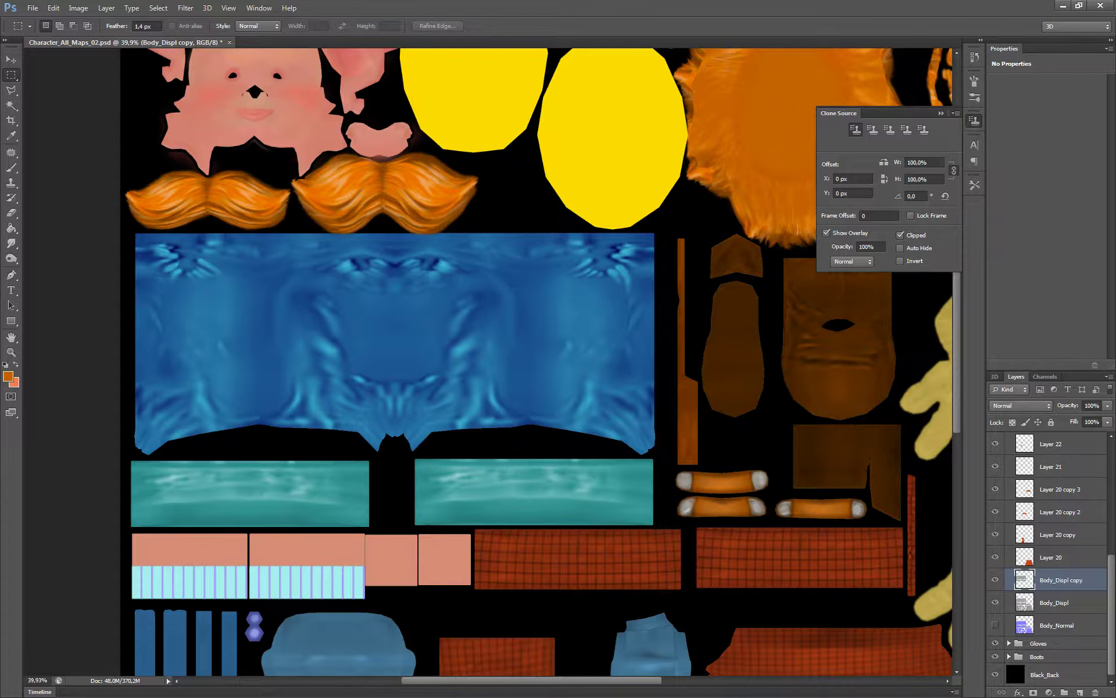
{"action": "key", "text": "ctrl+u"}
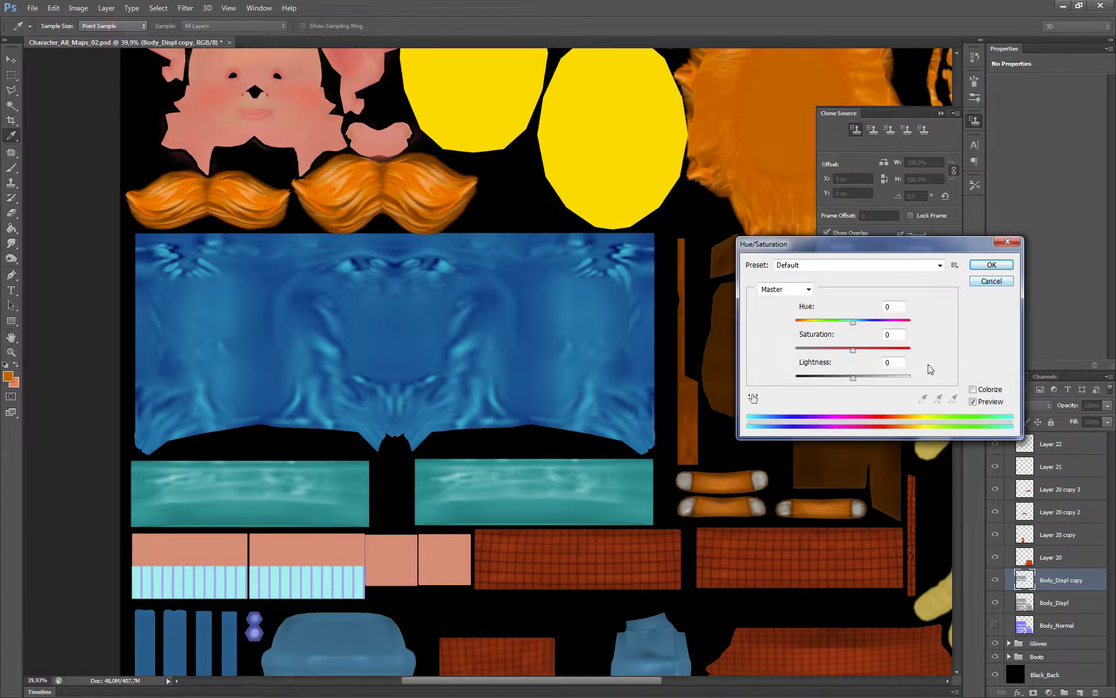
{"action": "left_click_drag", "start_coordinate": [853, 378], "coordinate": [845, 378]}
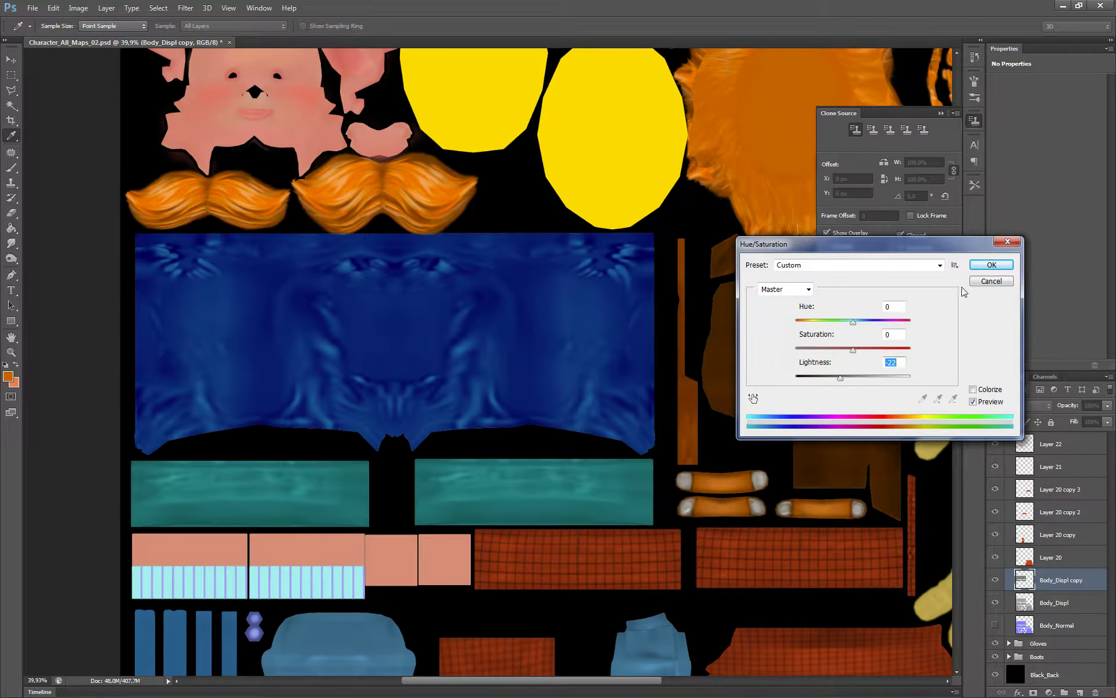
{"action": "left_click", "coordinate": [986, 282]}
{"action": "key", "text": "ctrl+l"}
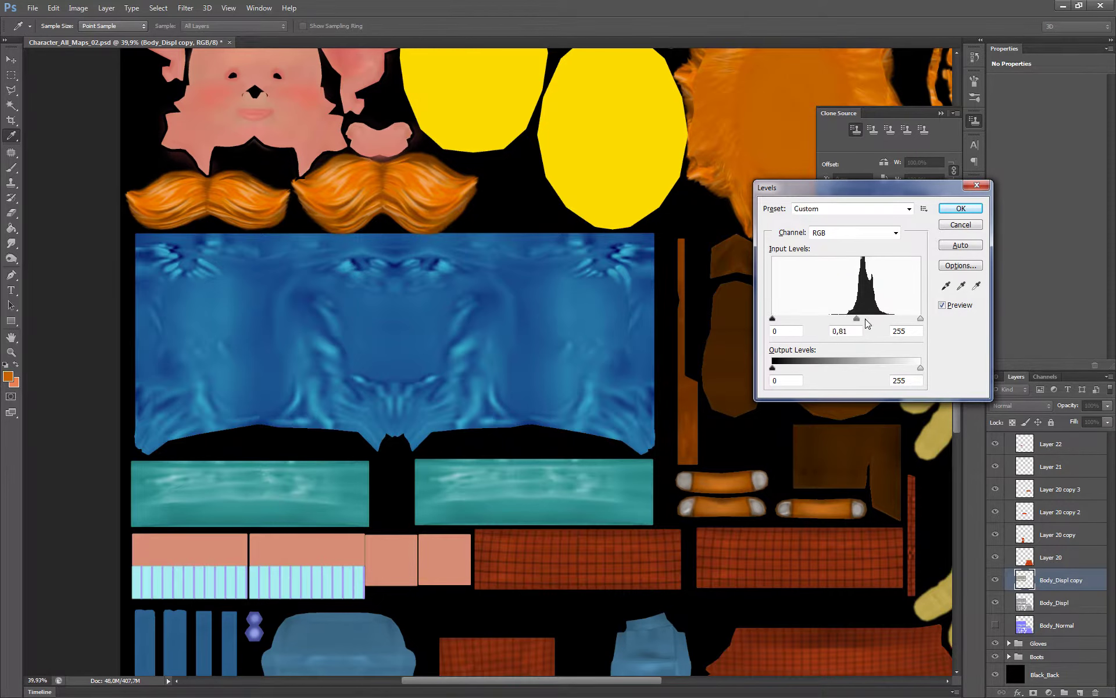
{"action": "left_click_drag", "start_coordinate": [846, 319], "coordinate": [828, 329]}
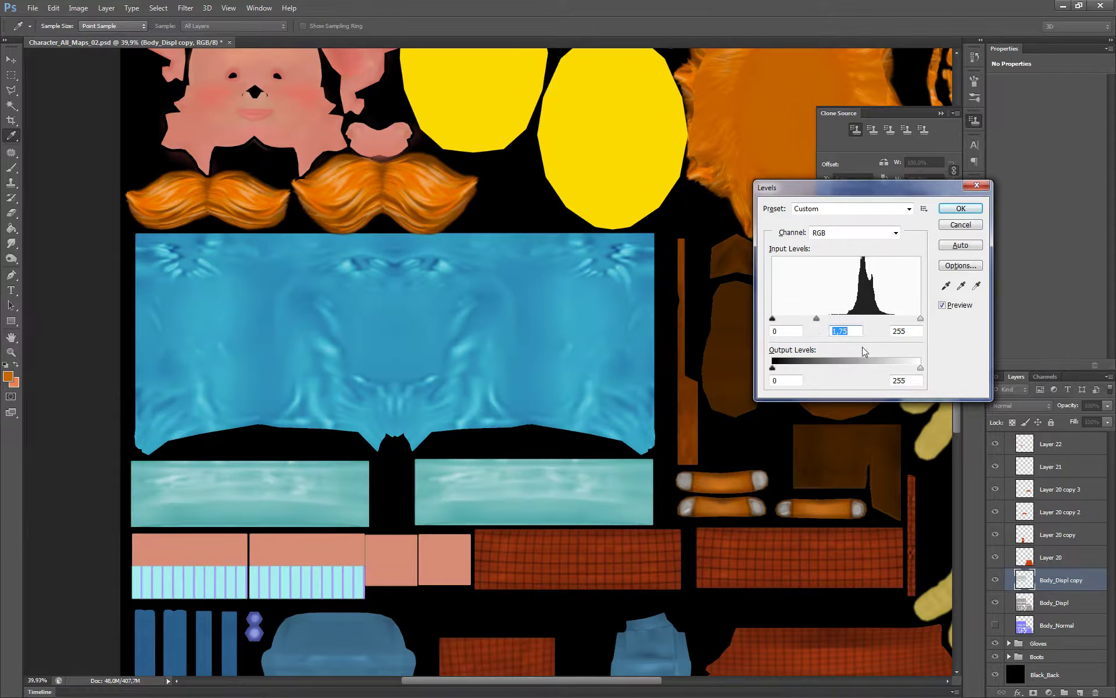
{"action": "mouse_move", "coordinate": [919, 324]}
{"action": "left_mouse_down"}
{"action": "mouse_move", "coordinate": [881, 323]}
{"action": "mouse_move", "coordinate": [920, 324]}
{"action": "left_mouse_up"}
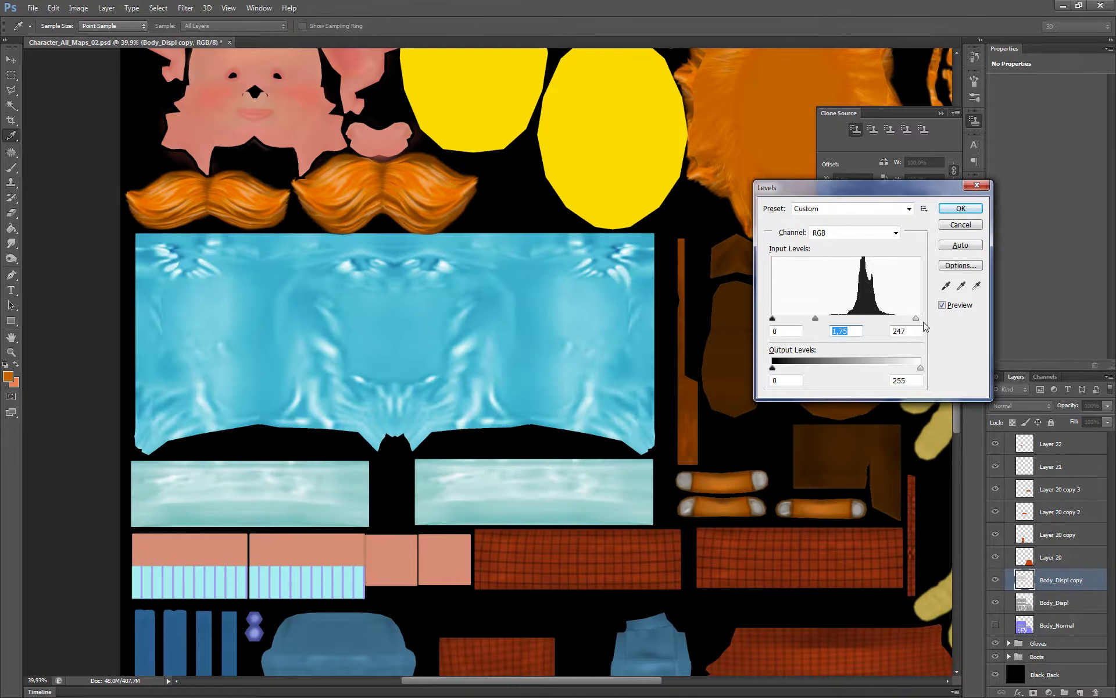
{"action": "key", "text": "Tab"}
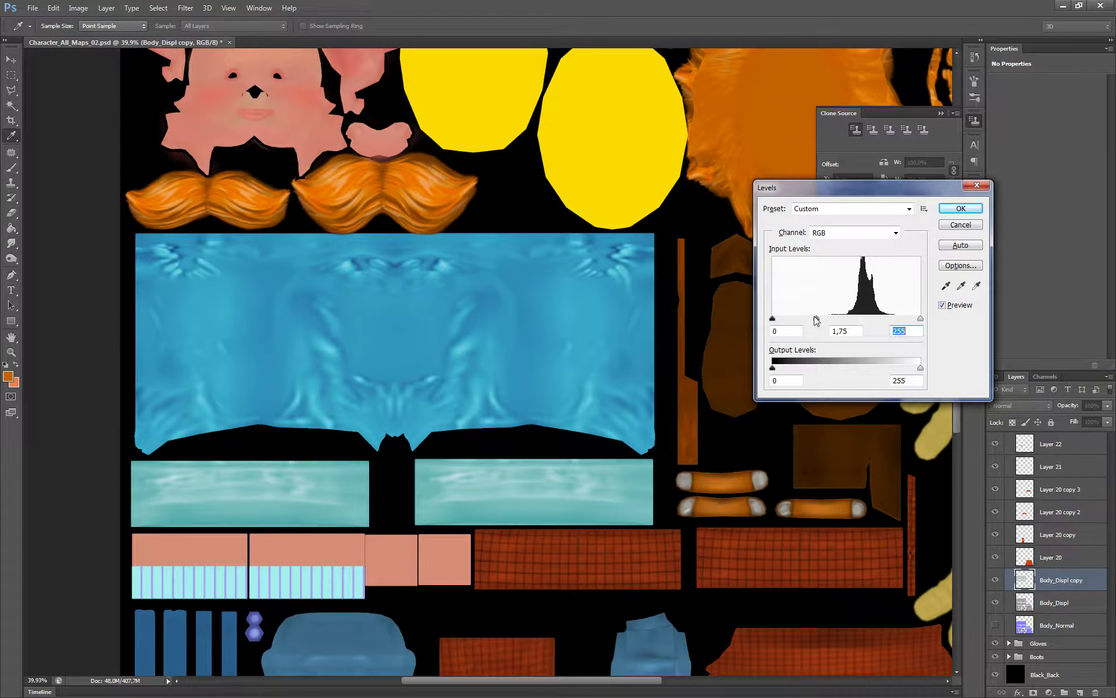
{"action": "left_click_drag", "start_coordinate": [816, 319], "coordinate": [833, 319]}
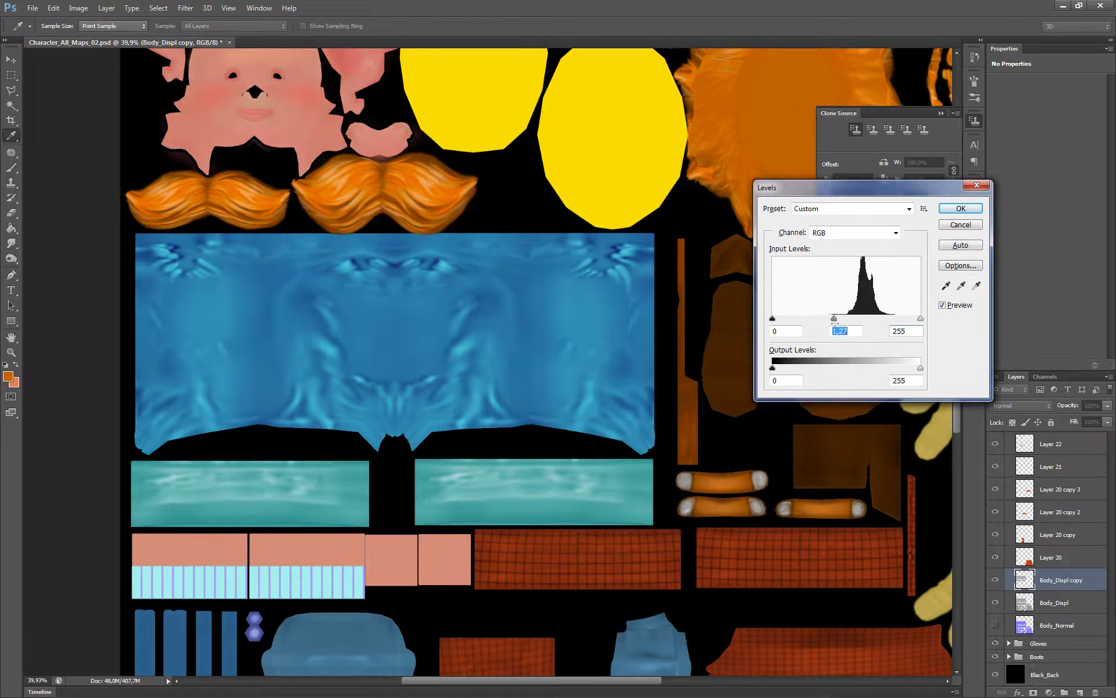
{"action": "left_click", "coordinate": [960, 225]}
{"action": "key", "text": "m"}
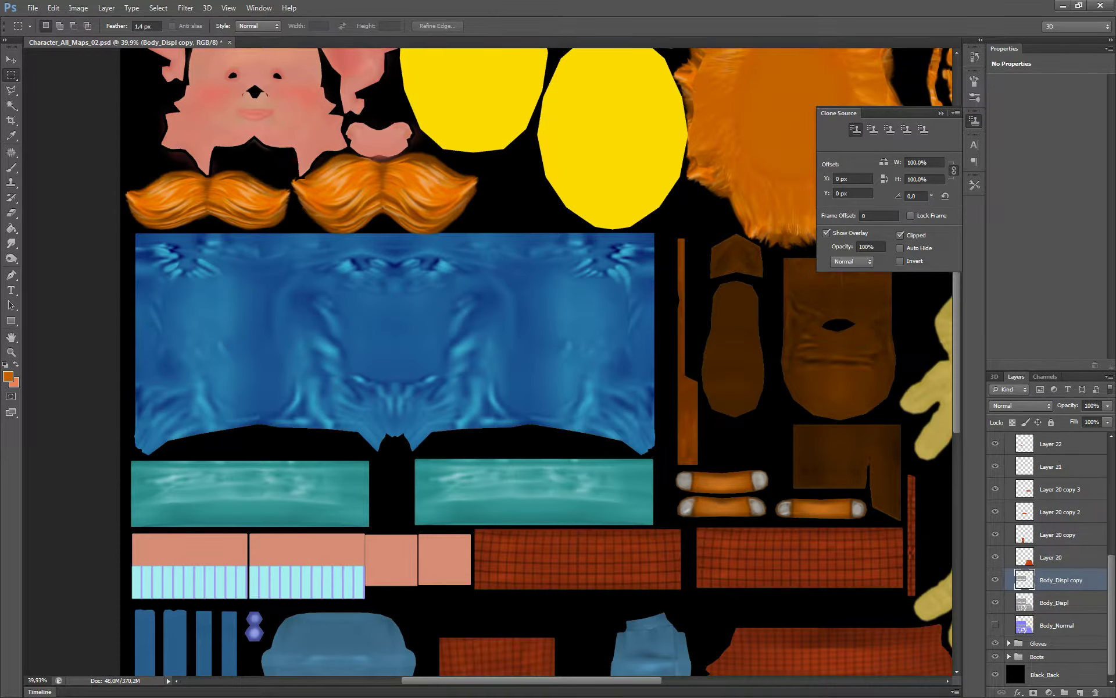
{"action": "key", "text": "ctrl+u"}
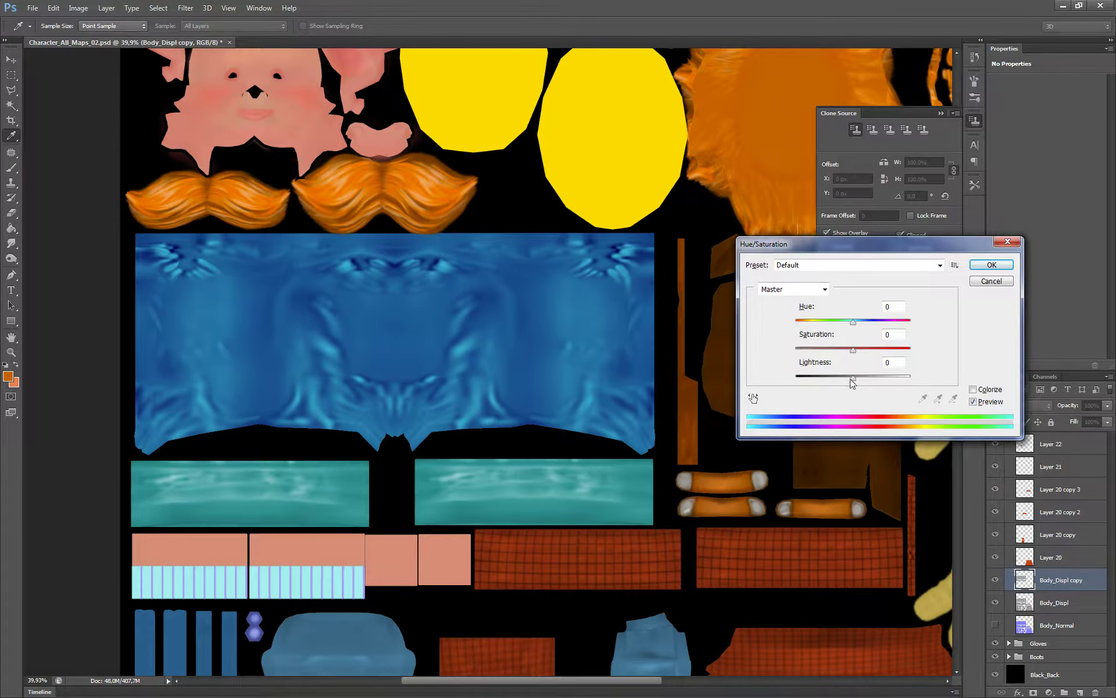
{"action": "mouse_move", "coordinate": [853, 378]}
{"action": "left_mouse_down"}
{"action": "mouse_move", "coordinate": [901, 377]}
{"action": "mouse_move", "coordinate": [803, 350]}
{"action": "left_mouse_up"}
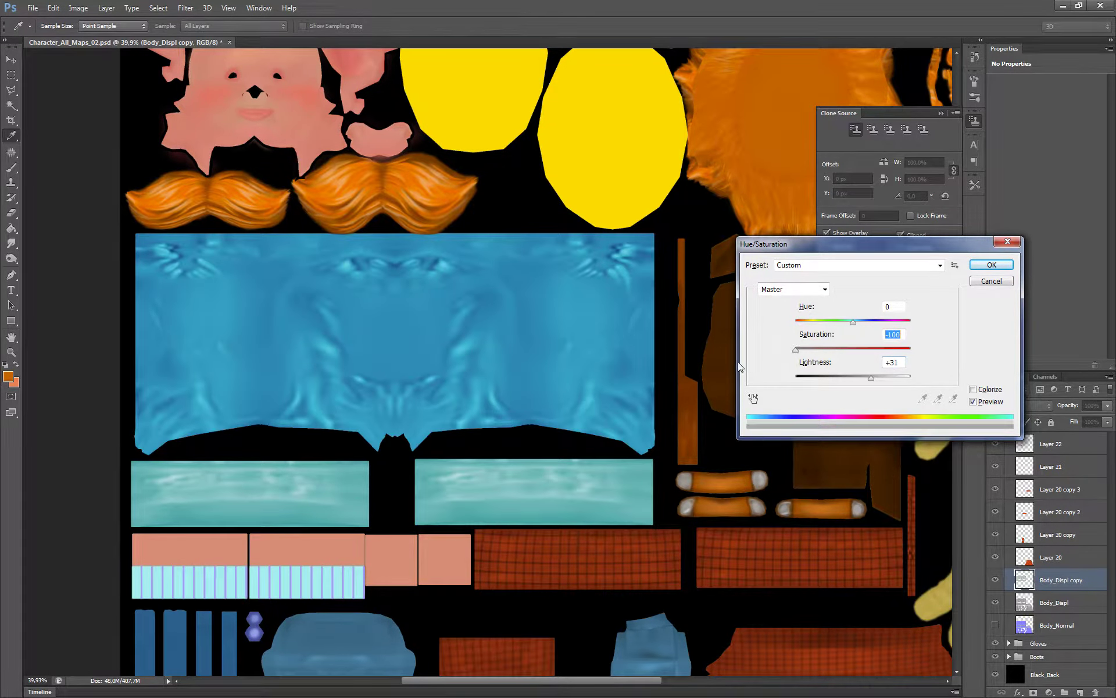
{"action": "left_click", "coordinate": [992, 282]}
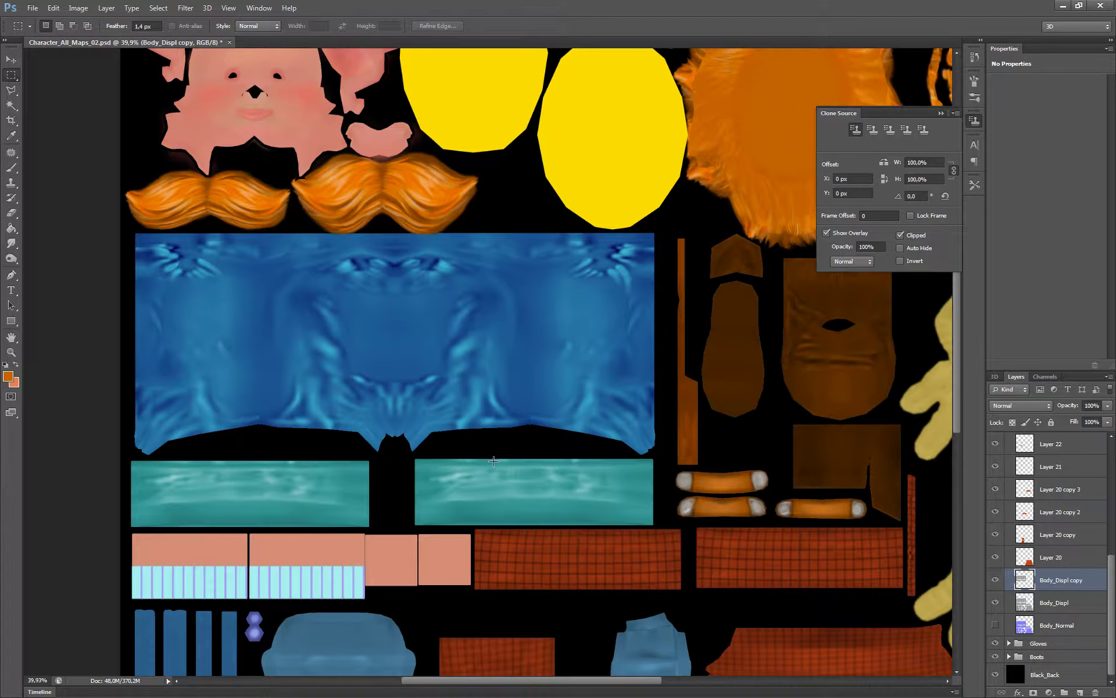
Step: Duplicate Body_Displ copy as Body_Displ copy 2 and hide the original Body_Displ copy
{"action": "scroll", "coordinate": [486, 430], "scroll_direction": "down", "scroll_amount": 1, "text": "alt"}
{"action": "scroll", "coordinate": [459, 419], "scroll_direction": "up", "scroll_amount": 1, "text": "alt"}
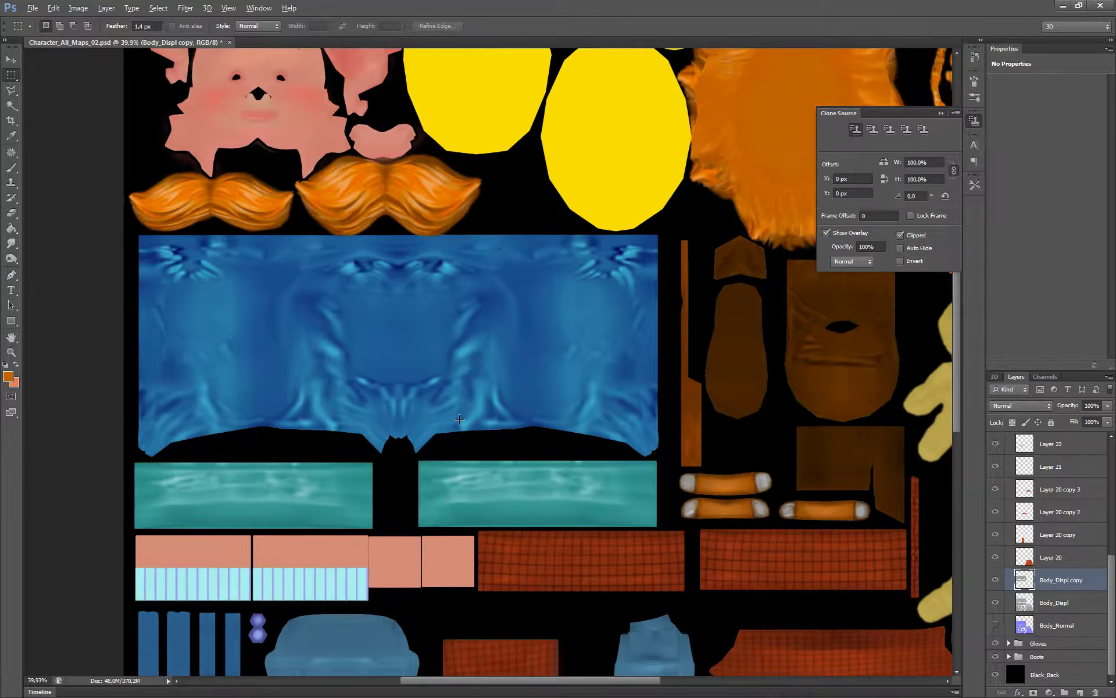
{"action": "scroll", "coordinate": [459, 418], "scroll_direction": "up", "scroll_amount": 1, "text": "alt"}
{"action": "scroll", "coordinate": [459, 418], "scroll_direction": "up", "scroll_amount": 1, "text": "alt"}
{"action": "scroll", "coordinate": [459, 417], "scroll_direction": "up", "scroll_amount": 1, "text": "alt"}
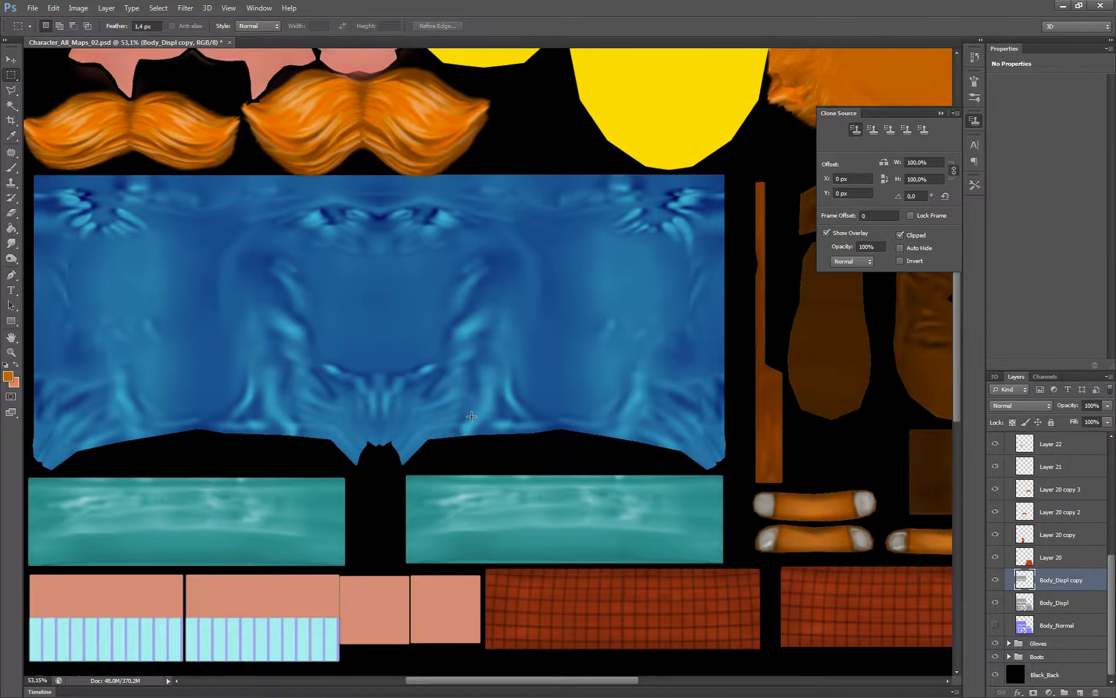
{"action": "scroll", "coordinate": [468, 418], "scroll_direction": "down", "scroll_amount": 1, "text": "alt"}
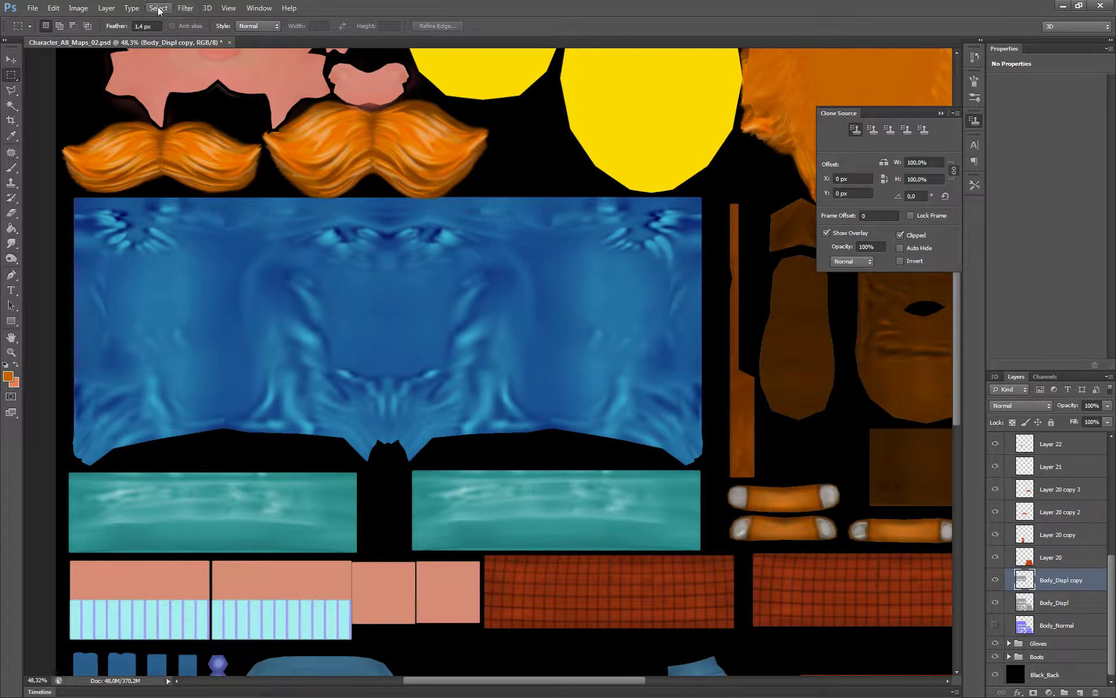
{"action": "left_click", "coordinate": [186, 8]}
{"action": "left_click", "coordinate": [232, 99]}
{"action": "left_click_drag", "start_coordinate": [1047, 581], "coordinate": [1080, 692]}
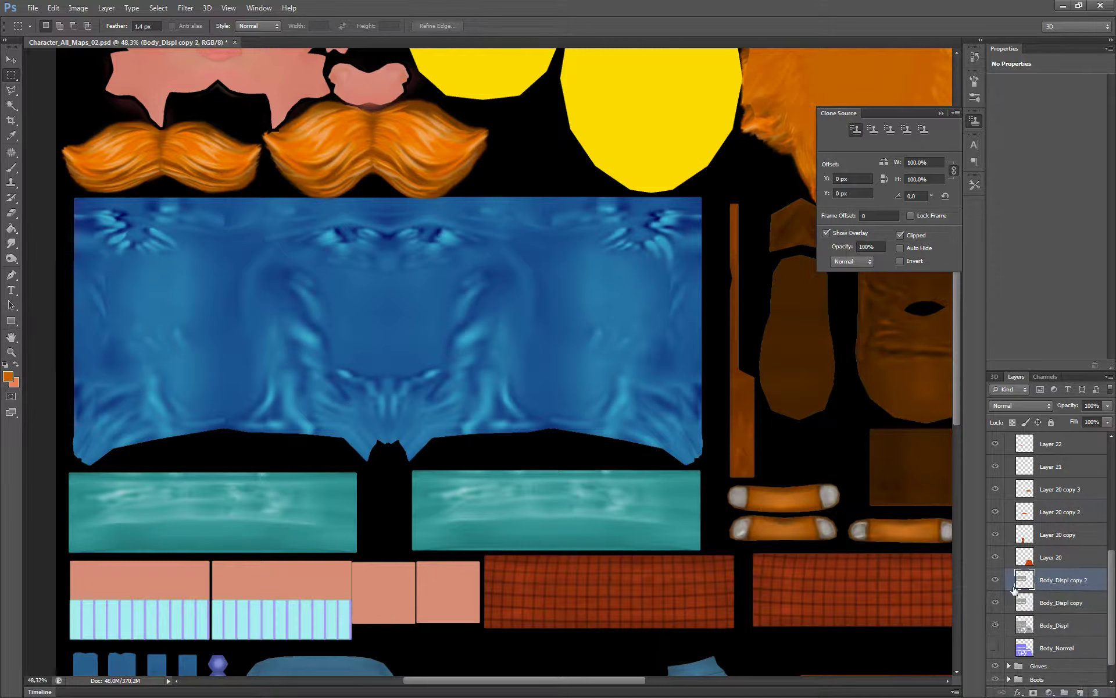
{"action": "left_click", "coordinate": [996, 603]}
Step: Apply a Gaussian Blur to Body_Displ copy 2, tuning the radius to a fairly strong value
{"action": "left_click", "coordinate": [186, 8]}
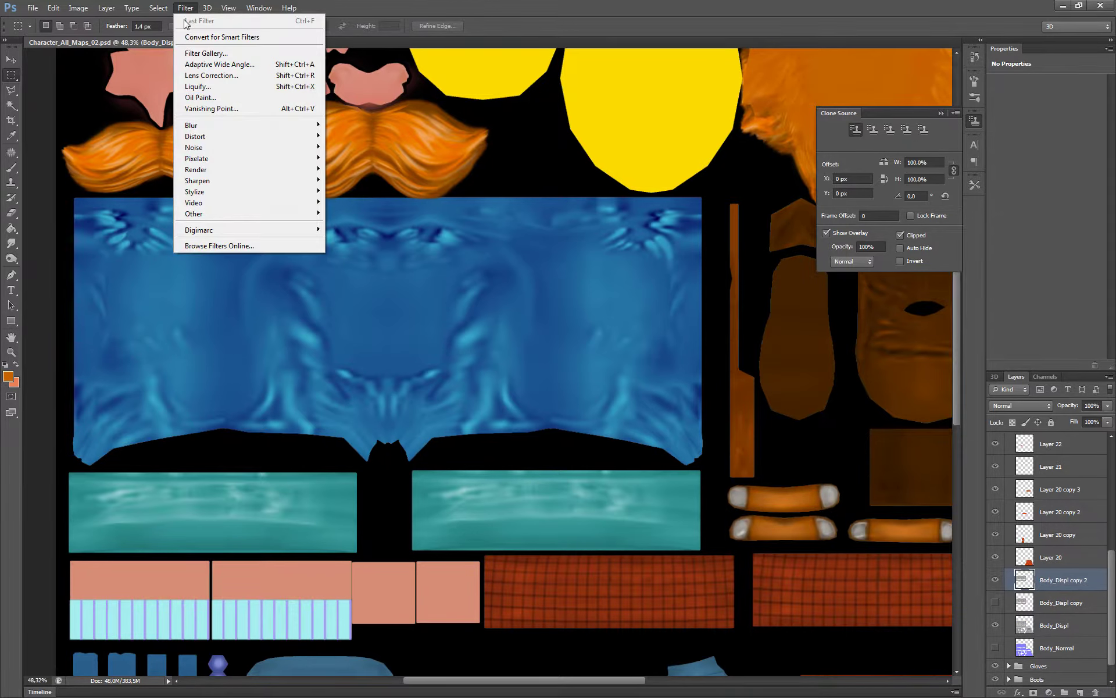
{"action": "mouse_move", "coordinate": [191, 124]}
{"action": "left_click", "coordinate": [349, 209]}
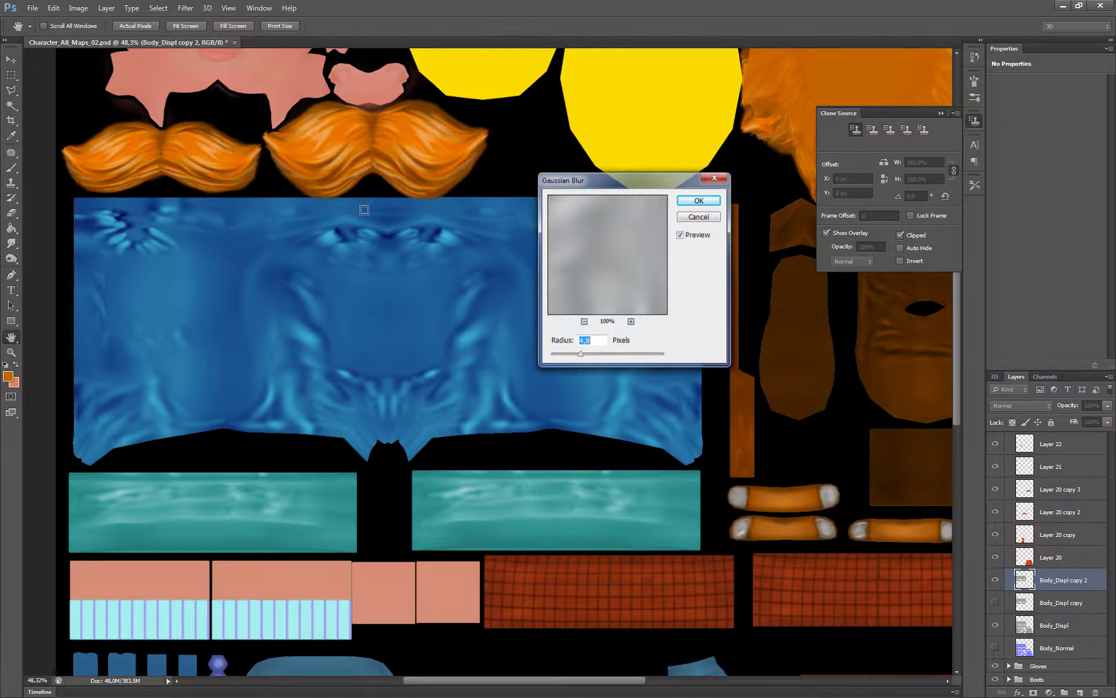
{"action": "mouse_move", "coordinate": [580, 354]}
{"action": "left_mouse_down"}
{"action": "mouse_move", "coordinate": [610, 356]}
{"action": "mouse_move", "coordinate": [601, 355]}
{"action": "left_mouse_up"}
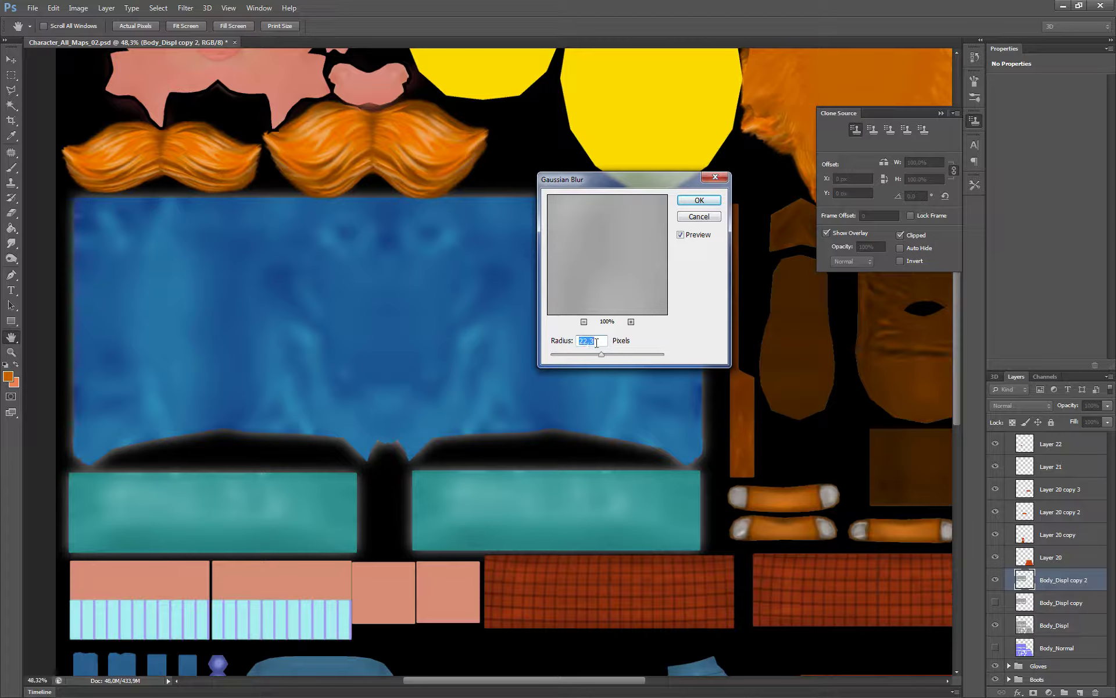
{"action": "left_click_drag", "start_coordinate": [601, 353], "coordinate": [528, 359]}
{"action": "left_click_drag", "start_coordinate": [553, 357], "coordinate": [563, 357]}
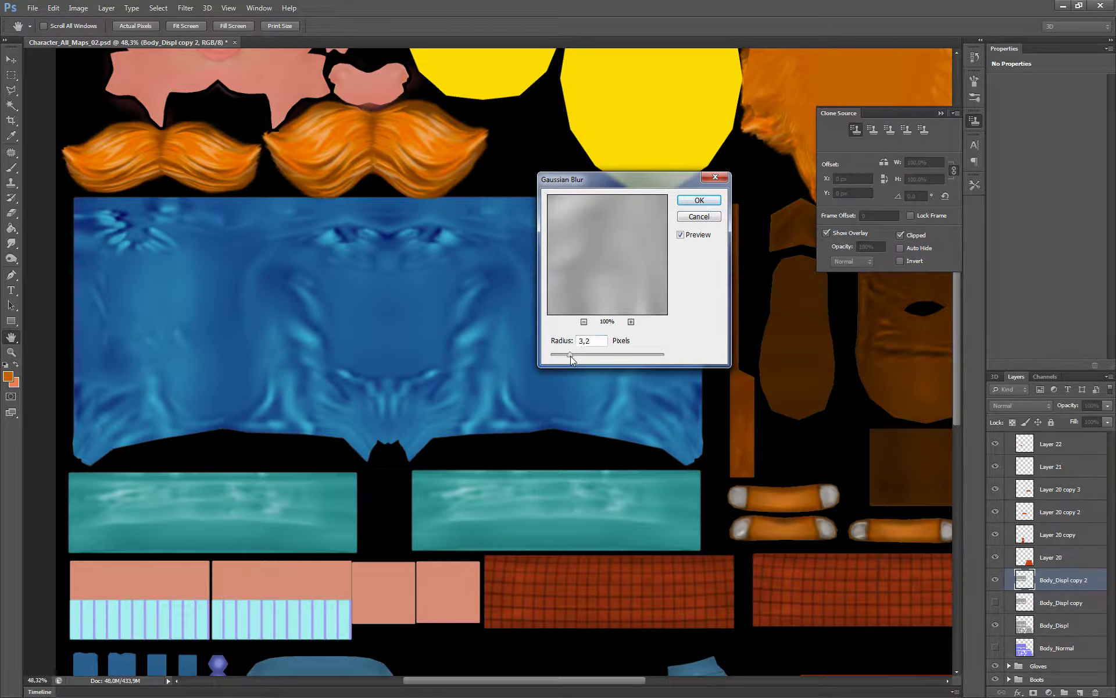
{"action": "left_click_drag", "start_coordinate": [579, 359], "coordinate": [593, 355]}
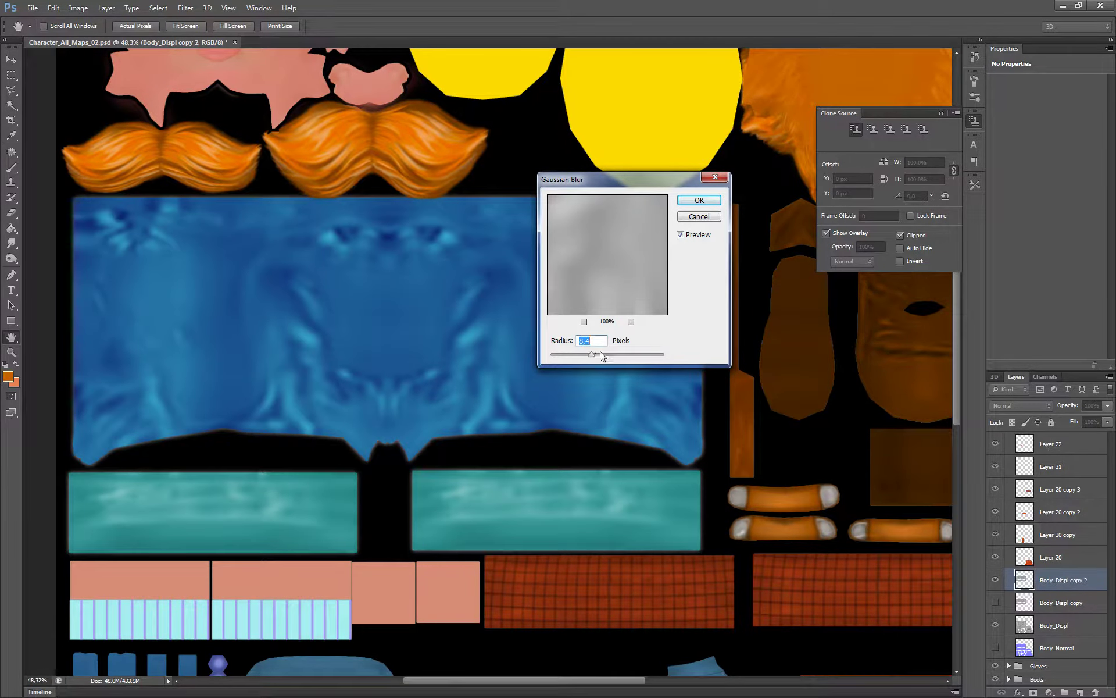
{"action": "left_click_drag", "start_coordinate": [594, 357], "coordinate": [597, 353]}
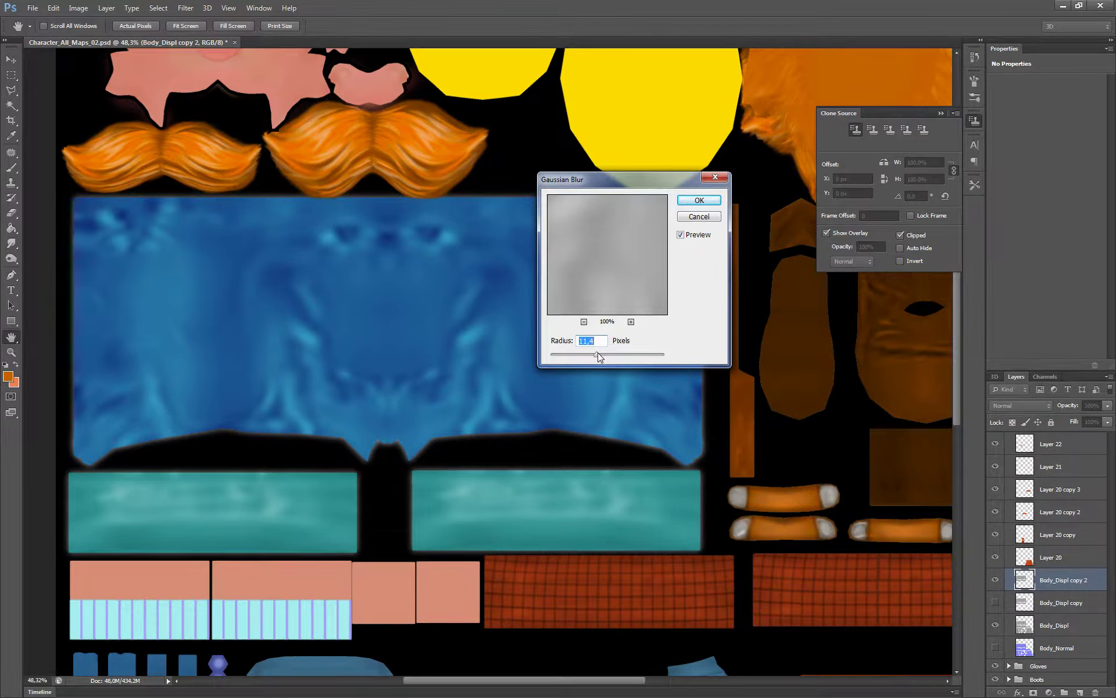
{"action": "left_click", "coordinate": [700, 200]}
Step: Pan down to inspect the lower part of the texture sheet
{"action": "key", "text": "m"}
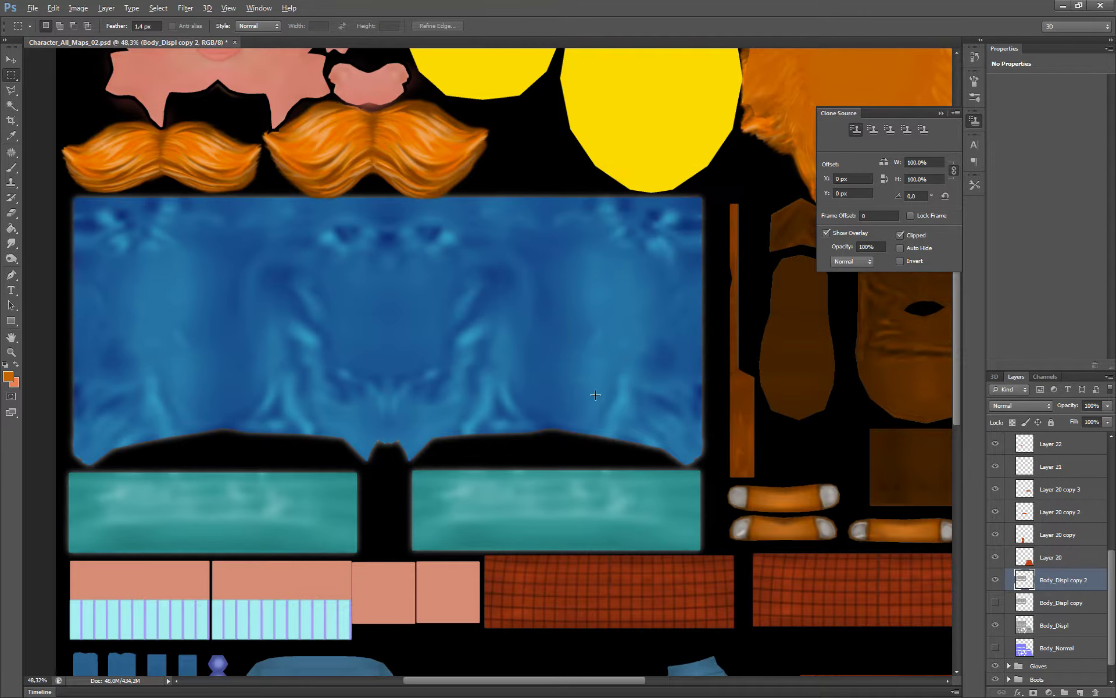
{"action": "scroll", "coordinate": [596, 395], "scroll_direction": "down", "scroll_amount": 5, "text": "alt"}
{"action": "scroll", "coordinate": [557, 373], "scroll_direction": "up", "scroll_amount": 4, "text": "alt"}
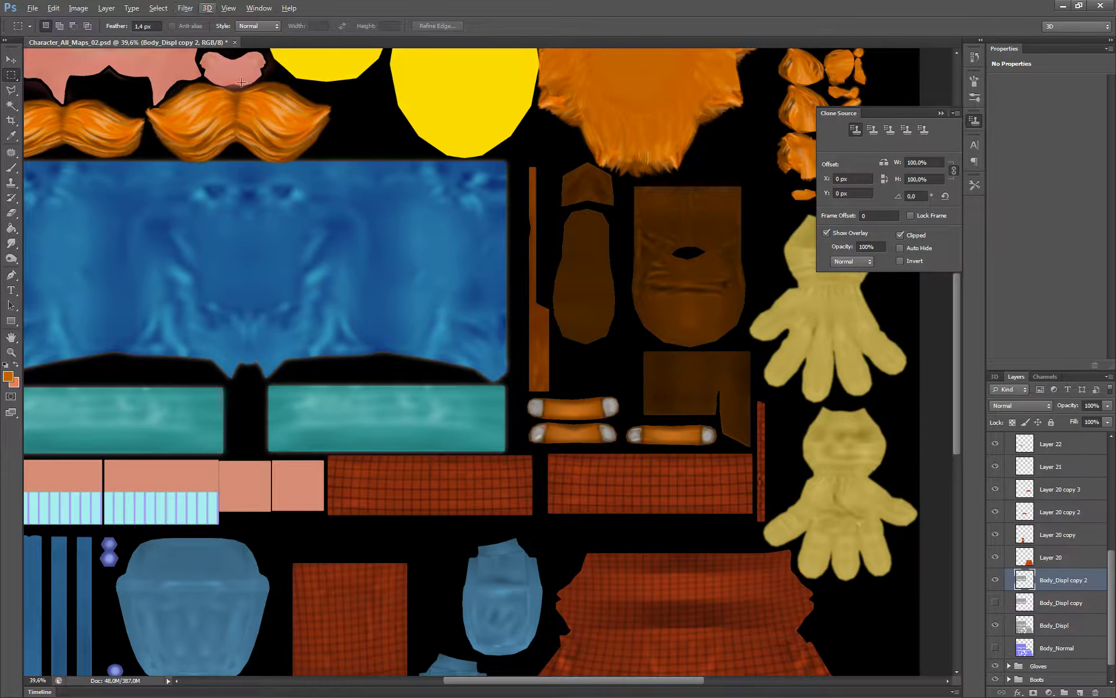
{"action": "key", "text": "space"}
{"action": "left_click_drag", "start_coordinate": [258, 258], "coordinate": [319, 194]}
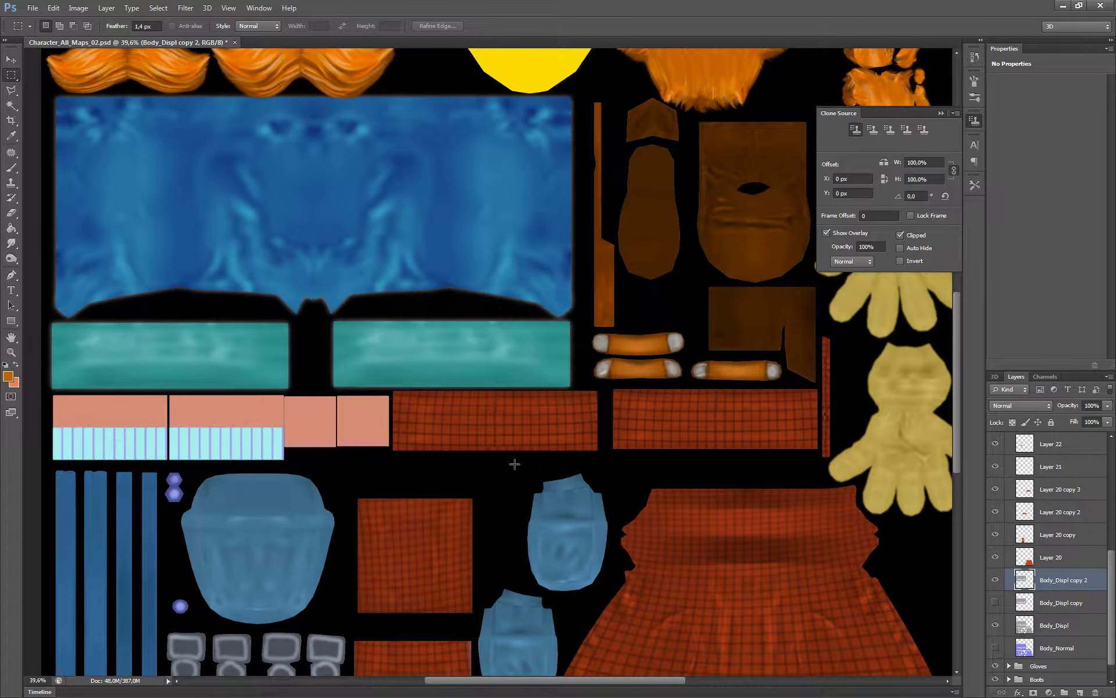
{"action": "scroll", "coordinate": [471, 482], "scroll_direction": "down", "scroll_amount": 1, "text": "alt"}
{"action": "scroll", "coordinate": [464, 484], "scroll_direction": "up", "scroll_amount": 1, "text": "alt"}
{"action": "mouse_move", "coordinate": [428, 488]}
{"action": "left_mouse_down"}
{"action": "mouse_move", "coordinate": [451, 358]}
{"action": "mouse_move", "coordinate": [480, 400]}
{"action": "left_mouse_up"}
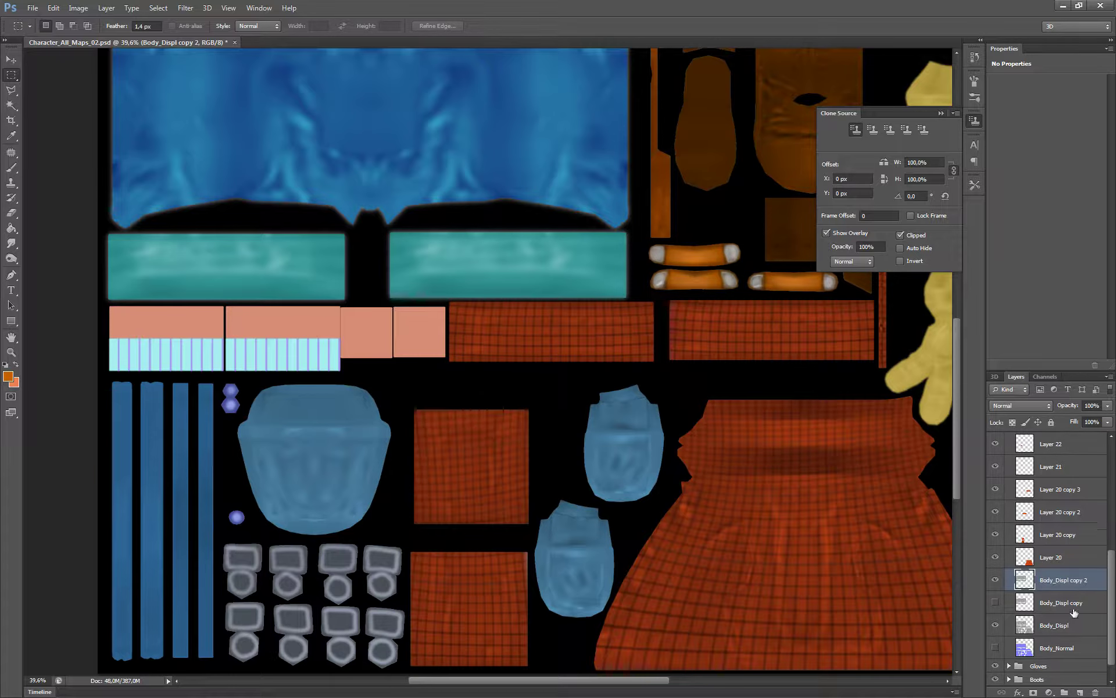
Step: Make the Body_Displ layer the active layer
{"action": "scroll", "coordinate": [1023, 523], "scroll_direction": "up", "scroll_amount": 1}
{"action": "scroll", "coordinate": [1011, 518], "scroll_direction": "up", "scroll_amount": 1}
{"action": "scroll", "coordinate": [1003, 512], "scroll_direction": "down", "scroll_amount": 1}
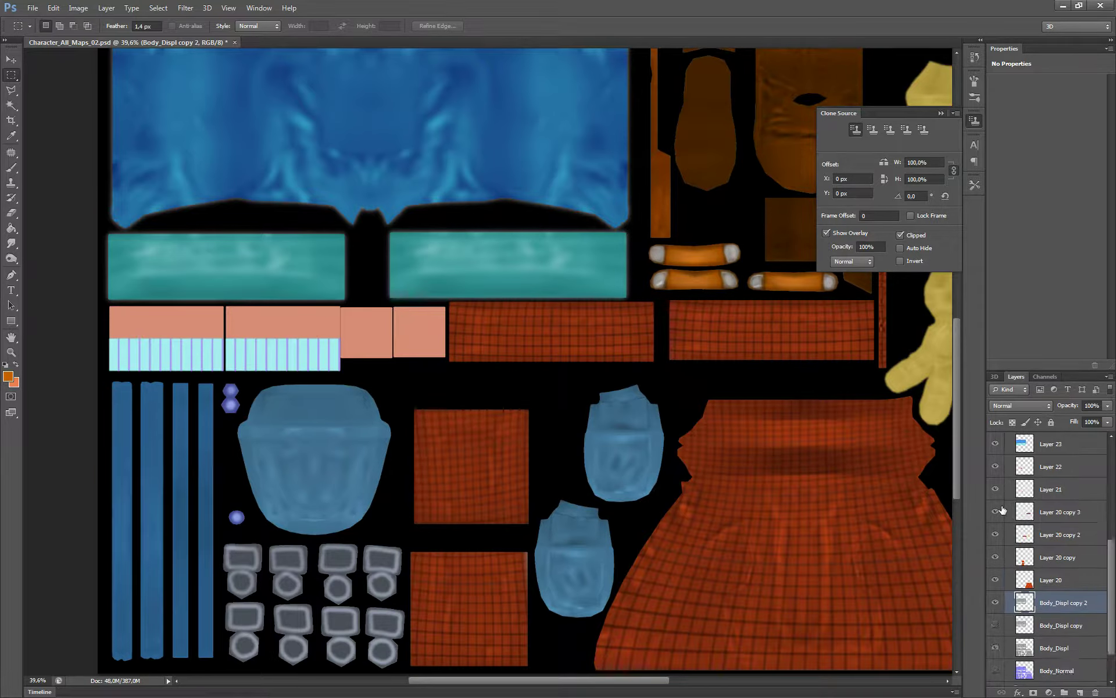
{"action": "scroll", "coordinate": [1023, 540], "scroll_direction": "down", "scroll_amount": 1}
{"action": "scroll", "coordinate": [1047, 576], "scroll_direction": "down", "scroll_amount": 1}
{"action": "left_click", "coordinate": [1055, 603]}
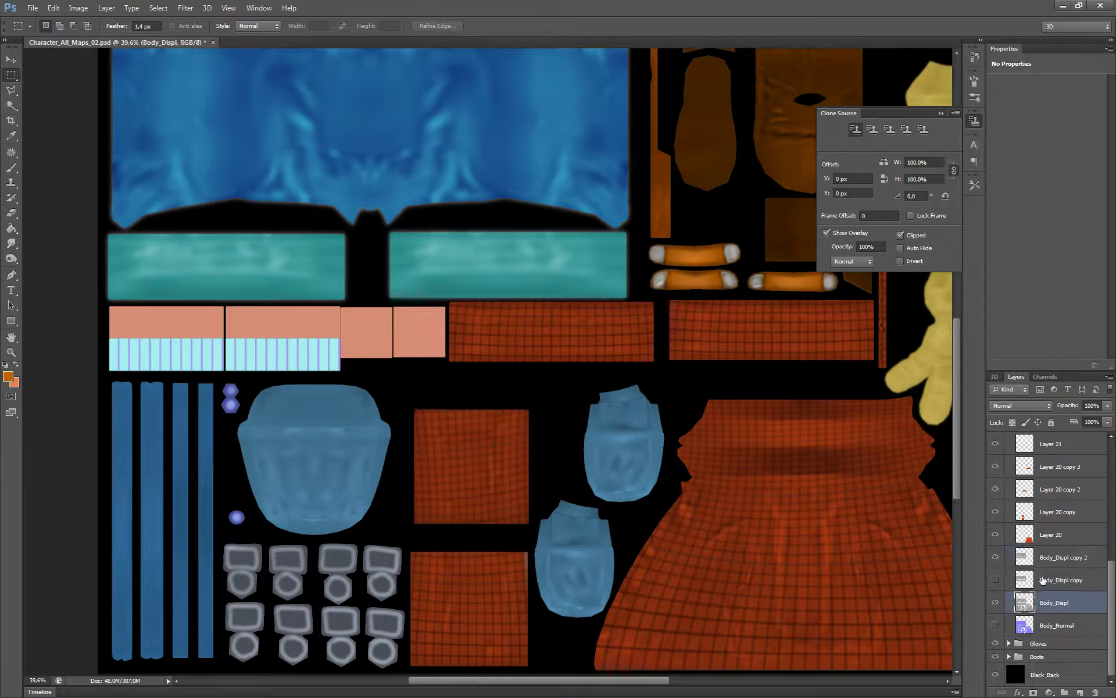
Step: Outline the large blue overall piece with the Polygonal Lasso
{"action": "left_click", "coordinate": [11, 90]}
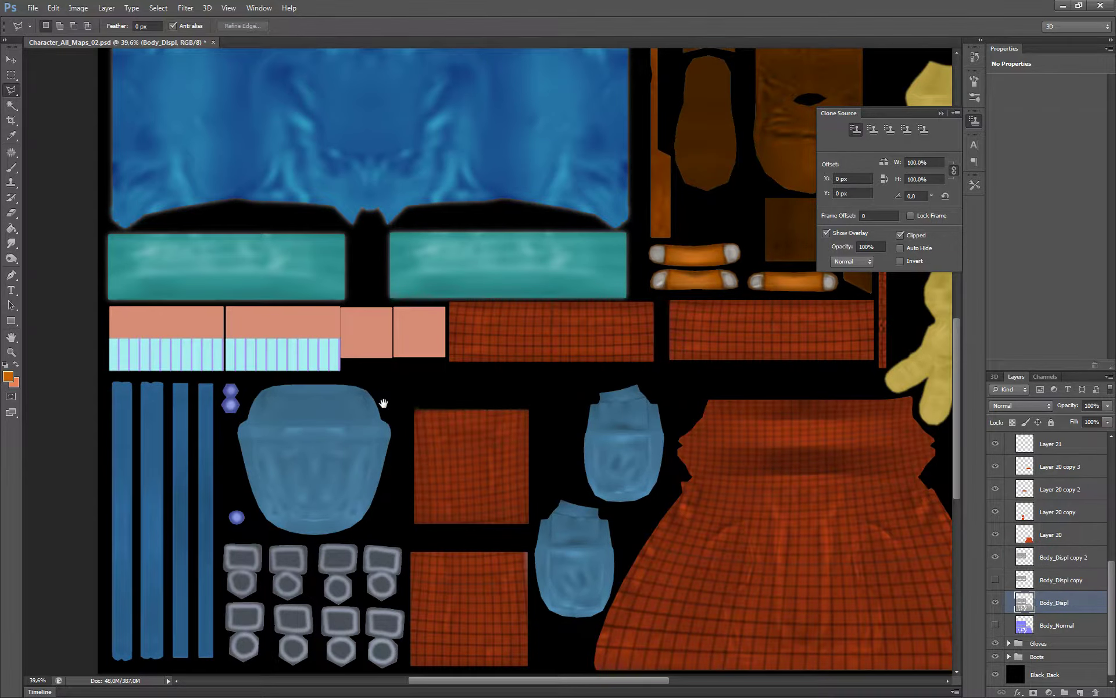
{"action": "scroll", "coordinate": [386, 383], "scroll_direction": "down", "scroll_amount": 1}
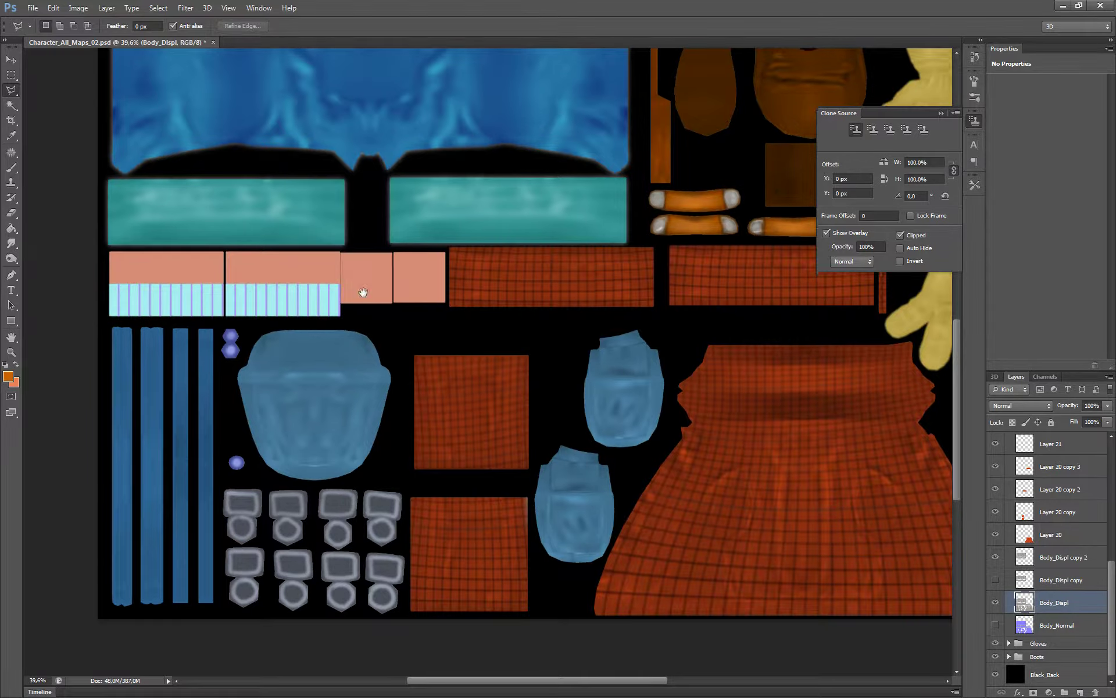
{"action": "left_click_drag", "start_coordinate": [343, 224], "coordinate": [354, 293]}
{"action": "scroll", "coordinate": [354, 292], "scroll_direction": "down", "scroll_amount": 8}
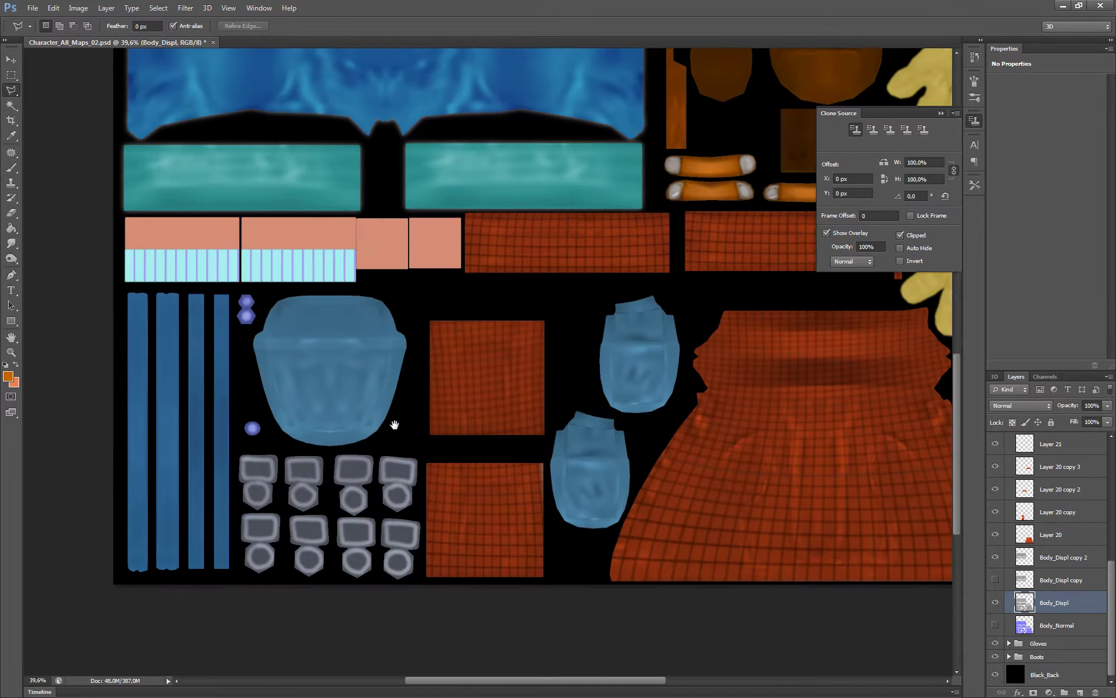
{"action": "scroll", "coordinate": [269, 291], "scroll_direction": "up", "scroll_amount": 1, "text": "alt"}
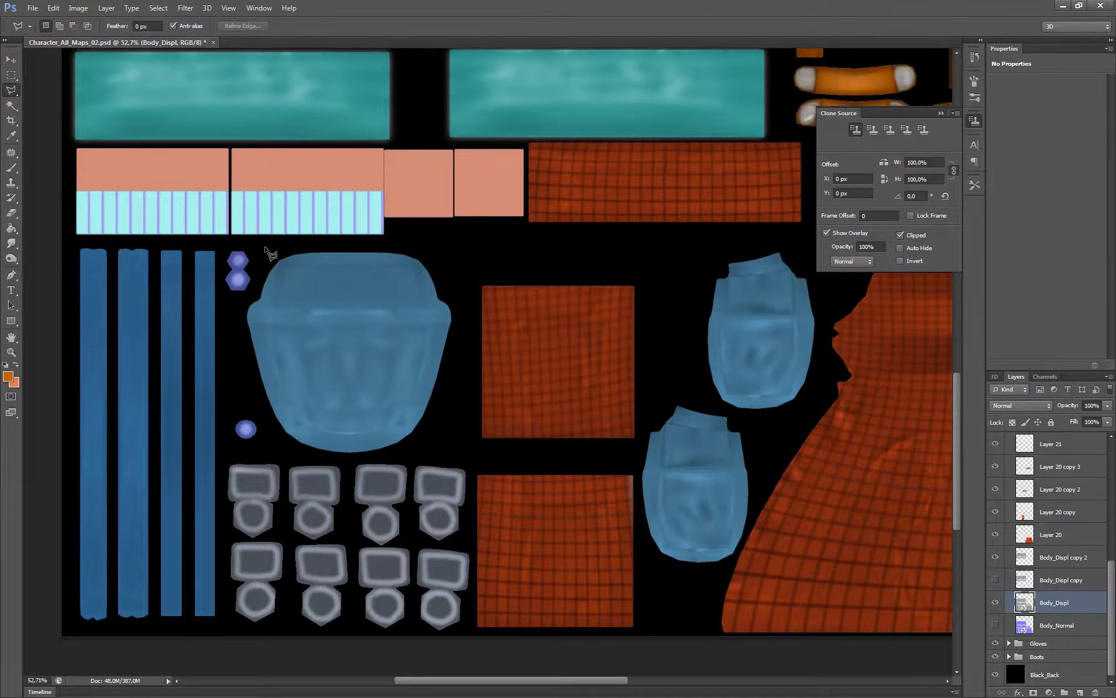
{"action": "left_click", "coordinate": [265, 247]}
{"action": "left_click", "coordinate": [259, 284]}
{"action": "left_click", "coordinate": [236, 315]}
{"action": "left_click", "coordinate": [280, 446]}
{"action": "left_click", "coordinate": [306, 455]}
{"action": "left_click", "coordinate": [392, 457]}
{"action": "left_click", "coordinate": [448, 436]}
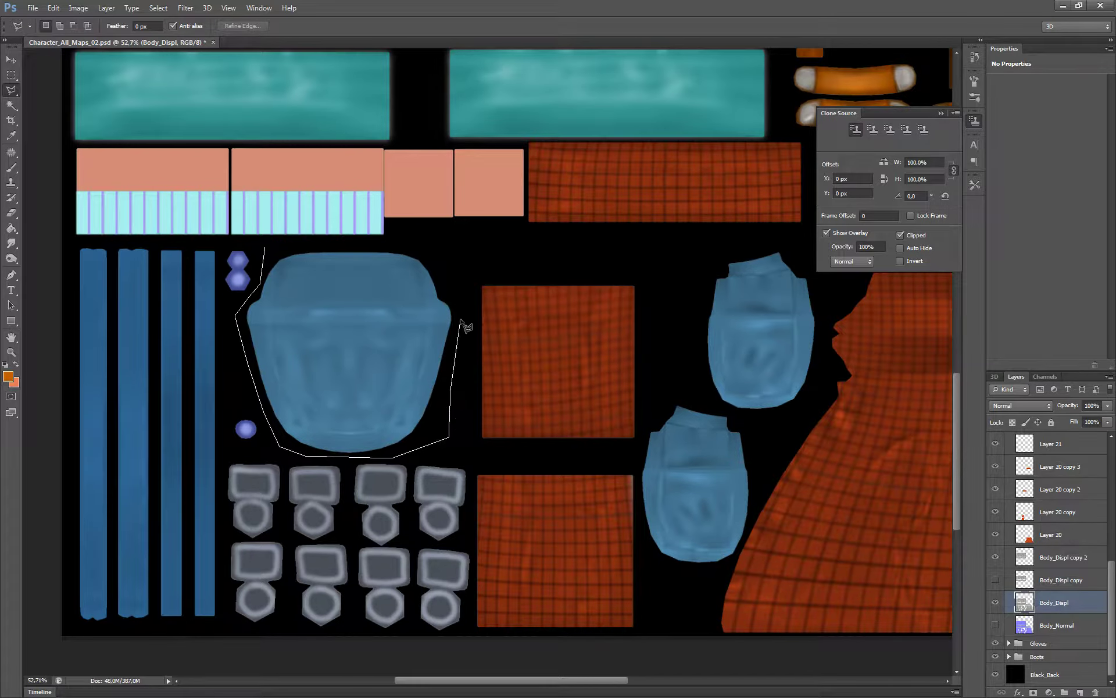
{"action": "left_click", "coordinate": [461, 261]}
{"action": "left_click", "coordinate": [423, 245]}
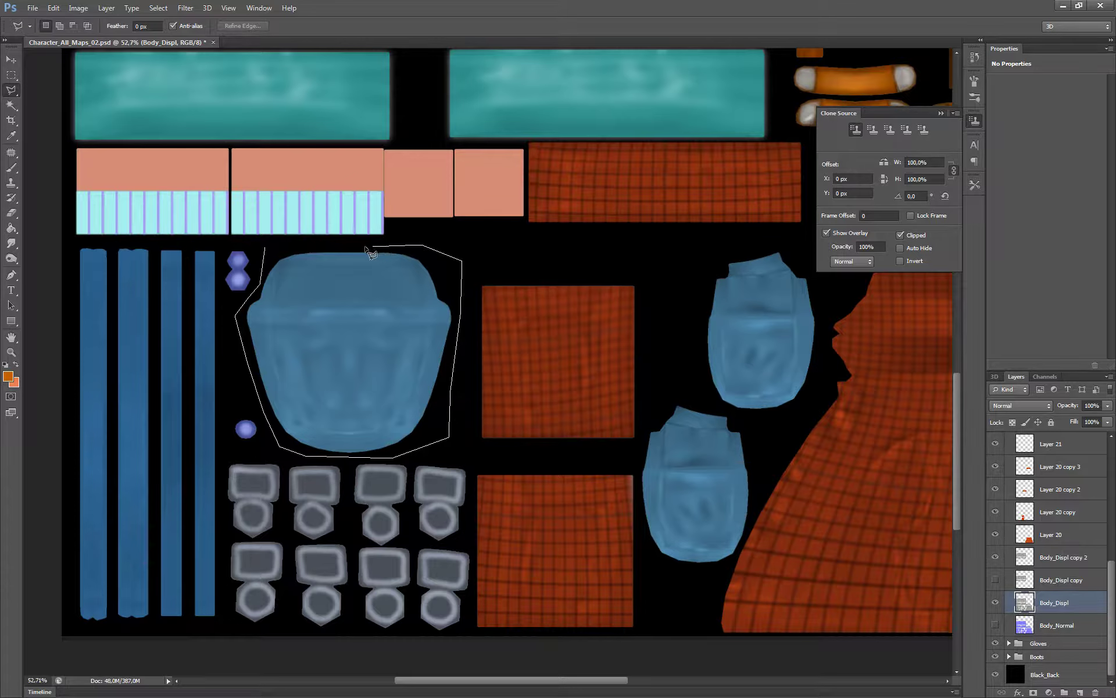
{"action": "left_click", "coordinate": [266, 250]}
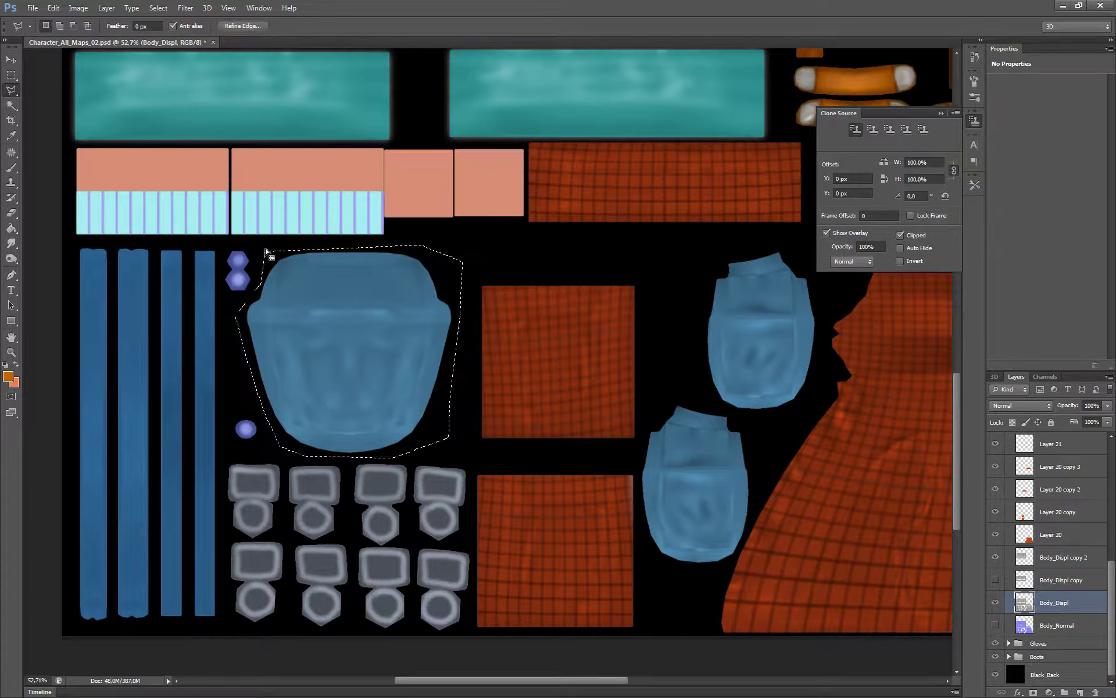
Step: Add the two right-hand blue pieces to the selection and copy all three onto Layer 30
{"action": "left_click", "coordinate": [667, 332], "text": "shift"}
{"action": "left_click", "coordinate": [652, 432]}
{"action": "left_click", "coordinate": [638, 474]}
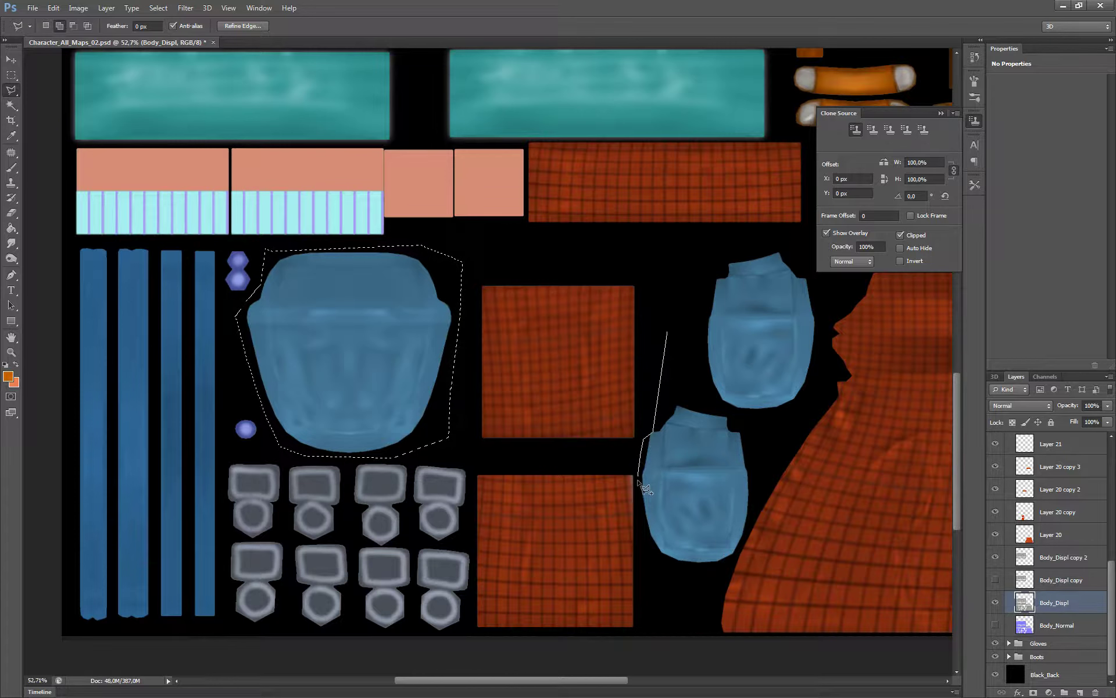
{"action": "left_click", "coordinate": [644, 558]}
{"action": "left_click", "coordinate": [708, 575]}
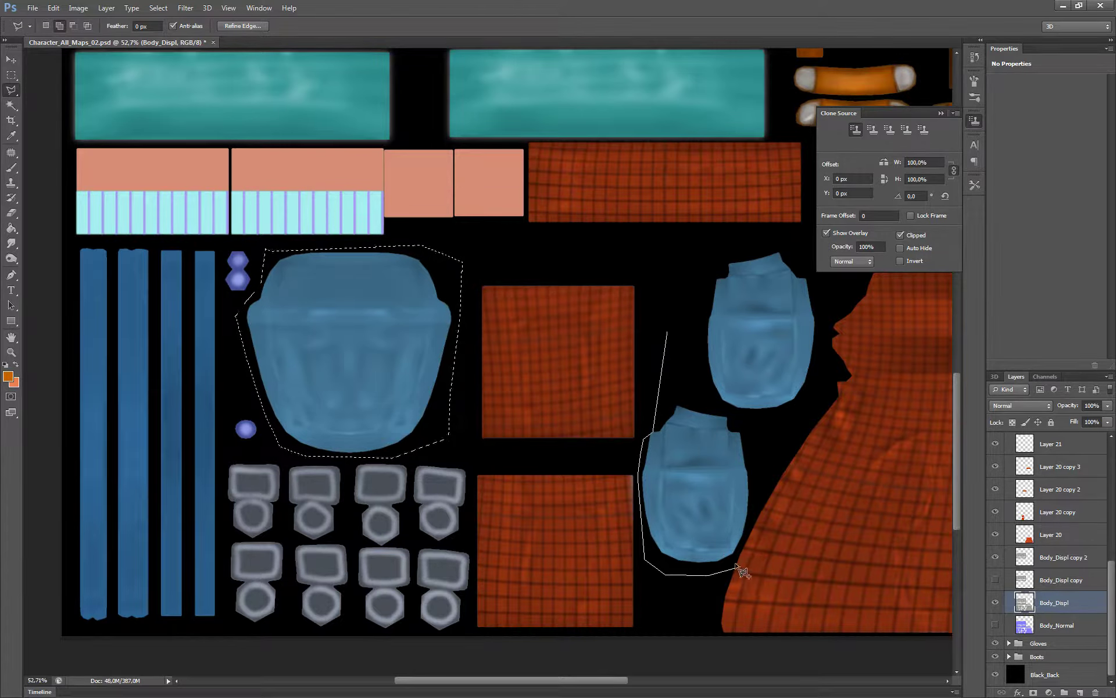
{"action": "left_click", "coordinate": [742, 550]}
{"action": "left_click", "coordinate": [779, 435]}
{"action": "left_click", "coordinate": [815, 382]}
{"action": "left_click", "coordinate": [827, 317]}
{"action": "left_click", "coordinate": [820, 272]}
{"action": "left_click", "coordinate": [784, 244]}
{"action": "left_click", "coordinate": [758, 246]}
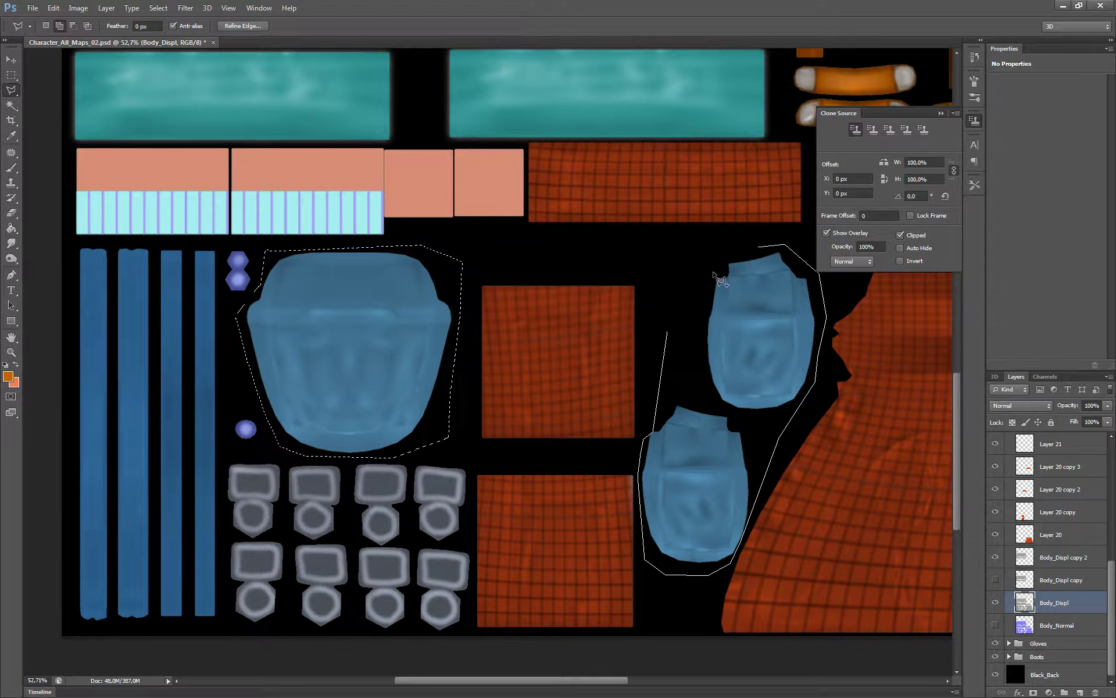
{"action": "left_click", "coordinate": [676, 285]}
{"action": "double_click", "coordinate": [676, 341]}
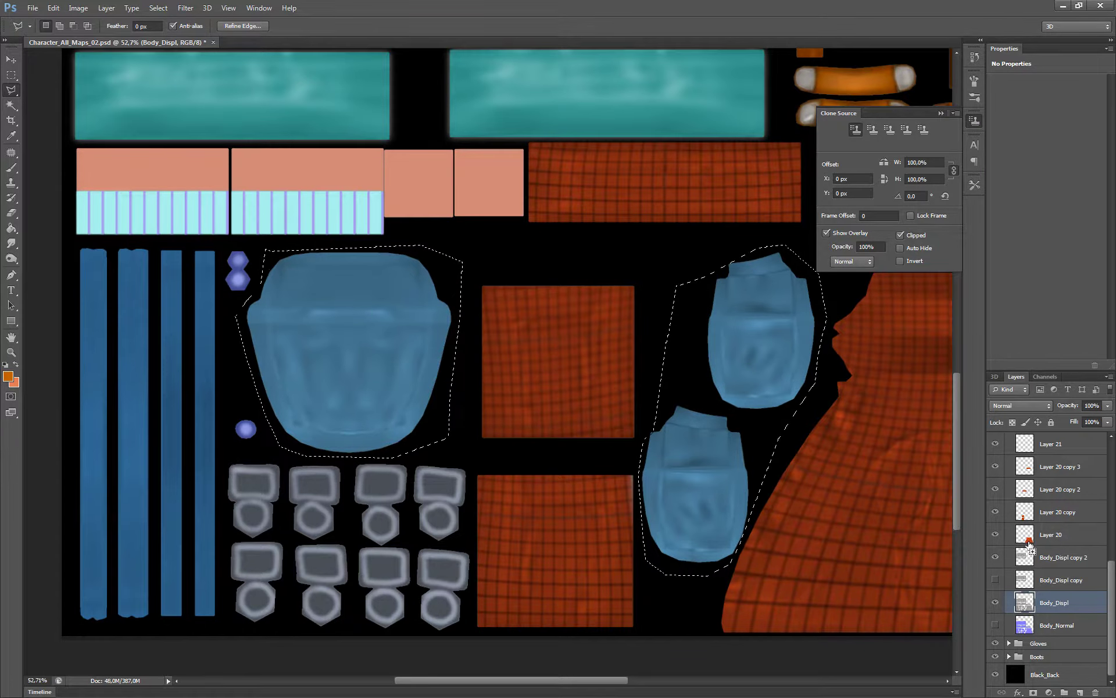
{"action": "key", "text": "ctrl+j"}
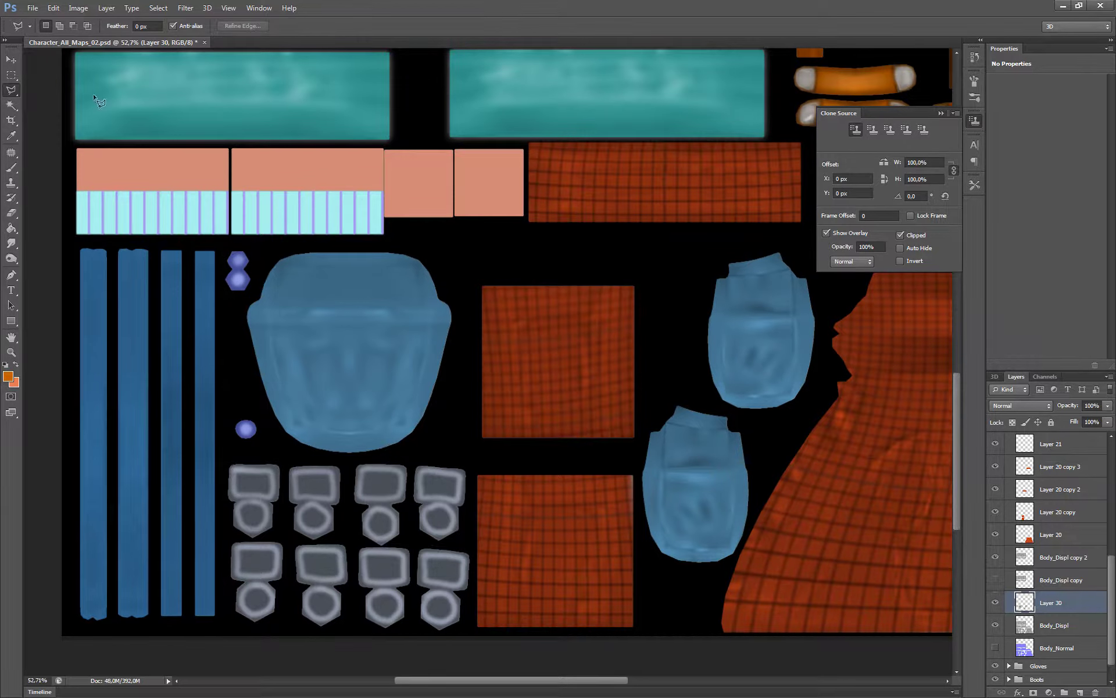
Step: Soften Layer 30 with a 7,6-pixel Gaussian Blur, then fit the whole sheet on screen
{"action": "left_click", "coordinate": [185, 8]}
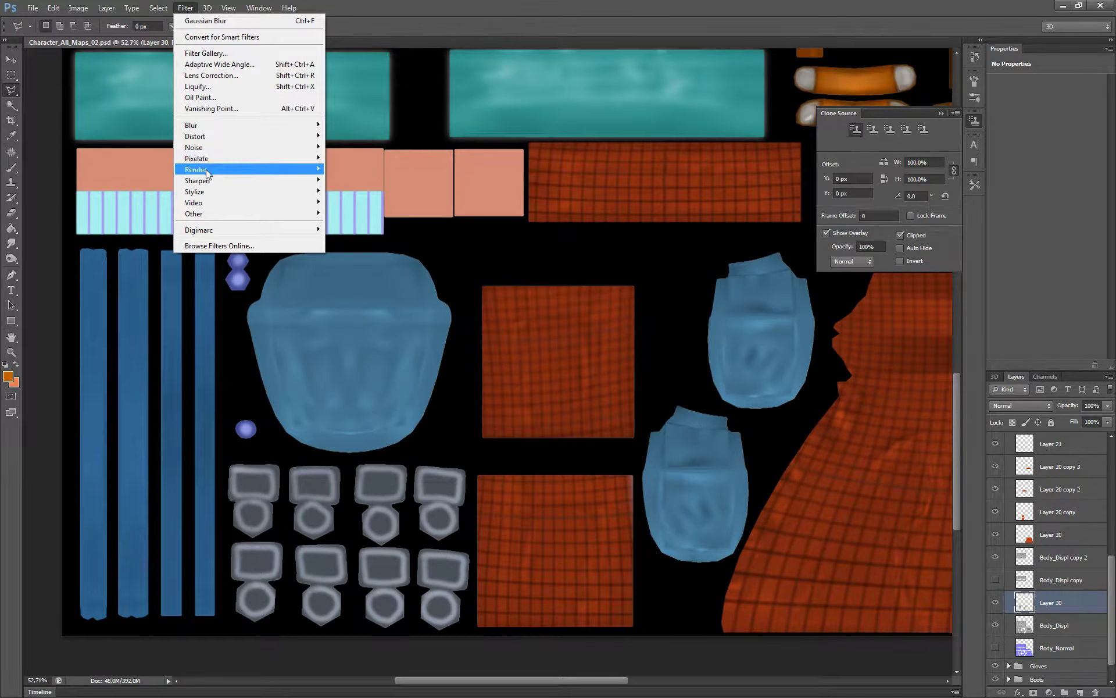
{"action": "mouse_move", "coordinate": [248, 125]}
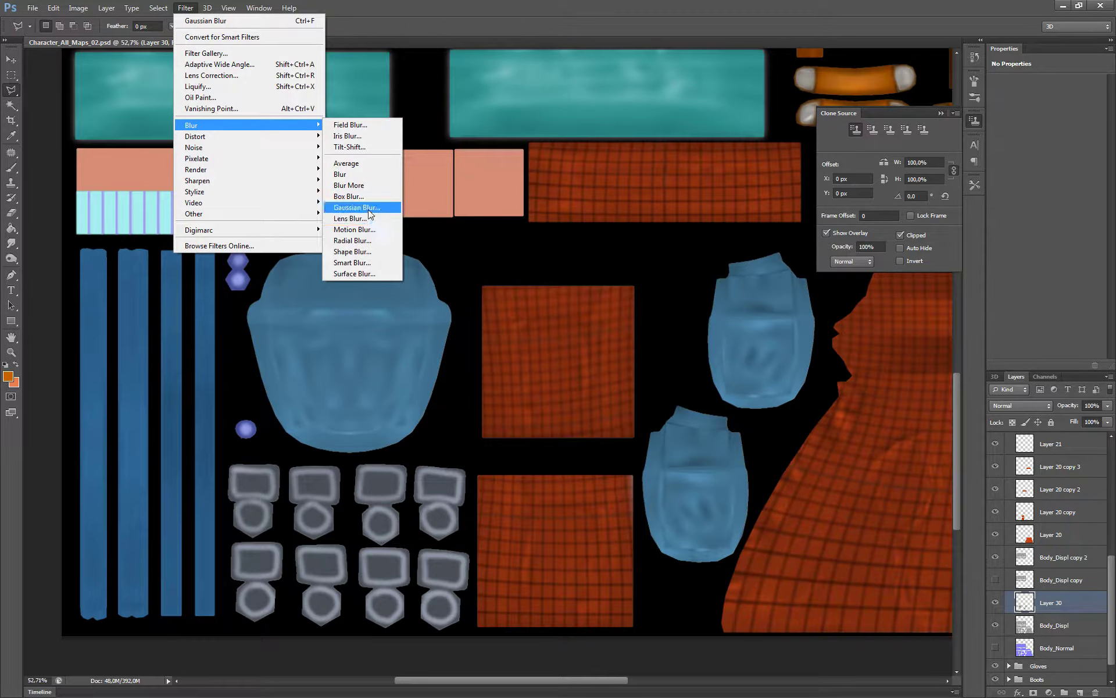
{"action": "left_click", "coordinate": [369, 214]}
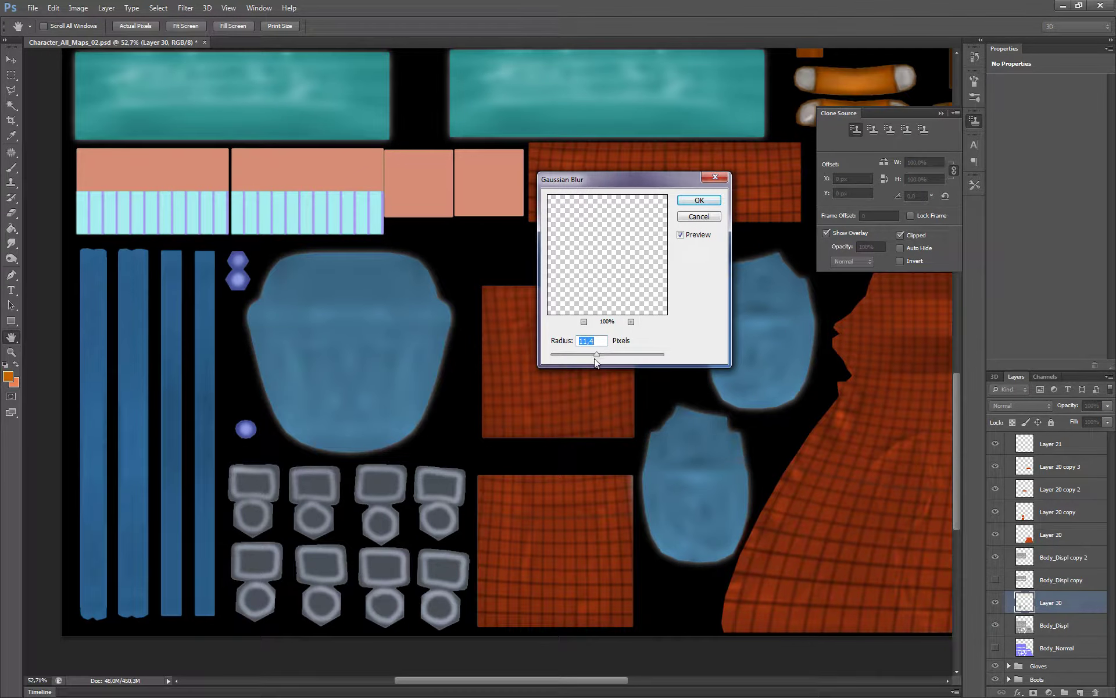
{"action": "left_click_drag", "start_coordinate": [595, 361], "coordinate": [591, 357]}
{"action": "left_click", "coordinate": [699, 200]}
{"action": "key", "text": "l"}
{"action": "left_click", "coordinate": [11, 74]}
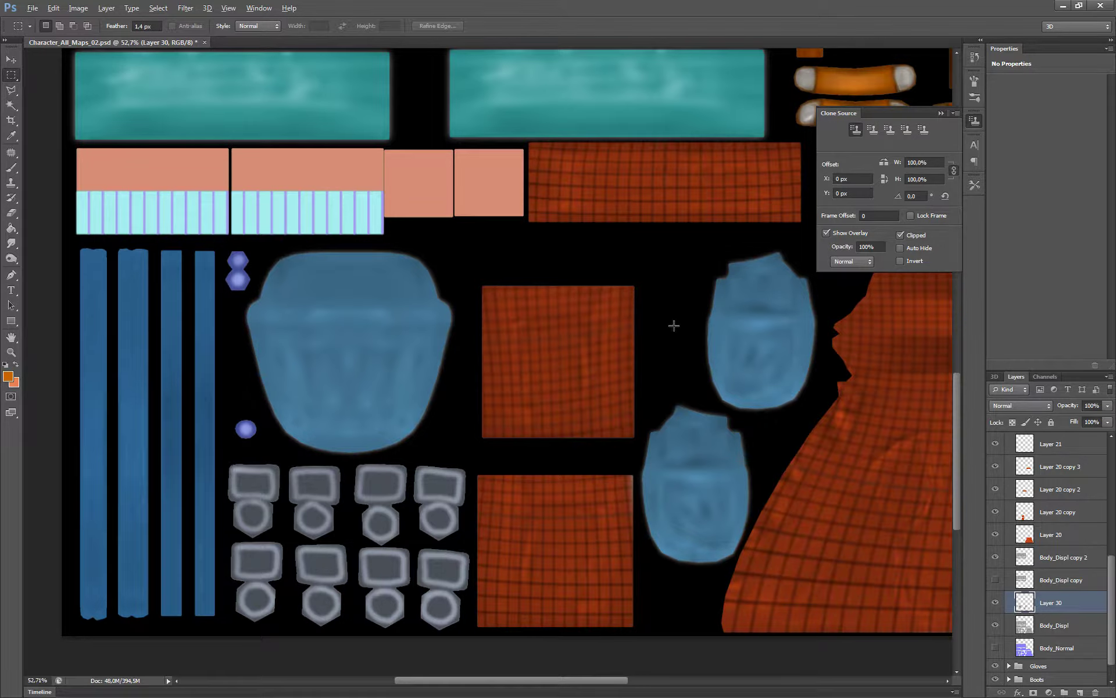
{"action": "key", "text": "ctrl+0"}
Step: Blur Body_Displ copy 2 with a 25-pixel Gaussian Blur, then switch to the 3ds Max farmer scene
{"action": "scroll", "coordinate": [487, 318], "scroll_direction": "up", "scroll_amount": 1, "text": "alt"}
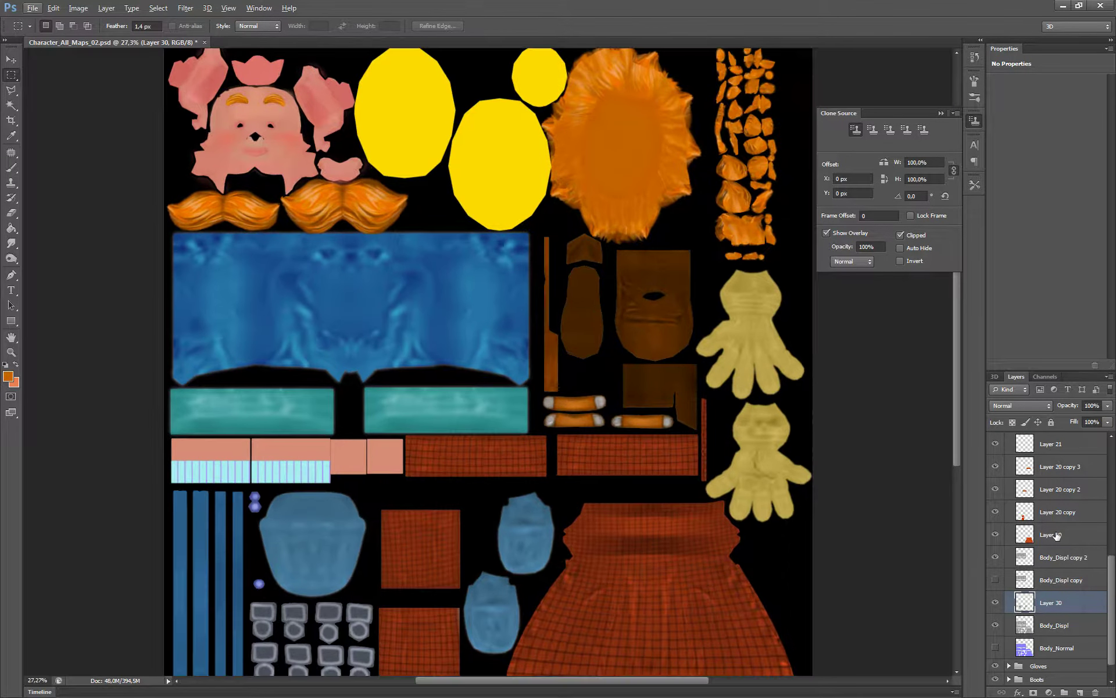
{"action": "left_click", "coordinate": [1053, 559]}
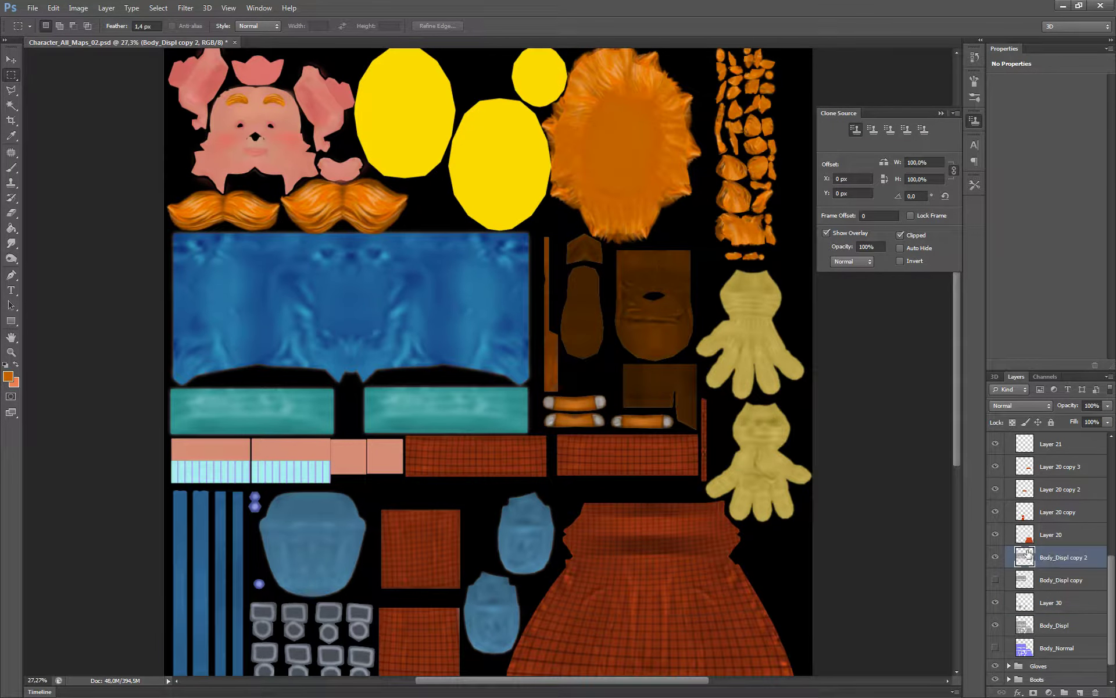
{"action": "left_click", "coordinate": [185, 8]}
{"action": "mouse_move", "coordinate": [191, 125]}
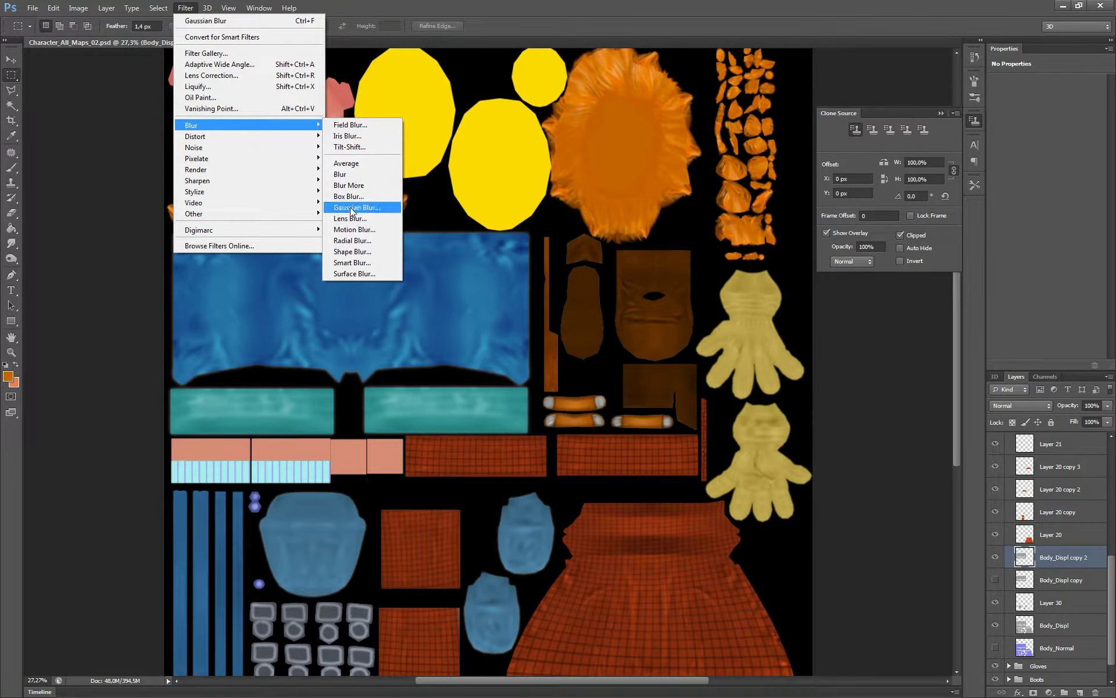
{"action": "left_click", "coordinate": [354, 208]}
{"action": "mouse_move", "coordinate": [637, 353]}
{"action": "left_mouse_down"}
{"action": "mouse_move", "coordinate": [592, 350]}
{"action": "mouse_move", "coordinate": [608, 359]}
{"action": "left_mouse_up"}
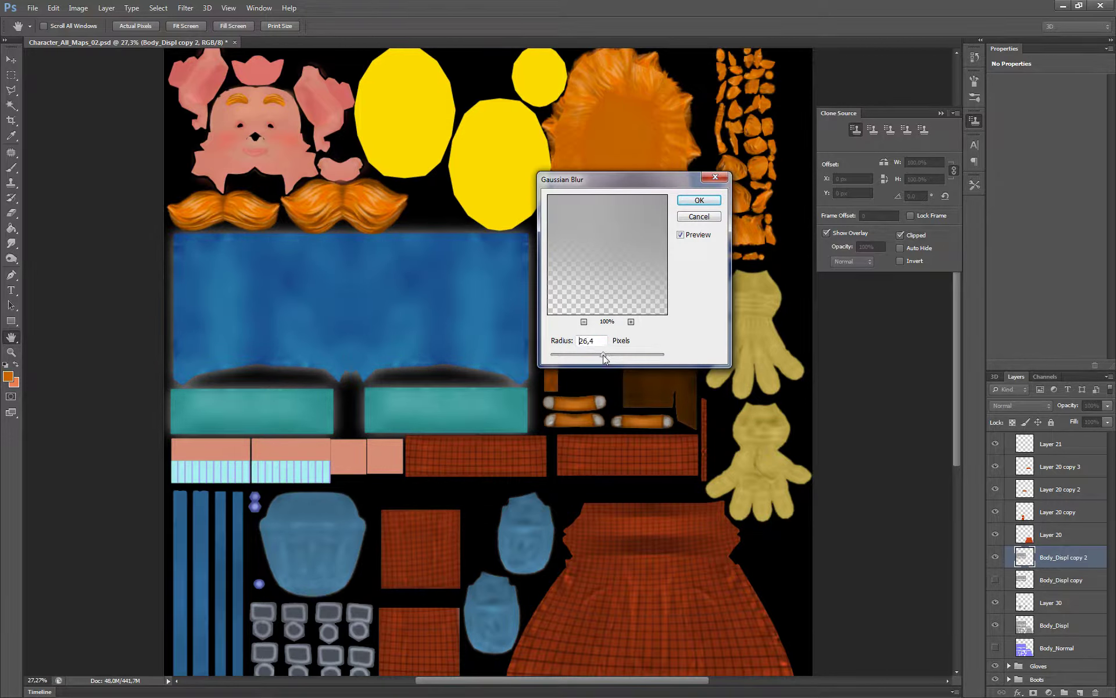
{"action": "left_click_drag", "start_coordinate": [603, 354], "coordinate": [602, 355]}
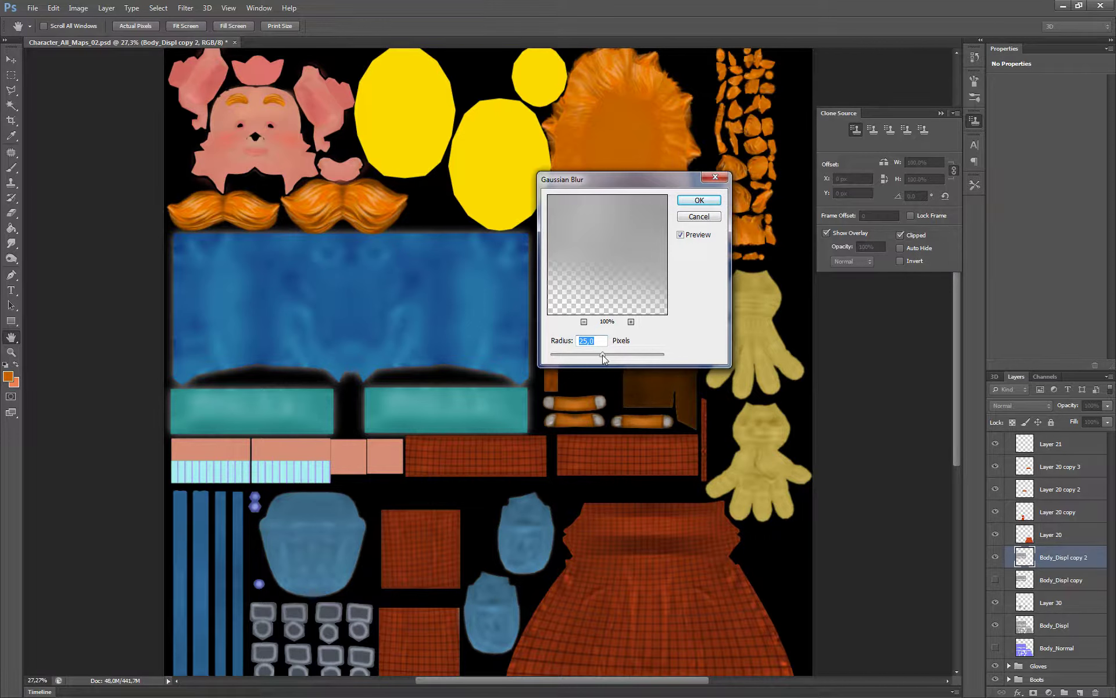
{"action": "left_click", "coordinate": [701, 200]}
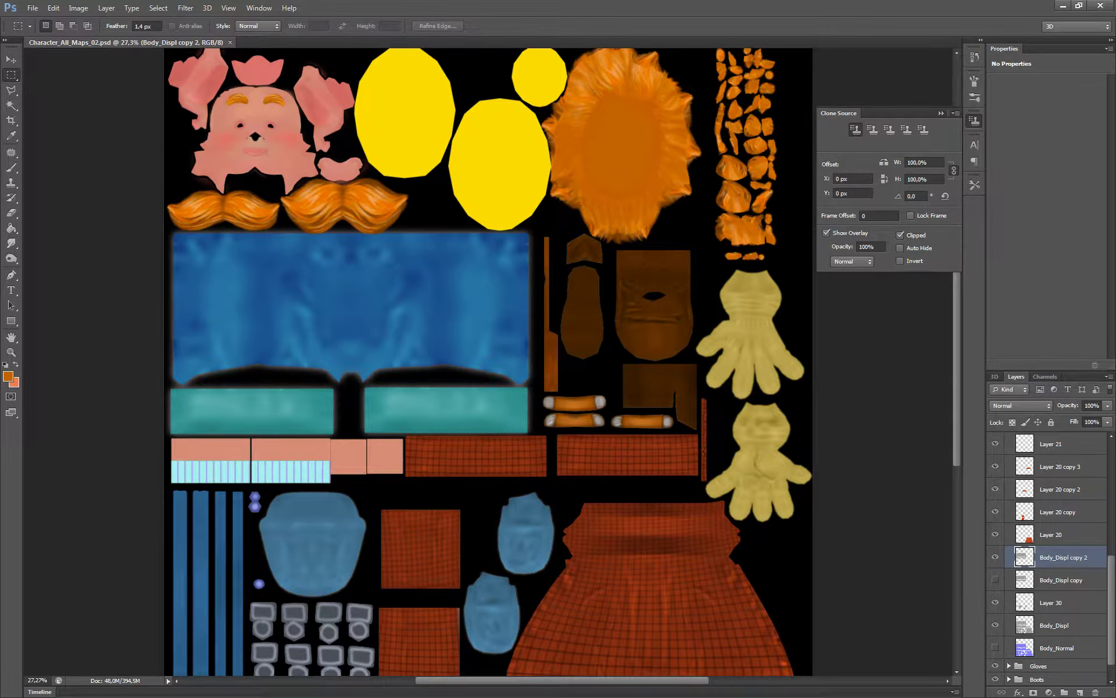
{"action": "key", "text": "alt+Tab"}
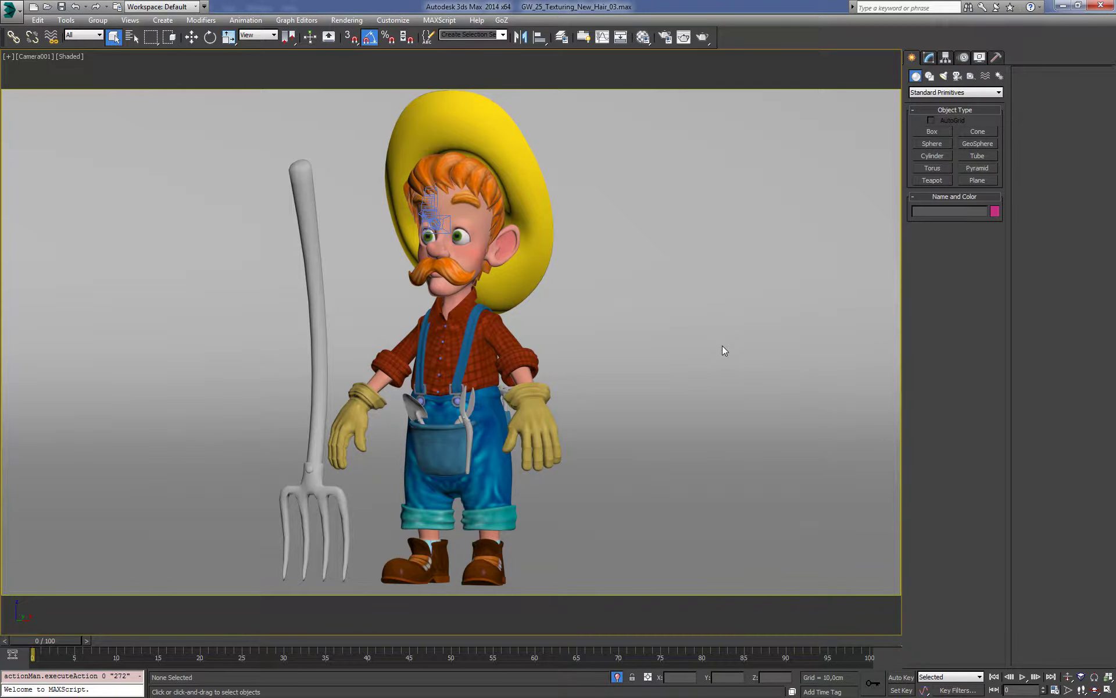
{"action": "left_click", "coordinate": [722, 346]}
{"action": "key", "text": "F3"}
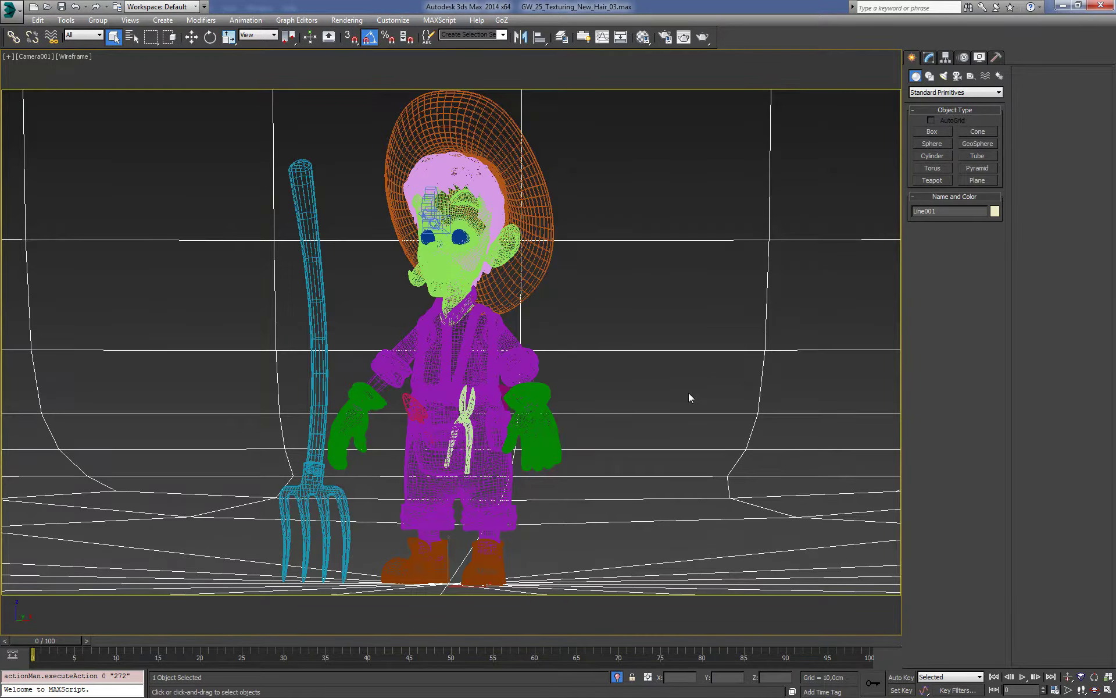
{"action": "left_click", "coordinate": [689, 392]}
{"action": "key", "text": "F3"}
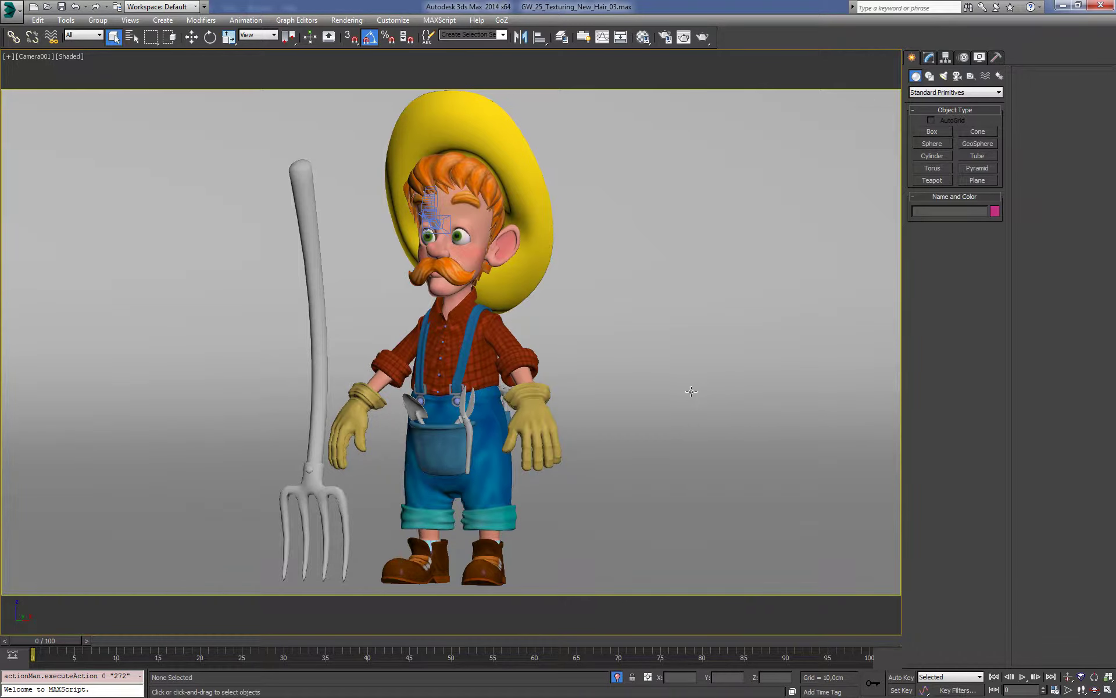
{"action": "key", "text": "t"}
{"action": "key", "text": "z"}
{"action": "key", "text": "F3"}
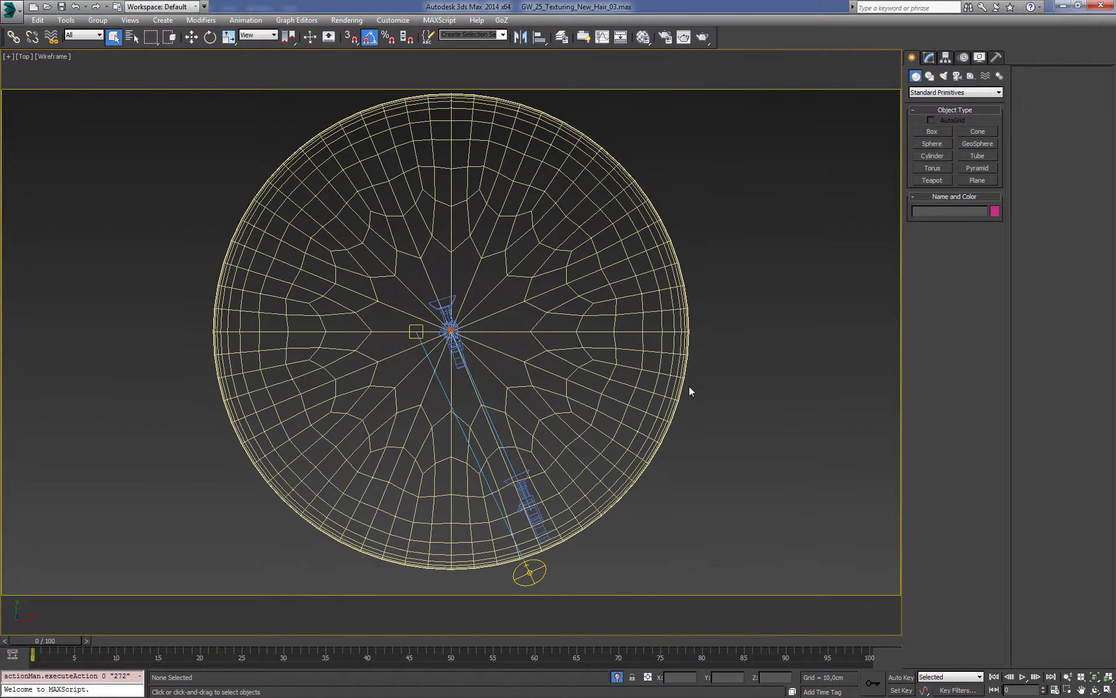
{"action": "key", "text": "c"}
{"action": "left_click", "coordinate": [521, 273]}
{"action": "key", "text": "Return"}
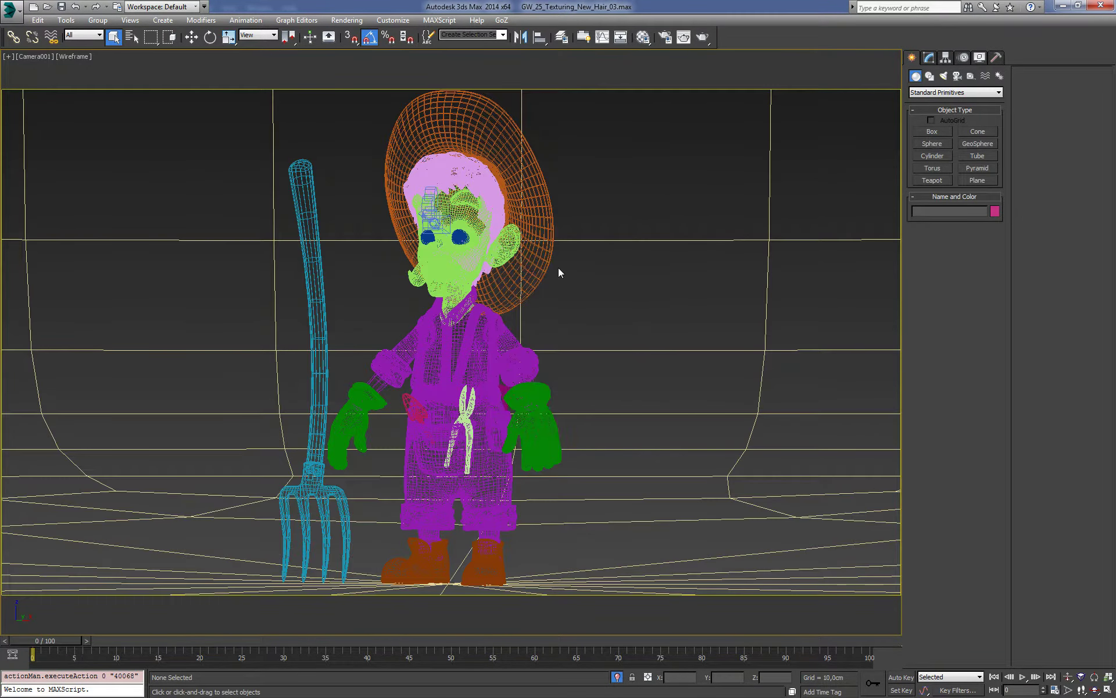
{"action": "key", "text": "F3"}
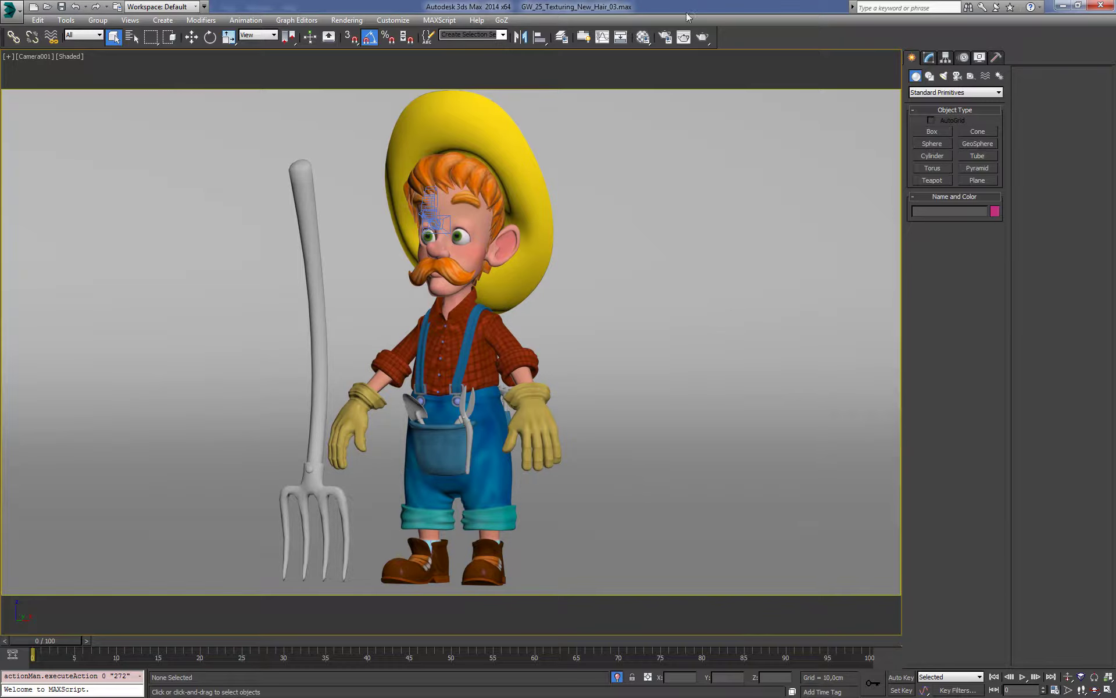
Step: Set the render area to Region in the render frame window
{"action": "left_click", "coordinate": [683, 43]}
{"action": "left_click", "coordinate": [134, 103]}
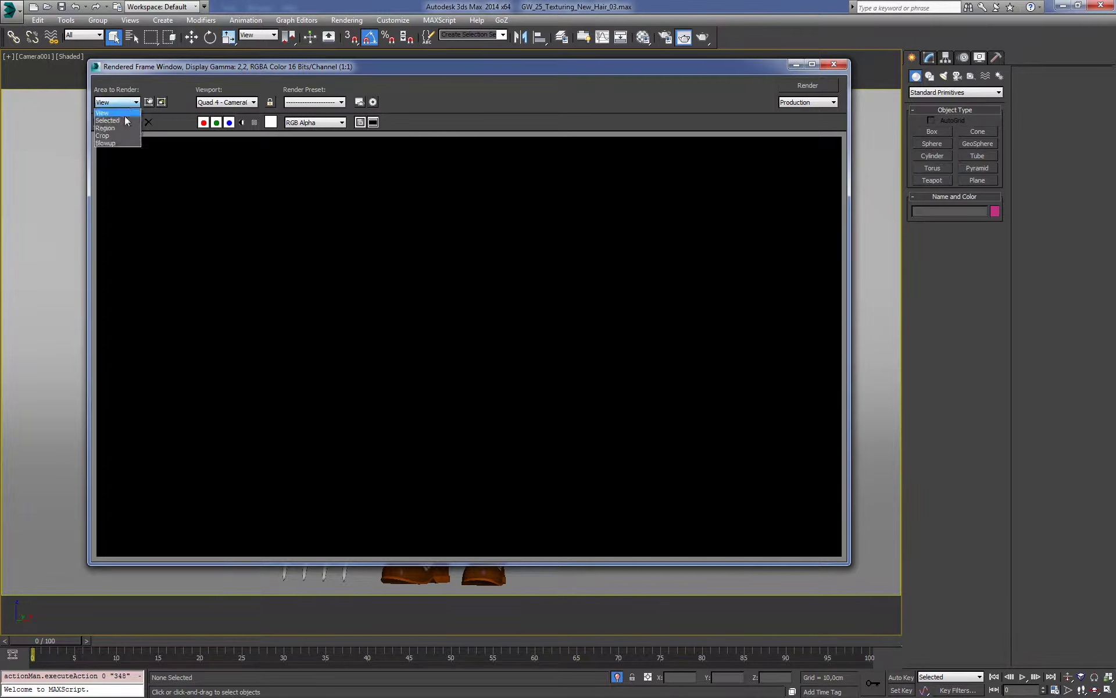
{"action": "left_click", "coordinate": [114, 128]}
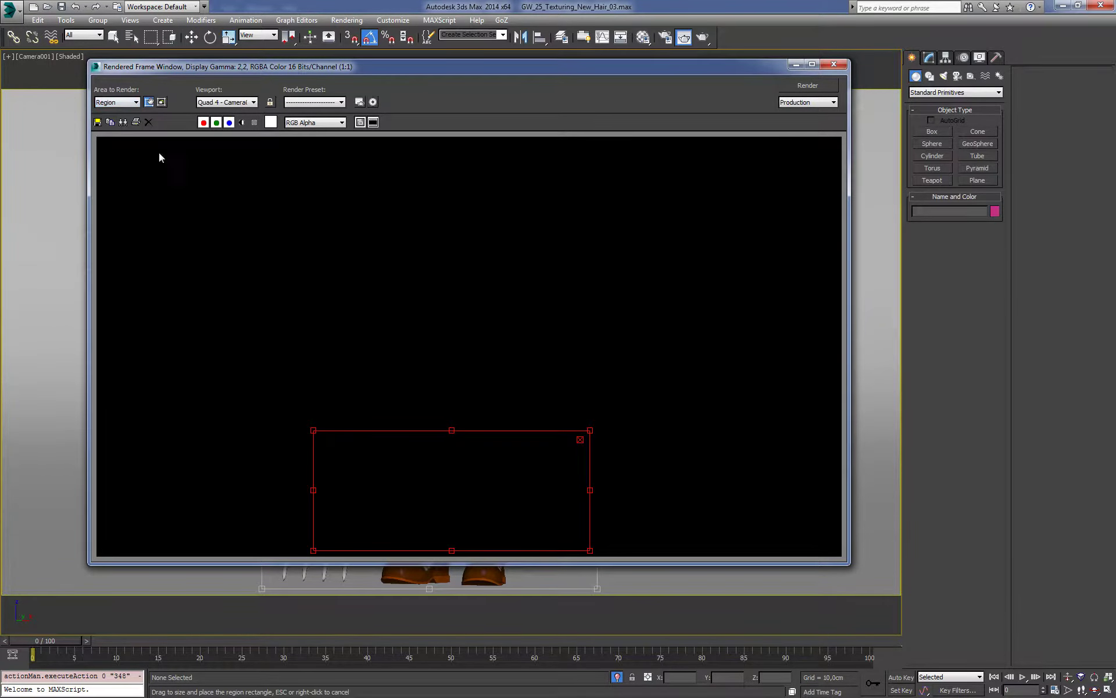
{"action": "left_click", "coordinate": [834, 64]}
Step: Frame the render region around the farmer, render it, and dismiss the V-Ray messages
{"action": "left_click_drag", "start_coordinate": [498, 511], "coordinate": [448, 76]}
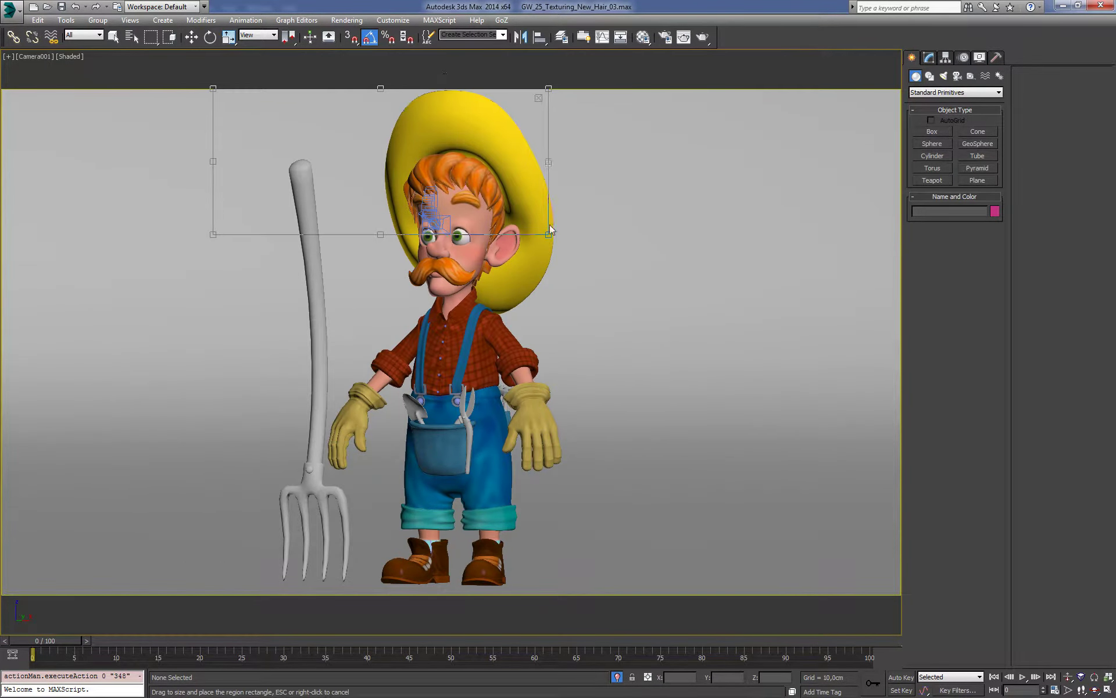
{"action": "mouse_move", "coordinate": [547, 234]}
{"action": "left_mouse_down"}
{"action": "mouse_move", "coordinate": [610, 498]}
{"action": "mouse_move", "coordinate": [603, 622]}
{"action": "left_mouse_up"}
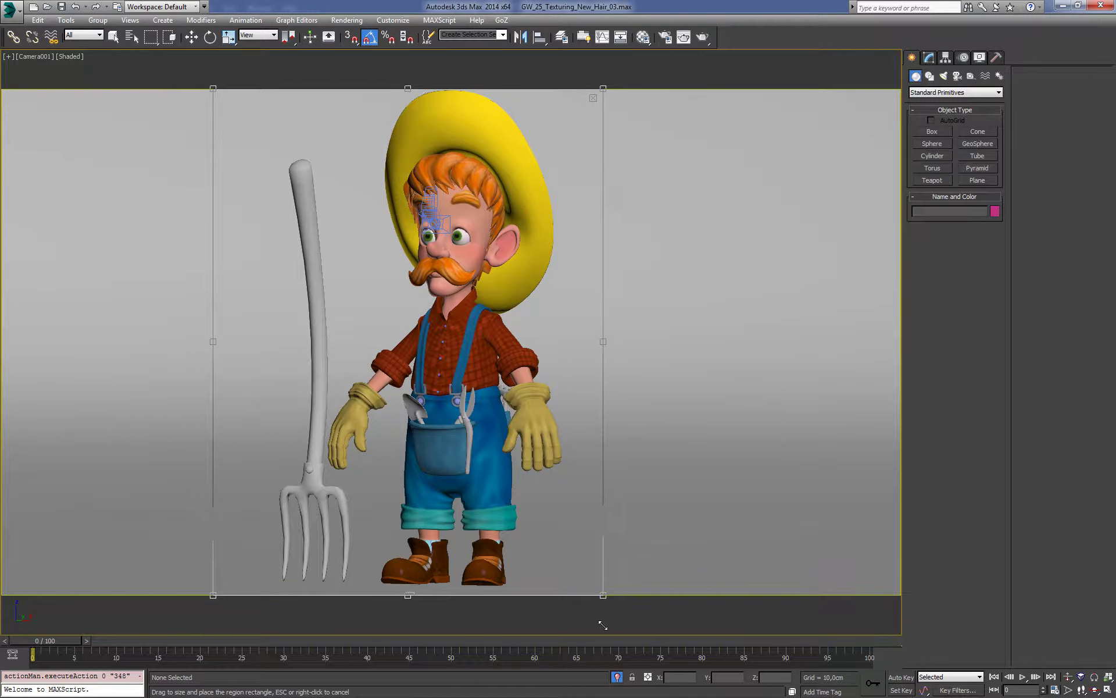
{"action": "left_click_drag", "start_coordinate": [560, 555], "coordinate": [576, 556]}
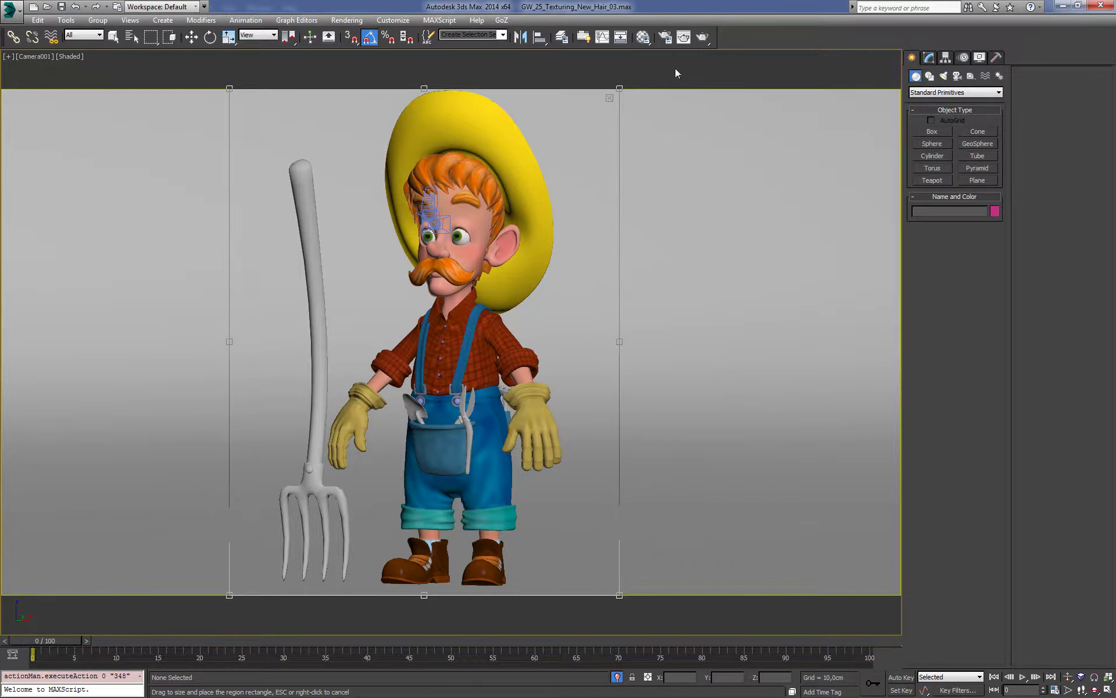
{"action": "left_click", "coordinate": [702, 38]}
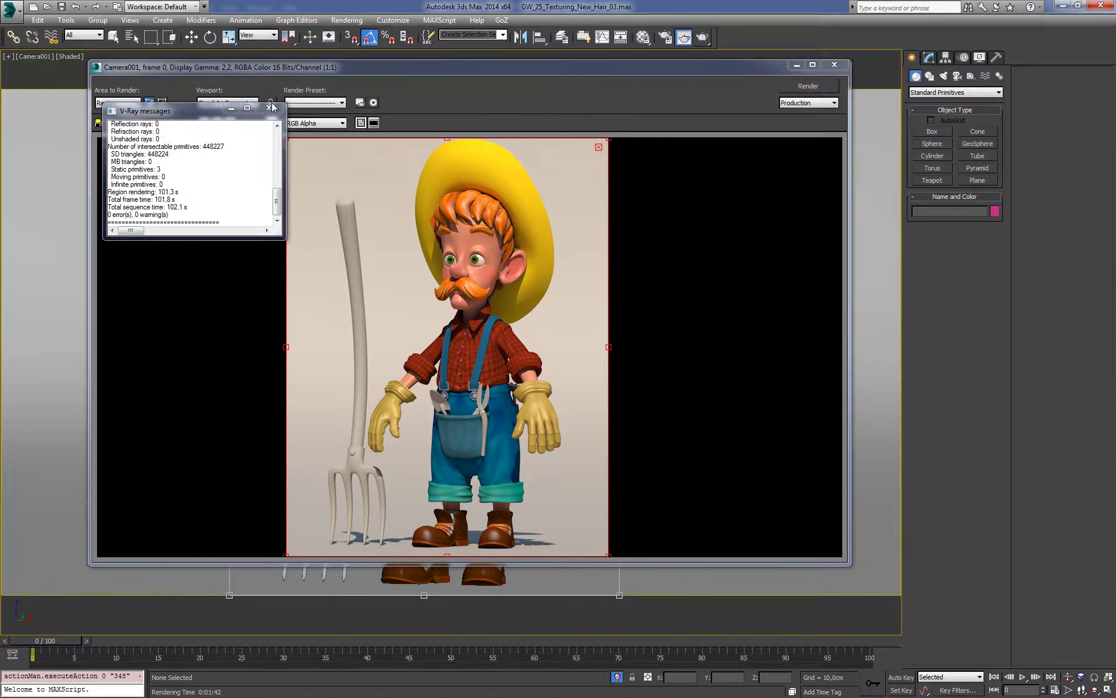
{"action": "left_click", "coordinate": [269, 109]}
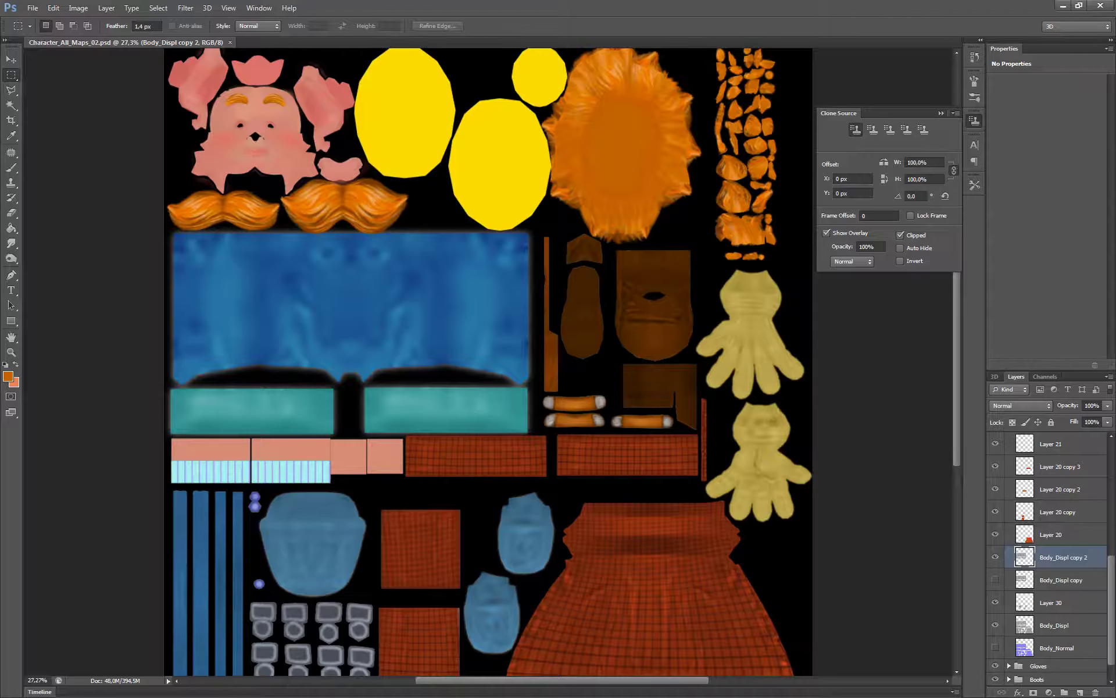
Step: Merge Layer 20 copy, copy 2 and copy 3 down into Layer 20
{"action": "scroll", "coordinate": [618, 430], "scroll_direction": "down", "scroll_amount": 5}
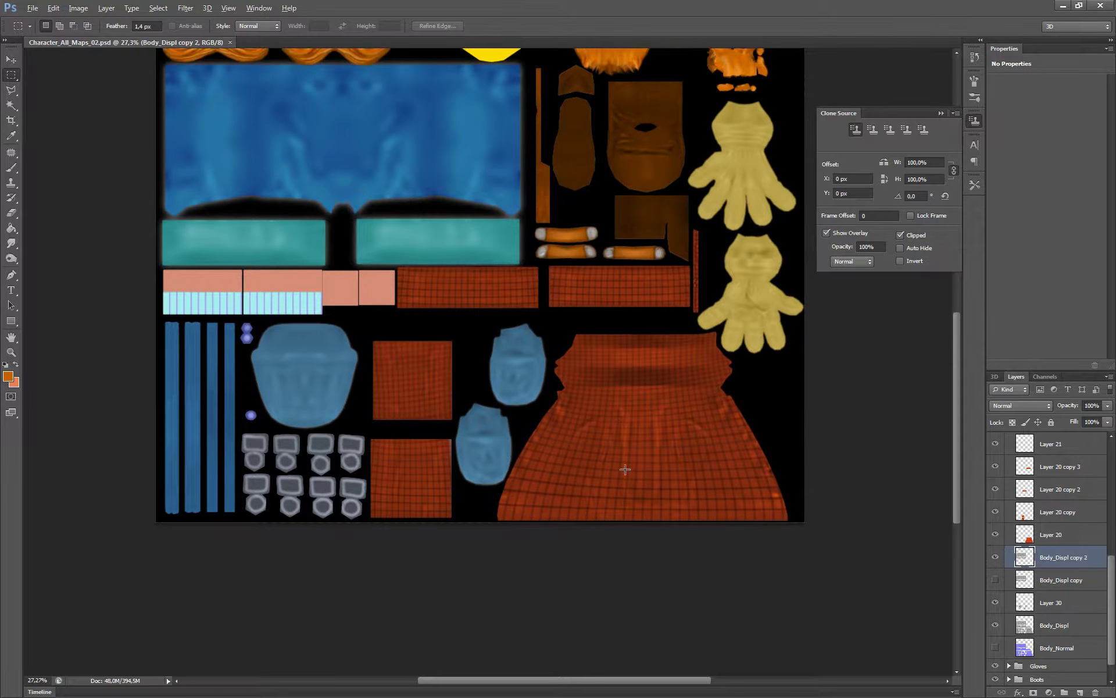
{"action": "scroll", "coordinate": [625, 470], "scroll_direction": "up", "scroll_amount": 1, "text": "alt"}
{"action": "left_click", "coordinate": [1052, 519]}
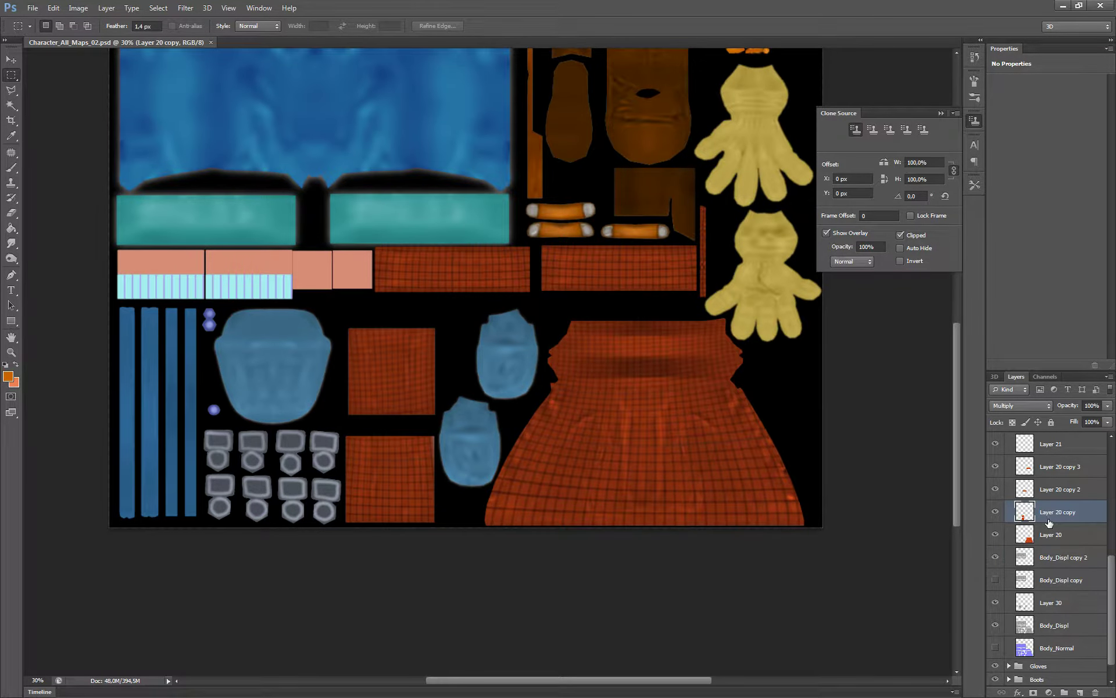
{"action": "key", "text": "ctrl+e"}
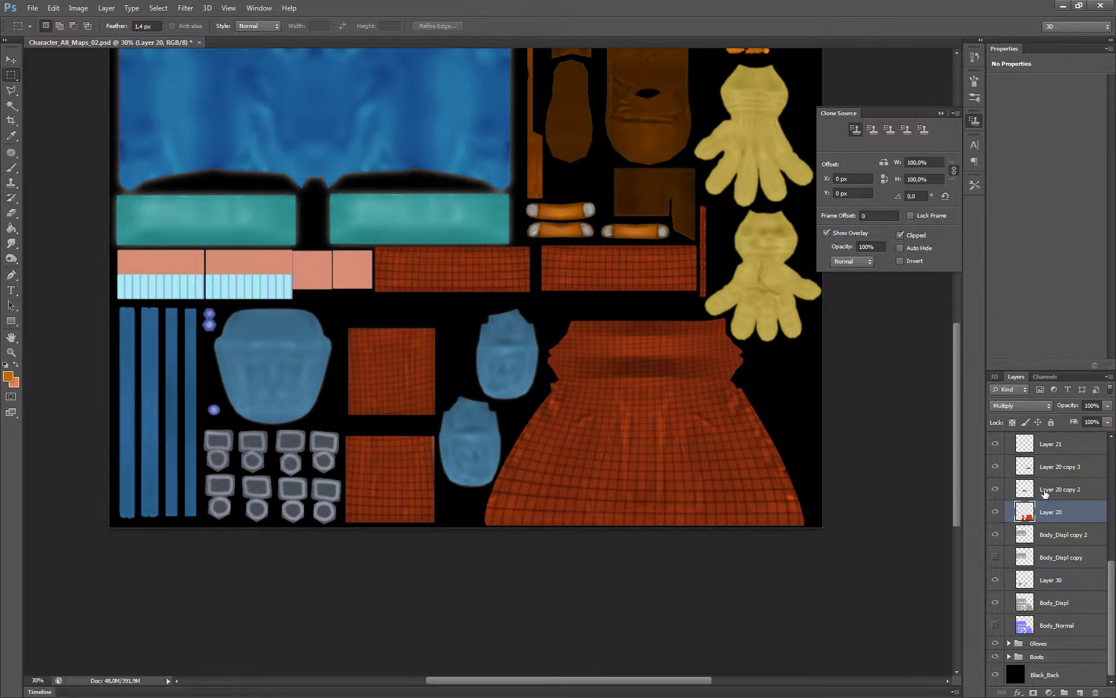
{"action": "left_click", "coordinate": [1045, 493]}
{"action": "left_click", "coordinate": [995, 489]}
{"action": "left_click", "coordinate": [995, 489]}
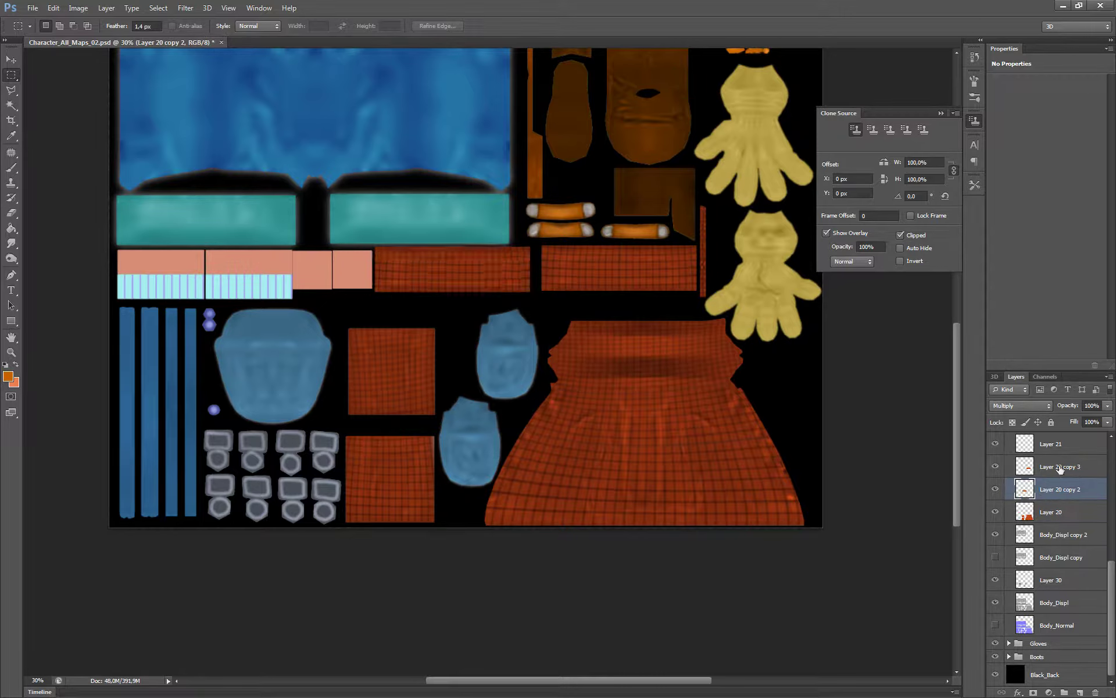
{"action": "left_click", "coordinate": [1059, 468]}
{"action": "key", "text": "ctrl+e"}
{"action": "key", "text": "ctrl+e"}
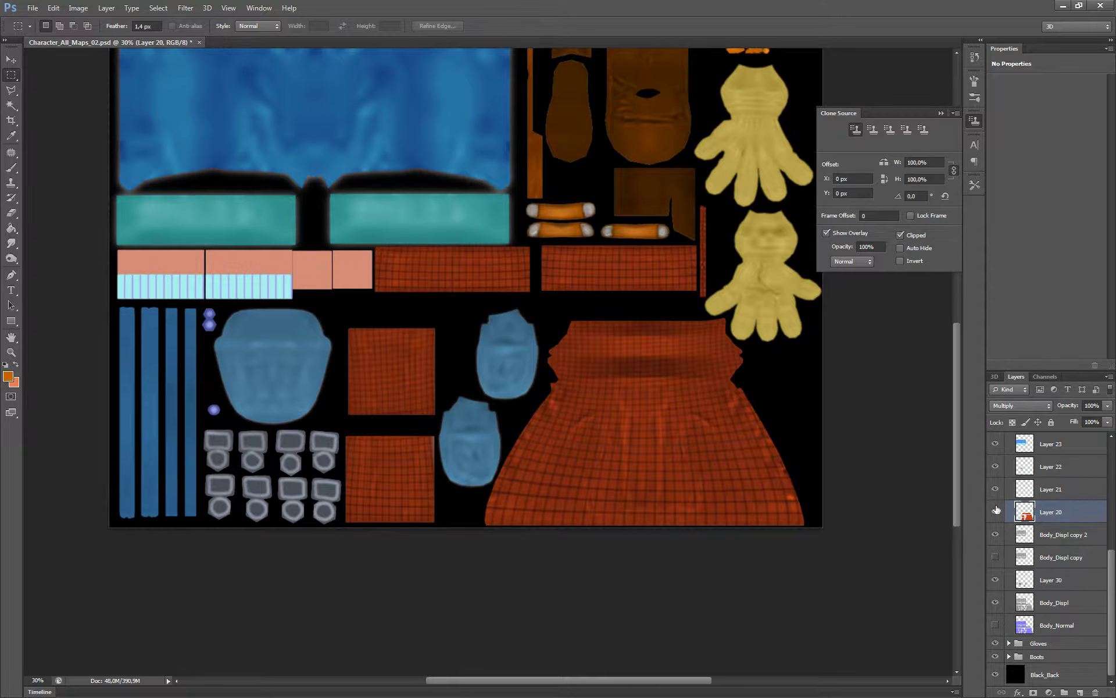
{"action": "left_click", "coordinate": [995, 511]}
{"action": "scroll", "coordinate": [782, 456], "scroll_direction": "up", "scroll_amount": 1, "text": "alt"}
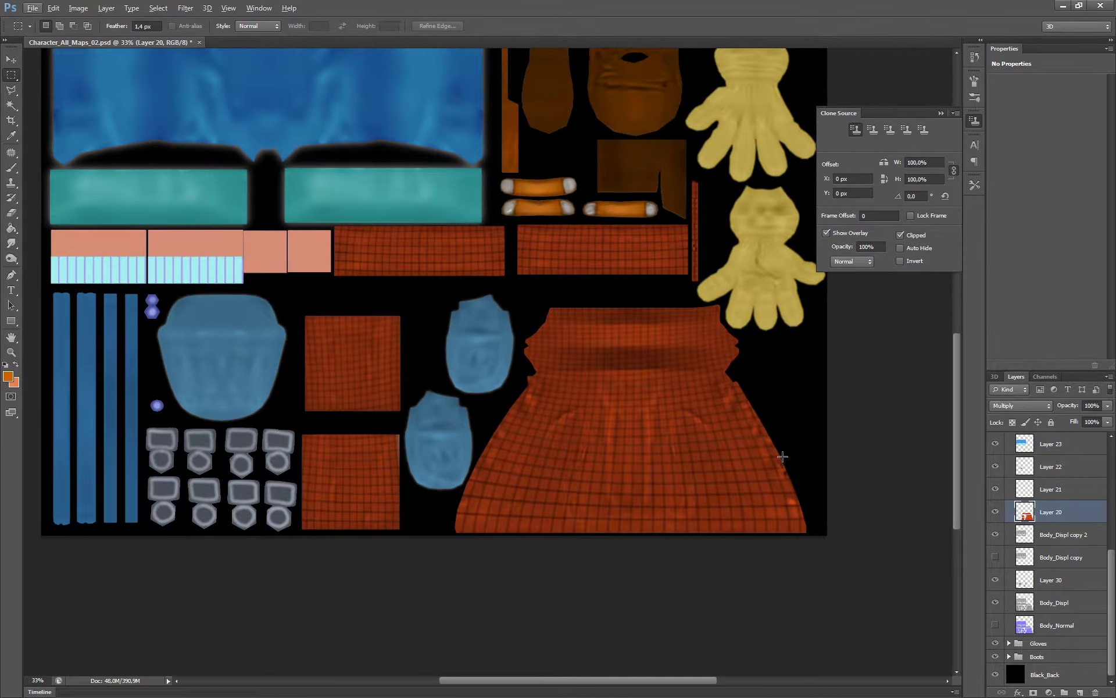
Step: Brighten Layer 20 with Levels: white input 212, midtones 1,16
{"action": "key", "text": "ctrl+l"}
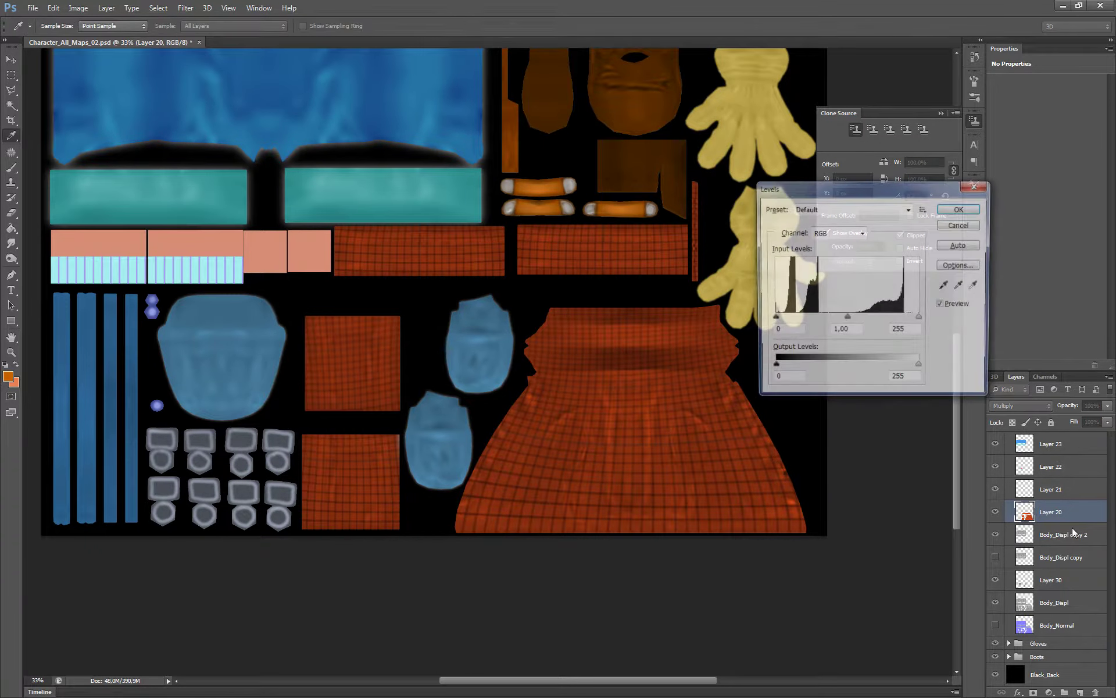
{"action": "left_click_drag", "start_coordinate": [920, 319], "coordinate": [895, 332]}
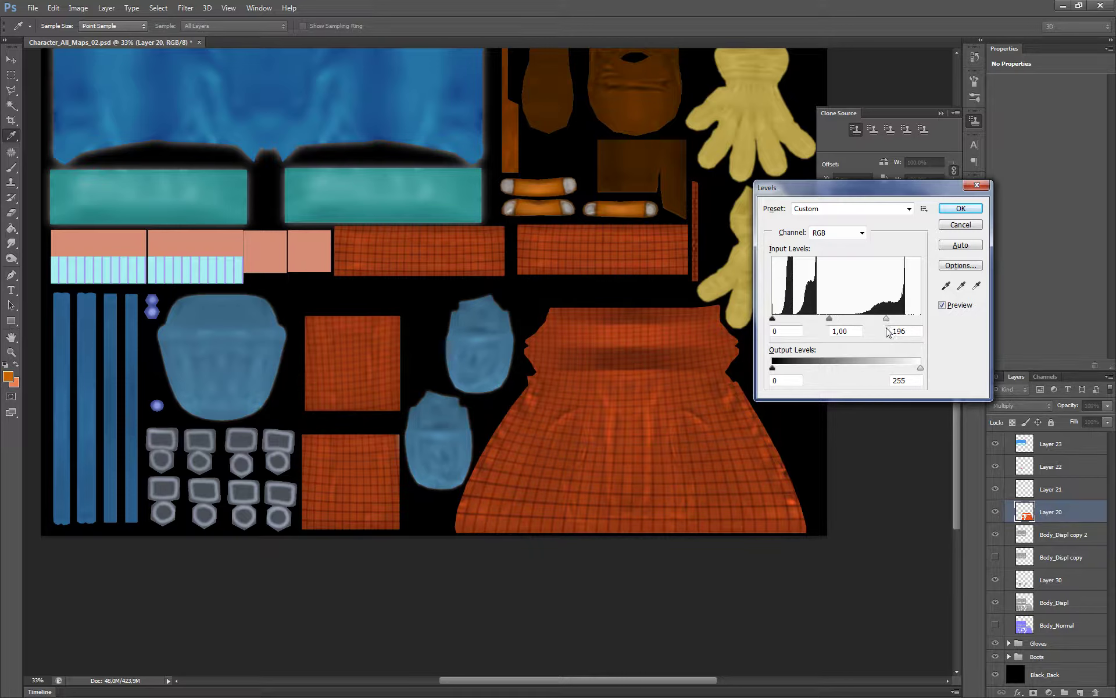
{"action": "key", "text": "Up"}
{"action": "key", "text": "Up"}
{"action": "key", "text": "Up"}
{"action": "left_click_drag", "start_coordinate": [833, 319], "coordinate": [828, 320]}
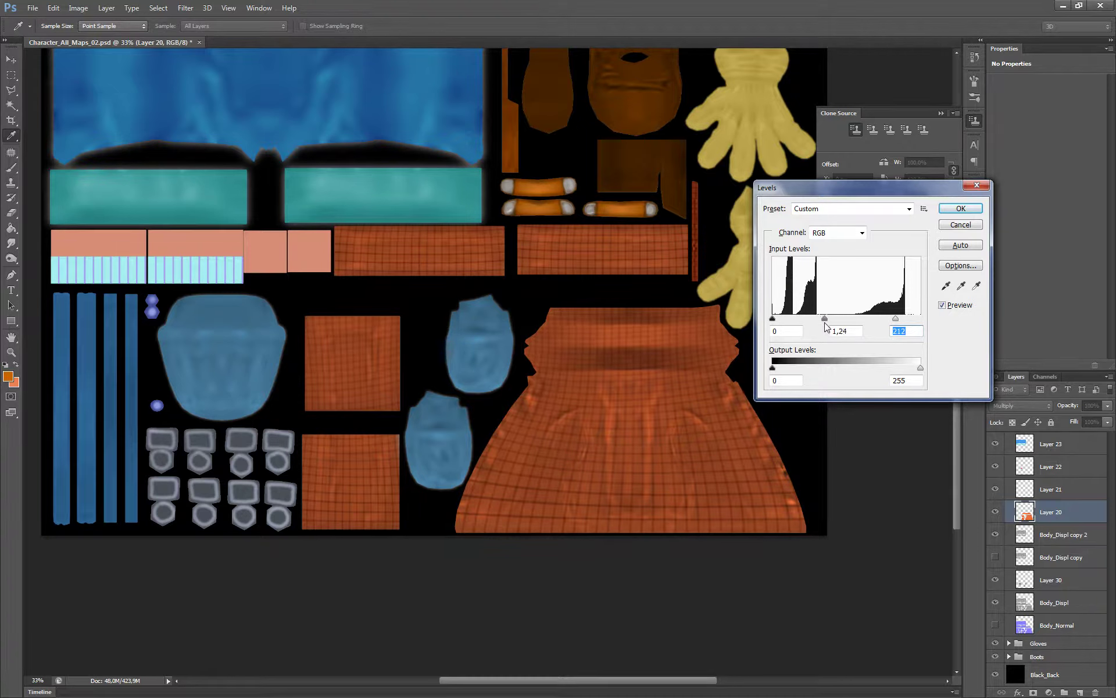
{"action": "left_click", "coordinate": [976, 209]}
Step: Copy the band of plaid strips onto a new layer with a rectangular selection
{"action": "key", "text": "m"}
{"action": "scroll", "coordinate": [118, 209], "scroll_direction": "up", "scroll_amount": 1, "text": "alt"}
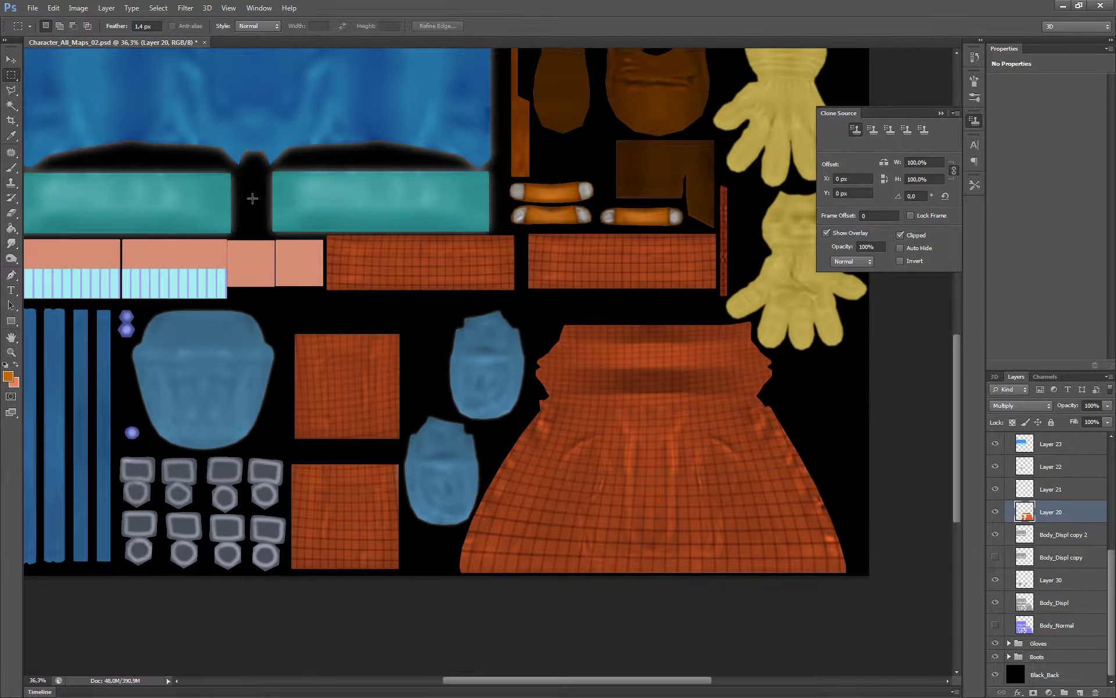
{"action": "mouse_move", "coordinate": [254, 198]}
{"action": "left_mouse_down"}
{"action": "mouse_move", "coordinate": [784, 240]}
{"action": "mouse_move", "coordinate": [723, 305]}
{"action": "left_mouse_up"}
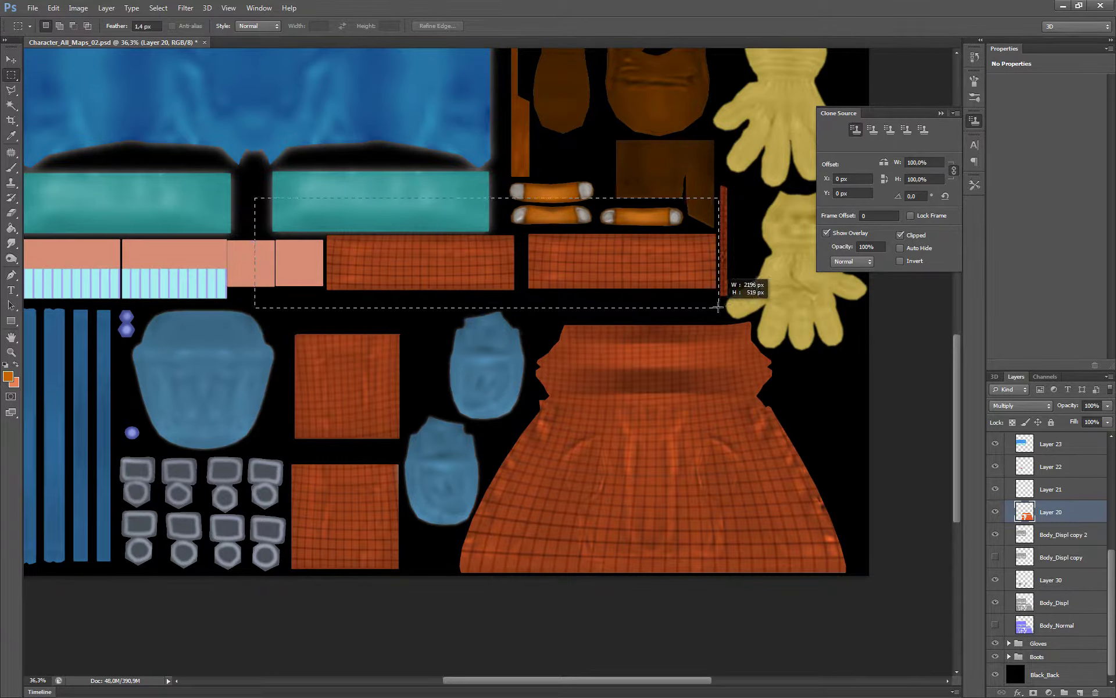
{"action": "left_click_drag", "start_coordinate": [724, 304], "coordinate": [719, 307]}
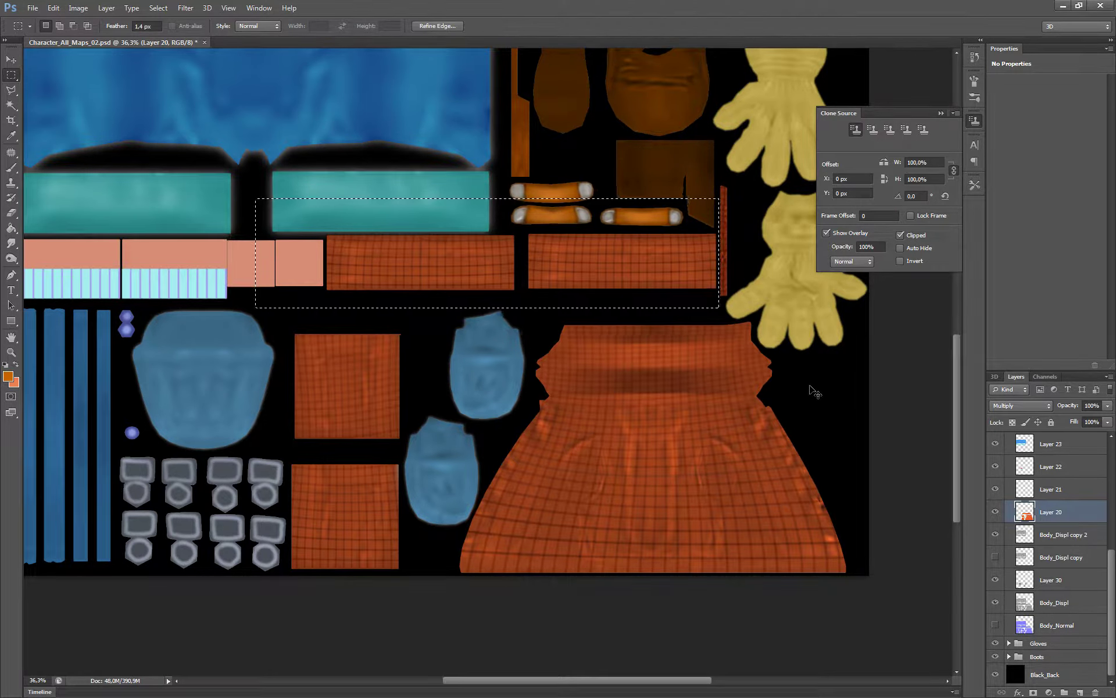
{"action": "key", "text": "ctrl+d"}
{"action": "key", "text": "ctrl+j"}
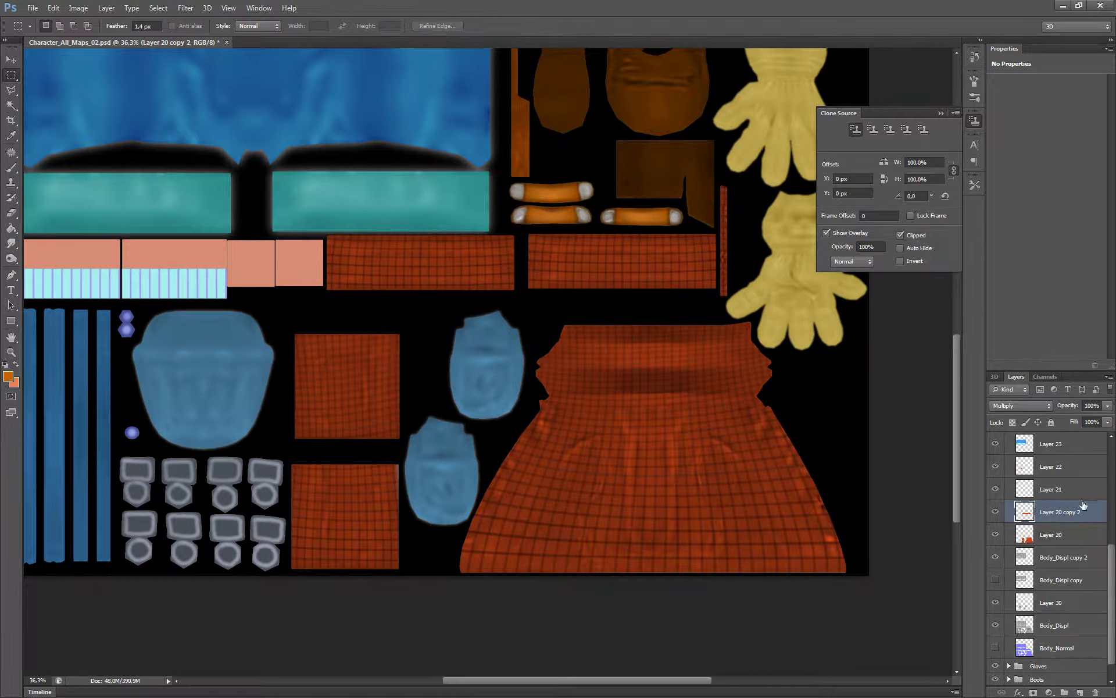
Step: Merge Layer 21 and the copied strip down into Layer 20, then check Layer 20's visibility
{"action": "left_click", "coordinate": [1025, 494], "text": "ctrl"}
{"action": "left_click", "coordinate": [1026, 495]}
{"action": "key", "text": "ctrl+e"}
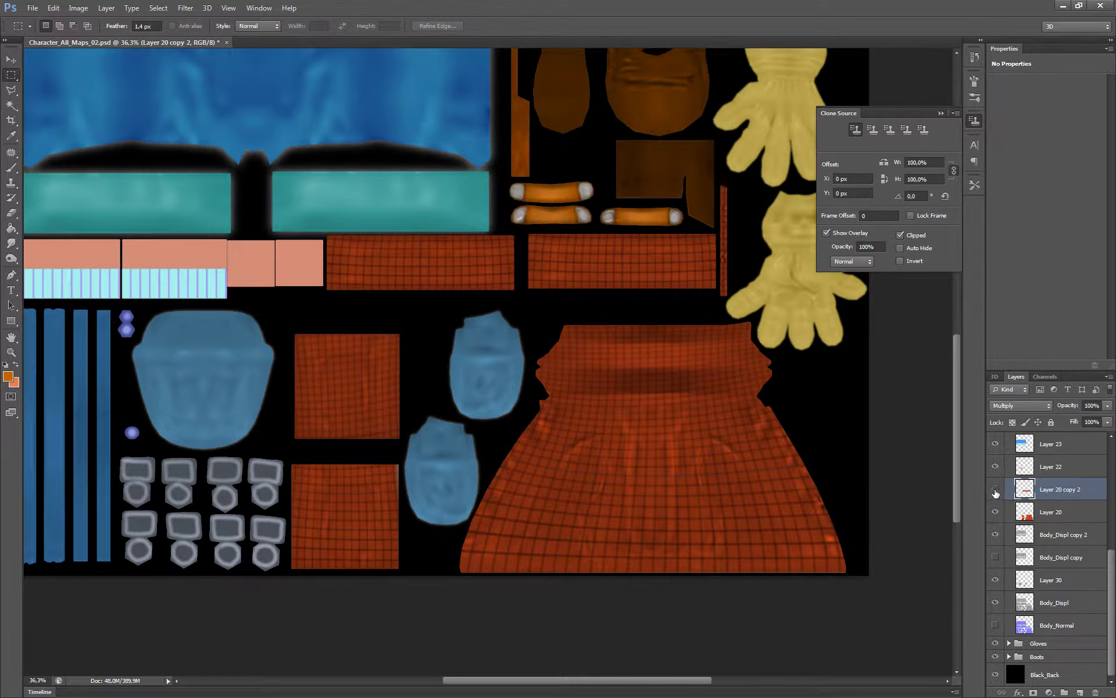
{"action": "left_click", "coordinate": [995, 489]}
{"action": "key", "text": "ctrl+e"}
{"action": "left_click", "coordinate": [995, 512]}
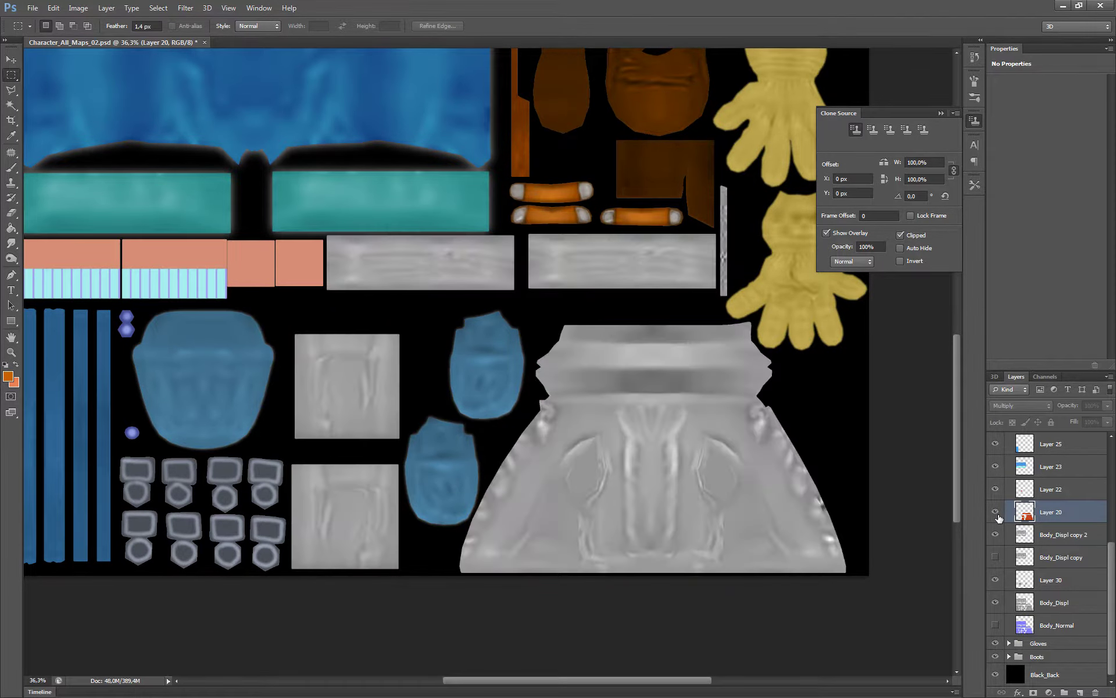
{"action": "left_click", "coordinate": [996, 513]}
Step: Preview Levels on Layer 20 with white input 218 and midtones 0,96
{"action": "key", "text": "ctrl+l"}
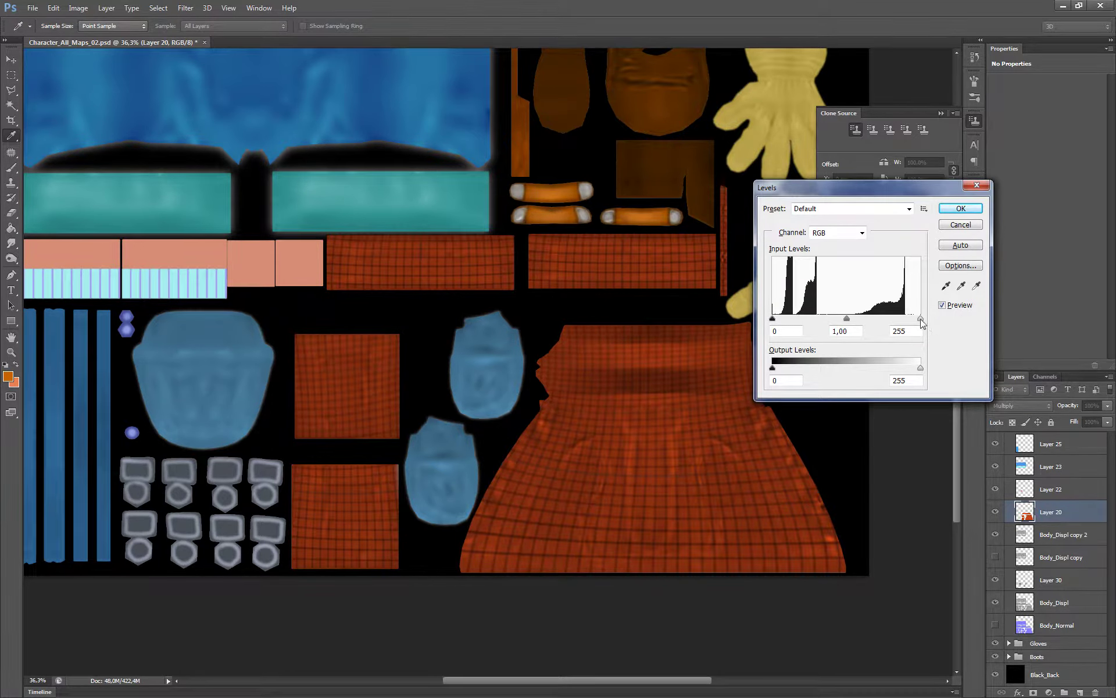
{"action": "left_click_drag", "start_coordinate": [920, 319], "coordinate": [883, 330]}
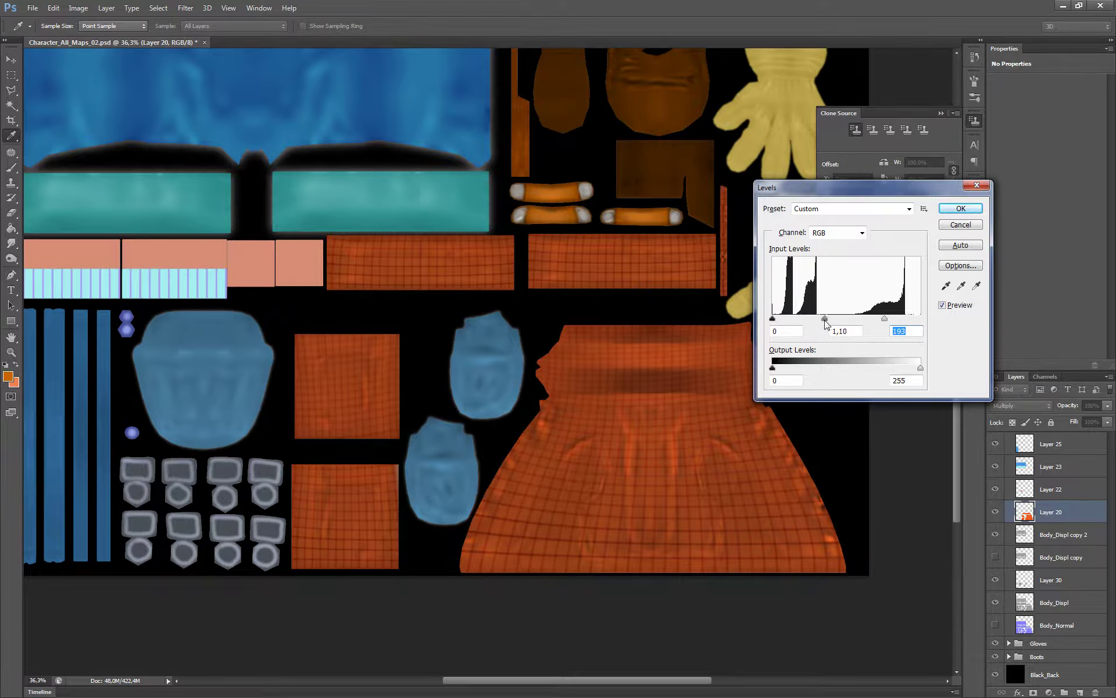
{"action": "mouse_move", "coordinate": [828, 319]}
{"action": "left_mouse_down"}
{"action": "mouse_move", "coordinate": [887, 320]}
{"action": "mouse_move", "coordinate": [839, 319]}
{"action": "left_mouse_up"}
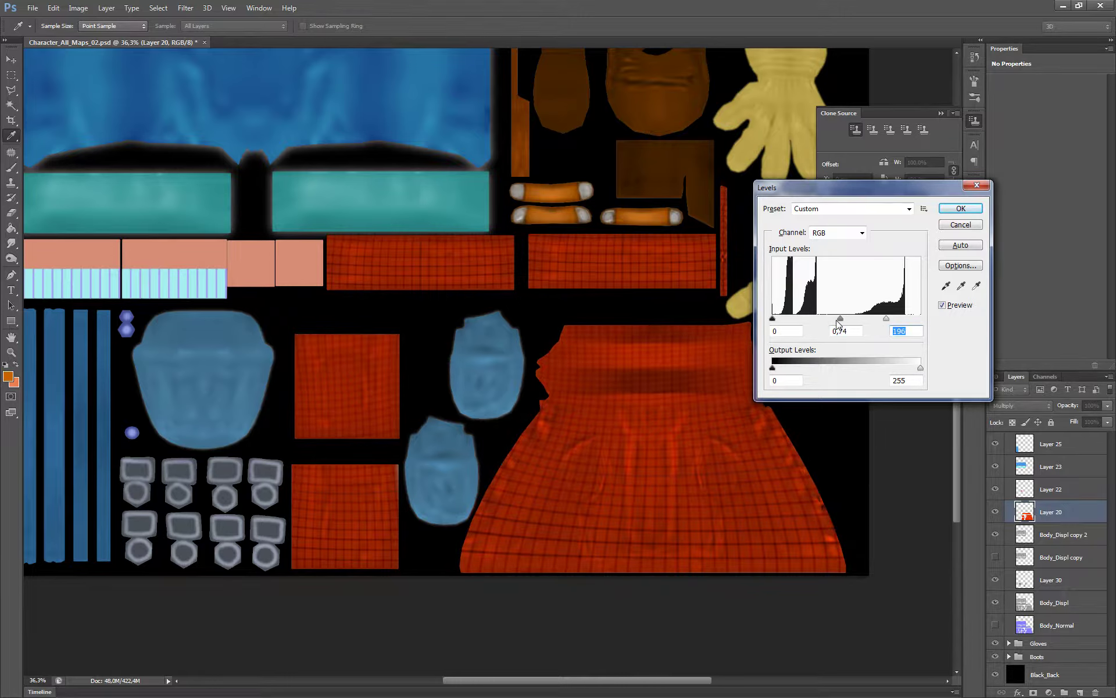
{"action": "key", "text": "Up"}
{"action": "key", "text": "Up"}
{"action": "key", "text": "Up"}
{"action": "key", "text": "Up"}
{"action": "key", "text": "Up"}
{"action": "key", "text": "Up"}
{"action": "key", "text": "Up"}
{"action": "key", "text": "Up"}
{"action": "key", "text": "Up"}
{"action": "key", "text": "Up"}
{"action": "key", "text": "Up"}
{"action": "key", "text": "Up"}
{"action": "left_click_drag", "start_coordinate": [844, 324], "coordinate": [839, 324]}
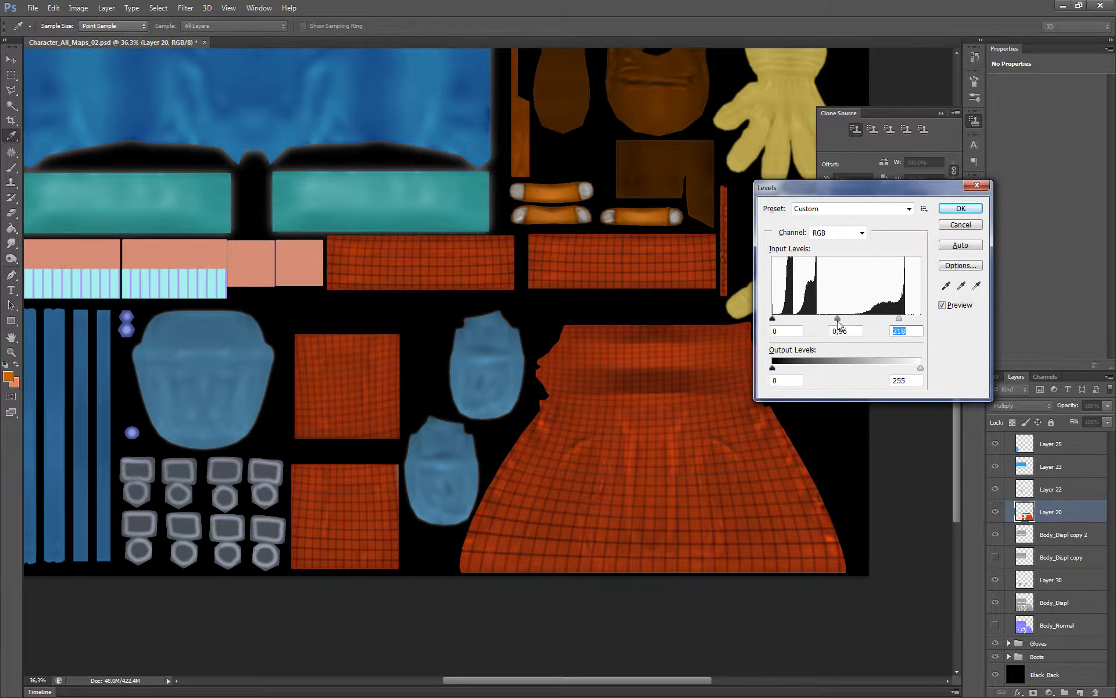
Step: Apply the Levels brightening, select the two plaid strips, then try and cancel Hue/Saturation Lightness -23
{"action": "left_click", "coordinate": [961, 208]}
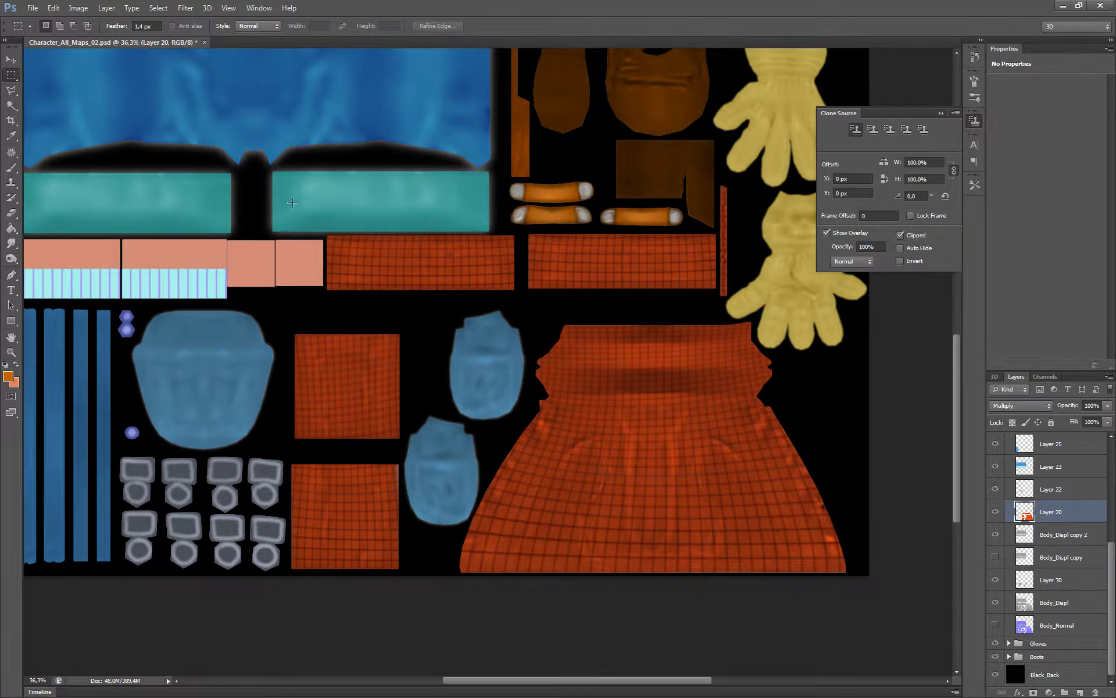
{"action": "mouse_move", "coordinate": [293, 202]}
{"action": "left_mouse_down"}
{"action": "mouse_move", "coordinate": [514, 234]}
{"action": "mouse_move", "coordinate": [718, 304]}
{"action": "left_mouse_up"}
{"action": "key", "text": "ctrl+u"}
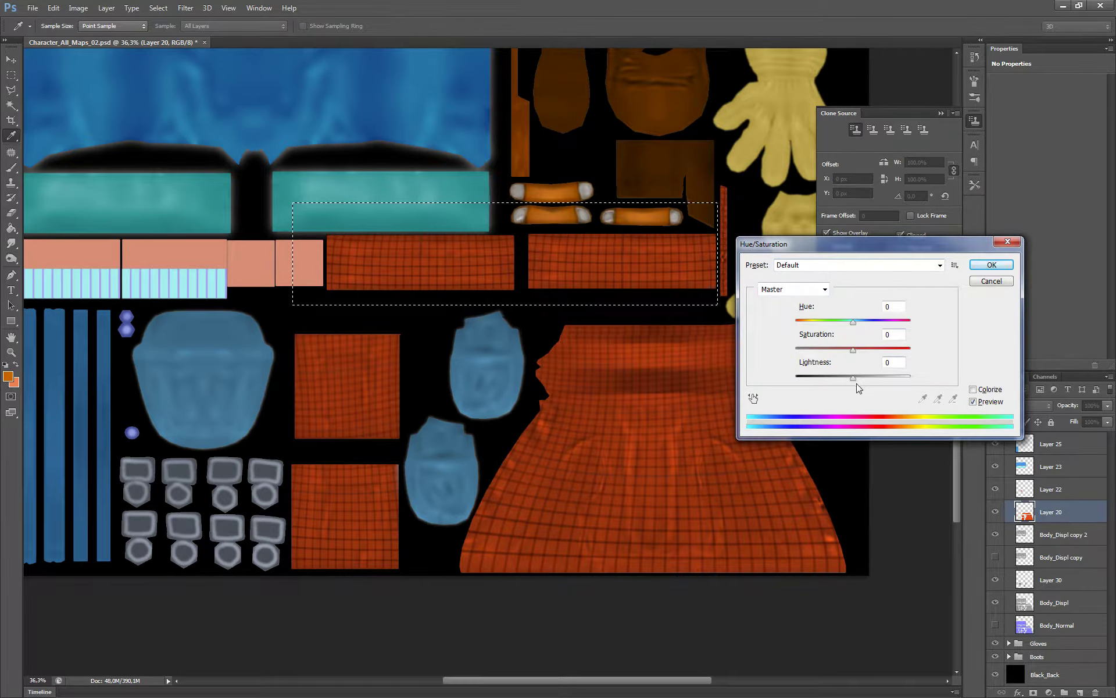
{"action": "left_click_drag", "start_coordinate": [852, 379], "coordinate": [837, 385]}
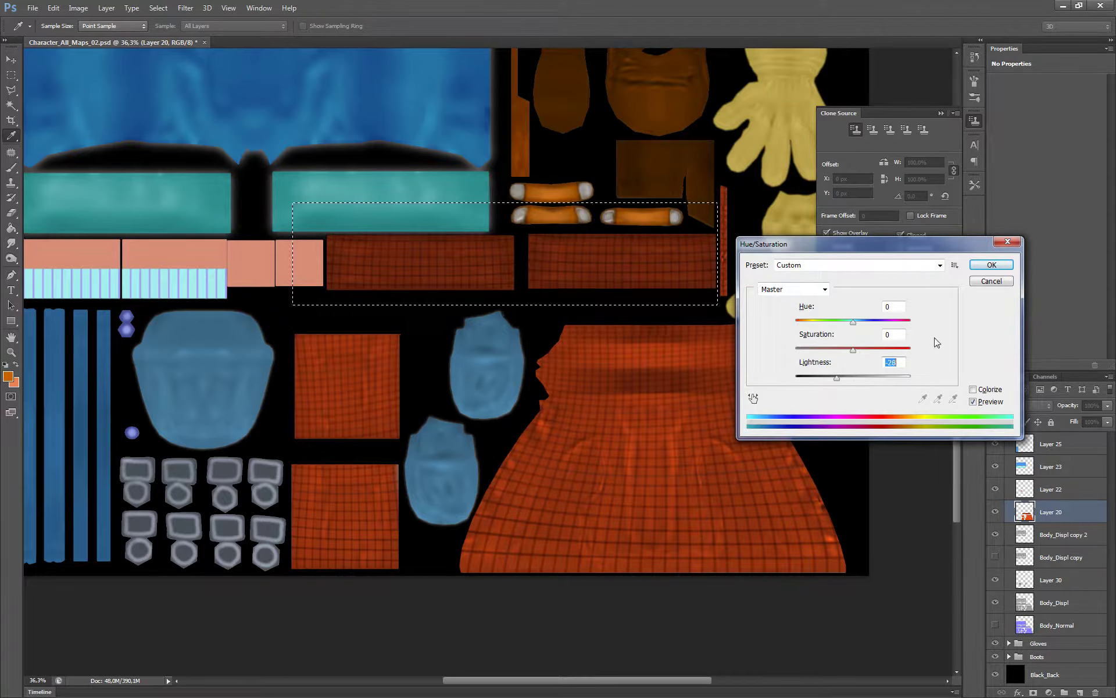
{"action": "type", "text": "0"}
{"action": "left_click", "coordinate": [988, 283]}
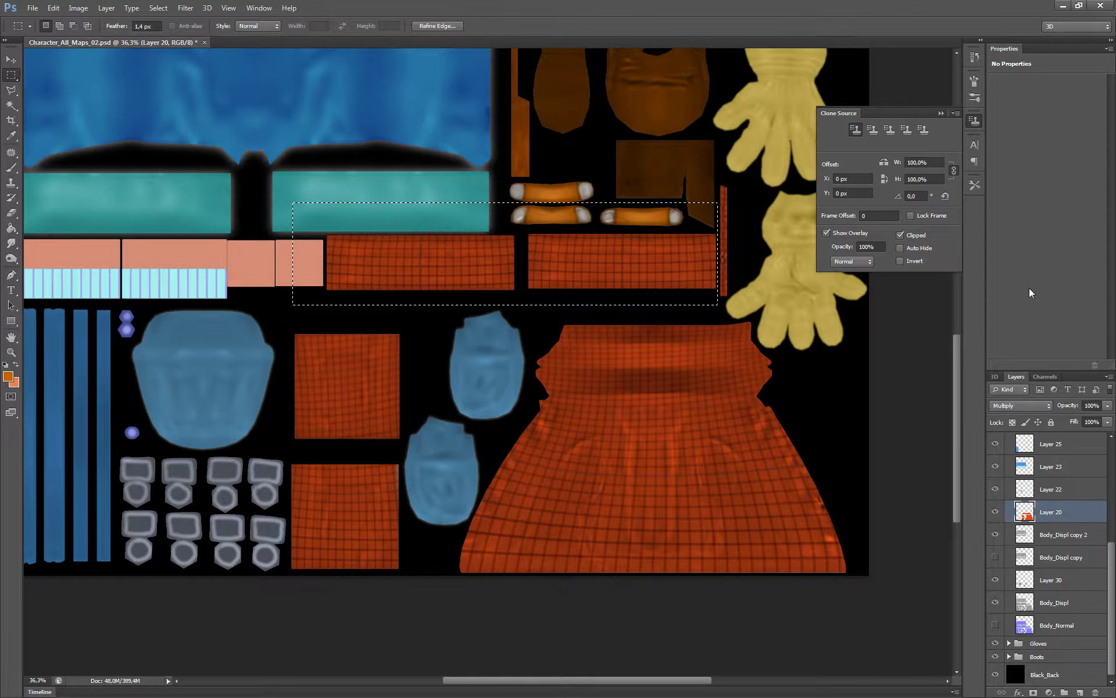
{"action": "key", "text": "ctrl+l"}
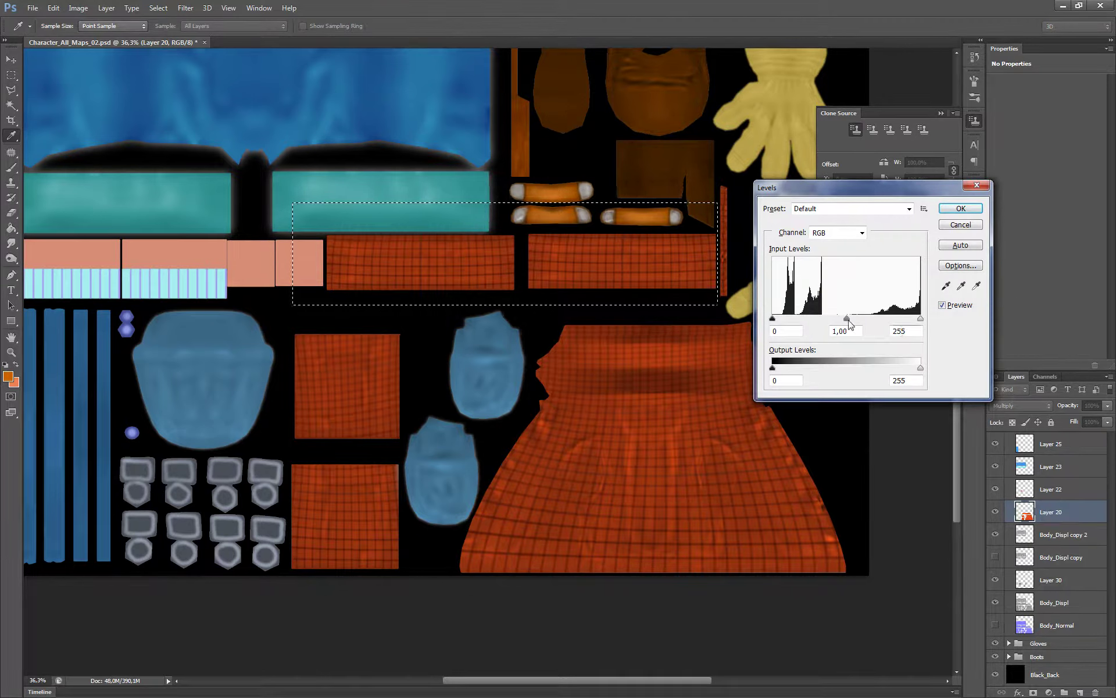
Step: Darken the plaid strips with Levels black input 34 and midtones about 0.74, then deselect
{"action": "mouse_move", "coordinate": [847, 318]}
{"action": "left_mouse_down"}
{"action": "mouse_move", "coordinate": [873, 320]}
{"action": "mouse_move", "coordinate": [865, 331]}
{"action": "left_mouse_up"}
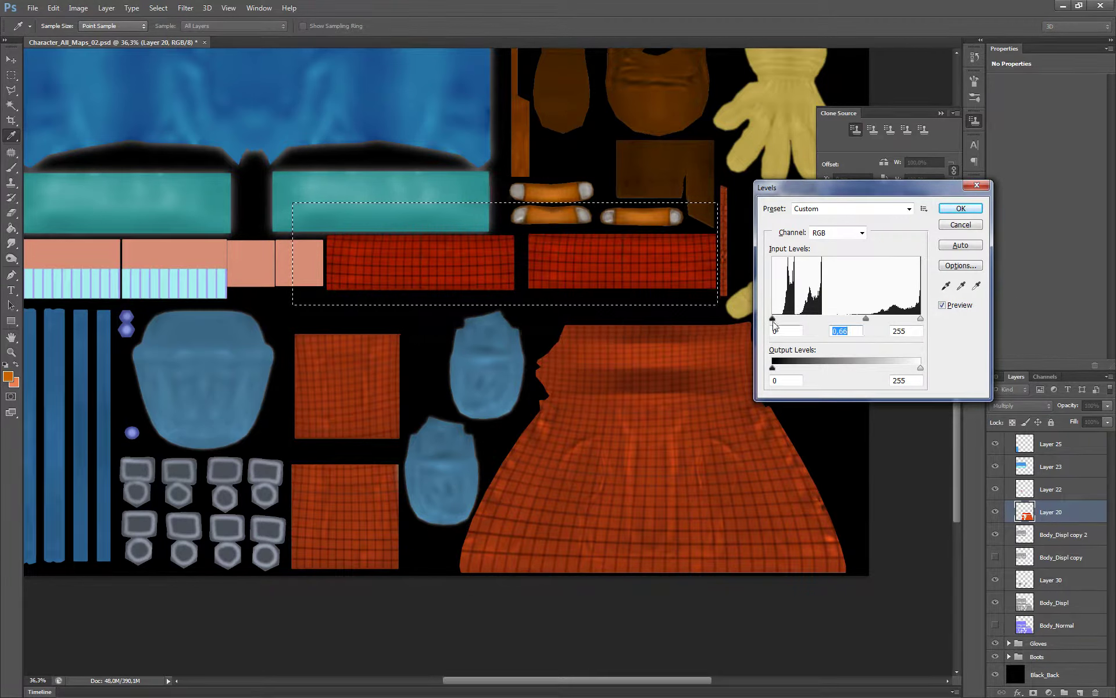
{"action": "left_click_drag", "start_coordinate": [773, 319], "coordinate": [795, 326]}
{"action": "left_click_drag", "start_coordinate": [875, 318], "coordinate": [876, 317]}
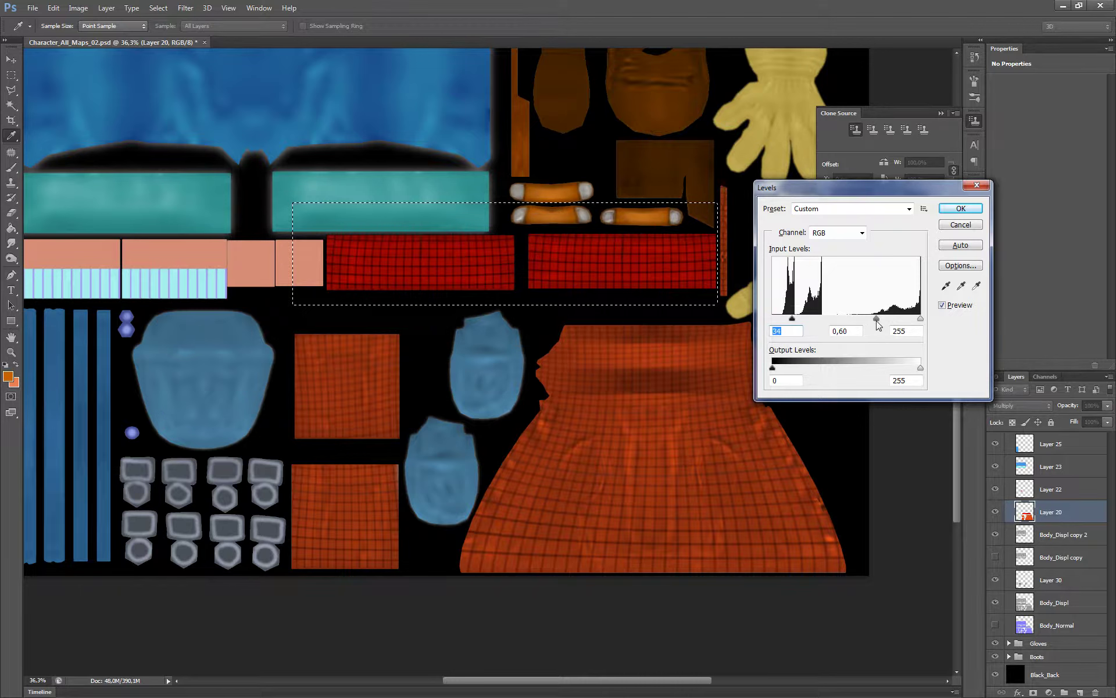
{"action": "left_click_drag", "start_coordinate": [876, 319], "coordinate": [872, 320]}
{"action": "left_click", "coordinate": [961, 208]}
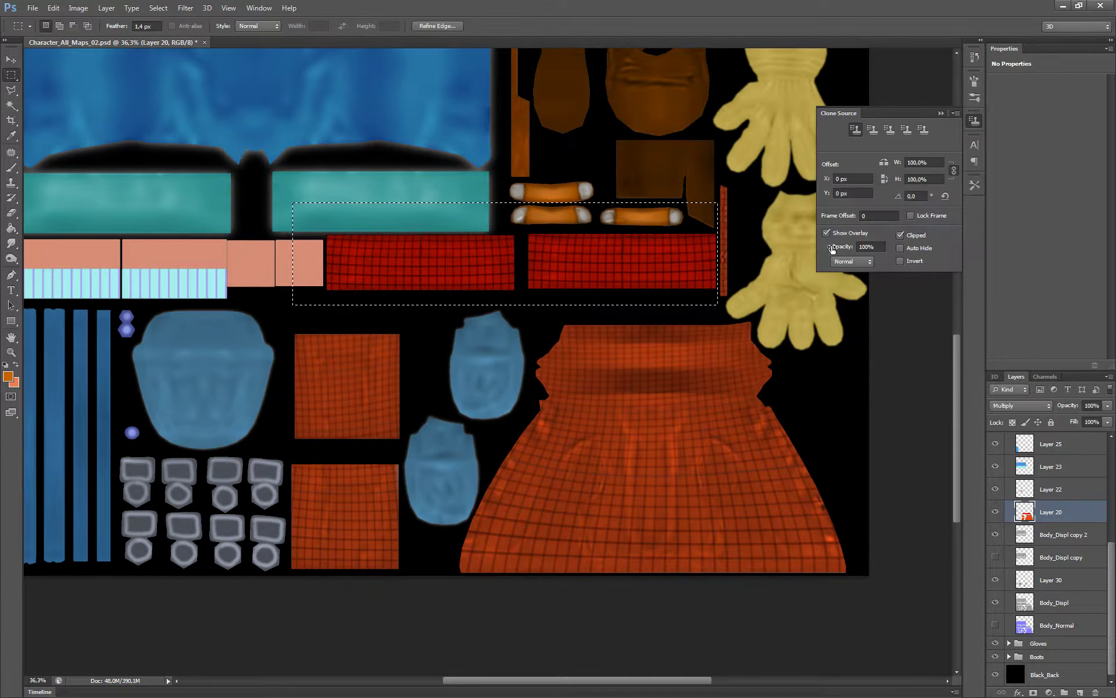
{"action": "key", "text": "ctrl+d"}
{"action": "scroll", "coordinate": [808, 398], "scroll_direction": "down", "scroll_amount": 2, "text": "alt"}
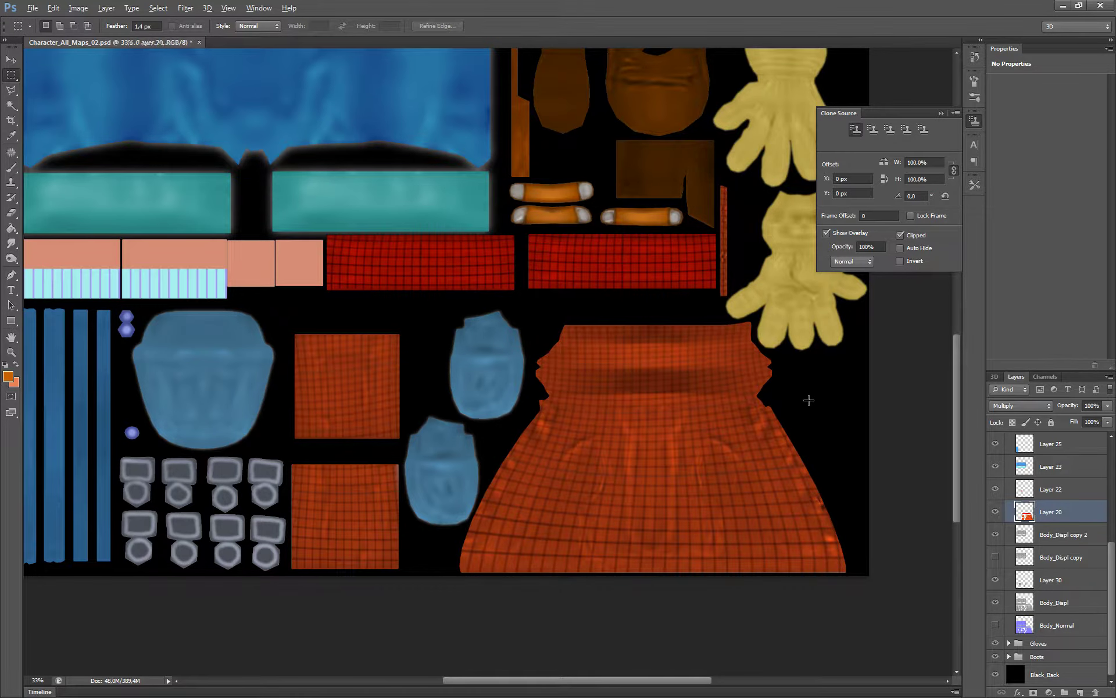
{"action": "scroll", "coordinate": [807, 399], "scroll_direction": "up", "scroll_amount": 1, "text": "alt"}
Step: Save the texture file, close the old render window, and clear the 3ds Max scene selection
{"action": "key", "text": "ctrl+s"}
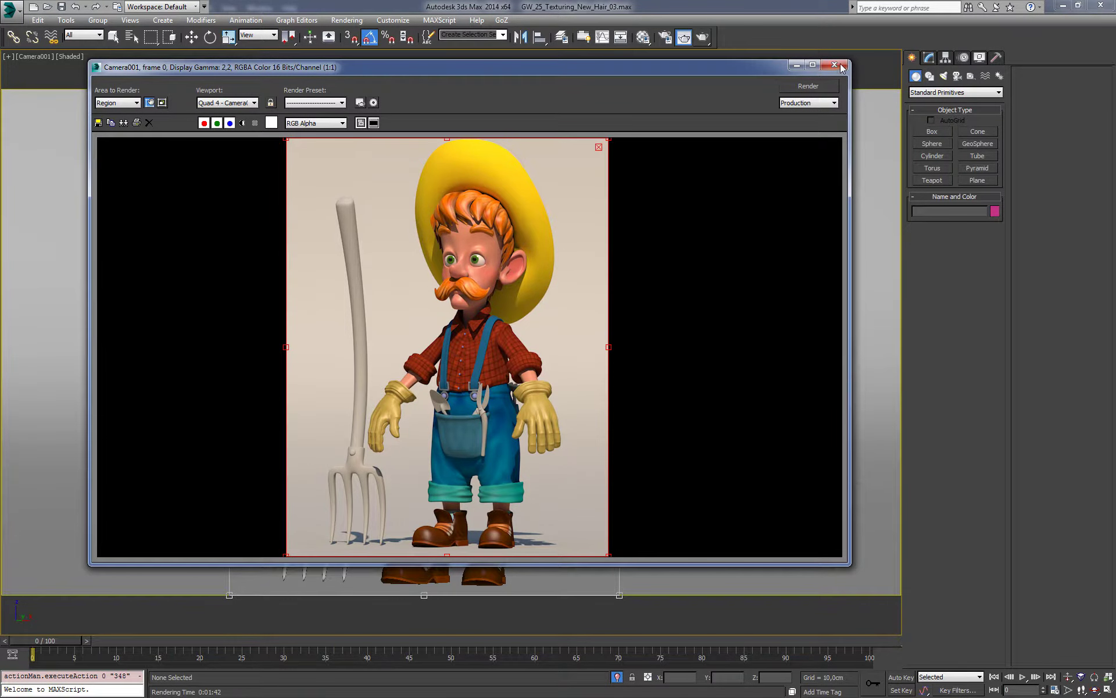
{"action": "left_click", "coordinate": [835, 68]}
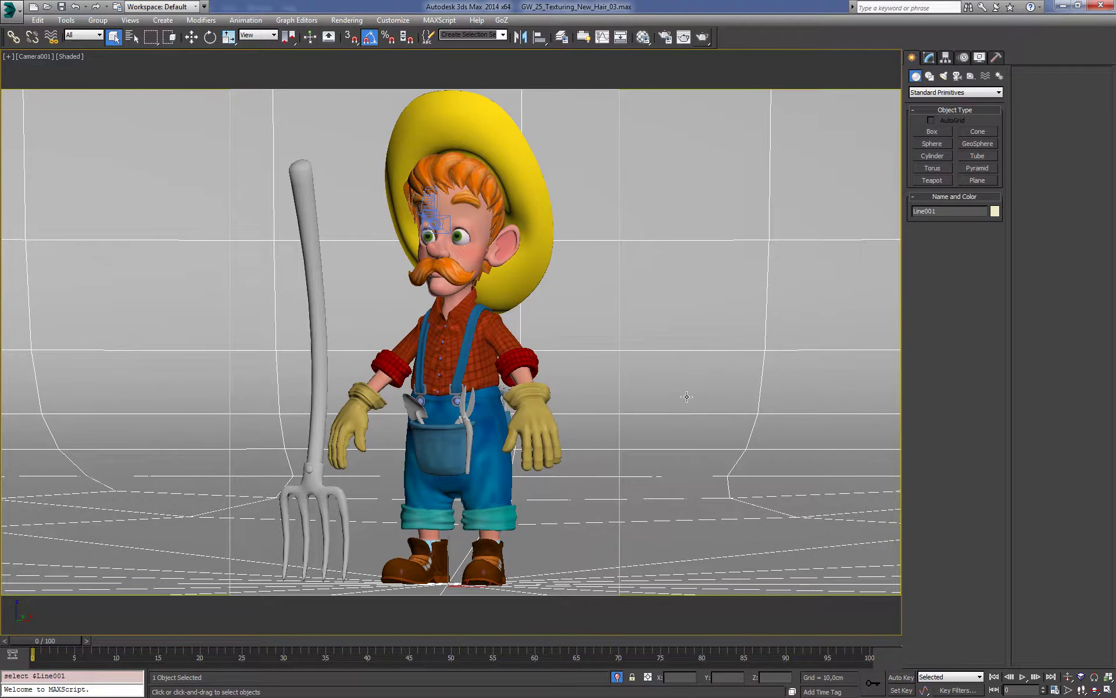
{"action": "key", "text": "F3"}
{"action": "key", "text": "F3"}
{"action": "key", "text": "F3"}
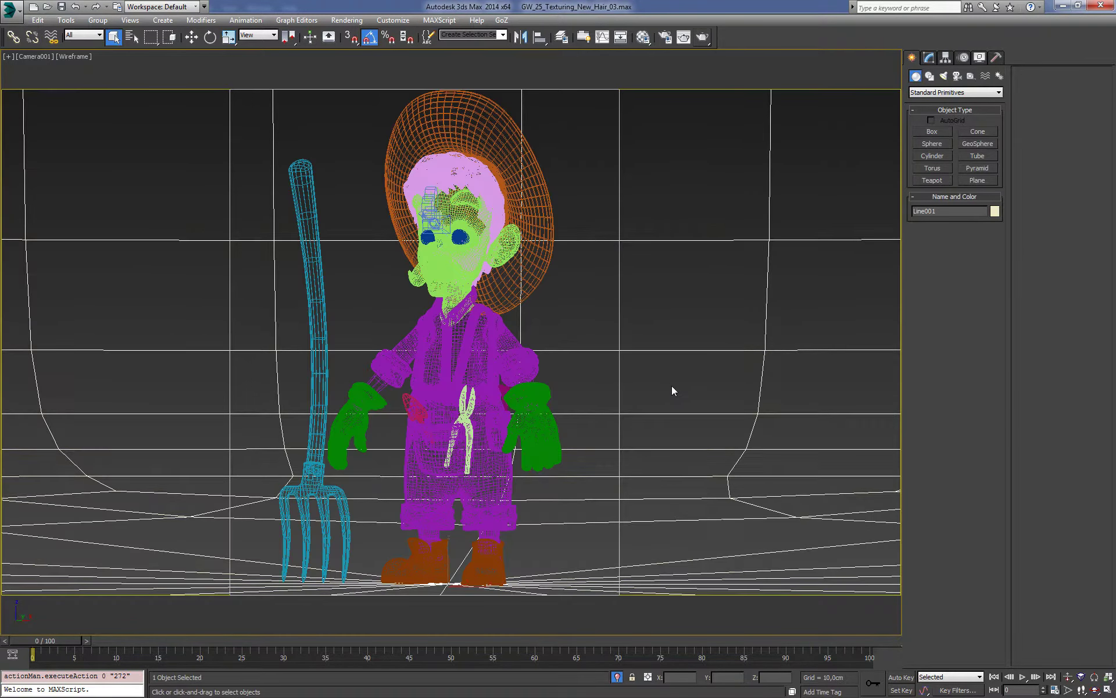
{"action": "key", "text": "F3"}
{"action": "left_click", "coordinate": [671, 385]}
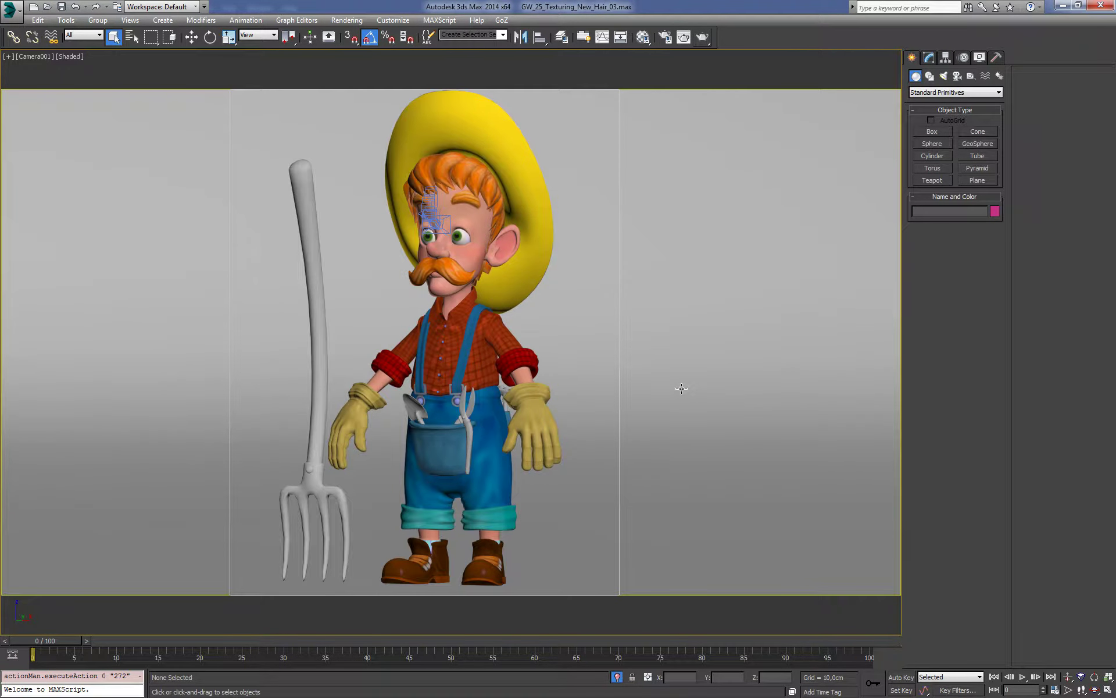
Step: Save the farmer scene, render it with V-Ray, then close the messages and frame buffer
{"action": "key", "text": "ctrl+s"}
{"action": "left_click", "coordinate": [683, 36]}
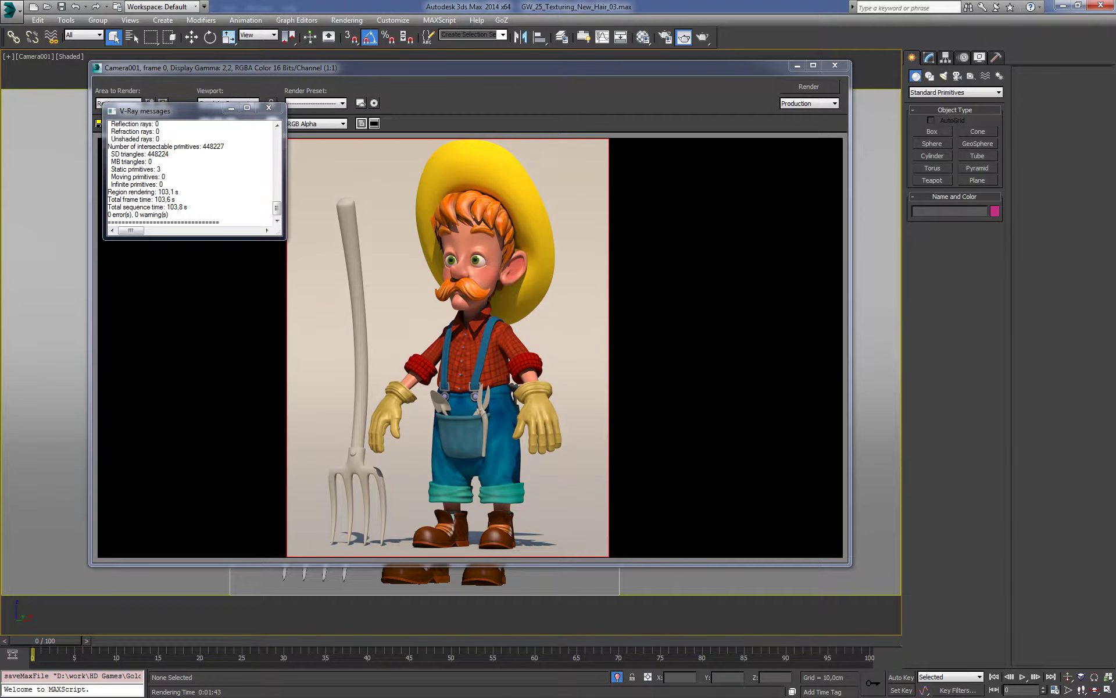
{"action": "left_click", "coordinate": [268, 110]}
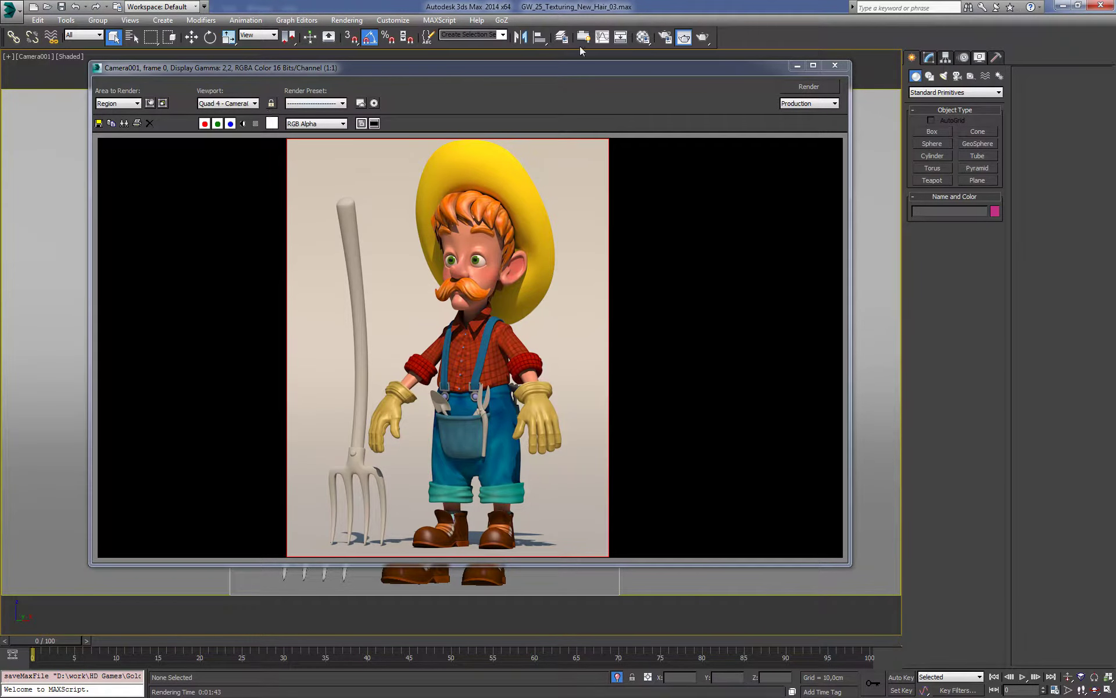
{"action": "left_click_drag", "start_coordinate": [570, 68], "coordinate": [577, 69]}
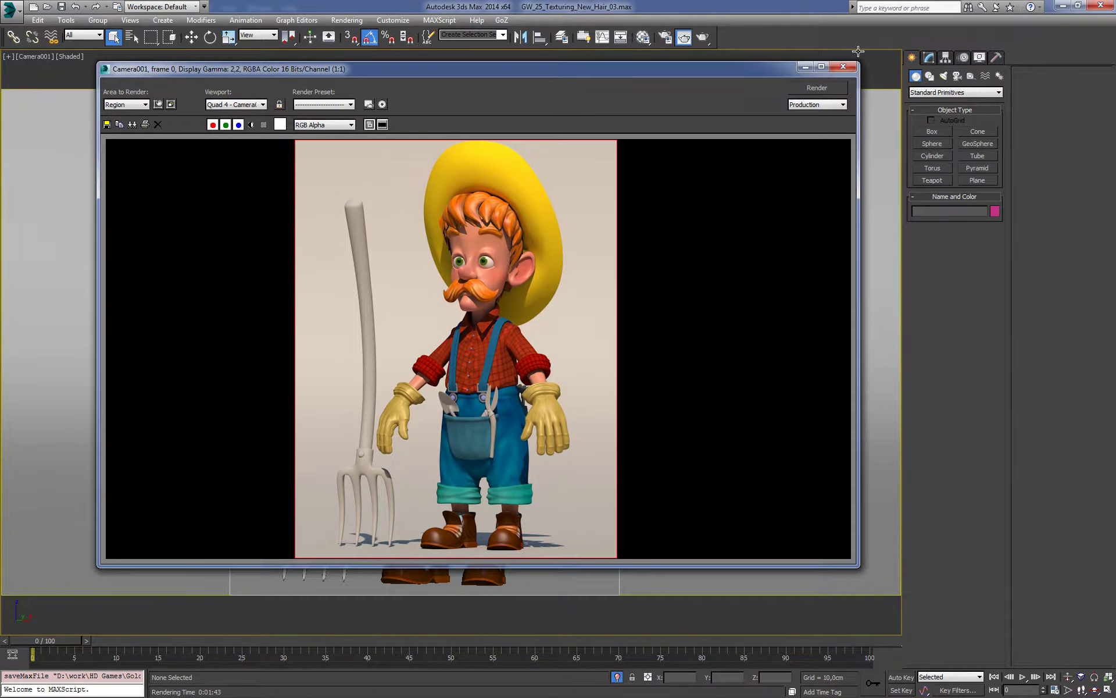
{"action": "left_click_drag", "start_coordinate": [855, 66], "coordinate": [851, 63]}
{"action": "left_click", "coordinate": [847, 68]}
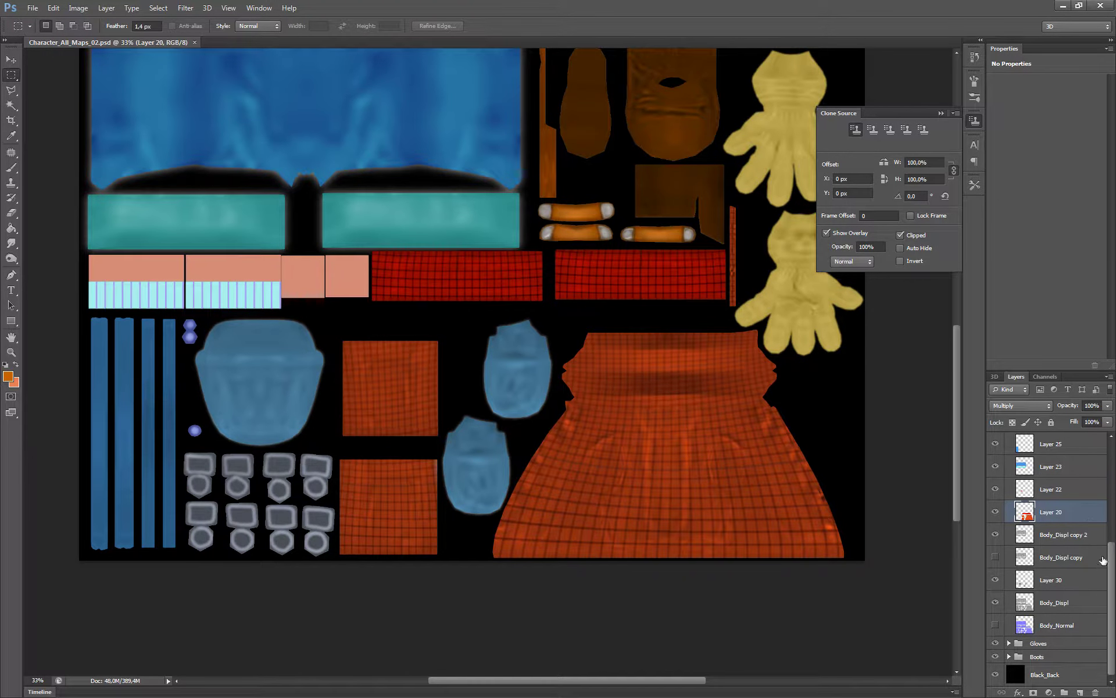
Step: Solo the Body_Displ layer with an Alt-click on its eye icon
{"action": "scroll", "coordinate": [1111, 574], "scroll_direction": "up", "scroll_amount": 3}
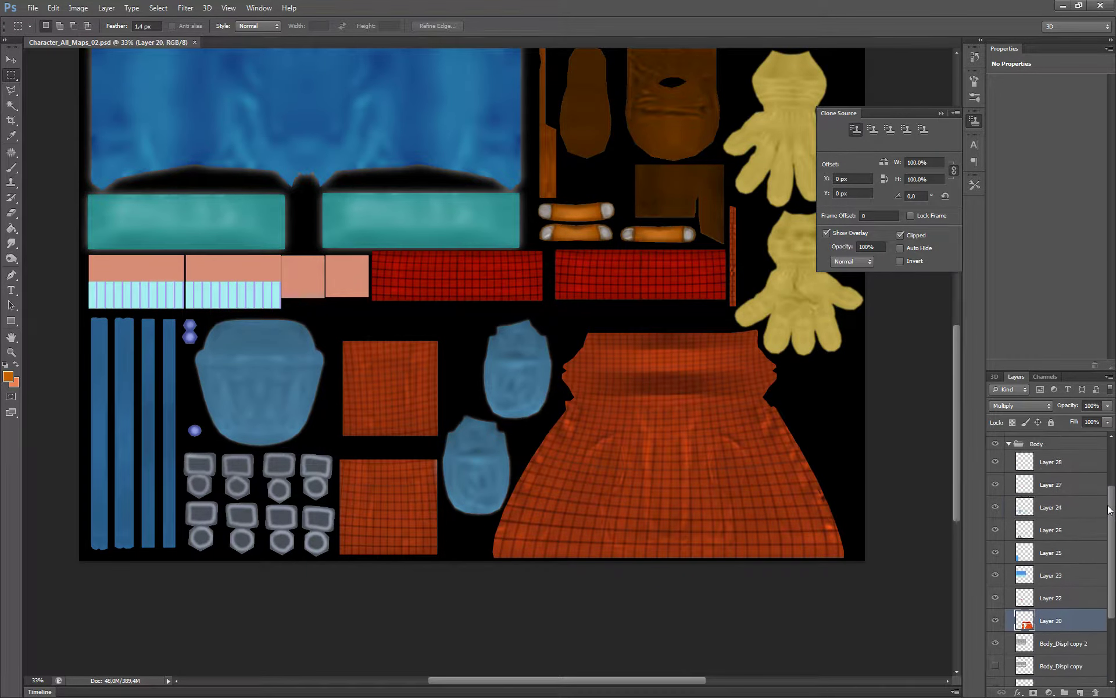
{"action": "scroll", "coordinate": [1111, 574], "scroll_direction": "up", "scroll_amount": 2}
{"action": "scroll", "coordinate": [1111, 575], "scroll_direction": "down", "scroll_amount": 5}
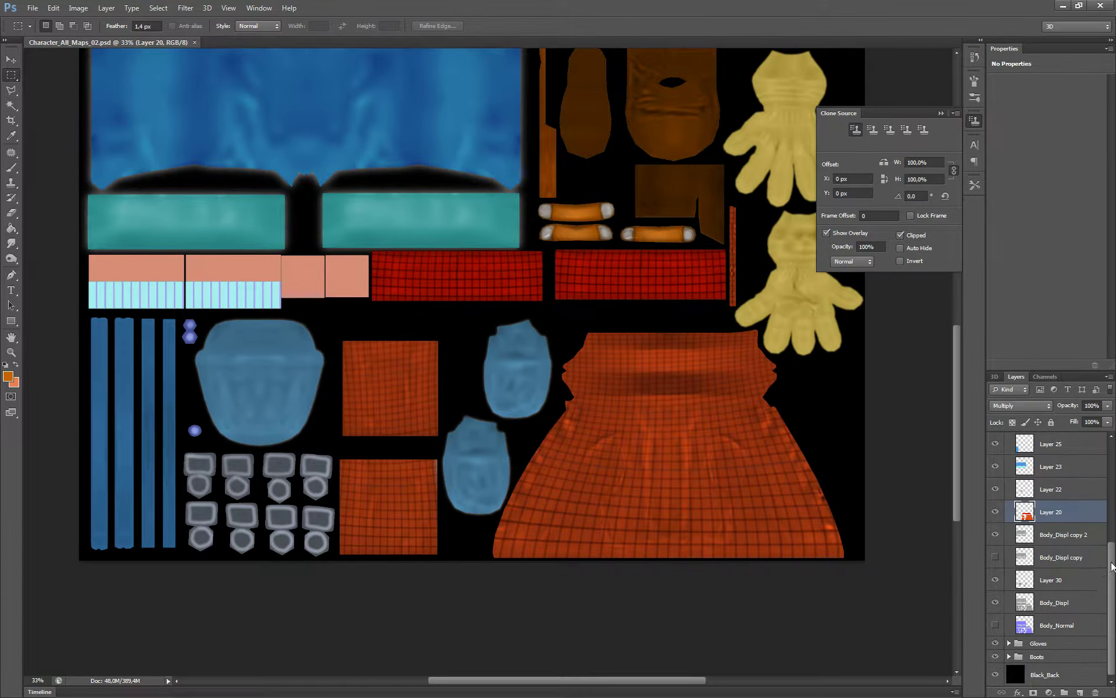
{"action": "scroll", "coordinate": [1112, 561], "scroll_direction": "up", "scroll_amount": 1}
{"action": "scroll", "coordinate": [1111, 582], "scroll_direction": "down", "scroll_amount": 1}
{"action": "scroll", "coordinate": [1111, 575], "scroll_direction": "up", "scroll_amount": 2}
{"action": "scroll", "coordinate": [1112, 575], "scroll_direction": "down", "scroll_amount": 2}
{"action": "left_click", "coordinate": [995, 602], "text": "alt"}
{"action": "scroll", "coordinate": [713, 441], "scroll_direction": "down", "scroll_amount": 3, "text": "alt"}
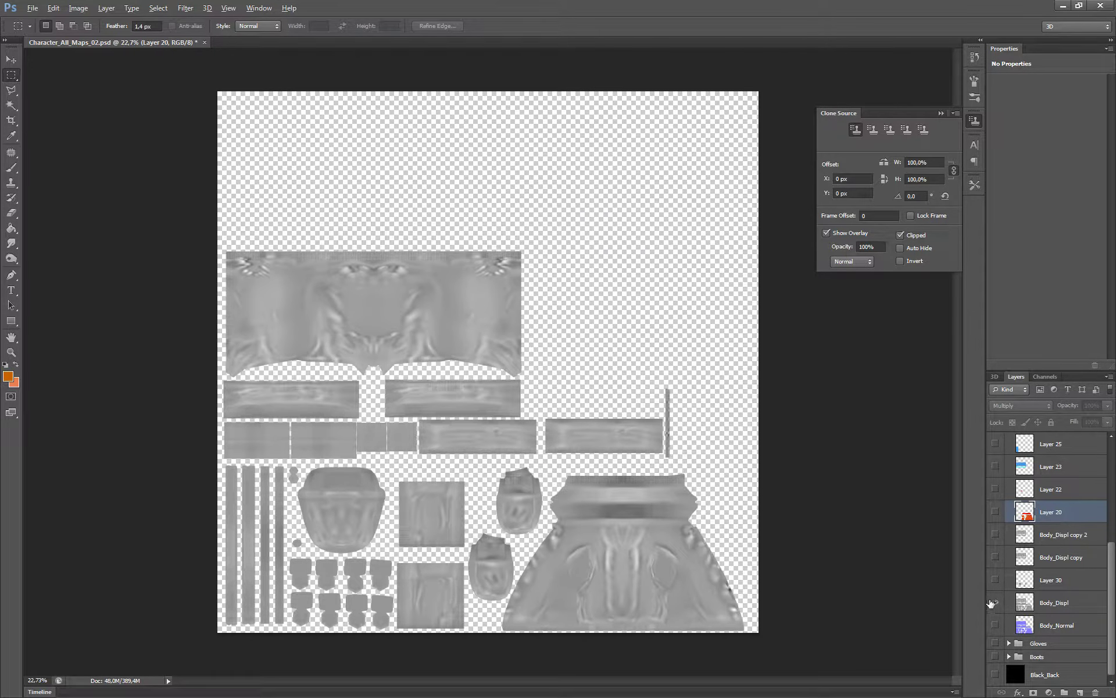
Step: Toggle Body_Displ solo visibility several times, ending with every texture layer visible
{"action": "left_click", "coordinate": [995, 603], "text": "alt"}
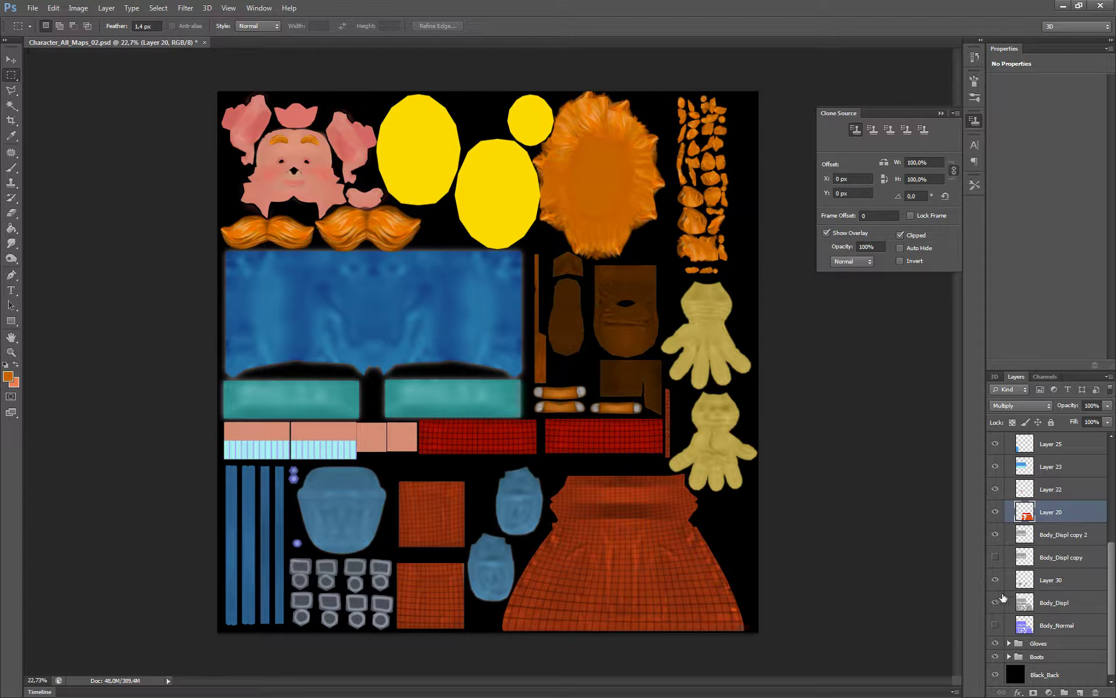
{"action": "left_click", "coordinate": [995, 602], "text": "alt"}
{"action": "left_click", "coordinate": [995, 602], "text": "alt"}
{"action": "key", "text": "alt"}
{"action": "left_click", "coordinate": [1008, 602]}
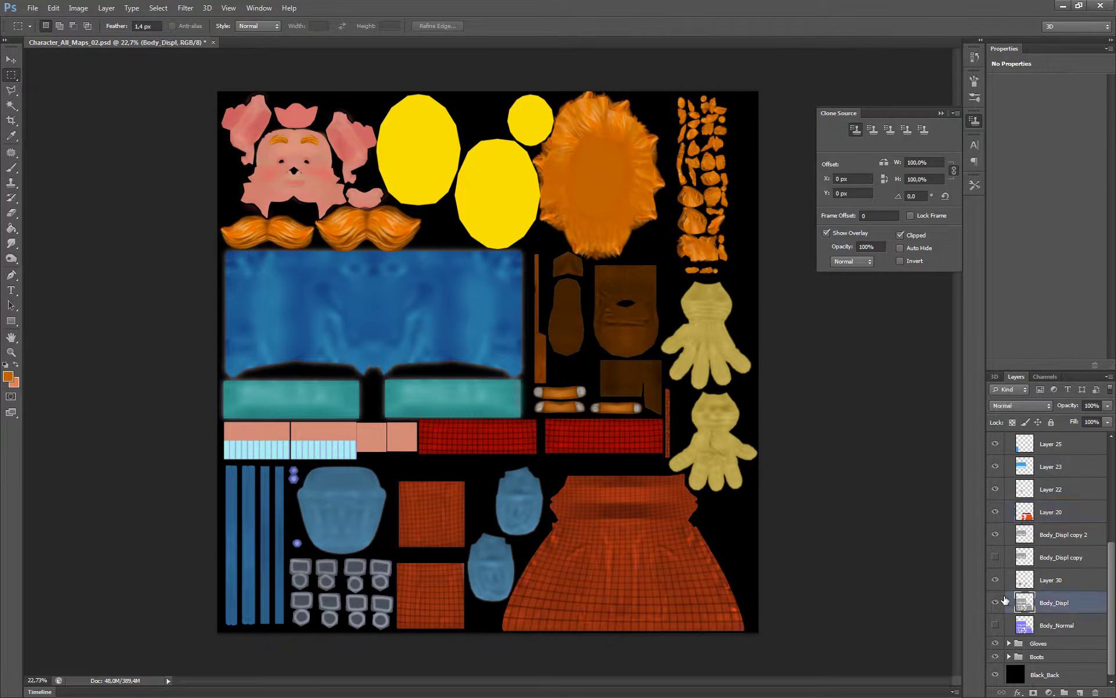
{"action": "left_click", "coordinate": [998, 605], "text": "alt"}
{"action": "left_click", "coordinate": [996, 605], "text": "alt"}
{"action": "left_click", "coordinate": [995, 605], "text": "alt"}
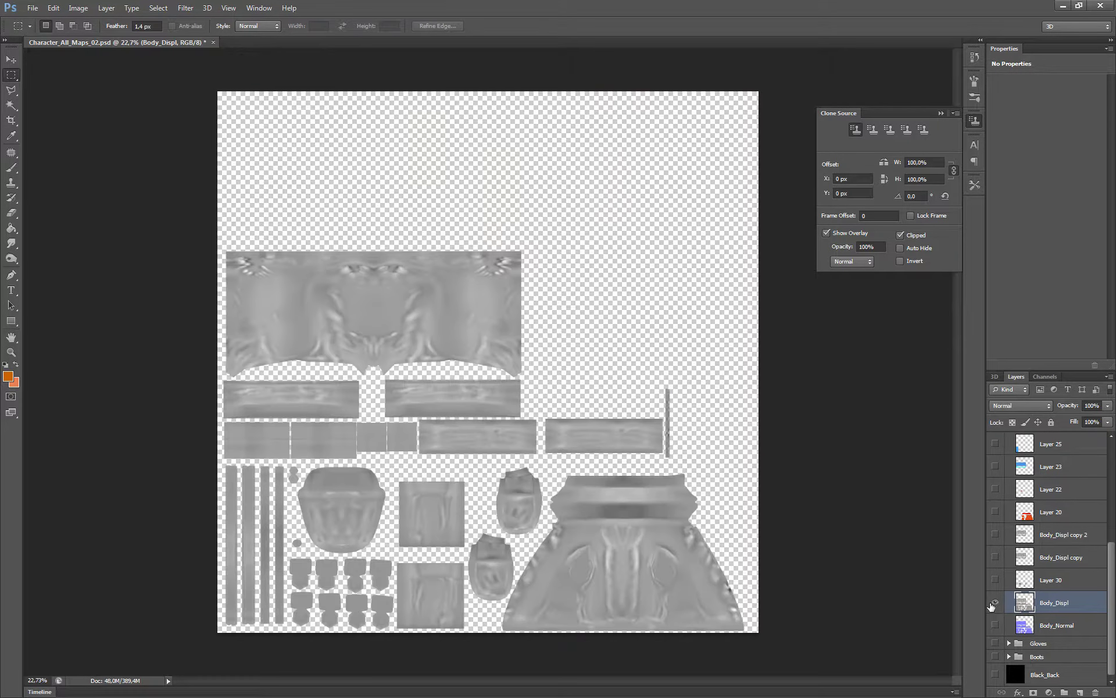
{"action": "left_click", "coordinate": [995, 605], "text": "alt"}
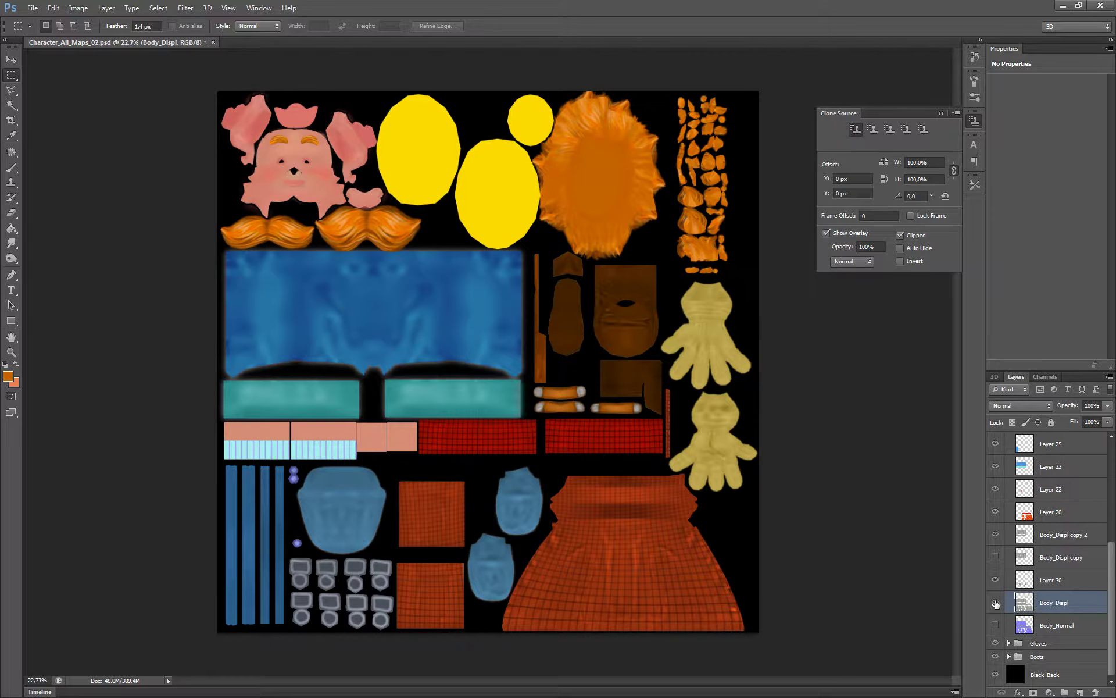
{"action": "left_click", "coordinate": [997, 604], "text": "alt"}
{"action": "scroll", "coordinate": [998, 576], "scroll_direction": "up", "scroll_amount": 5}
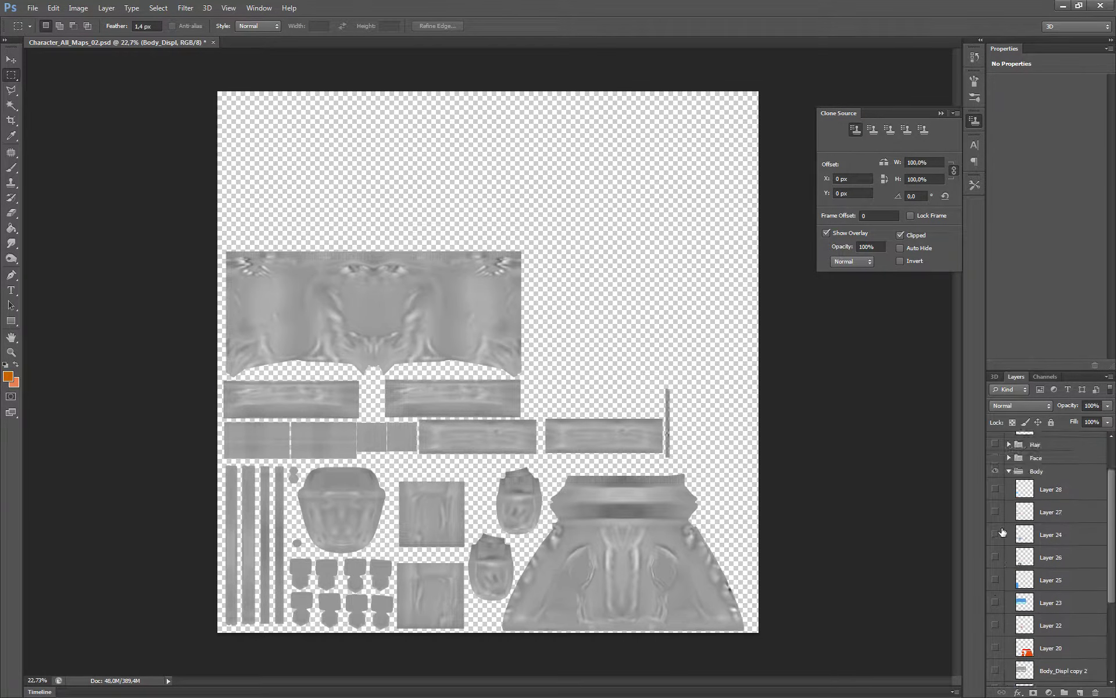
{"action": "scroll", "coordinate": [998, 540], "scroll_direction": "down", "scroll_amount": 5}
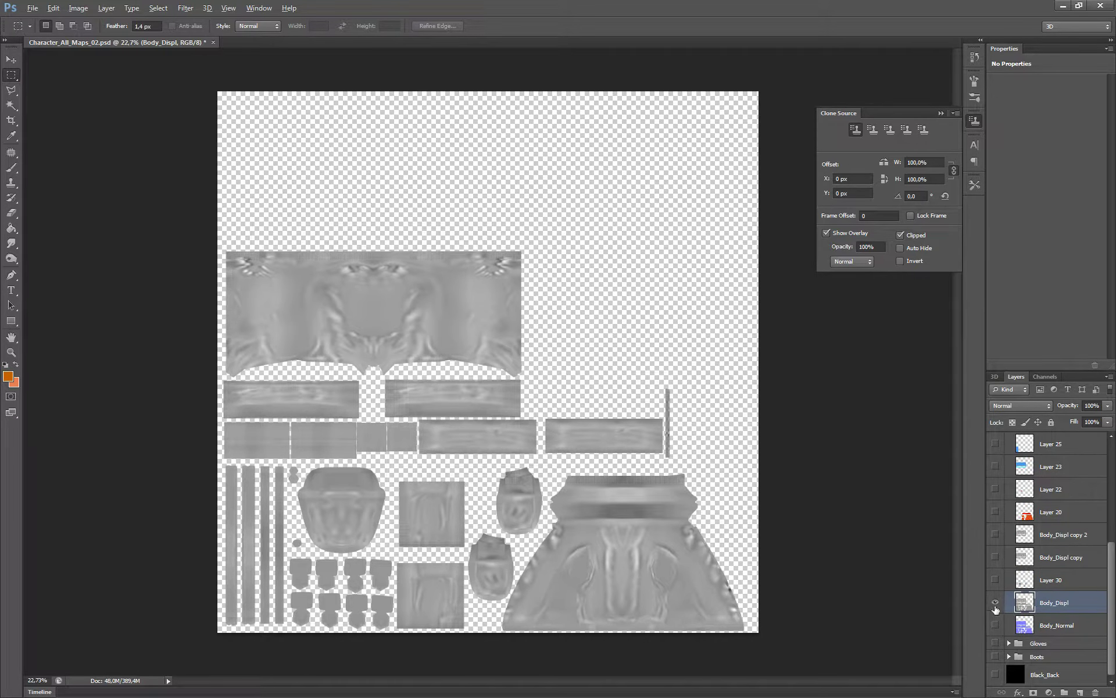
{"action": "left_click", "coordinate": [996, 603], "text": "alt"}
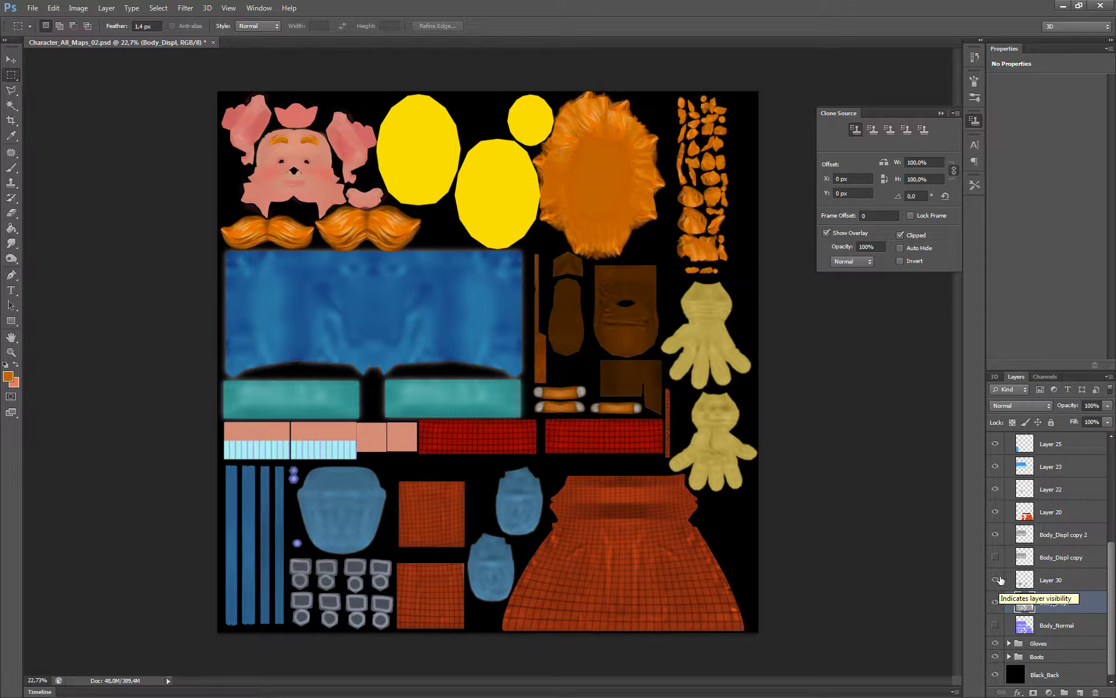
Step: Show the boots displacement map alongside the body displacement map
{"action": "scroll", "coordinate": [1015, 564], "scroll_direction": "up", "scroll_amount": 3}
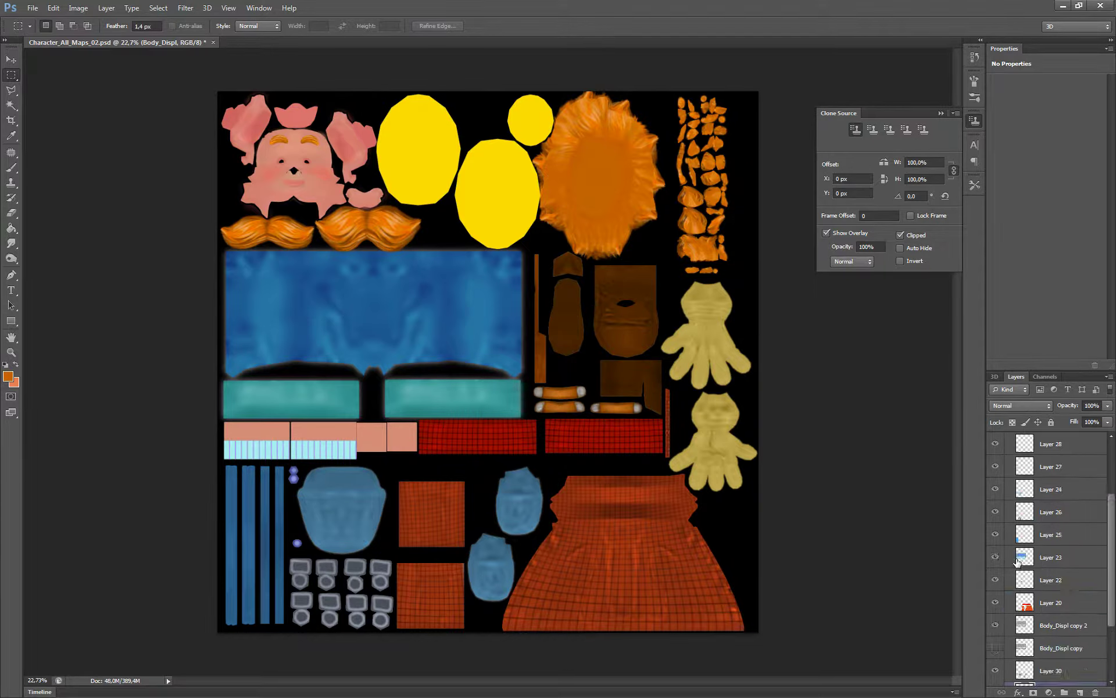
{"action": "scroll", "coordinate": [1017, 559], "scroll_direction": "up", "scroll_amount": 3}
{"action": "scroll", "coordinate": [1018, 611], "scroll_direction": "down", "scroll_amount": 3}
{"action": "scroll", "coordinate": [1014, 645], "scroll_direction": "down", "scroll_amount": 3}
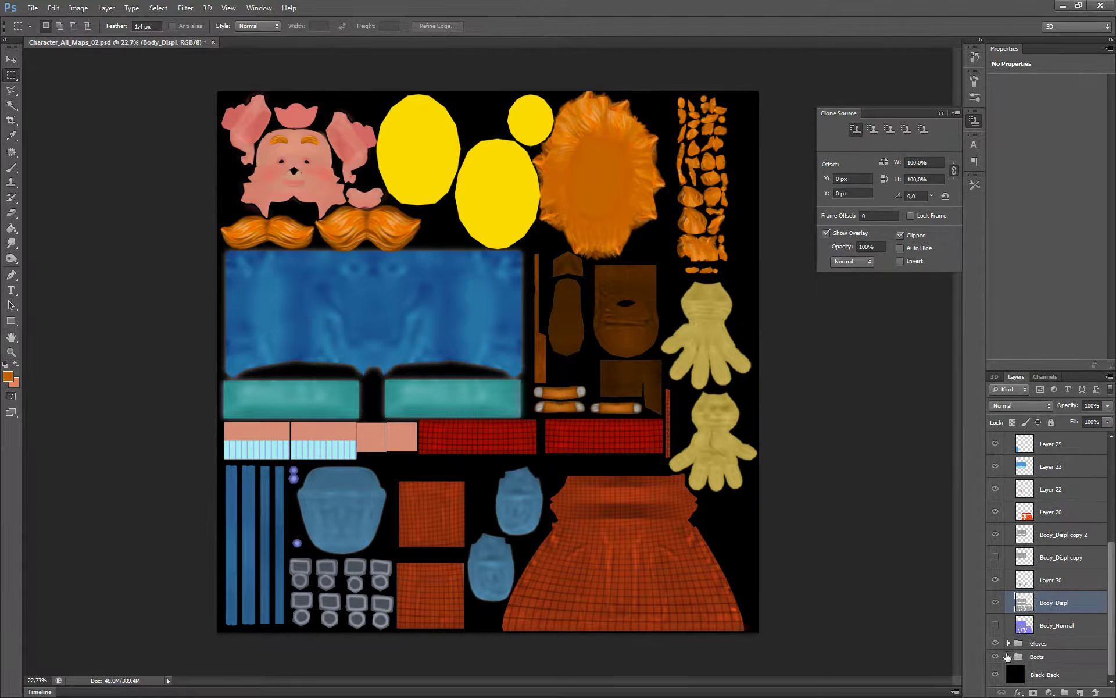
{"action": "left_click", "coordinate": [1010, 657]}
{"action": "scroll", "coordinate": [1041, 610], "scroll_direction": "up", "scroll_amount": 5}
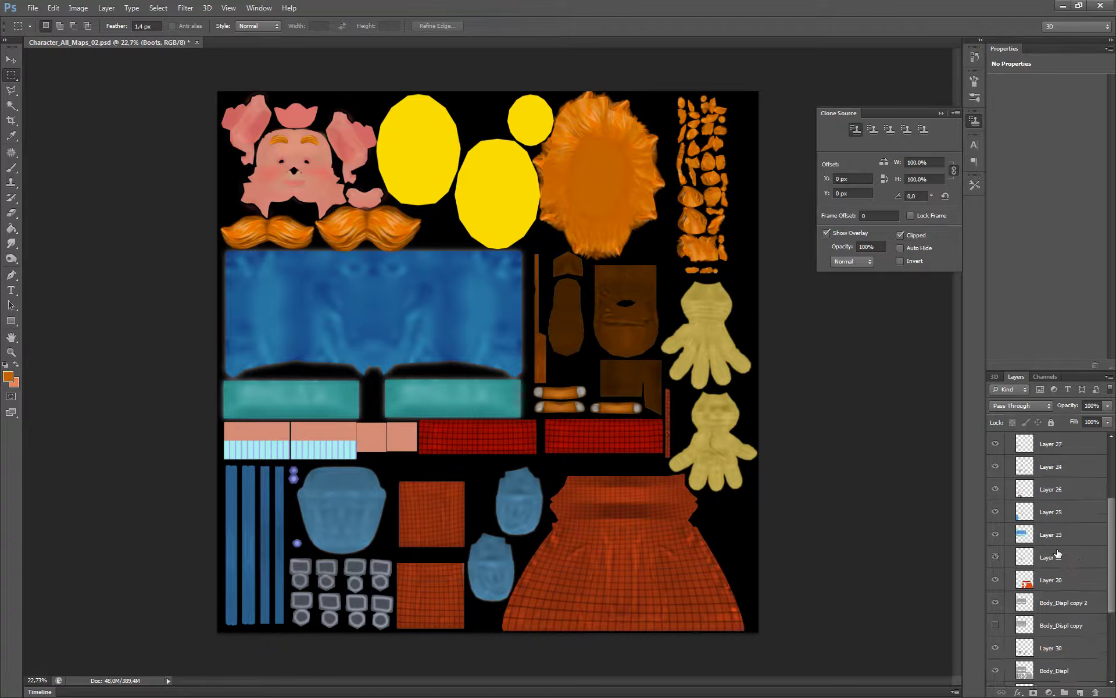
{"action": "scroll", "coordinate": [1057, 553], "scroll_direction": "up", "scroll_amount": 5}
{"action": "scroll", "coordinate": [1057, 553], "scroll_direction": "down", "scroll_amount": 5}
{"action": "scroll", "coordinate": [1057, 554], "scroll_direction": "down", "scroll_amount": 5}
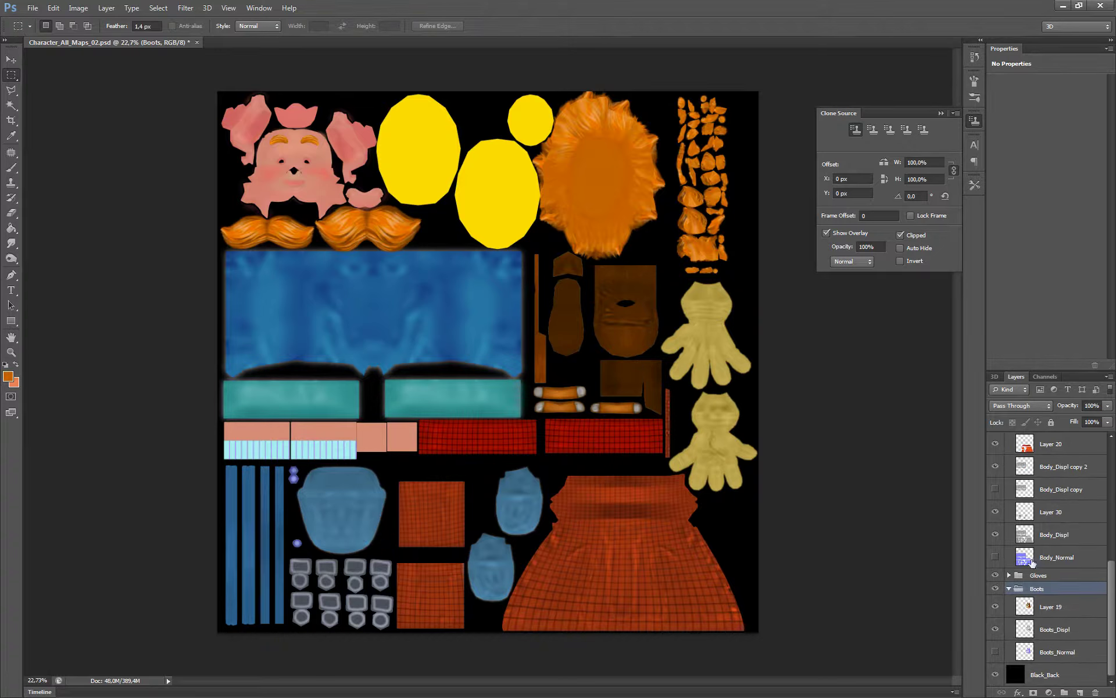
{"action": "left_click", "coordinate": [994, 535], "text": "alt"}
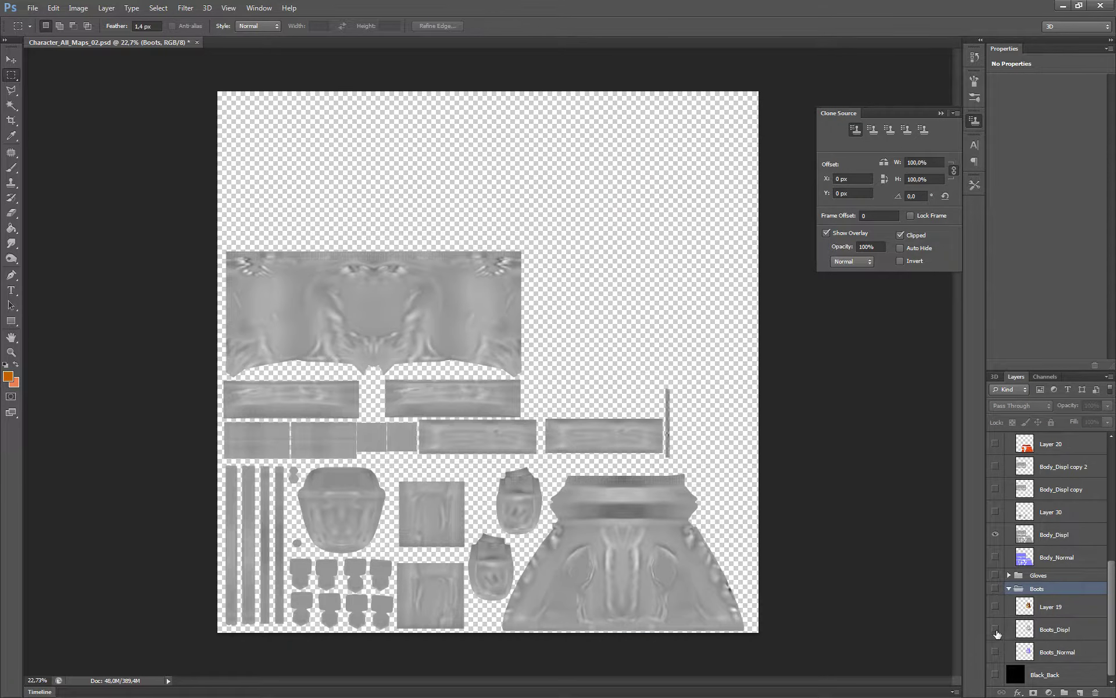
{"action": "left_click", "coordinate": [996, 629], "text": "alt"}
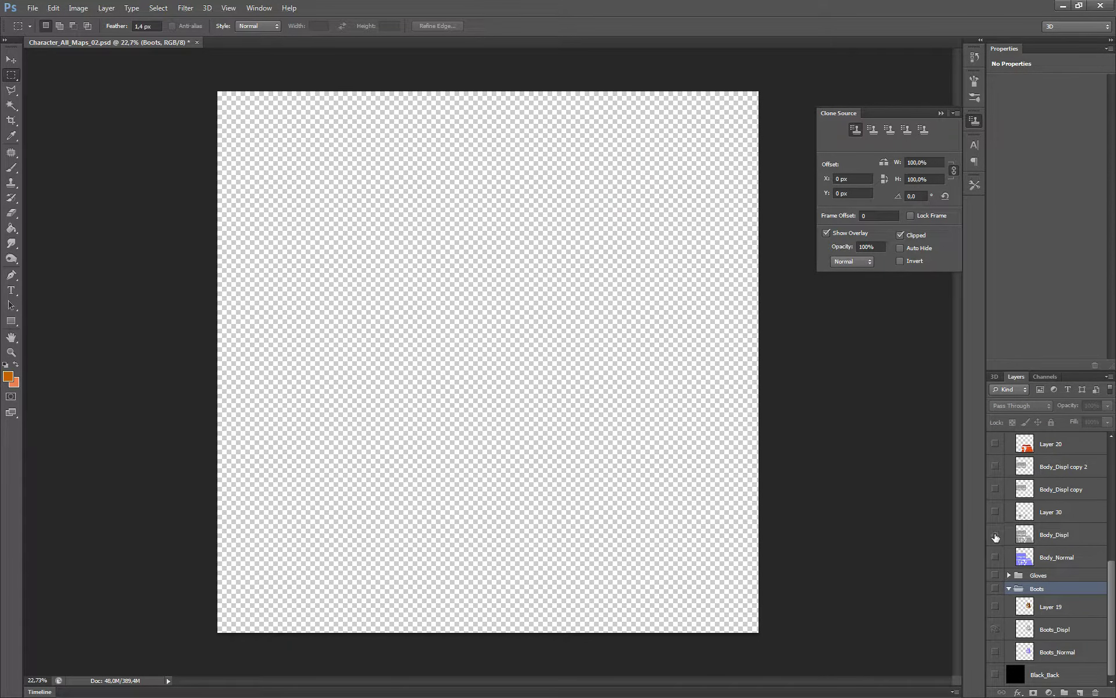
{"action": "left_click", "coordinate": [995, 630]}
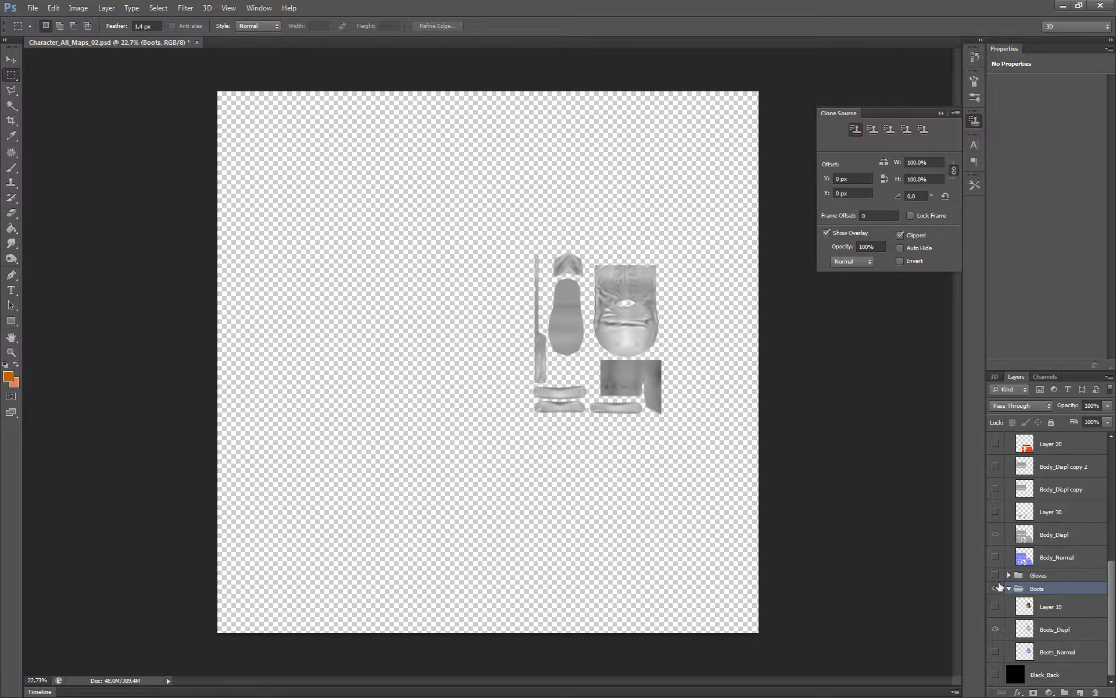
{"action": "left_click", "coordinate": [995, 534]}
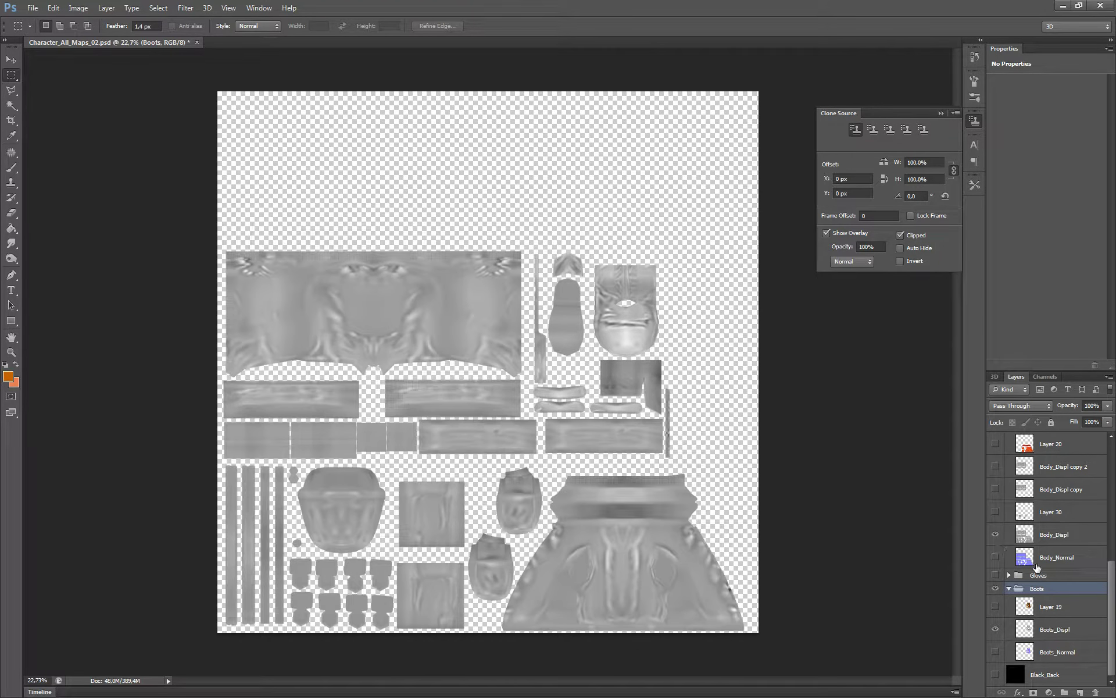
Step: Expand the Gloves group, briefly show its displacement map, then collapse and hide Gloves
{"action": "scroll", "coordinate": [1038, 567], "scroll_direction": "up", "scroll_amount": 3}
{"action": "scroll", "coordinate": [1040, 568], "scroll_direction": "up", "scroll_amount": 3}
{"action": "scroll", "coordinate": [1041, 568], "scroll_direction": "up", "scroll_amount": 3}
{"action": "scroll", "coordinate": [1043, 570], "scroll_direction": "up", "scroll_amount": 2}
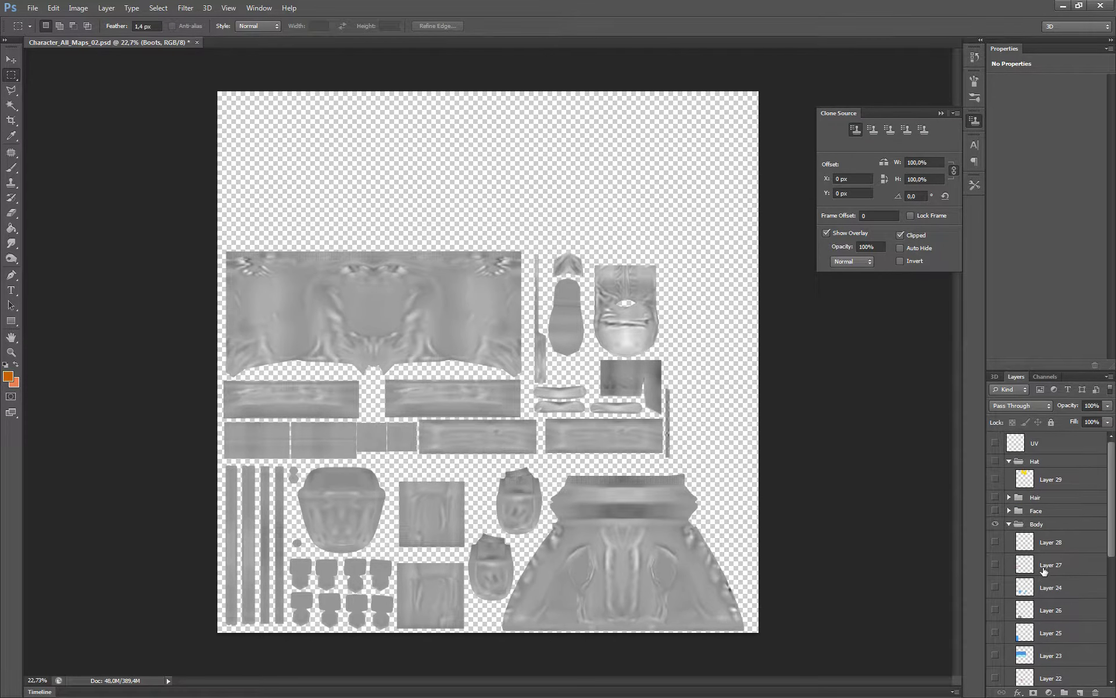
{"action": "scroll", "coordinate": [1043, 570], "scroll_direction": "down", "scroll_amount": 5}
{"action": "scroll", "coordinate": [1043, 570], "scroll_direction": "down", "scroll_amount": 4}
{"action": "scroll", "coordinate": [1043, 571], "scroll_direction": "down", "scroll_amount": 2}
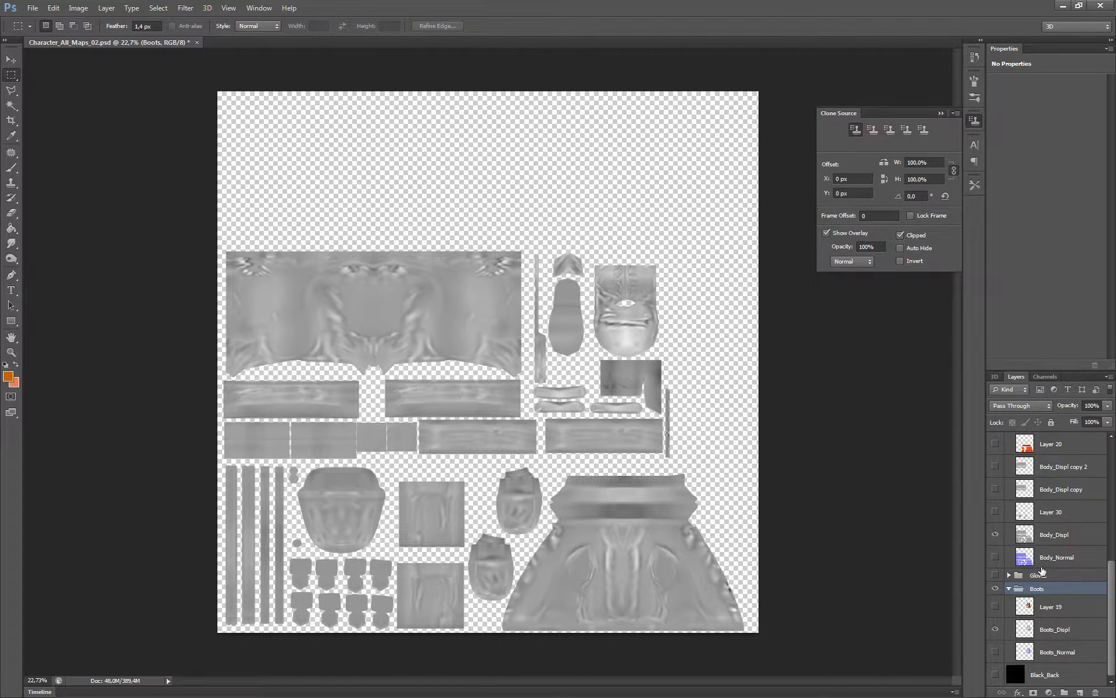
{"action": "left_click", "coordinate": [1015, 575]}
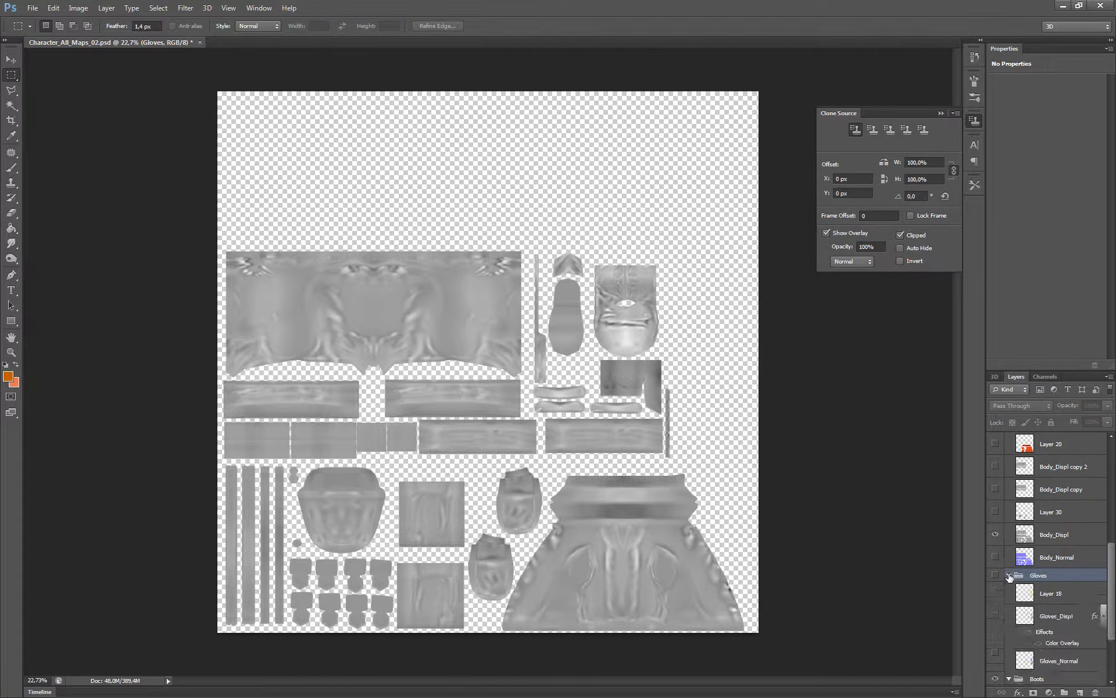
{"action": "left_click", "coordinate": [996, 615]}
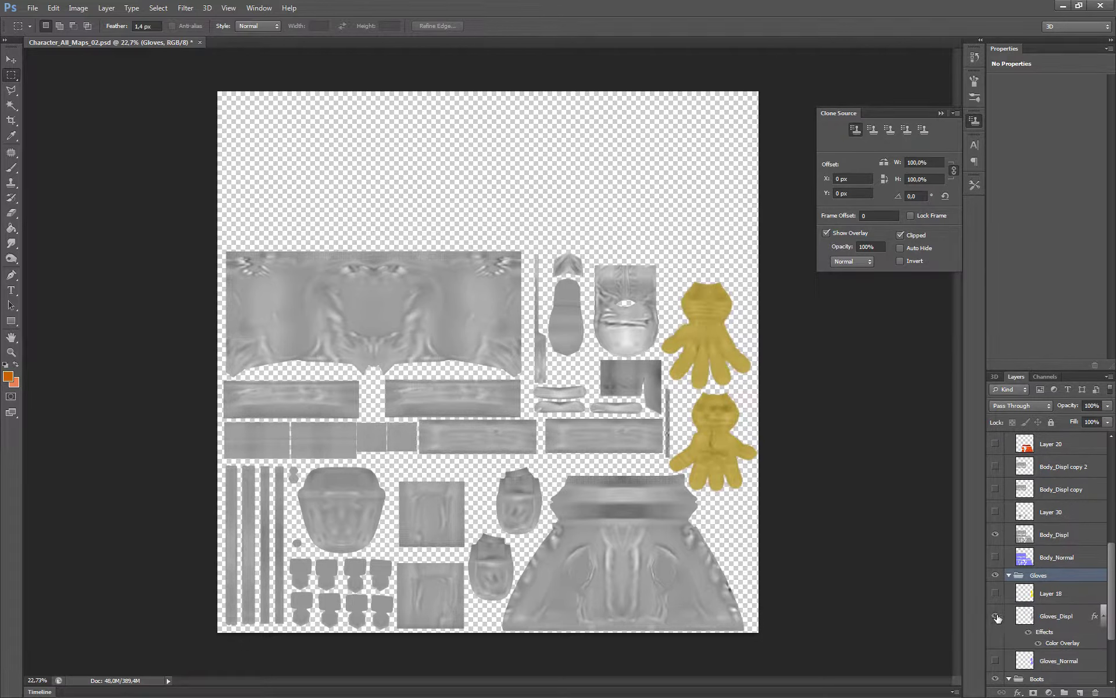
{"action": "left_click", "coordinate": [996, 617]}
{"action": "left_click", "coordinate": [1009, 575]}
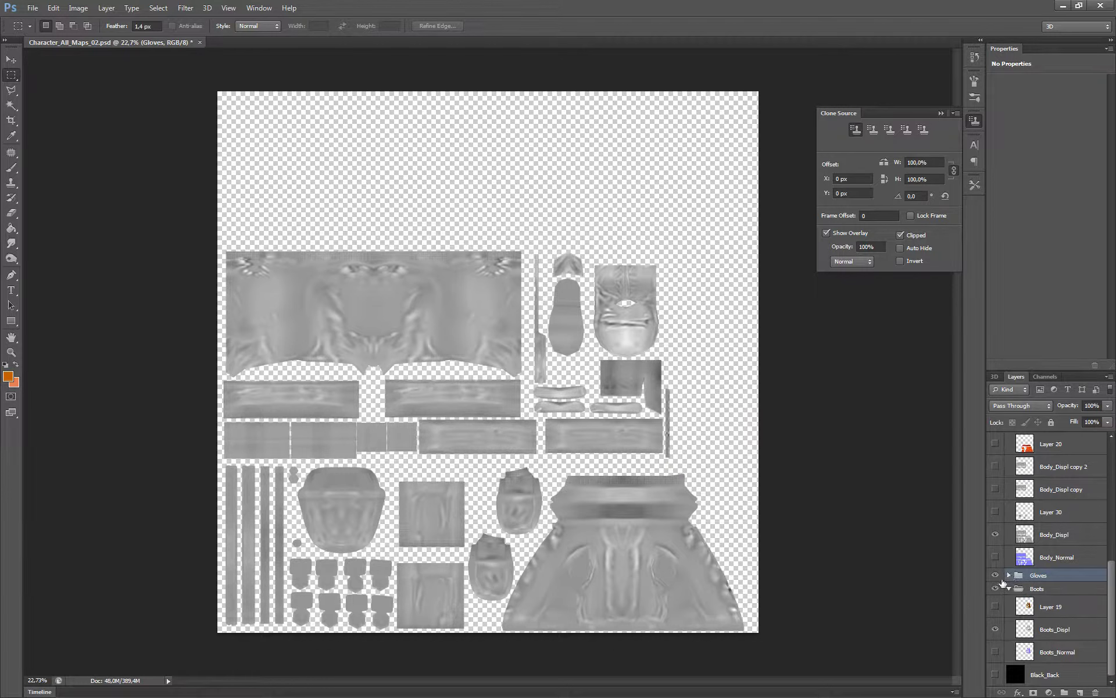
{"action": "left_click", "coordinate": [995, 575]}
Step: Expand and collapse the Face group while browsing the Layers panel
{"action": "scroll", "coordinate": [1040, 553], "scroll_direction": "up", "scroll_amount": 3}
{"action": "scroll", "coordinate": [1041, 546], "scroll_direction": "up", "scroll_amount": 3}
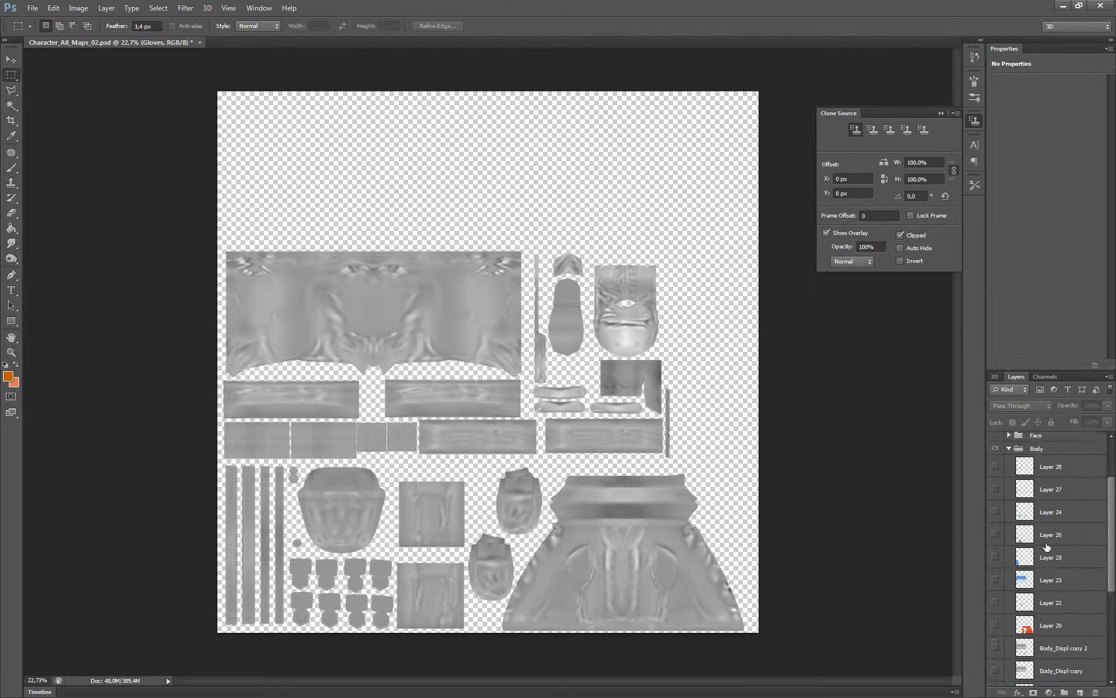
{"action": "scroll", "coordinate": [1044, 543], "scroll_direction": "up", "scroll_amount": 3}
{"action": "left_click", "coordinate": [1009, 510]}
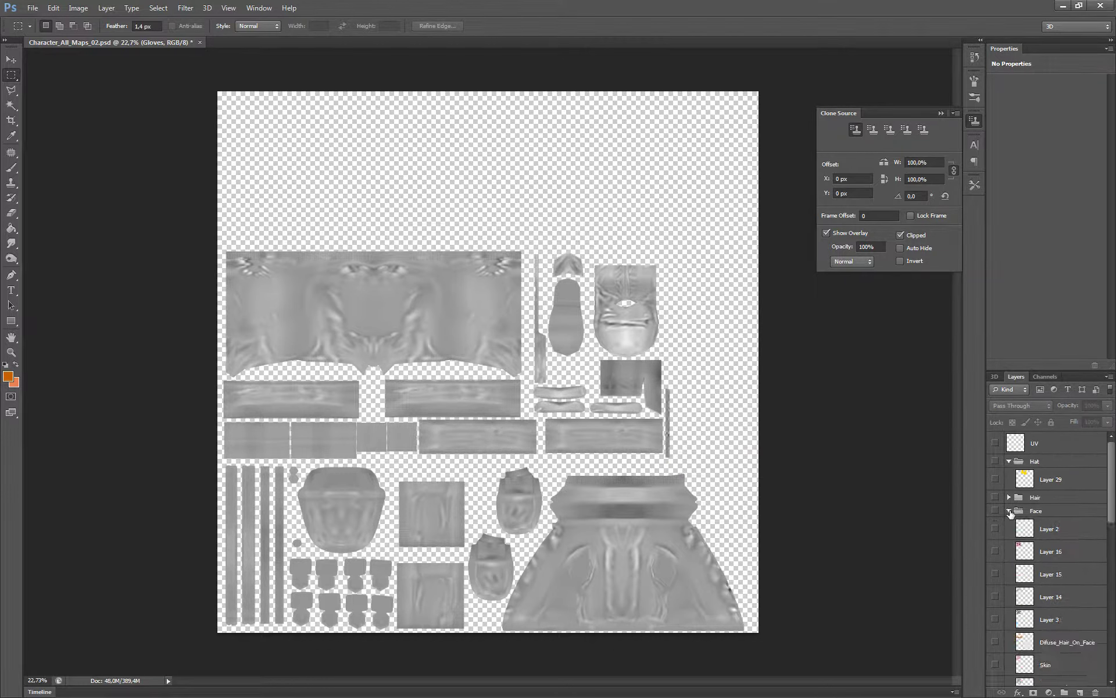
{"action": "left_click", "coordinate": [1010, 511]}
{"action": "left_click", "coordinate": [1009, 501]}
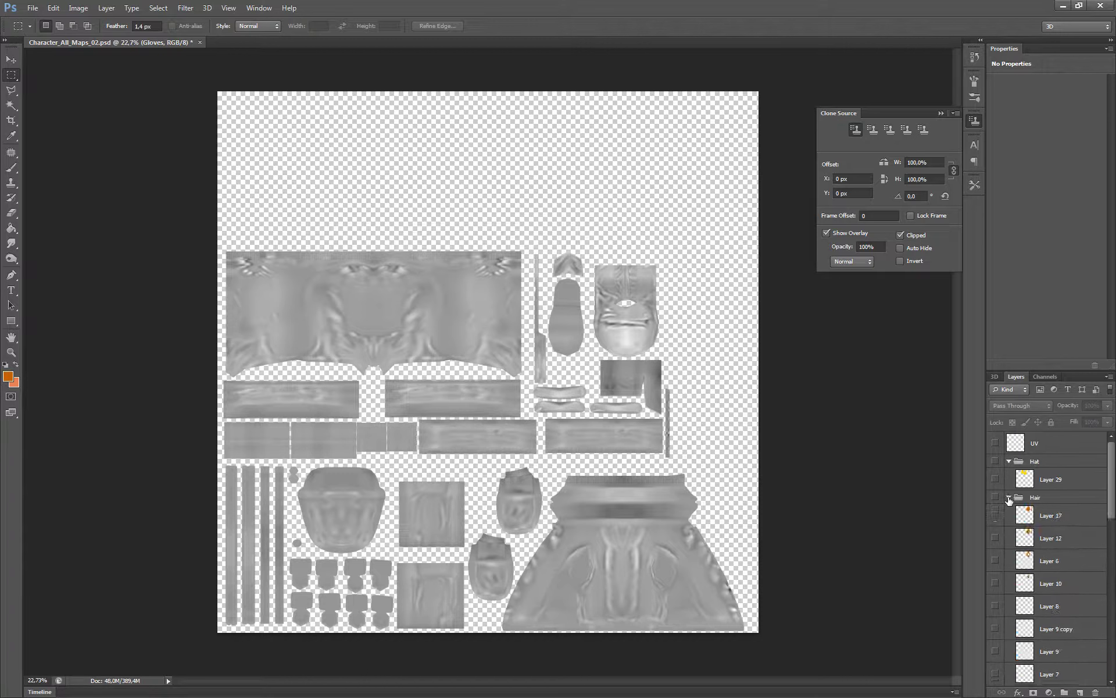
{"action": "left_click", "coordinate": [1009, 511]}
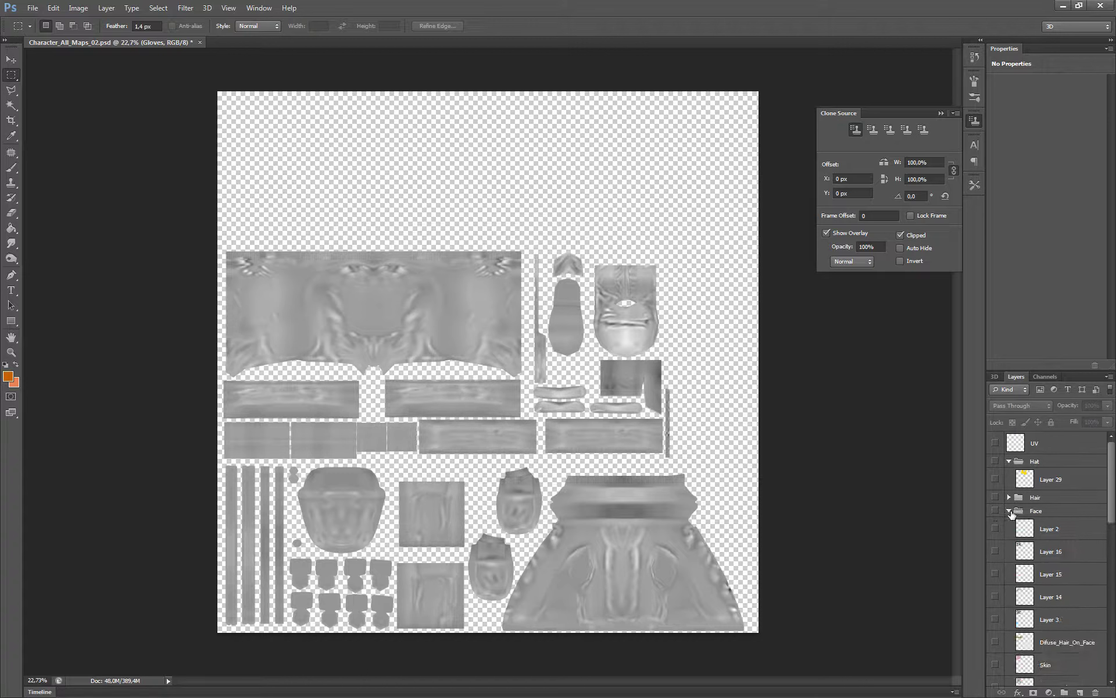
{"action": "scroll", "coordinate": [1013, 530], "scroll_direction": "down", "scroll_amount": 2}
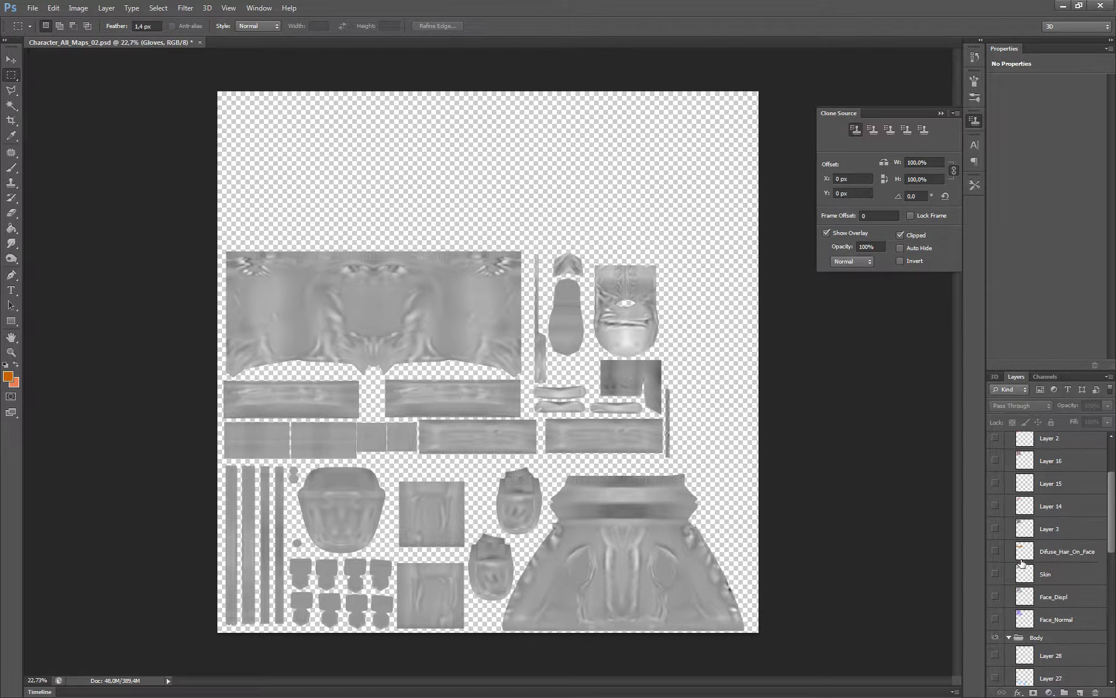
{"action": "left_click", "coordinate": [1009, 466]}
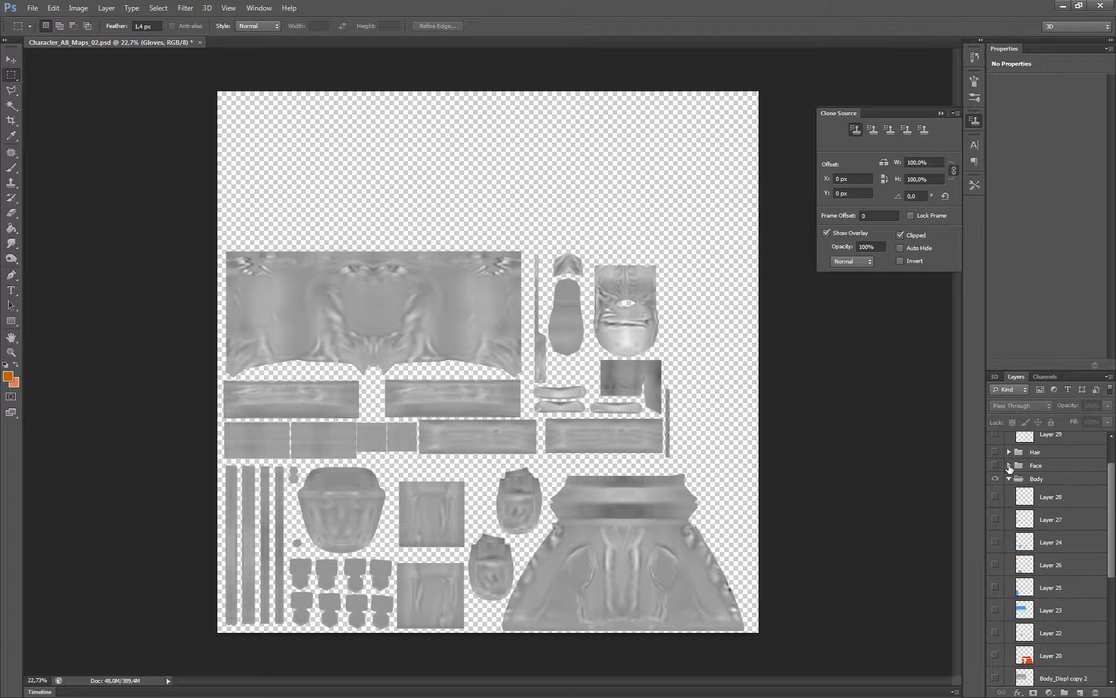
{"action": "scroll", "coordinate": [1012, 543], "scroll_direction": "down", "scroll_amount": 8}
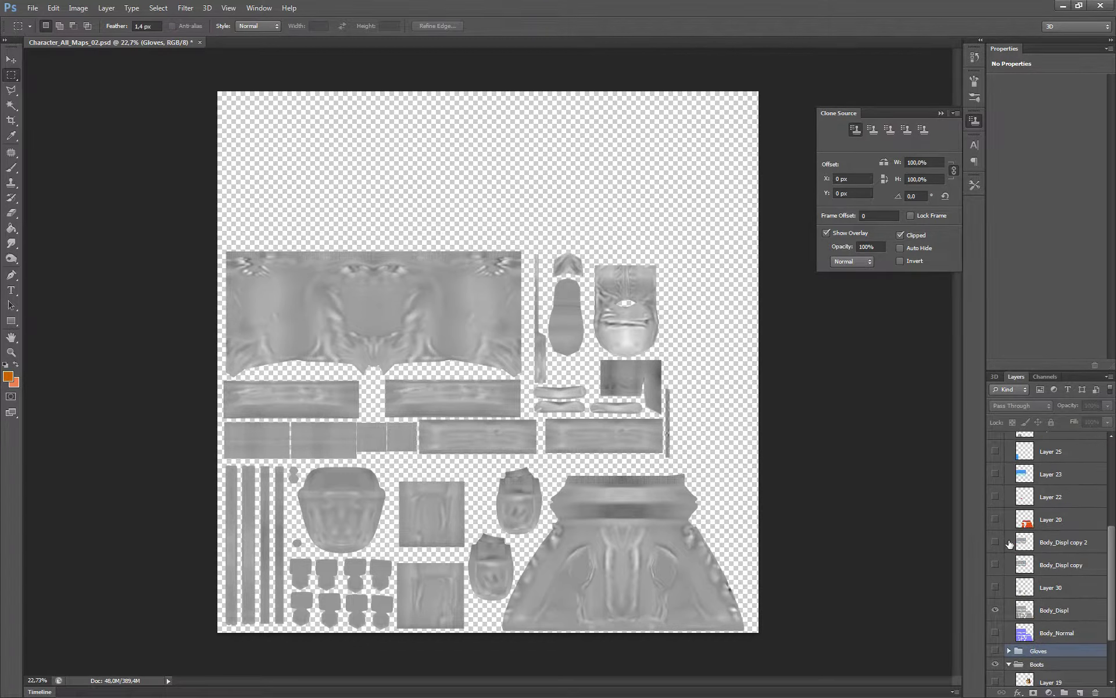
{"action": "scroll", "coordinate": [1010, 542], "scroll_direction": "down", "scroll_amount": 1}
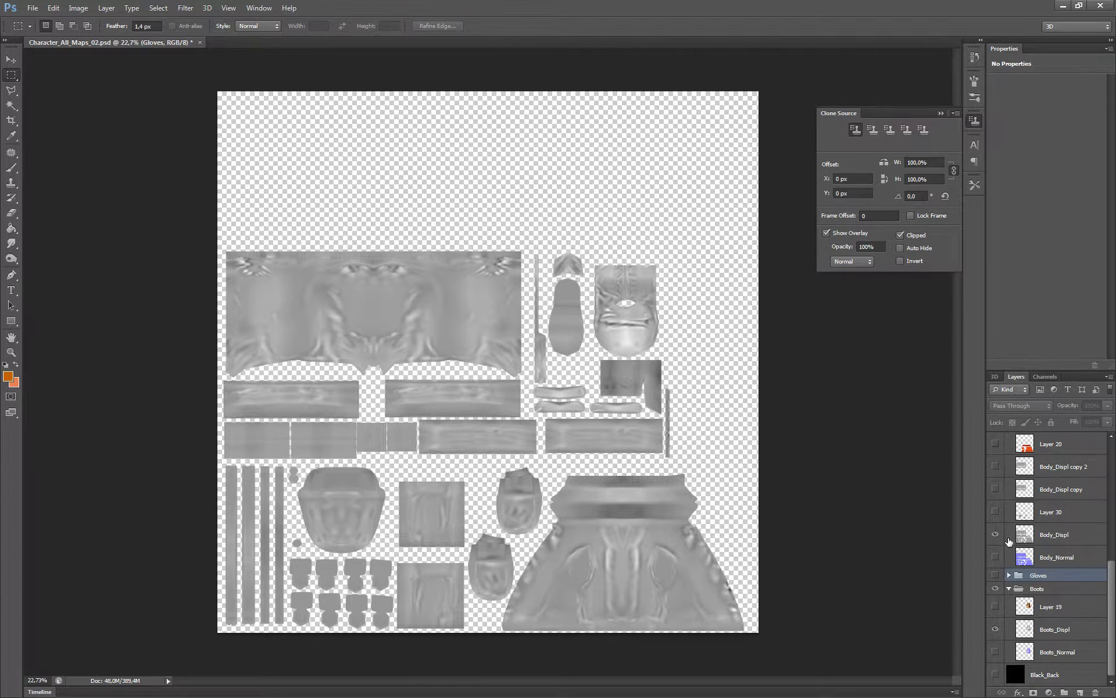
{"action": "scroll", "coordinate": [1010, 541], "scroll_direction": "up", "scroll_amount": 8}
{"action": "scroll", "coordinate": [1009, 541], "scroll_direction": "up", "scroll_amount": 1}
{"action": "scroll", "coordinate": [1009, 541], "scroll_direction": "down", "scroll_amount": 4}
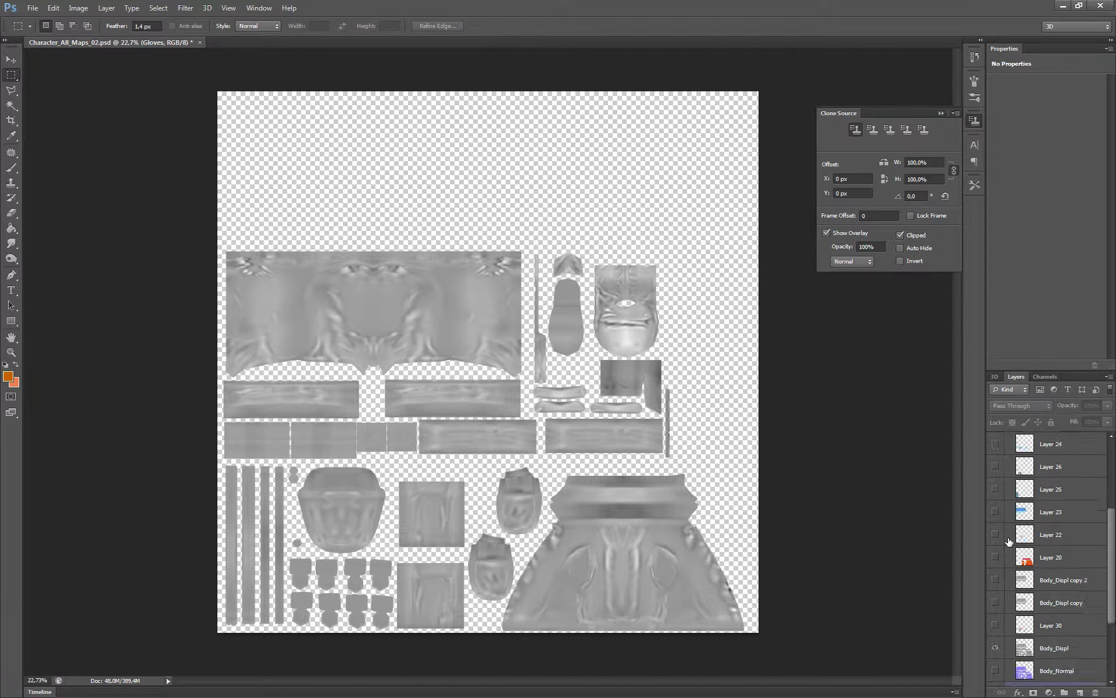
{"action": "scroll", "coordinate": [1009, 539], "scroll_direction": "down", "scroll_amount": 5}
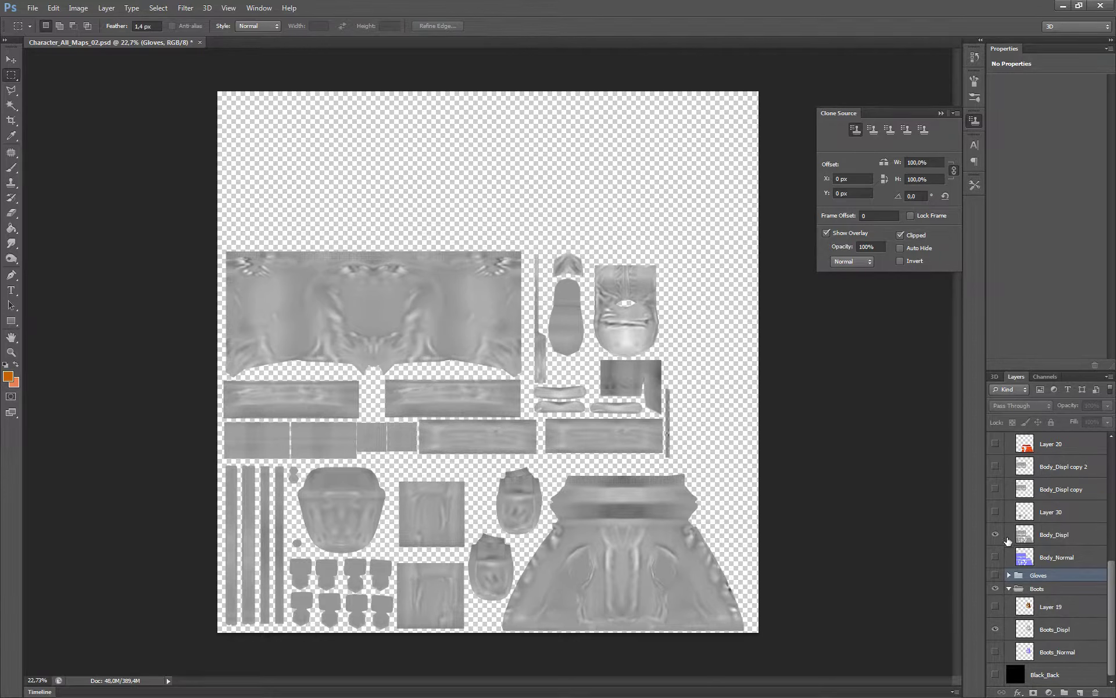
{"action": "scroll", "coordinate": [1009, 541], "scroll_direction": "up", "scroll_amount": 5}
{"action": "scroll", "coordinate": [1008, 523], "scroll_direction": "up", "scroll_amount": 5}
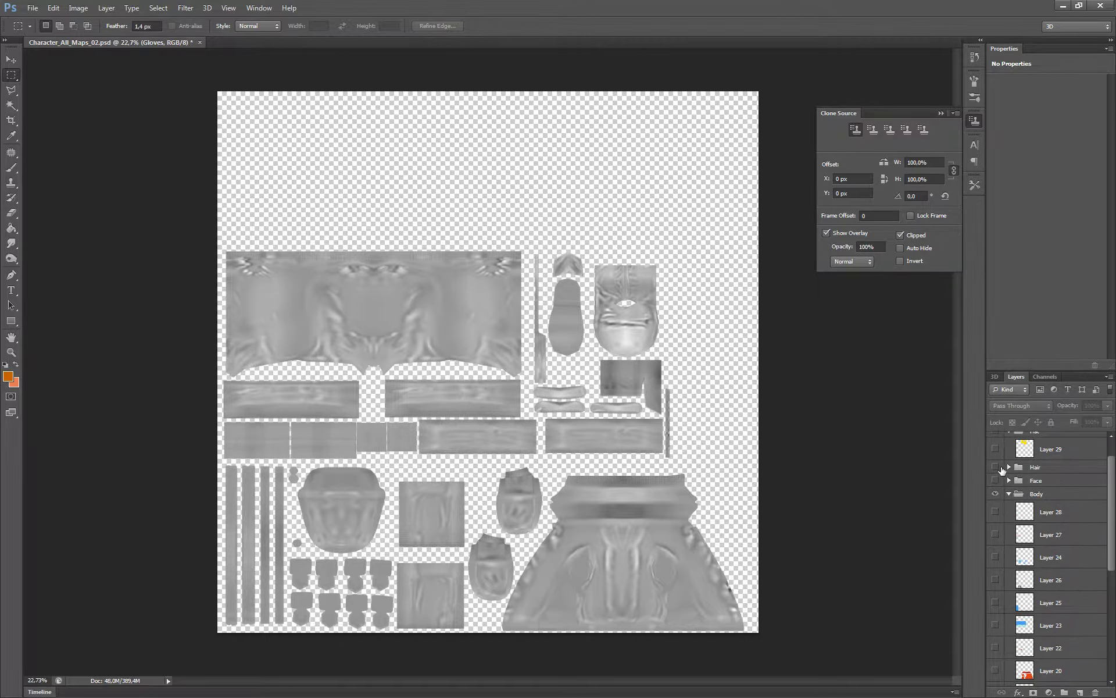
{"action": "scroll", "coordinate": [1004, 472], "scroll_direction": "up", "scroll_amount": 2}
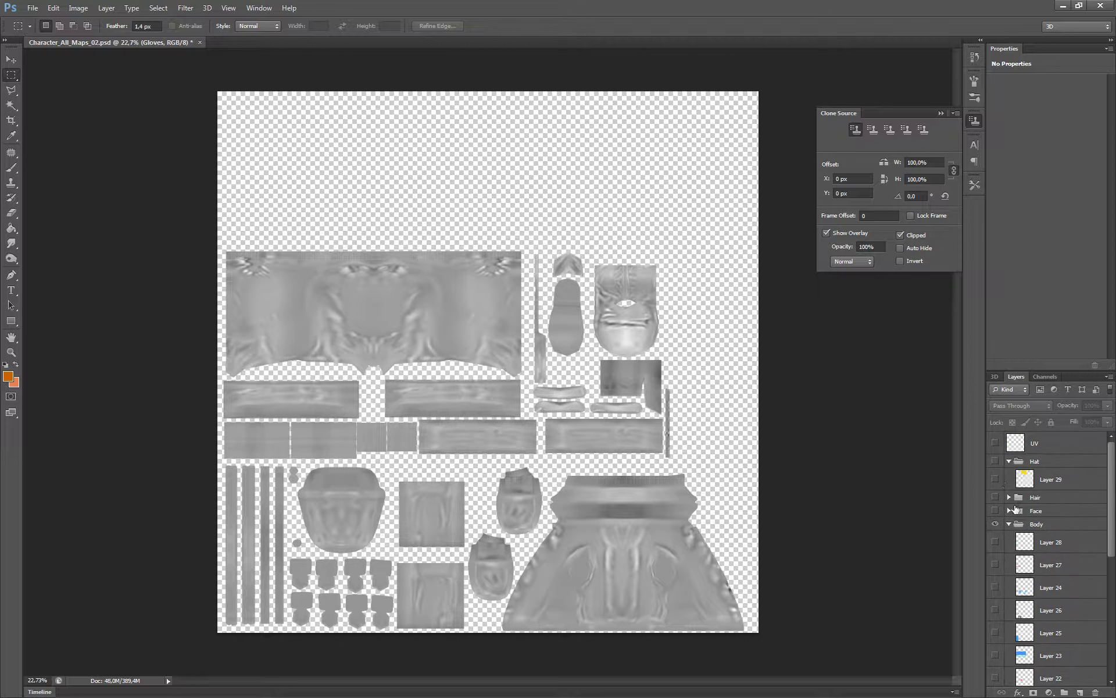
{"action": "scroll", "coordinate": [1012, 512], "scroll_direction": "down", "scroll_amount": 3}
{"action": "scroll", "coordinate": [1011, 517], "scroll_direction": "down", "scroll_amount": 5}
{"action": "scroll", "coordinate": [1008, 519], "scroll_direction": "down", "scroll_amount": 3}
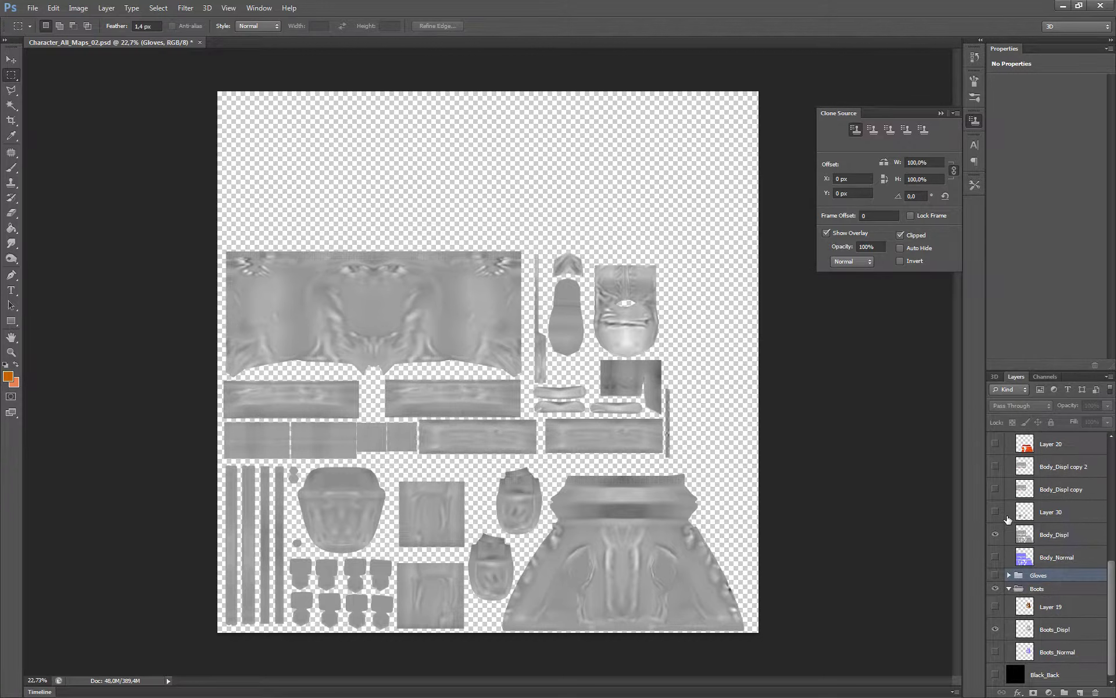
{"action": "scroll", "coordinate": [1000, 470], "scroll_direction": "up", "scroll_amount": 2}
{"action": "scroll", "coordinate": [1000, 470], "scroll_direction": "up", "scroll_amount": 4}
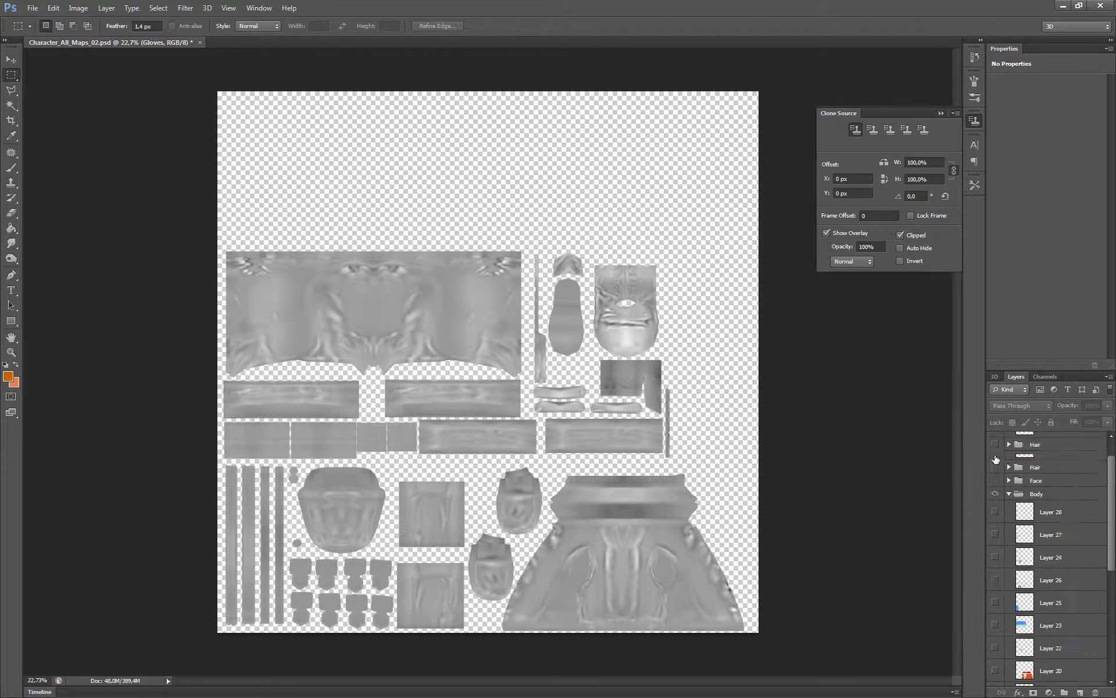
{"action": "scroll", "coordinate": [996, 464], "scroll_direction": "up", "scroll_amount": 3}
{"action": "scroll", "coordinate": [991, 459], "scroll_direction": "up", "scroll_amount": 3}
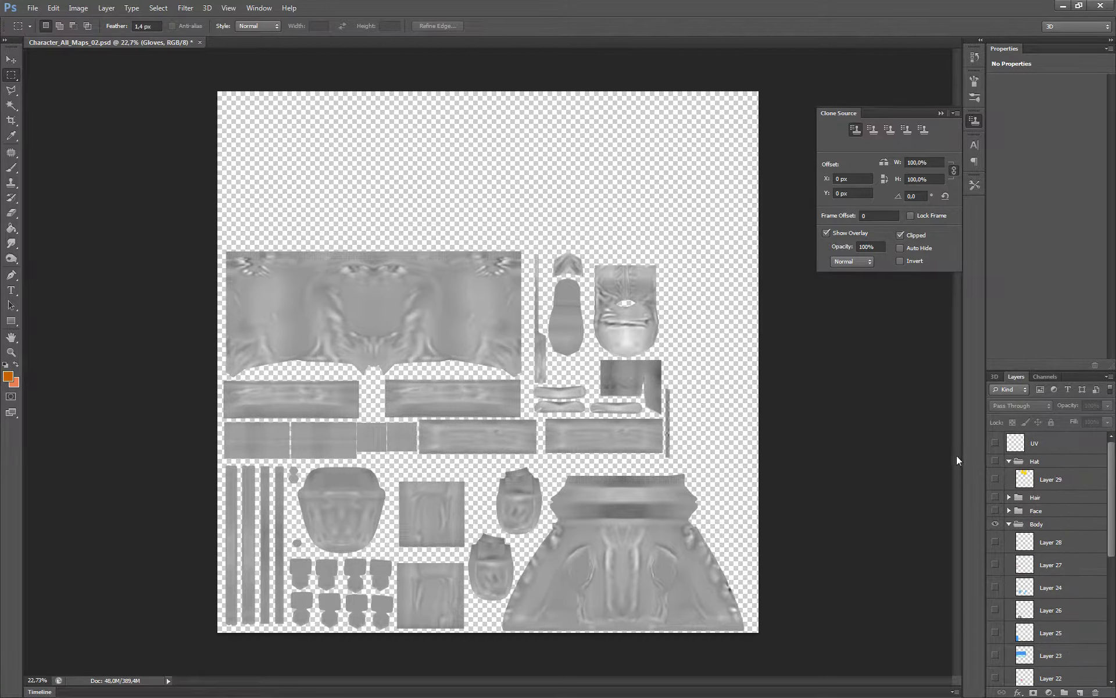
Step: Make the Face group visible with Layer 3's face UV overlay hidden, then collapse it
{"action": "left_click", "coordinate": [1010, 497]}
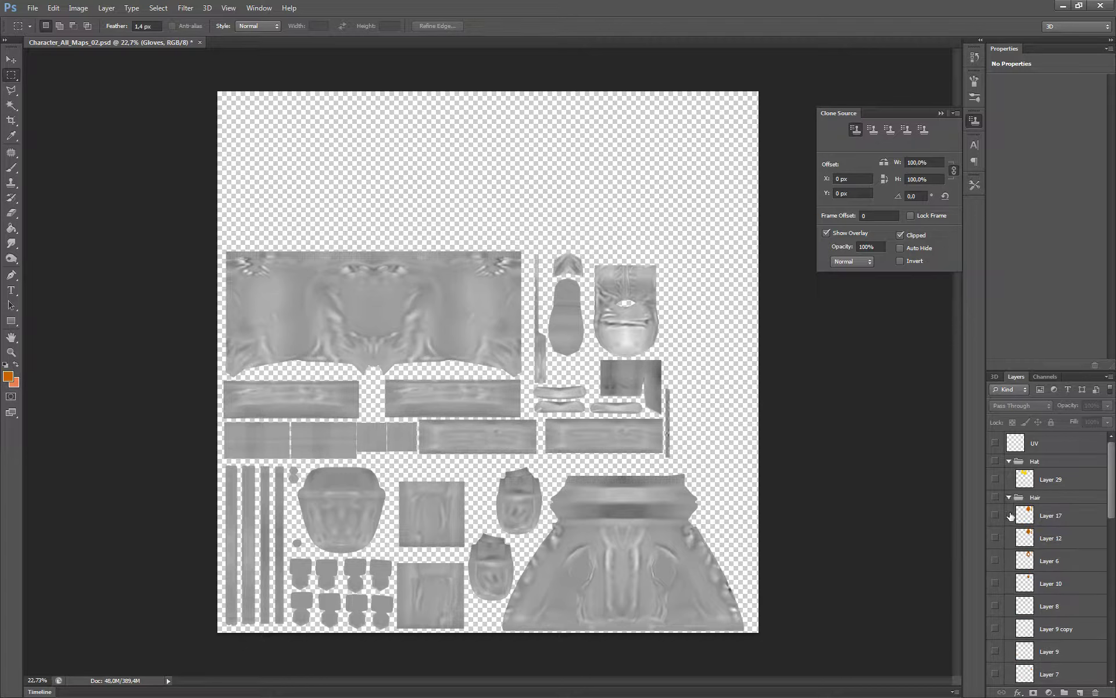
{"action": "left_click", "coordinate": [1009, 497]}
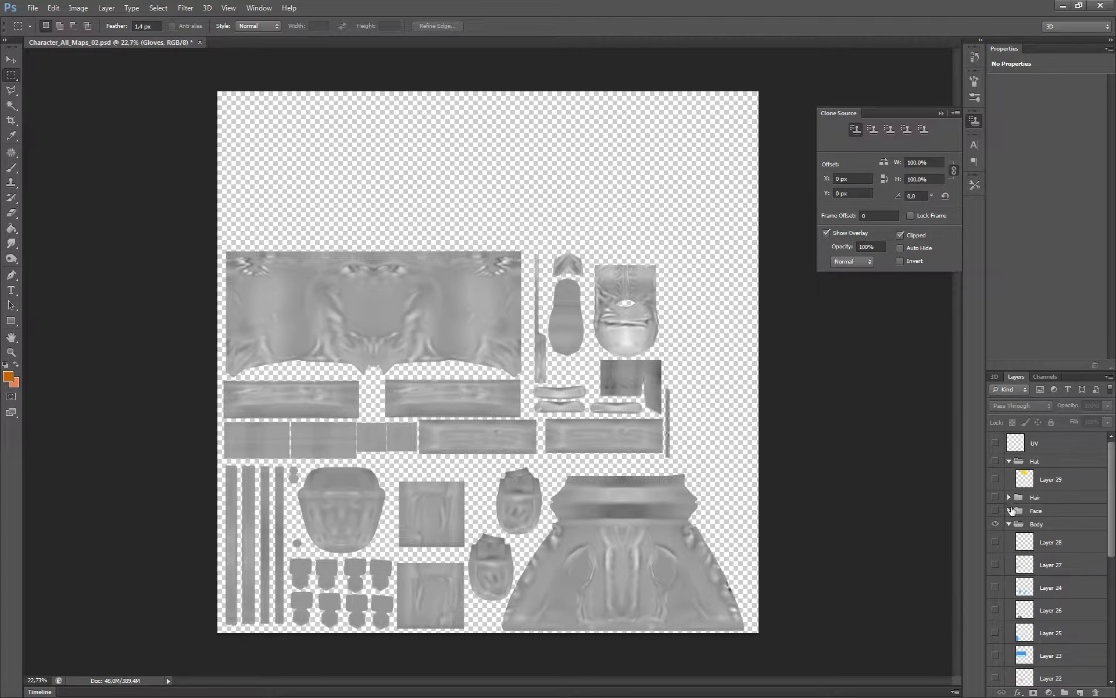
{"action": "left_click", "coordinate": [1009, 511]}
{"action": "scroll", "coordinate": [1010, 529], "scroll_direction": "down", "scroll_amount": 1}
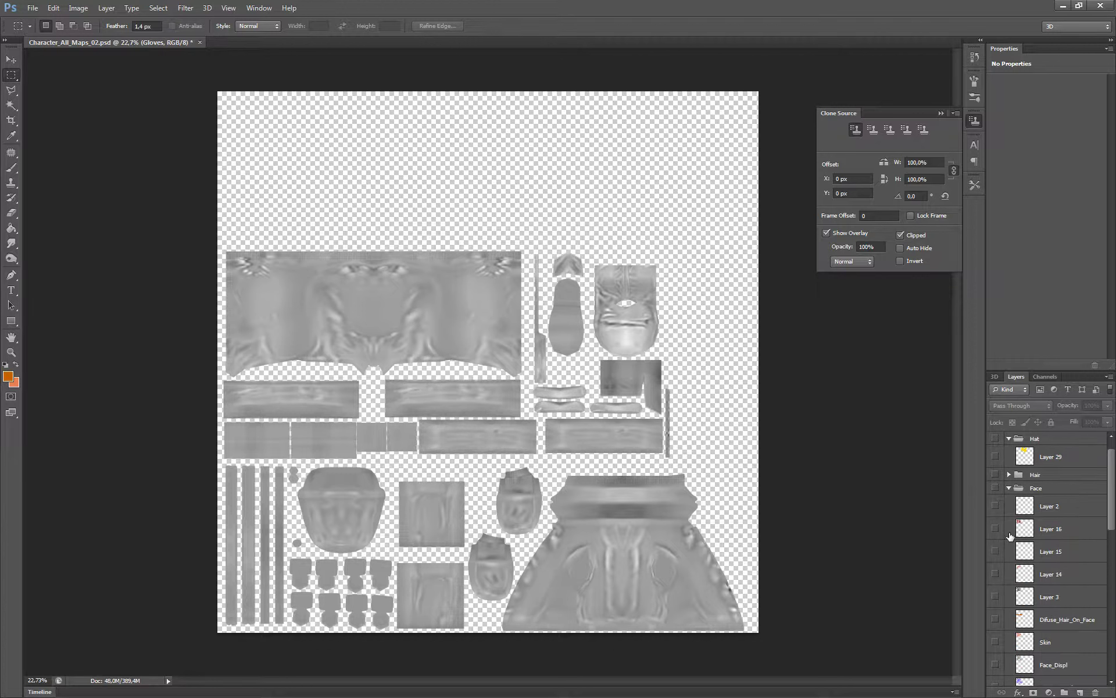
{"action": "scroll", "coordinate": [1000, 546], "scroll_direction": "down", "scroll_amount": 2}
{"action": "left_click", "coordinate": [996, 552]}
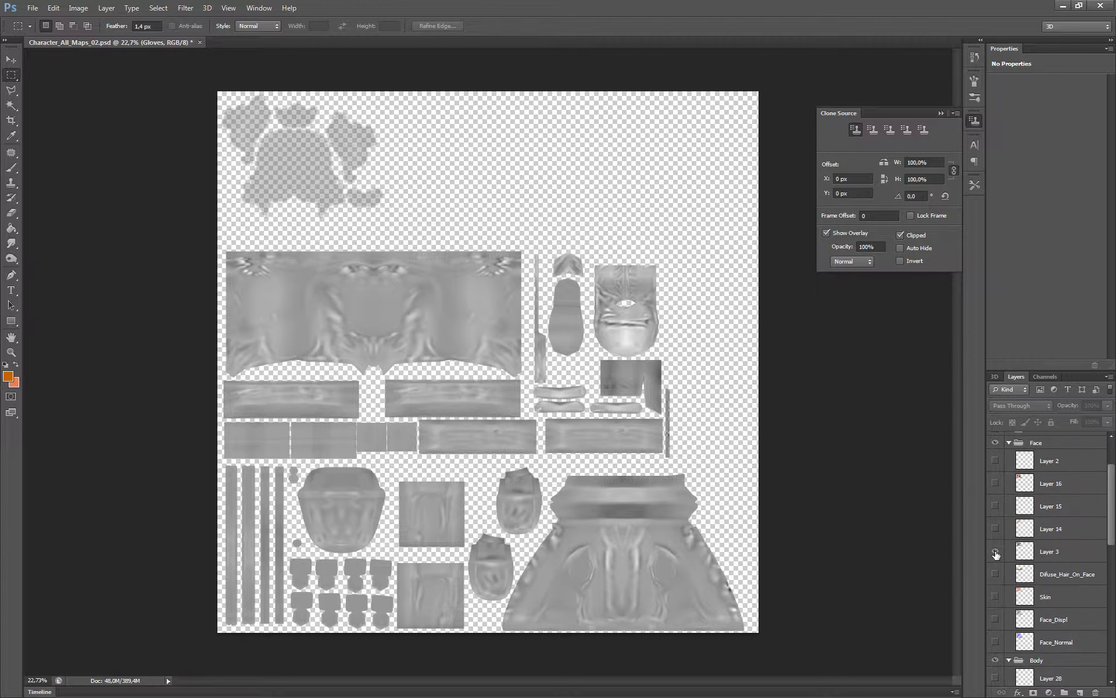
{"action": "left_click", "coordinate": [996, 552]}
{"action": "scroll", "coordinate": [998, 549], "scroll_direction": "up", "scroll_amount": 3}
{"action": "left_click", "coordinate": [1009, 511]}
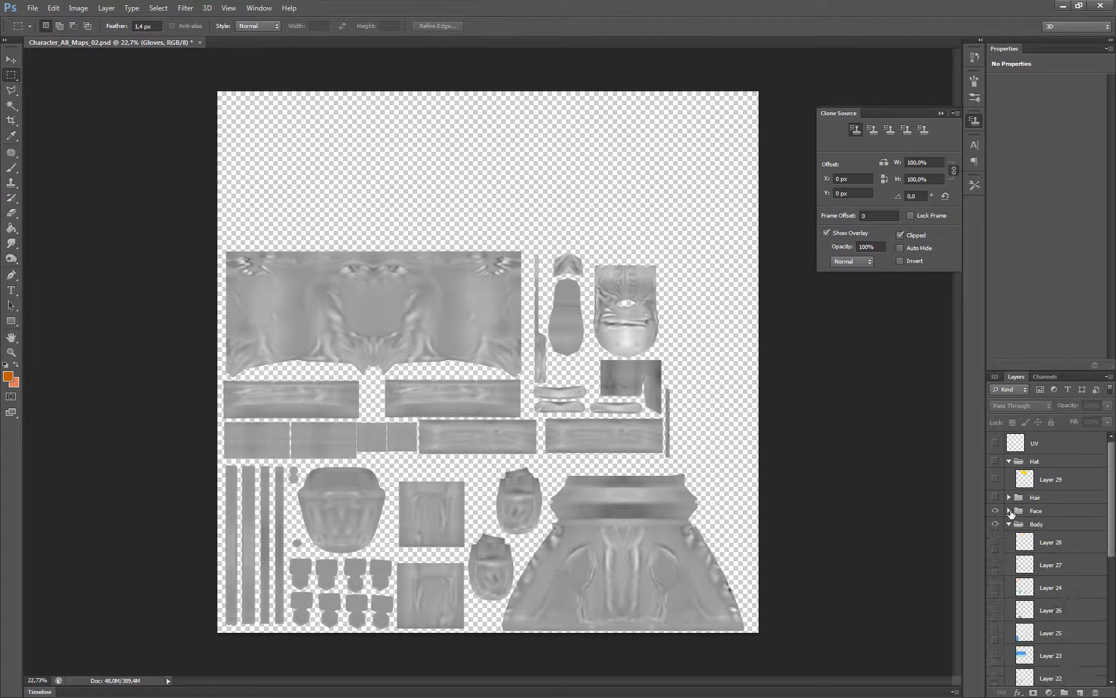
Step: Start Save As for the texture document, keeping the Photoshop PSD format
{"action": "left_click", "coordinate": [32, 7]}
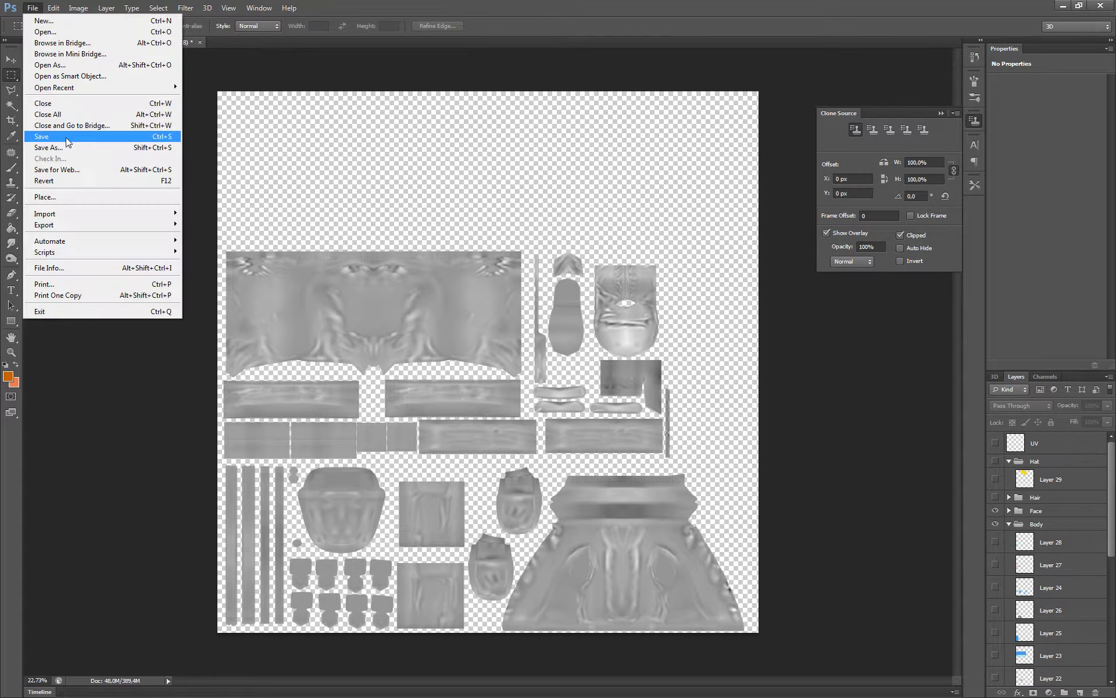
{"action": "left_click", "coordinate": [59, 147]}
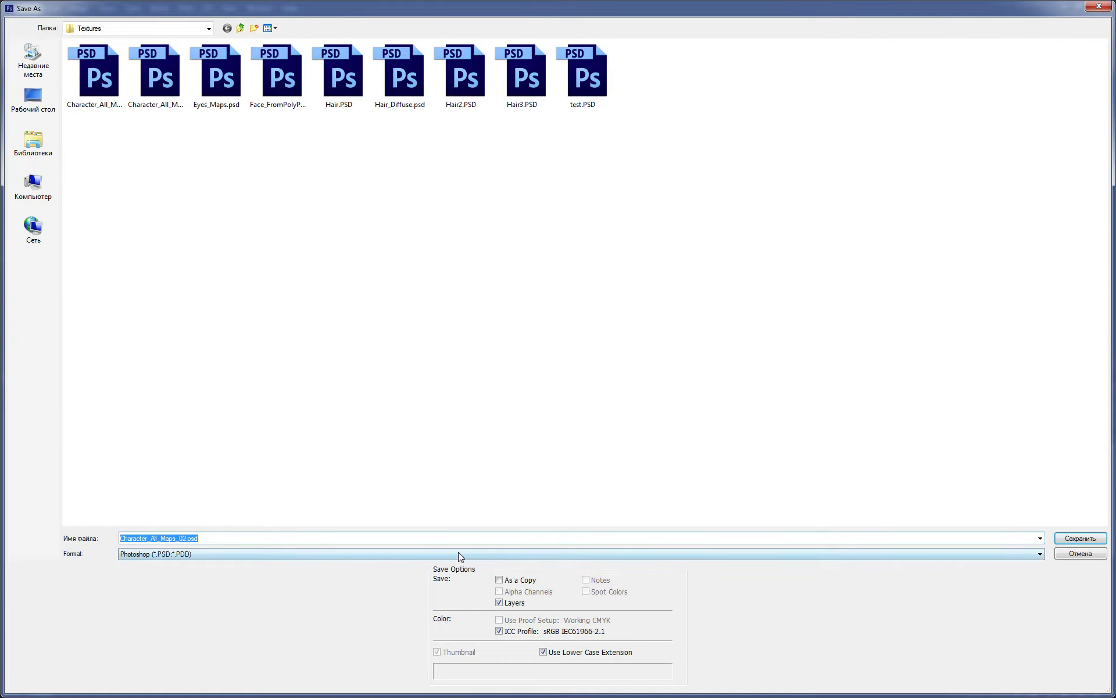
{"action": "left_click", "coordinate": [459, 555]}
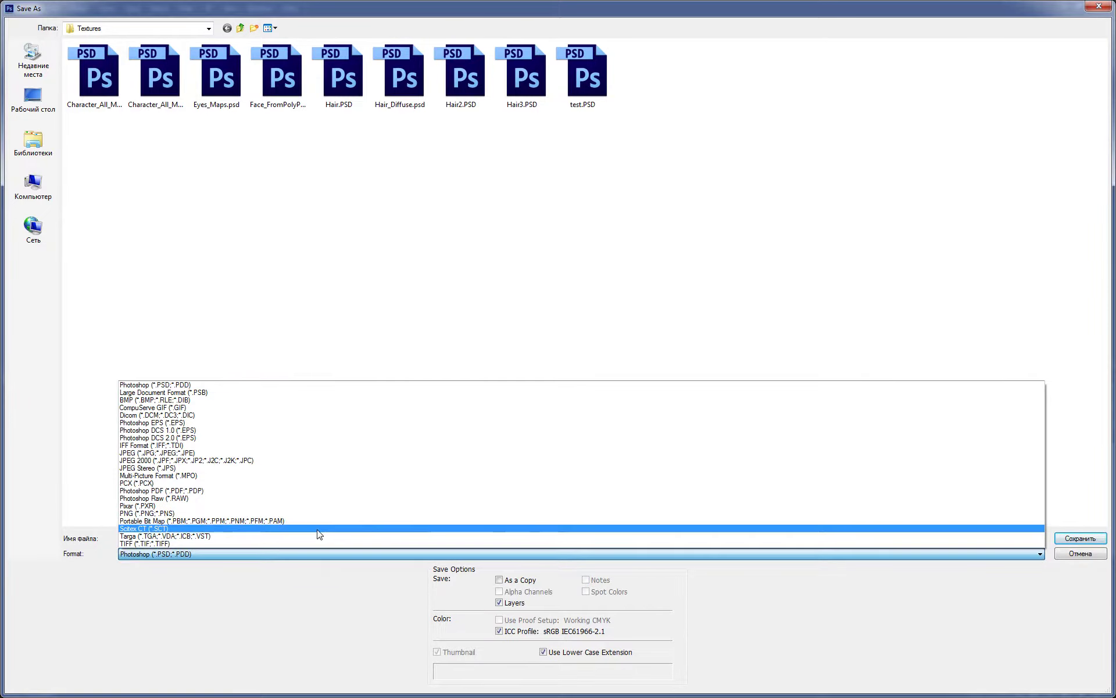
{"action": "left_click", "coordinate": [227, 559]}
Step: Save it as Bump_Pants_Body_01.psd in Textures, accepting the format options
{"action": "double_click", "coordinate": [227, 538]}
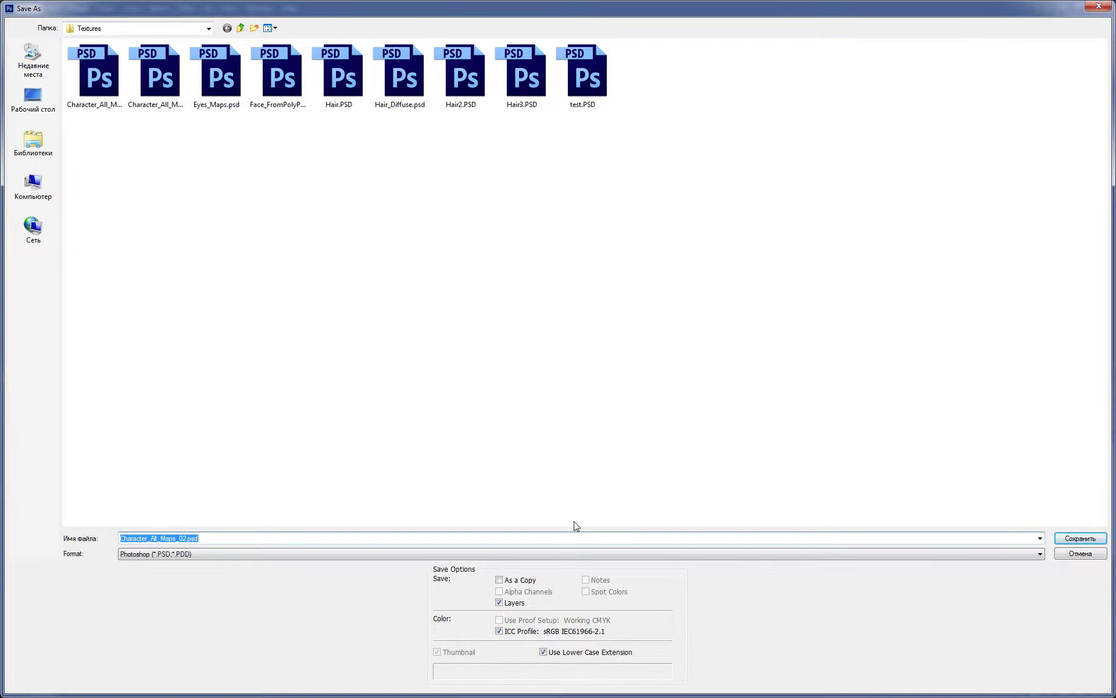
{"action": "key", "text": "End"}
{"action": "type", "text": "1"}
{"action": "key", "text": "BackSpace"}
{"action": "key", "text": "BackSpace"}
{"action": "key", "text": "BackSpace"}
{"action": "key", "text": "BackSpace"}
{"action": "key", "text": "BackSpace"}
{"action": "key", "text": "BackSpace"}
{"action": "key", "text": "BackSpace"}
{"action": "key", "text": "BackSpace"}
{"action": "key", "text": "BackSpace"}
{"action": "key", "text": "BackSpace"}
{"action": "key", "text": "shift+Home"}
{"action": "key", "text": "BackSpace"}
{"action": "type", "text": "mp_"}
{"action": "type", "text": "s_Bo"}
{"action": "type", "text": "dy"}
{"action": "type", "text": "_01"}
{"action": "left_click", "coordinate": [1071, 538]}
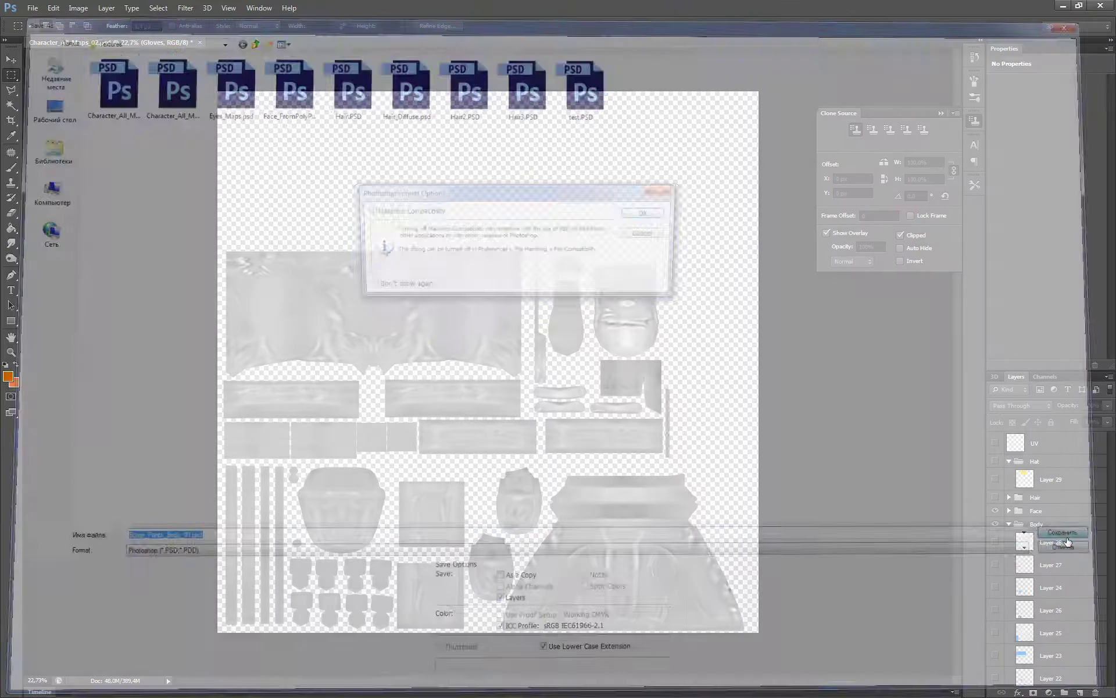
{"action": "left_click", "coordinate": [635, 214]}
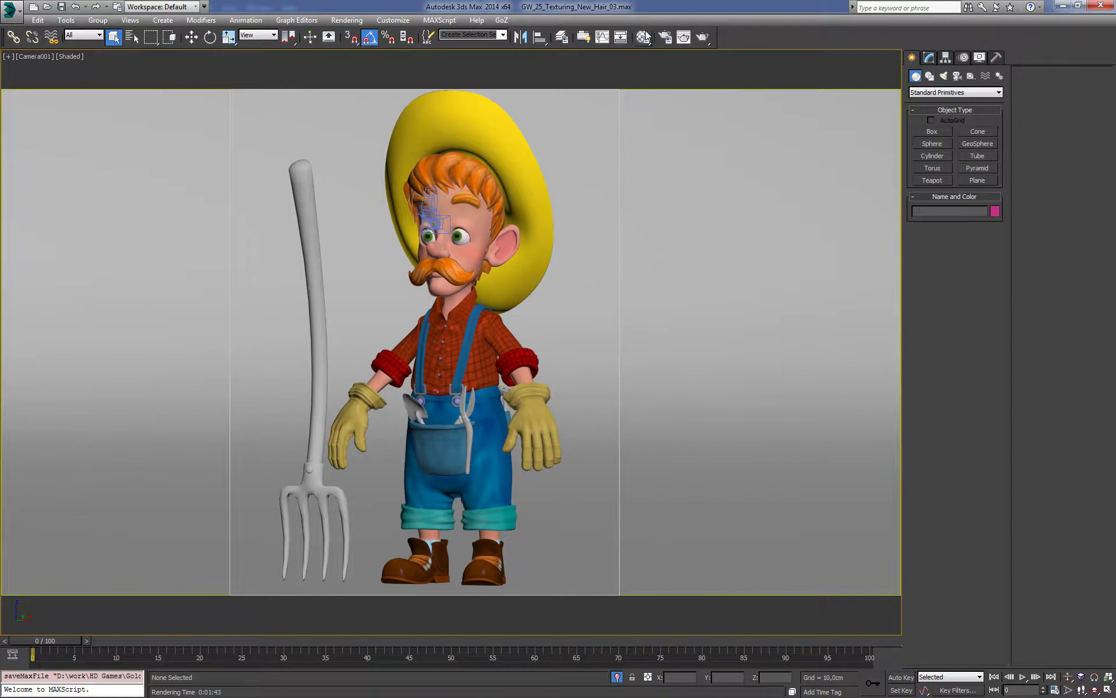
Step: In the Material Editor, pick the body's Basic_Character_MTL and open the Bump slot's map browser
{"action": "left_click", "coordinate": [642, 37]}
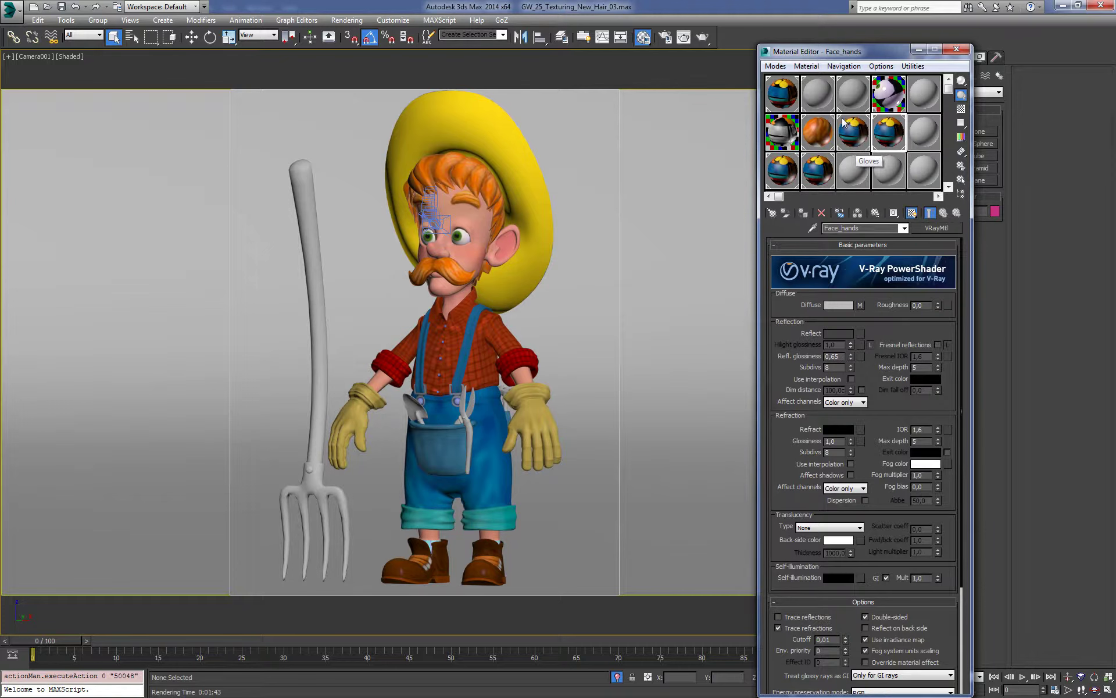
{"action": "left_click", "coordinate": [814, 228]}
{"action": "left_click", "coordinate": [465, 462]}
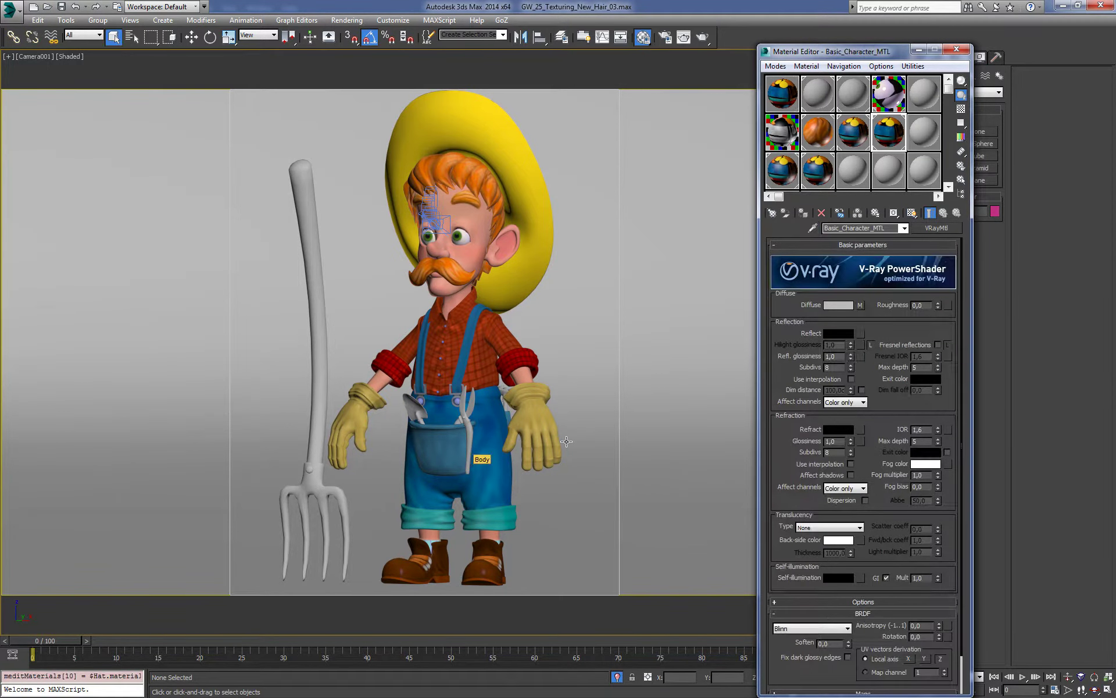
{"action": "scroll", "coordinate": [872, 453], "scroll_direction": "down", "scroll_amount": 2}
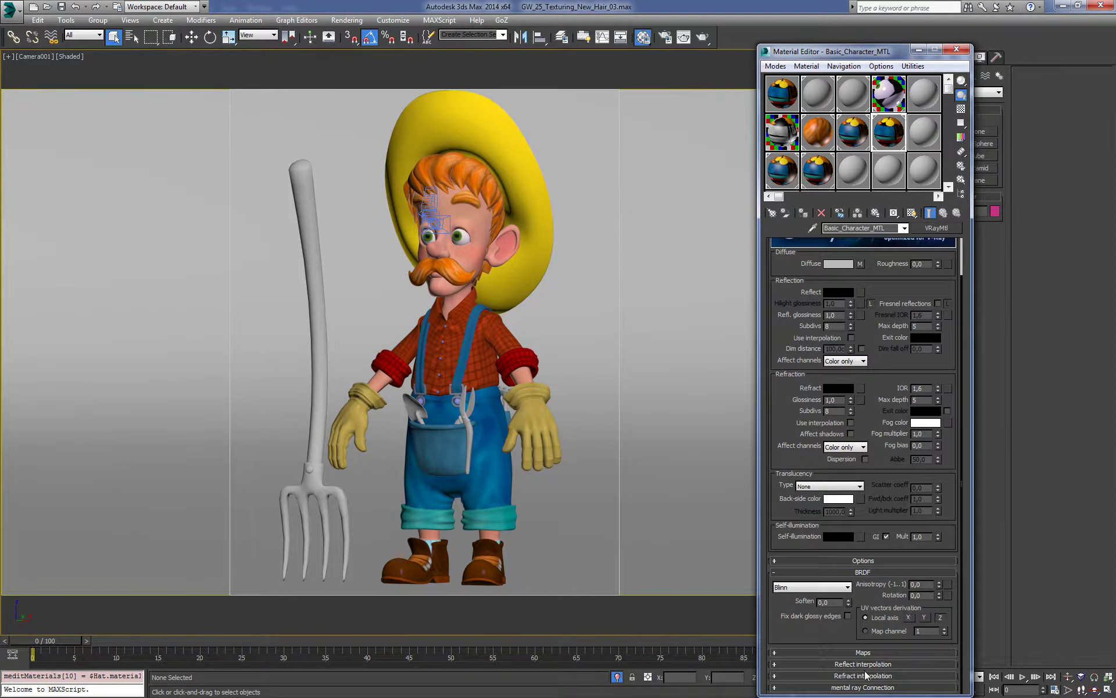
{"action": "left_click", "coordinate": [860, 652]}
{"action": "scroll", "coordinate": [860, 634], "scroll_direction": "down", "scroll_amount": 5}
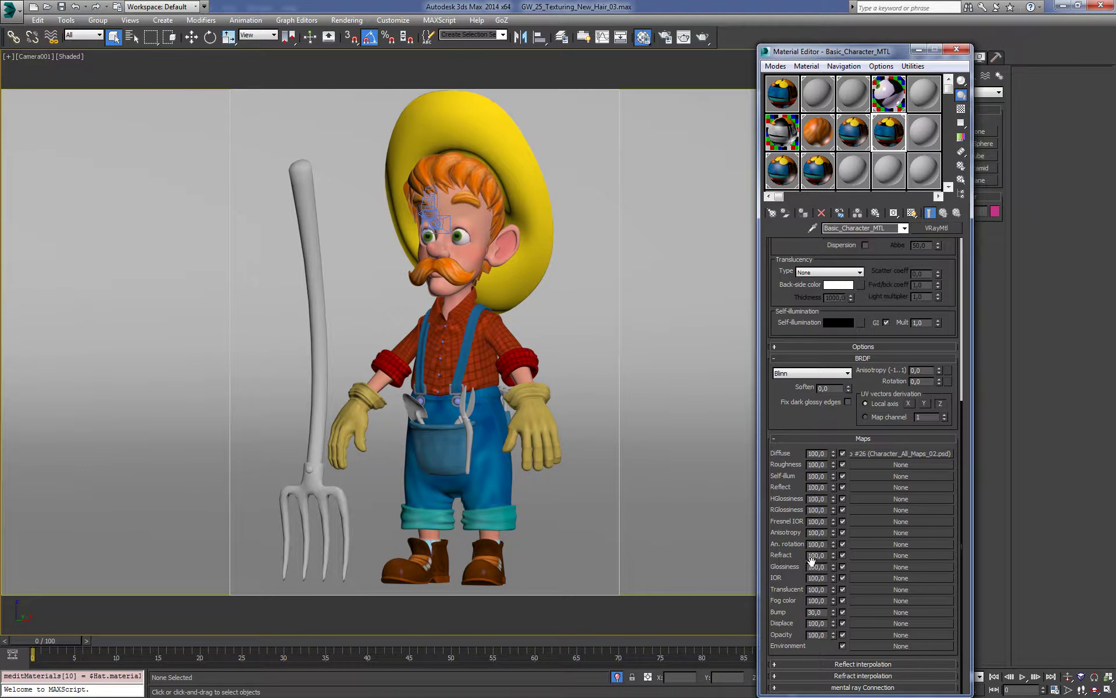
{"action": "left_click", "coordinate": [872, 610]}
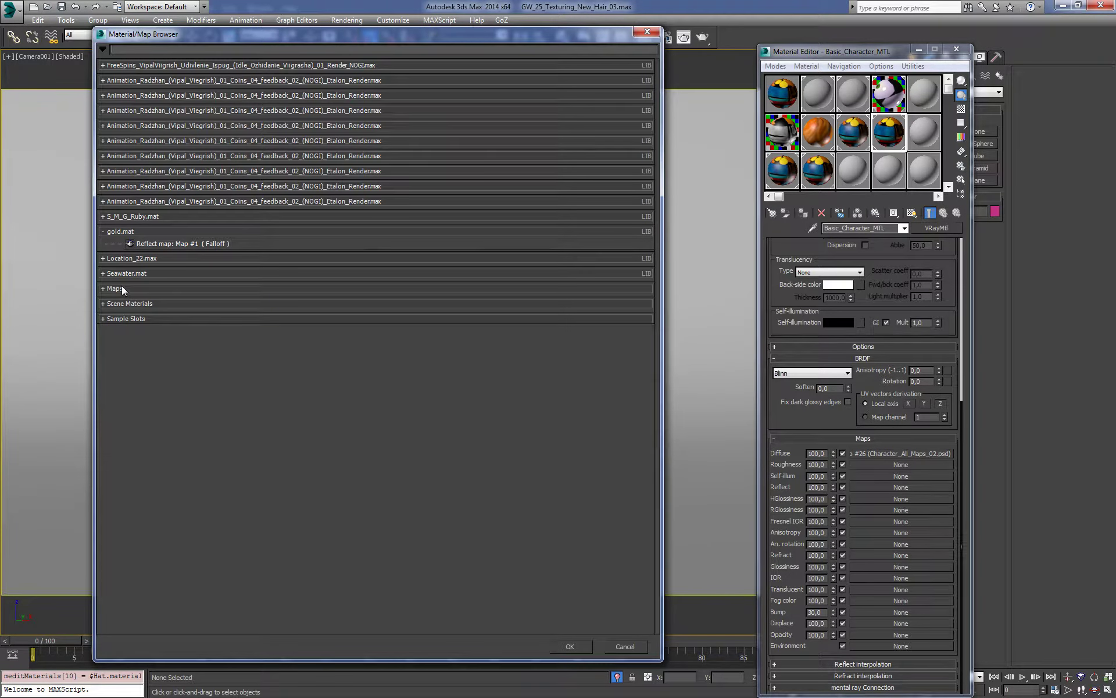
Step: Assign a Bitmap map to the bump slot and browse to MyTutors > GardenWorker > Textures
{"action": "left_click", "coordinate": [116, 288]}
{"action": "double_click", "coordinate": [135, 313]}
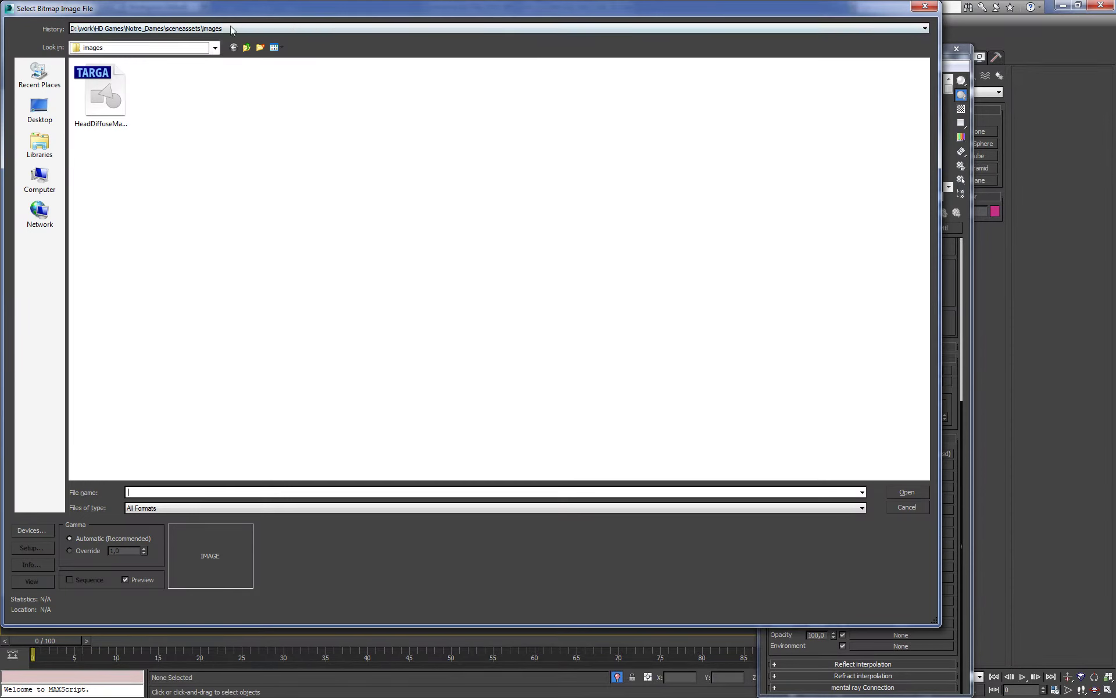
{"action": "left_click", "coordinate": [231, 28]}
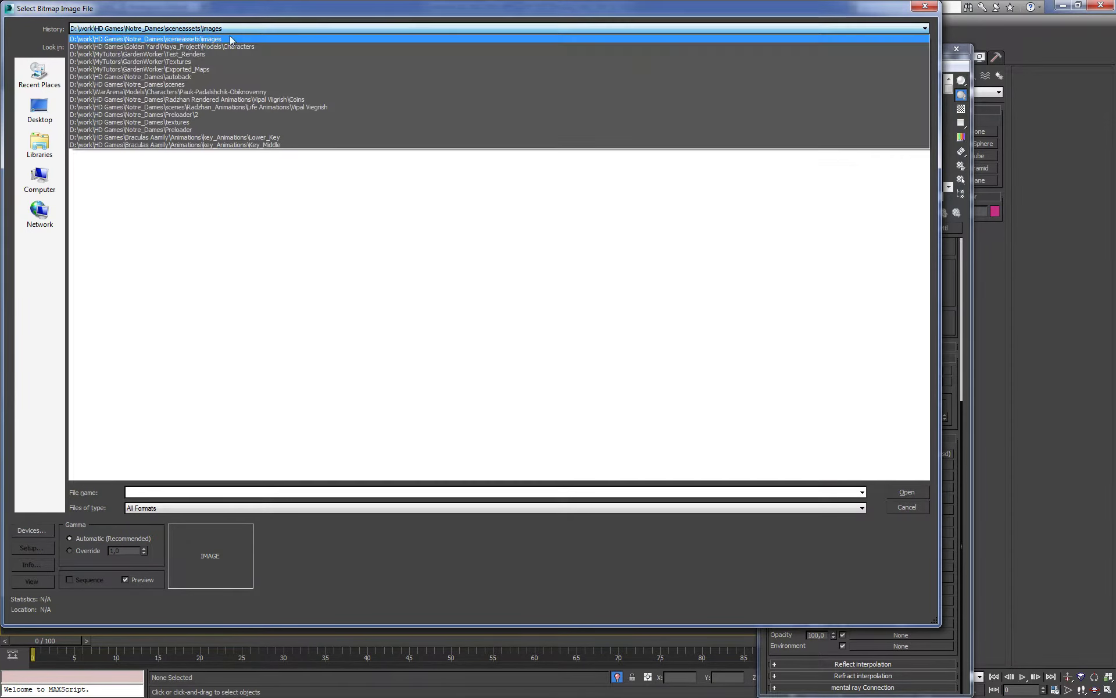
{"action": "left_click", "coordinate": [228, 47]}
{"action": "left_click", "coordinate": [247, 47]}
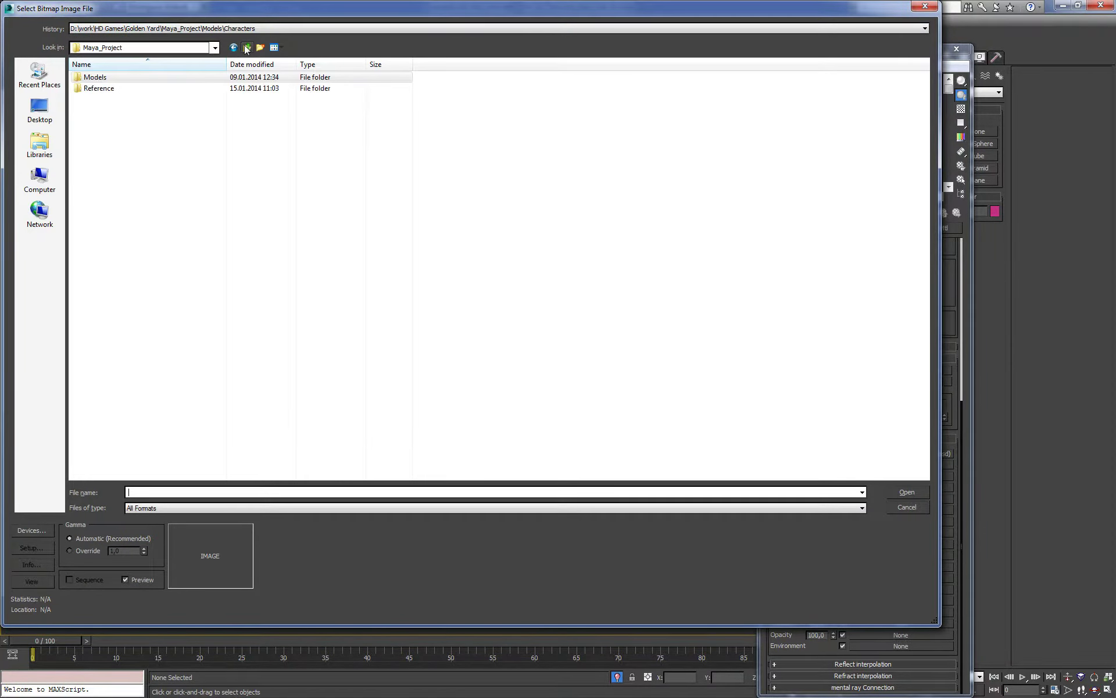
{"action": "left_click", "coordinate": [247, 47]}
{"action": "left_click", "coordinate": [247, 48]}
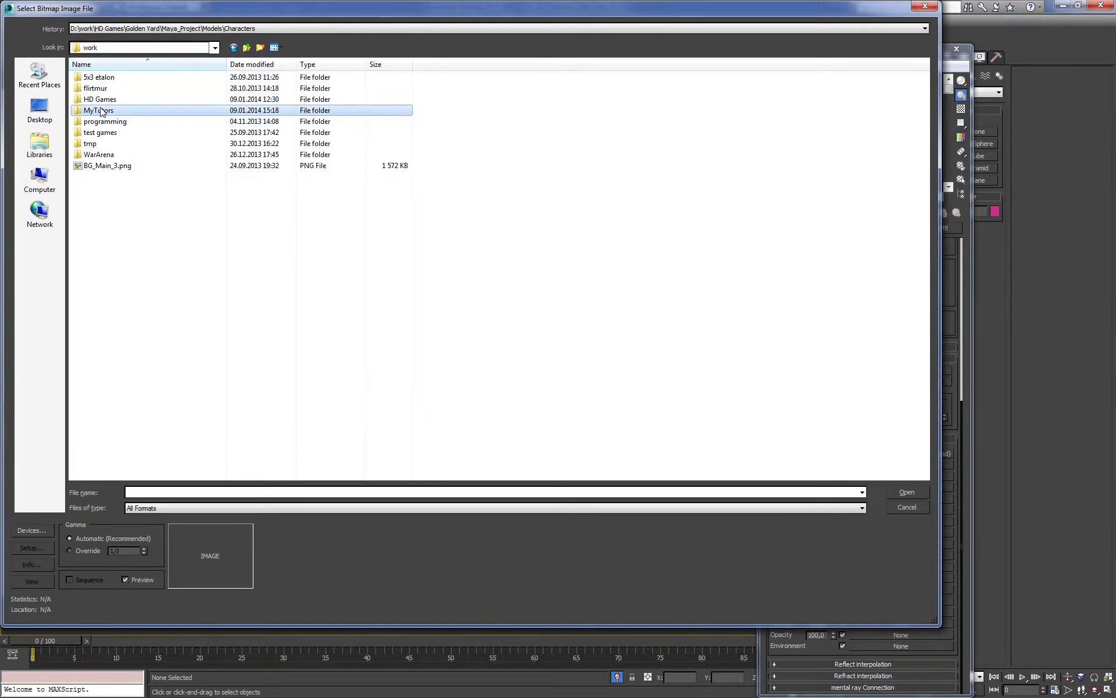
{"action": "double_click", "coordinate": [100, 111]}
{"action": "double_click", "coordinate": [104, 77]}
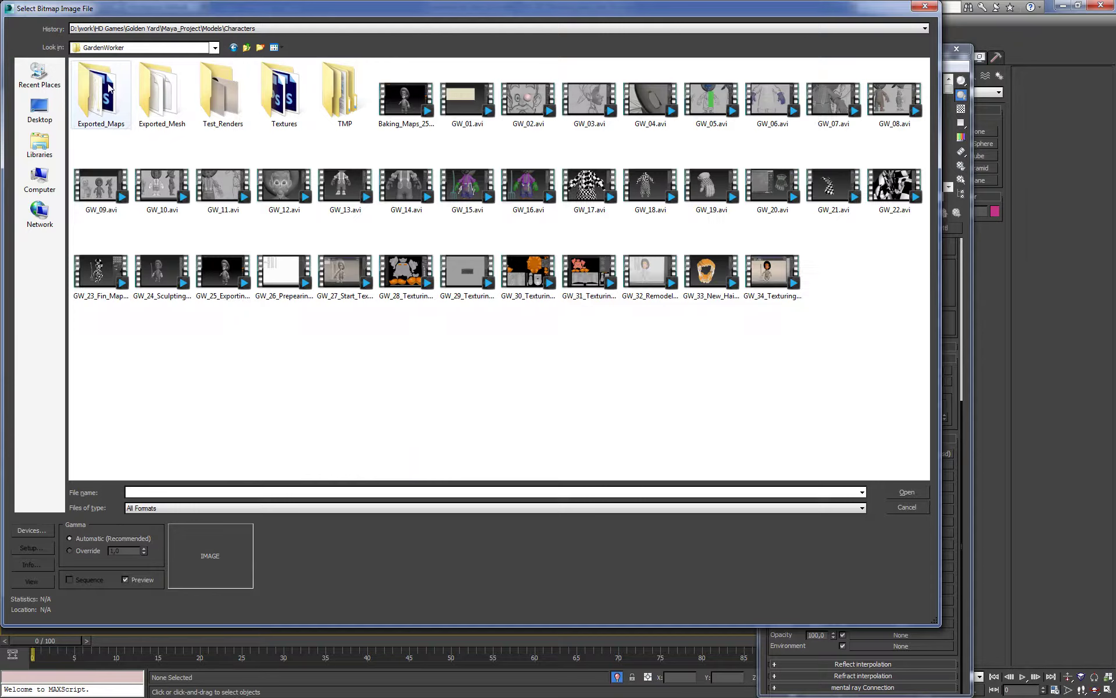
{"action": "double_click", "coordinate": [284, 96]}
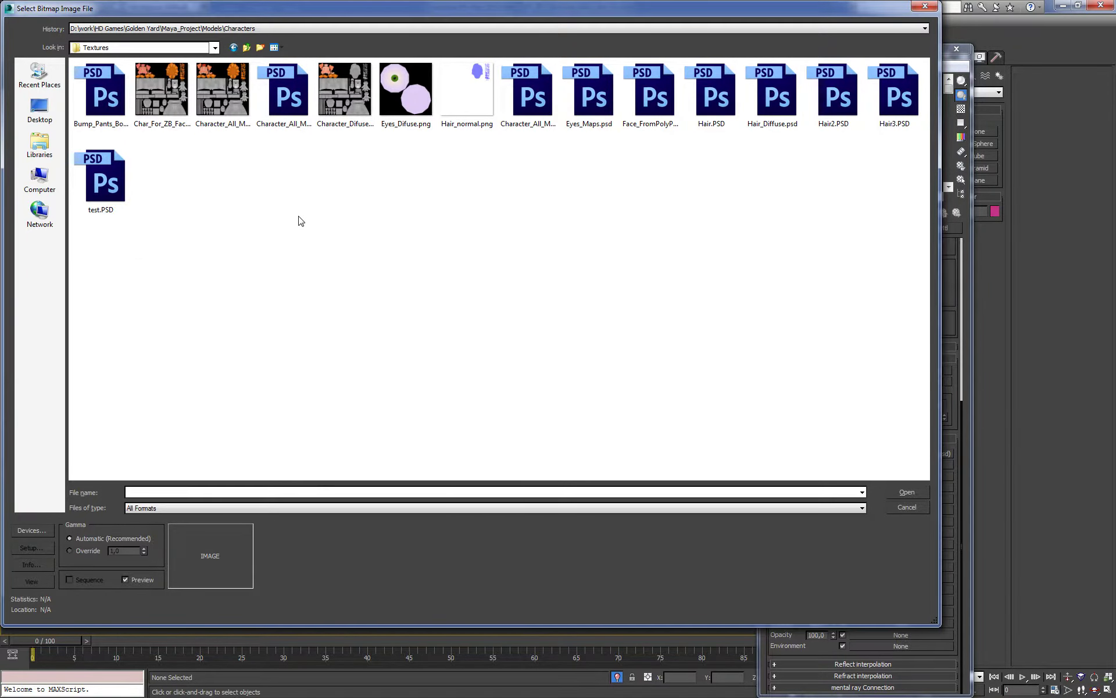
Step: Load Bump_Pants_Body_01.psd and accept the PSD Input Options
{"action": "left_click", "coordinate": [110, 104]}
{"action": "key", "text": "Tab"}
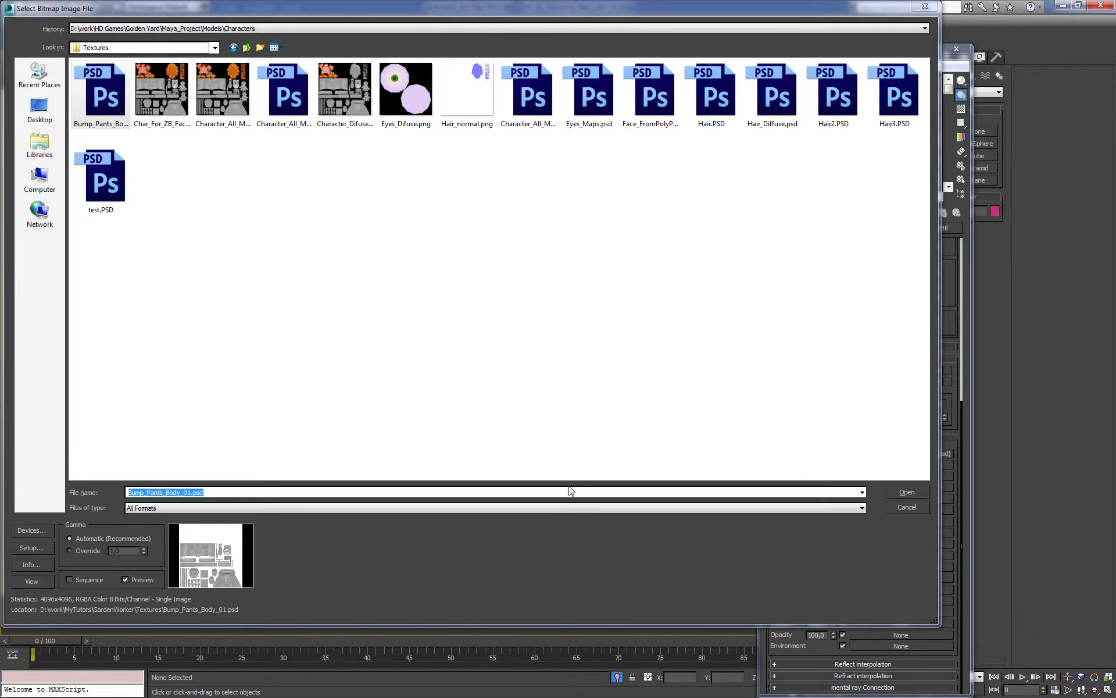
{"action": "left_click", "coordinate": [907, 492]}
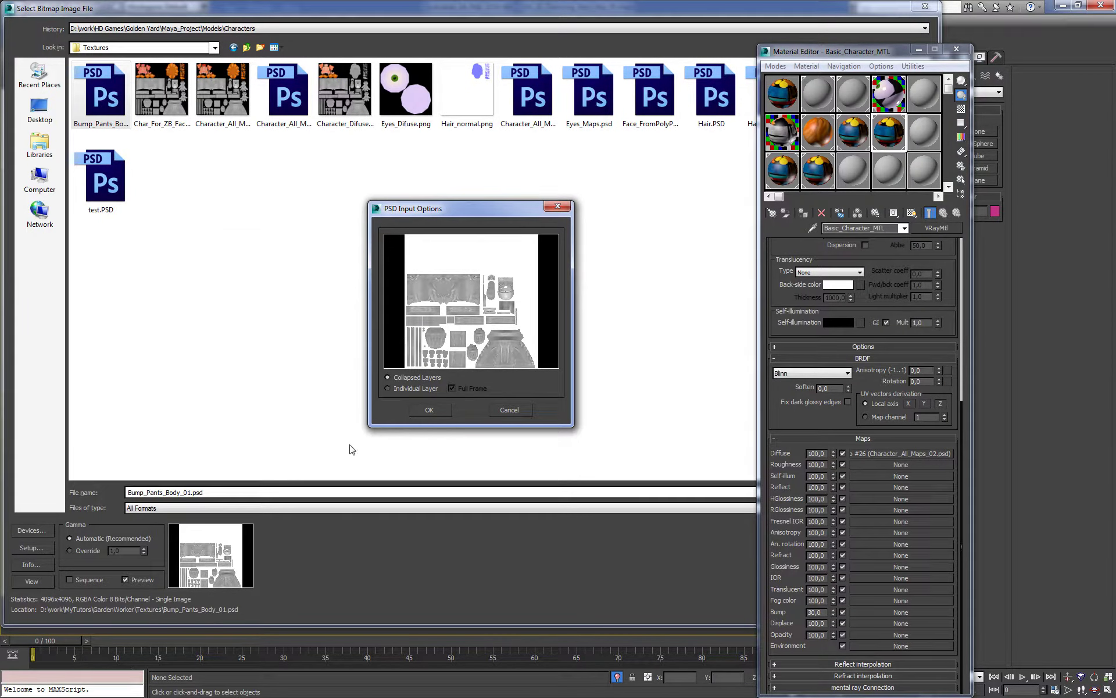
{"action": "left_click", "coordinate": [429, 409]}
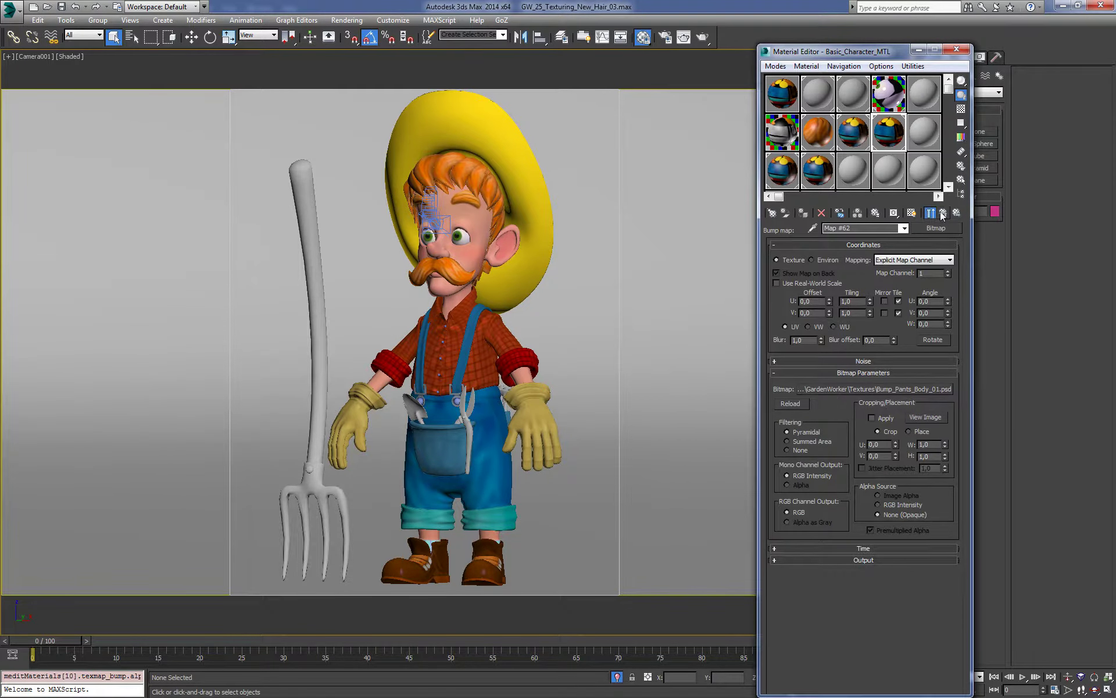
Step: Return to Basic_Character_MTL and set its Bump amount to 50
{"action": "double_click", "coordinate": [895, 135]}
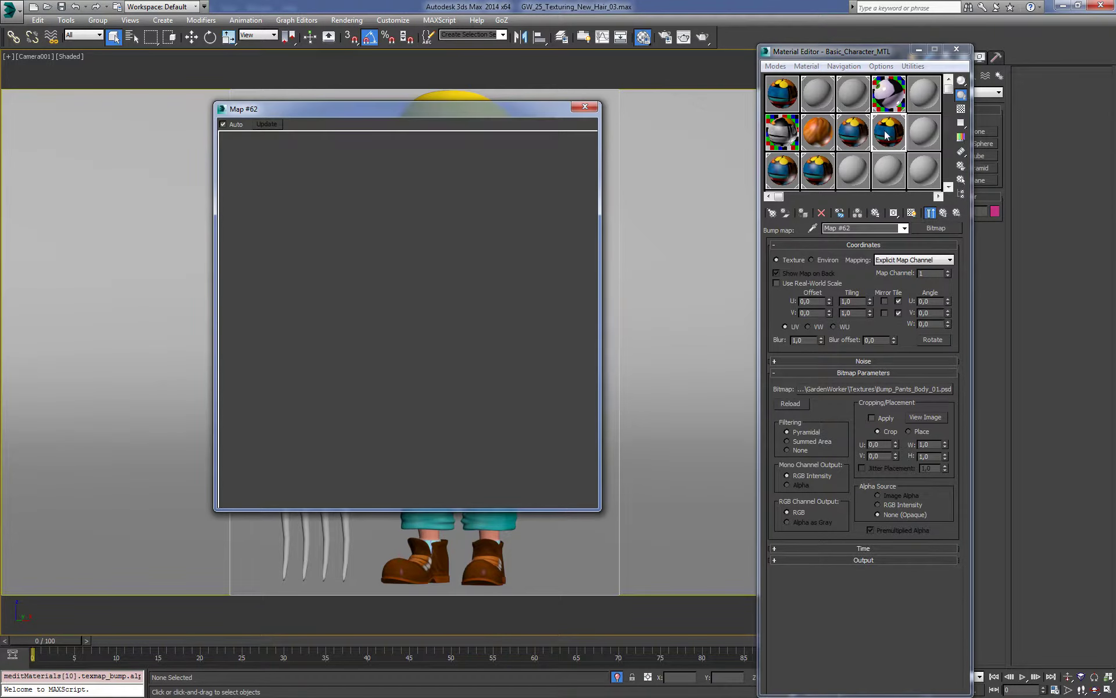
{"action": "left_click", "coordinate": [585, 106]}
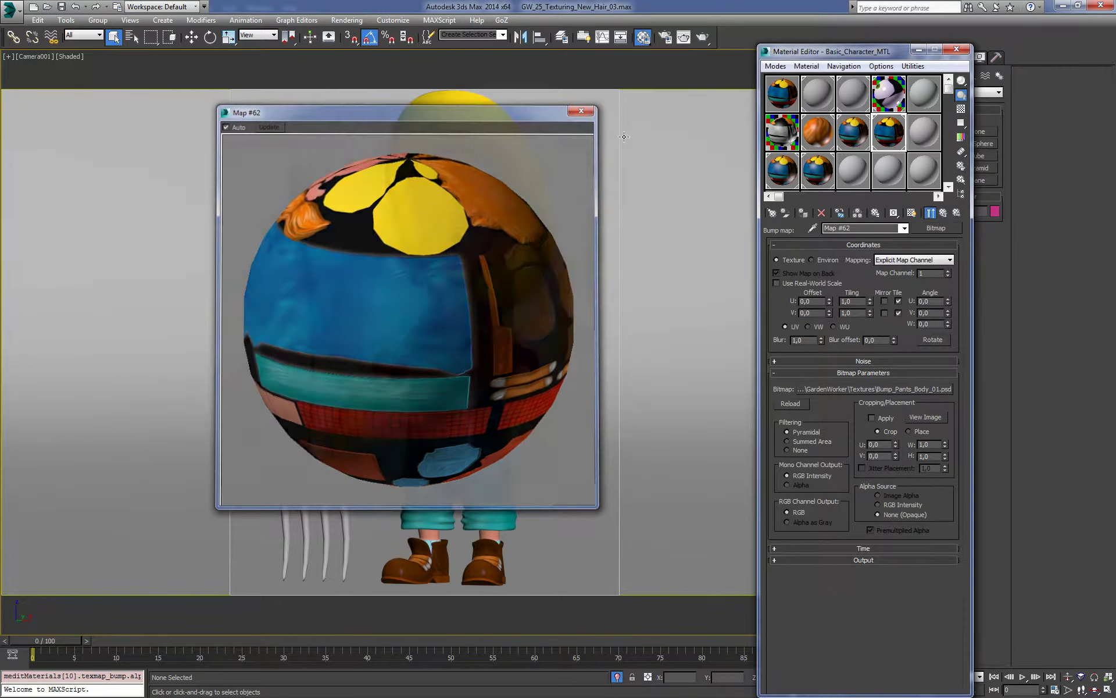
{"action": "left_click", "coordinate": [943, 213]}
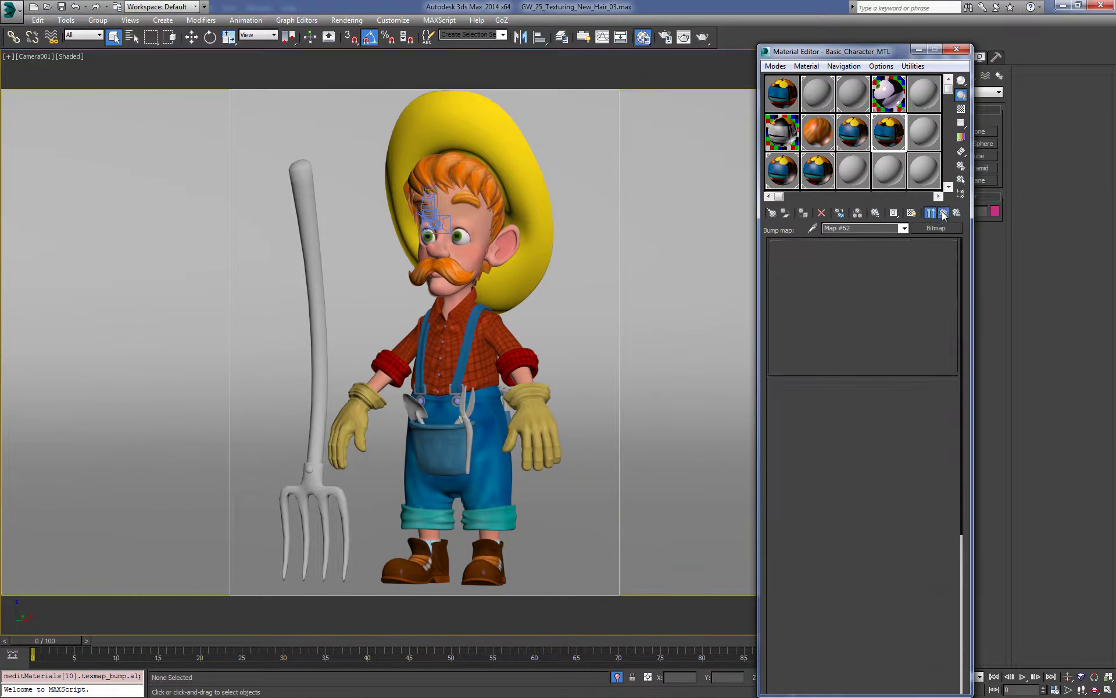
{"action": "double_click", "coordinate": [815, 613]}
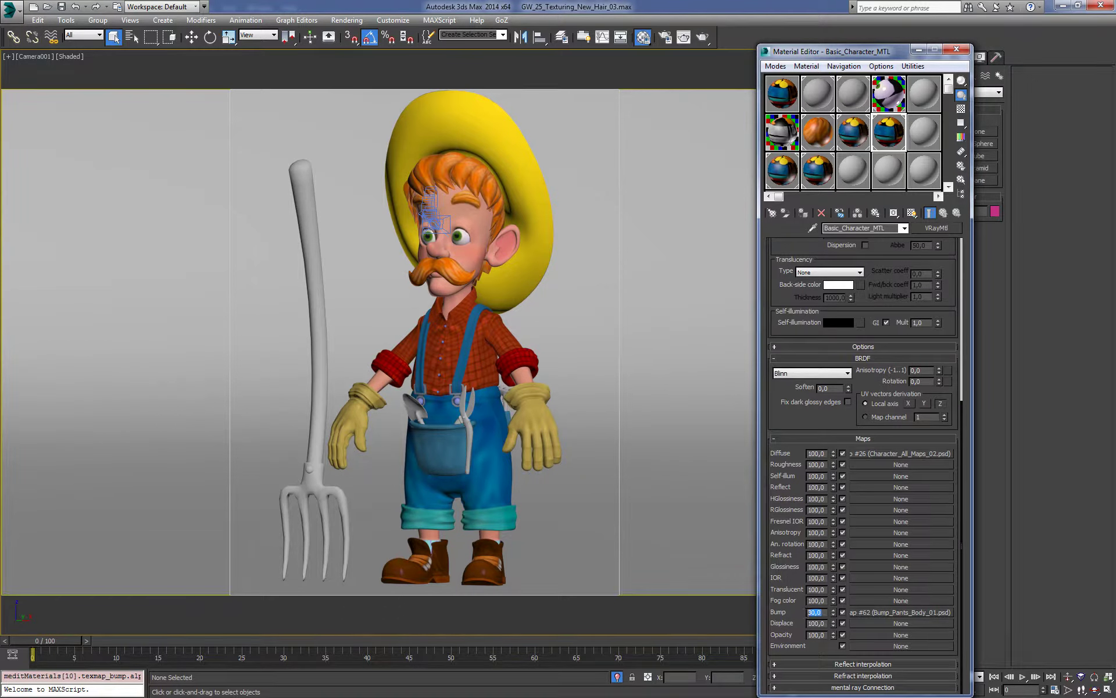
{"action": "type", "text": "50"}
{"action": "key", "text": "Return"}
Step: Preview the updated body material in a large sample and review its Maps rollout
{"action": "double_click", "coordinate": [889, 133]}
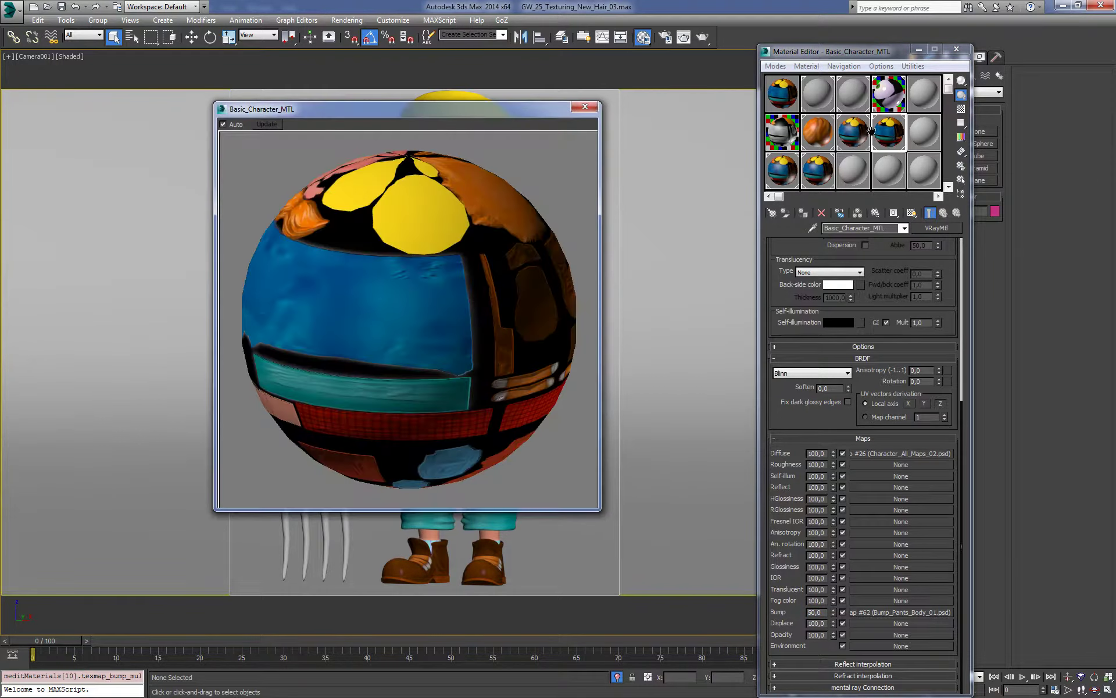
{"action": "left_click", "coordinate": [585, 107]}
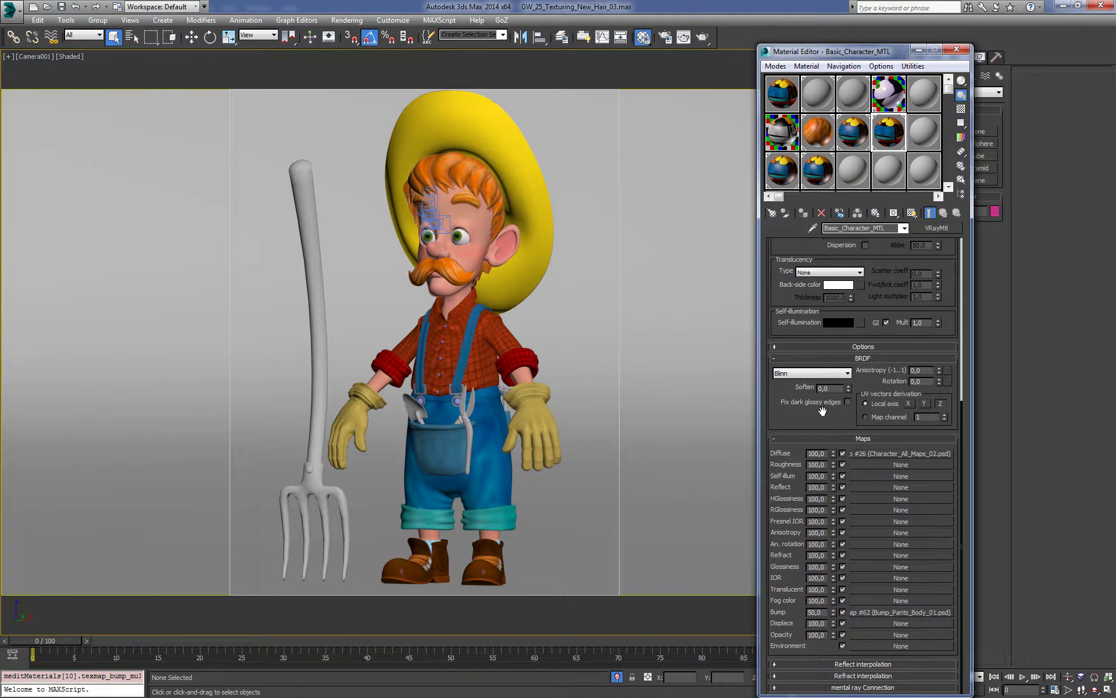
{"action": "scroll", "coordinate": [814, 415], "scroll_direction": "up", "scroll_amount": 5}
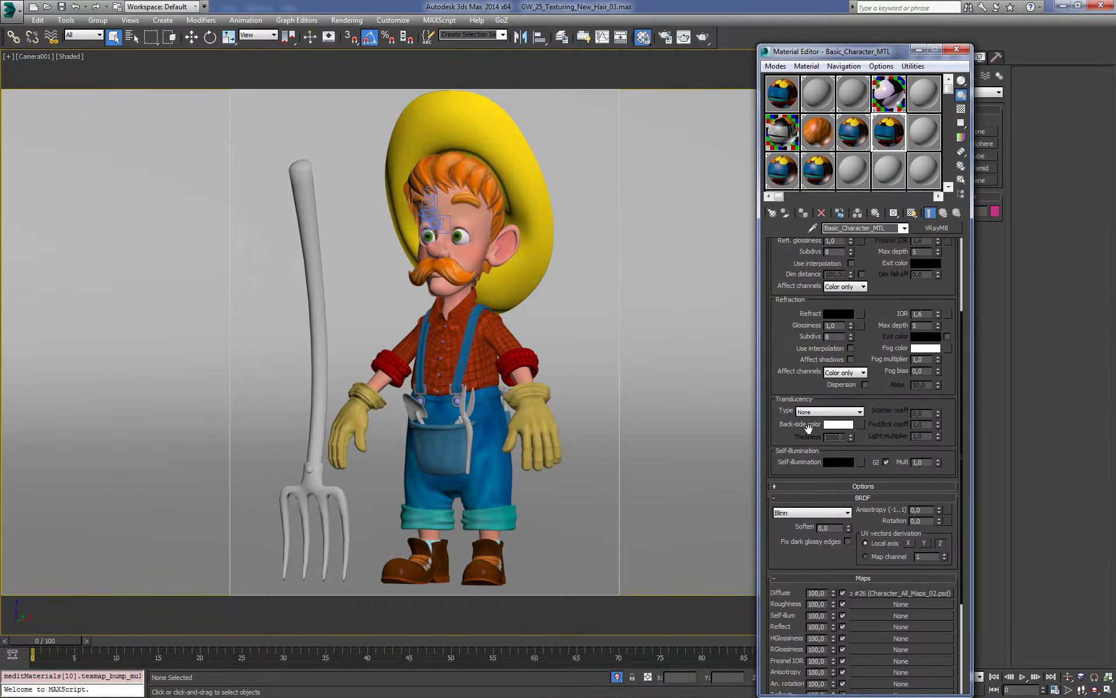
{"action": "scroll", "coordinate": [812, 419], "scroll_direction": "up", "scroll_amount": 1}
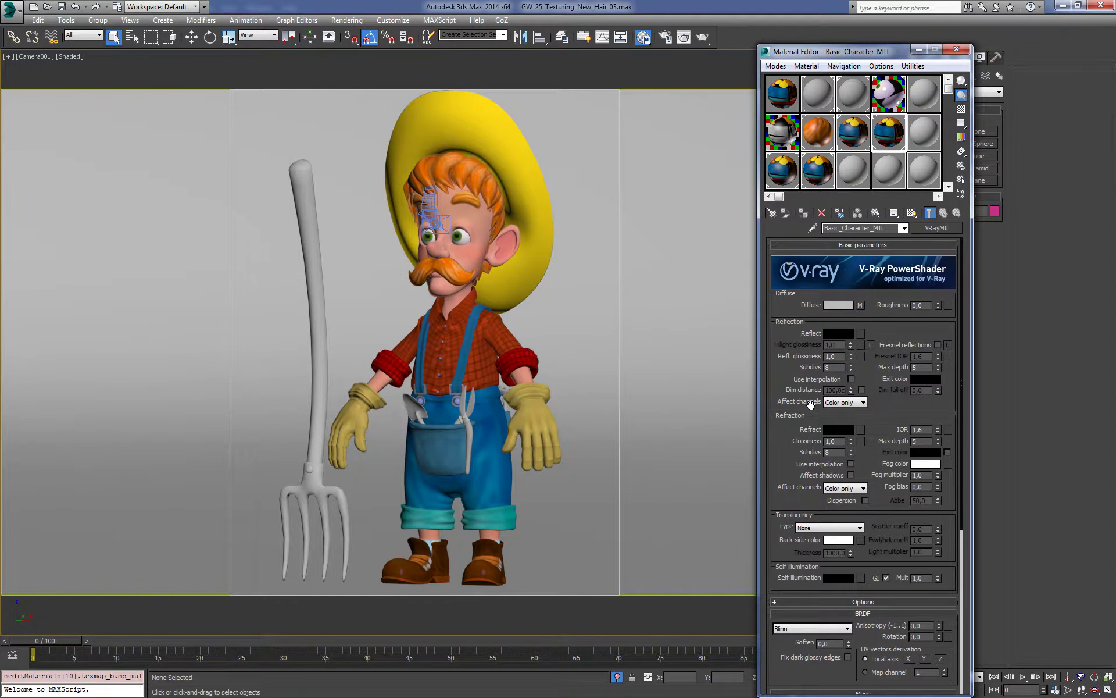
{"action": "scroll", "coordinate": [808, 407], "scroll_direction": "down", "scroll_amount": 2}
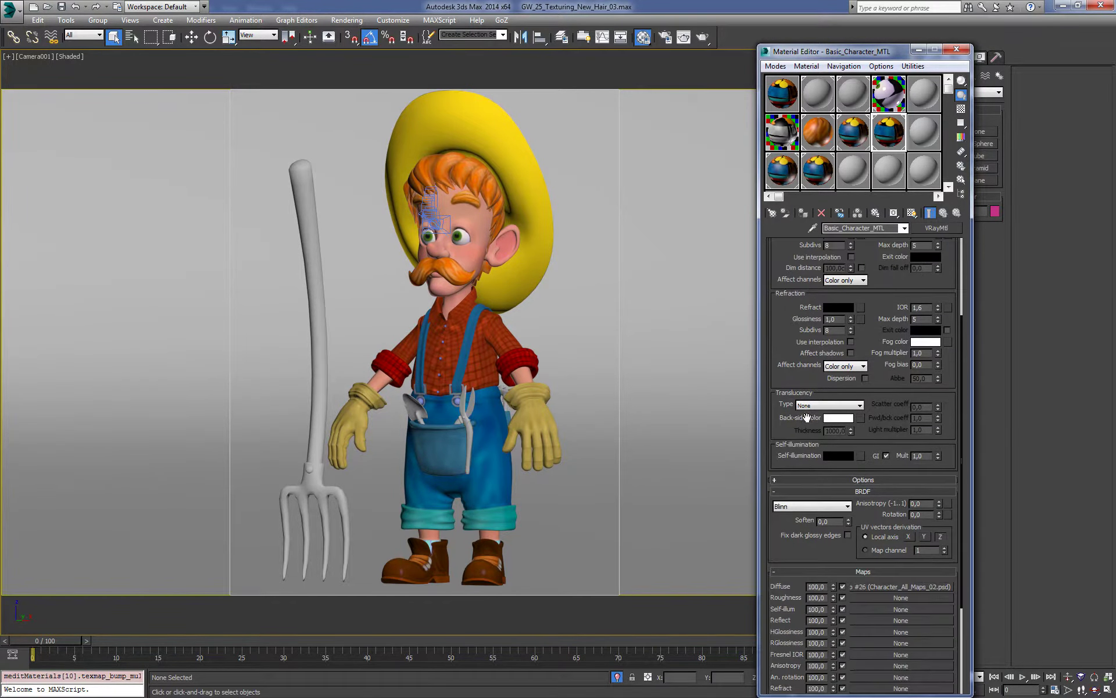
{"action": "scroll", "coordinate": [812, 423], "scroll_direction": "down", "scroll_amount": 2}
{"action": "scroll", "coordinate": [814, 434], "scroll_direction": "down", "scroll_amount": 1}
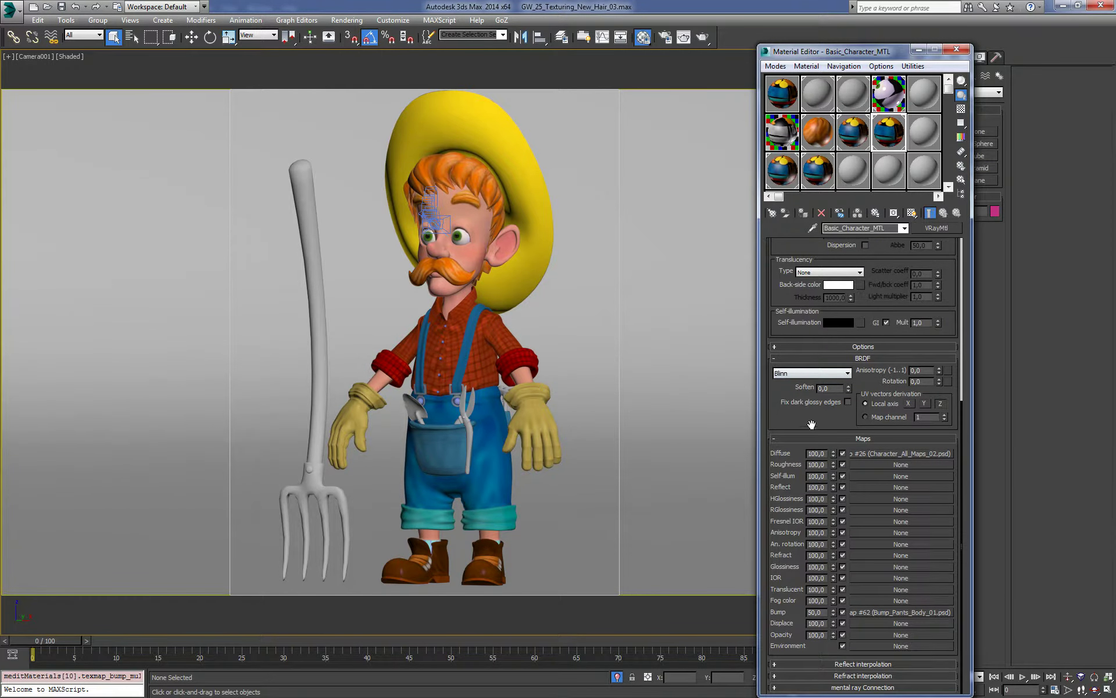
{"action": "left_click_drag", "start_coordinate": [782, 279], "coordinate": [800, 540]}
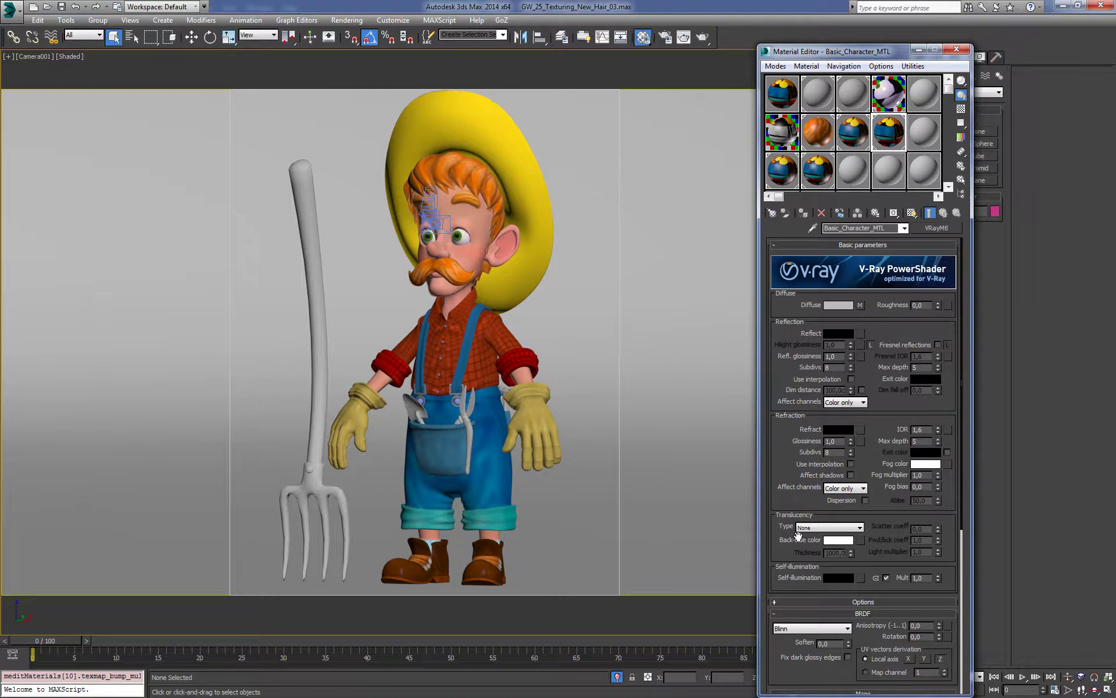
{"action": "scroll", "coordinate": [791, 463], "scroll_direction": "down", "scroll_amount": 3}
{"action": "scroll", "coordinate": [799, 407], "scroll_direction": "down", "scroll_amount": 2}
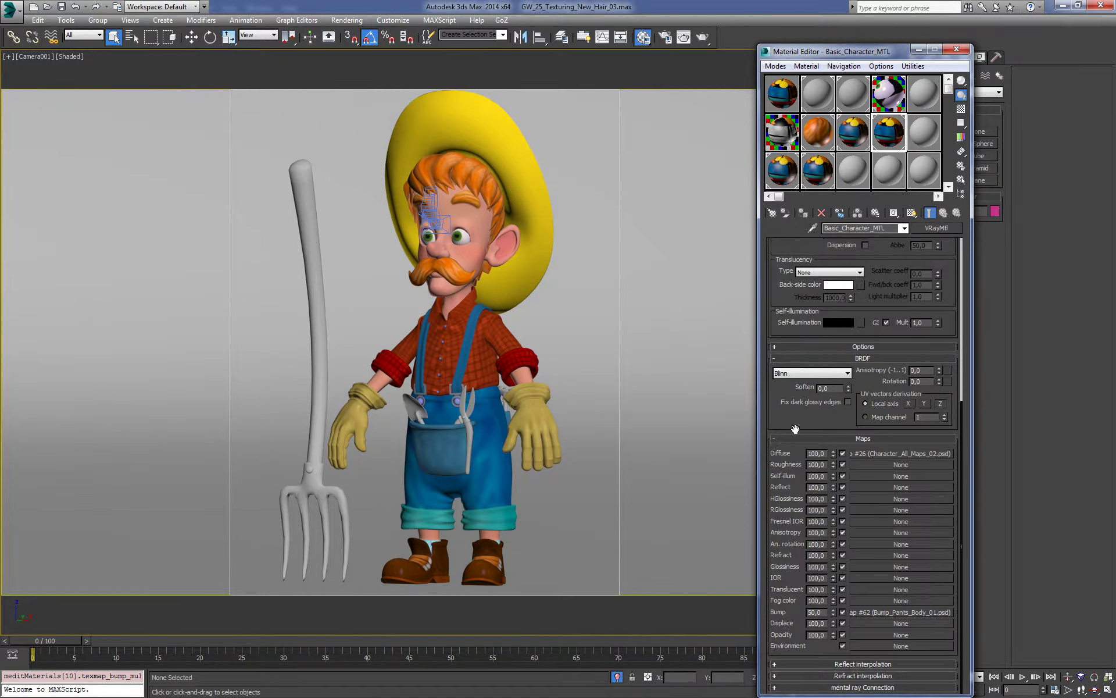
{"action": "scroll", "coordinate": [795, 429], "scroll_direction": "up", "scroll_amount": 3}
{"action": "scroll", "coordinate": [797, 414], "scroll_direction": "up", "scroll_amount": 5}
{"action": "scroll", "coordinate": [790, 381], "scroll_direction": "down", "scroll_amount": 5}
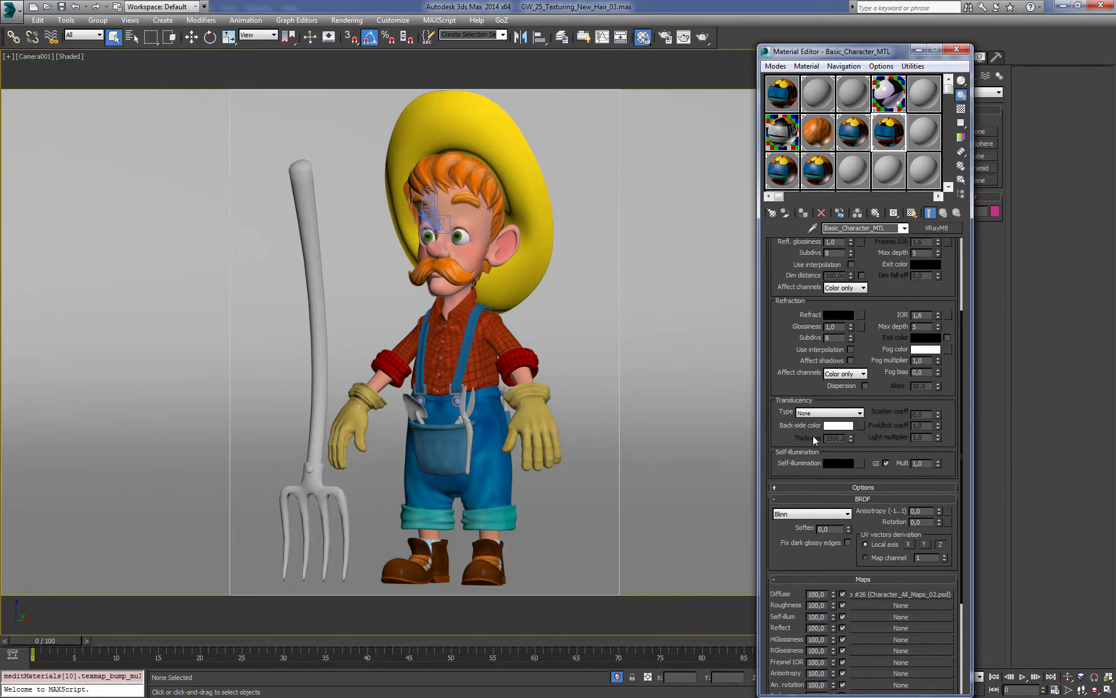
{"action": "scroll", "coordinate": [812, 435], "scroll_direction": "down", "scroll_amount": 3}
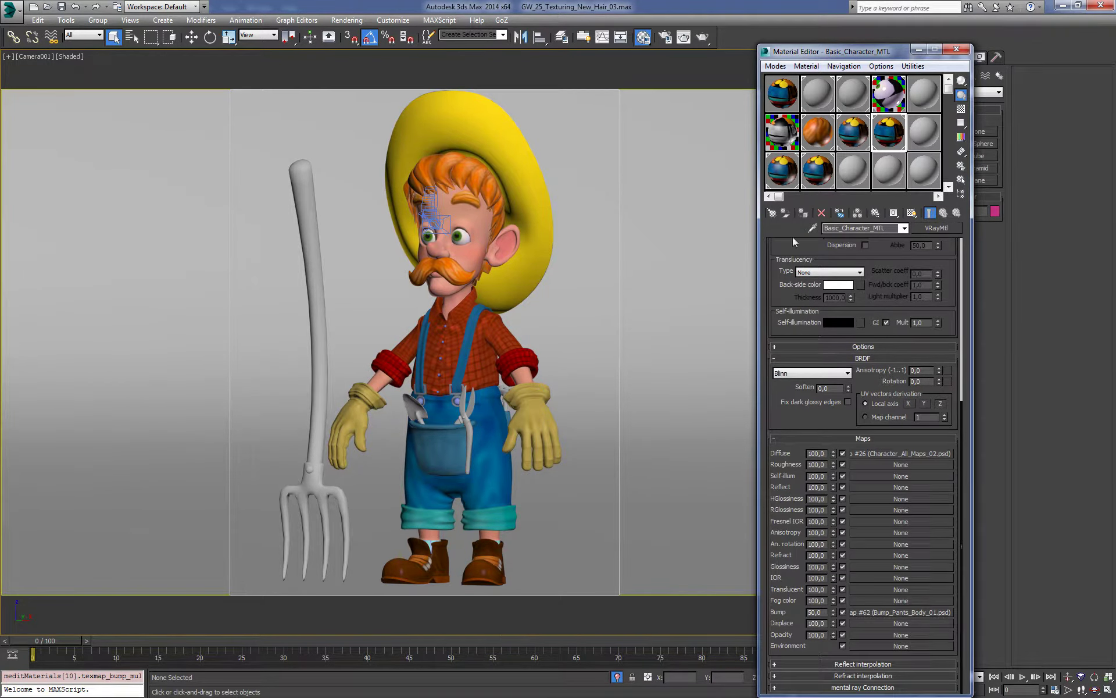
{"action": "mouse_move", "coordinate": [799, 56]}
{"action": "left_mouse_down"}
{"action": "mouse_move", "coordinate": [797, 32]}
{"action": "mouse_move", "coordinate": [816, 48]}
{"action": "left_mouse_up"}
Step: Render the camera view with V-Ray, review the result, and close the render window
{"action": "left_click", "coordinate": [683, 37]}
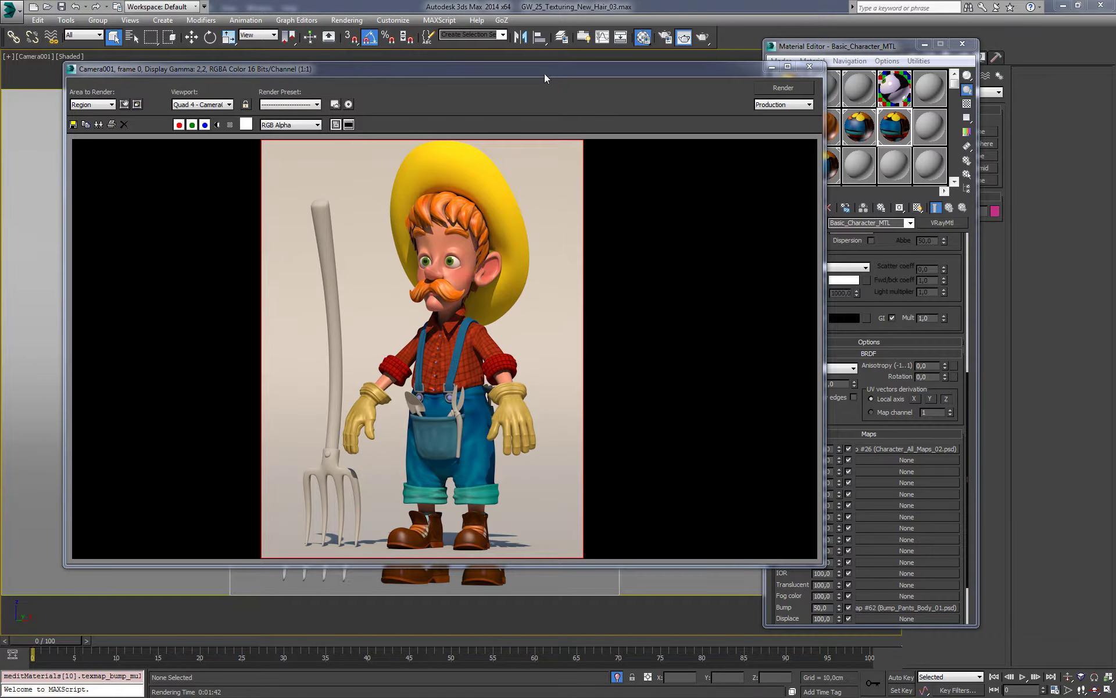
{"action": "left_click_drag", "start_coordinate": [544, 74], "coordinate": [533, 74]}
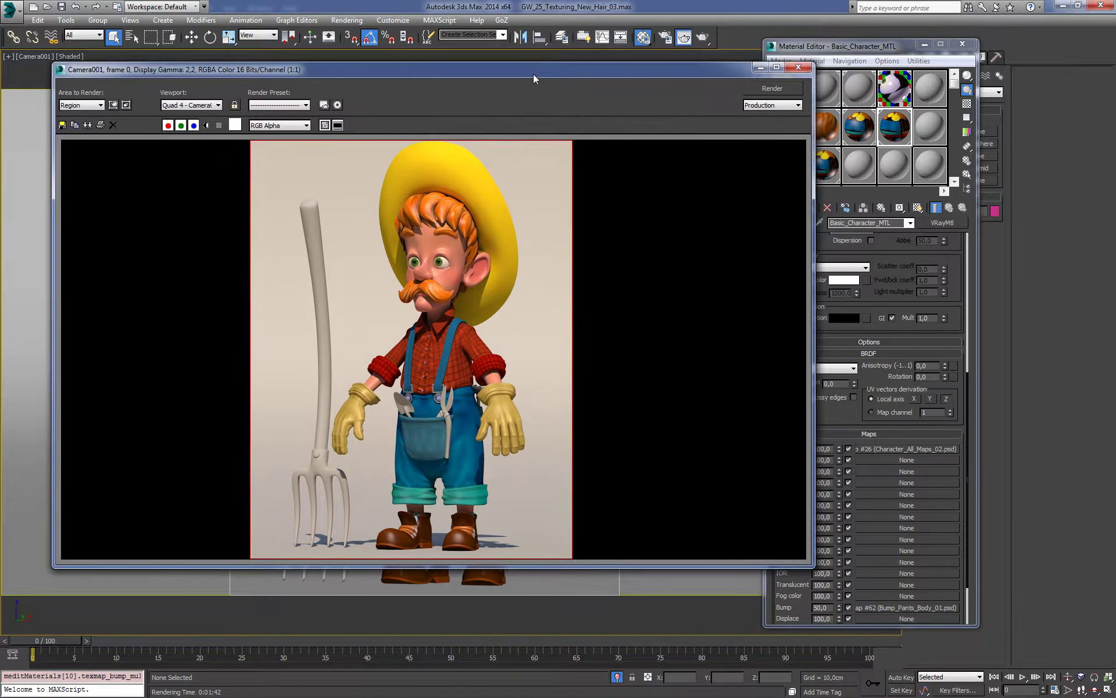
{"action": "left_click", "coordinate": [799, 66]}
{"action": "left_click", "coordinate": [823, 165]}
{"action": "left_click", "coordinate": [818, 223]}
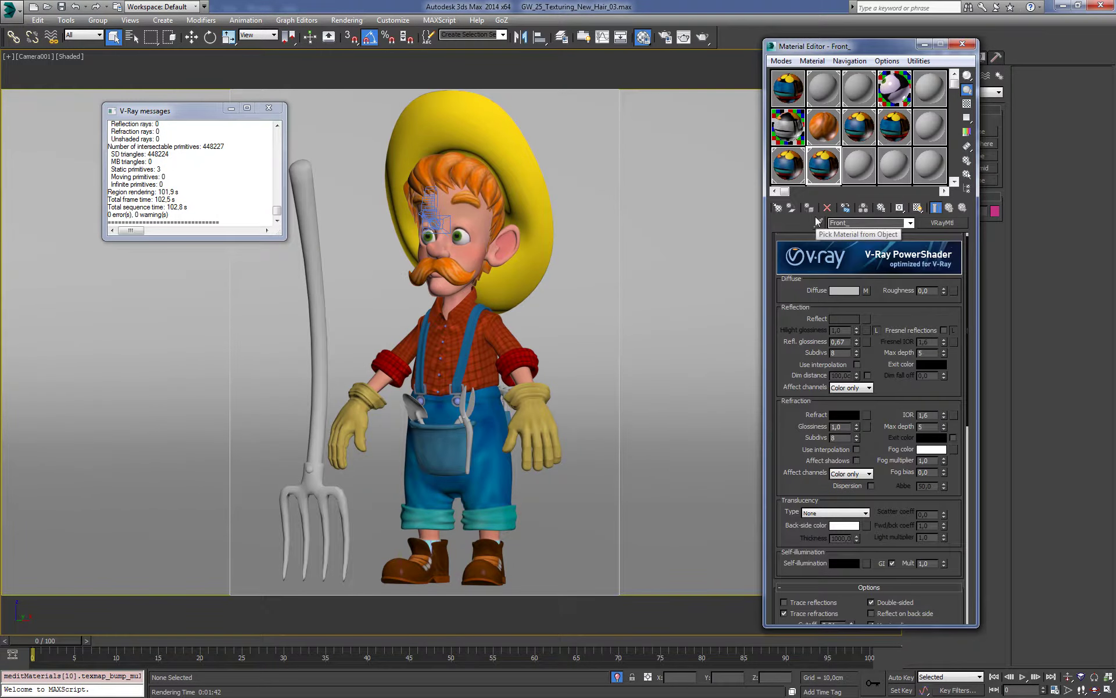
Step: Pick the Boots material from the model and switch its bump Map #48 to Bump_Pants_Body_01.psd
{"action": "left_click", "coordinate": [476, 561]}
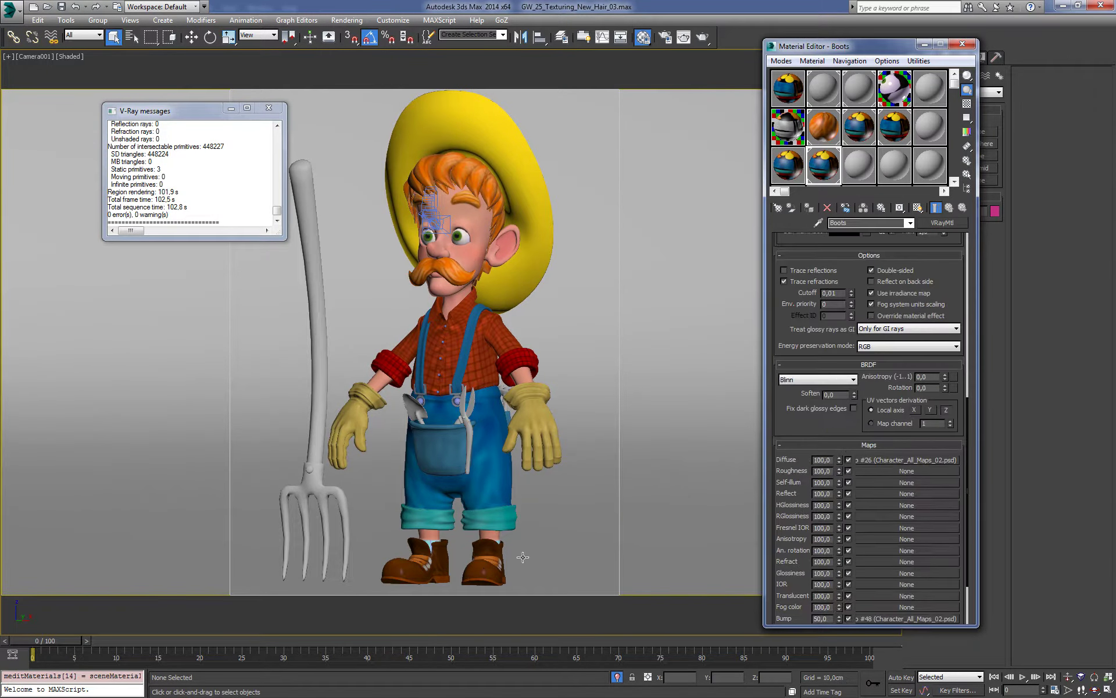
{"action": "left_click_drag", "start_coordinate": [851, 429], "coordinate": [852, 351]}
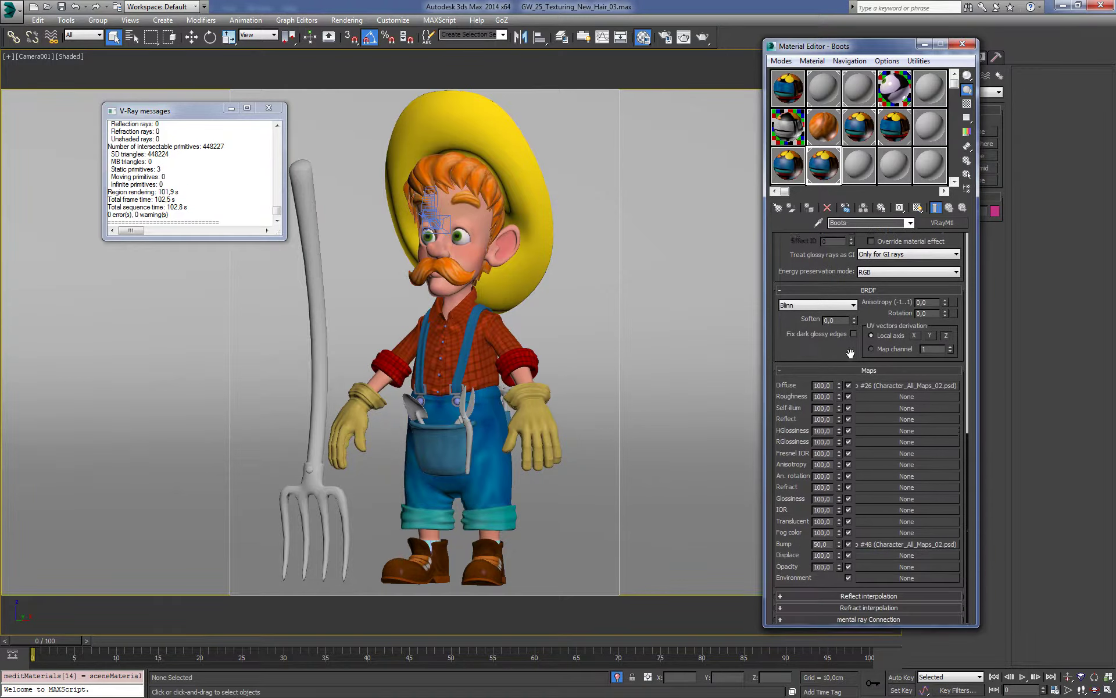
{"action": "left_click", "coordinate": [882, 542]}
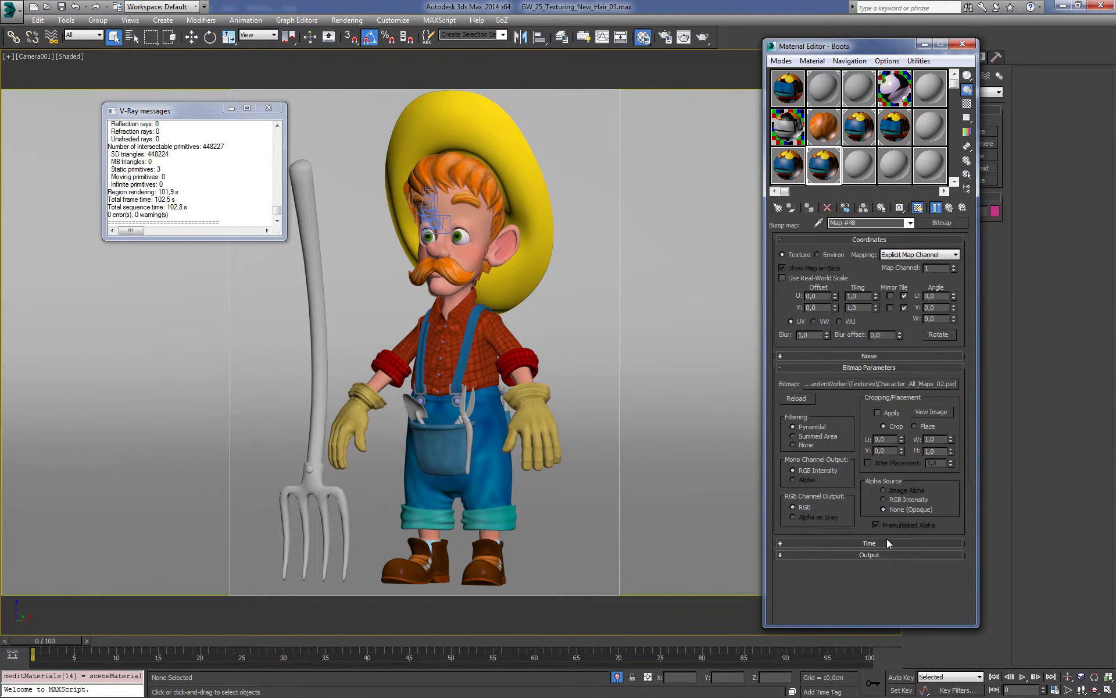
{"action": "left_click", "coordinate": [937, 385]}
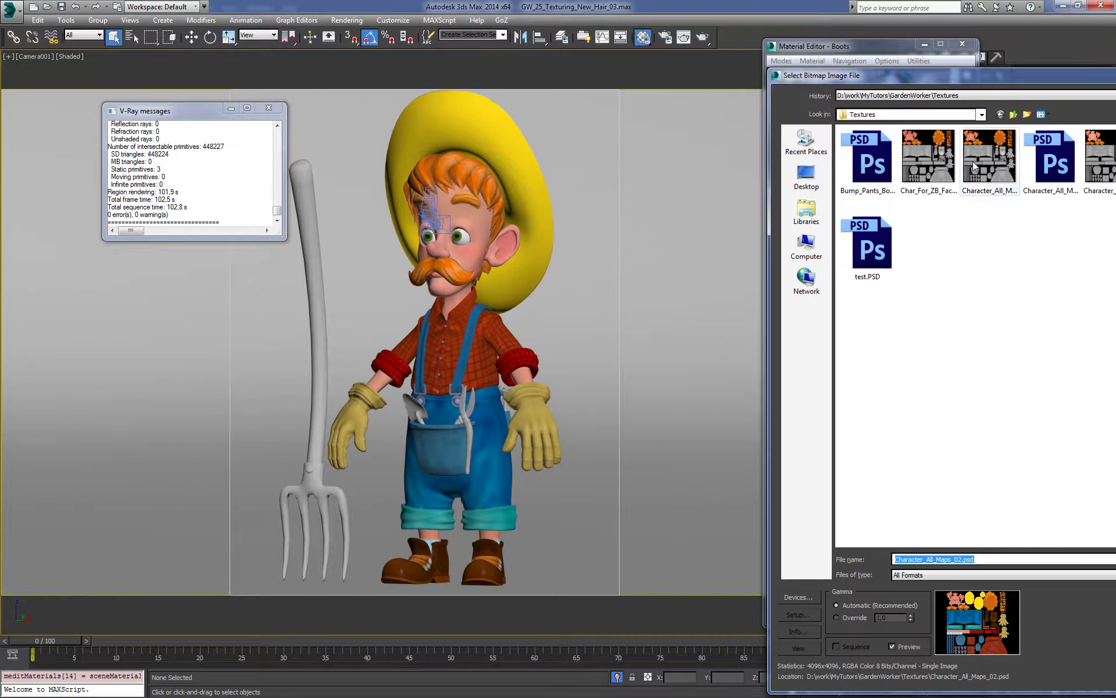
{"action": "left_click", "coordinate": [868, 159]}
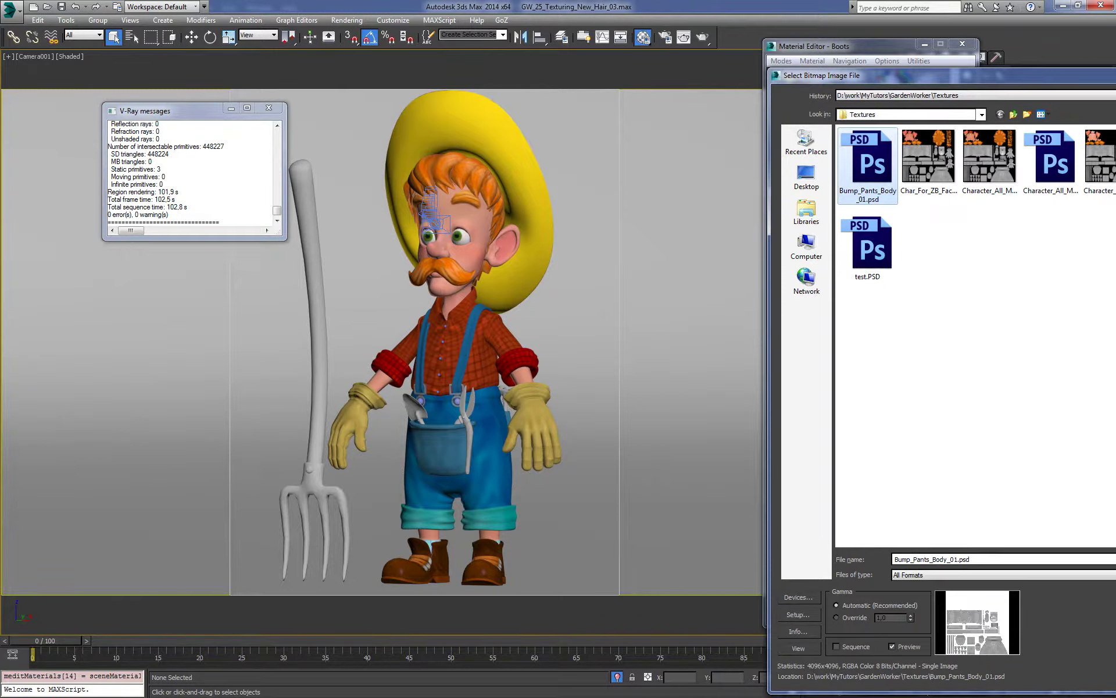
{"action": "left_click", "coordinate": [939, 435]}
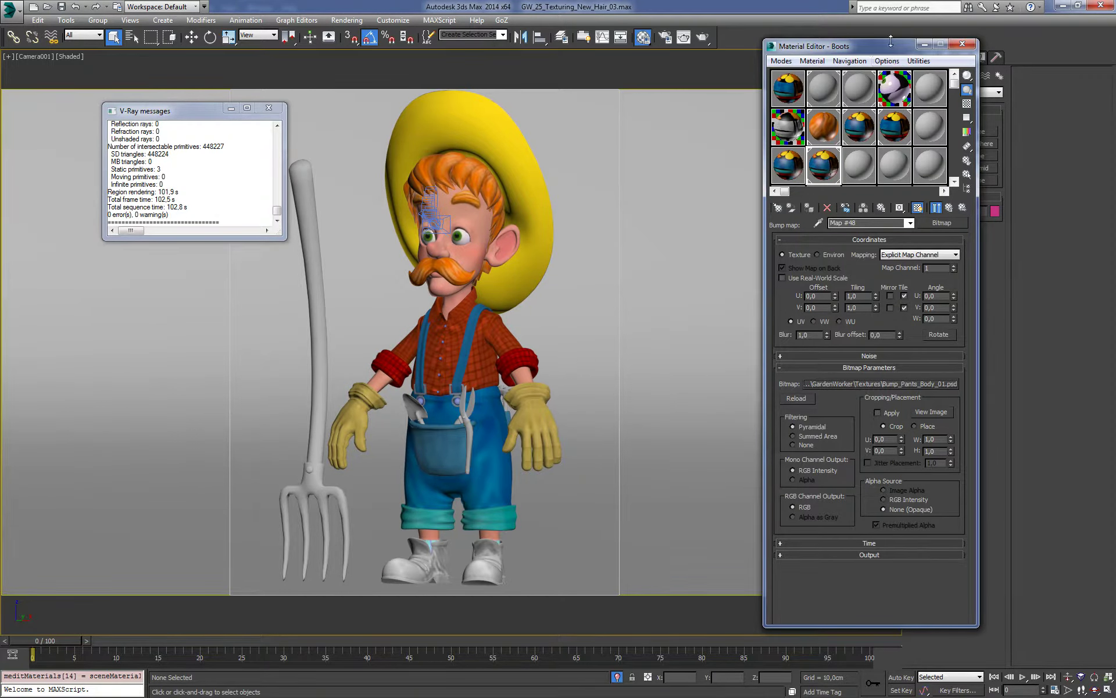
{"action": "left_click_drag", "start_coordinate": [902, 50], "coordinate": [858, 55]}
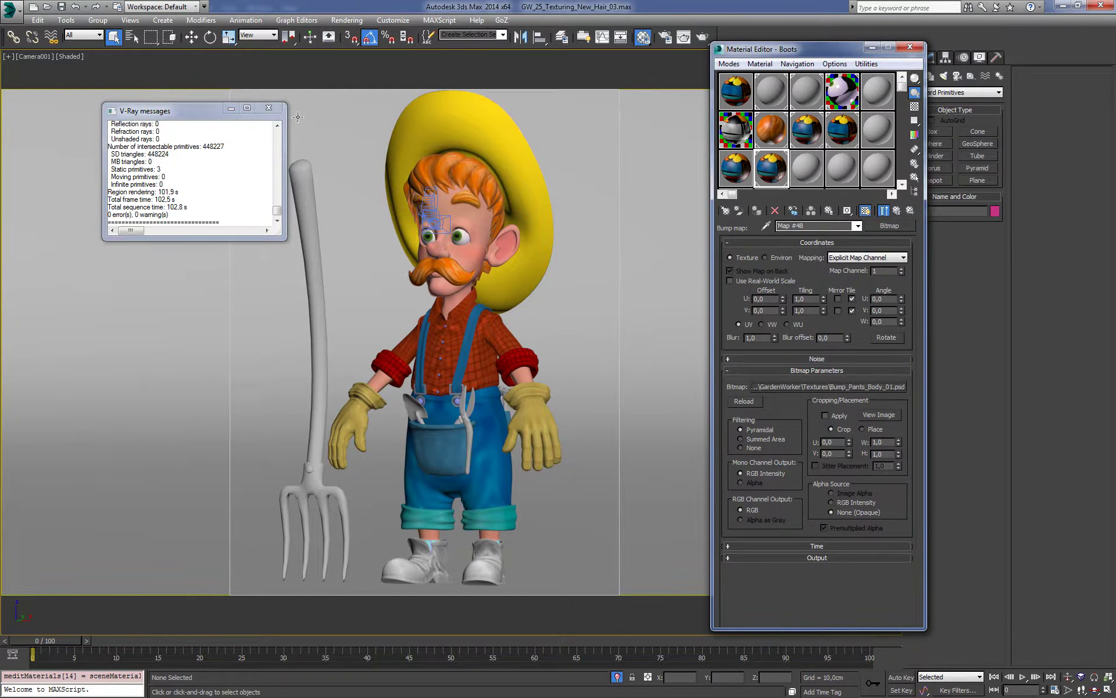
Step: Close the Material Editor and switch the viewport to shaded display
{"action": "left_click_drag", "start_coordinate": [816, 53], "coordinate": [832, 53]}
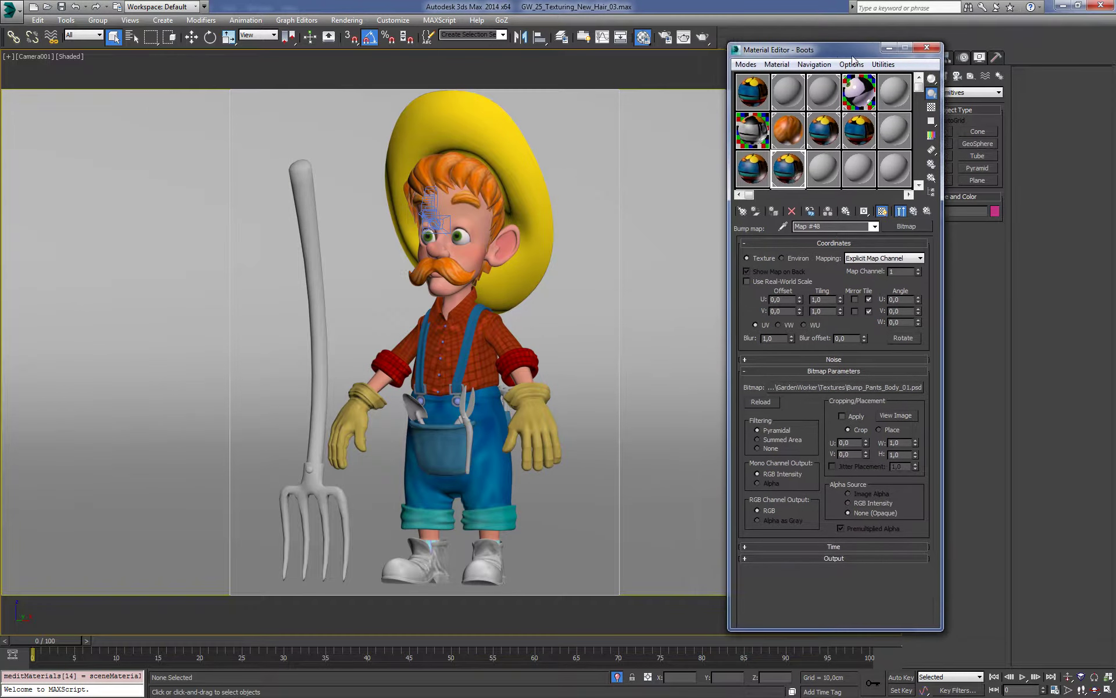
{"action": "left_click", "coordinate": [925, 47]}
{"action": "key", "text": "F3"}
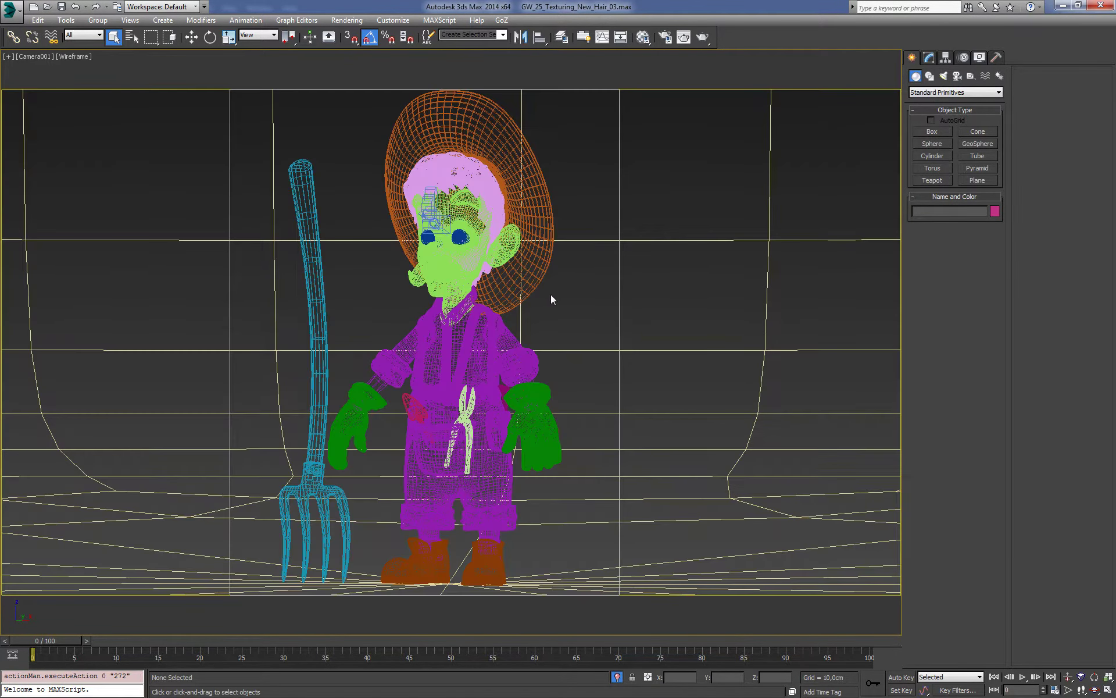
{"action": "key", "text": "F3"}
{"action": "key", "text": "F4"}
{"action": "key", "text": "F4"}
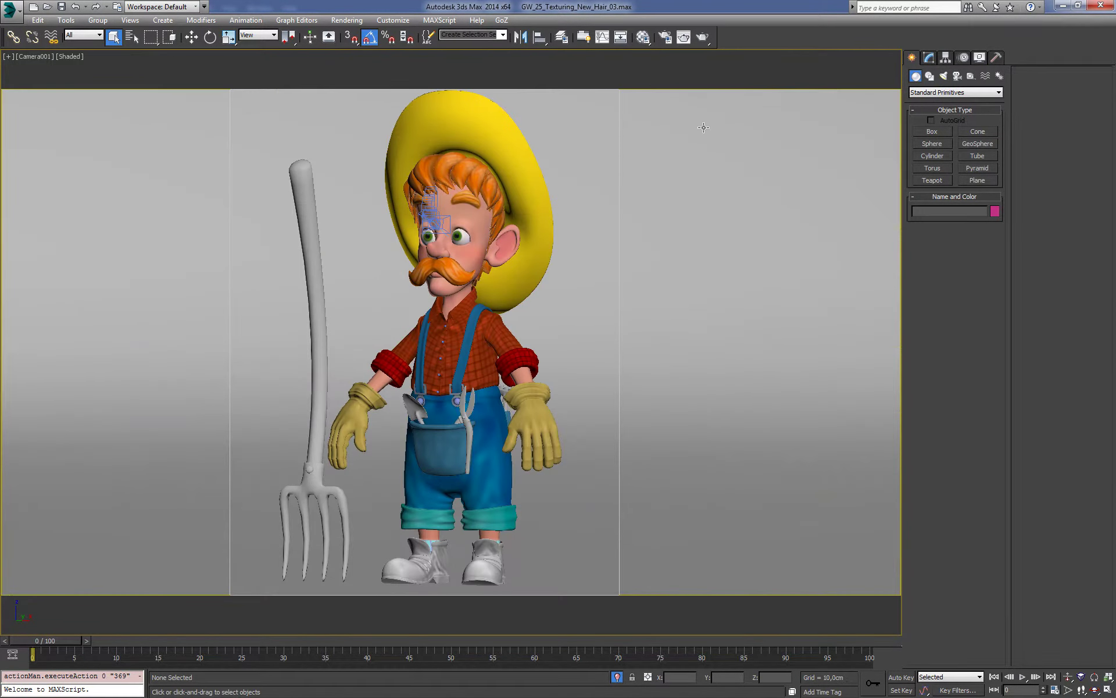
Step: Show the Boots material's texture in the viewport, save the scene, and render it
{"action": "left_click", "coordinate": [643, 37]}
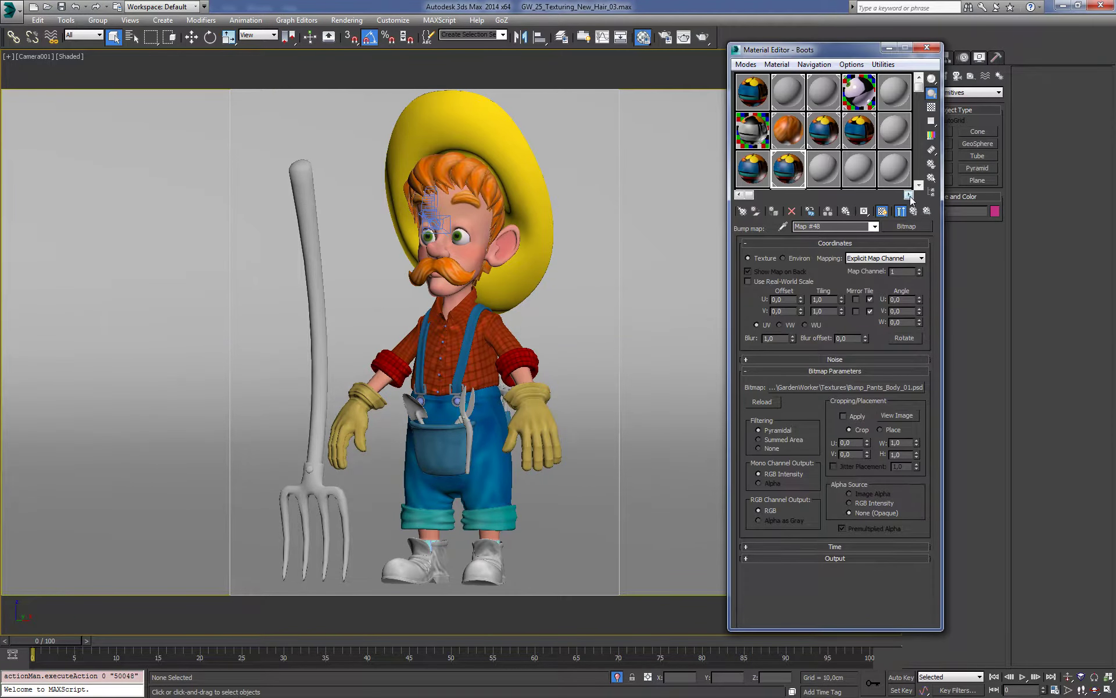
{"action": "left_click", "coordinate": [913, 211]}
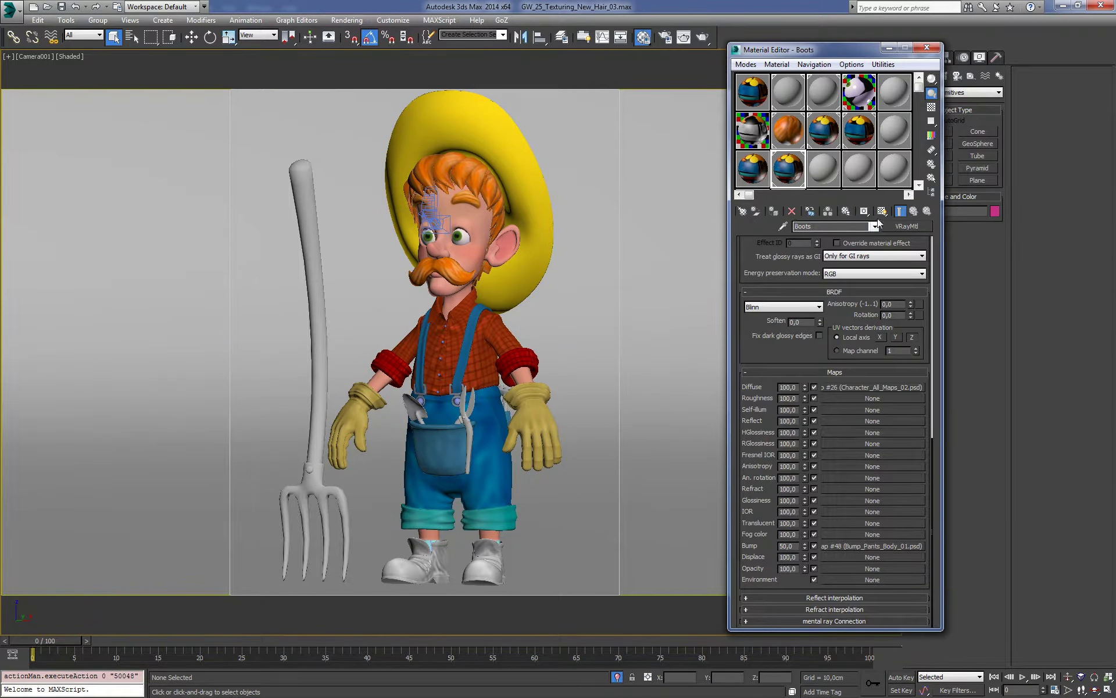
{"action": "left_click", "coordinate": [882, 211]}
{"action": "left_click", "coordinate": [928, 47]}
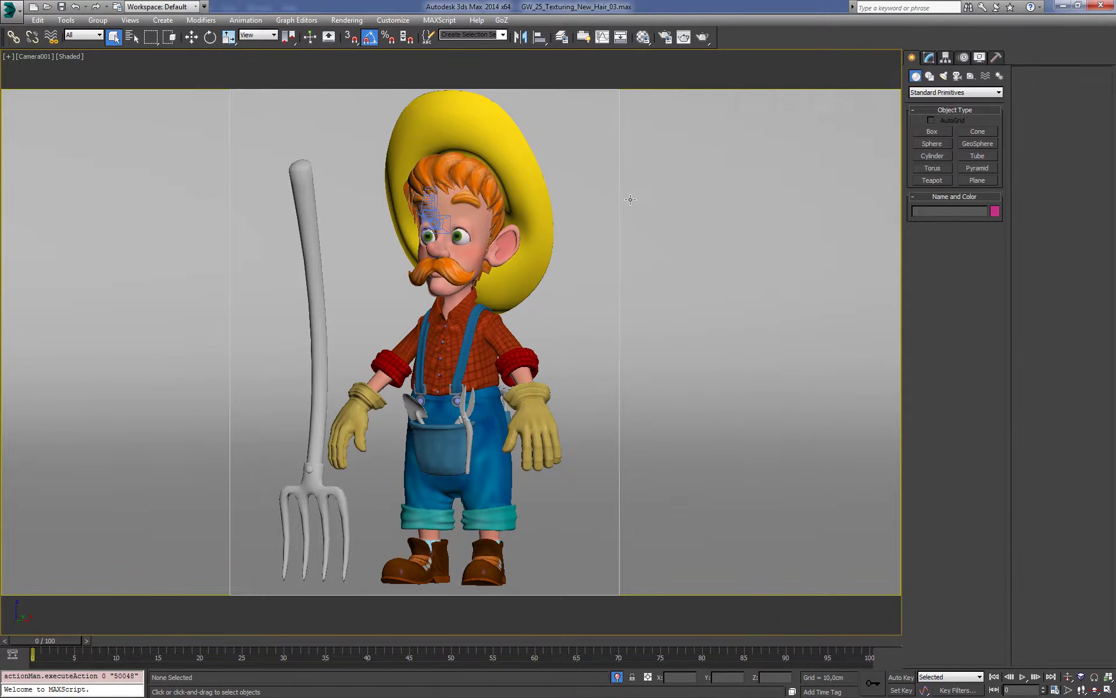
{"action": "middle_click_drag", "start_coordinate": [574, 224], "coordinate": [574, 224]}
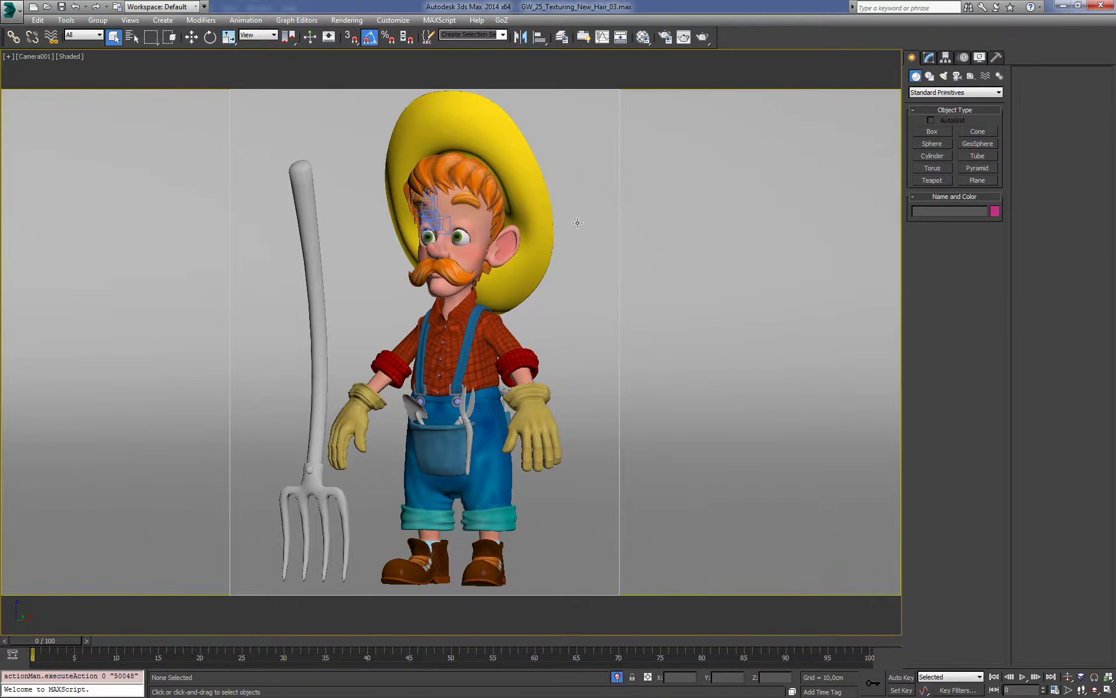
{"action": "key", "text": "ctrl+s"}
{"action": "left_click", "coordinate": [684, 37]}
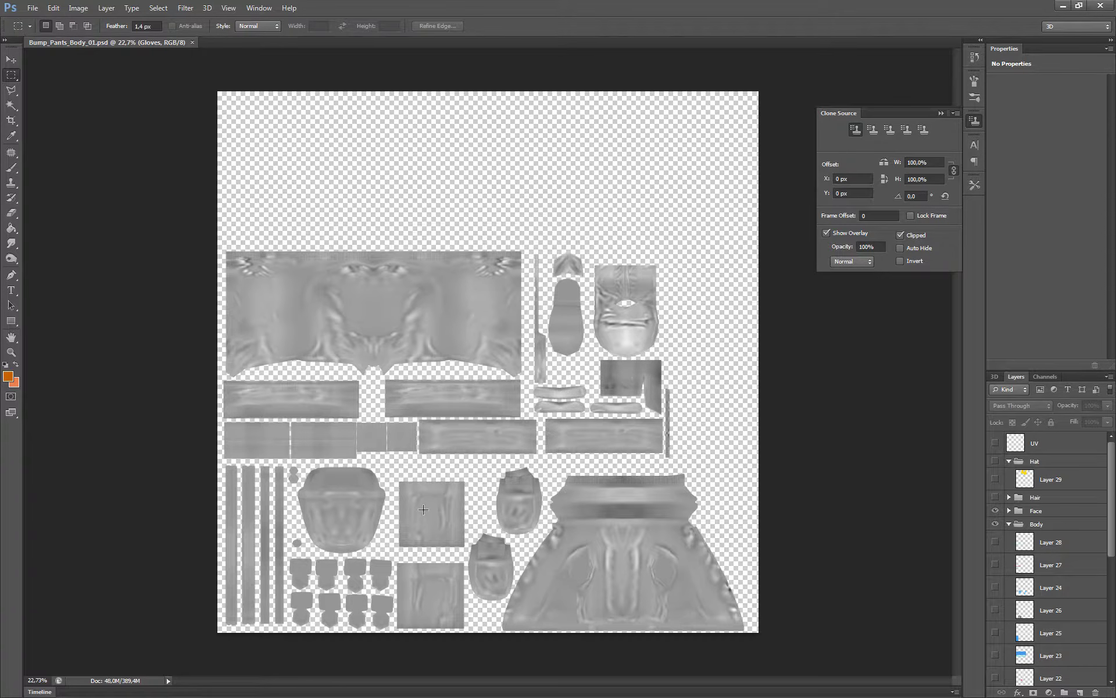
Step: Scroll through the Layers panel of Bump_Pants_Body_01.psd to find the displacement layers
{"action": "scroll", "coordinate": [1026, 523], "scroll_direction": "down", "scroll_amount": 3}
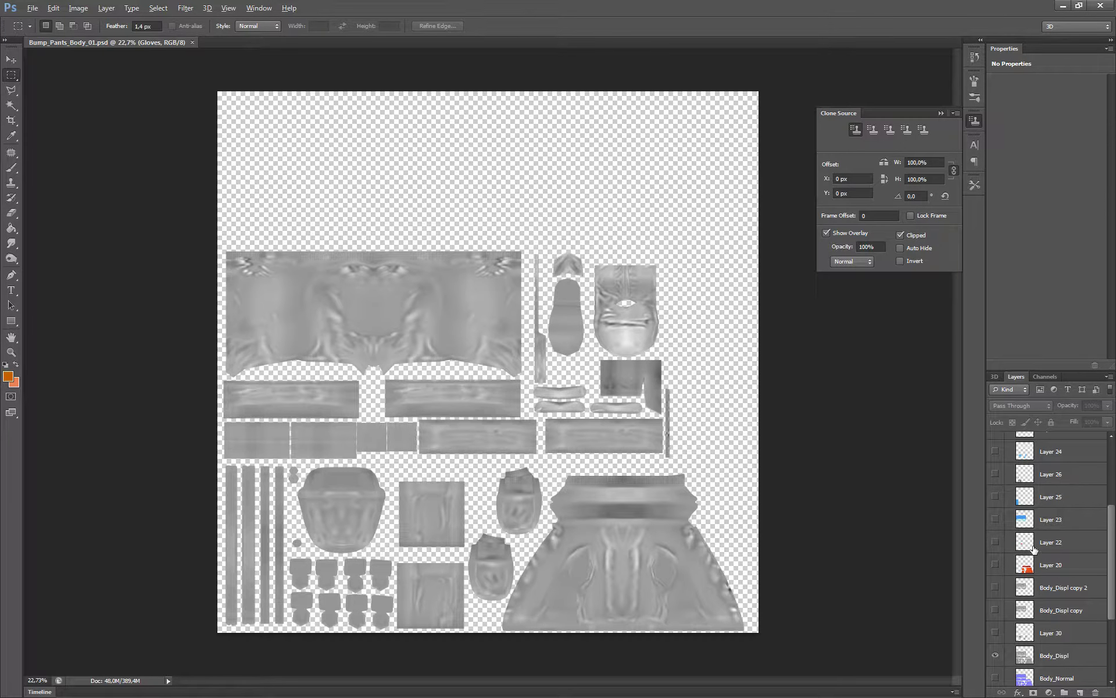
{"action": "key", "text": "alt"}
{"action": "scroll", "coordinate": [1023, 568], "scroll_direction": "up", "scroll_amount": 2}
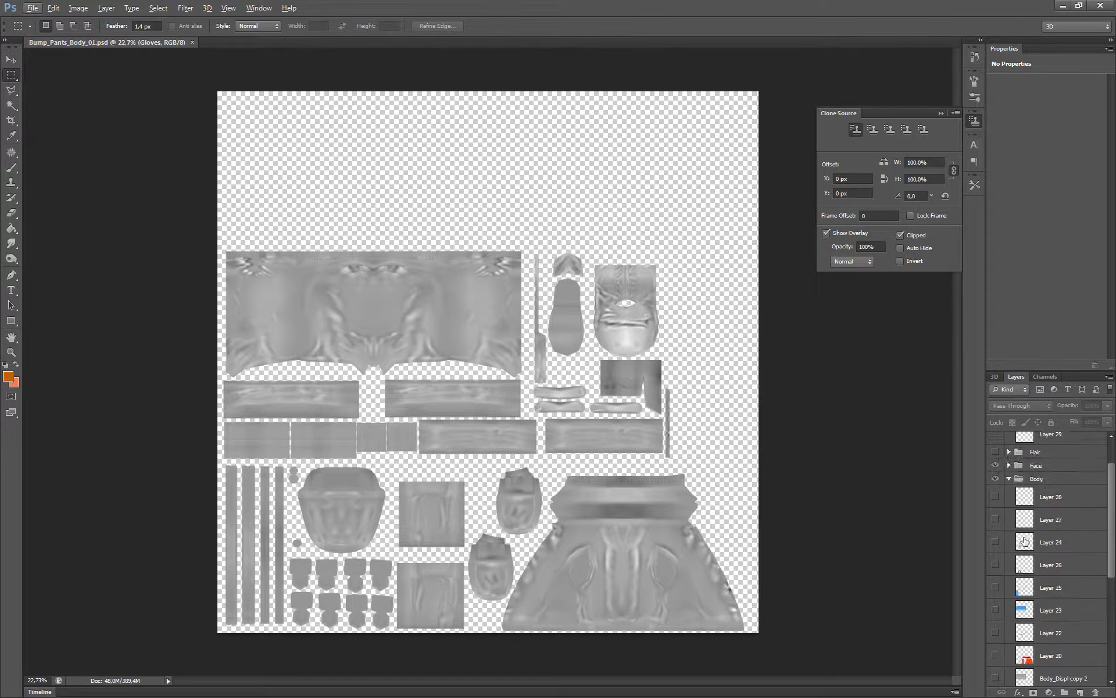
{"action": "scroll", "coordinate": [1024, 519], "scroll_direction": "up", "scroll_amount": 1}
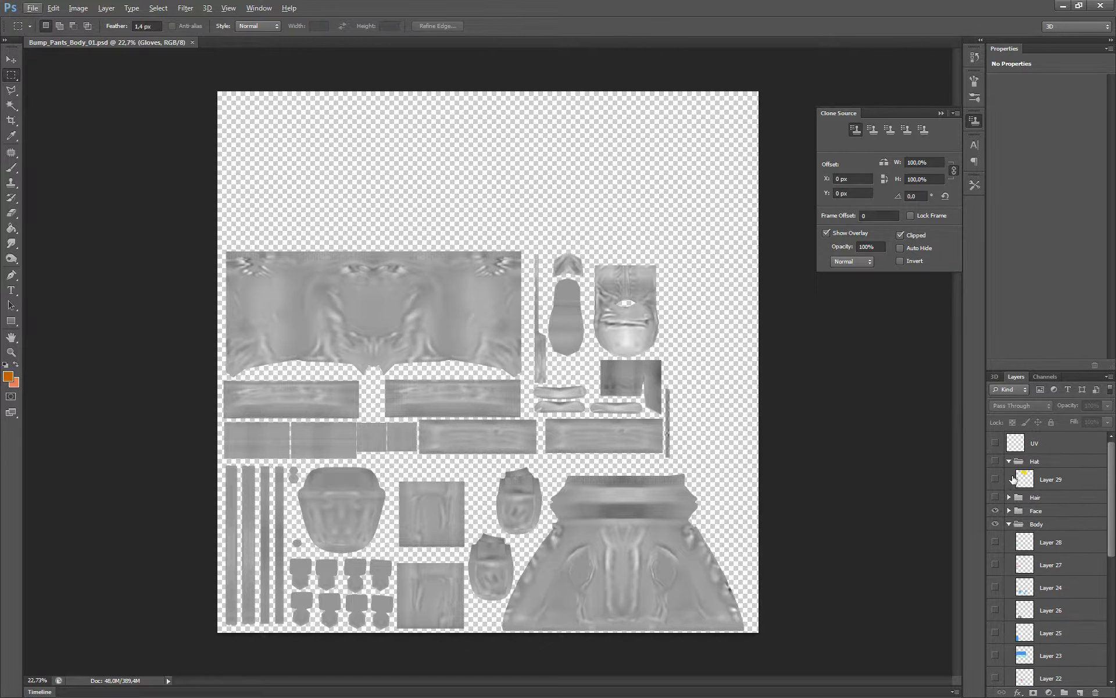
{"action": "scroll", "coordinate": [1017, 489], "scroll_direction": "down", "scroll_amount": 2}
{"action": "scroll", "coordinate": [1029, 500], "scroll_direction": "down", "scroll_amount": 2}
{"action": "scroll", "coordinate": [1030, 502], "scroll_direction": "up", "scroll_amount": 1}
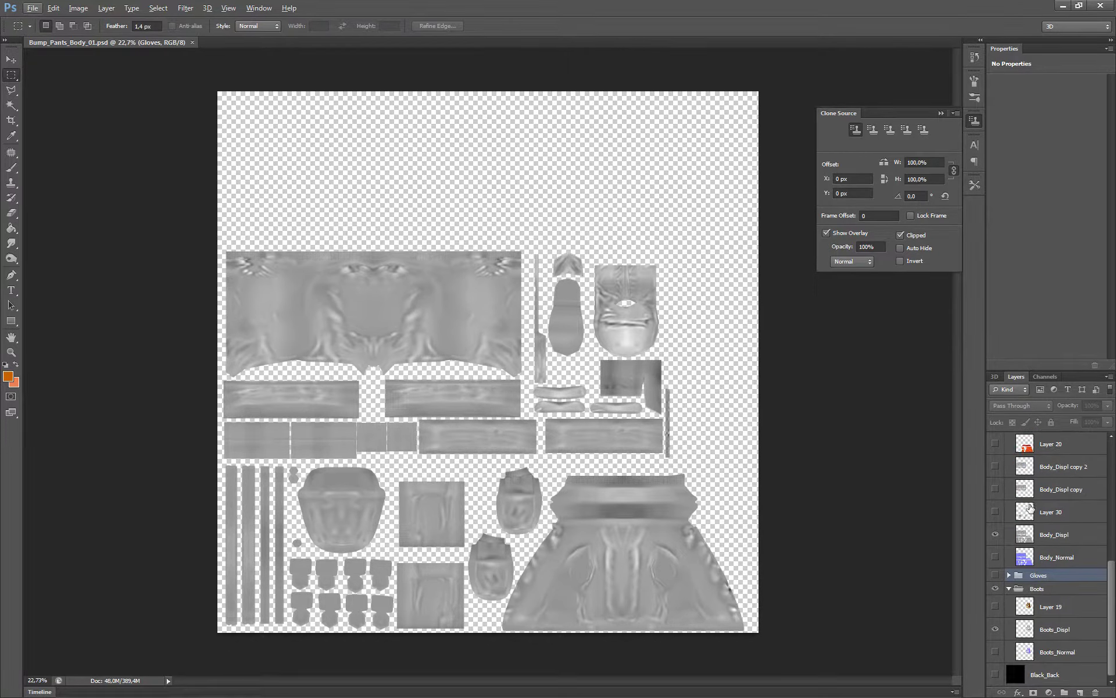
{"action": "scroll", "coordinate": [1031, 506], "scroll_direction": "up", "scroll_amount": 2}
{"action": "scroll", "coordinate": [1029, 512], "scroll_direction": "down", "scroll_amount": 1}
{"action": "scroll", "coordinate": [1026, 552], "scroll_direction": "down", "scroll_amount": 2}
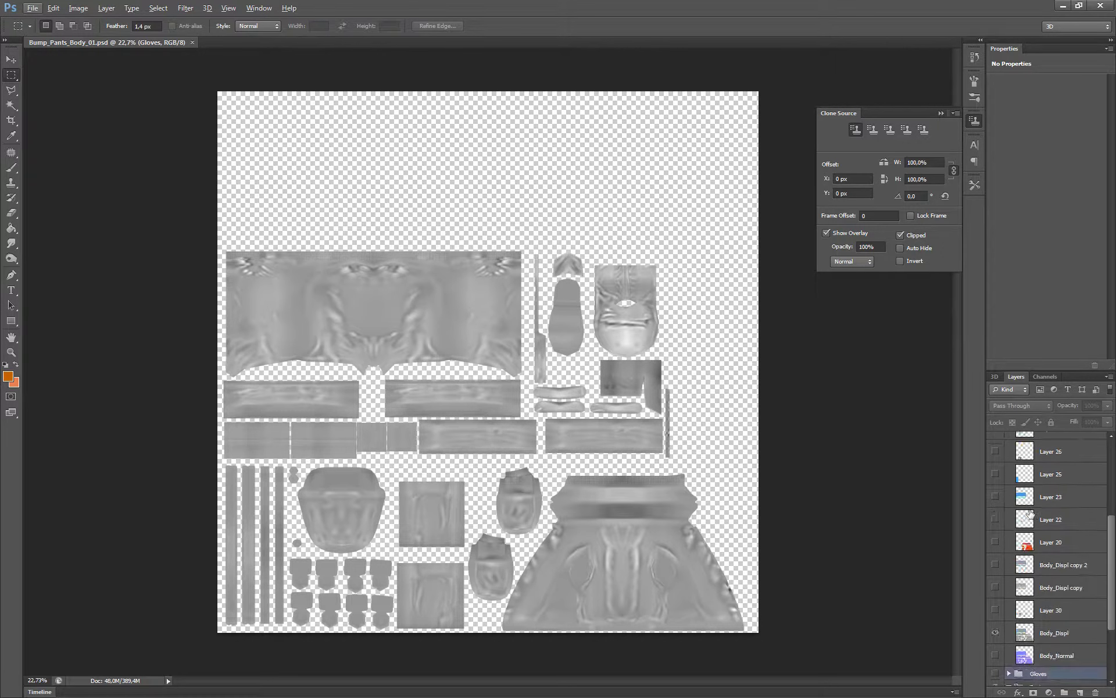
{"action": "scroll", "coordinate": [1022, 598], "scroll_direction": "down", "scroll_amount": 1}
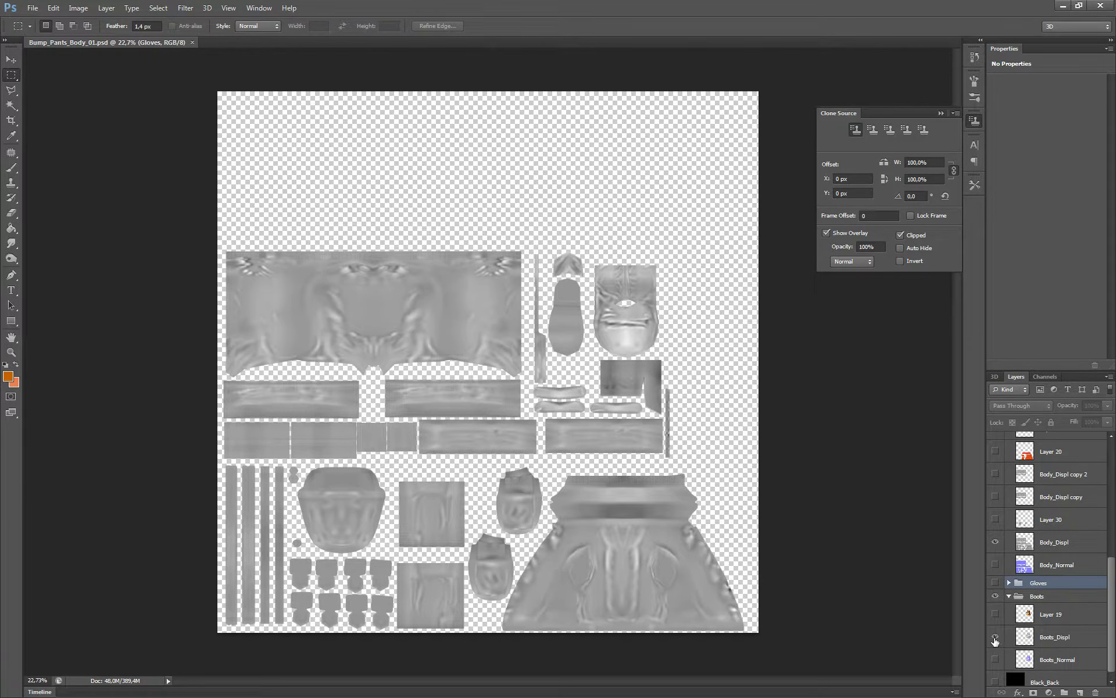
Step: Hide the Body_Displ layer so only the boots displacement pieces stay visible
{"action": "left_click", "coordinate": [996, 637], "text": "alt"}
{"action": "left_click", "coordinate": [995, 636], "text": "alt"}
{"action": "left_click", "coordinate": [995, 542], "text": "alt"}
{"action": "key", "text": "ctrl+z"}
{"action": "left_click", "coordinate": [995, 542]}
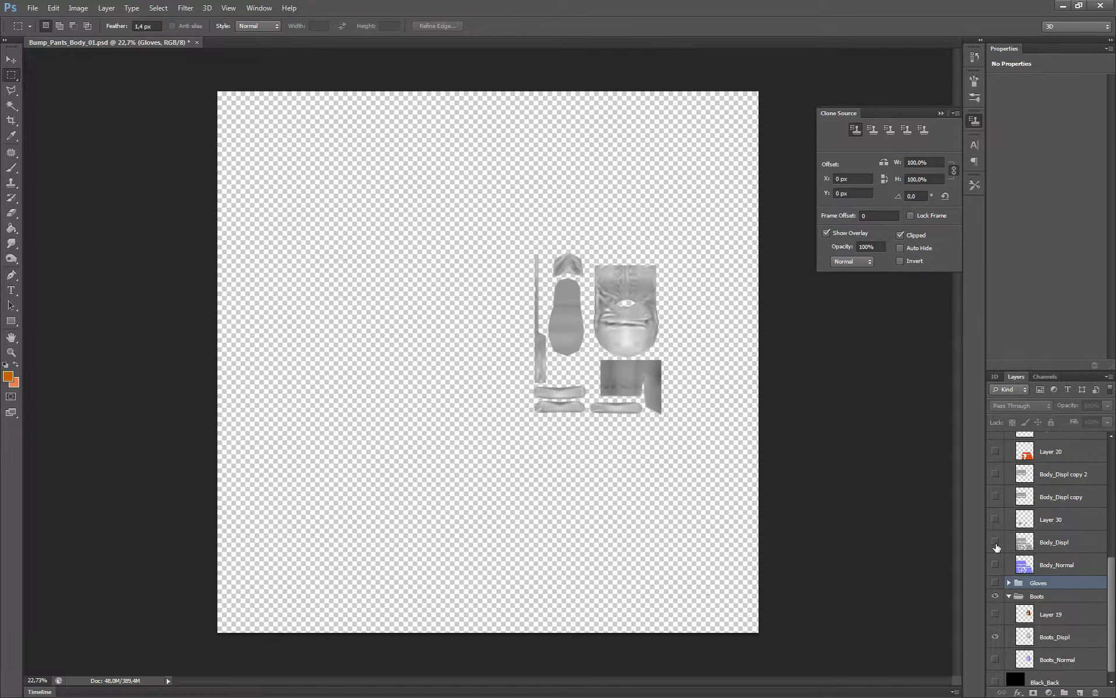
{"action": "left_click", "coordinate": [32, 8]}
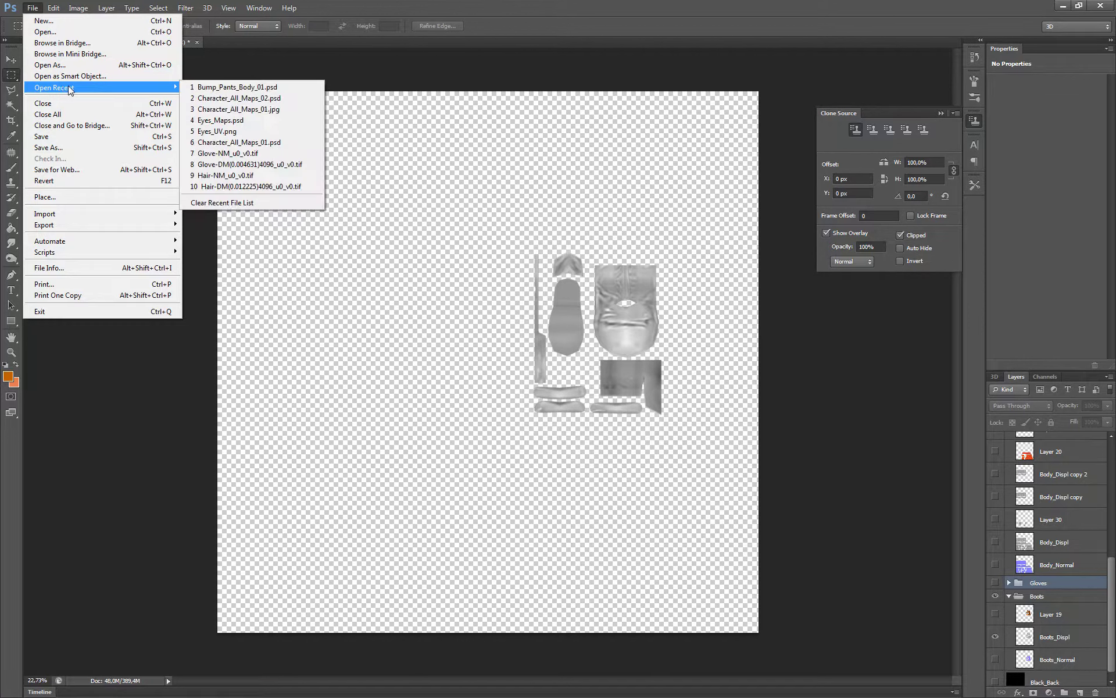
{"action": "mouse_move", "coordinate": [54, 87]}
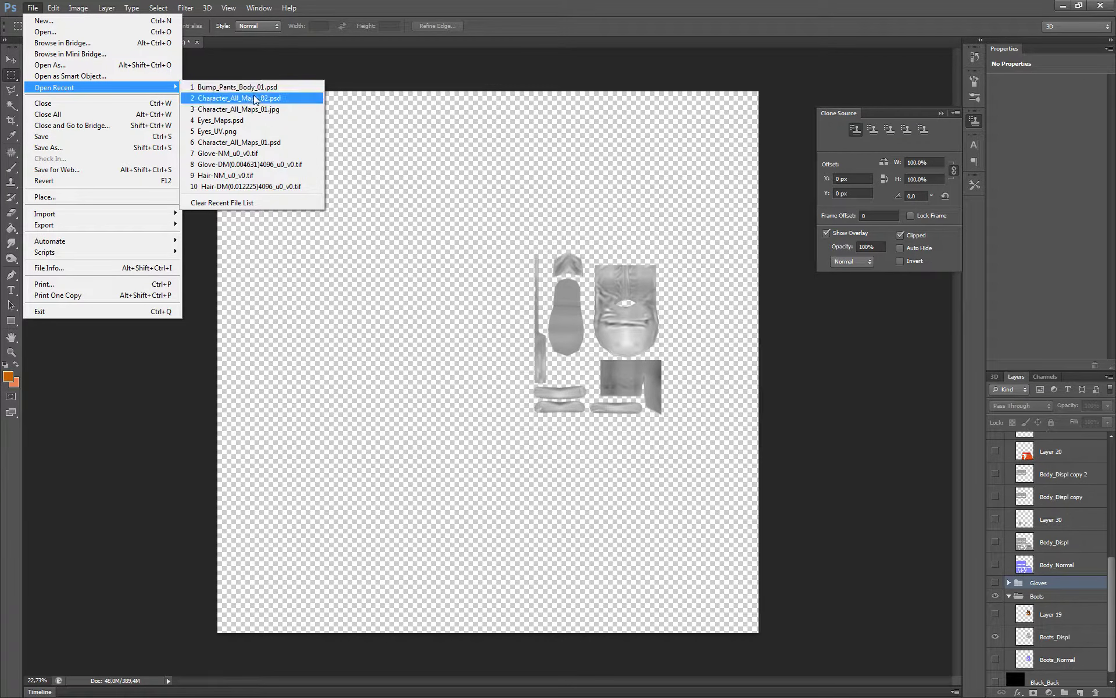
Step: Open Character_All_Maps_02.psd from recent files and zoom into the texture sheet
{"action": "left_click", "coordinate": [256, 98]}
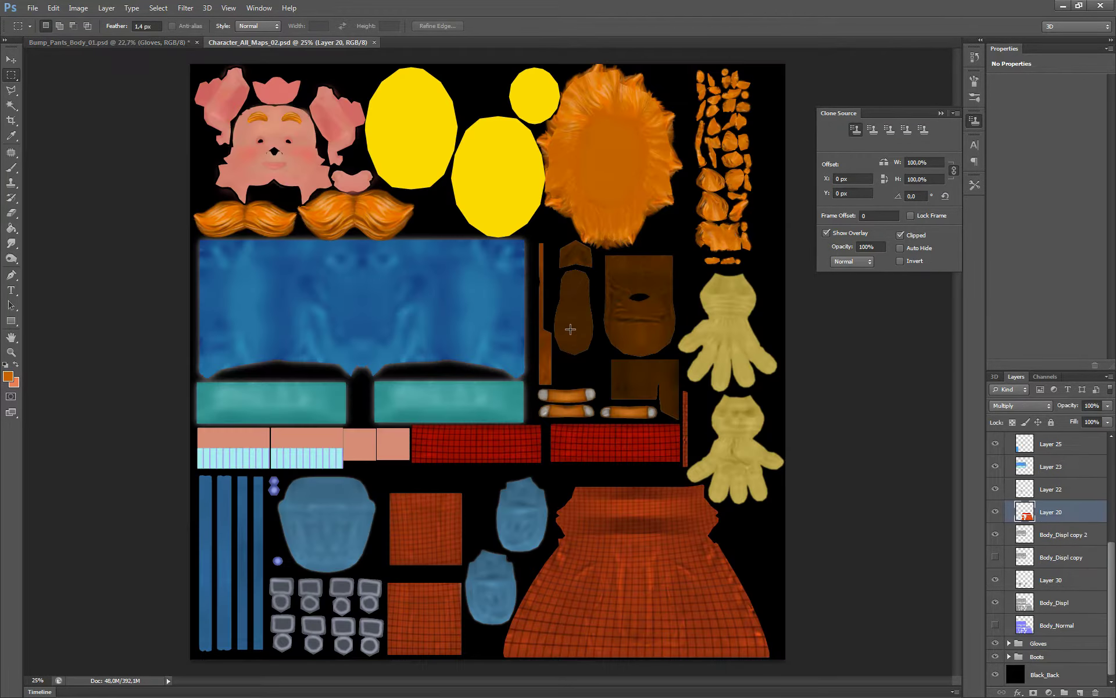
{"action": "scroll", "coordinate": [568, 525], "scroll_direction": "up", "scroll_amount": 2, "text": "alt"}
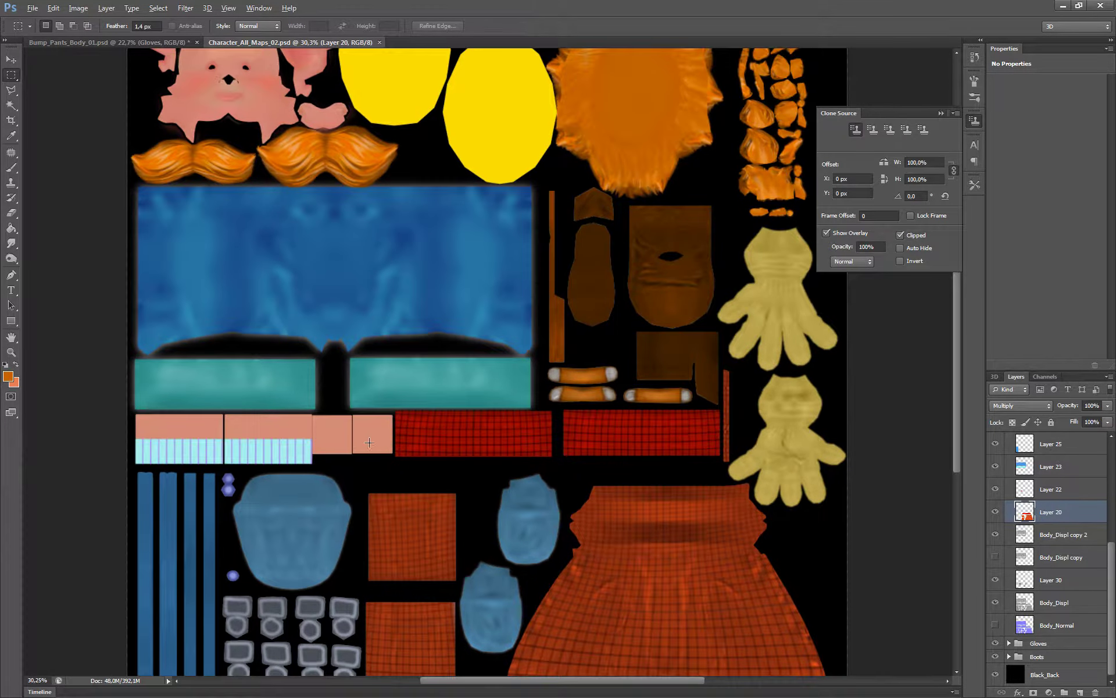
{"action": "scroll", "coordinate": [535, 494], "scroll_direction": "up", "scroll_amount": 3, "text": "alt"}
{"action": "mouse_move", "coordinate": [302, 577]}
{"action": "left_mouse_down"}
{"action": "mouse_move", "coordinate": [583, 371]}
{"action": "mouse_move", "coordinate": [559, 369]}
{"action": "left_mouse_up"}
{"action": "scroll", "coordinate": [558, 369], "scroll_direction": "up", "scroll_amount": 2, "text": "alt"}
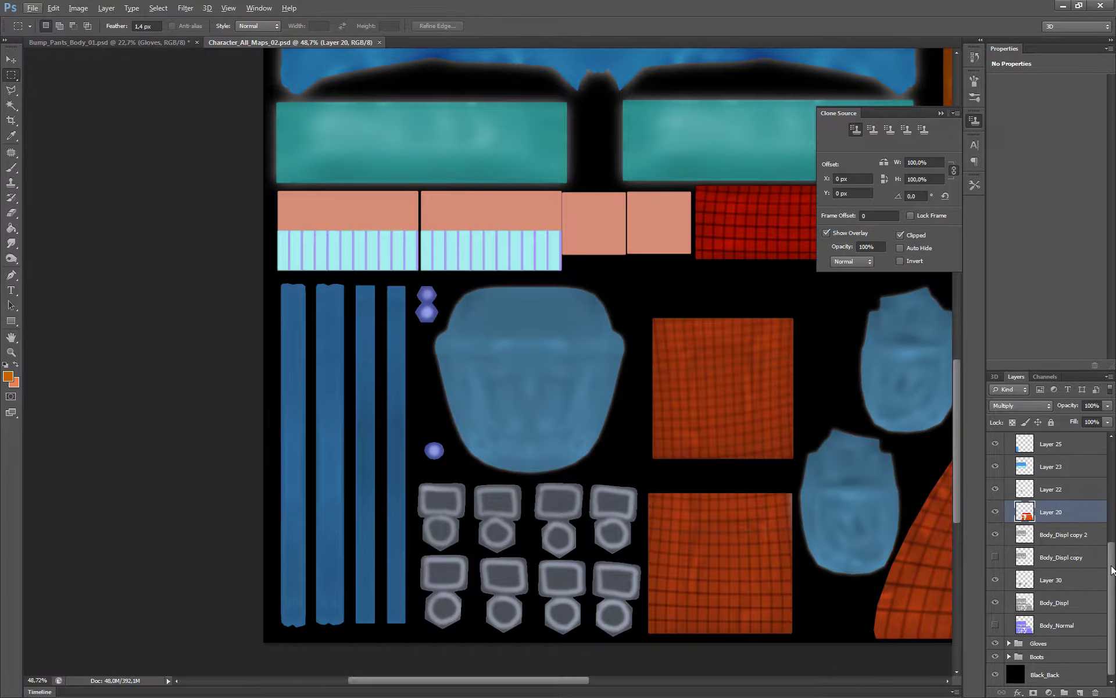
{"action": "scroll", "coordinate": [1112, 570], "scroll_direction": "up", "scroll_amount": 2}
{"action": "scroll", "coordinate": [1111, 570], "scroll_direction": "up", "scroll_amount": 2}
{"action": "scroll", "coordinate": [1112, 569], "scroll_direction": "up", "scroll_amount": 2}
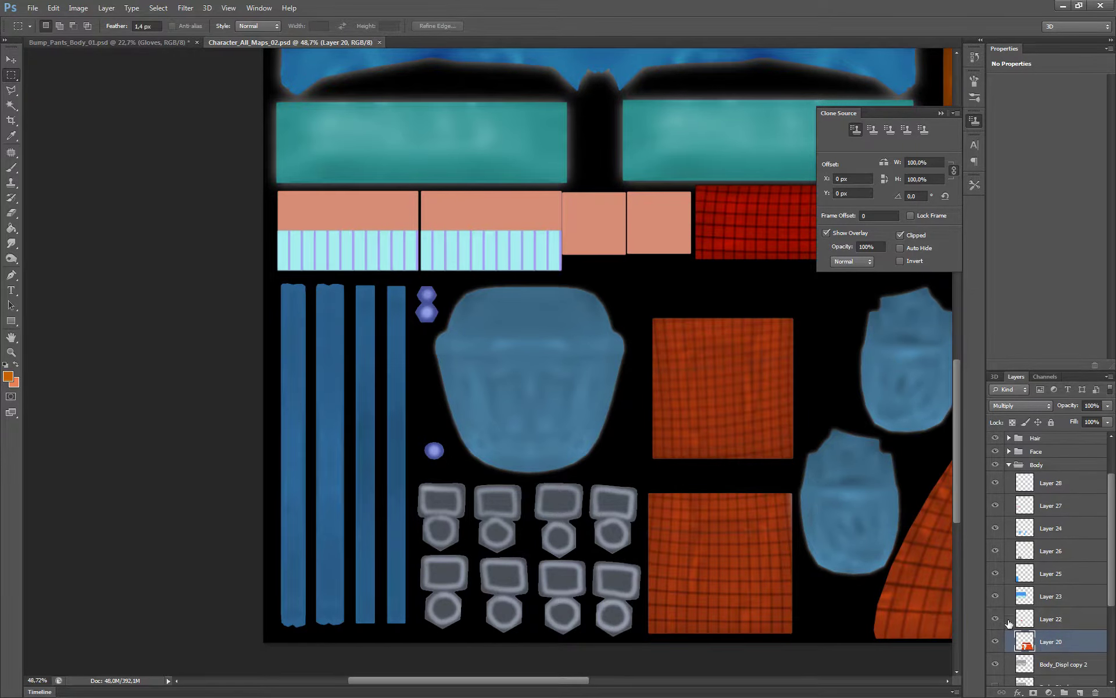
{"action": "scroll", "coordinate": [1009, 623], "scroll_direction": "down", "scroll_amount": 2}
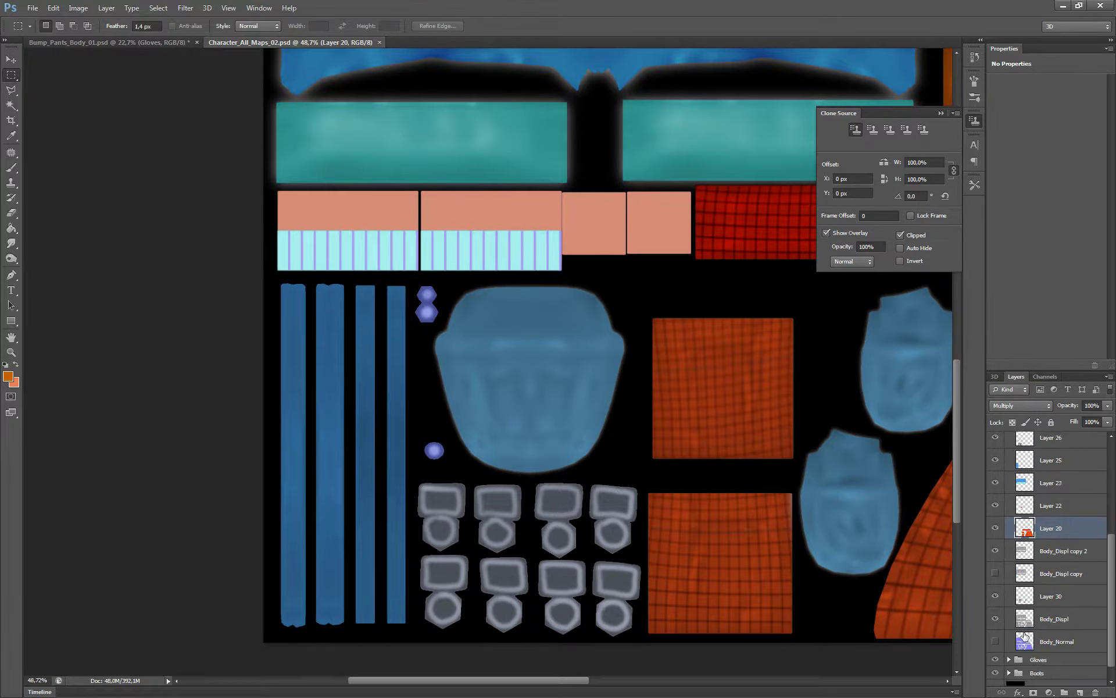
Step: Toggle Layer 22, Body_Displ copy and Layer 30 to compare their effects
{"action": "left_click", "coordinate": [995, 506]}
{"action": "left_click", "coordinate": [995, 506]}
{"action": "left_click", "coordinate": [996, 573]}
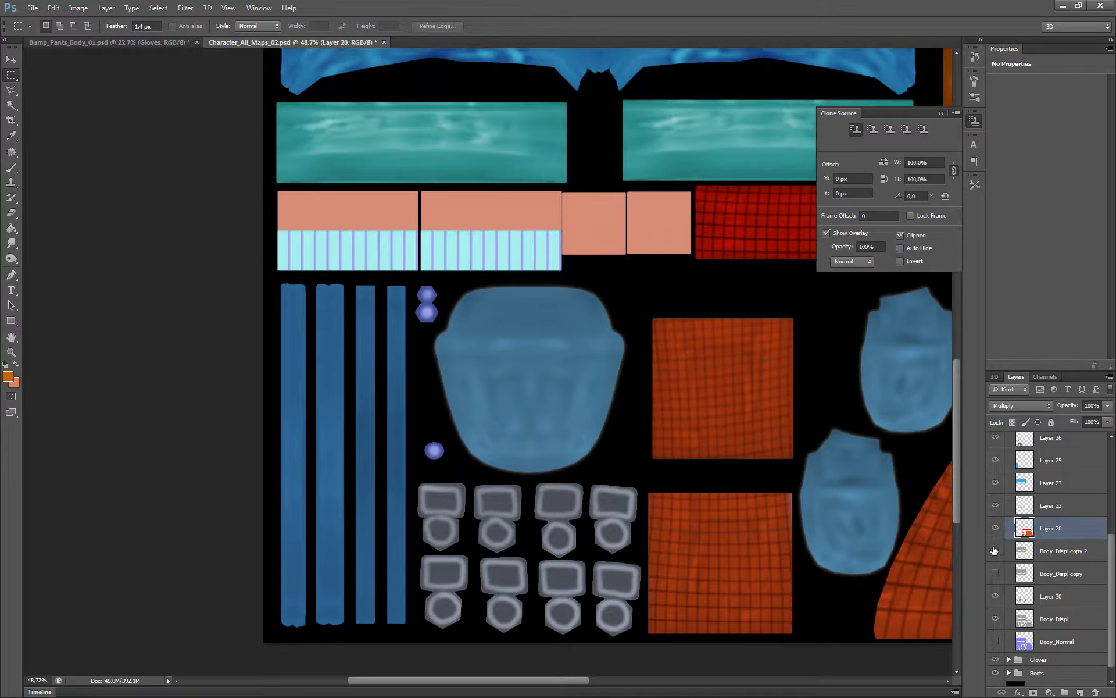
{"action": "left_click", "coordinate": [995, 596]}
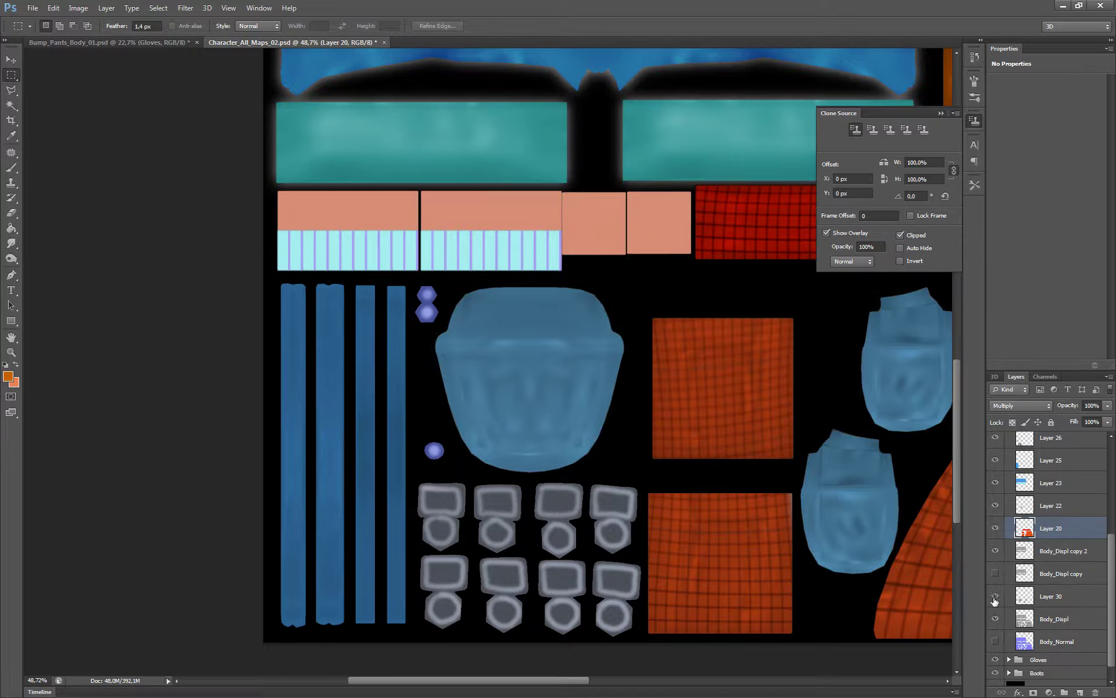
{"action": "left_click", "coordinate": [995, 597]}
{"action": "scroll", "coordinate": [634, 447], "scroll_direction": "up", "scroll_amount": 2, "text": "alt"}
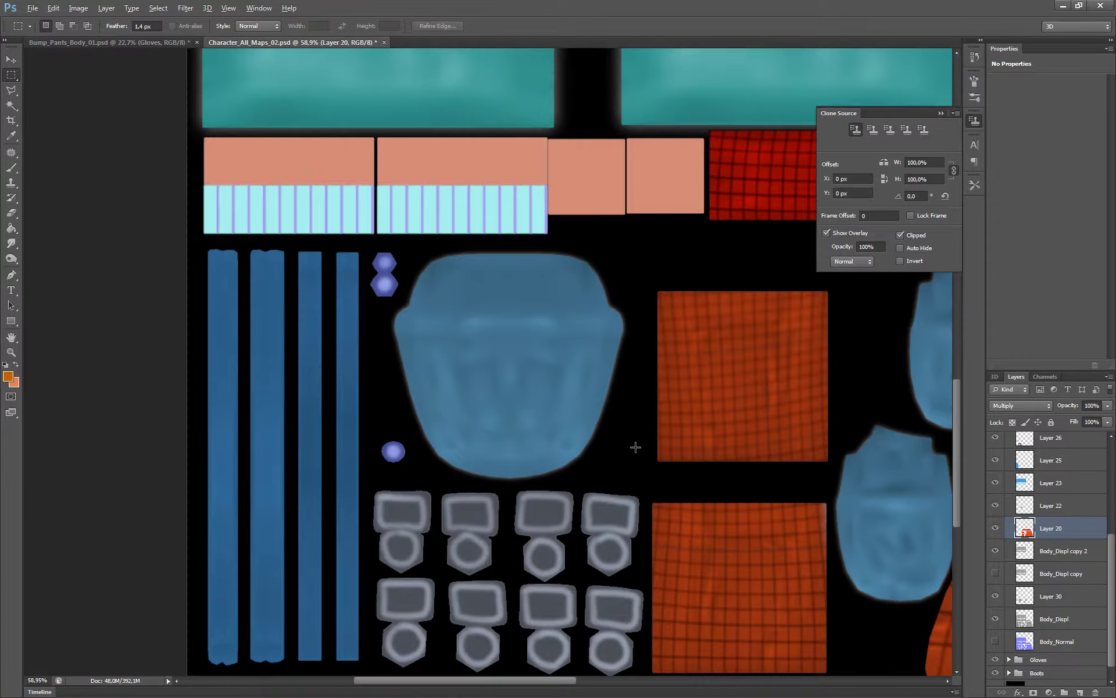
{"action": "scroll", "coordinate": [636, 447], "scroll_direction": "up", "scroll_amount": 1, "text": "alt"}
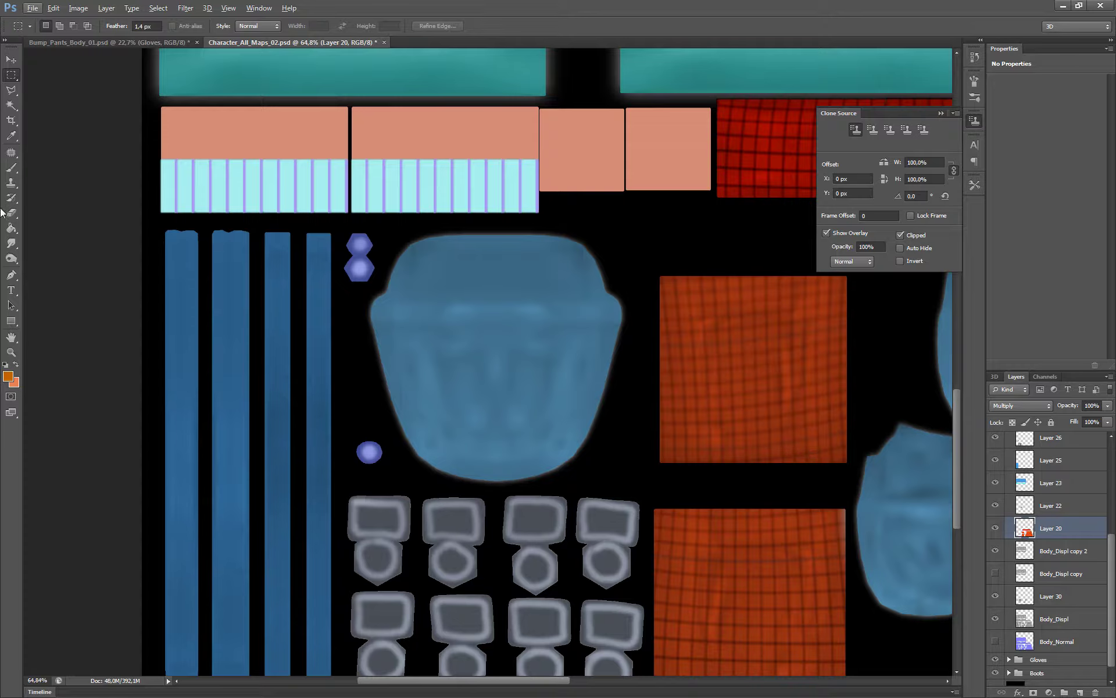
Step: Try the Blur tool at size 70, then settle on the Brush tool
{"action": "left_click_drag", "start_coordinate": [11, 243], "coordinate": [58, 242]}
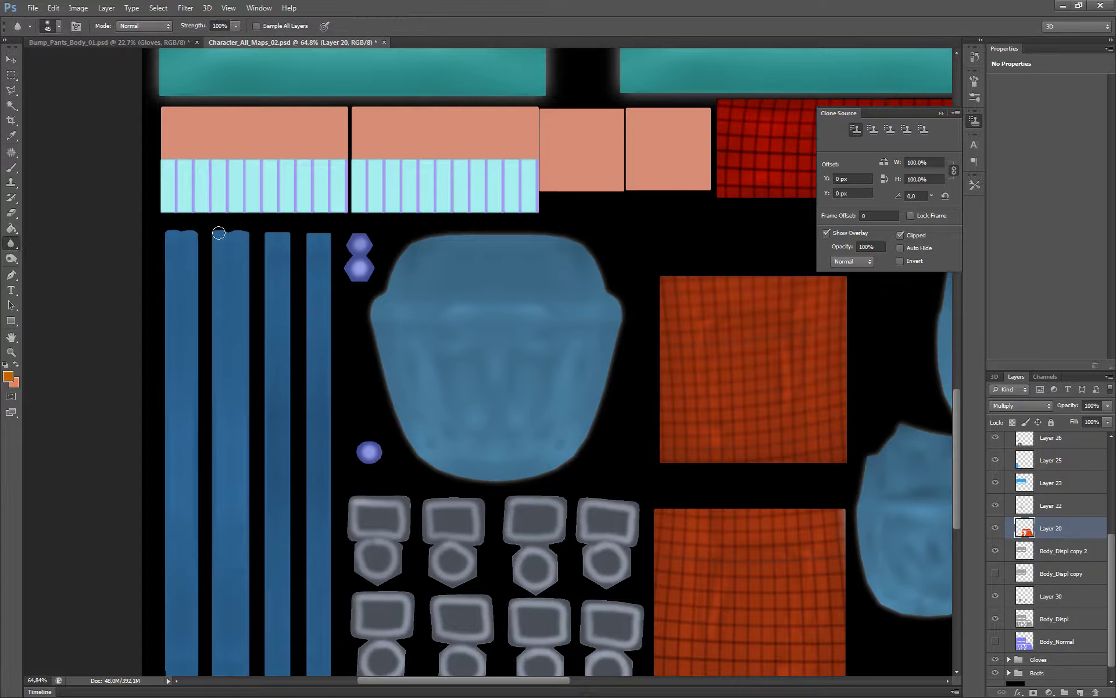
{"action": "key", "text": "bracketright"}
{"action": "key", "text": "bracketright"}
{"action": "key", "text": "bracketright"}
{"action": "left_click", "coordinate": [12, 182]}
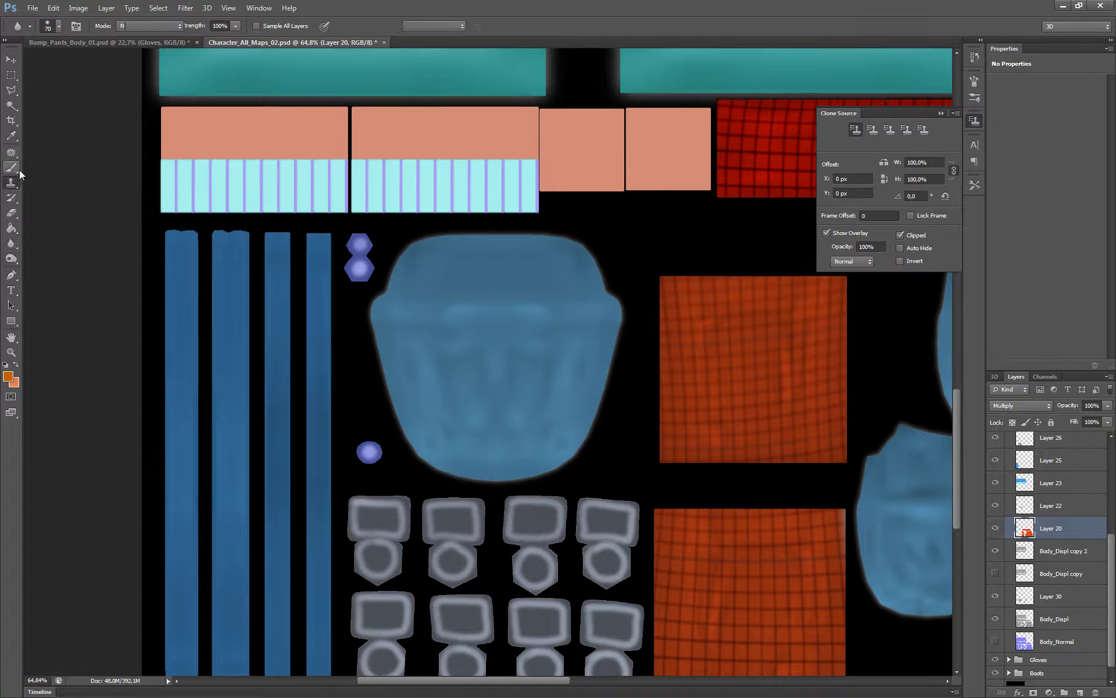
{"action": "left_click", "coordinate": [17, 168]}
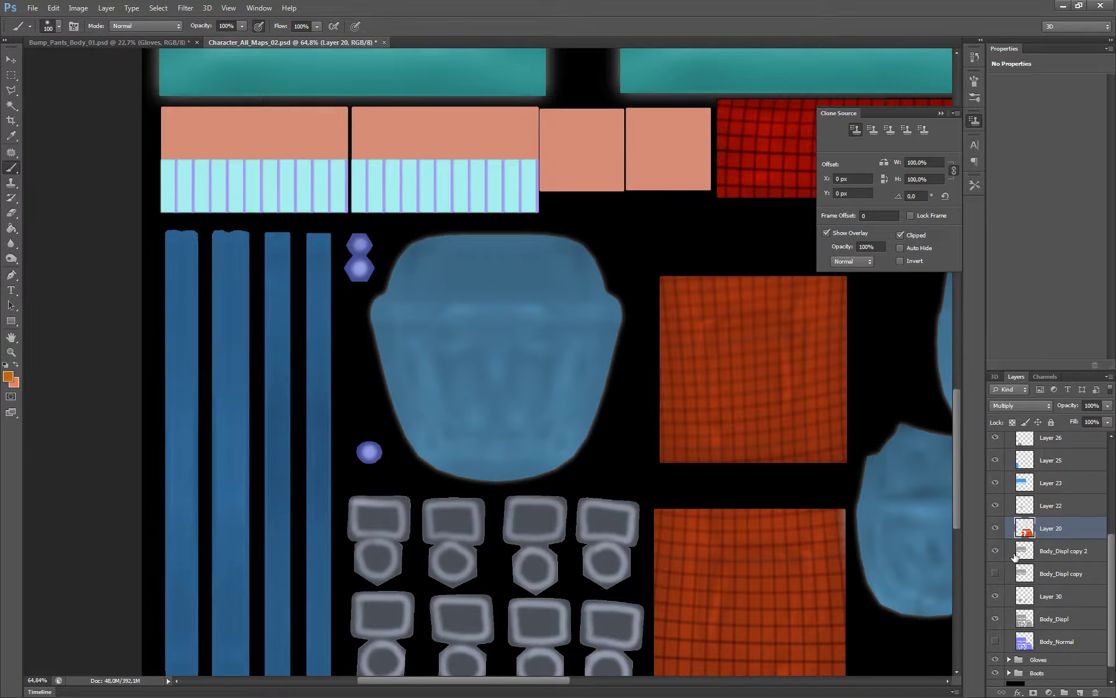
Step: Make Layer 30 active and show it on its own
{"action": "left_click", "coordinate": [1006, 552]}
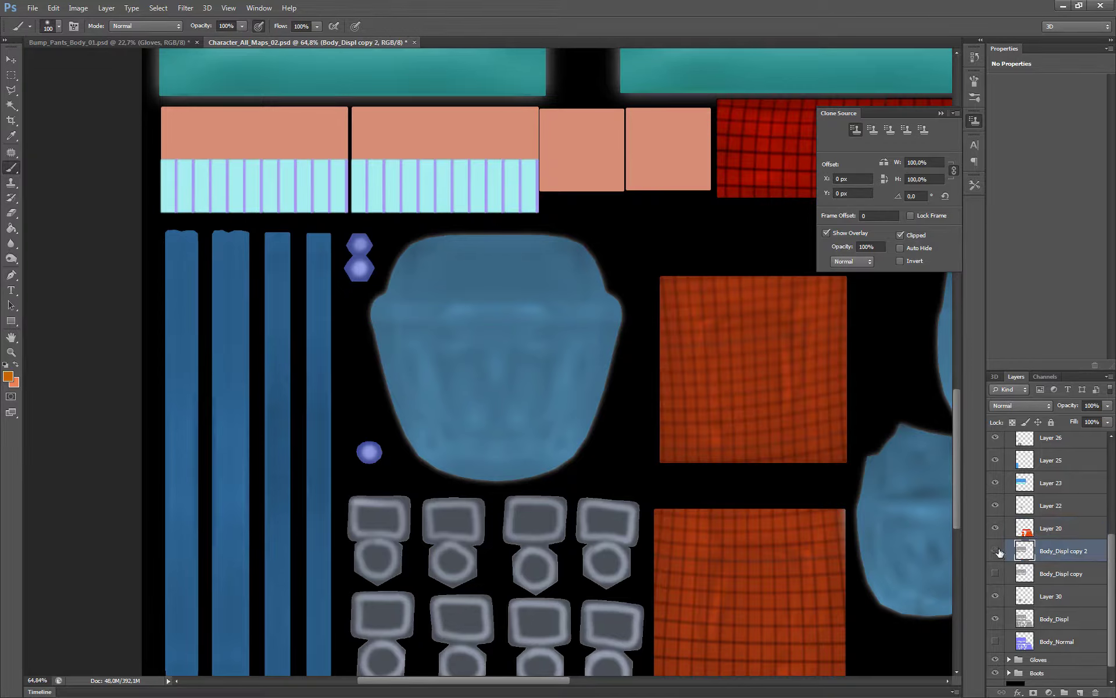
{"action": "left_click", "coordinate": [997, 552]}
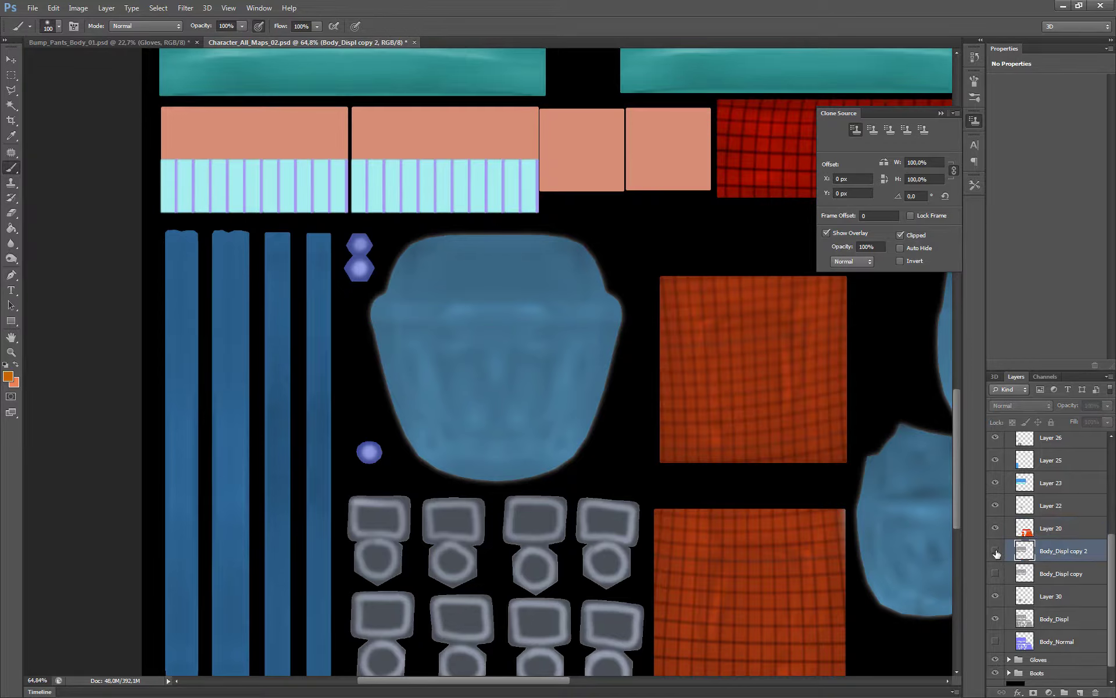
{"action": "left_click", "coordinate": [996, 596]}
{"action": "left_click", "coordinate": [1029, 596]}
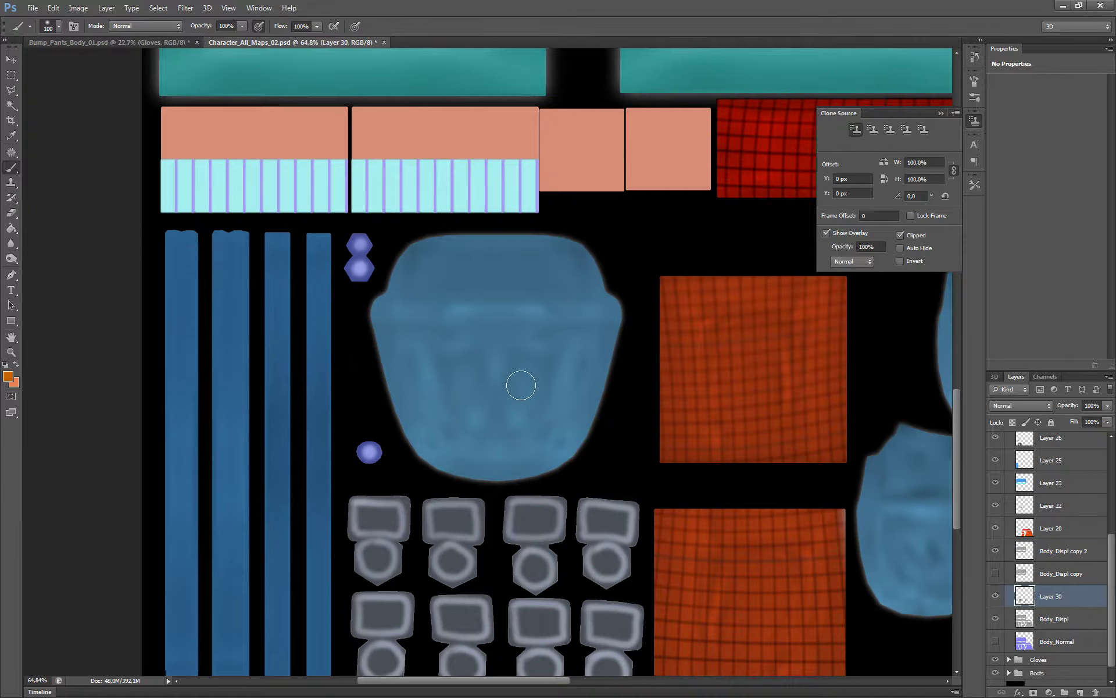
{"action": "left_click", "coordinate": [995, 596], "text": "alt"}
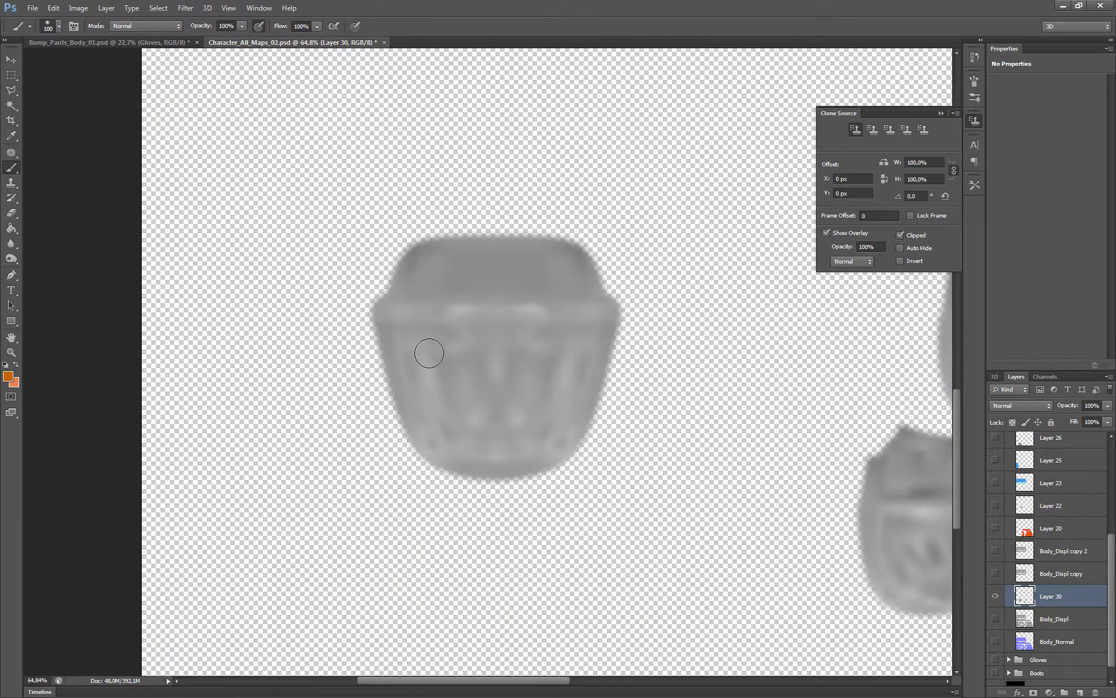
Step: Paint over Layer 30's light streaks with sampled grey at brush size 80, then restore all layers
{"action": "left_click", "coordinate": [468, 375], "text": "alt"}
{"action": "key", "text": "bracketleft"}
{"action": "key", "text": "bracketleft"}
{"action": "mouse_move", "coordinate": [451, 380]}
{"action": "left_mouse_down"}
{"action": "mouse_move", "coordinate": [462, 410]}
{"action": "mouse_move", "coordinate": [511, 424]}
{"action": "left_mouse_up"}
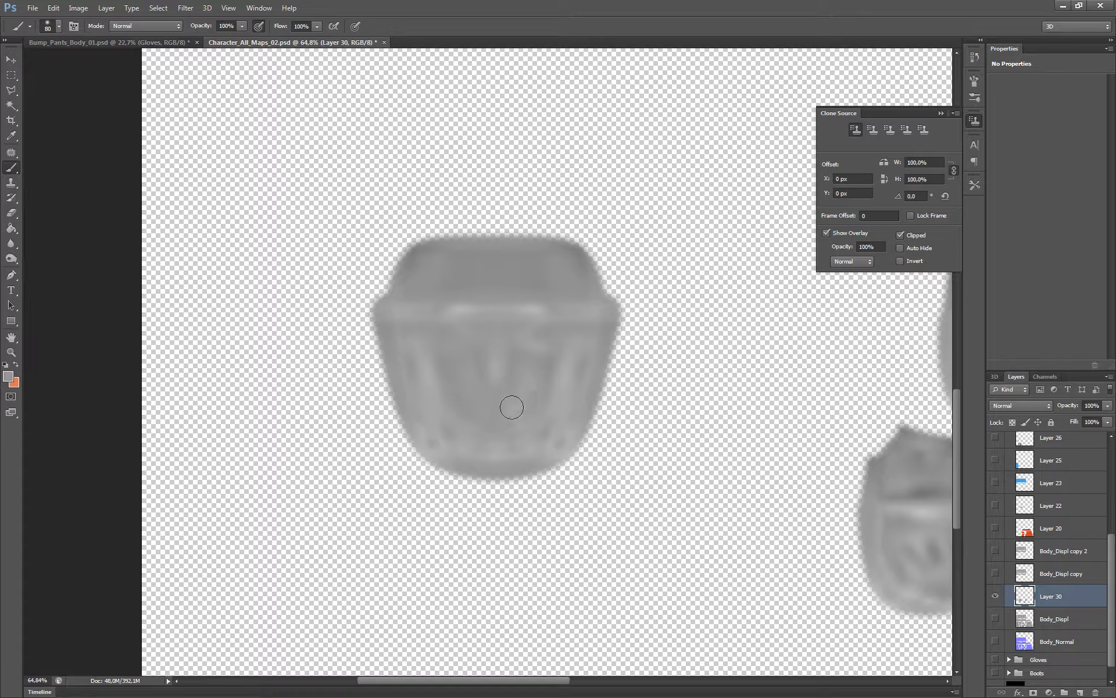
{"action": "mouse_move", "coordinate": [508, 369]}
{"action": "left_mouse_down"}
{"action": "mouse_move", "coordinate": [491, 351]}
{"action": "mouse_move", "coordinate": [550, 337]}
{"action": "left_mouse_up"}
{"action": "mouse_move", "coordinate": [496, 405]}
{"action": "left_mouse_down"}
{"action": "mouse_move", "coordinate": [511, 361]}
{"action": "mouse_move", "coordinate": [486, 346]}
{"action": "mouse_move", "coordinate": [518, 342]}
{"action": "mouse_move", "coordinate": [476, 338]}
{"action": "mouse_move", "coordinate": [493, 346]}
{"action": "mouse_move", "coordinate": [471, 403]}
{"action": "mouse_move", "coordinate": [508, 412]}
{"action": "mouse_move", "coordinate": [481, 399]}
{"action": "mouse_move", "coordinate": [528, 357]}
{"action": "mouse_move", "coordinate": [538, 463]}
{"action": "mouse_move", "coordinate": [560, 441]}
{"action": "mouse_move", "coordinate": [475, 459]}
{"action": "left_mouse_up"}
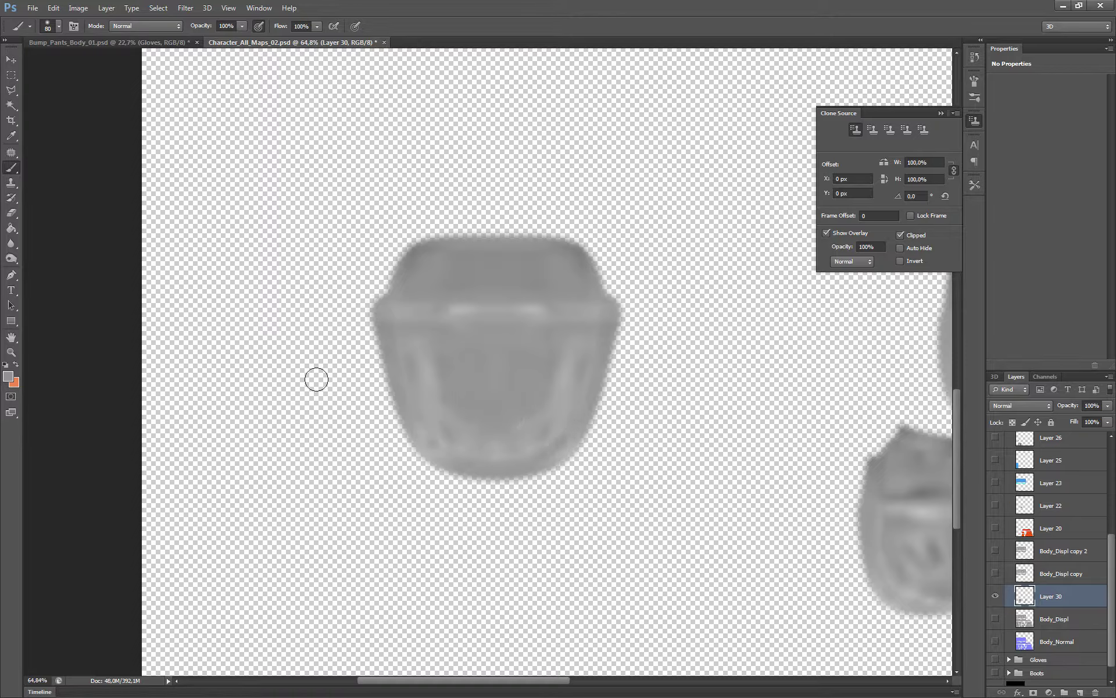
{"action": "left_click_drag", "start_coordinate": [406, 417], "coordinate": [472, 461]}
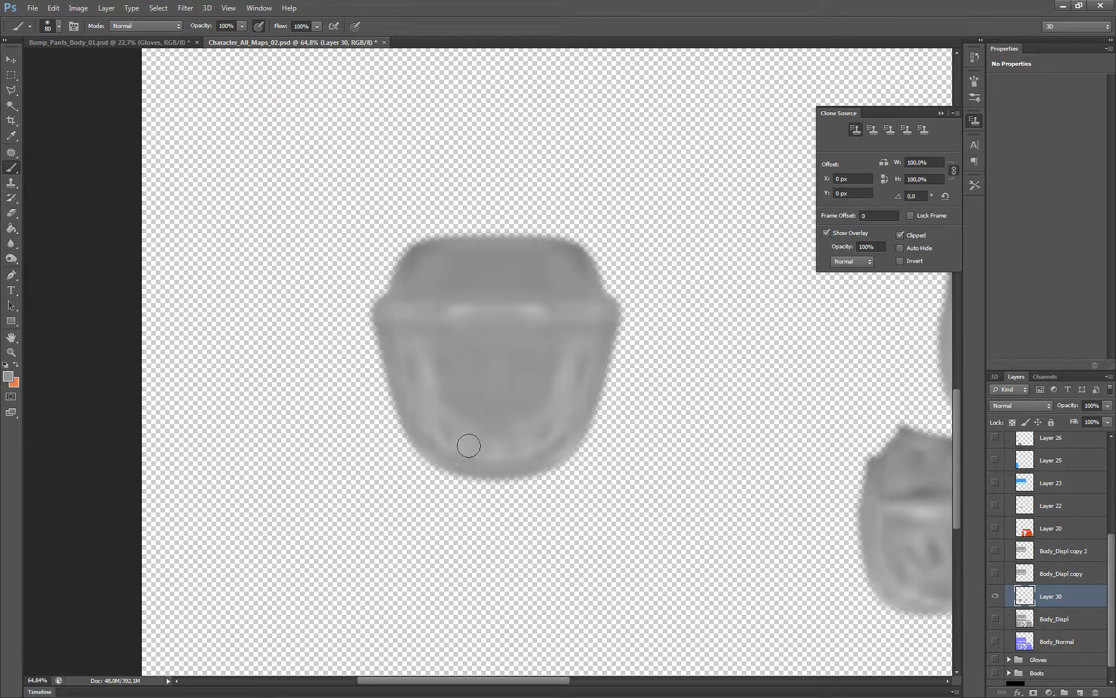
{"action": "left_click", "coordinate": [996, 598], "text": "alt"}
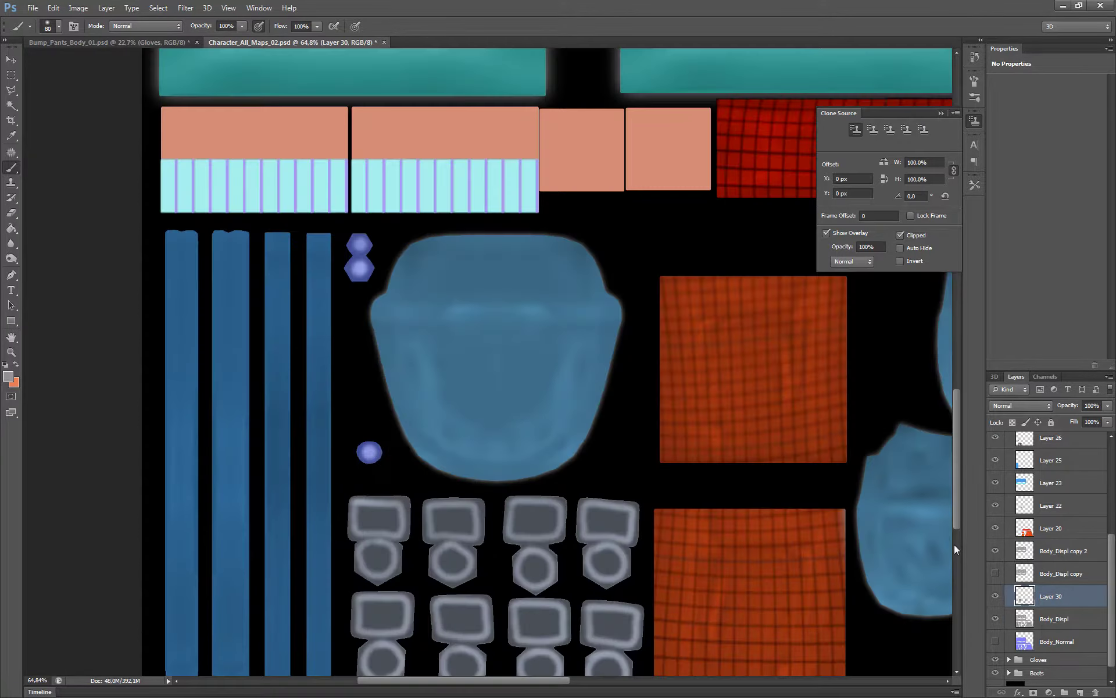
Step: Save Character_All_Maps_02.psd, then close the finished render window in 3ds Max
{"action": "key", "text": "ctrl+s"}
{"action": "left_click", "coordinate": [1063, 6]}
{"action": "mouse_move", "coordinate": [539, 85]}
{"action": "left_mouse_down"}
{"action": "mouse_move", "coordinate": [611, 407]}
{"action": "mouse_move", "coordinate": [613, 567]}
{"action": "left_mouse_up"}
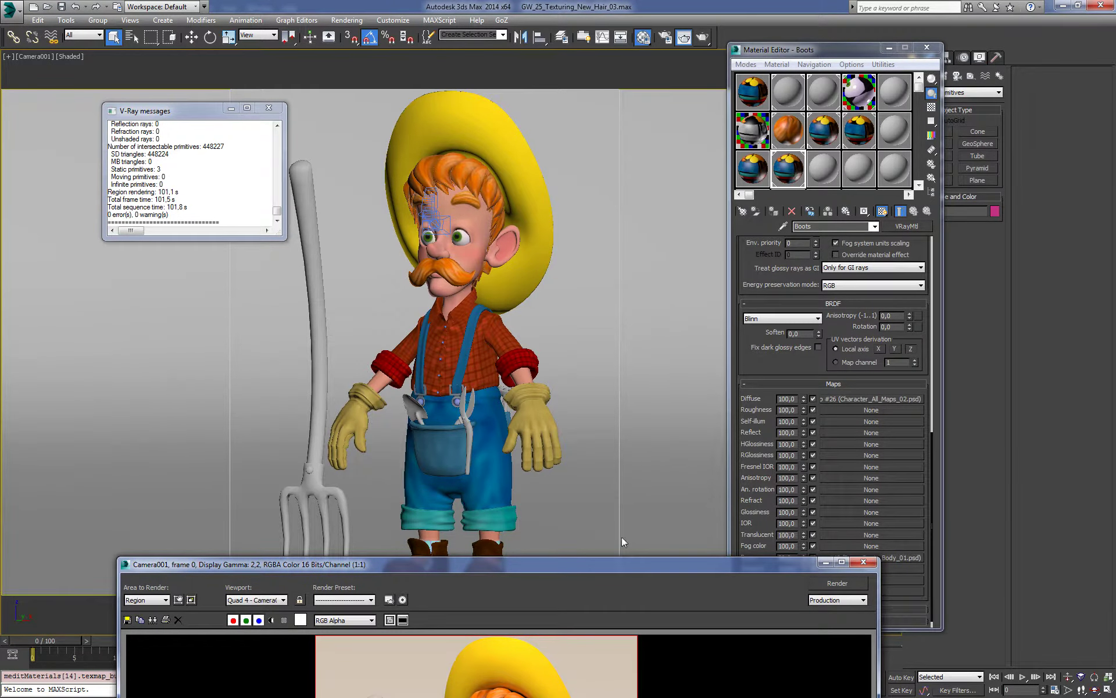
{"action": "mouse_move", "coordinate": [601, 567]}
{"action": "left_mouse_down"}
{"action": "mouse_move", "coordinate": [647, 498]}
{"action": "mouse_move", "coordinate": [622, 562]}
{"action": "mouse_move", "coordinate": [455, 62]}
{"action": "left_mouse_up"}
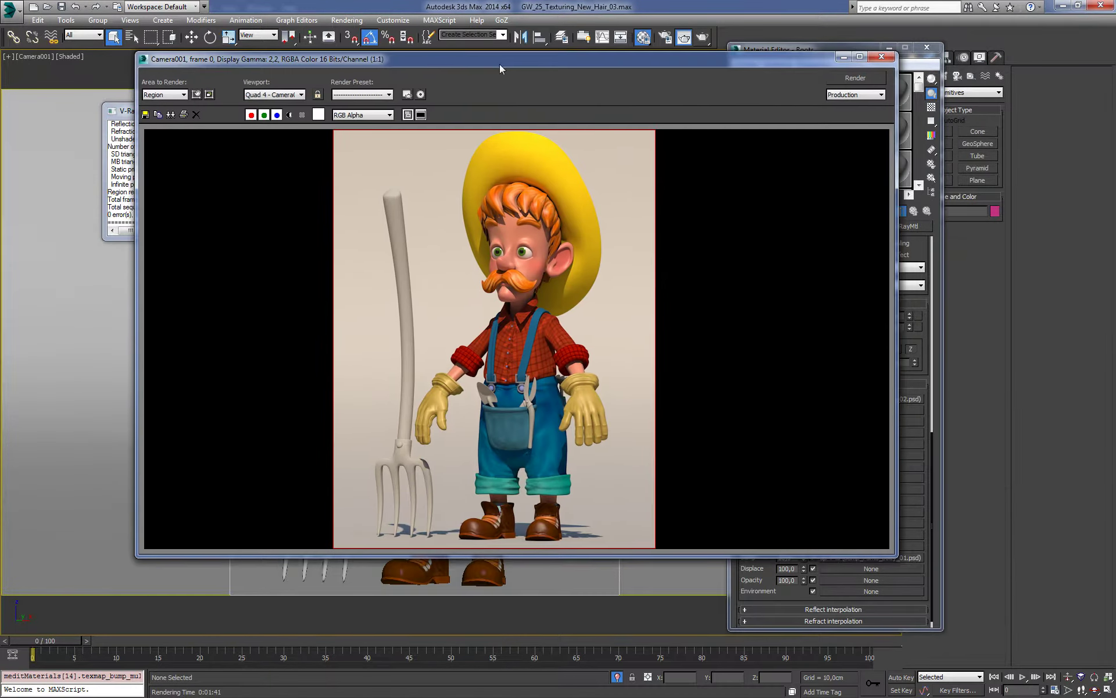
{"action": "left_click", "coordinate": [882, 56]}
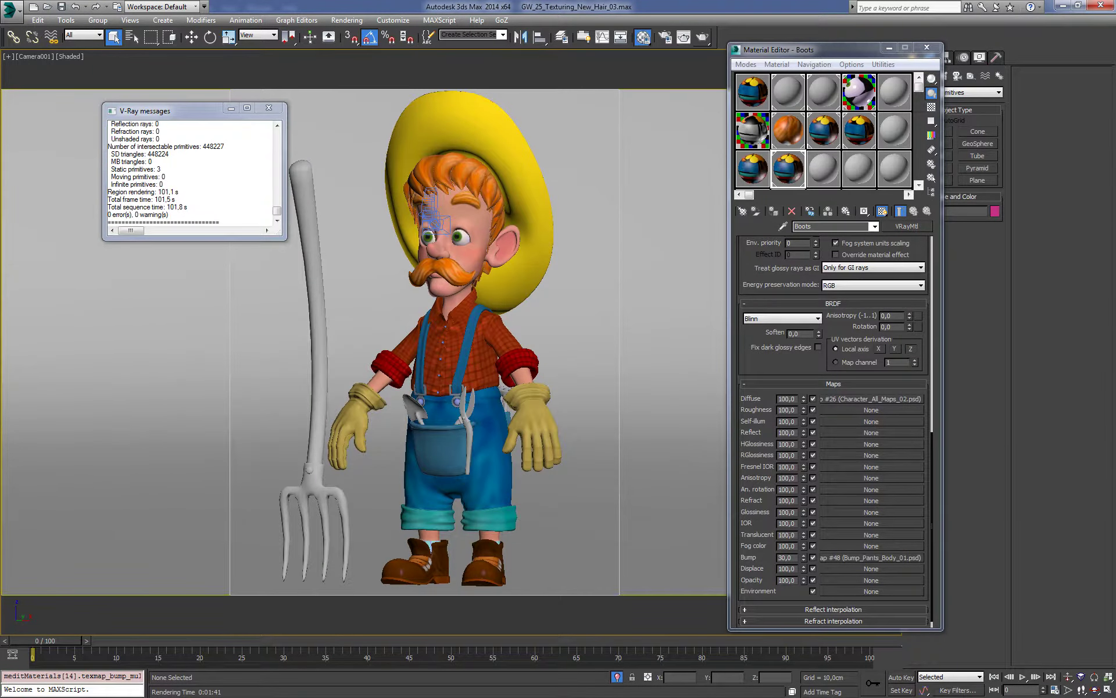
Step: Load the overalls' material with the eyedropper, select the body, and show its basic parameters
{"action": "left_click_drag", "start_coordinate": [827, 52], "coordinate": [819, 52]}
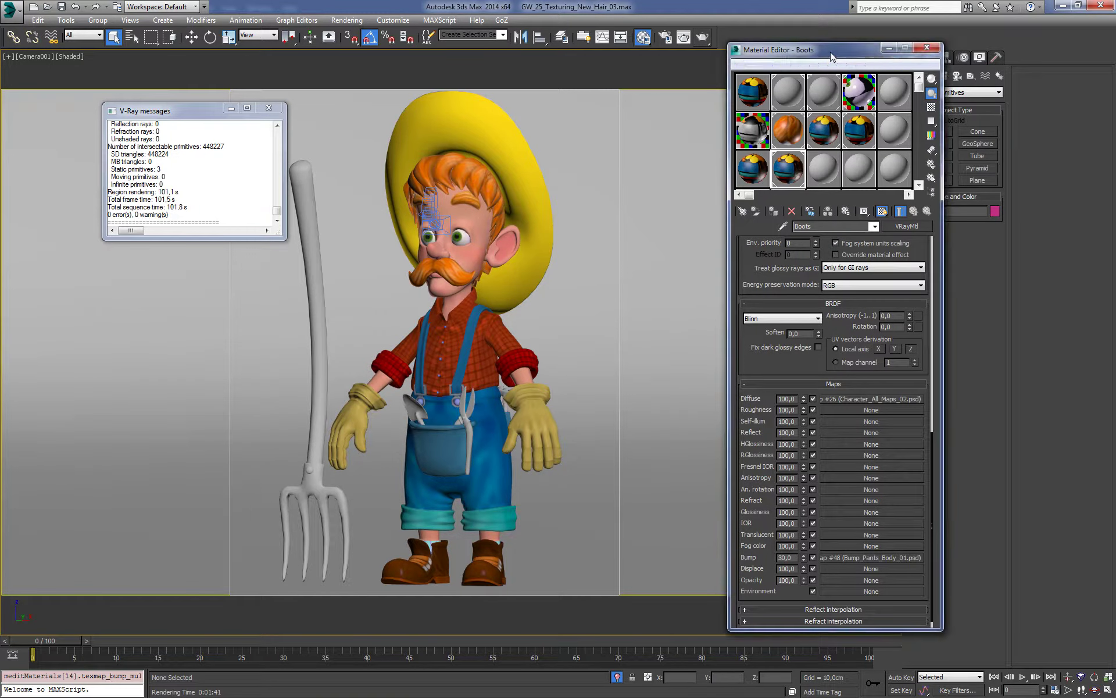
{"action": "left_click", "coordinate": [775, 225]}
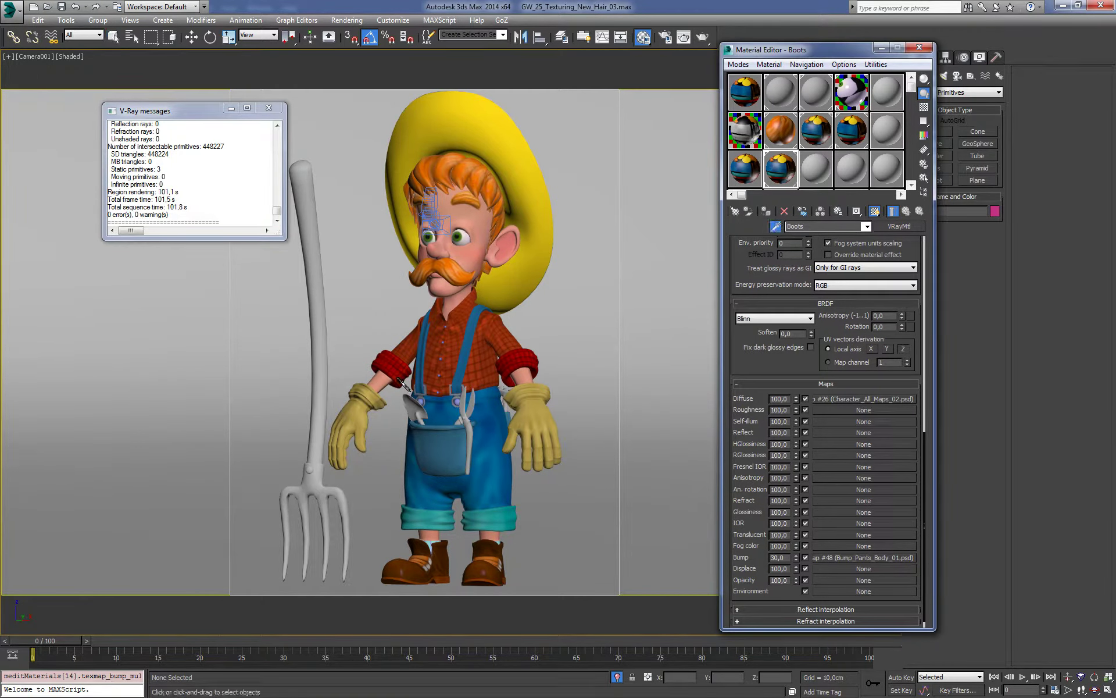
{"action": "left_click", "coordinate": [463, 454]}
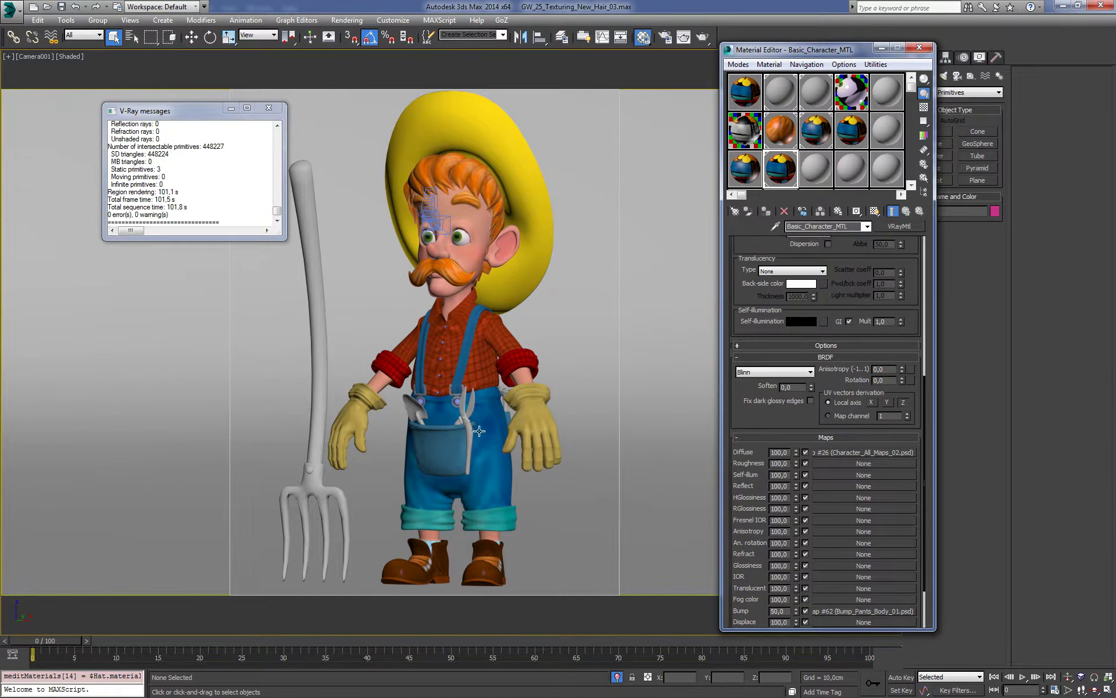
{"action": "left_click", "coordinate": [479, 430]}
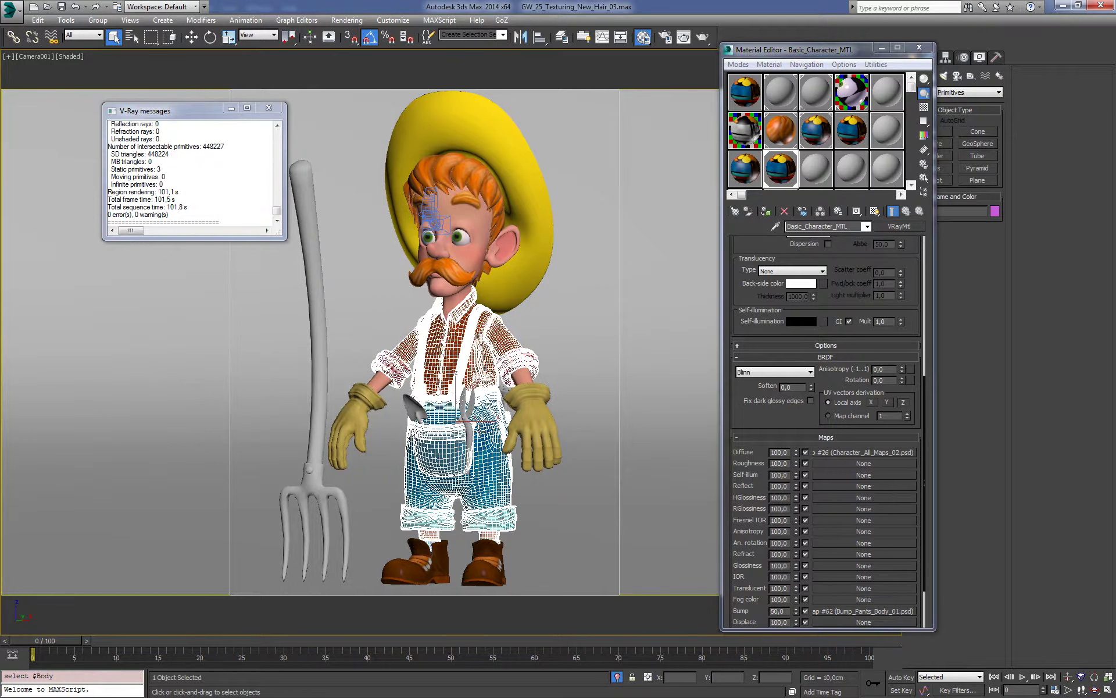
{"action": "left_click", "coordinate": [268, 108]}
{"action": "left_click_drag", "start_coordinate": [771, 416], "coordinate": [811, 495]}
{"action": "scroll", "coordinate": [837, 349], "scroll_direction": "up", "scroll_amount": 2}
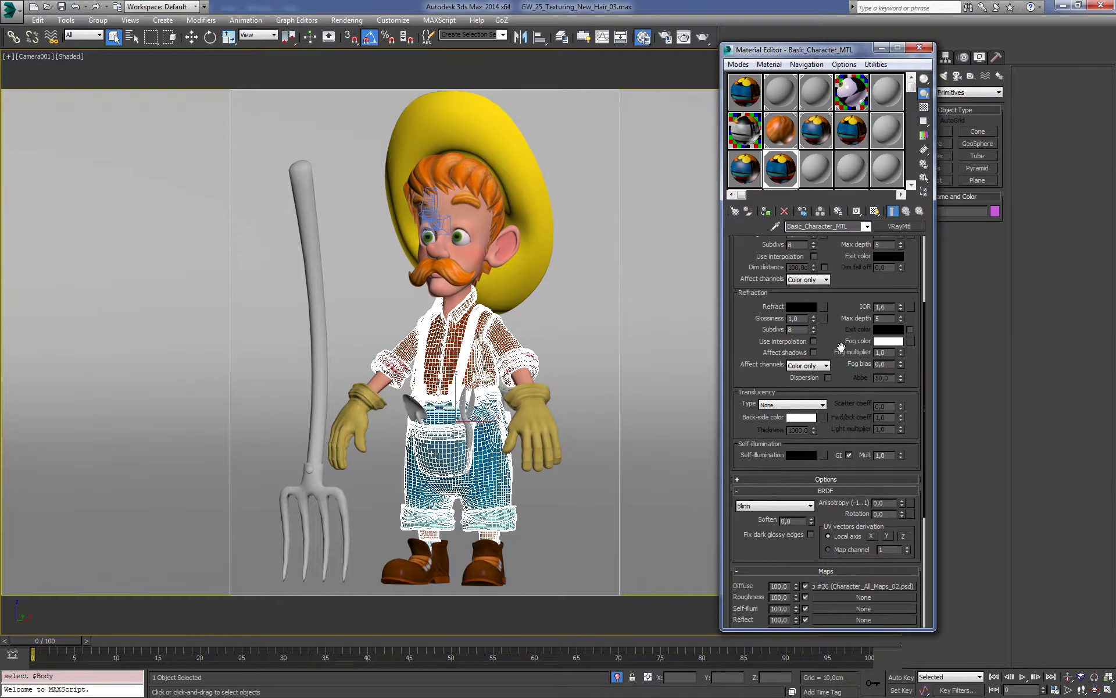
{"action": "scroll", "coordinate": [840, 346], "scroll_direction": "up", "scroll_amount": 1}
{"action": "scroll", "coordinate": [841, 346], "scroll_direction": "up", "scroll_amount": 1}
{"action": "scroll", "coordinate": [839, 338], "scroll_direction": "up", "scroll_amount": 1}
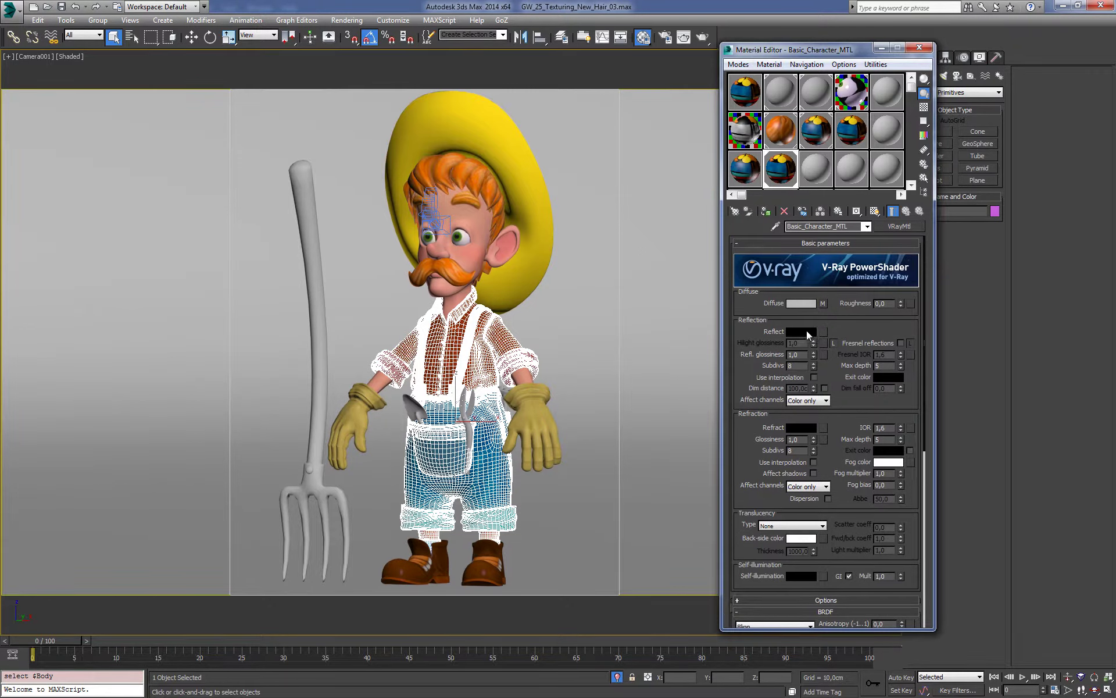
Step: Set Basic_Character_MTL's reflect colour to grey 7 and drop reflection glossiness below 1,0
{"action": "left_click", "coordinate": [807, 332]}
{"action": "left_click_drag", "start_coordinate": [345, 79], "coordinate": [346, 82]}
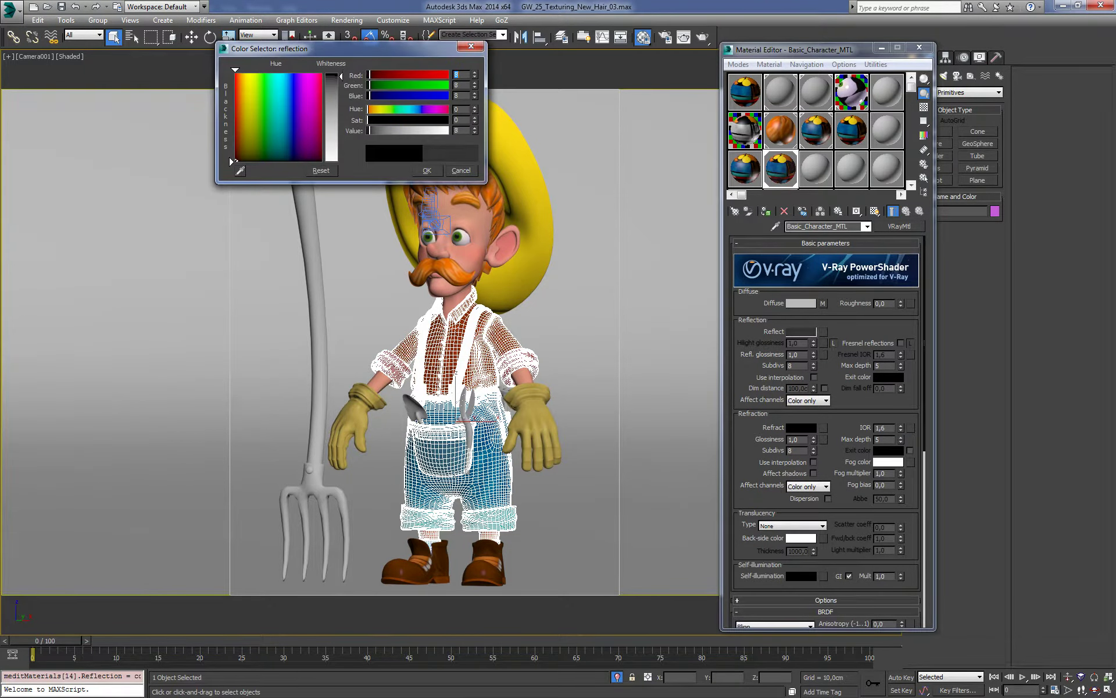
{"action": "left_click", "coordinate": [427, 170]}
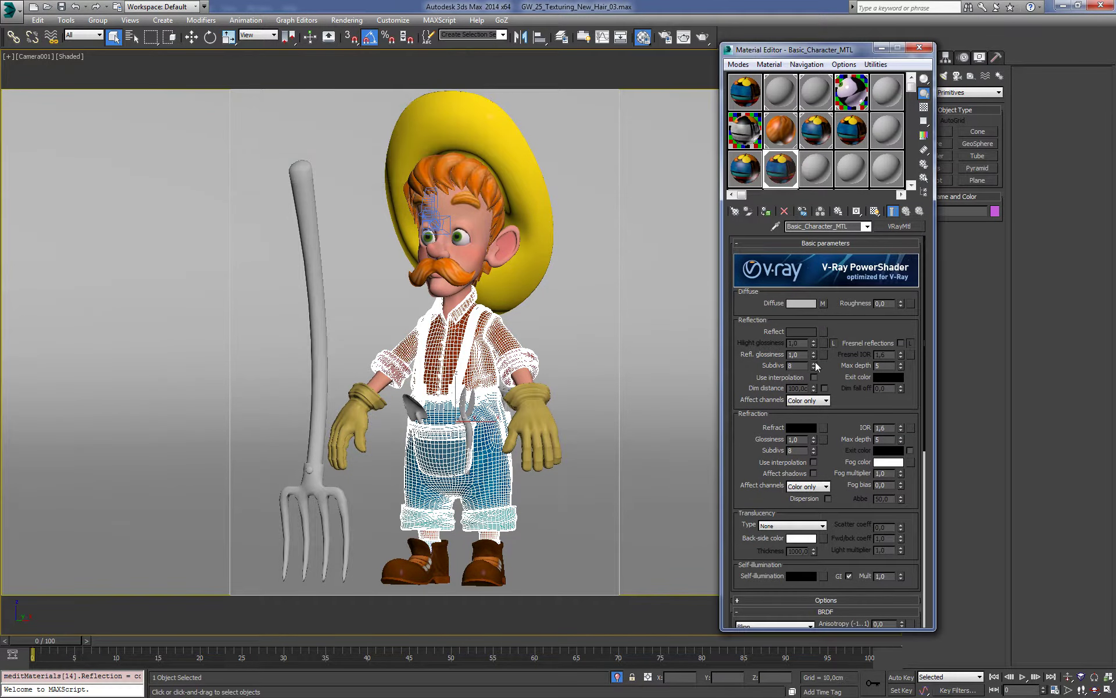
{"action": "left_click_drag", "start_coordinate": [814, 355], "coordinate": [813, 360]}
{"action": "double_click", "coordinate": [782, 170]}
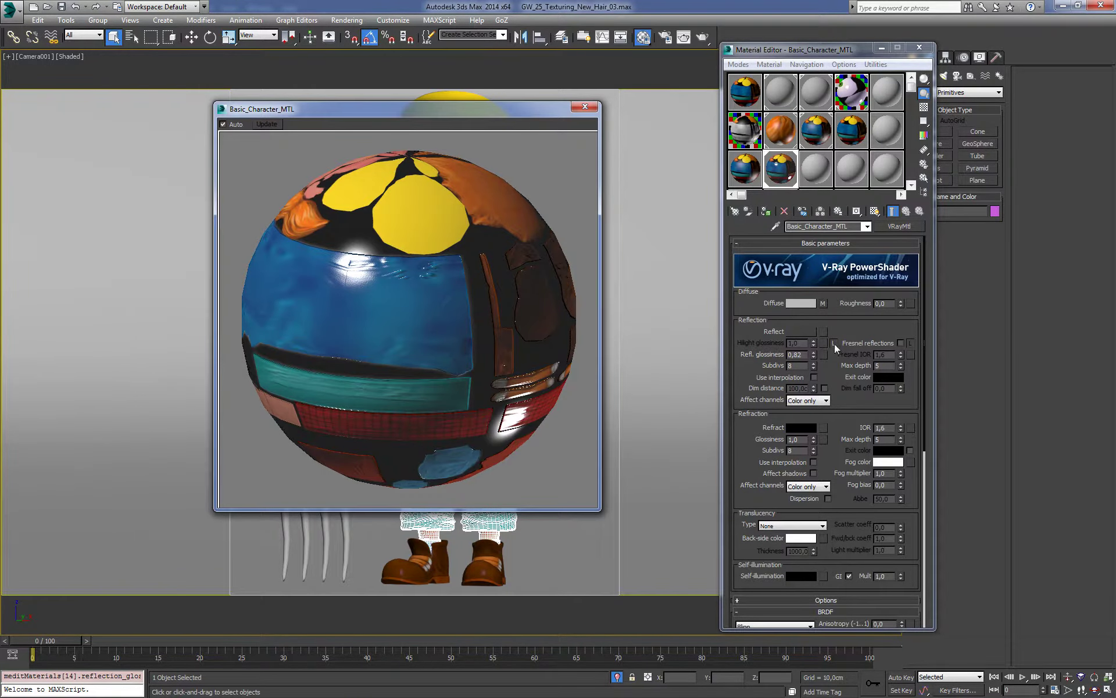
Step: Turn off Trace reflections in the material's Options rollout
{"action": "scroll", "coordinate": [827, 403], "scroll_direction": "down", "scroll_amount": 5}
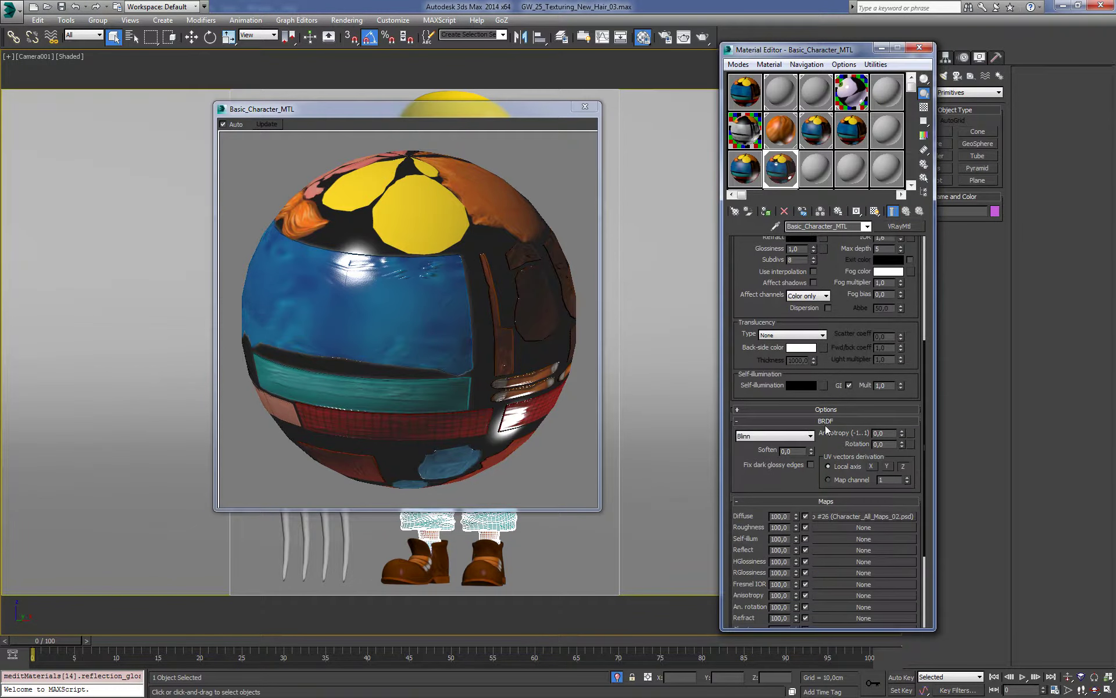
{"action": "left_click", "coordinate": [830, 410]}
{"action": "left_click", "coordinate": [741, 424]}
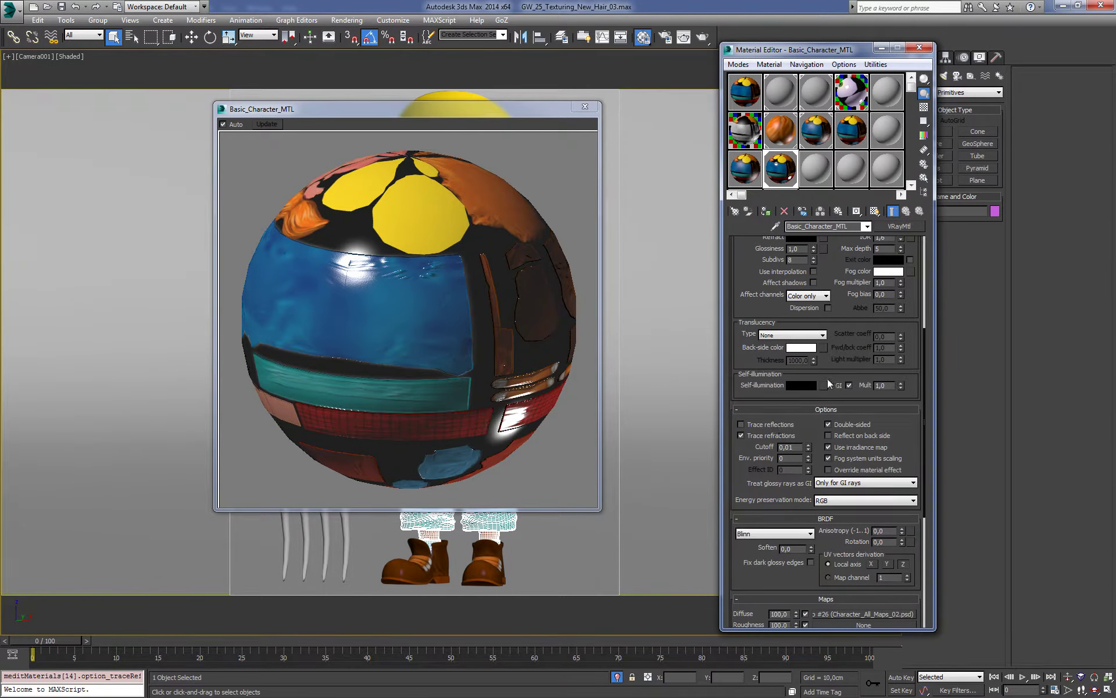
Step: Fine-tune reflection glossiness to 0,76, checking the enlarged sample sphere preview
{"action": "scroll", "coordinate": [826, 378], "scroll_direction": "up", "scroll_amount": 2}
{"action": "scroll", "coordinate": [823, 372], "scroll_direction": "up", "scroll_amount": 2}
{"action": "scroll", "coordinate": [815, 363], "scroll_direction": "up", "scroll_amount": 1}
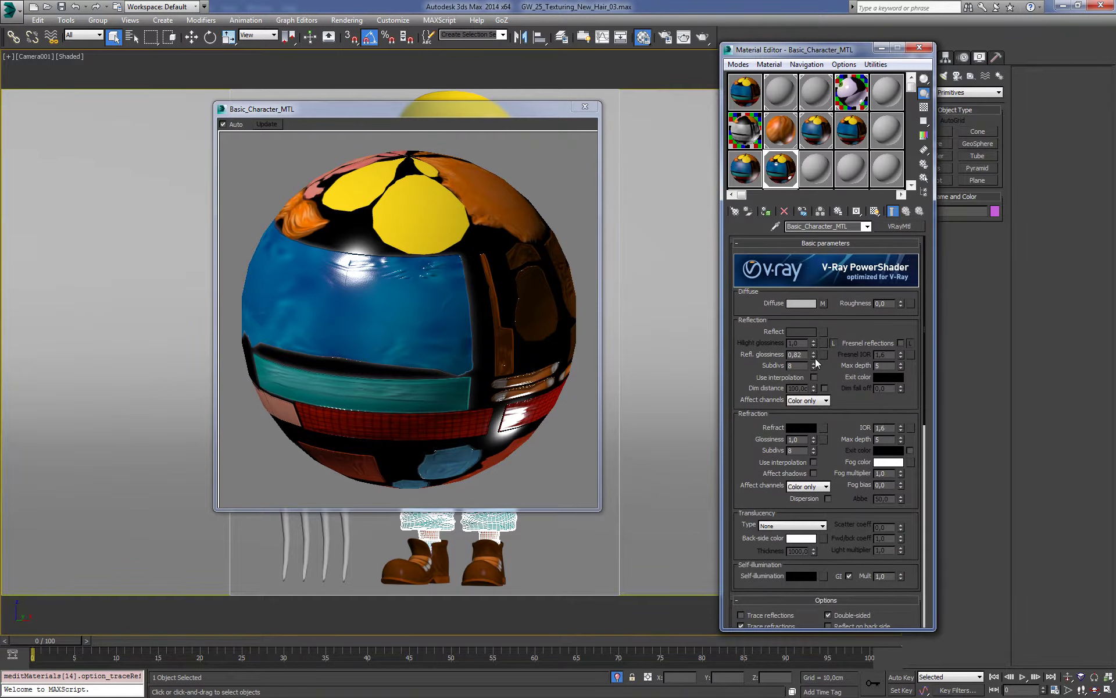
{"action": "left_click_drag", "start_coordinate": [816, 363], "coordinate": [816, 361]}
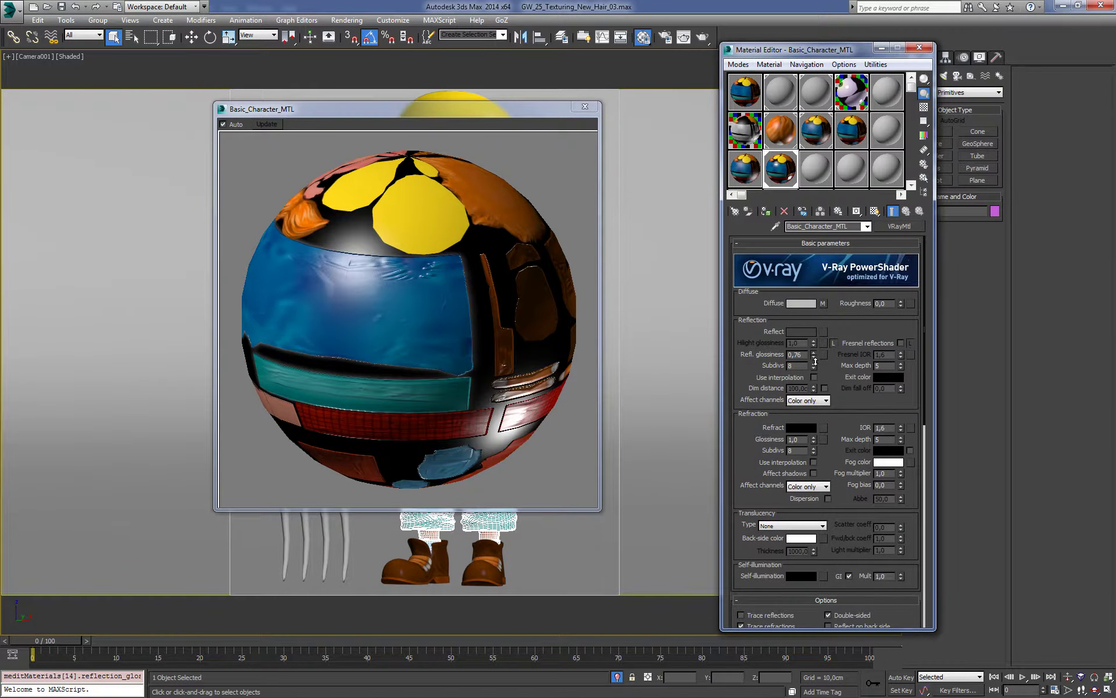
{"action": "left_click_drag", "start_coordinate": [816, 356], "coordinate": [817, 362]}
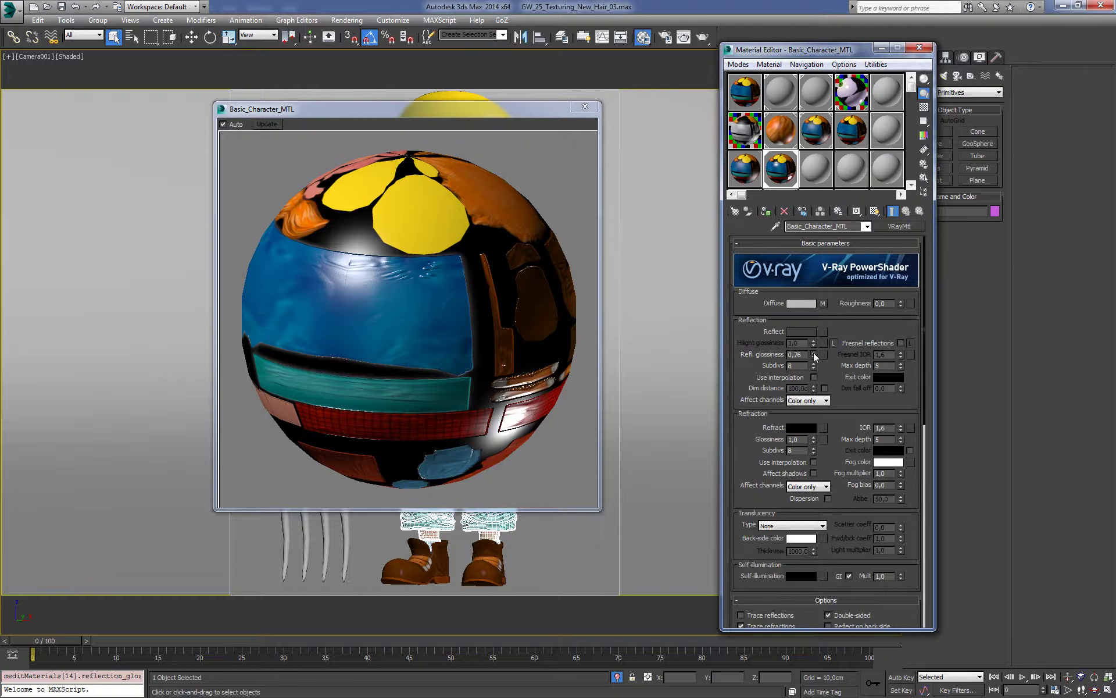
{"action": "scroll", "coordinate": [818, 364], "scroll_direction": "down", "scroll_amount": 2}
{"action": "scroll", "coordinate": [819, 361], "scroll_direction": "down", "scroll_amount": 3}
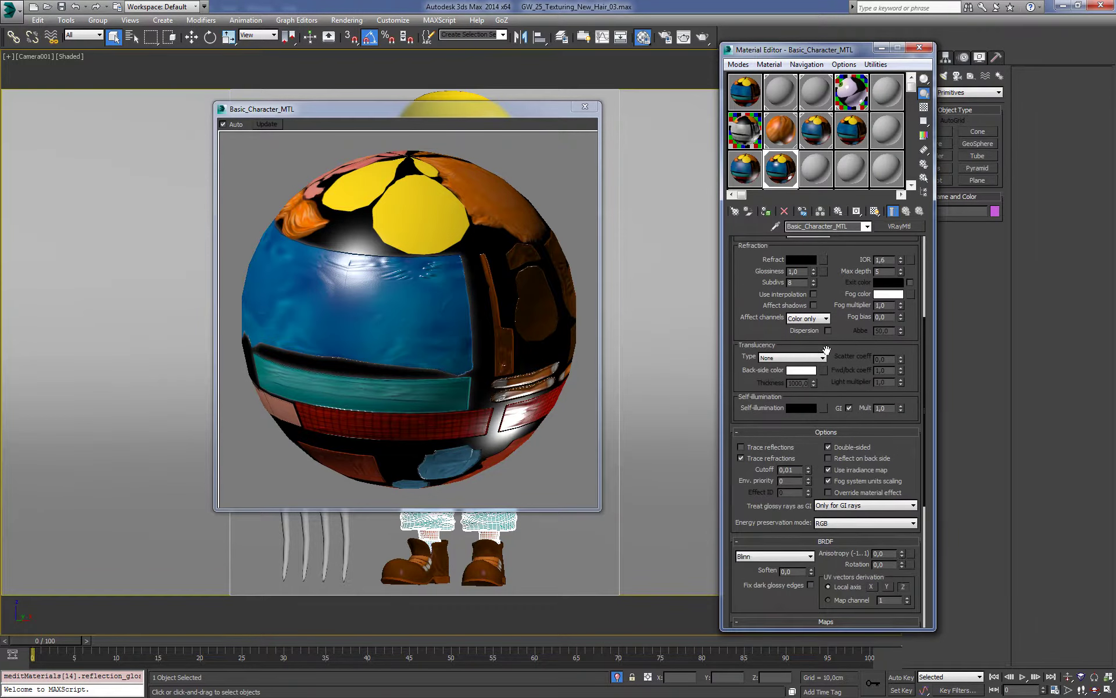
{"action": "scroll", "coordinate": [823, 359], "scroll_direction": "down", "scroll_amount": 2}
{"action": "scroll", "coordinate": [826, 356], "scroll_direction": "down", "scroll_amount": 3}
{"action": "scroll", "coordinate": [825, 356], "scroll_direction": "down", "scroll_amount": 2}
{"action": "scroll", "coordinate": [823, 358], "scroll_direction": "down", "scroll_amount": 2}
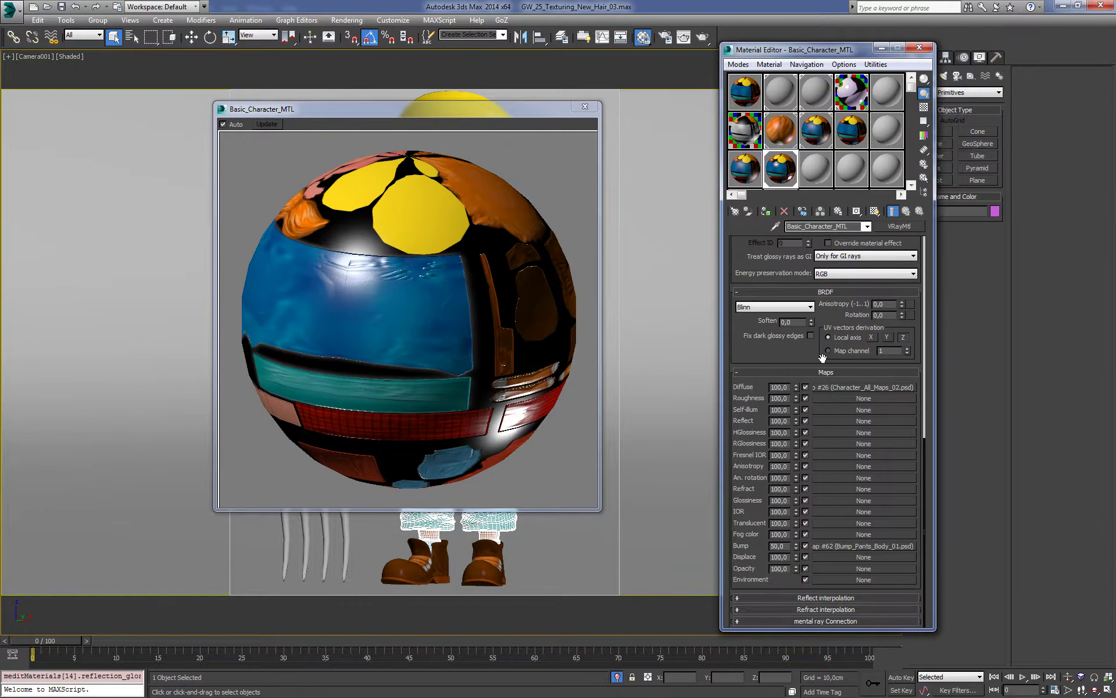
{"action": "scroll", "coordinate": [822, 357], "scroll_direction": "up", "scroll_amount": 3}
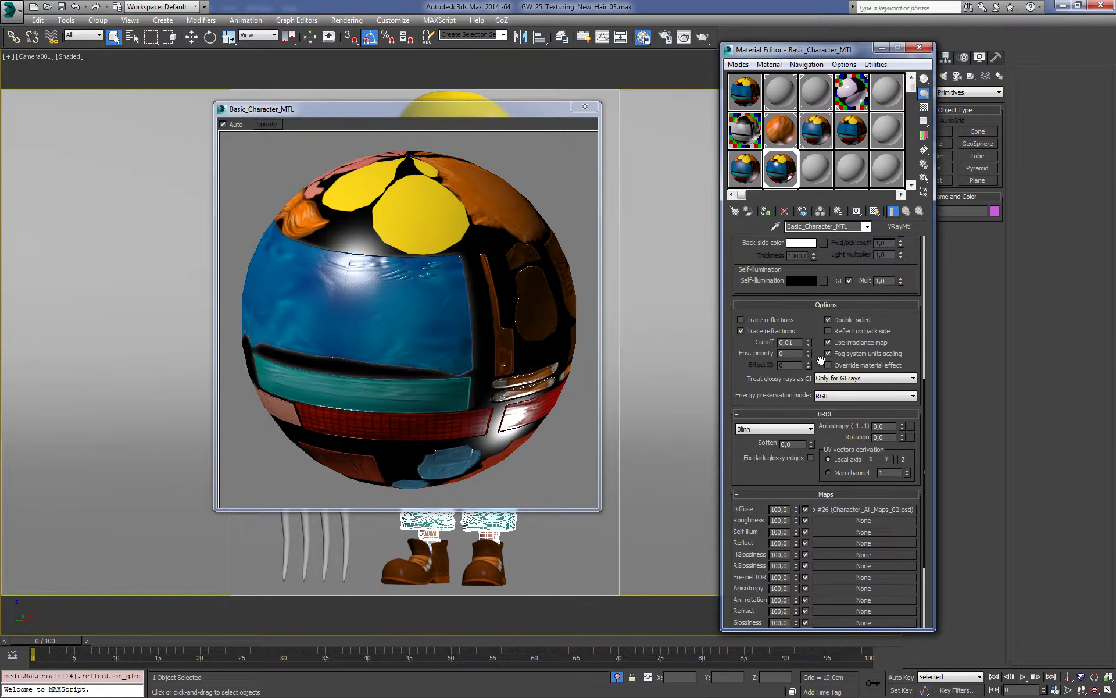
{"action": "scroll", "coordinate": [823, 359], "scroll_direction": "up", "scroll_amount": 3}
{"action": "scroll", "coordinate": [825, 361], "scroll_direction": "up", "scroll_amount": 3}
{"action": "scroll", "coordinate": [826, 363], "scroll_direction": "up", "scroll_amount": 3}
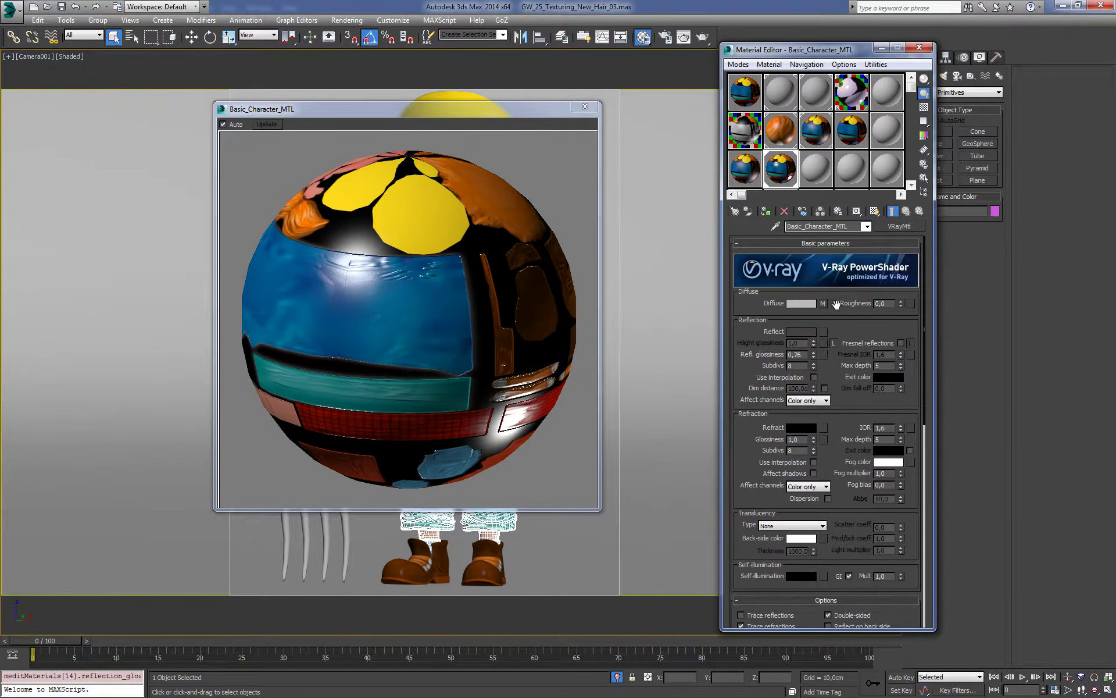
Step: Save the scene with nothing selected and start a production render of the farmer
{"action": "left_click", "coordinate": [918, 50]}
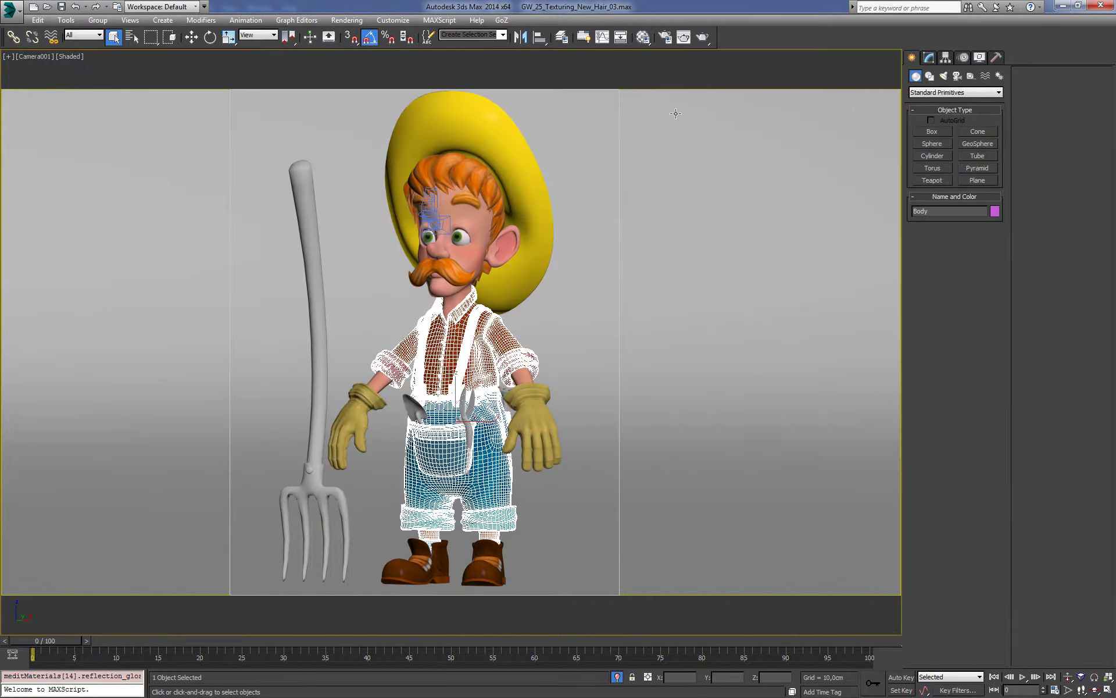
{"action": "left_click", "coordinate": [551, 167]}
{"action": "key", "text": "ctrl+d"}
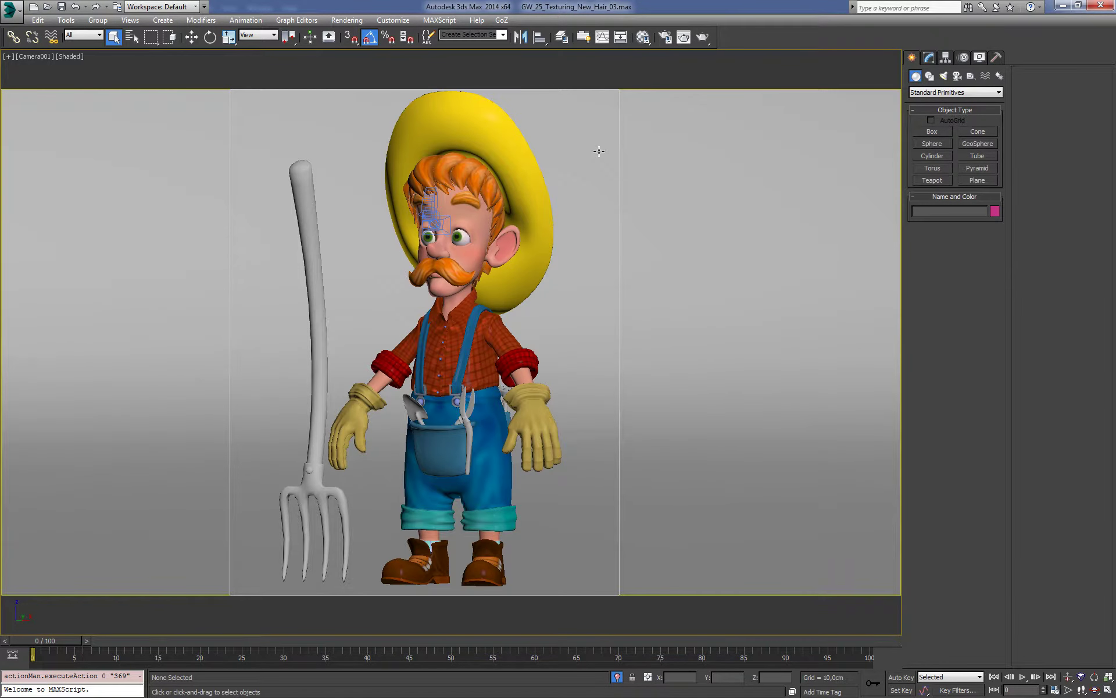
{"action": "key", "text": "ctrl+s"}
{"action": "left_click", "coordinate": [704, 34]}
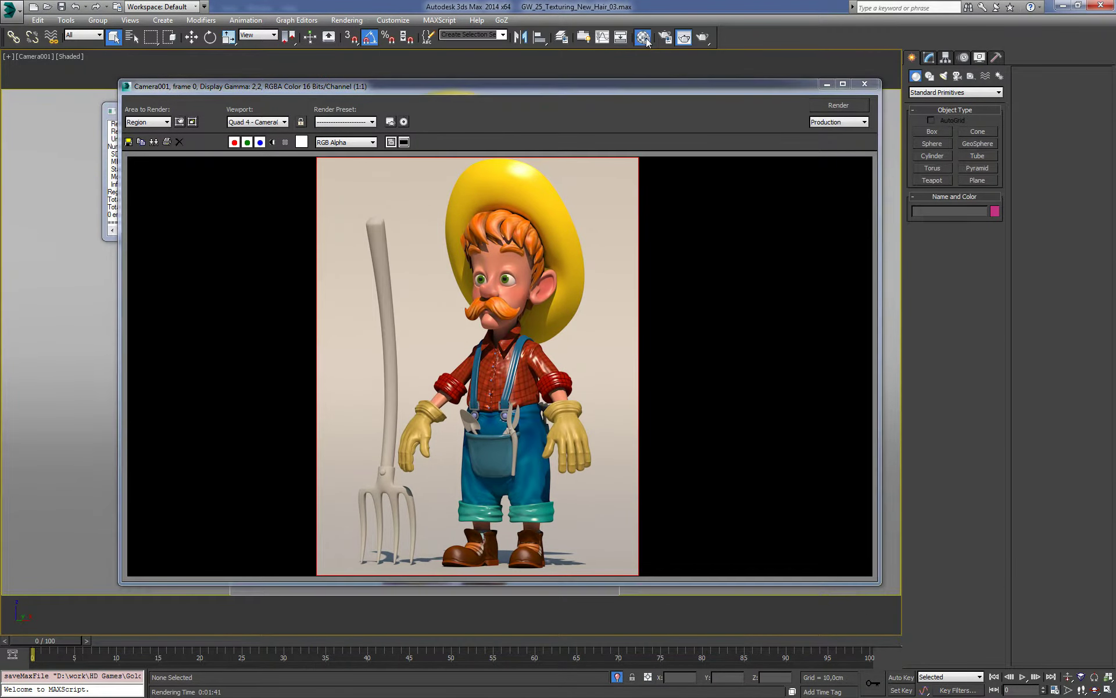
Step: Lower Basic_Character_MTL's reflection glossiness to 0,7 and render the farmer again
{"action": "left_click", "coordinate": [644, 38]}
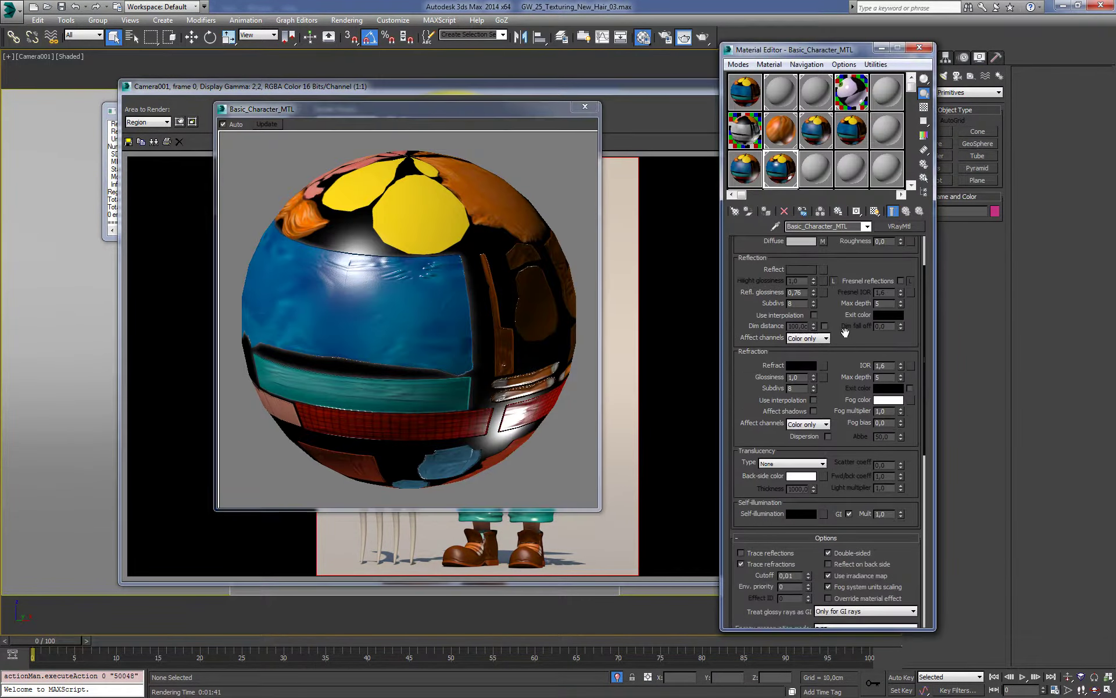
{"action": "scroll", "coordinate": [845, 332], "scroll_direction": "down", "scroll_amount": 5}
{"action": "scroll", "coordinate": [853, 402], "scroll_direction": "down", "scroll_amount": 1}
{"action": "scroll", "coordinate": [849, 402], "scroll_direction": "down", "scroll_amount": 3}
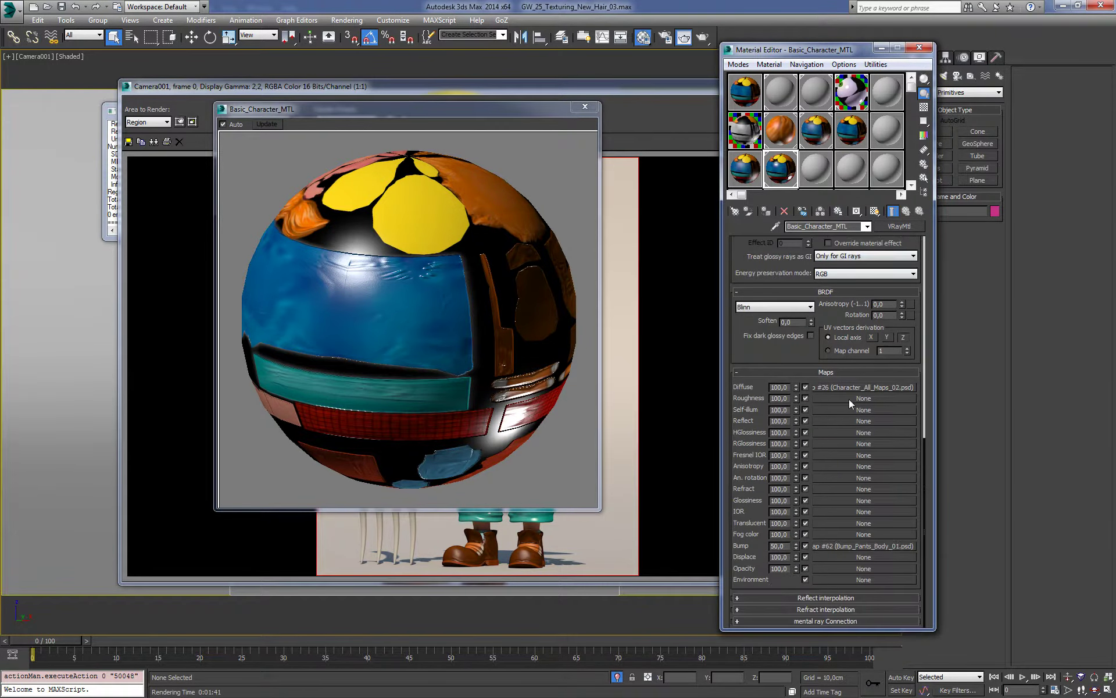
{"action": "scroll", "coordinate": [849, 399], "scroll_direction": "up", "scroll_amount": 2}
{"action": "scroll", "coordinate": [849, 378], "scroll_direction": "up", "scroll_amount": 2}
{"action": "scroll", "coordinate": [849, 364], "scroll_direction": "up", "scroll_amount": 3}
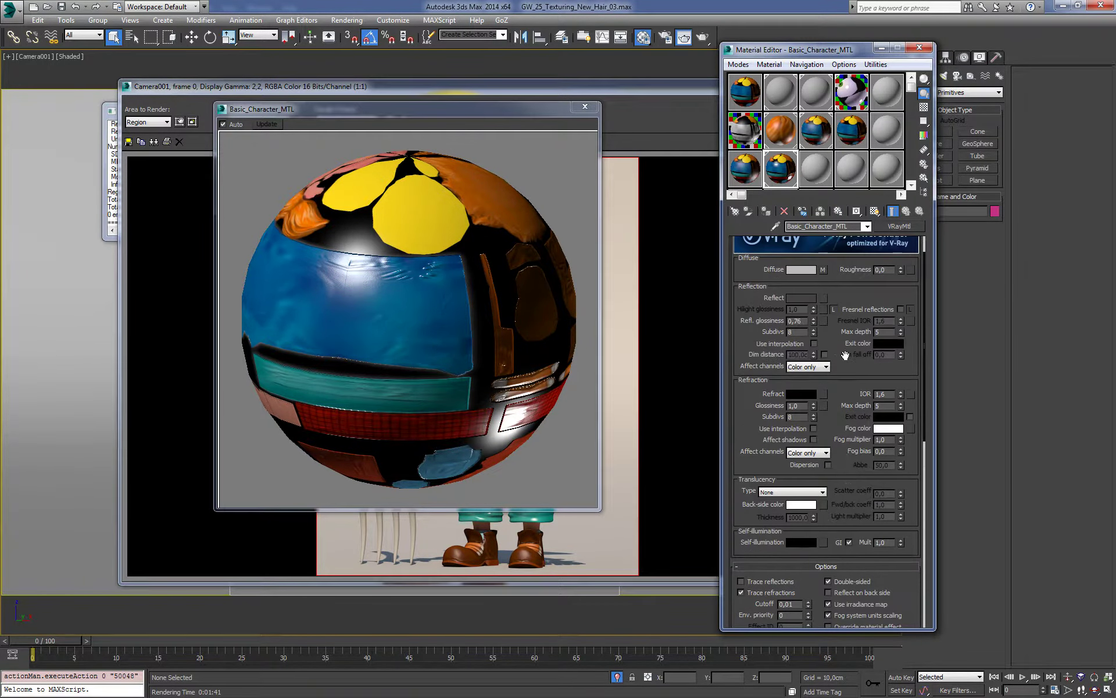
{"action": "scroll", "coordinate": [828, 343], "scroll_direction": "up", "scroll_amount": 2}
{"action": "left_click", "coordinate": [814, 352]}
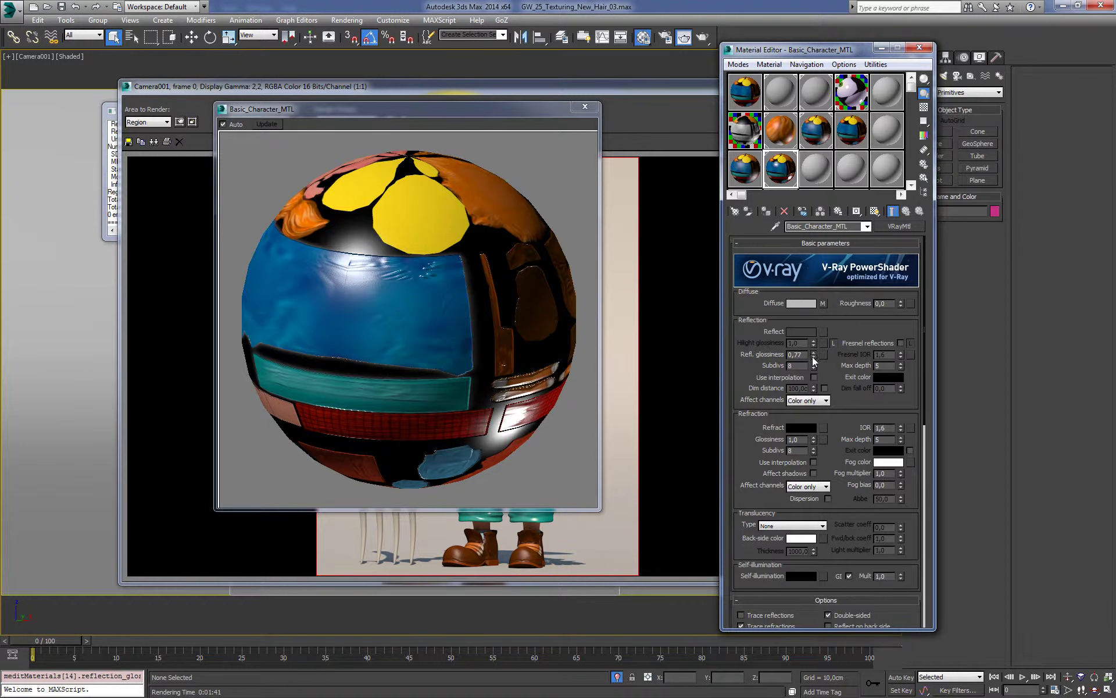
{"action": "left_click_drag", "start_coordinate": [812, 357], "coordinate": [814, 356]}
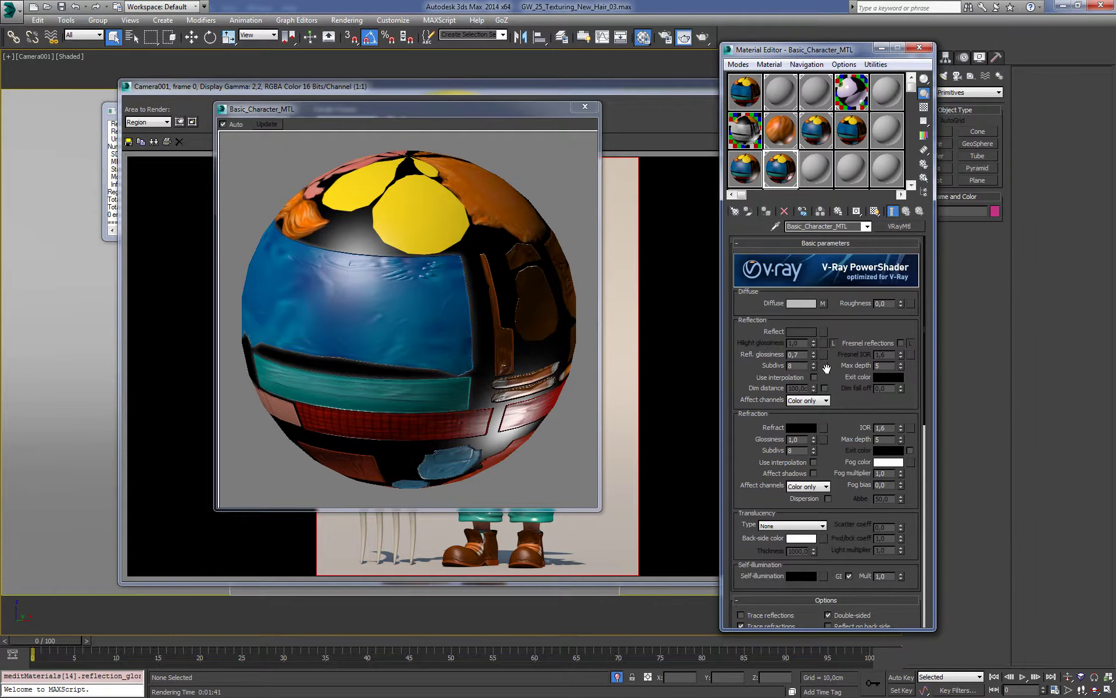
{"action": "left_click", "coordinate": [704, 37]}
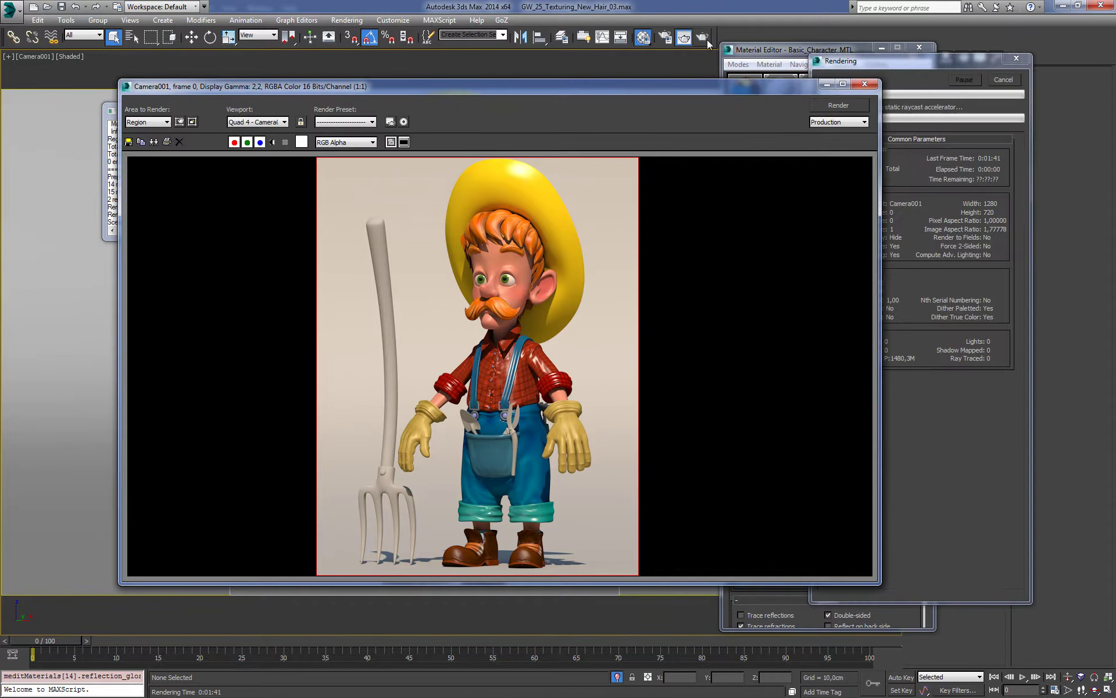
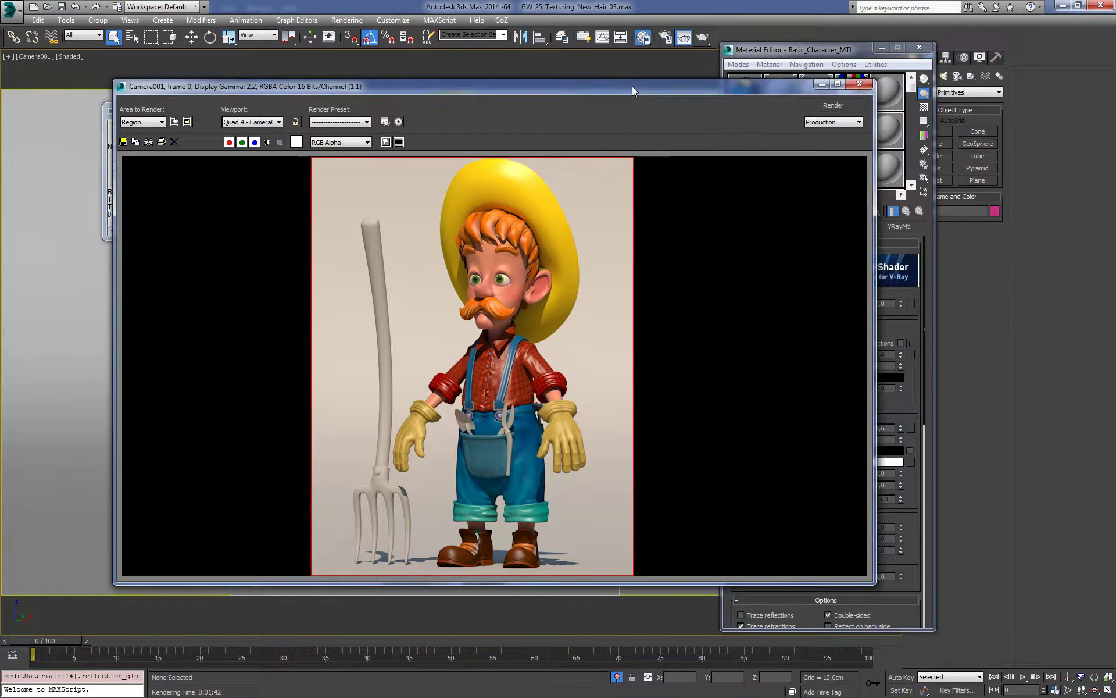
Step: Close the rendered frame, material preview and Material Editor windows
{"action": "left_click_drag", "start_coordinate": [641, 96], "coordinate": [626, 88]}
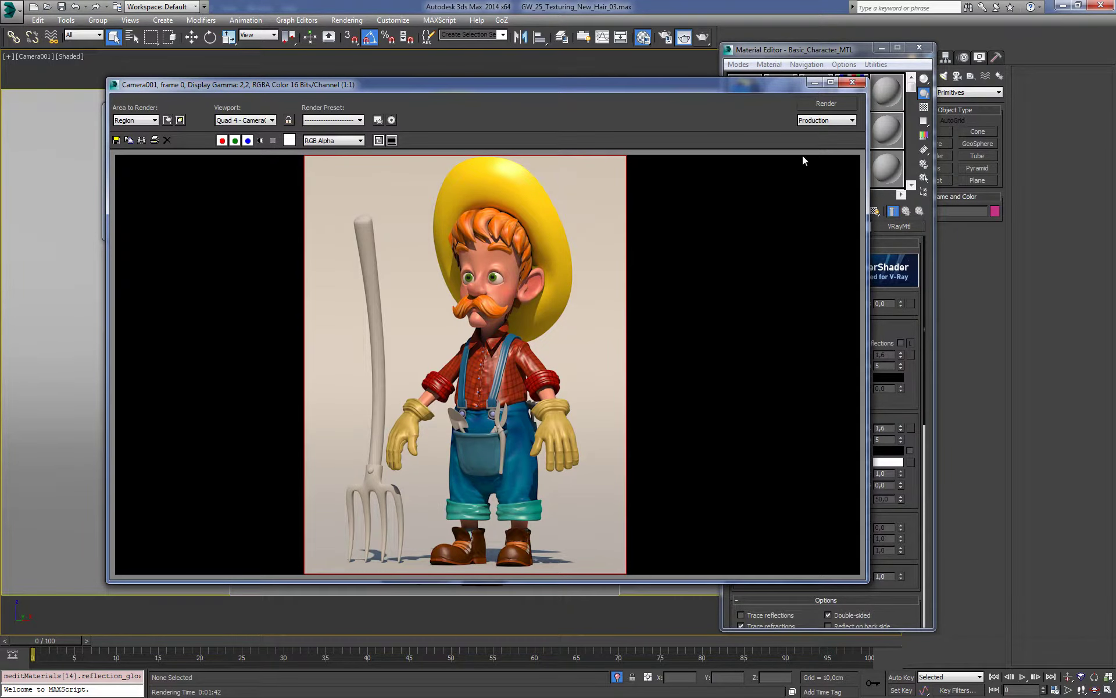
{"action": "left_click", "coordinate": [853, 82]}
{"action": "left_click", "coordinate": [585, 107]}
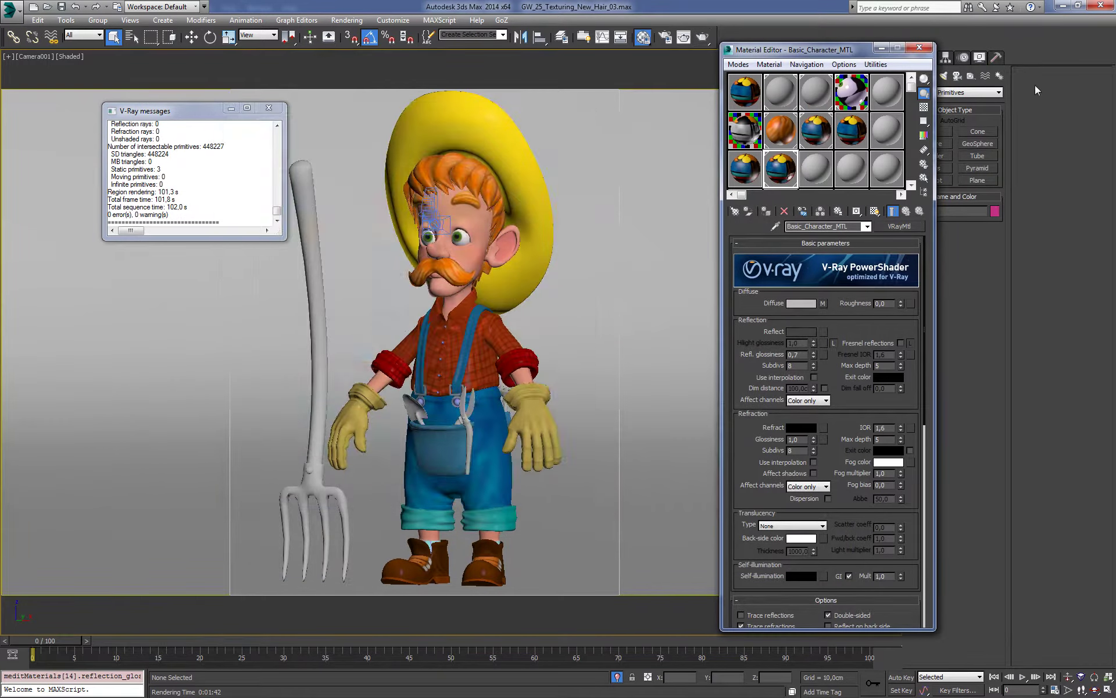
{"action": "left_click", "coordinate": [919, 49]}
Step: Select Line001, orbit Camera001 to view the farmer's back, and start a production render
{"action": "left_click", "coordinate": [591, 504]}
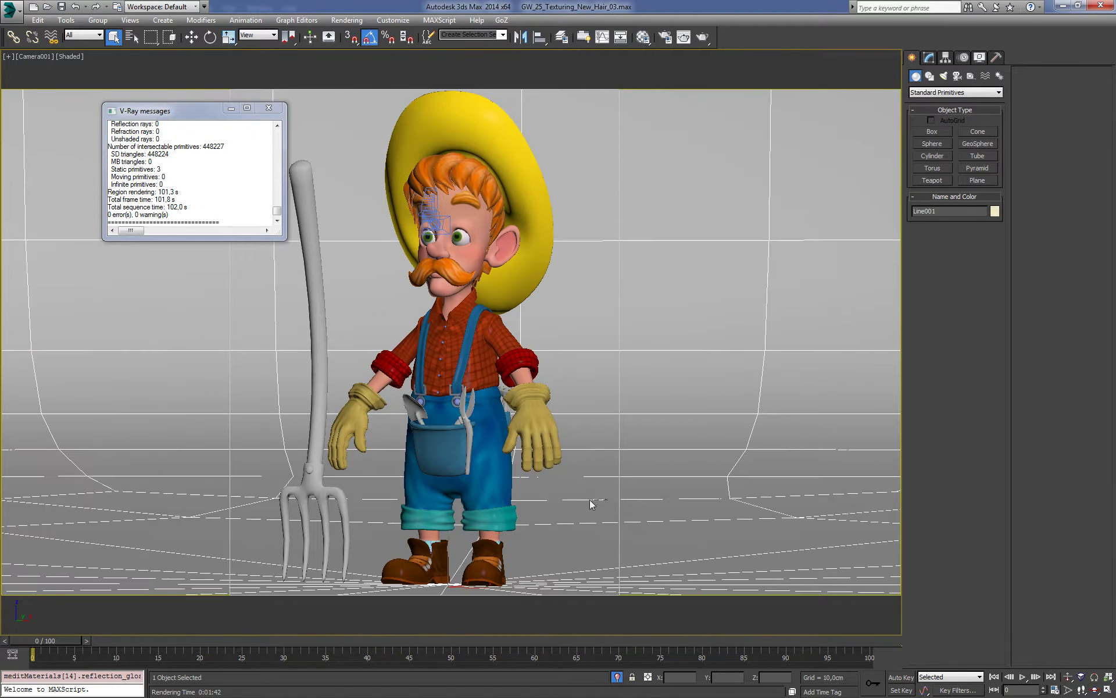
{"action": "left_click", "coordinate": [1095, 690]}
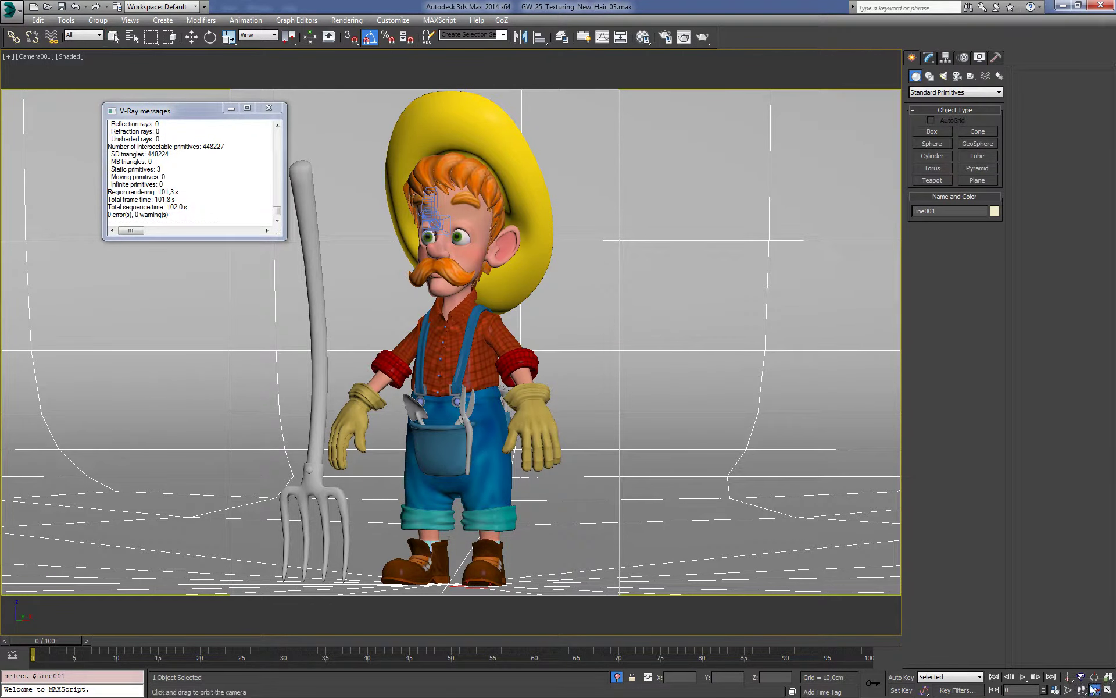
{"action": "left_click_drag", "start_coordinate": [532, 410], "coordinate": [409, 404]}
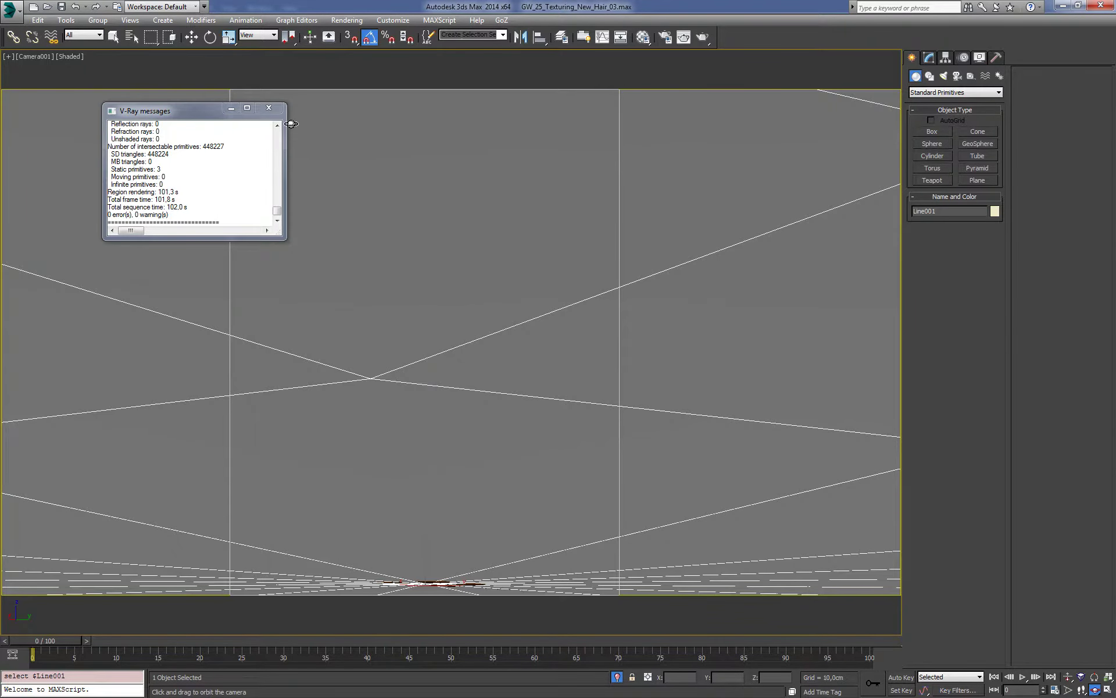
{"action": "left_click_drag", "start_coordinate": [373, 189], "coordinate": [533, 278]}
{"action": "right_click", "coordinate": [533, 278]}
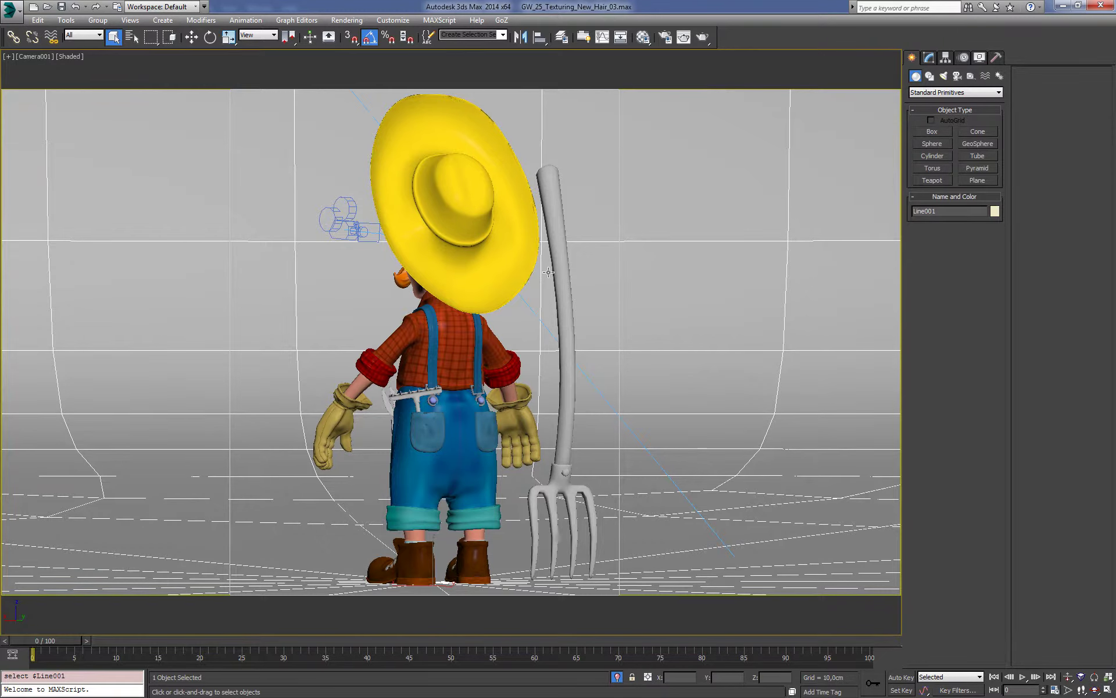
{"action": "left_click", "coordinate": [684, 36]}
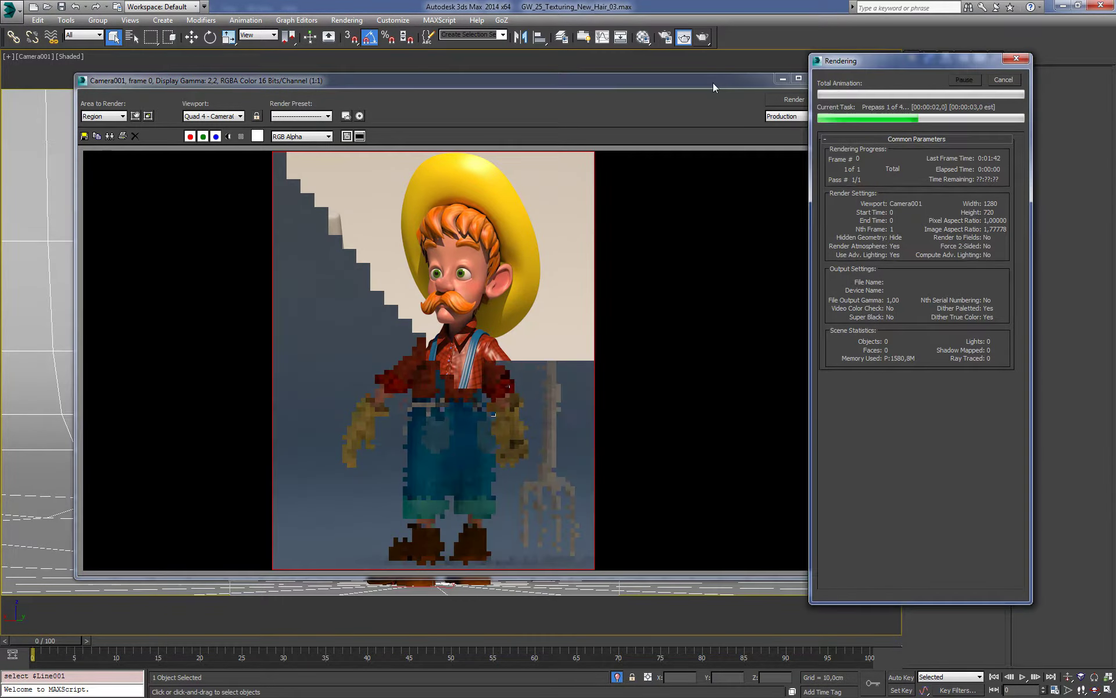
Step: Let the back-view render finish, then close the frame buffer window
{"action": "left_click_drag", "start_coordinate": [713, 82], "coordinate": [697, 64]}
{"action": "left_click_drag", "start_coordinate": [936, 63], "coordinate": [968, 60]}
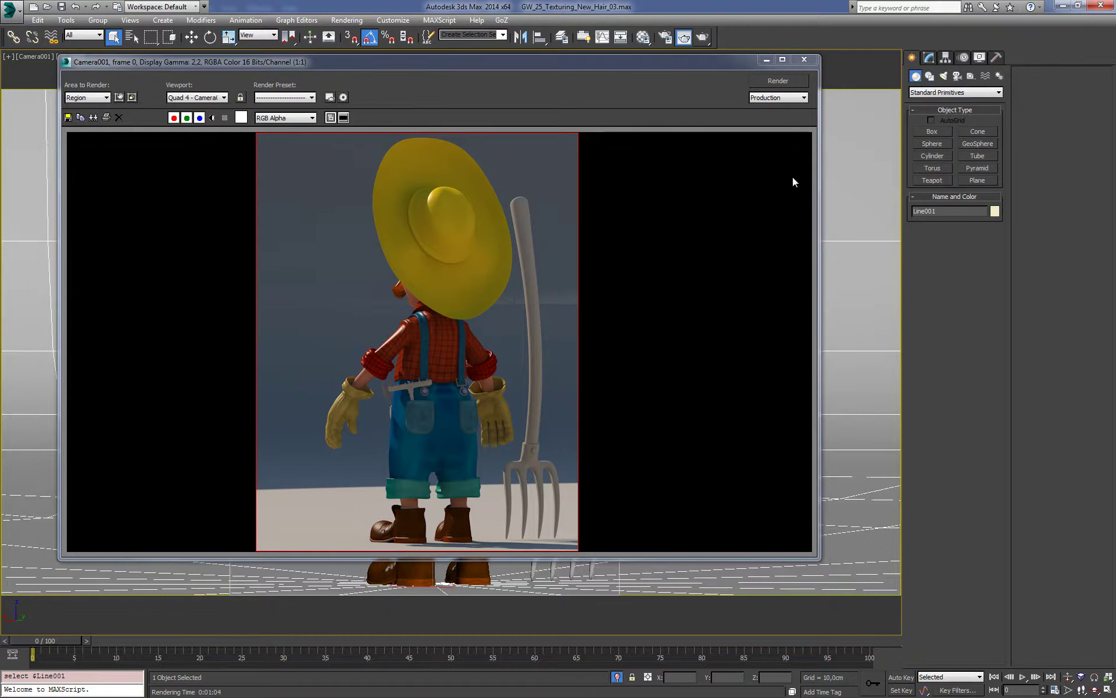
{"action": "left_click", "coordinate": [804, 59]}
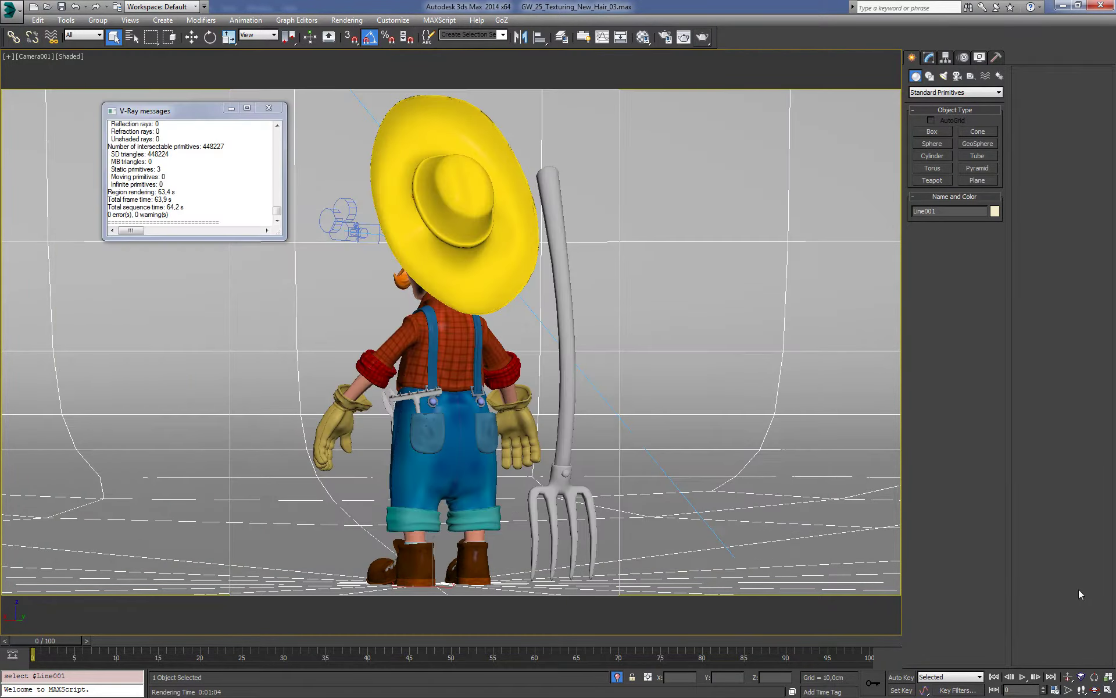
Step: Undo a camera orbit to restore the front view of the farmer, and close V-Ray messages
{"action": "left_click", "coordinate": [1095, 691]}
{"action": "left_click_drag", "start_coordinate": [444, 362], "coordinate": [605, 354]}
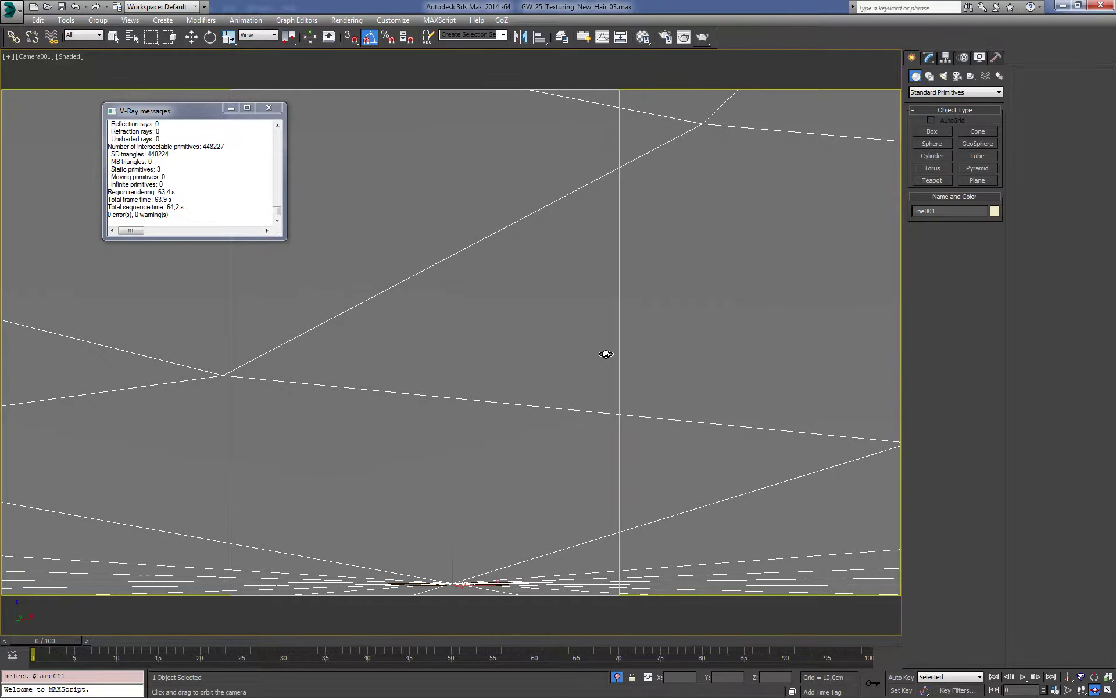
{"action": "right_click", "coordinate": [603, 352]}
{"action": "key", "text": "ctrl+z"}
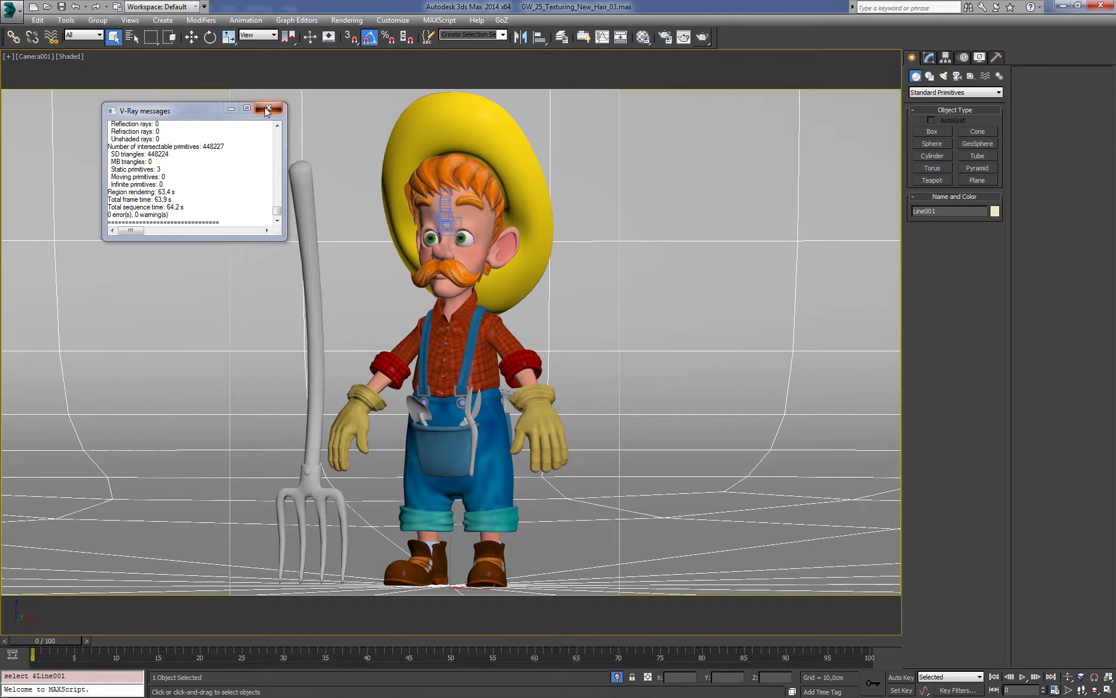
{"action": "left_click", "coordinate": [269, 108]}
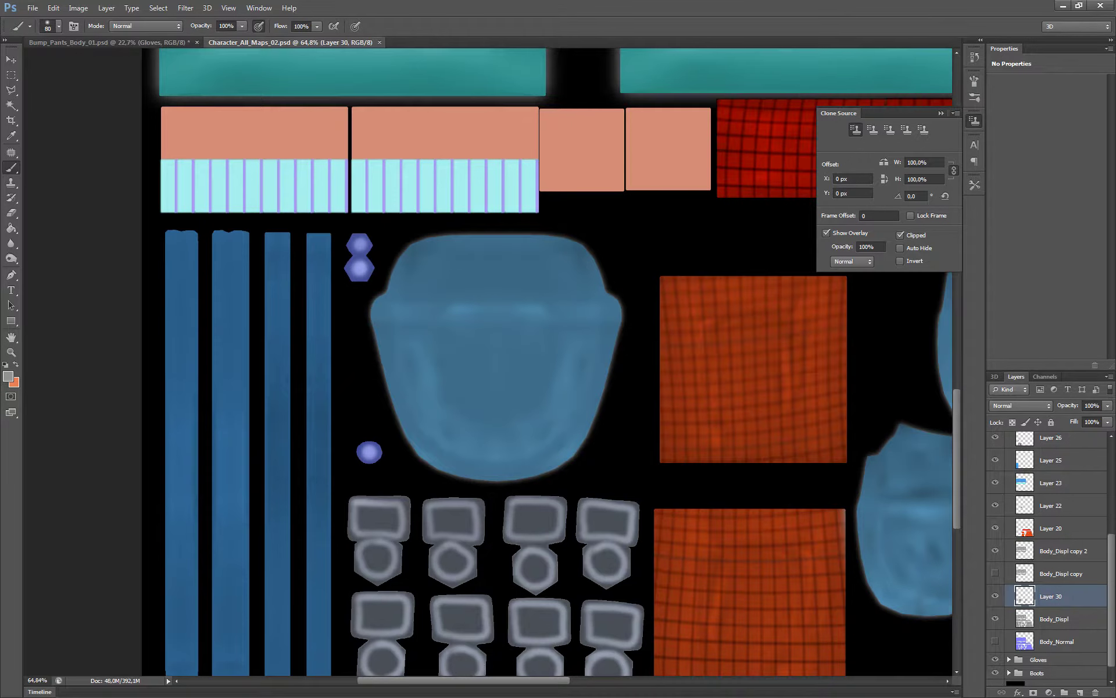
Step: Pick the Rectangular Marquee tool and frame the yellow hat pieces on the texture map
{"action": "scroll", "coordinate": [634, 299], "scroll_direction": "down", "scroll_amount": 2, "text": "alt"}
{"action": "scroll", "coordinate": [628, 294], "scroll_direction": "down", "scroll_amount": 1, "text": "alt"}
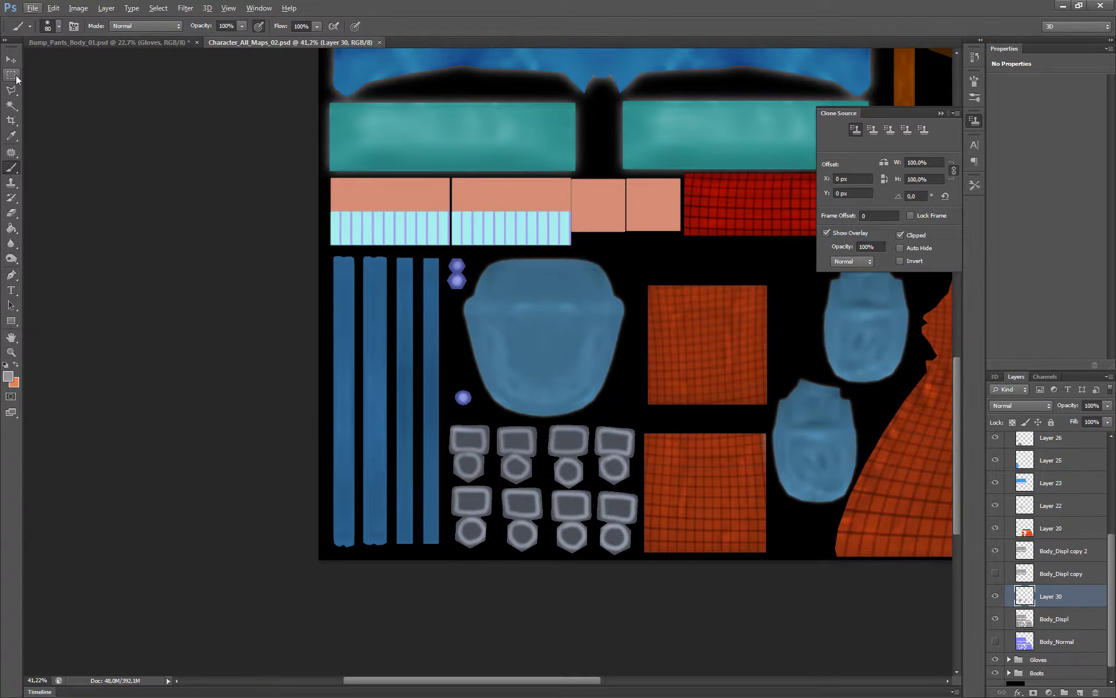
{"action": "left_click", "coordinate": [14, 76]}
{"action": "left_click_drag", "start_coordinate": [624, 126], "coordinate": [678, 155]}
{"action": "scroll", "coordinate": [468, 456], "scroll_direction": "down", "scroll_amount": 2, "text": "alt"}
{"action": "left_click_drag", "start_coordinate": [468, 456], "coordinate": [467, 584]}
{"action": "scroll", "coordinate": [561, 279], "scroll_direction": "up", "scroll_amount": 2, "text": "alt"}
{"action": "scroll", "coordinate": [561, 279], "scroll_direction": "up", "scroll_amount": 2, "text": "alt"}
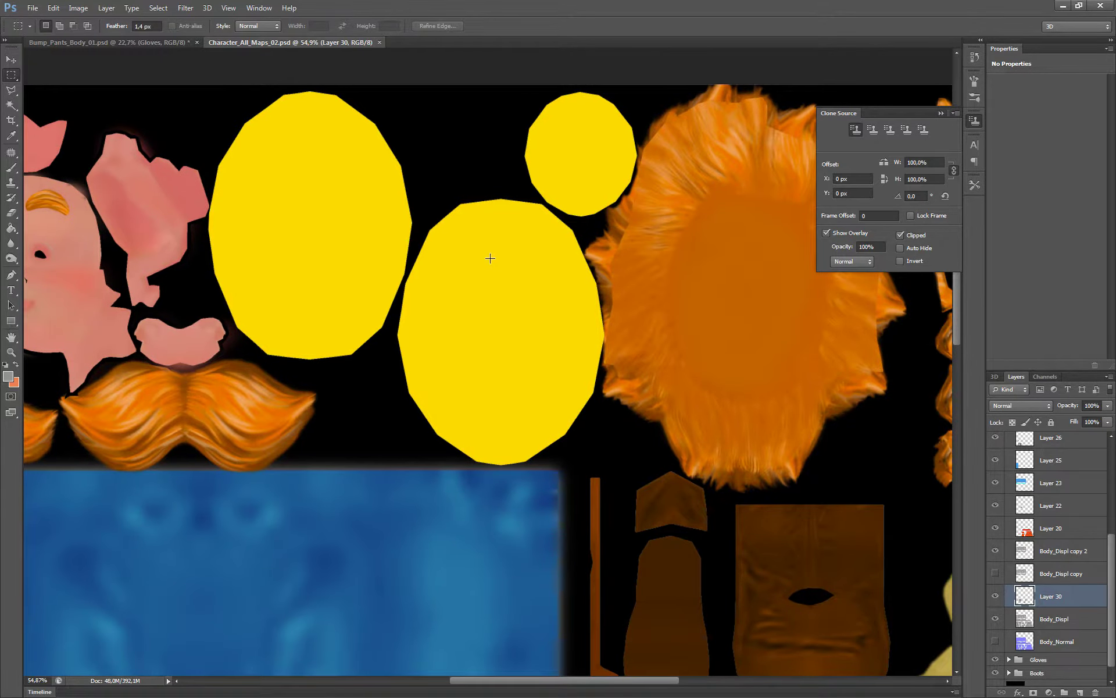
{"action": "left_click_drag", "start_coordinate": [409, 221], "coordinate": [490, 255]}
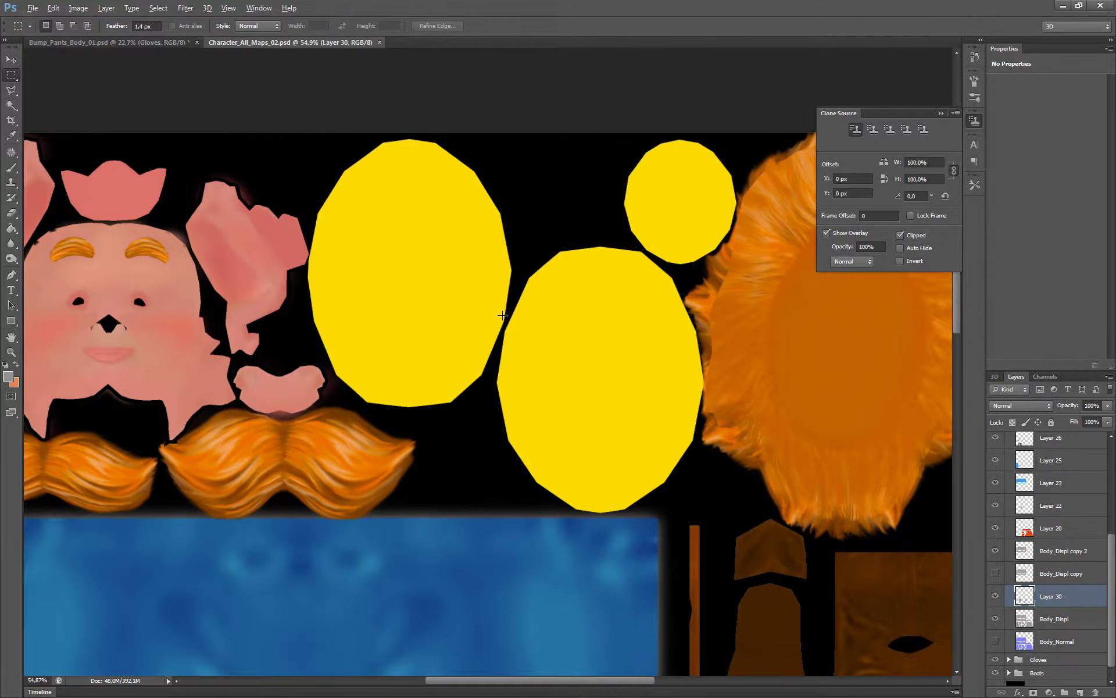
{"action": "scroll", "coordinate": [503, 315], "scroll_direction": "up", "scroll_amount": 1, "text": "alt"}
Step: Show the UV wireframe layer and inspect it over the large yellow hat piece
{"action": "left_click_drag", "start_coordinate": [1112, 553], "coordinate": [1101, 436]}
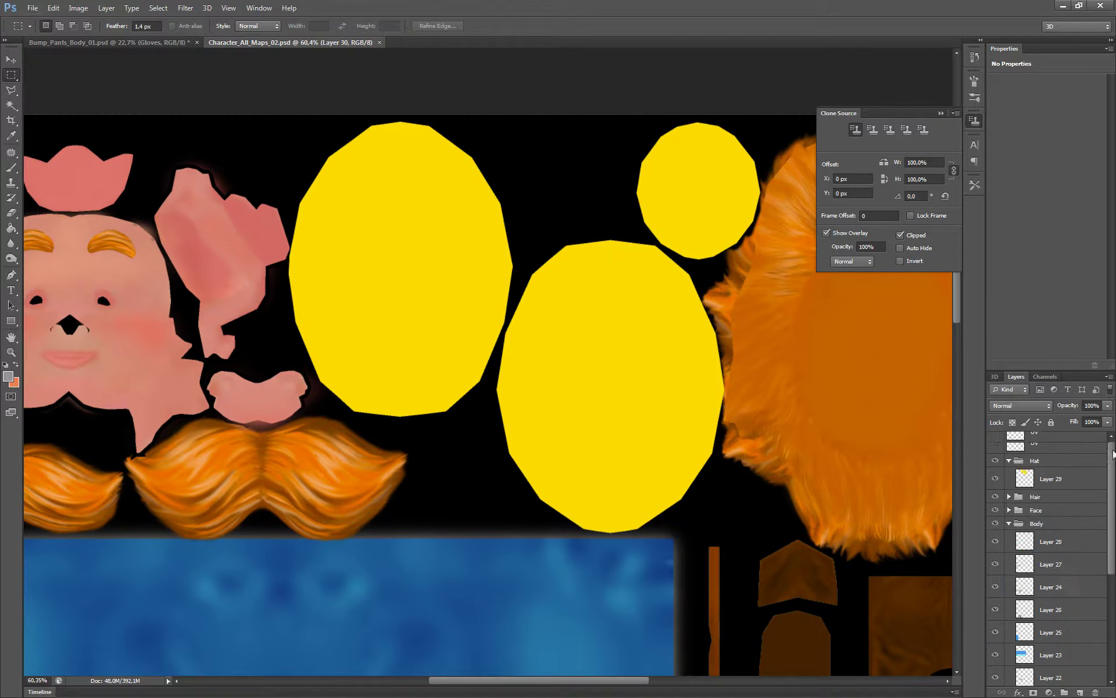
{"action": "left_click", "coordinate": [994, 443]}
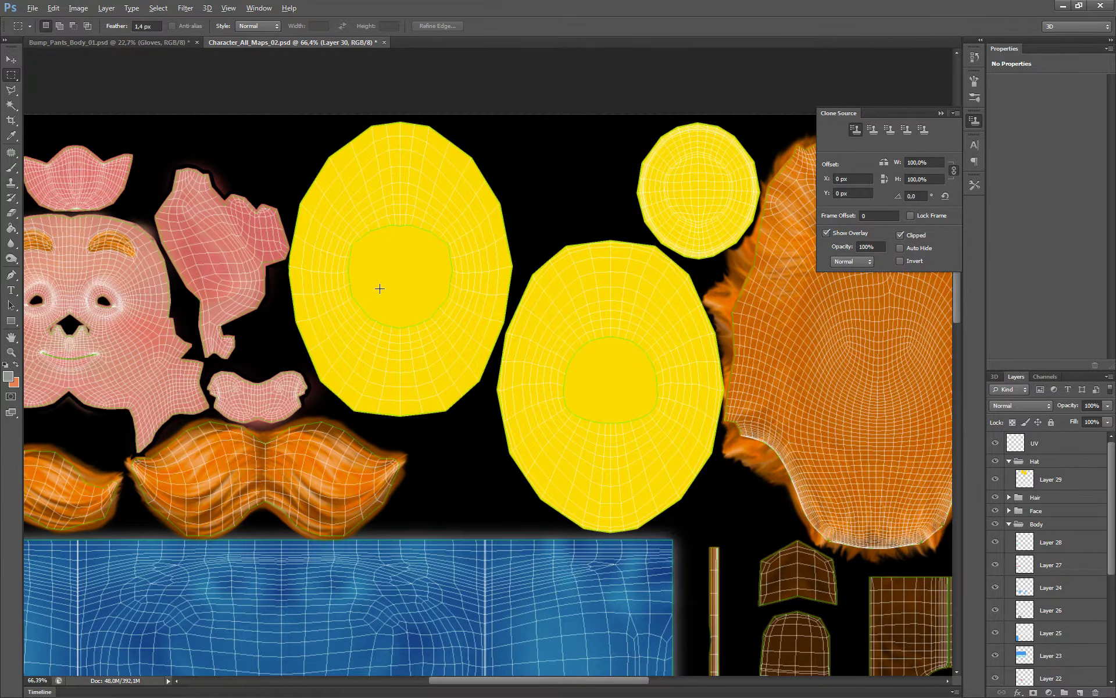
{"action": "scroll", "coordinate": [380, 288], "scroll_direction": "up", "scroll_amount": 4, "text": "alt"}
{"action": "left_click_drag", "start_coordinate": [429, 251], "coordinate": [404, 314]}
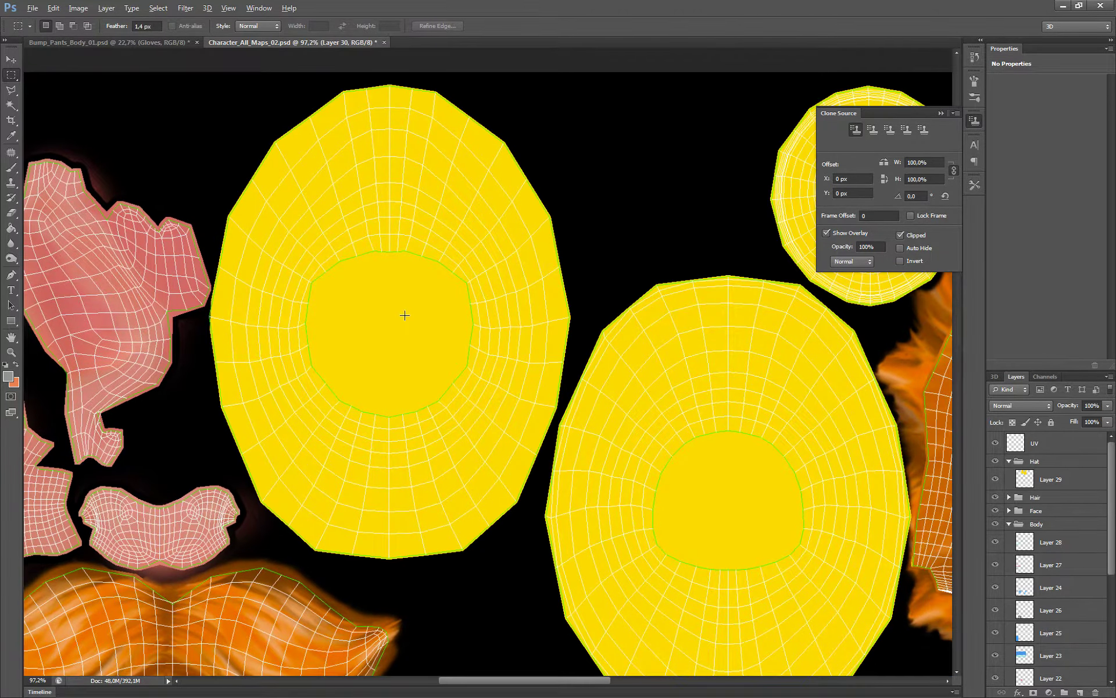
{"action": "scroll", "coordinate": [343, 336], "scroll_direction": "down", "scroll_amount": 3, "text": "alt"}
{"action": "scroll", "coordinate": [337, 338], "scroll_direction": "up", "scroll_amount": 1, "text": "alt"}
{"action": "scroll", "coordinate": [338, 340], "scroll_direction": "up", "scroll_amount": 2, "text": "alt"}
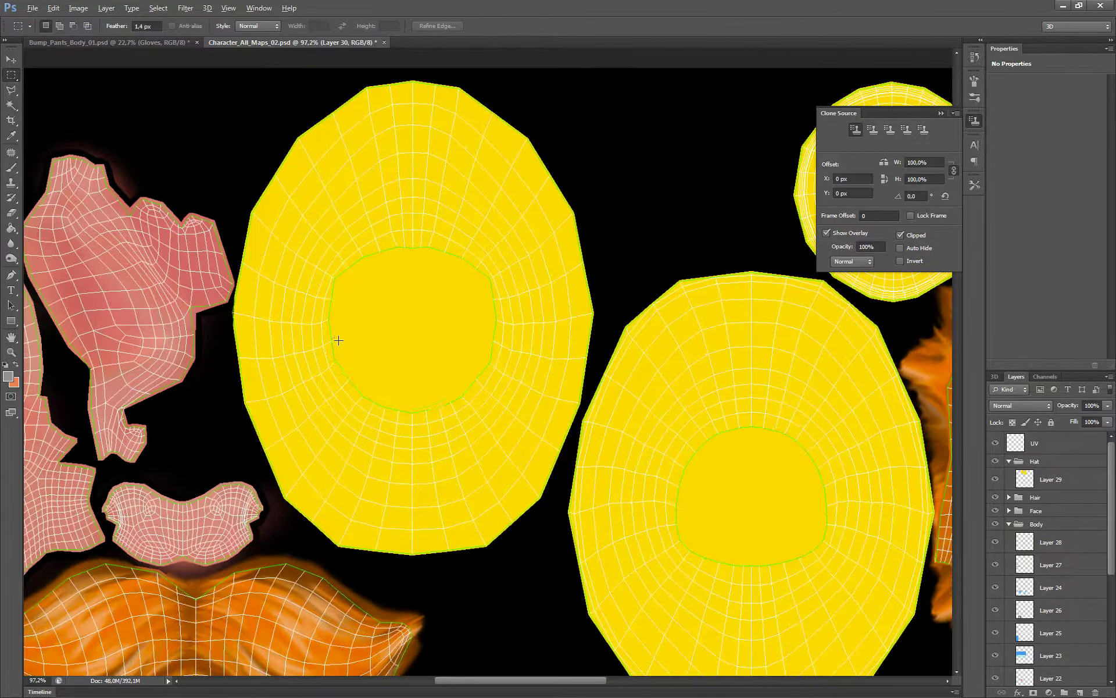
{"action": "scroll", "coordinate": [399, 244], "scroll_direction": "down", "scroll_amount": 2, "text": "alt"}
{"action": "scroll", "coordinate": [398, 310], "scroll_direction": "up", "scroll_amount": 1, "text": "alt"}
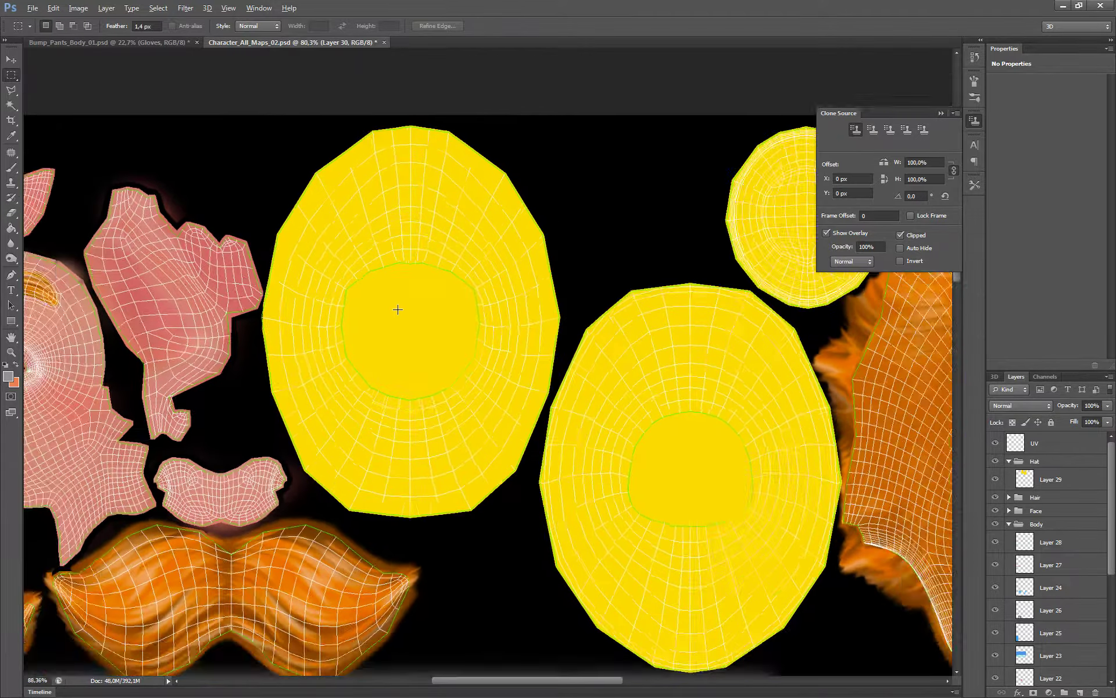
{"action": "scroll", "coordinate": [398, 310], "scroll_direction": "down", "scroll_amount": 1, "text": "alt"}
{"action": "scroll", "coordinate": [400, 307], "scroll_direction": "up", "scroll_amount": 2, "text": "alt"}
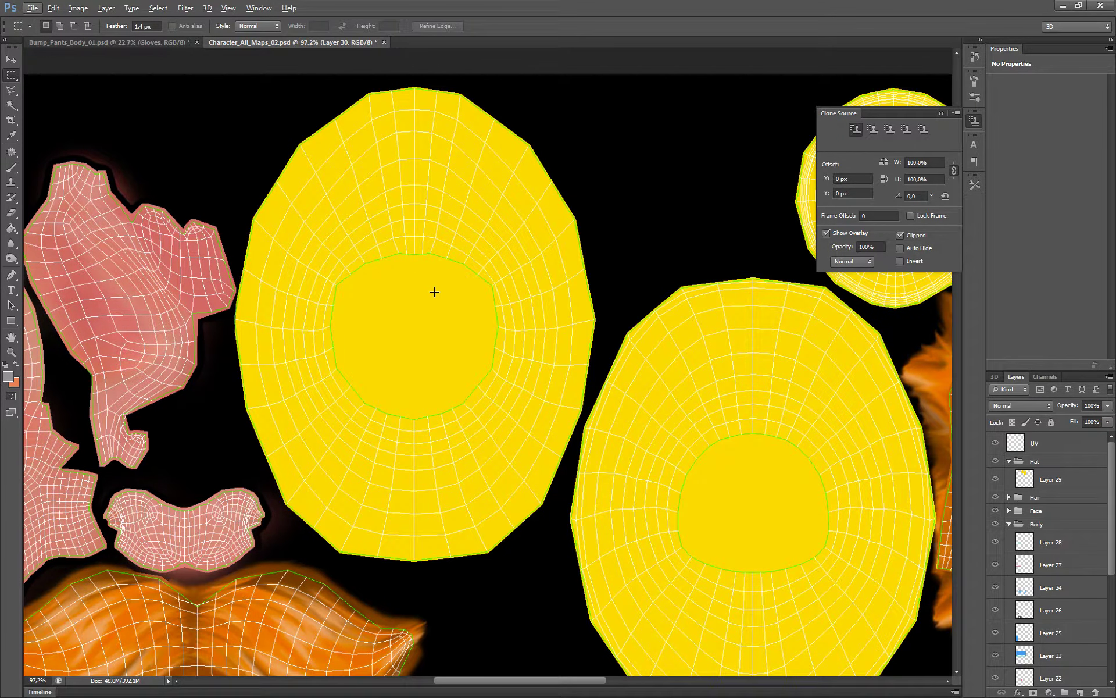
{"action": "left_click_drag", "start_coordinate": [656, 225], "coordinate": [633, 224]}
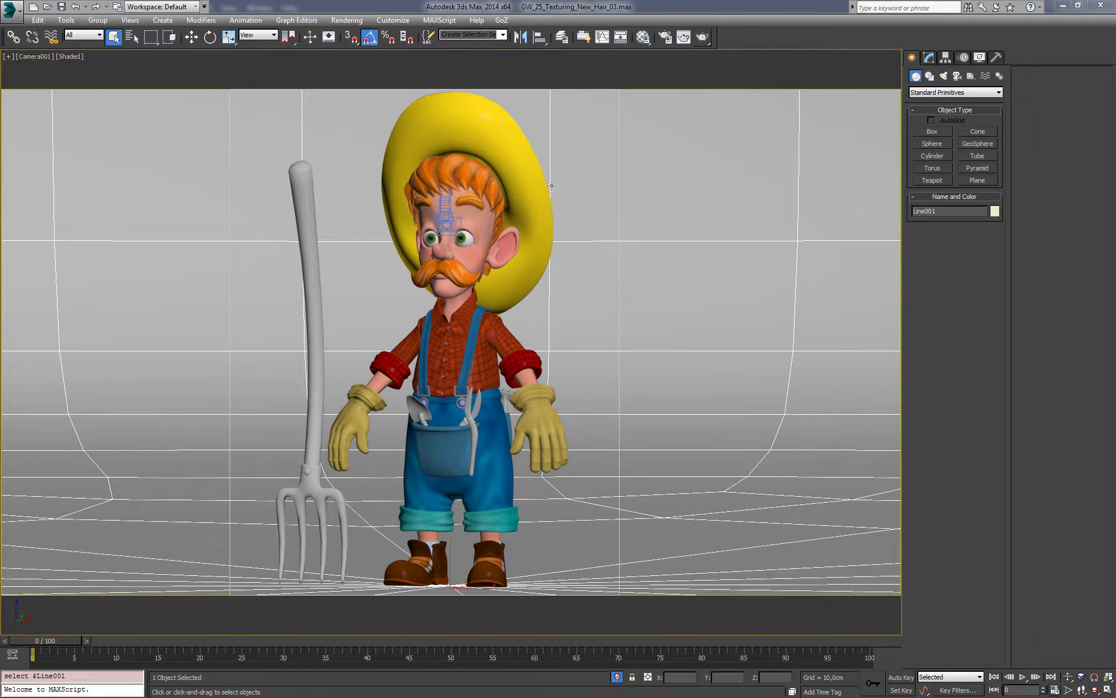
Step: Isolate the selected hat with Alt+Q and zoom to fit it
{"action": "left_click", "coordinate": [552, 185]}
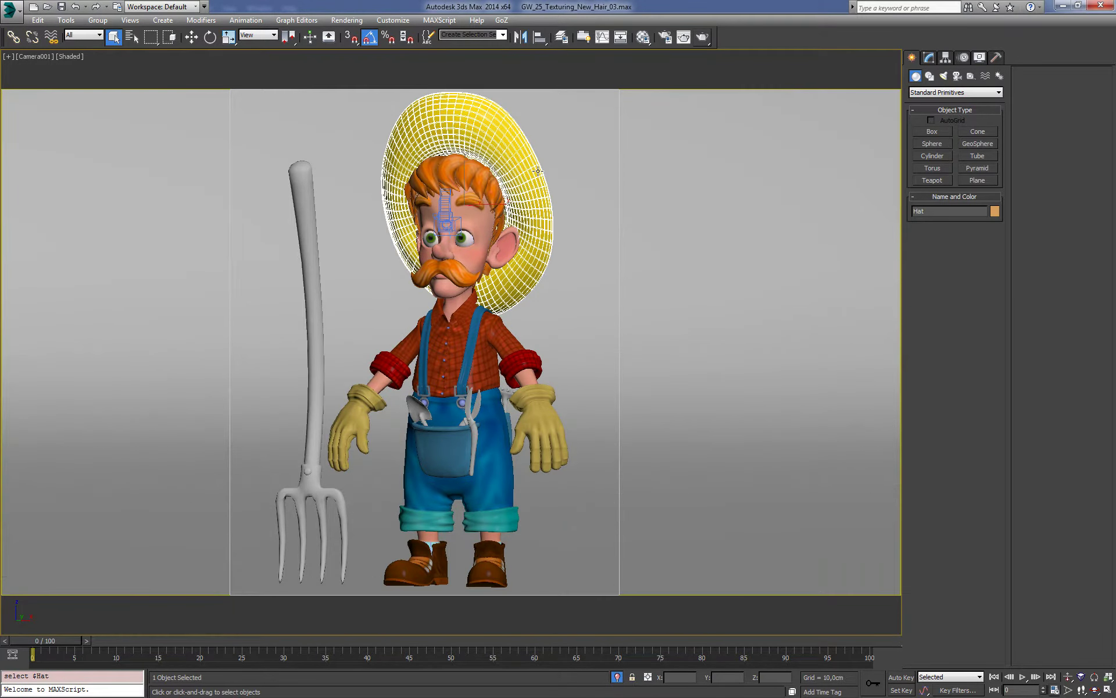
{"action": "key", "text": "alt+q"}
{"action": "key", "text": "f"}
{"action": "key", "text": "t"}
{"action": "key", "text": "z"}
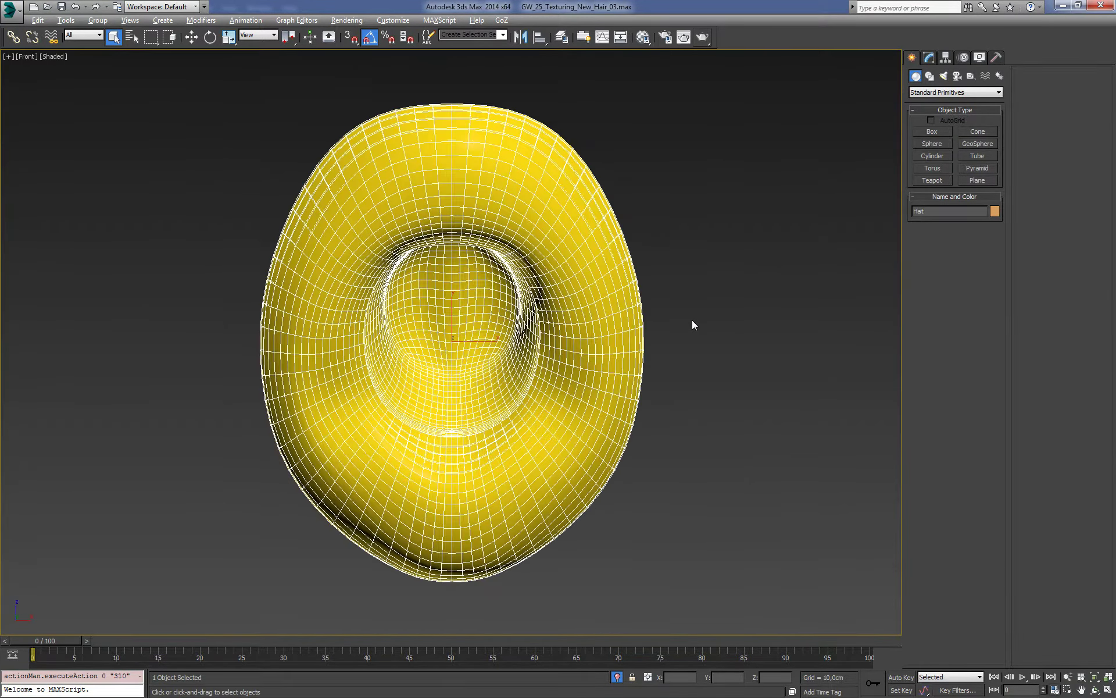
Step: Deselect the hat, leave it in a shaded Front view, and bring up Create > Shapes
{"action": "left_click", "coordinate": [697, 323]}
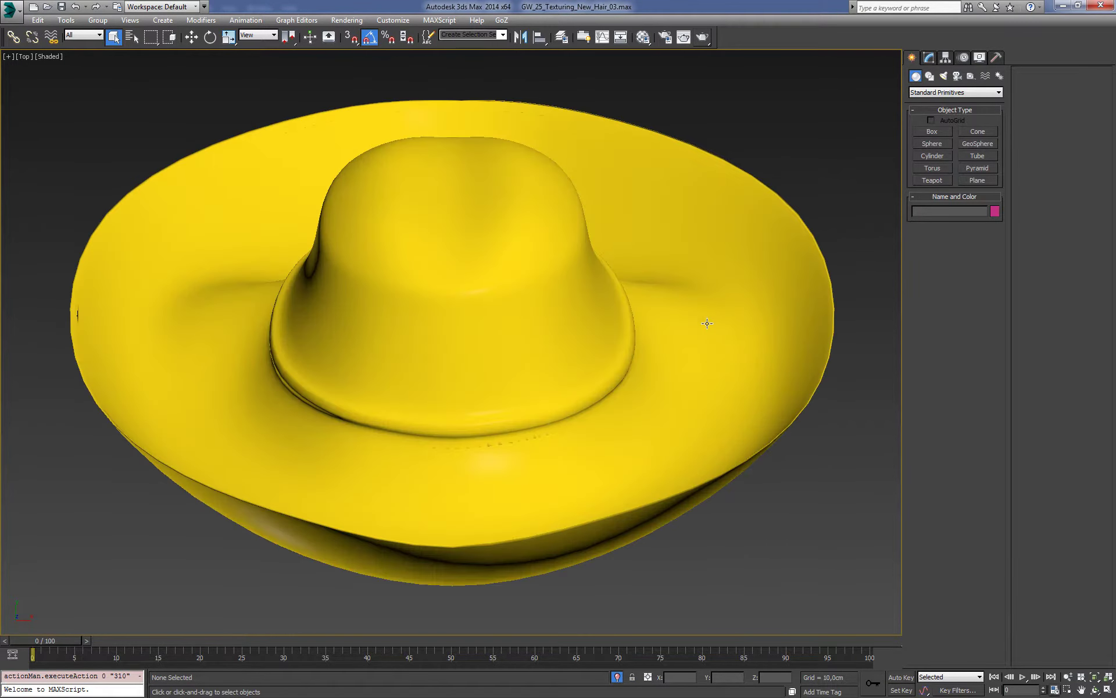
{"action": "key", "text": "F3"}
{"action": "key", "text": "f"}
{"action": "key", "text": "F3"}
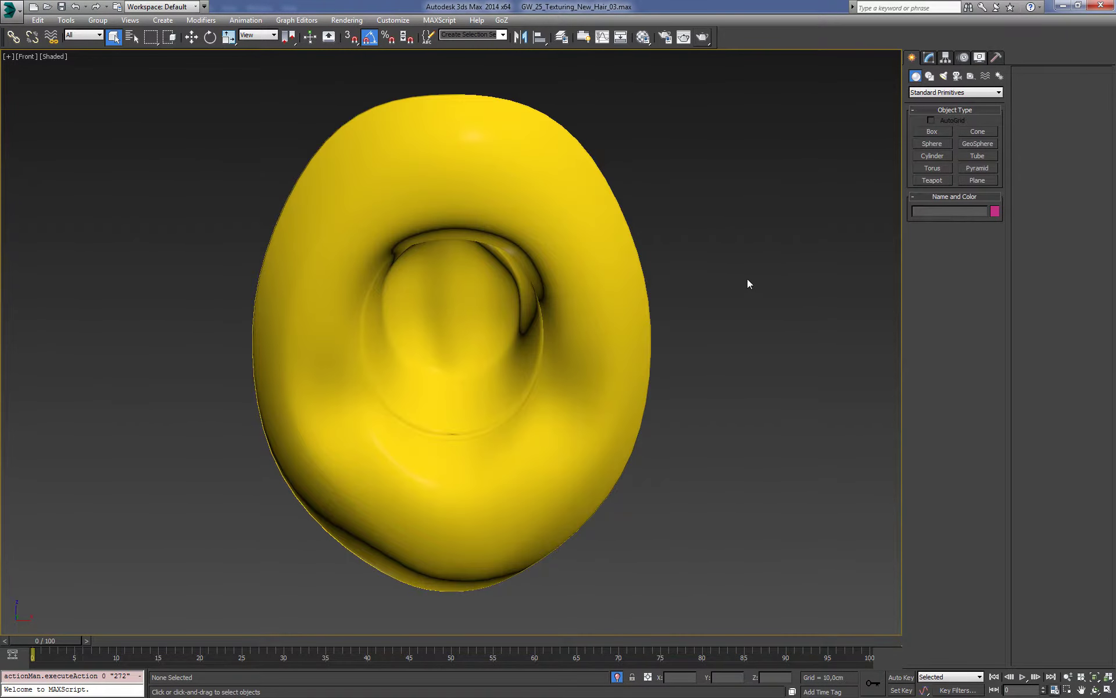
{"action": "left_click", "coordinate": [930, 76]}
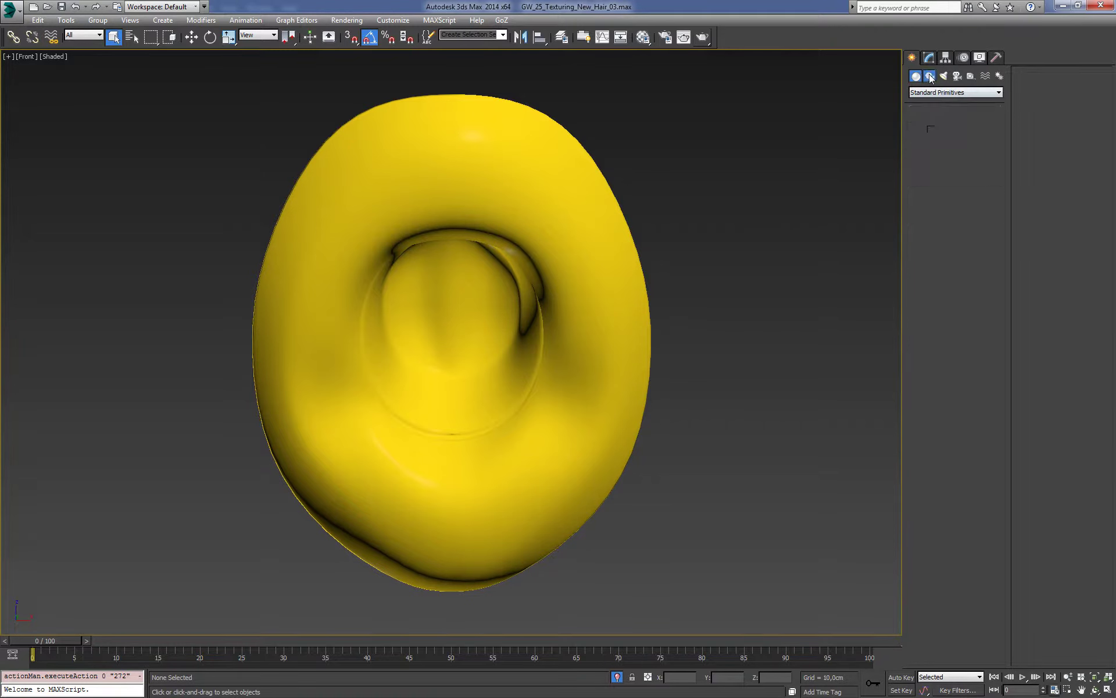
Step: Draw a circle, Circle001, beside the hat in a wireframe view
{"action": "left_click", "coordinate": [934, 153]}
{"action": "scroll", "coordinate": [638, 221], "scroll_direction": "up", "scroll_amount": 3}
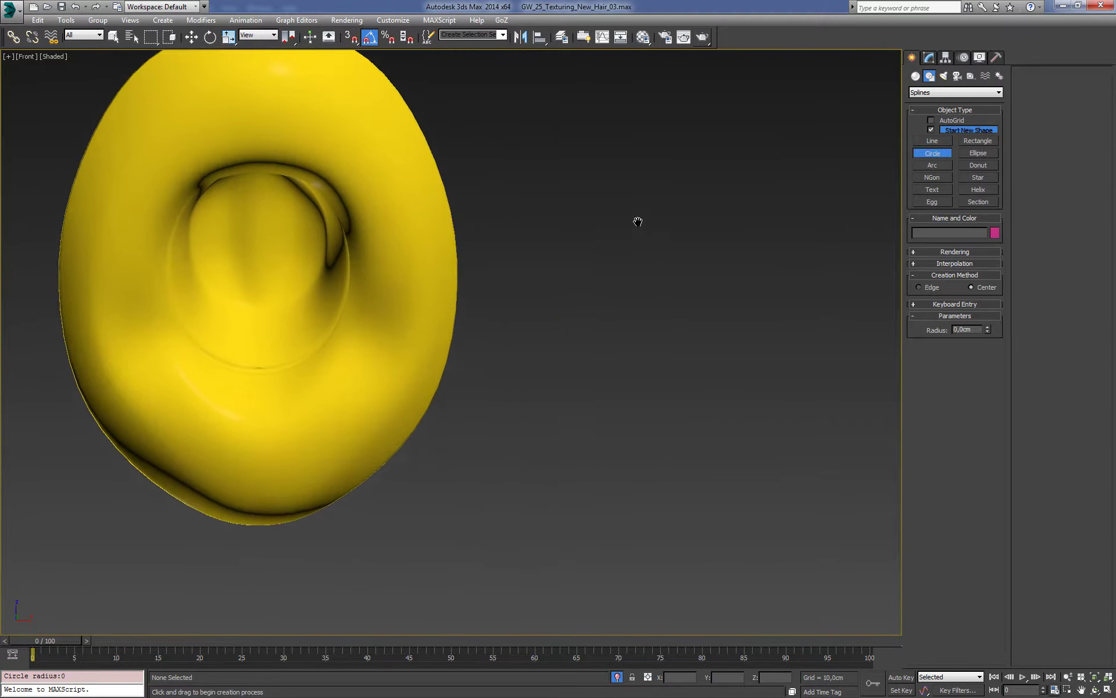
{"action": "key", "text": "F3"}
{"action": "scroll", "coordinate": [638, 222], "scroll_direction": "up", "scroll_amount": 5}
{"action": "left_click_drag", "start_coordinate": [555, 333], "coordinate": [618, 401]}
{"action": "right_click", "coordinate": [594, 340]}
Step: Convert the circle to an editable spline
{"action": "right_click", "coordinate": [591, 314]}
{"action": "scroll", "coordinate": [562, 305], "scroll_direction": "up", "scroll_amount": 2}
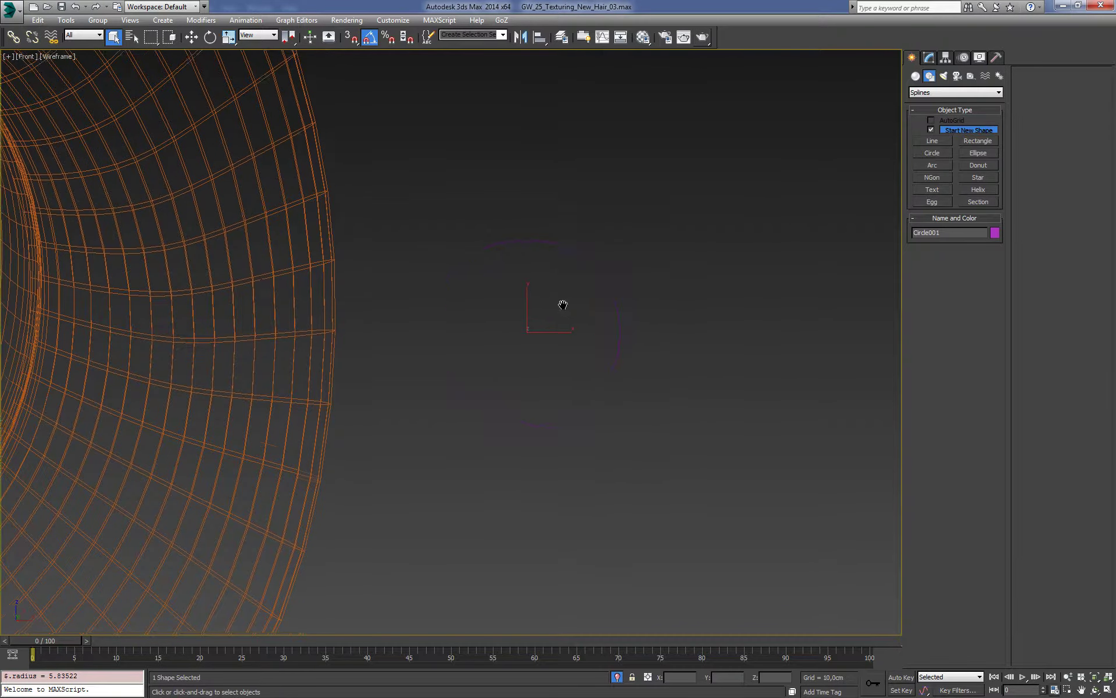
{"action": "scroll", "coordinate": [561, 305], "scroll_direction": "up", "scroll_amount": 2}
{"action": "right_click", "coordinate": [562, 305]}
{"action": "mouse_move", "coordinate": [618, 409]}
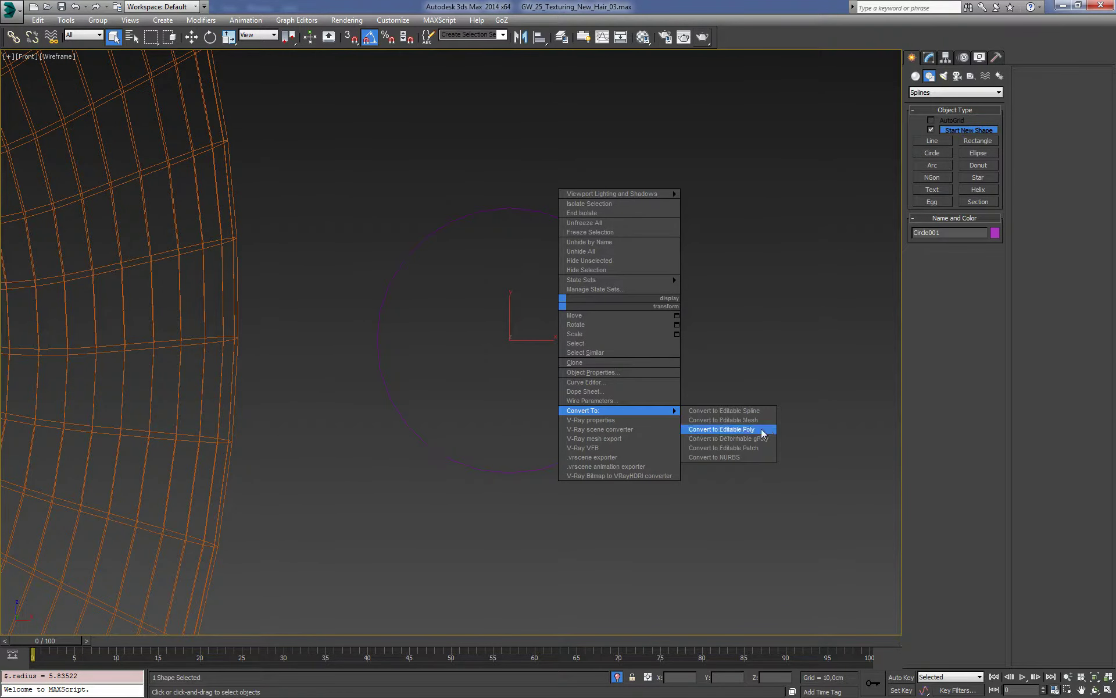
{"action": "left_click", "coordinate": [756, 411]}
Step: Select the circle's upper segments and detach them as Shape001
{"action": "left_click", "coordinate": [955, 379]}
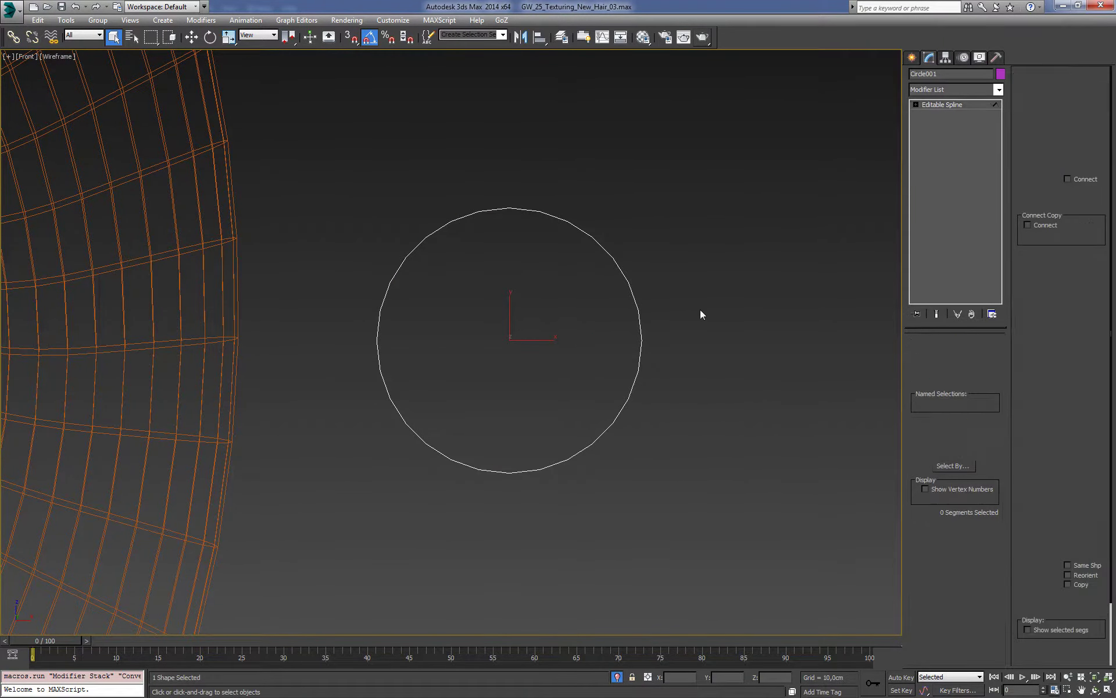
{"action": "left_click_drag", "start_coordinate": [316, 184], "coordinate": [729, 294]}
{"action": "right_click", "coordinate": [681, 242]}
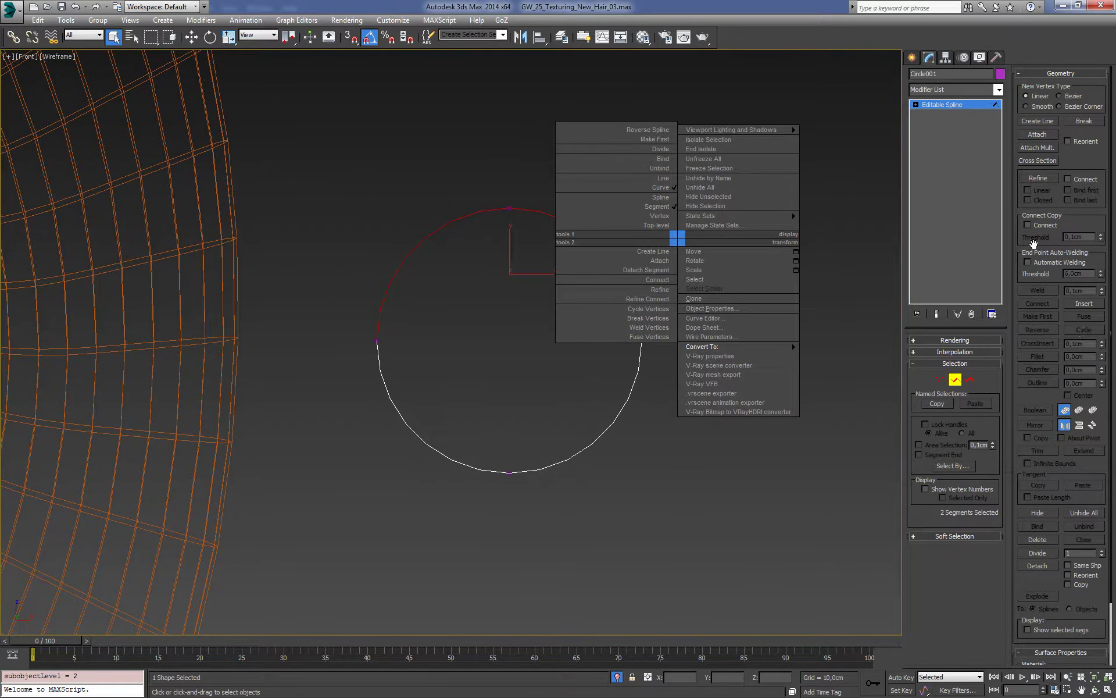
{"action": "left_click_drag", "start_coordinate": [1032, 243], "coordinate": [1010, 156]}
{"action": "scroll", "coordinate": [1009, 282], "scroll_direction": "up", "scroll_amount": 1}
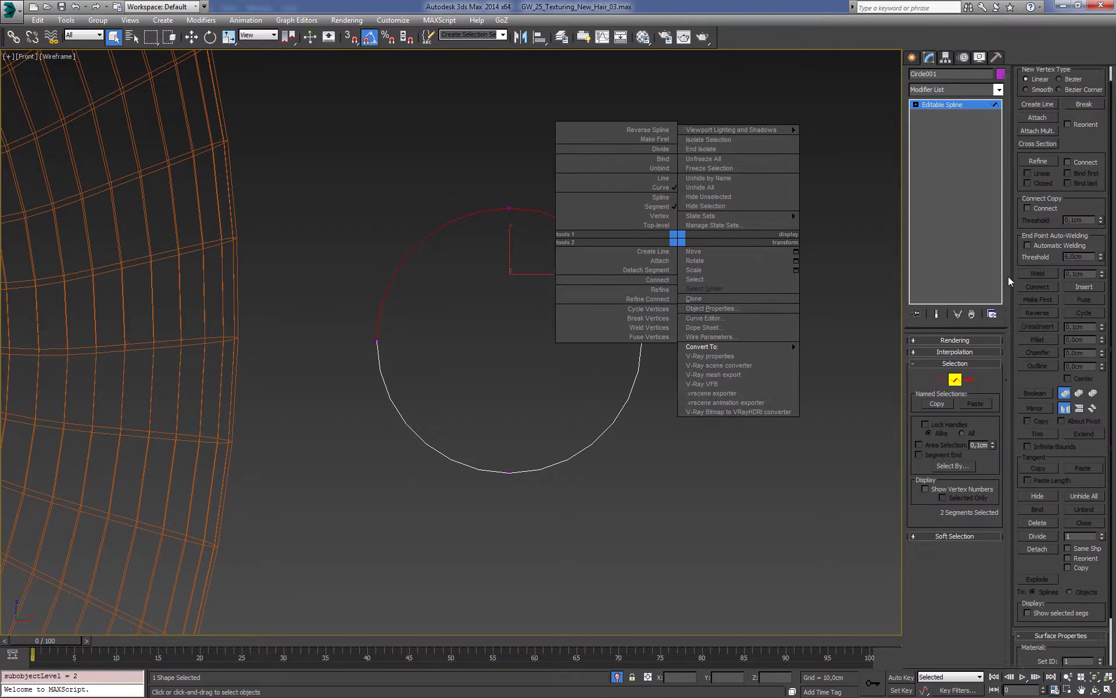
{"action": "scroll", "coordinate": [1009, 282], "scroll_direction": "up", "scroll_amount": 1}
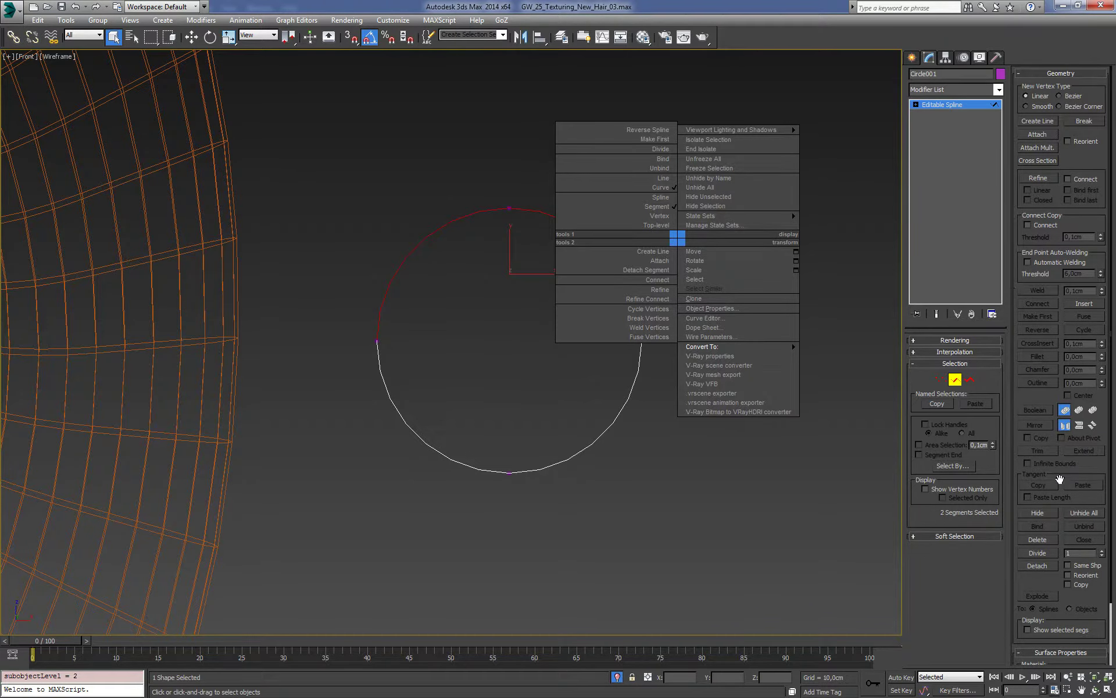
{"action": "left_click", "coordinate": [1023, 567]}
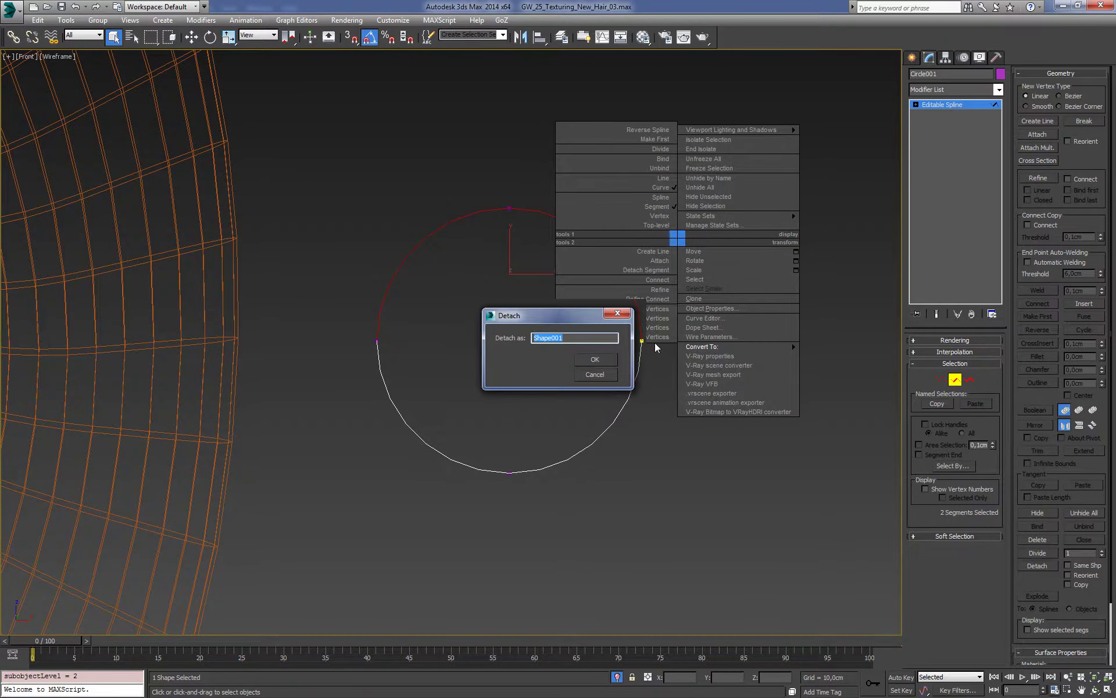
{"action": "left_click", "coordinate": [595, 359]}
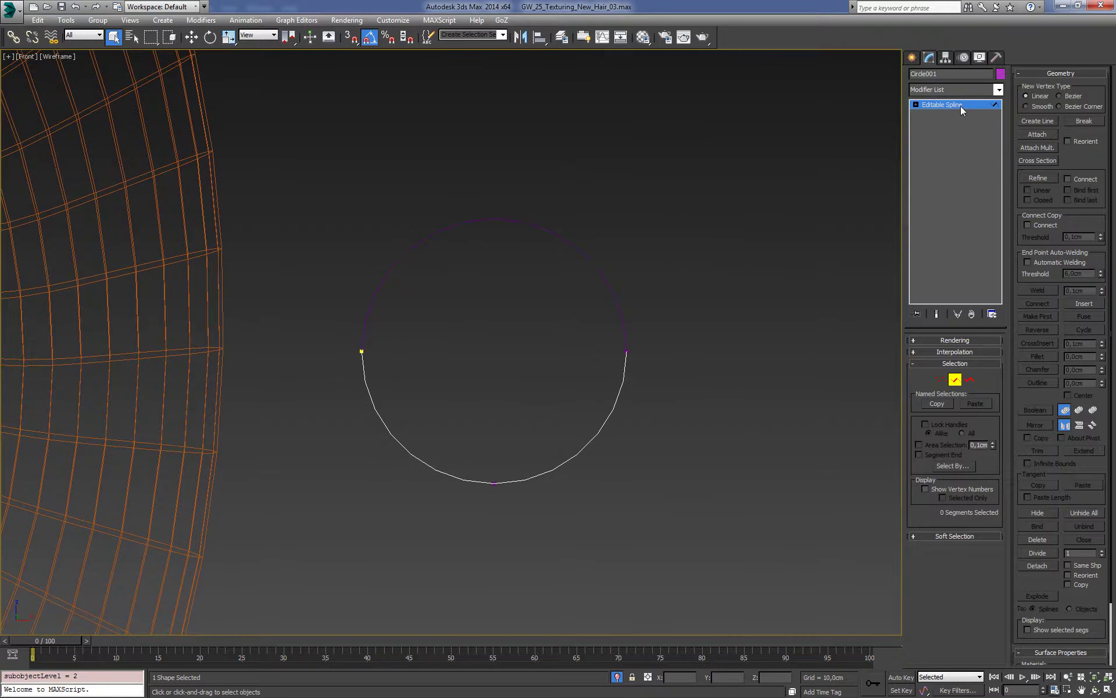
Step: Slide the detached upper arc along X and vertex-snap it onto the lower arc's end
{"action": "left_click", "coordinate": [671, 153]}
{"action": "left_click", "coordinate": [596, 263]}
{"action": "middle_click_drag", "start_coordinate": [574, 294], "coordinate": [505, 295]}
{"action": "key", "text": "w"}
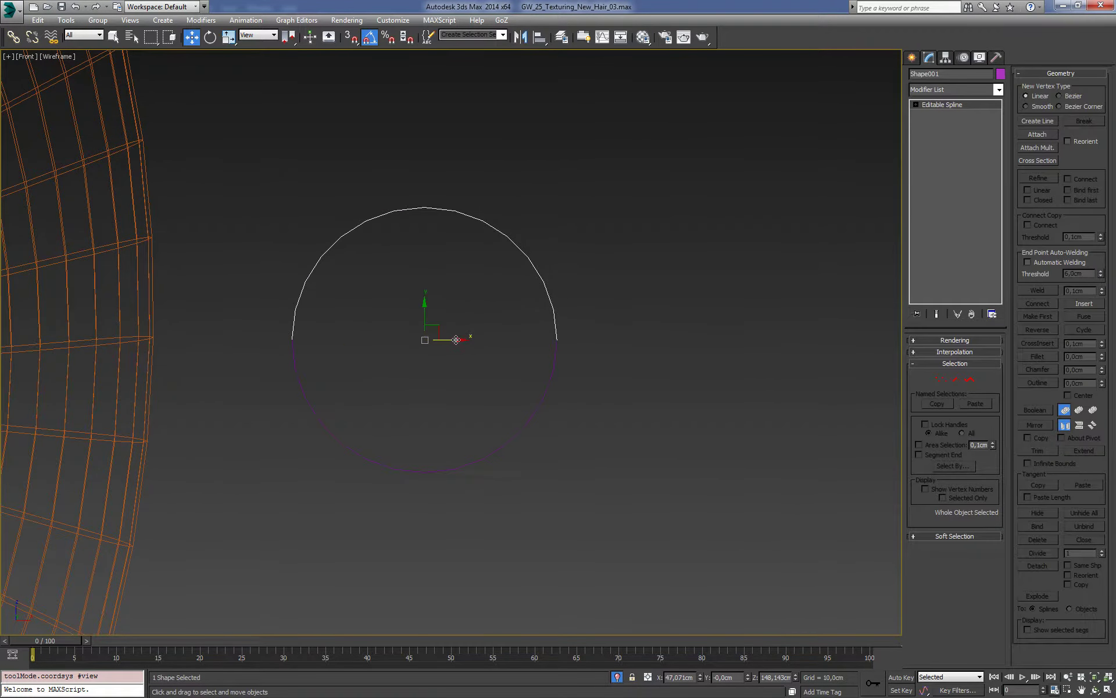
{"action": "left_click_drag", "start_coordinate": [451, 335], "coordinate": [633, 335]}
{"action": "left_click", "coordinate": [352, 36]}
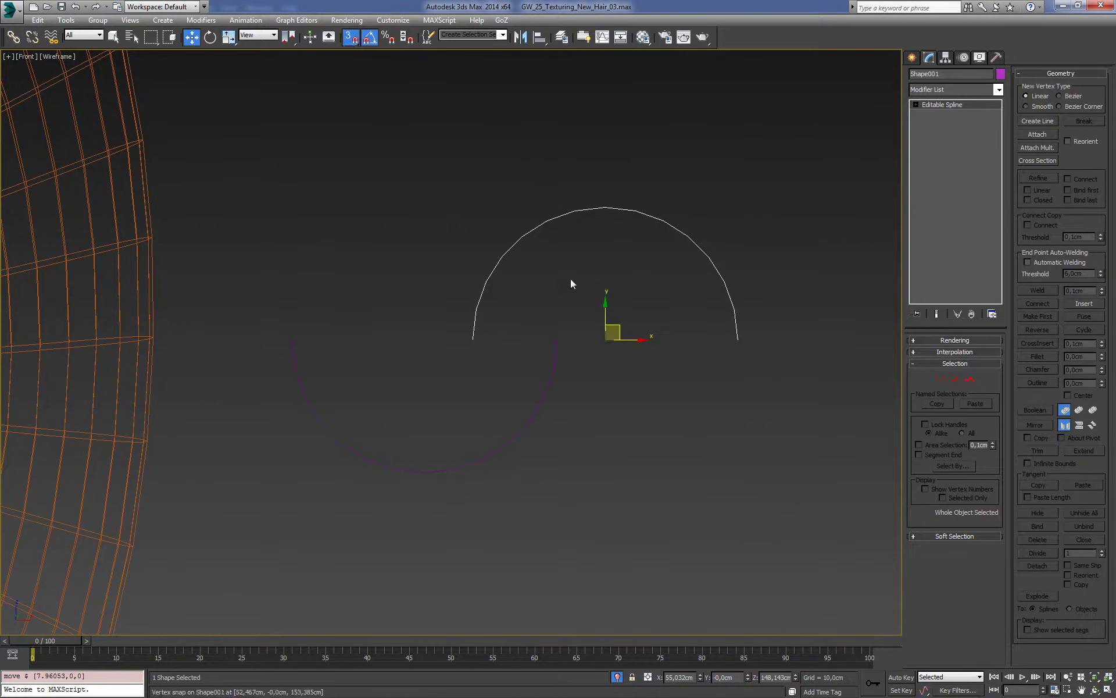
{"action": "left_click_drag", "start_coordinate": [472, 339], "coordinate": [555, 337]}
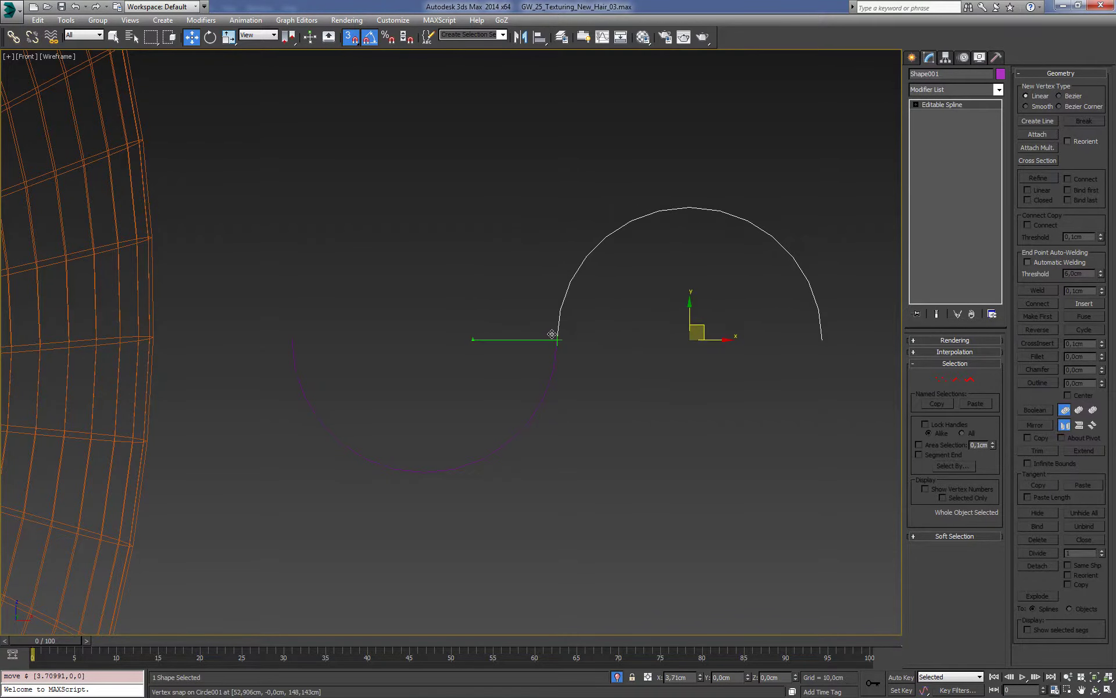
{"action": "left_click", "coordinate": [623, 372]}
Step: Clone the two-arc S-curve to the right and snap its start onto the first curve's end
{"action": "scroll", "coordinate": [622, 372], "scroll_direction": "down", "scroll_amount": 2}
{"action": "left_click_drag", "start_coordinate": [482, 339], "coordinate": [600, 394]}
{"action": "key", "text": "z"}
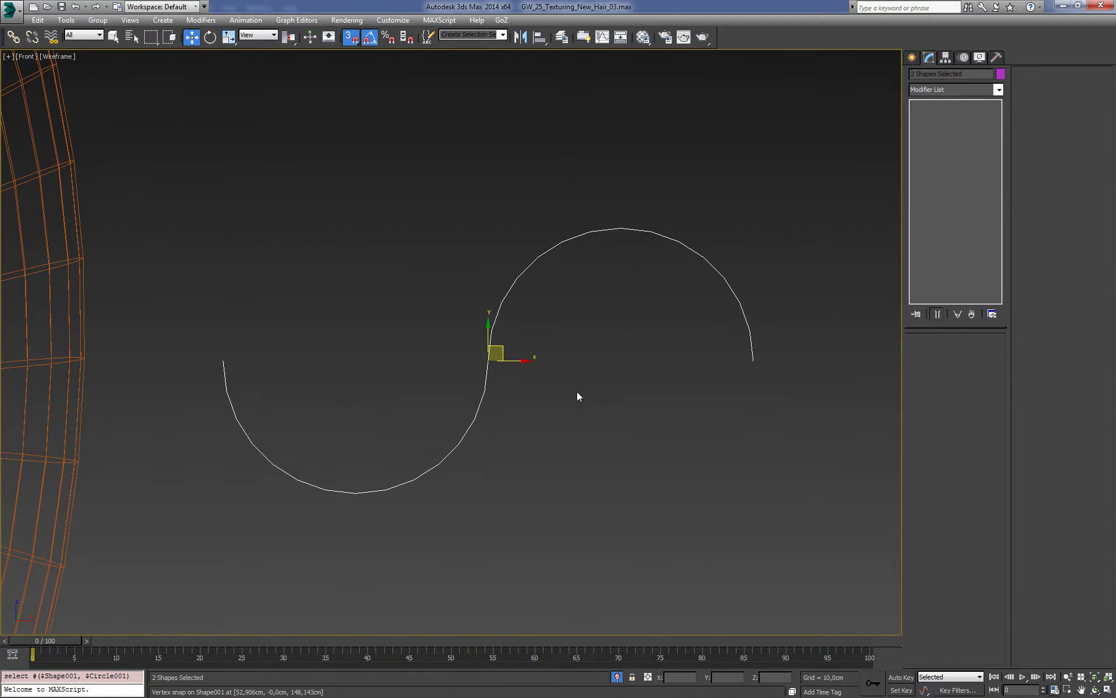
{"action": "key", "text": "s"}
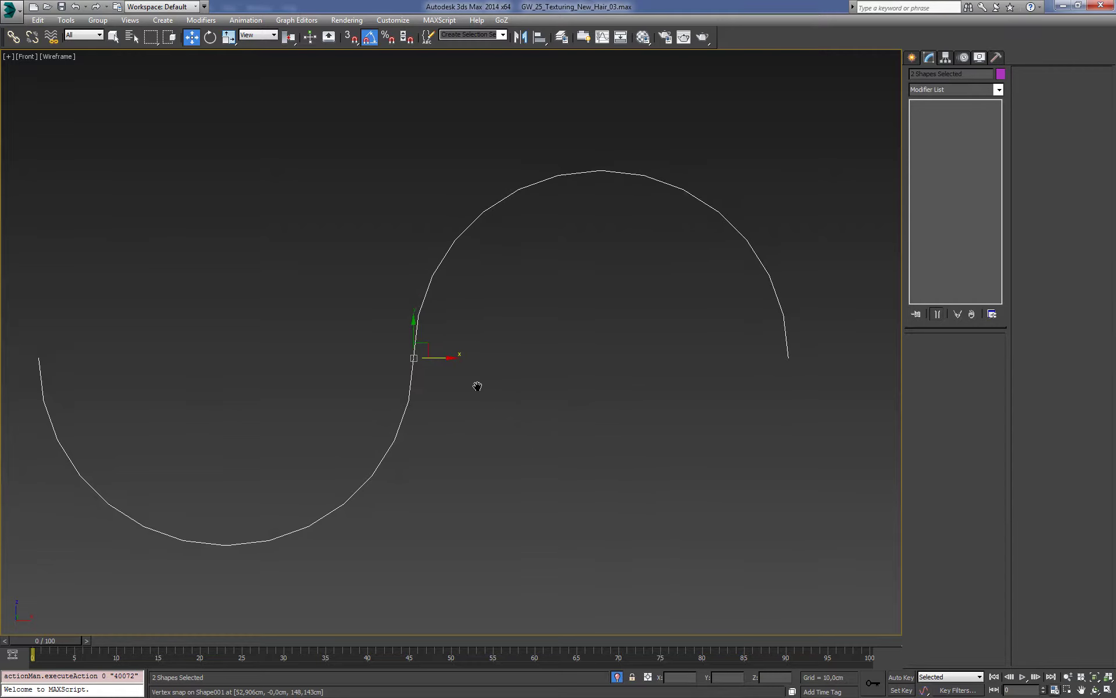
{"action": "scroll", "coordinate": [471, 385], "scroll_direction": "down", "scroll_amount": 2}
{"action": "left_click_drag", "start_coordinate": [446, 369], "coordinate": [972, 394], "text": "shift"}
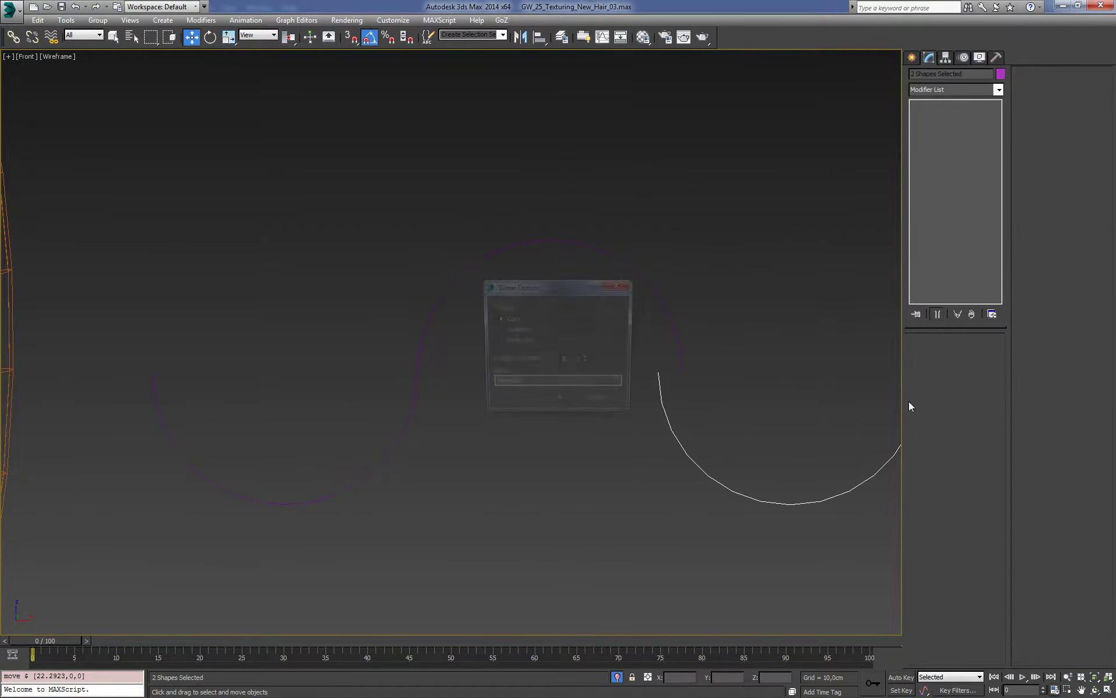
{"action": "left_click", "coordinate": [555, 400]}
{"action": "middle_click_drag", "start_coordinate": [555, 400], "coordinate": [575, 369]}
{"action": "scroll", "coordinate": [575, 370], "scroll_direction": "up", "scroll_amount": 4}
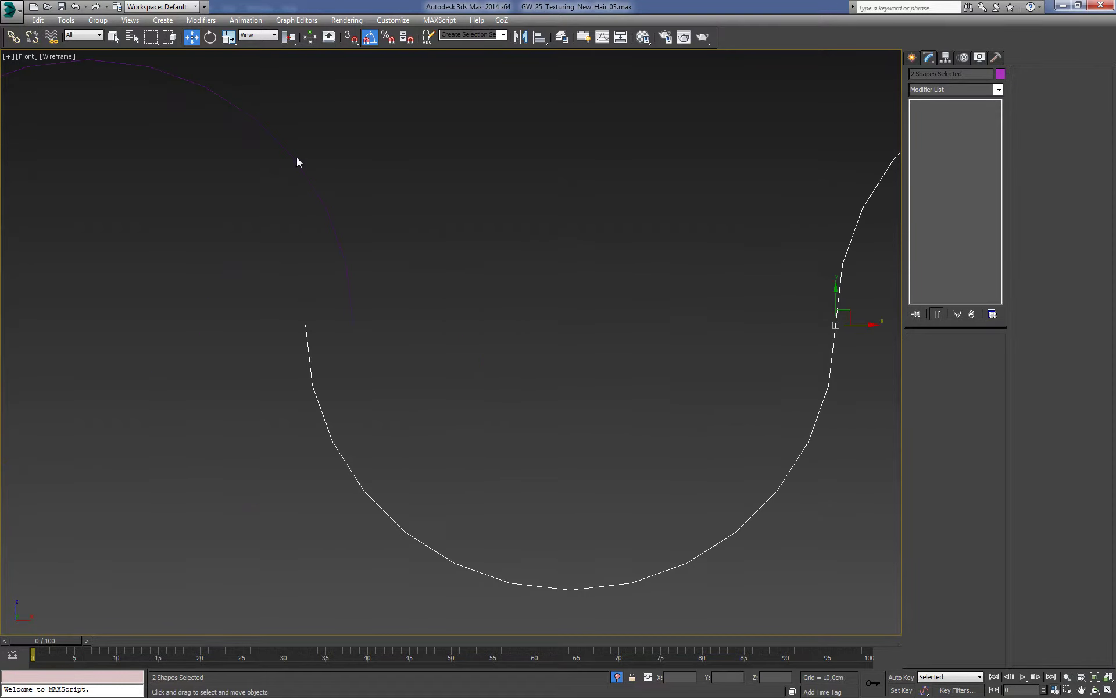
{"action": "left_click", "coordinate": [350, 38]}
{"action": "left_click_drag", "start_coordinate": [306, 324], "coordinate": [351, 330]}
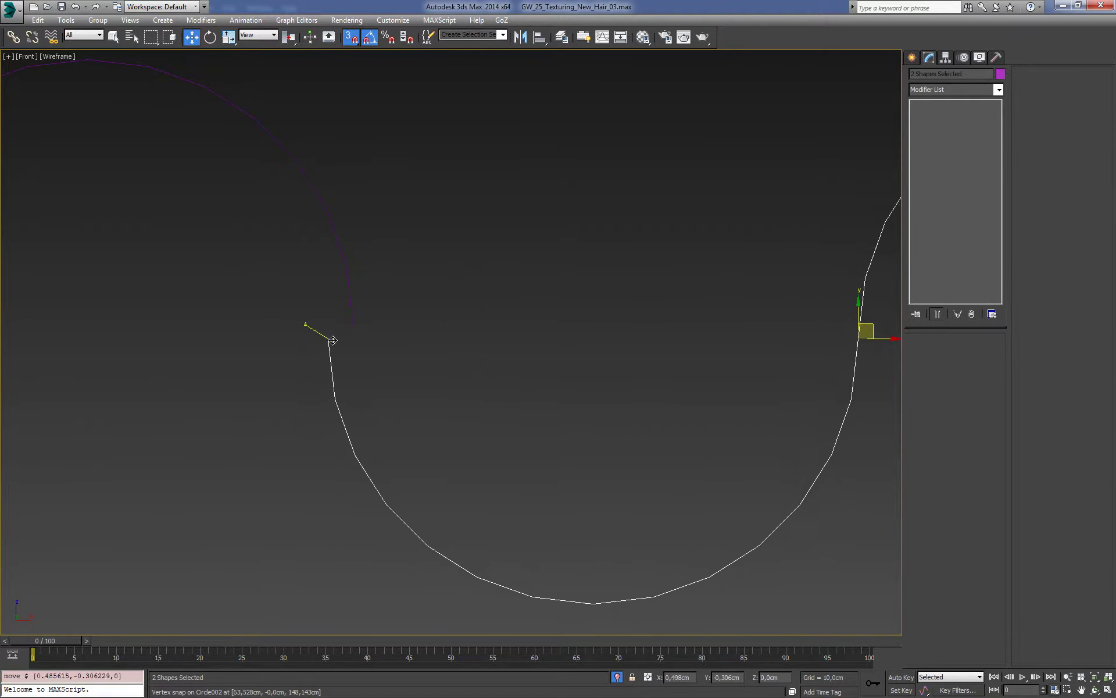
{"action": "left_click", "coordinate": [481, 282]}
Step: Select all four arcs and Shift-move clone the wave to the right
{"action": "scroll", "coordinate": [480, 281], "scroll_direction": "down", "scroll_amount": 5}
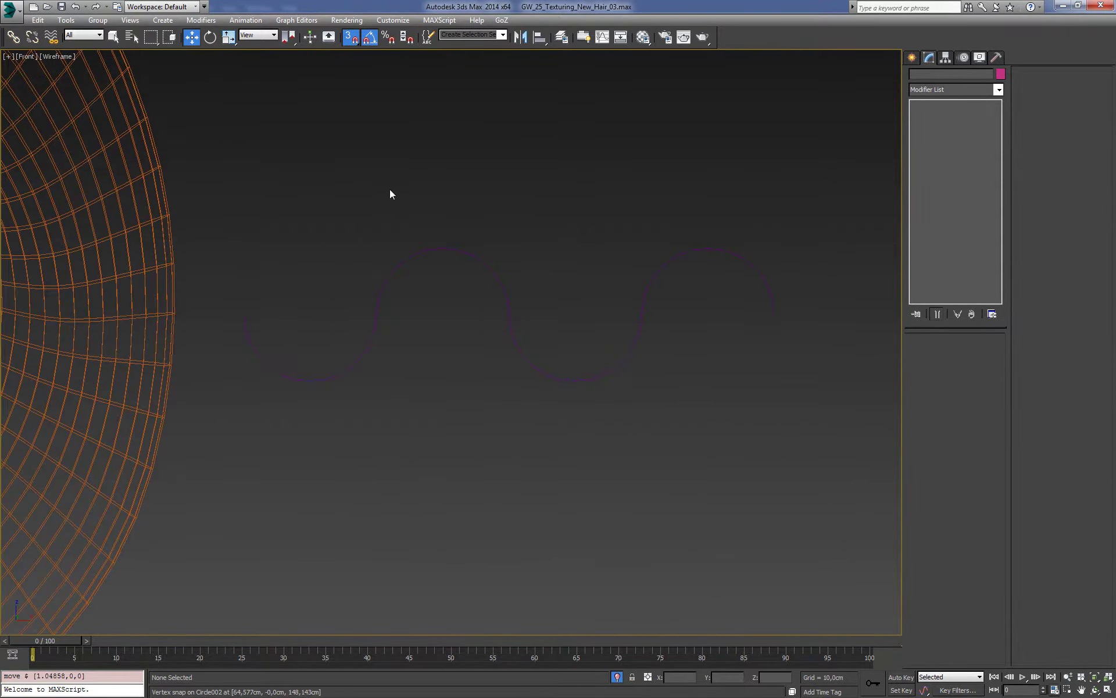
{"action": "left_click_drag", "start_coordinate": [748, 307], "coordinate": [748, 308]}
{"action": "middle_click_drag", "start_coordinate": [648, 355], "coordinate": [574, 365]}
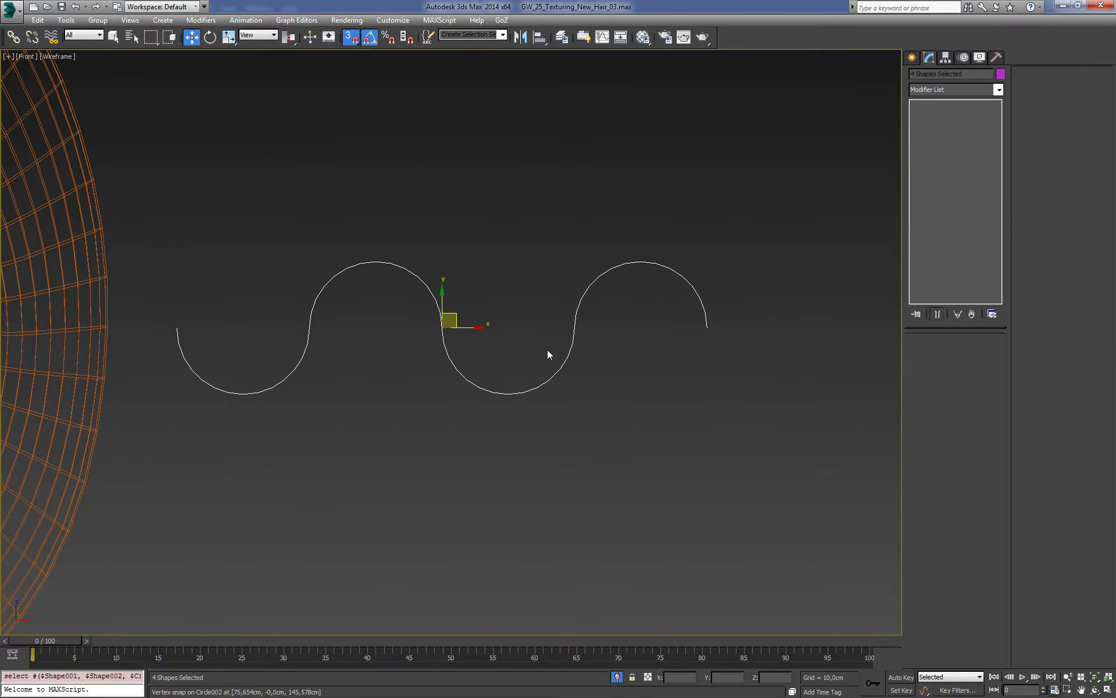
{"action": "left_click", "coordinate": [354, 38]}
{"action": "left_click_drag", "start_coordinate": [471, 326], "coordinate": [997, 359], "text": "shift"}
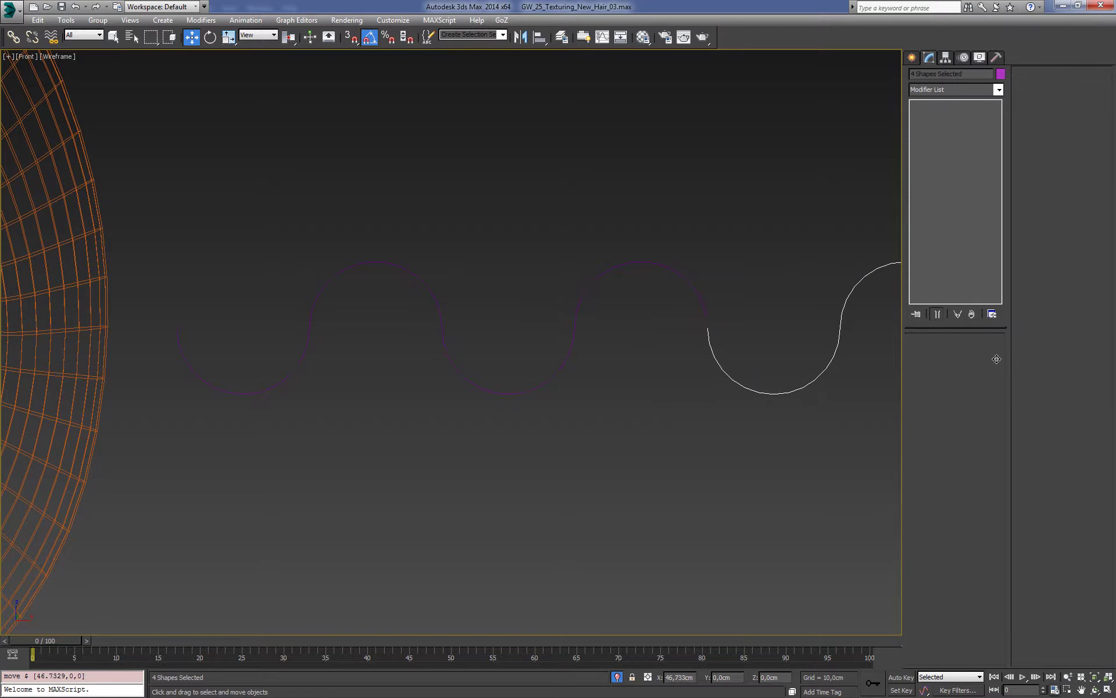
{"action": "left_click", "coordinate": [563, 403]}
{"action": "middle_click_drag", "start_coordinate": [764, 315], "coordinate": [588, 303]}
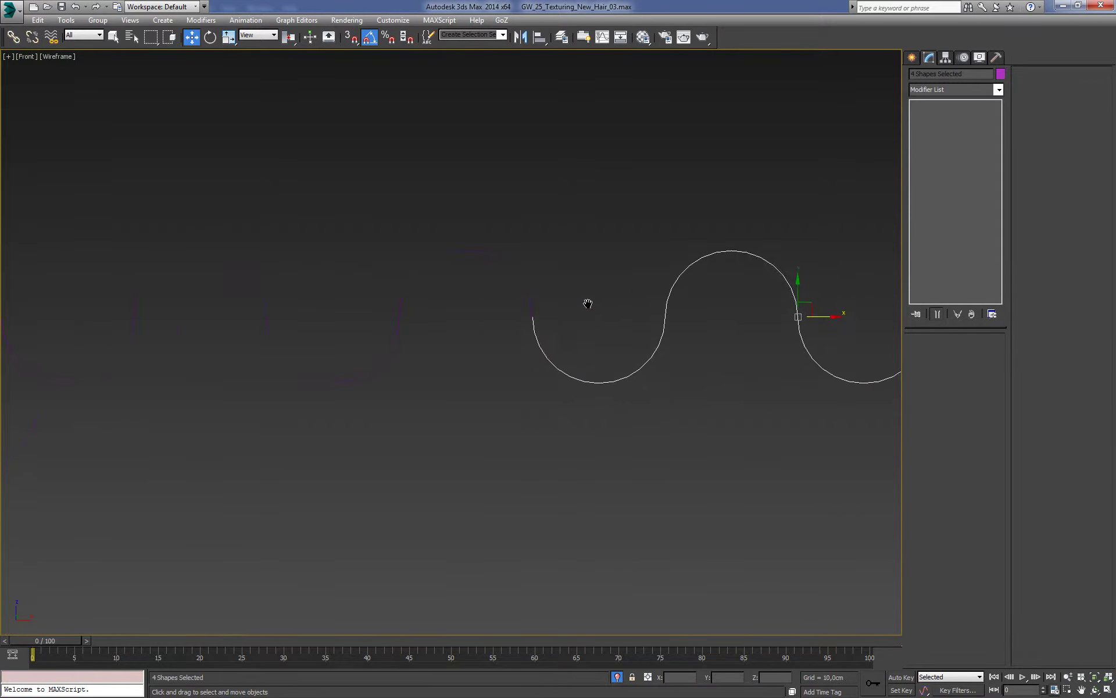
{"action": "scroll", "coordinate": [459, 330], "scroll_direction": "up", "scroll_amount": 5}
{"action": "scroll", "coordinate": [459, 330], "scroll_direction": "up", "scroll_amount": 5}
{"action": "key", "text": "s"}
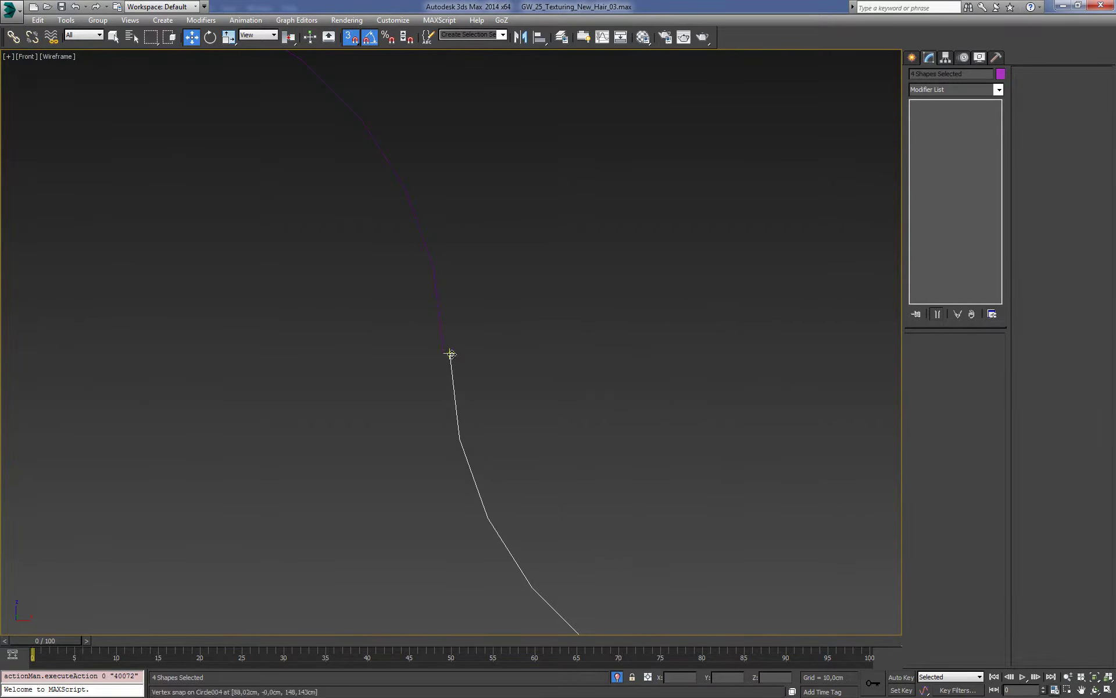
{"action": "scroll", "coordinate": [563, 303], "scroll_direction": "down", "scroll_amount": 5}
{"action": "scroll", "coordinate": [501, 270], "scroll_direction": "down", "scroll_amount": 3}
{"action": "left_click", "coordinate": [393, 281]}
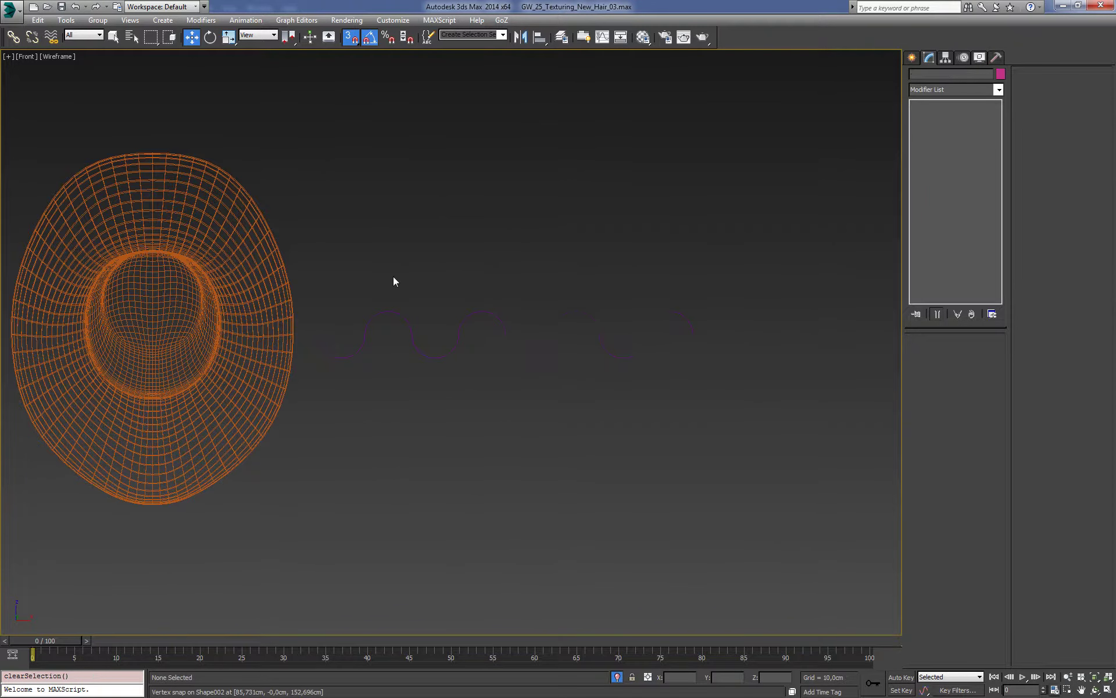
Step: Select the whole wave row and clone it further to the right
{"action": "left_click_drag", "start_coordinate": [393, 281], "coordinate": [713, 389]}
{"action": "left_click", "coordinate": [351, 36]}
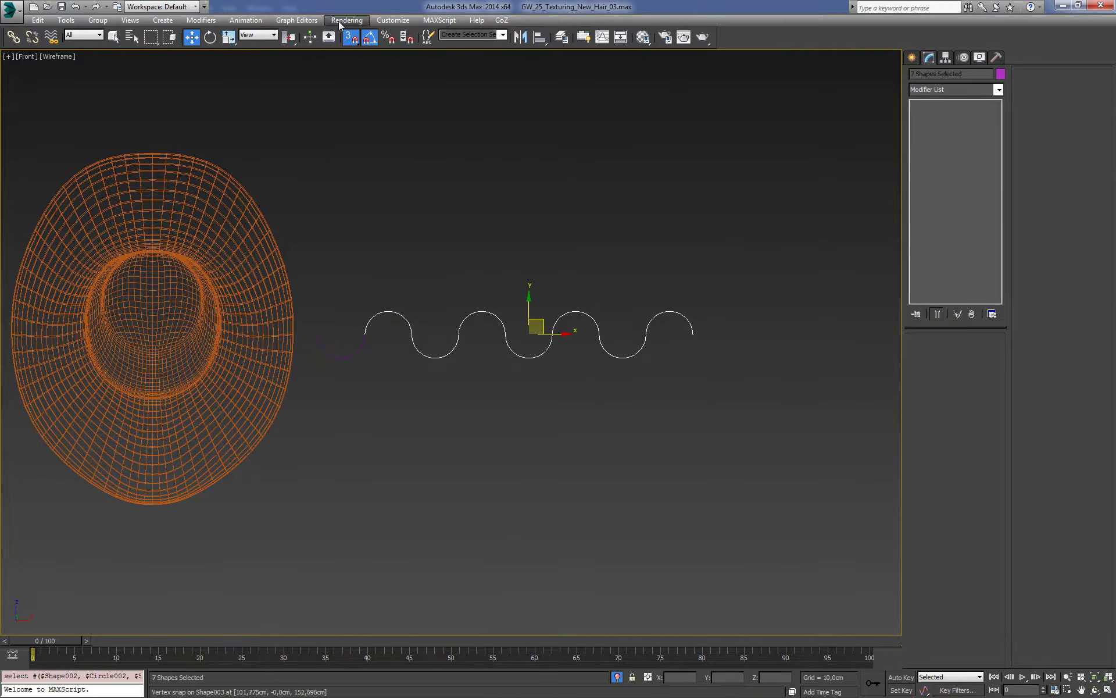
{"action": "left_click", "coordinate": [370, 36]}
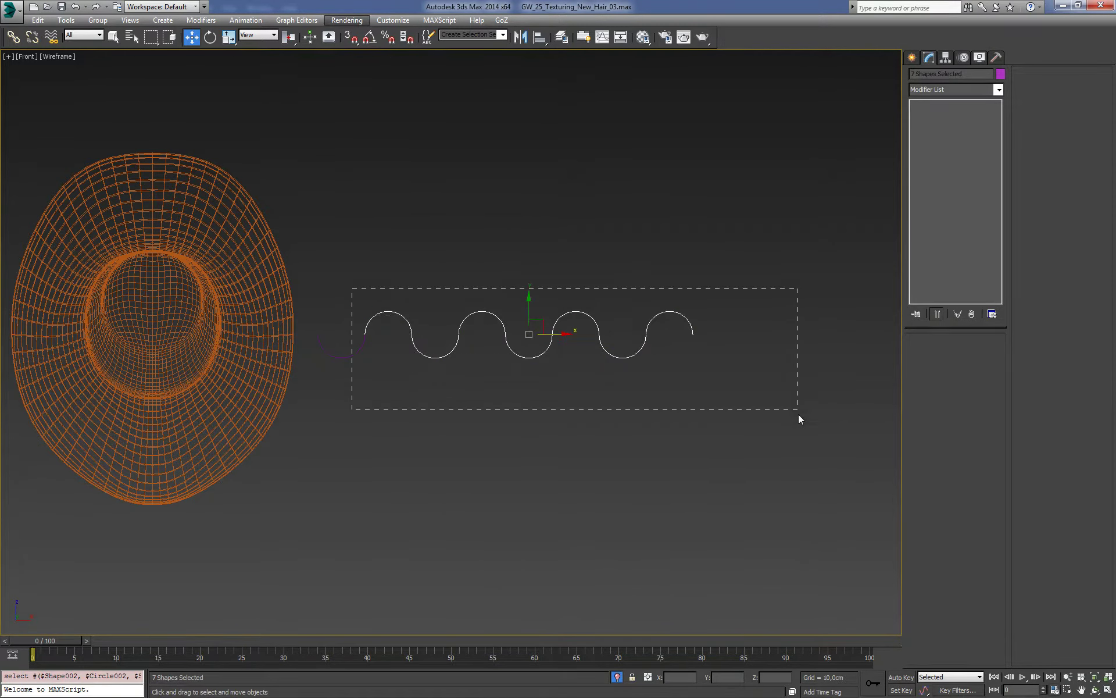
{"action": "left_click_drag", "start_coordinate": [799, 419], "coordinate": [799, 418]}
{"action": "left_click_drag", "start_coordinate": [525, 359], "coordinate": [898, 359], "text": "shift"}
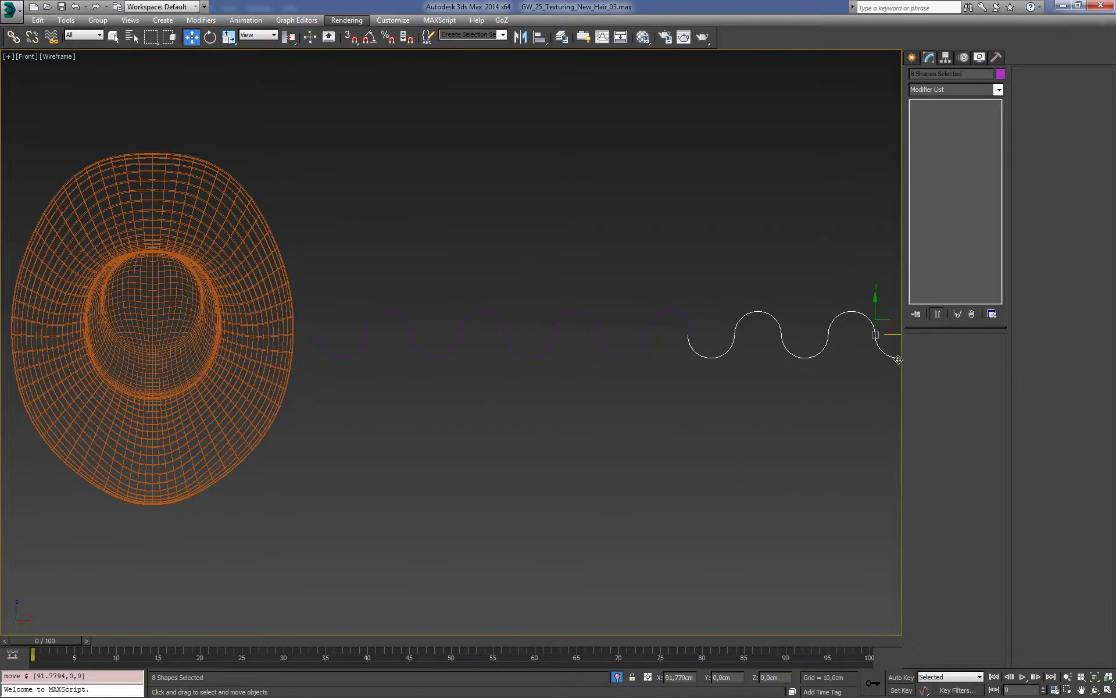
{"action": "left_click", "coordinate": [561, 403]}
{"action": "scroll", "coordinate": [630, 374], "scroll_direction": "up", "scroll_amount": 2}
{"action": "scroll", "coordinate": [661, 342], "scroll_direction": "up", "scroll_amount": 5}
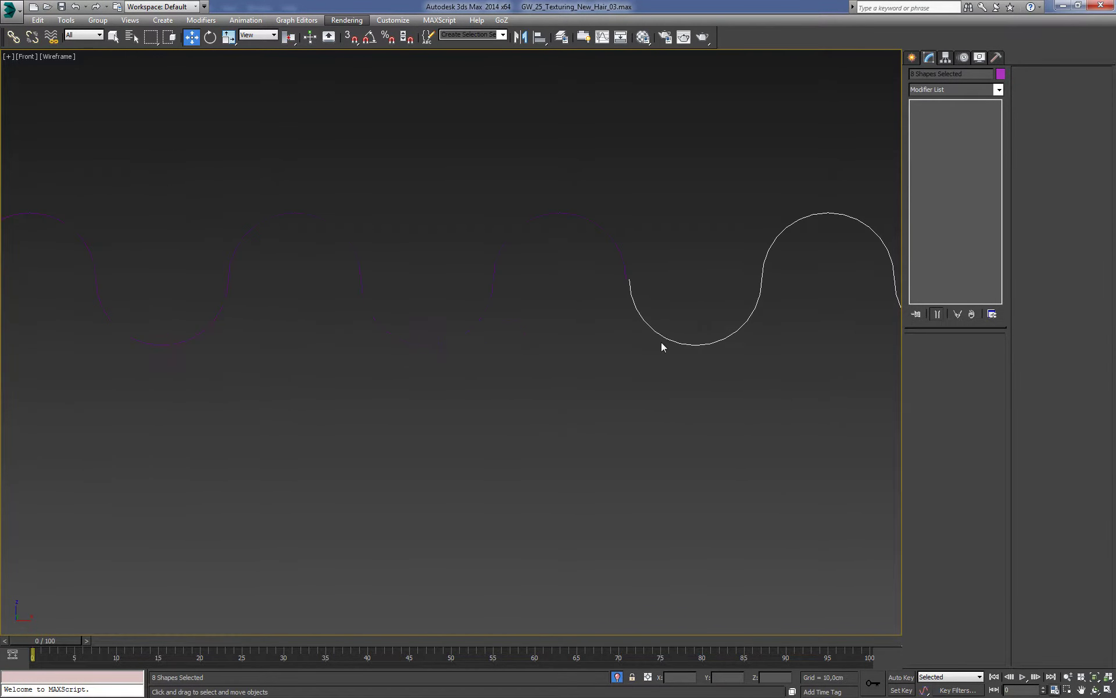
{"action": "scroll", "coordinate": [661, 347], "scroll_direction": "up", "scroll_amount": 3}
{"action": "key", "text": "s"}
{"action": "left_click", "coordinate": [594, 305]}
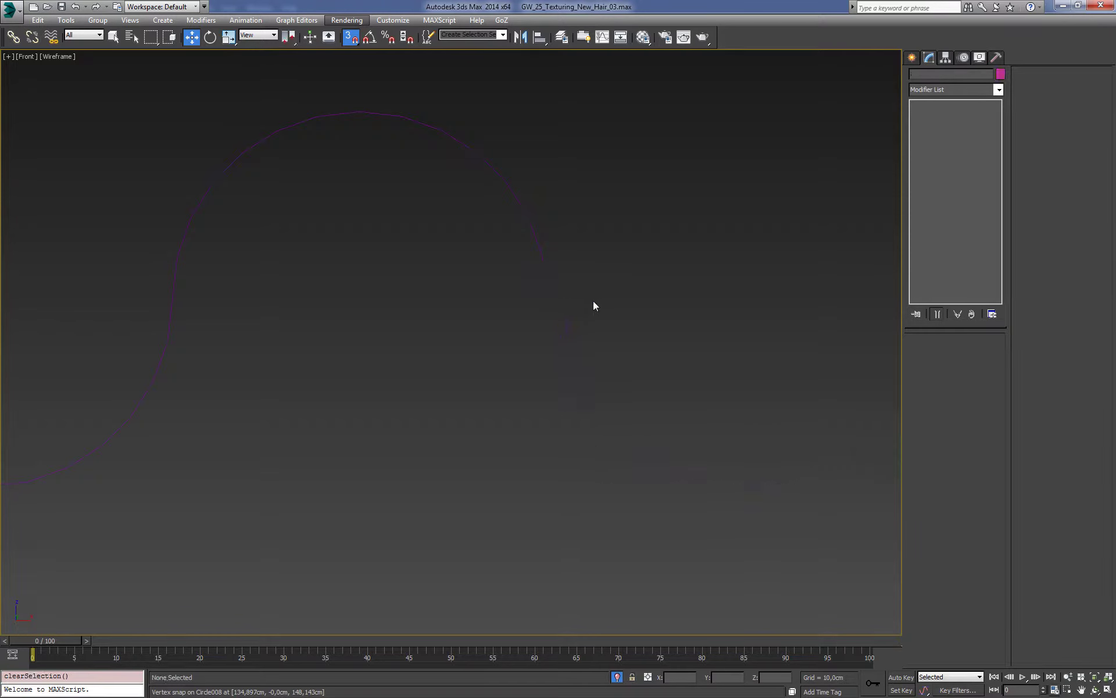
{"action": "middle_click_drag", "start_coordinate": [406, 363], "coordinate": [803, 311]}
Step: Snap the copied waves' end onto the previous wave, then select Circle001
{"action": "left_click_drag", "start_coordinate": [678, 398], "coordinate": [675, 398]}
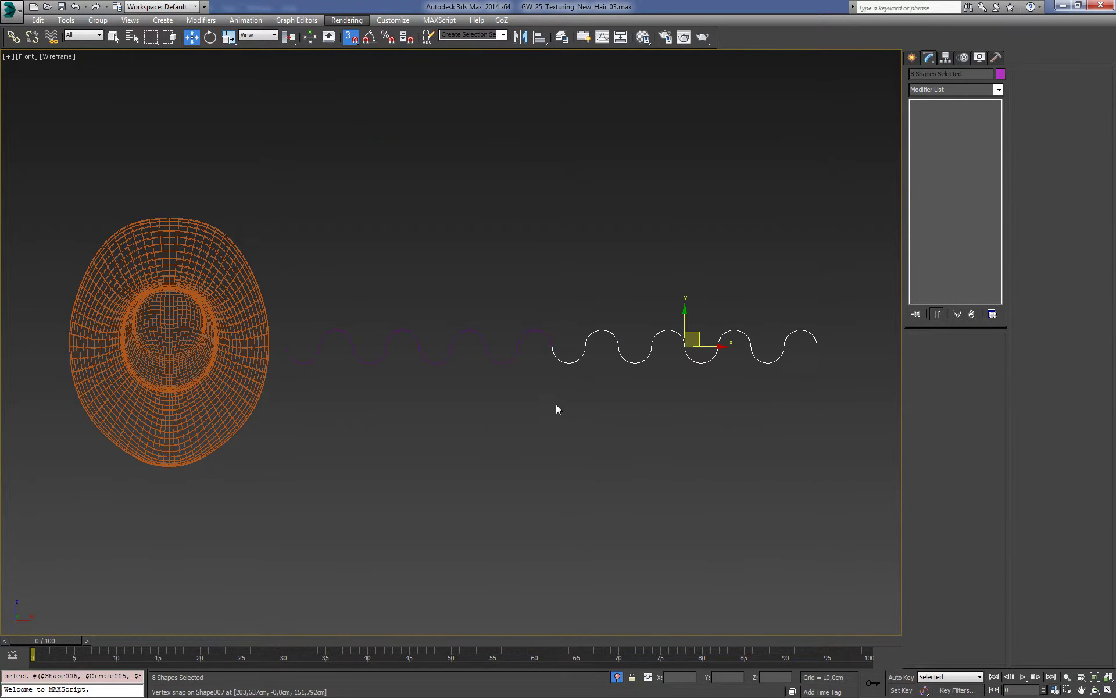
{"action": "scroll", "coordinate": [558, 395], "scroll_direction": "up", "scroll_amount": 5}
{"action": "scroll", "coordinate": [541, 378], "scroll_direction": "up", "scroll_amount": 3}
{"action": "scroll", "coordinate": [547, 360], "scroll_direction": "up", "scroll_amount": 3}
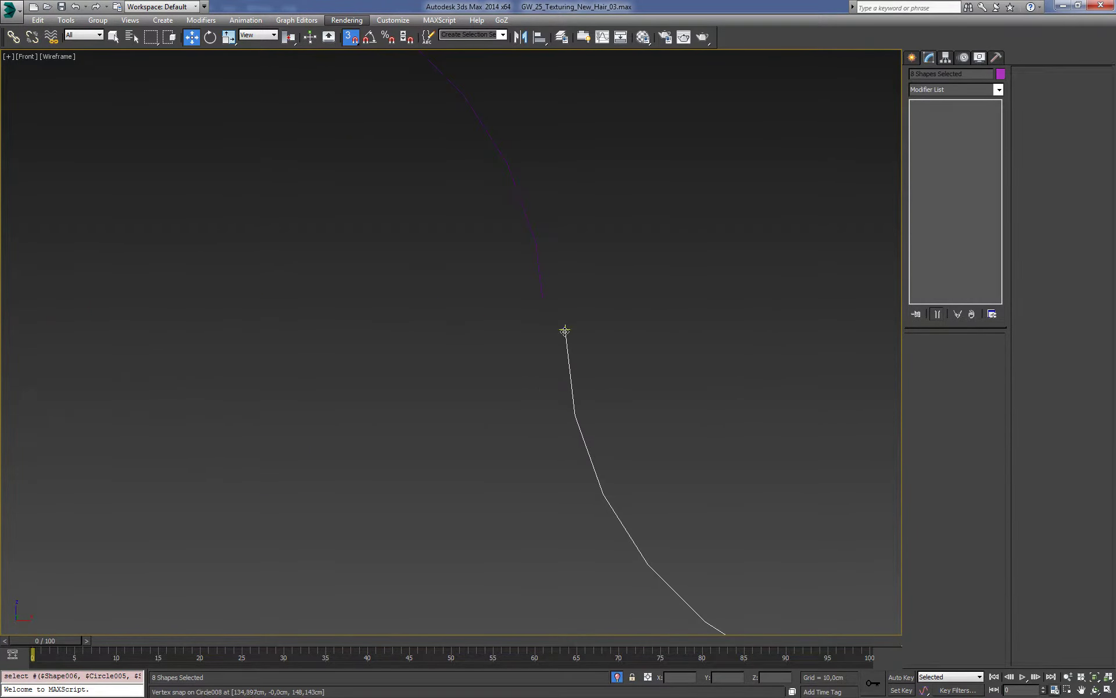
{"action": "left_click_drag", "start_coordinate": [566, 329], "coordinate": [553, 332]}
{"action": "scroll", "coordinate": [580, 311], "scroll_direction": "down", "scroll_amount": 8}
{"action": "scroll", "coordinate": [575, 320], "scroll_direction": "down", "scroll_amount": 3}
{"action": "scroll", "coordinate": [532, 312], "scroll_direction": "up", "scroll_amount": 4}
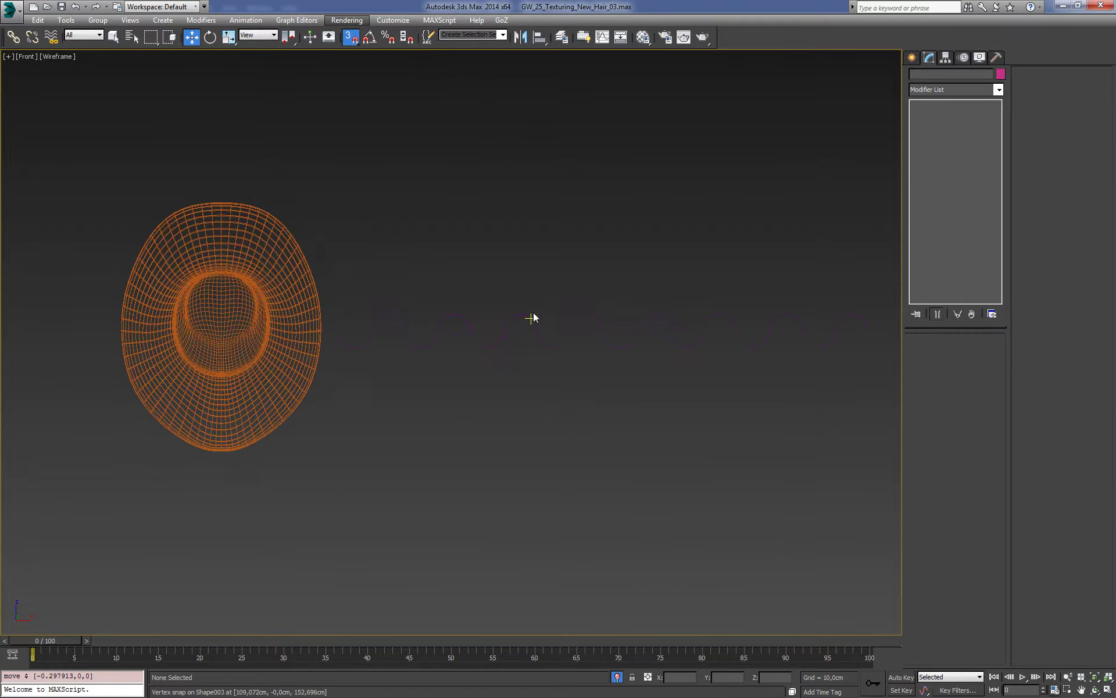
{"action": "middle_click_drag", "start_coordinate": [532, 313], "coordinate": [342, 338]}
{"action": "left_click_drag", "start_coordinate": [777, 439], "coordinate": [200, 431]}
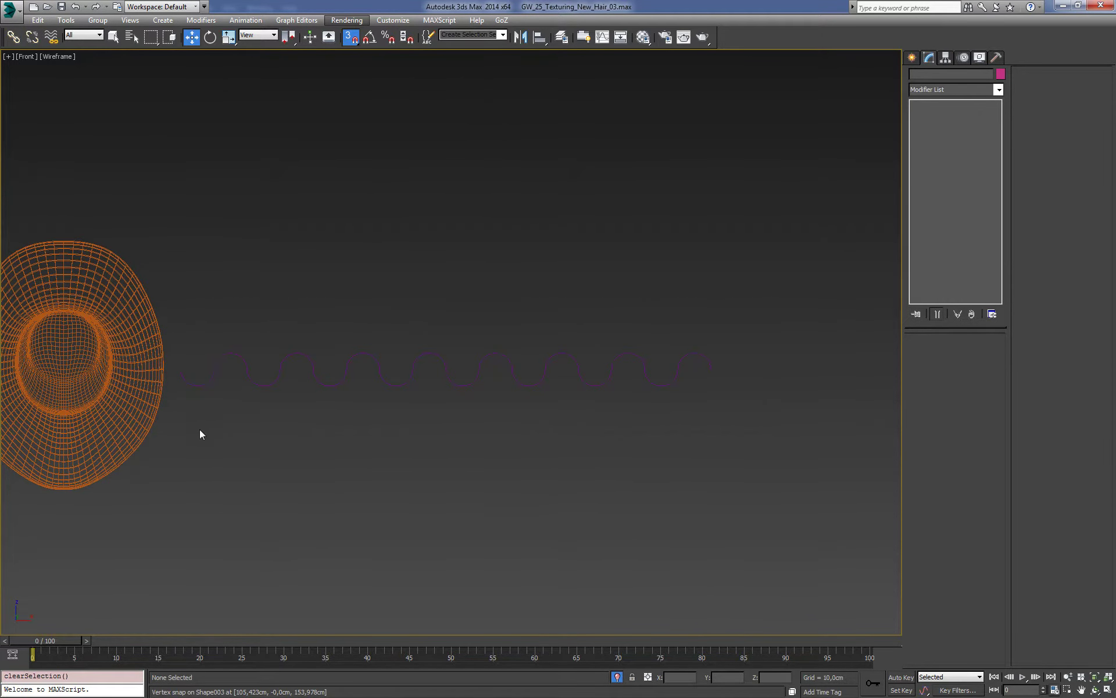
Step: Attach Shape008 through Circle002 to Circle001 using Attach Mult
{"action": "left_click", "coordinate": [206, 385]}
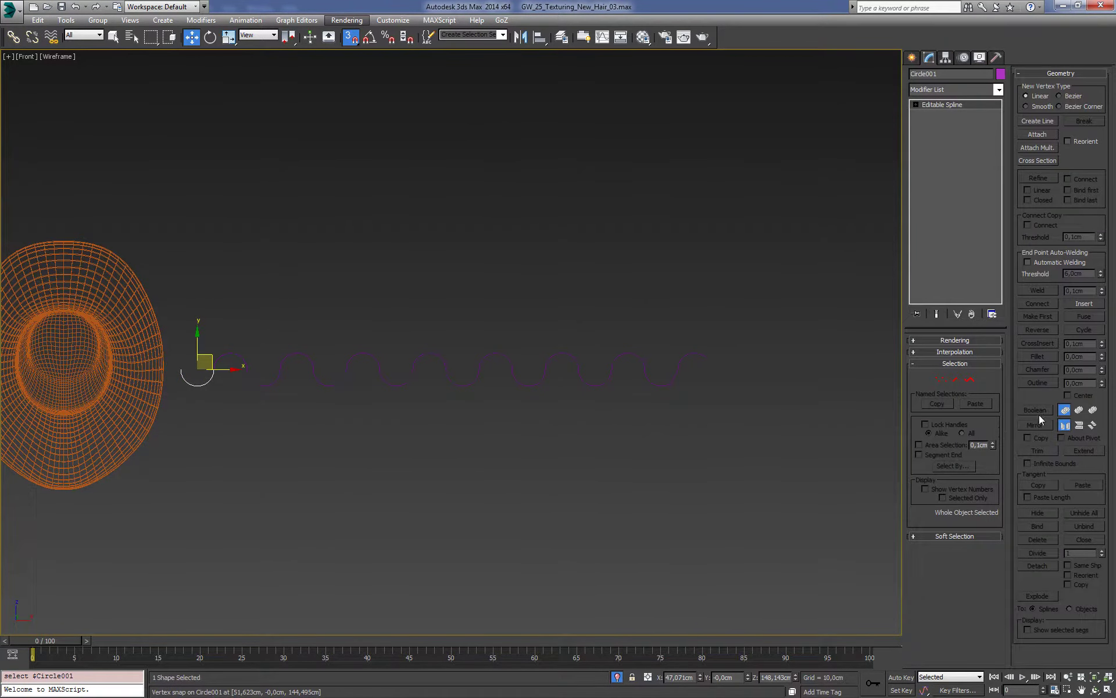
{"action": "left_click", "coordinate": [1042, 146]}
{"action": "left_click", "coordinate": [400, 343]}
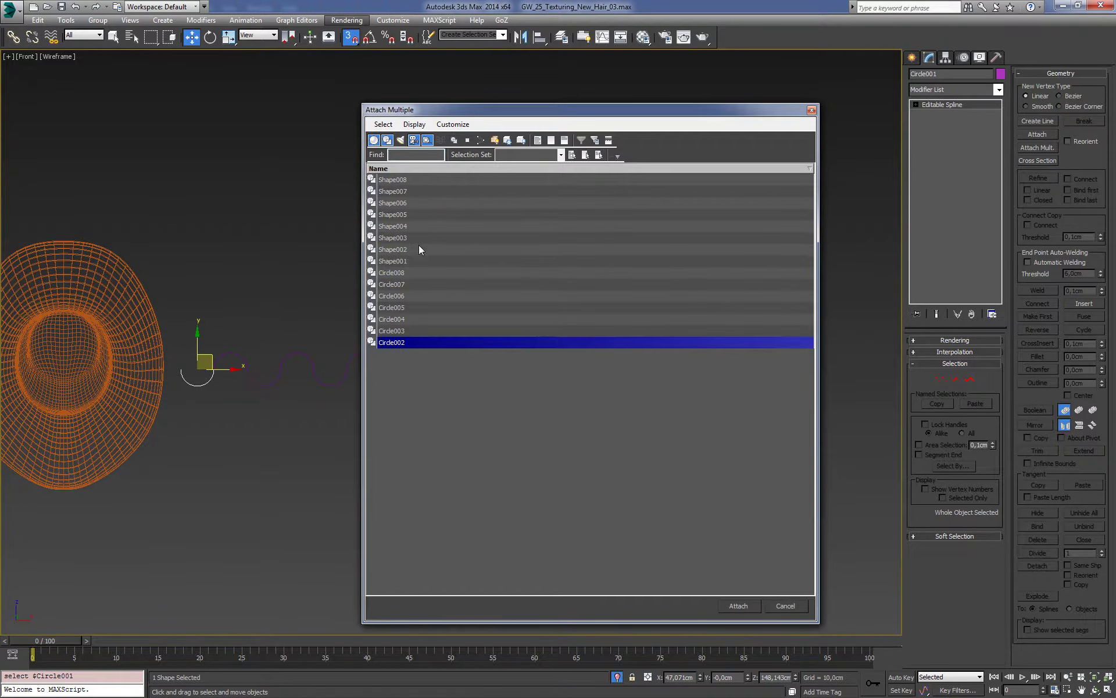
{"action": "left_click", "coordinate": [397, 183], "text": "shift"}
{"action": "left_click", "coordinate": [739, 605]}
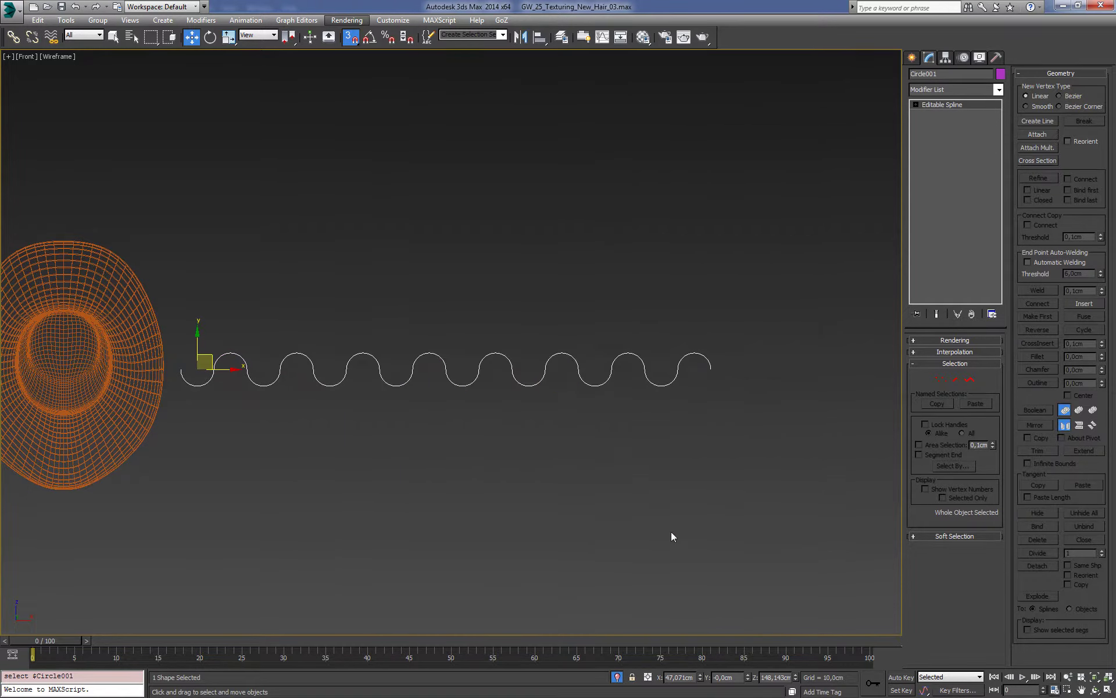
Step: Select all of Circle001's vertices and weld them, joining 15 of 48
{"action": "left_click", "coordinate": [114, 38]}
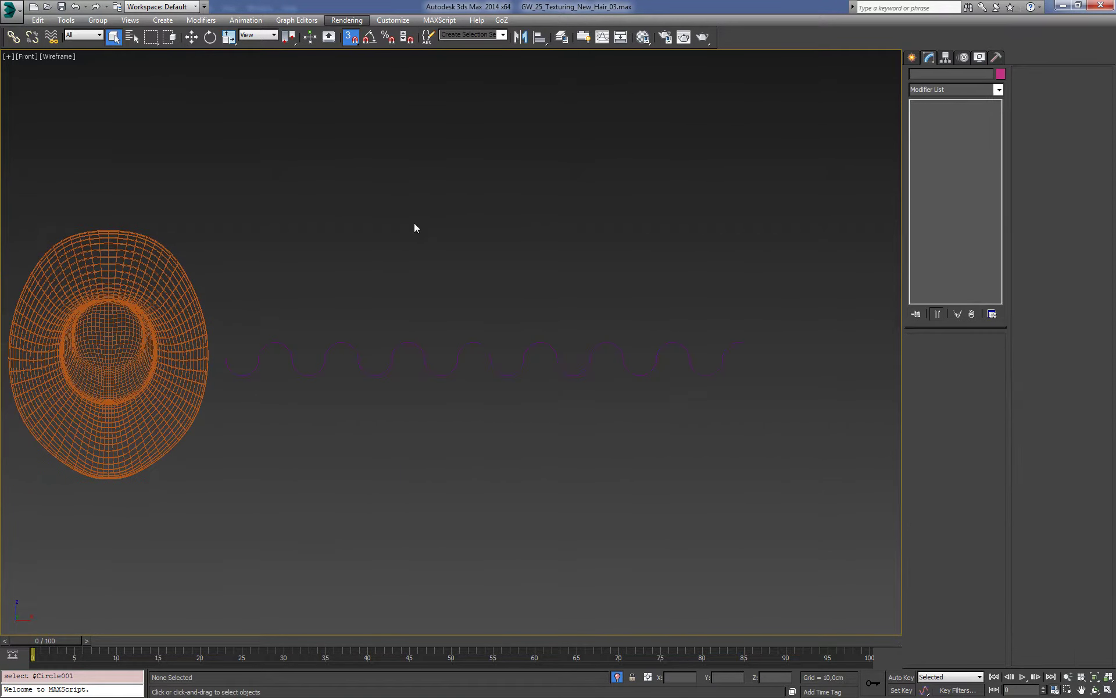
{"action": "key", "text": "z"}
{"action": "left_click", "coordinate": [940, 380]}
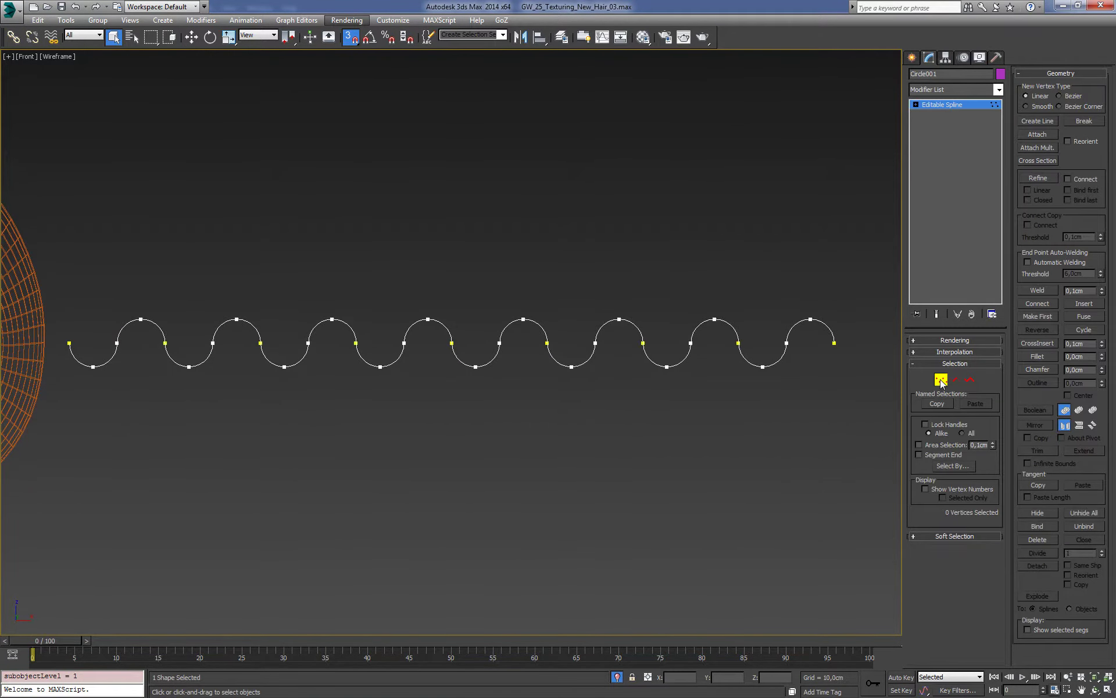
{"action": "key", "text": "ctrl+a"}
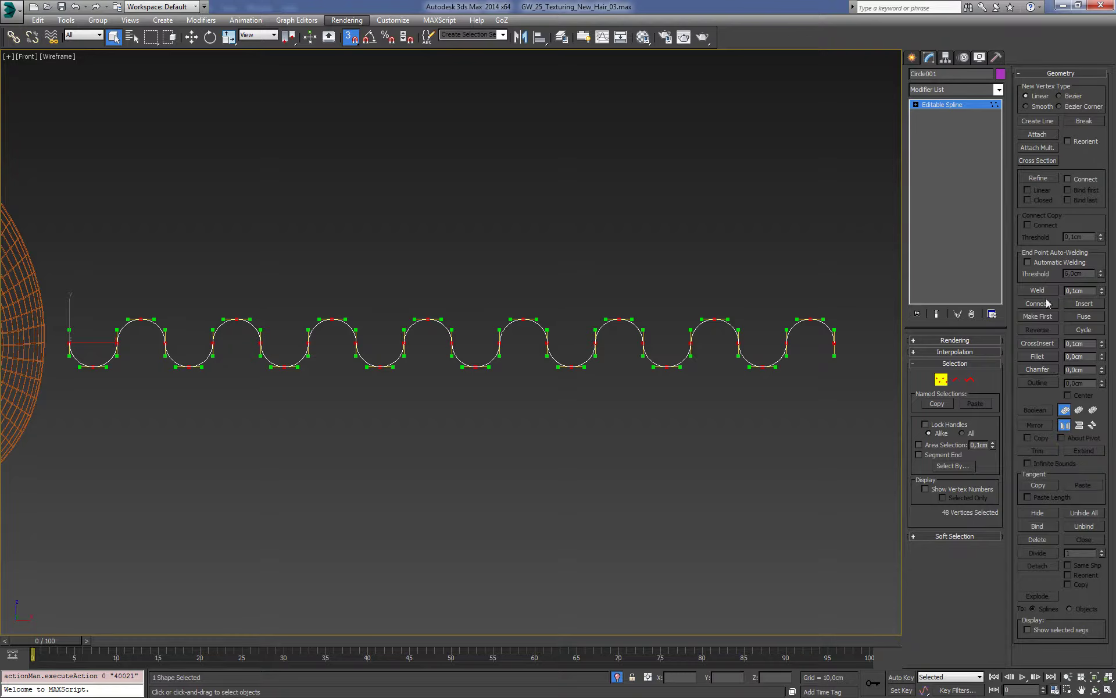
{"action": "left_click", "coordinate": [1038, 291]}
{"action": "left_click", "coordinate": [691, 274]}
Step: Test the weld by dragging vertex 29, cancel the move, and exit to spline level
{"action": "scroll", "coordinate": [826, 355], "scroll_direction": "up", "scroll_amount": 5}
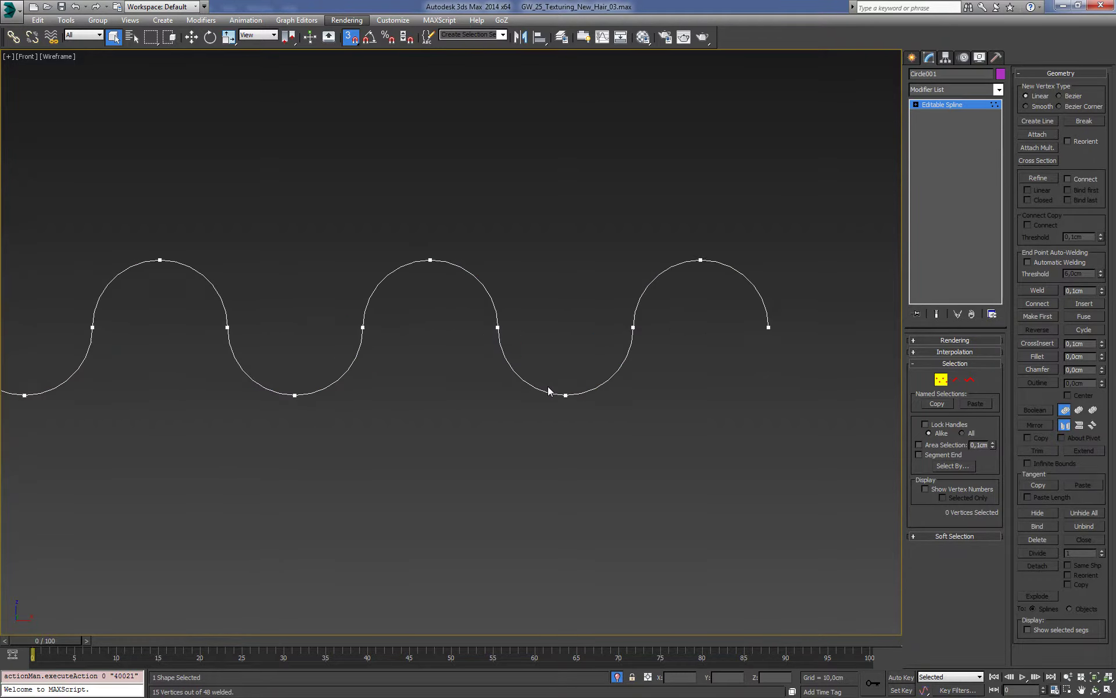
{"action": "scroll", "coordinate": [825, 355], "scroll_direction": "up", "scroll_amount": 2}
{"action": "left_click", "coordinate": [477, 303]}
{"action": "key", "text": "w"}
{"action": "left_click_drag", "start_coordinate": [486, 297], "coordinate": [552, 303]}
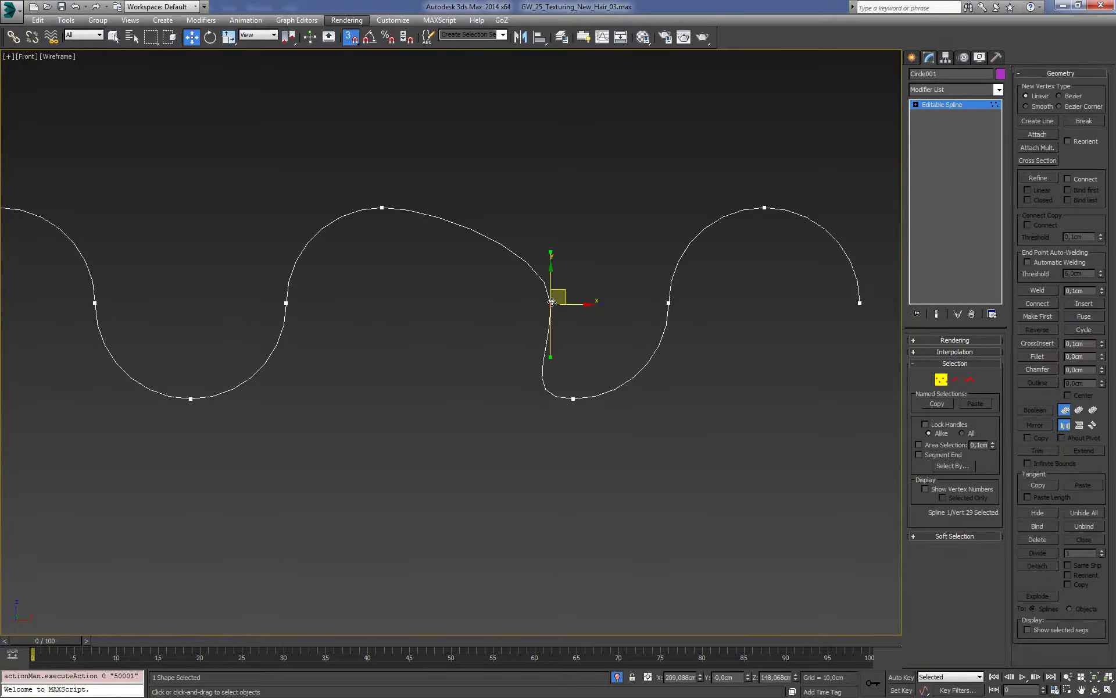
{"action": "right_click", "coordinate": [553, 303]}
{"action": "key", "text": "s"}
{"action": "scroll", "coordinate": [545, 320], "scroll_direction": "down", "scroll_amount": 8}
{"action": "scroll", "coordinate": [845, 219], "scroll_direction": "up", "scroll_amount": 2}
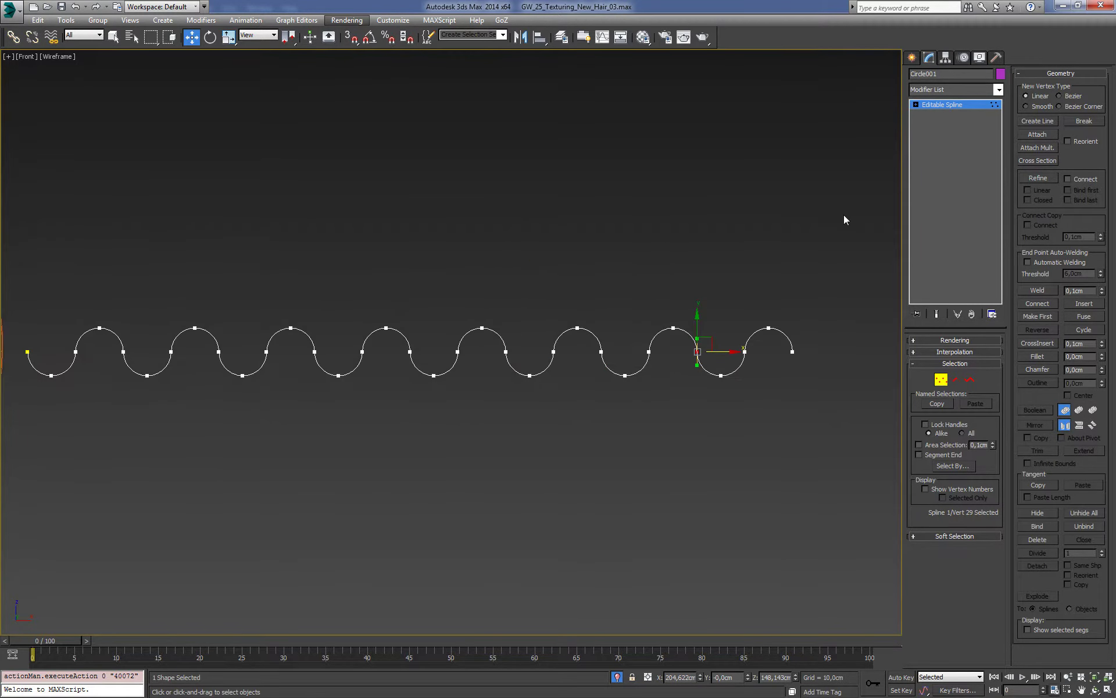
{"action": "left_click", "coordinate": [950, 109]}
{"action": "middle_click_drag", "start_coordinate": [366, 249], "coordinate": [384, 253]}
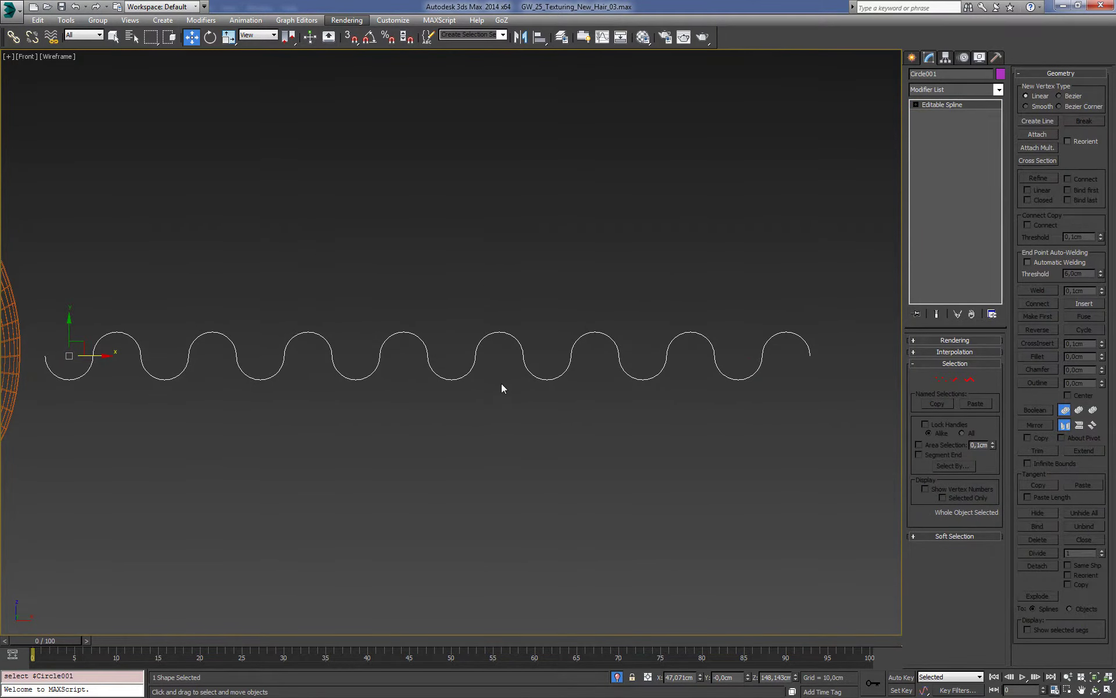
Step: Enable the spline's rendering in the viewport as a 6-sided tube
{"action": "left_click", "coordinate": [947, 340]}
{"action": "left_click", "coordinate": [947, 360]}
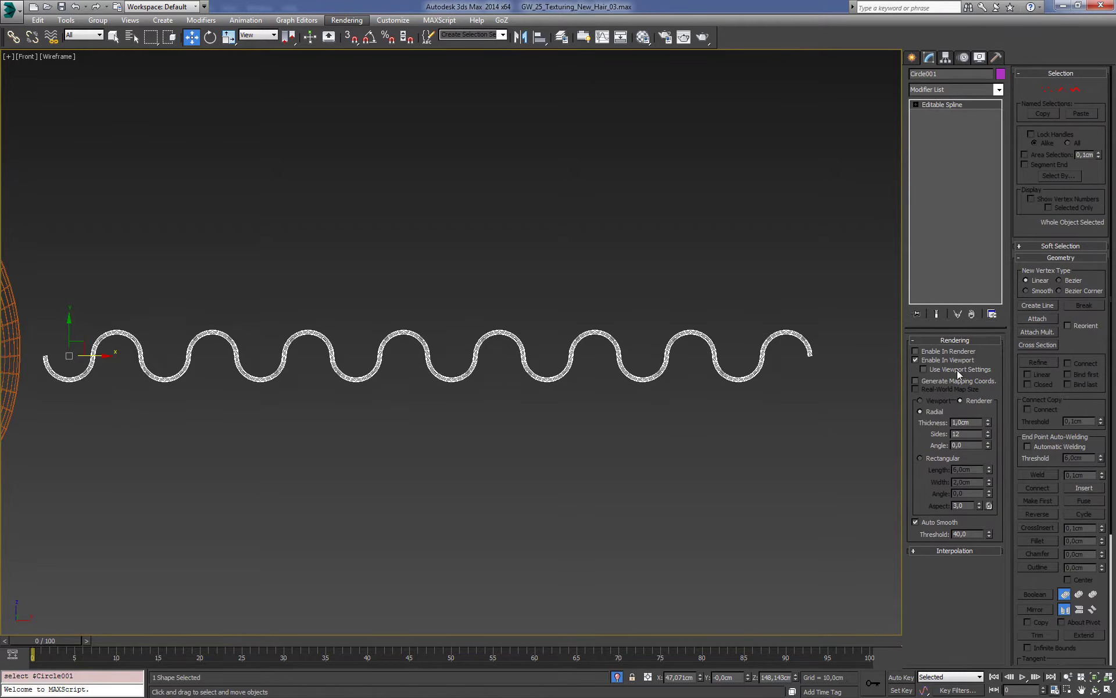
{"action": "middle_click_drag", "start_coordinate": [716, 395], "coordinate": [534, 416]}
{"action": "key", "text": "F3"}
{"action": "scroll", "coordinate": [537, 407], "scroll_direction": "up", "scroll_amount": 3}
{"action": "scroll", "coordinate": [535, 384], "scroll_direction": "up", "scroll_amount": 2}
{"action": "scroll", "coordinate": [541, 388], "scroll_direction": "up", "scroll_amount": 2}
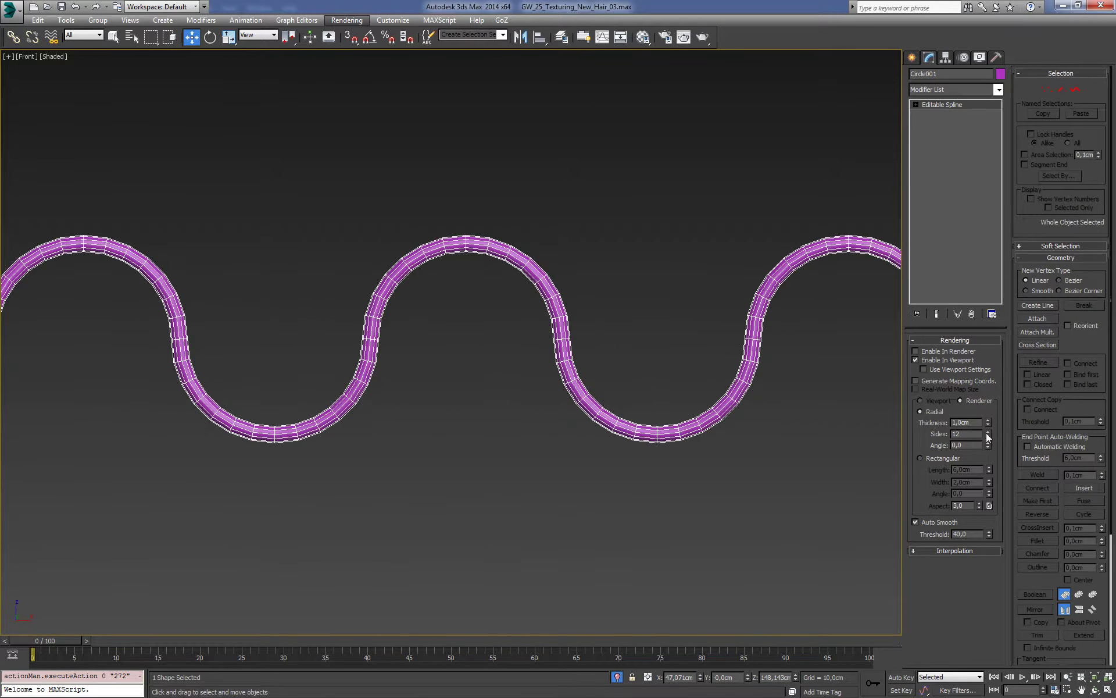
{"action": "type", "text": "6"}
{"action": "key", "text": "Return"}
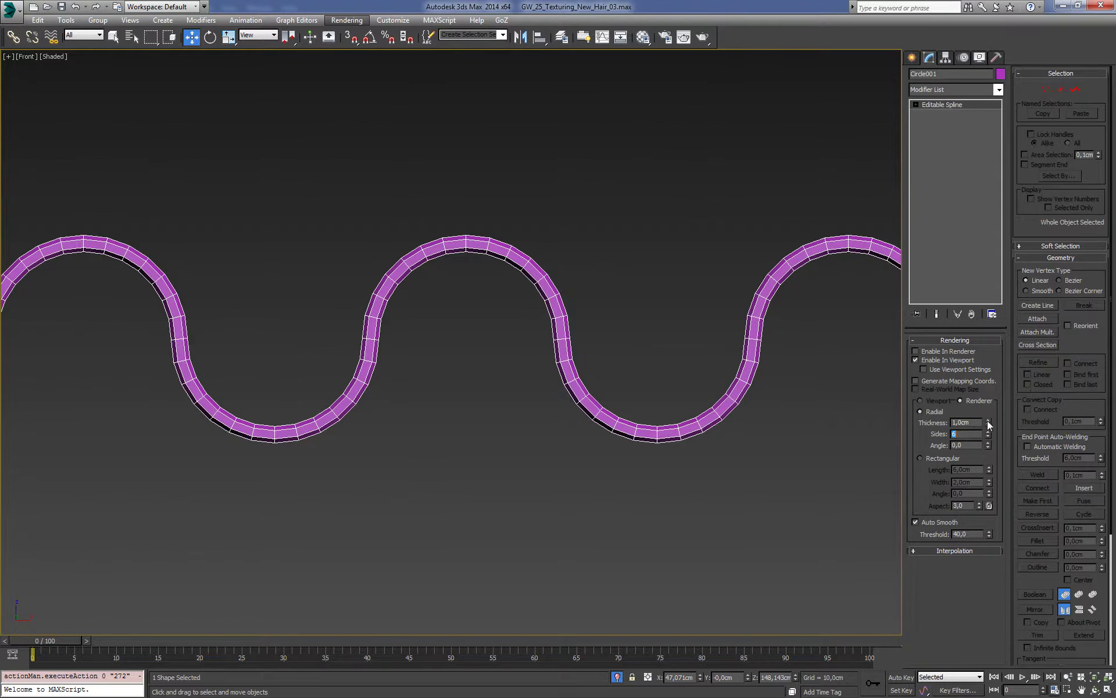
Step: Raise the tube thickness to 3,41cm and frame it in a top wireframe view
{"action": "left_click_drag", "start_coordinate": [988, 423], "coordinate": [985, 300]}
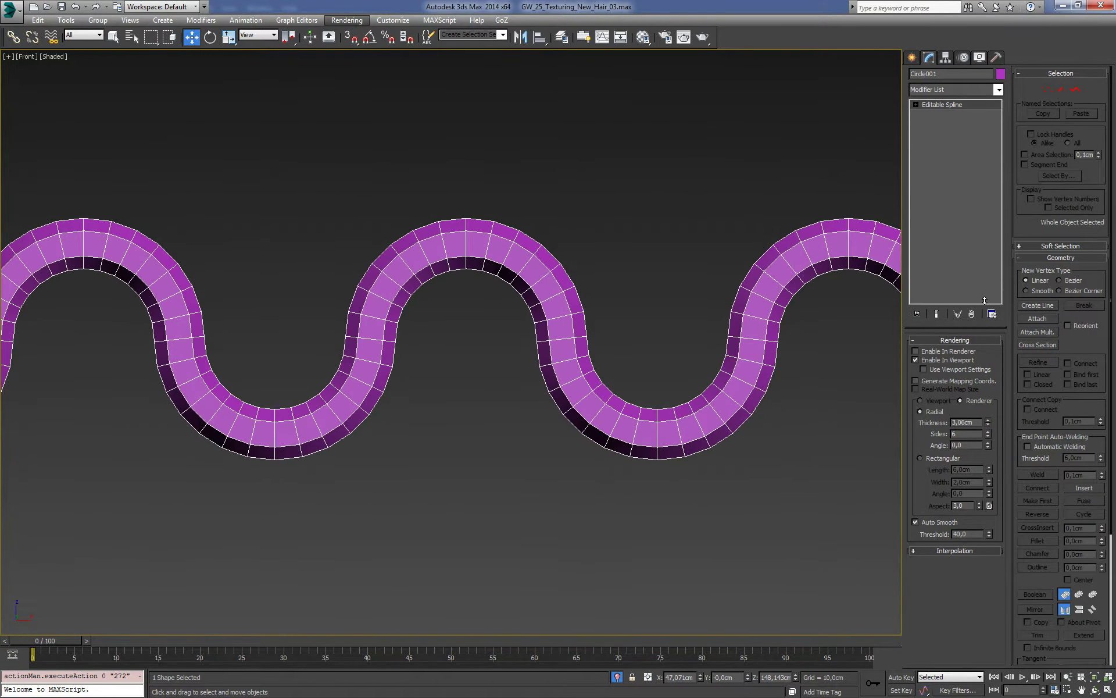
{"action": "left_click", "coordinate": [695, 167]}
{"action": "scroll", "coordinate": [735, 169], "scroll_direction": "down", "scroll_amount": 7}
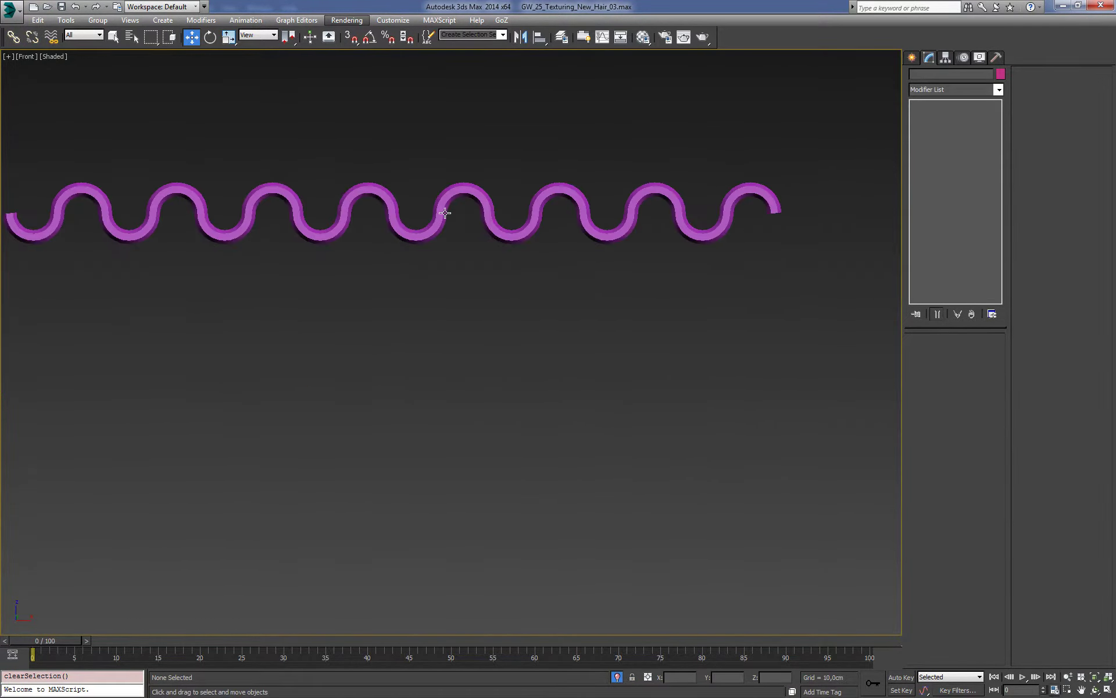
{"action": "key", "text": "z"}
{"action": "left_click", "coordinate": [570, 384]}
{"action": "key", "text": "z"}
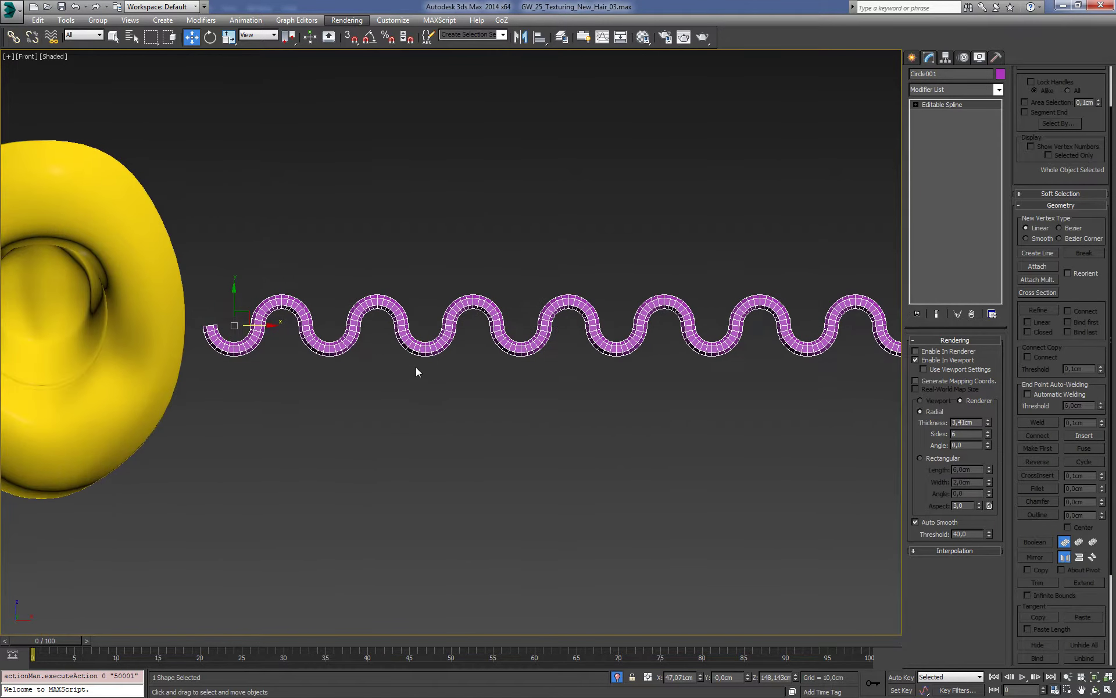
{"action": "key", "text": "t"}
{"action": "key", "text": "F3"}
Step: With Angle Snap on, Shift-rotate the spline 90° to create the copy Circle002
{"action": "key", "text": "z"}
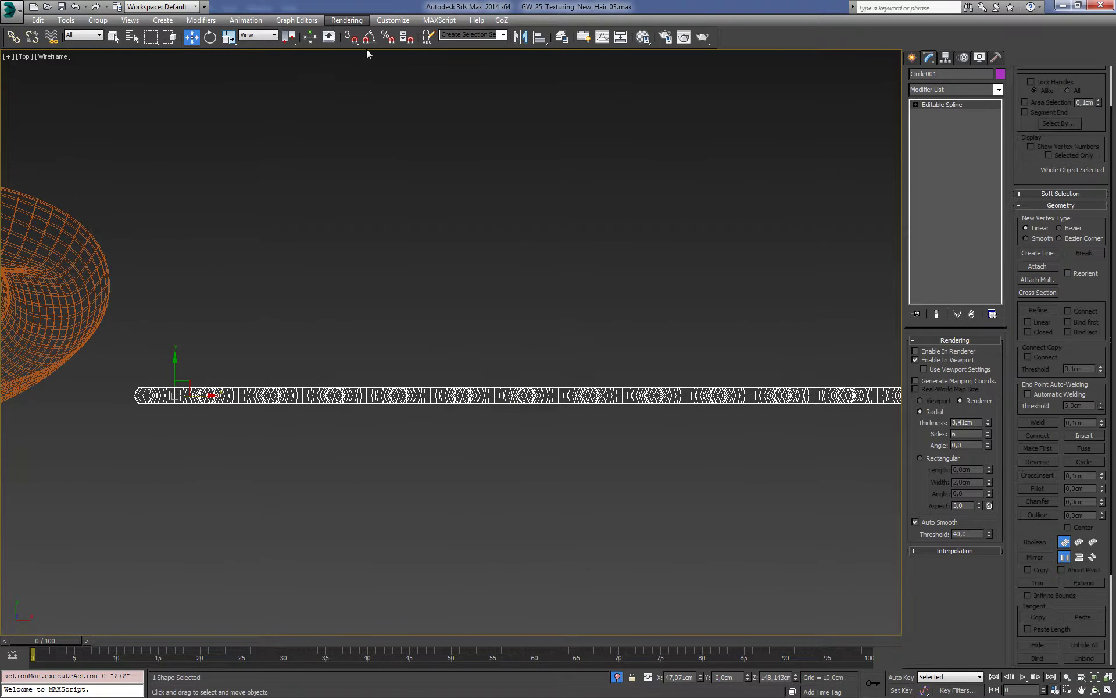
{"action": "left_click", "coordinate": [369, 38]}
{"action": "key", "text": "e"}
{"action": "left_click_drag", "start_coordinate": [203, 381], "coordinate": [182, 326], "text": "shift"}
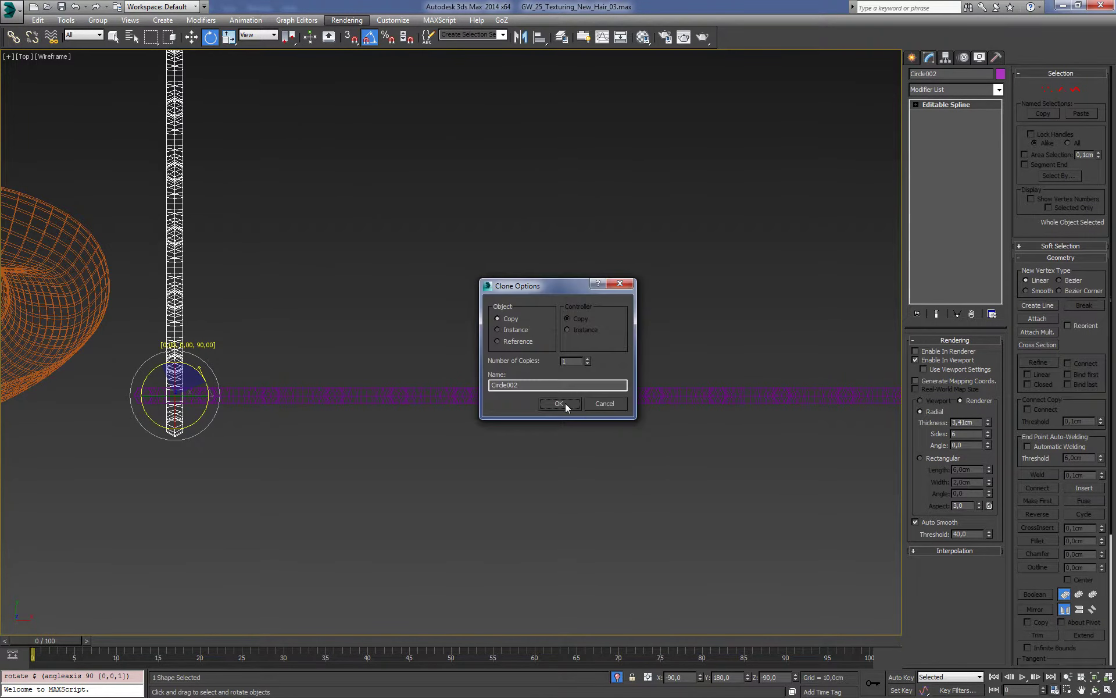
{"action": "left_click", "coordinate": [559, 402]}
Step: Rotate Circle002 175° around Y so it intertwines with the original cord
{"action": "key", "text": "f"}
{"action": "key", "text": "z"}
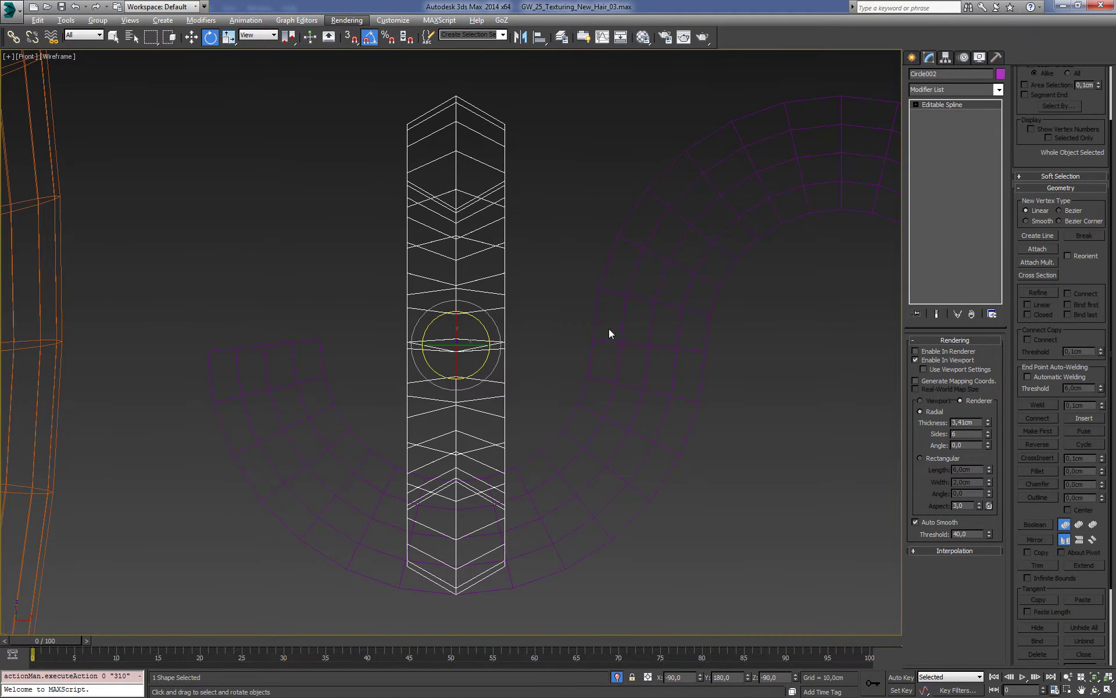
{"action": "key", "text": "p"}
{"action": "mouse_move", "coordinate": [589, 332]}
{"action": "middle_mouse_down", "text": "alt"}
{"action": "mouse_move", "coordinate": [606, 331]}
{"action": "mouse_move", "coordinate": [489, 317]}
{"action": "mouse_move", "coordinate": [708, 279]}
{"action": "middle_mouse_up", "text": "alt"}
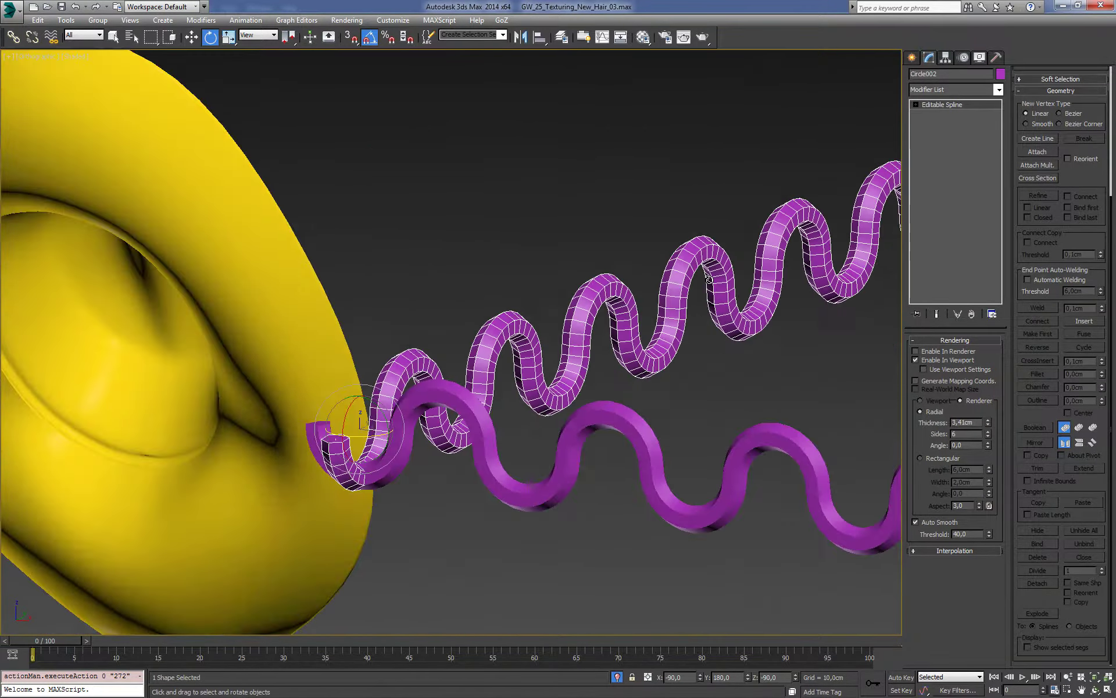
{"action": "scroll", "coordinate": [709, 279], "scroll_direction": "down", "scroll_amount": 5}
{"action": "scroll", "coordinate": [669, 325], "scroll_direction": "up", "scroll_amount": 5}
{"action": "mouse_move", "coordinate": [668, 326]}
{"action": "middle_mouse_down", "text": "alt"}
{"action": "mouse_move", "coordinate": [643, 361]}
{"action": "mouse_move", "coordinate": [635, 341]}
{"action": "middle_mouse_up", "text": "alt"}
{"action": "left_click_drag", "start_coordinate": [456, 240], "coordinate": [429, 338]}
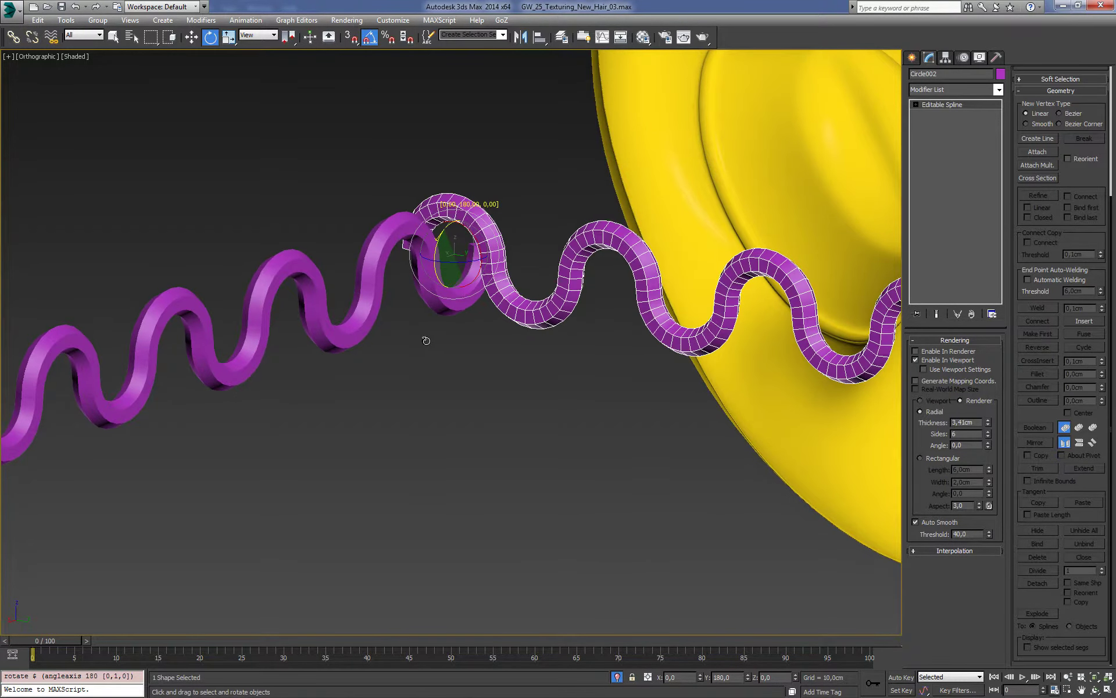
Step: Set the thickness of both Circle002 and Circle001 to 7,0cm
{"action": "key", "text": "w"}
{"action": "middle_click_drag", "start_coordinate": [518, 281], "coordinate": [512, 305], "text": "alt"}
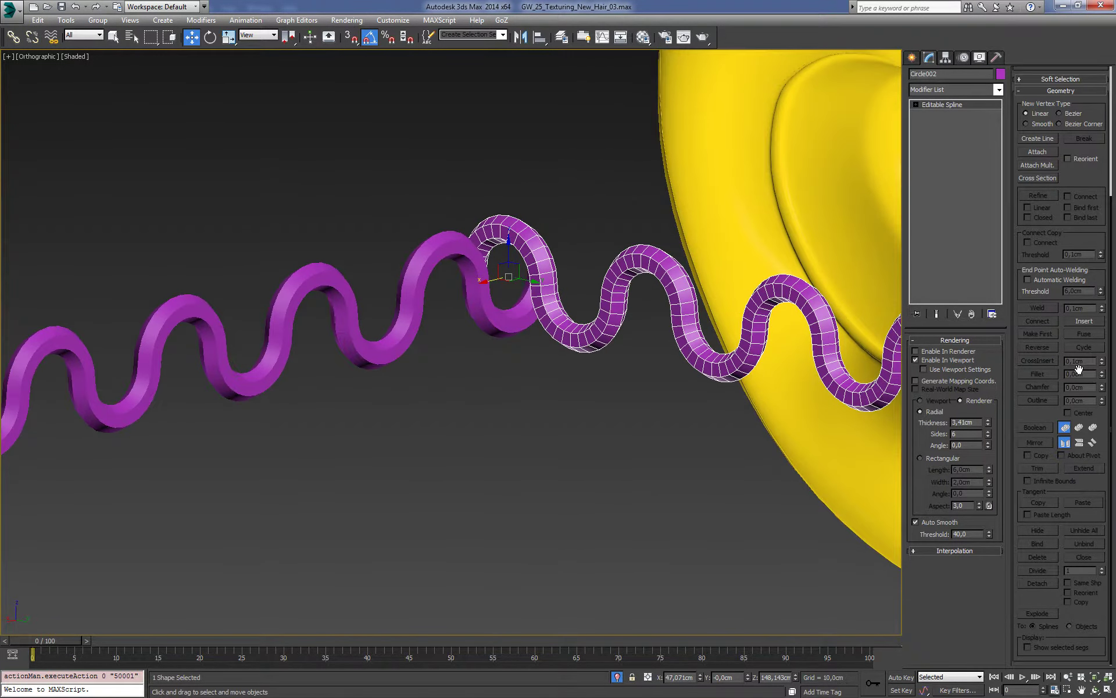
{"action": "left_click_drag", "start_coordinate": [988, 427], "coordinate": [994, 371]}
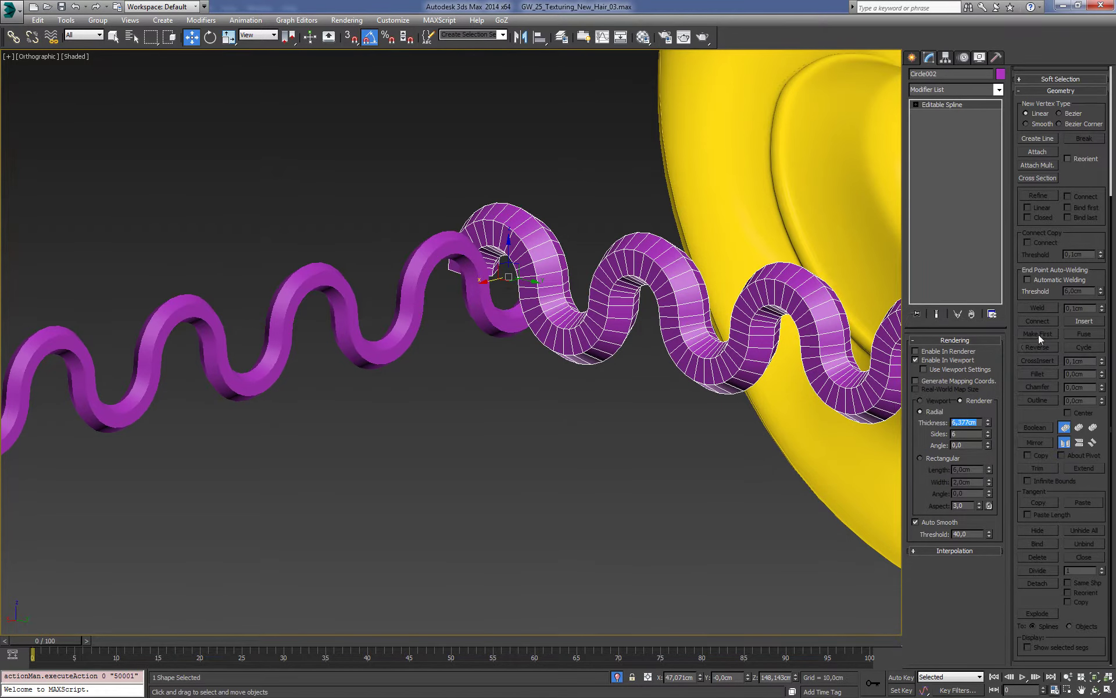
{"action": "type", "text": "7"}
{"action": "key", "text": "Return"}
{"action": "left_click", "coordinate": [314, 273]}
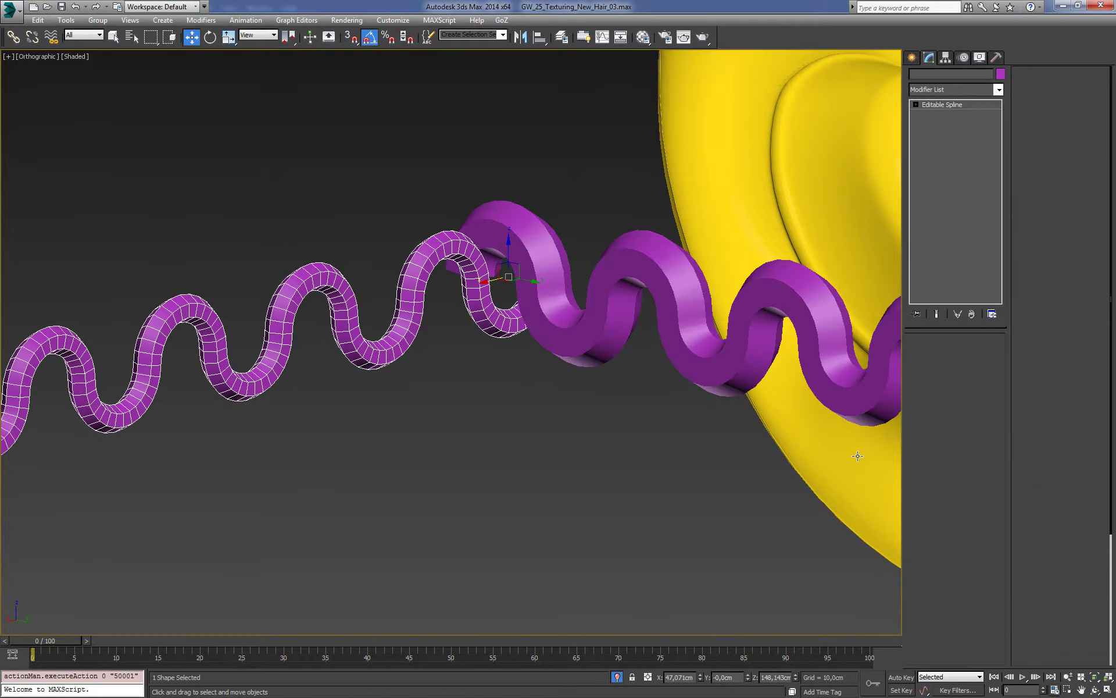
{"action": "double_click", "coordinate": [976, 422]}
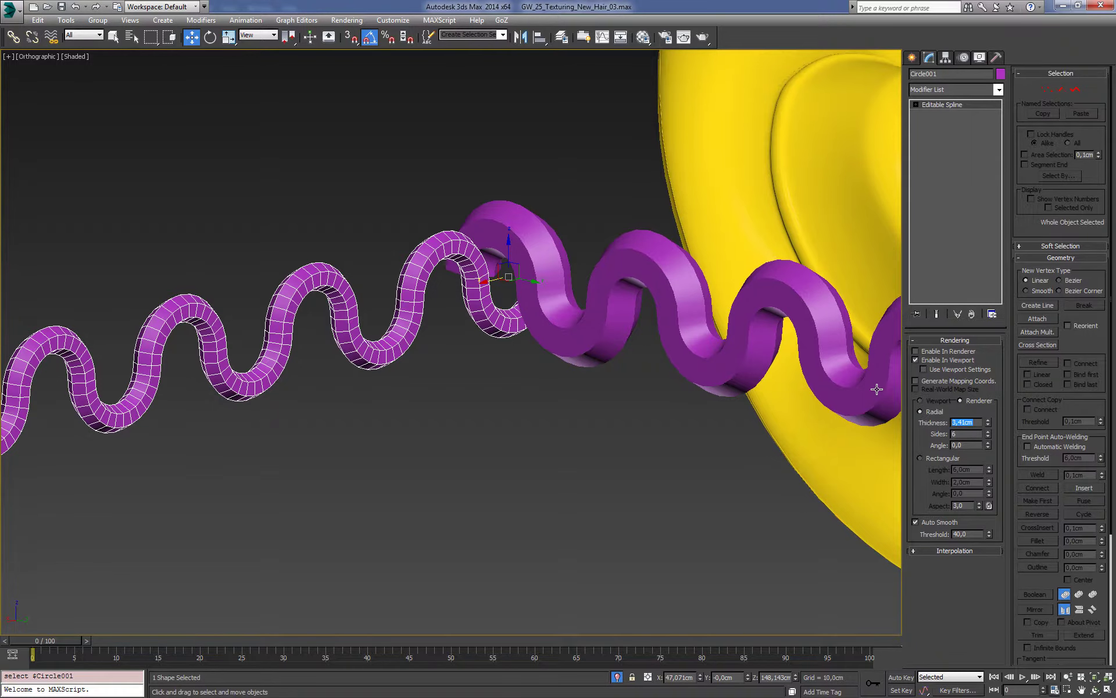
{"action": "type", "text": "7"}
{"action": "key", "text": "Return"}
{"action": "left_click", "coordinate": [522, 209]}
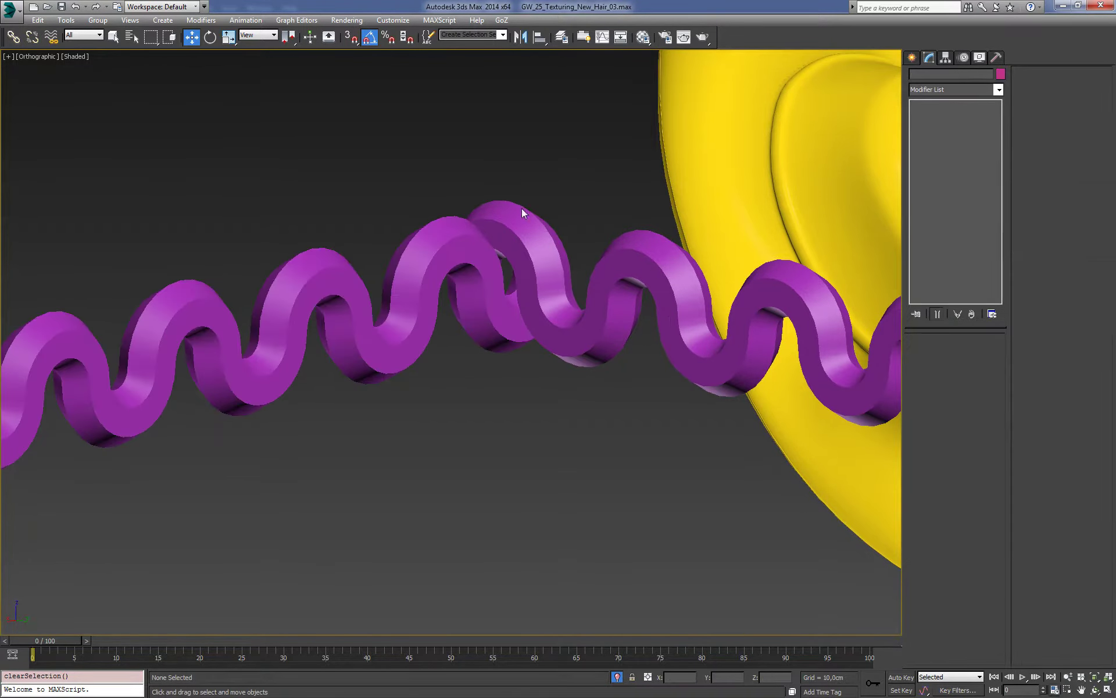
{"action": "key", "text": "t"}
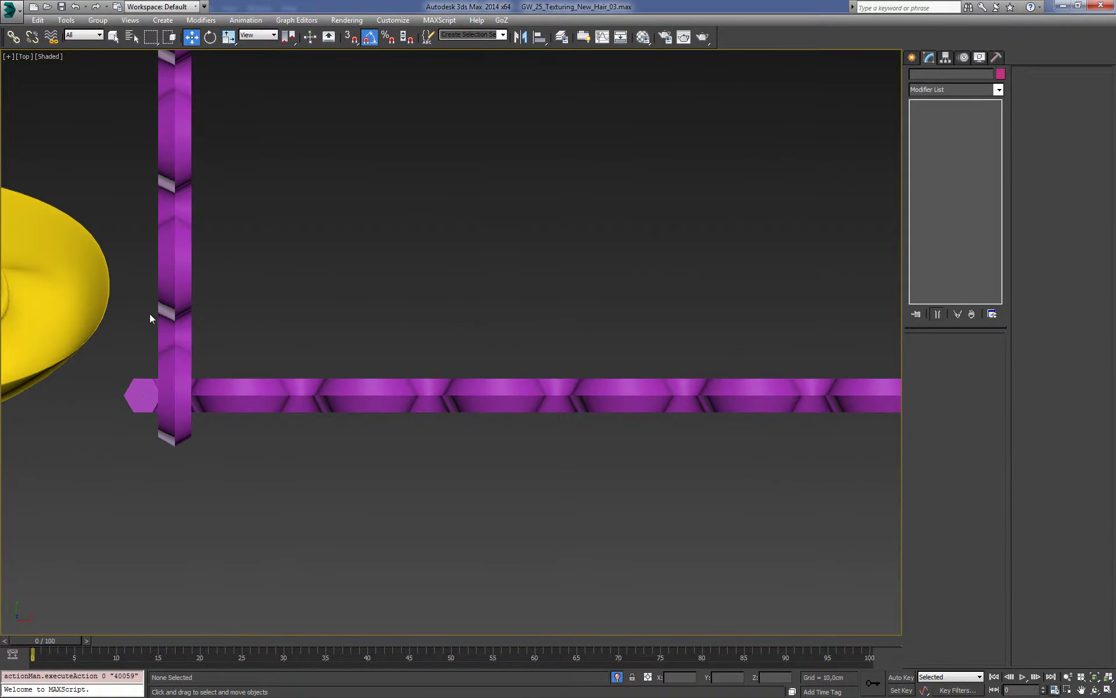
Step: Orbit and zoom in on the spirals and select Circle002
{"action": "middle_click_drag", "start_coordinate": [343, 343], "coordinate": [629, 150], "text": "alt"}
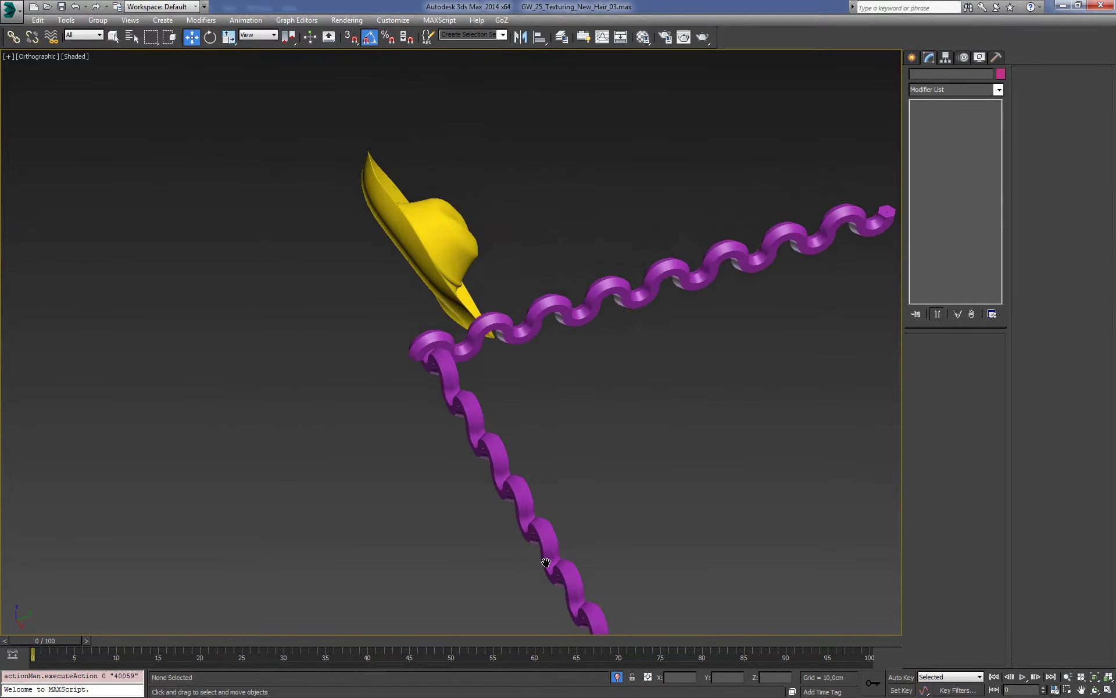
{"action": "scroll", "coordinate": [629, 149], "scroll_direction": "up", "scroll_amount": 2}
{"action": "left_click", "coordinate": [640, 284]}
{"action": "middle_click_drag", "start_coordinate": [657, 425], "coordinate": [710, 478], "text": "alt"}
{"action": "scroll", "coordinate": [710, 478], "scroll_direction": "up", "scroll_amount": 2}
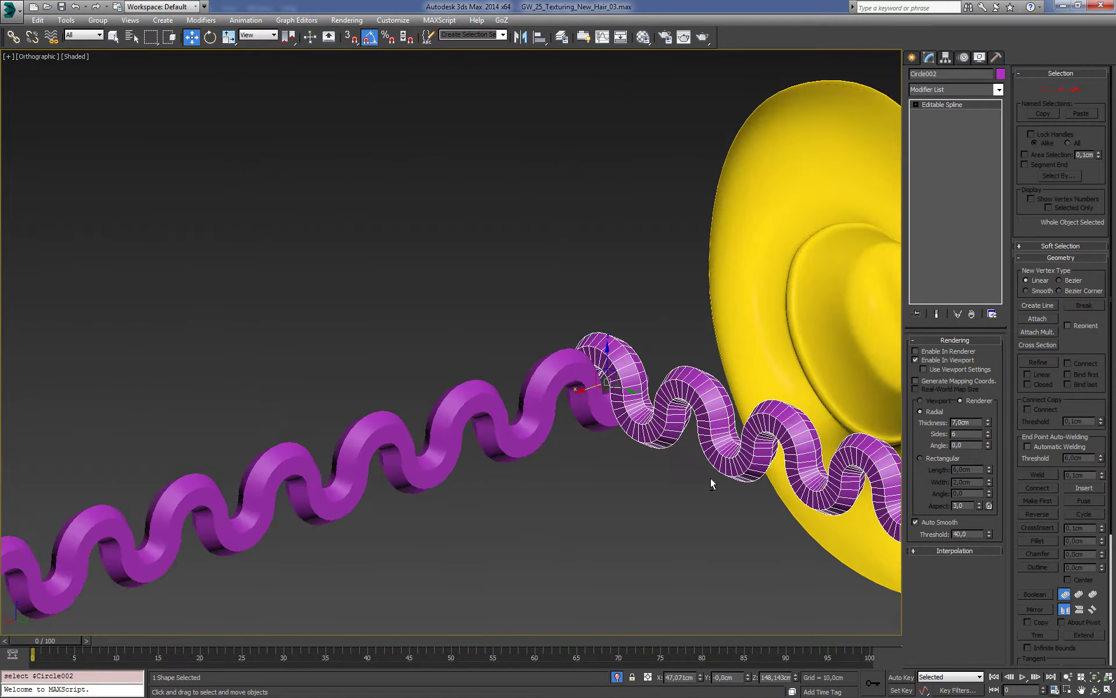
{"action": "scroll", "coordinate": [677, 413], "scroll_direction": "up", "scroll_amount": 2}
{"action": "middle_click_drag", "start_coordinate": [678, 413], "coordinate": [682, 472]}
{"action": "scroll", "coordinate": [675, 444], "scroll_direction": "up", "scroll_amount": 2}
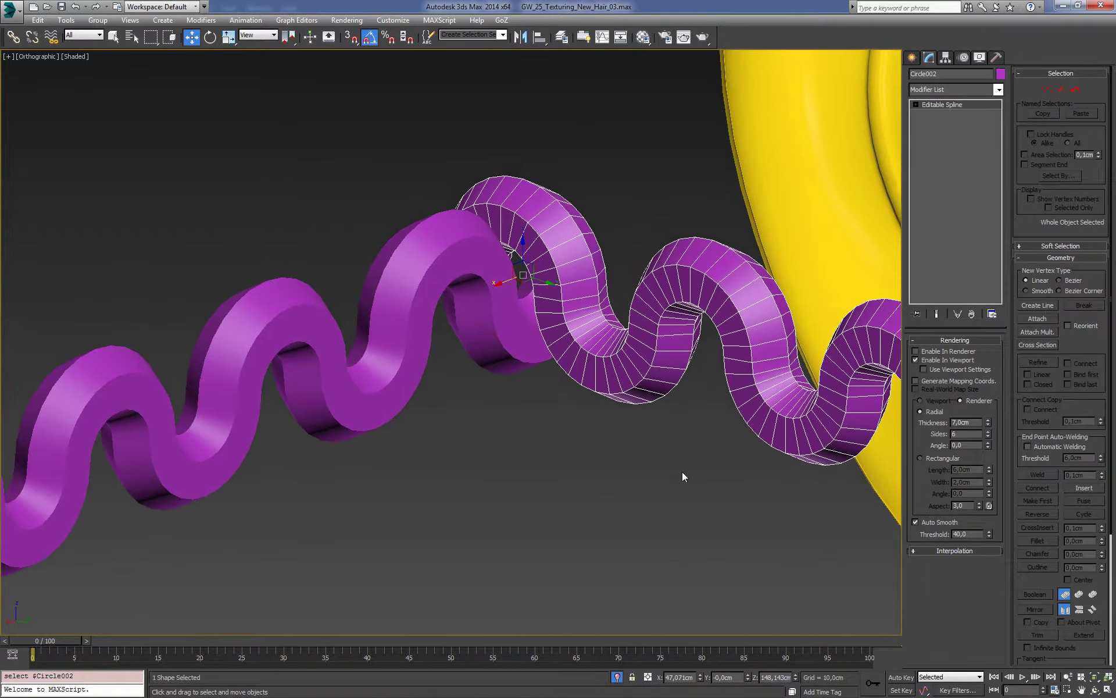
{"action": "scroll", "coordinate": [683, 471], "scroll_direction": "up", "scroll_amount": 2}
Step: Set Circle002's thickness to 9,0cm (after trying 10), then Circle001's to 9,0cm
{"action": "double_click", "coordinate": [980, 422]}
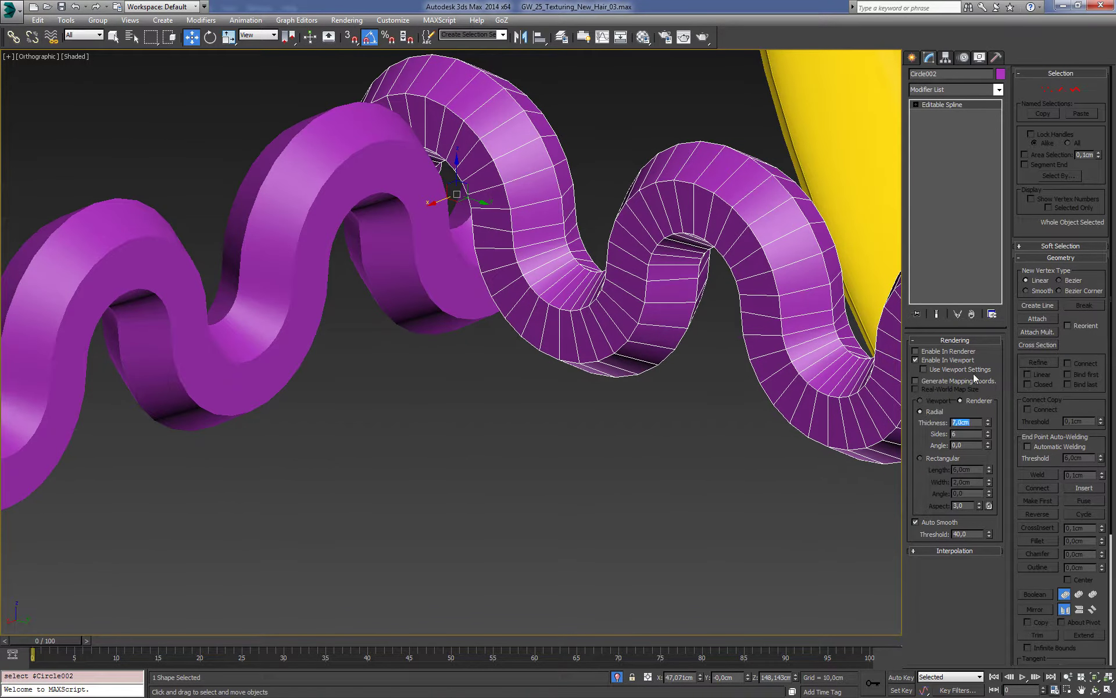
{"action": "type", "text": "10"}
{"action": "key", "text": "Return"}
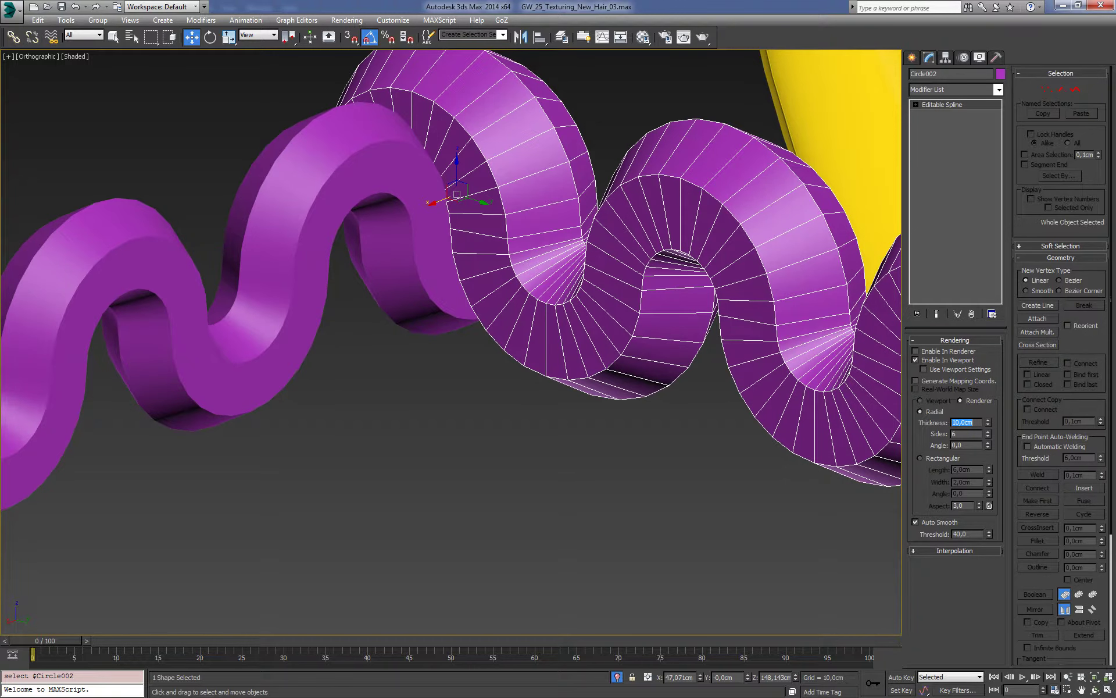
{"action": "type", "text": "9"}
{"action": "key", "text": "Return"}
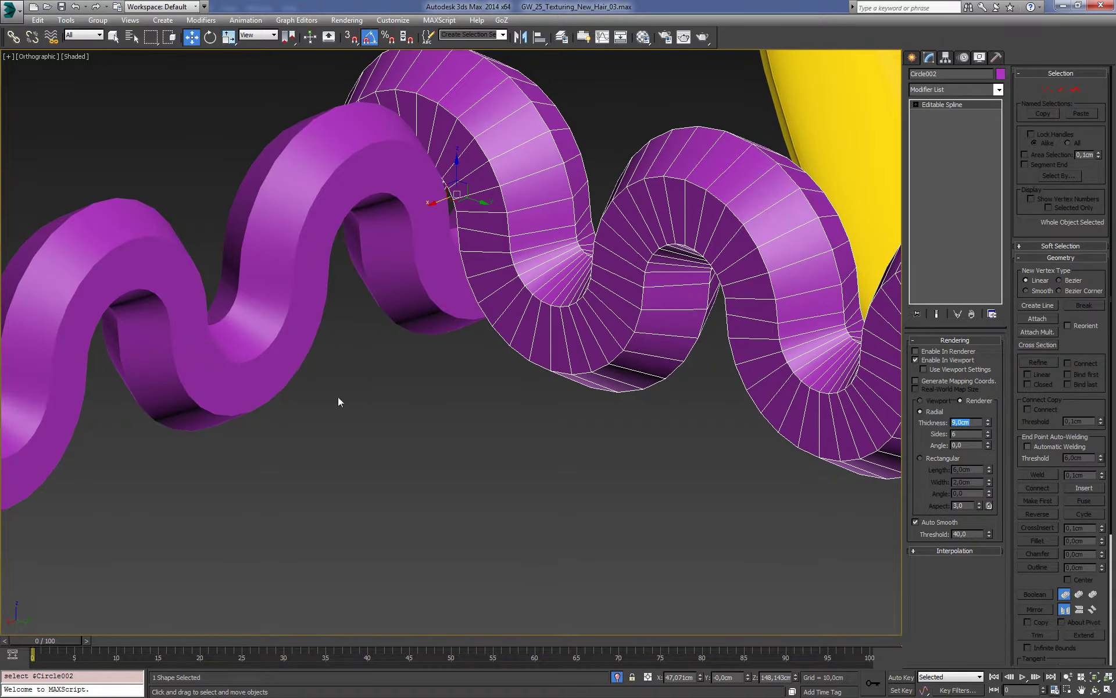
{"action": "left_click", "coordinate": [175, 342]}
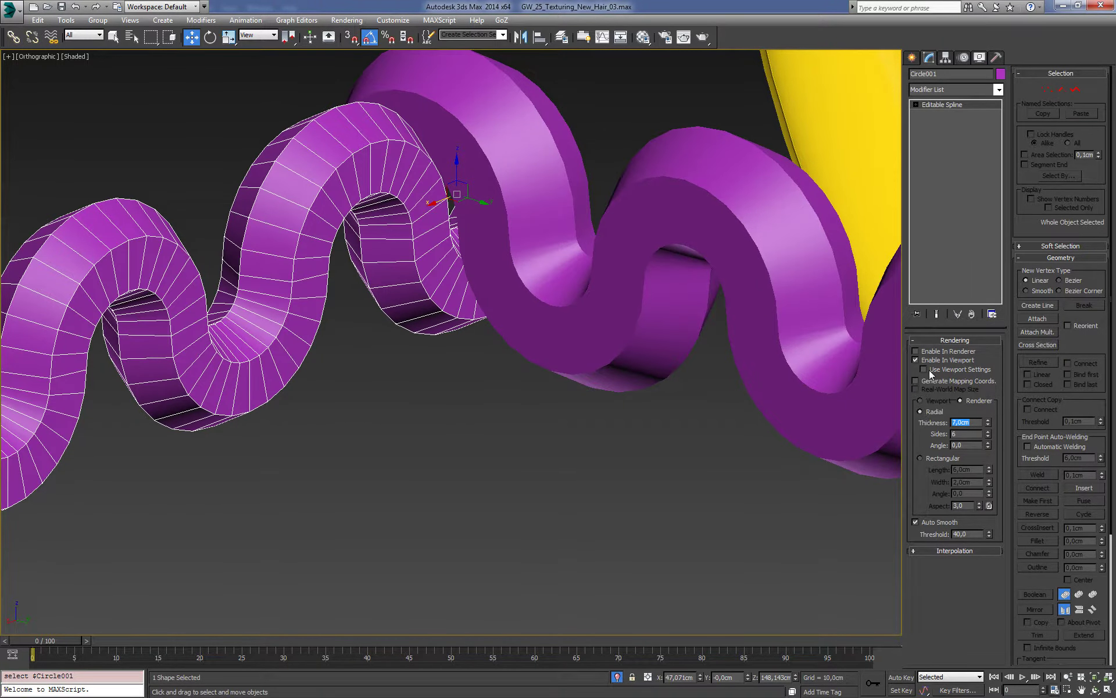
{"action": "type", "text": "9"}
{"action": "key", "text": "Return"}
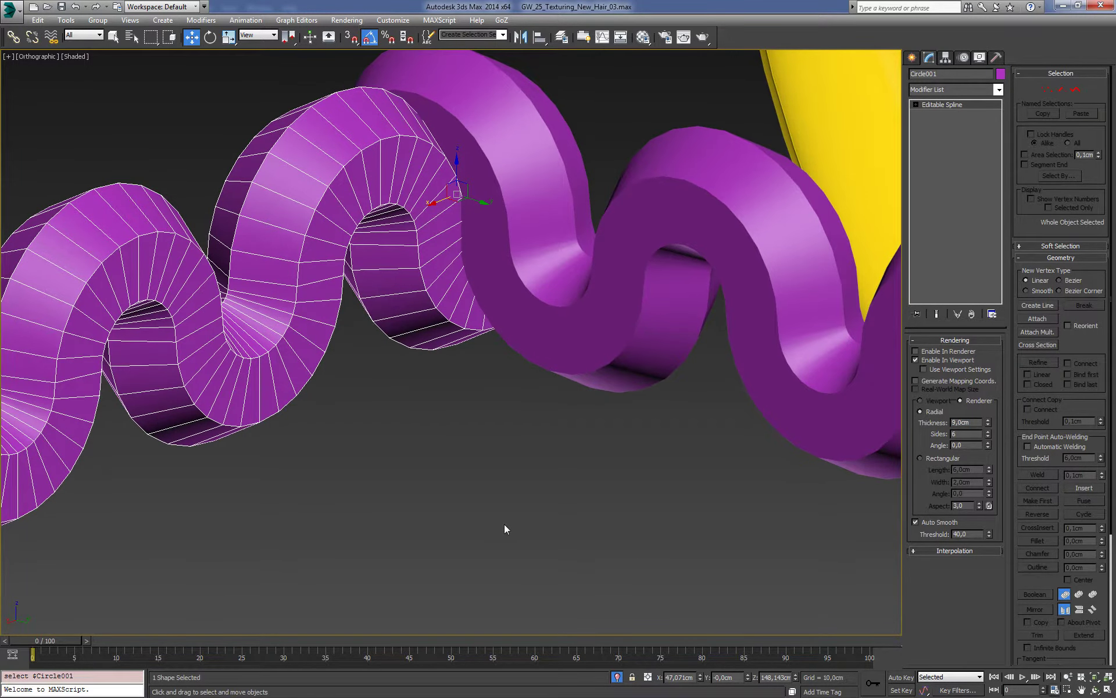
Step: Clear the selection and show the top view in wireframe
{"action": "left_click", "coordinate": [504, 524]}
{"action": "key", "text": "t"}
{"action": "scroll", "coordinate": [582, 407], "scroll_direction": "down", "scroll_amount": 3}
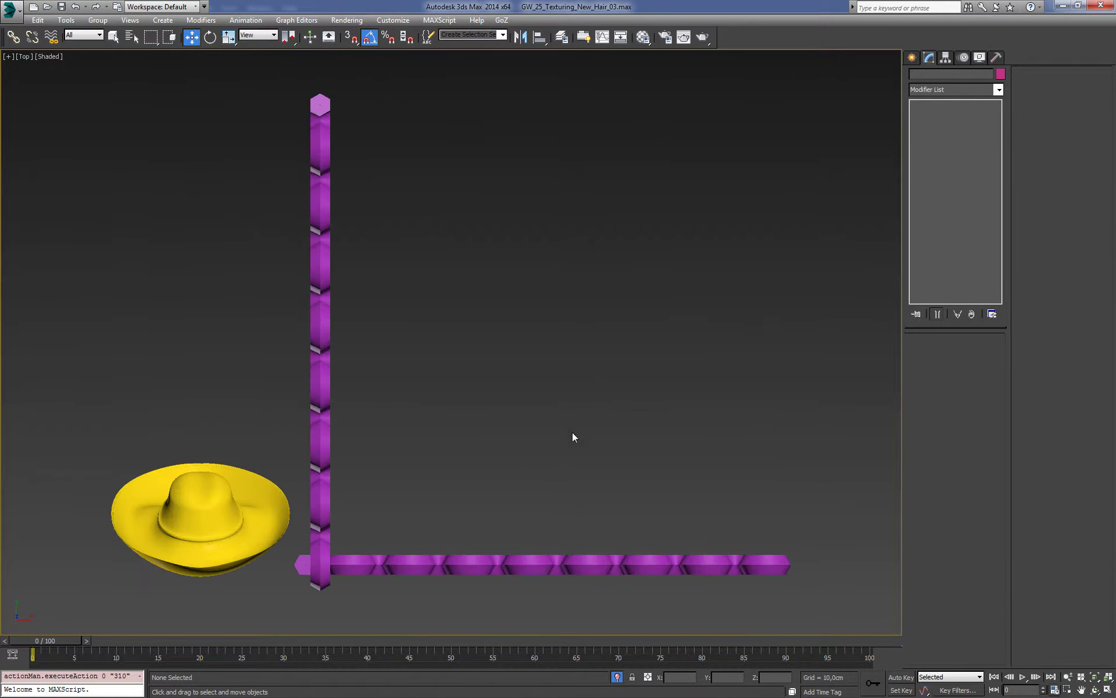
{"action": "key", "text": "F3"}
{"action": "scroll", "coordinate": [717, 219], "scroll_direction": "up", "scroll_amount": 3}
Step: Select the vertical cord and, in Front view, Shift-drag it along X making 7 copies
{"action": "left_click_drag", "start_coordinate": [613, 216], "coordinate": [432, 240]}
{"action": "key", "text": "f"}
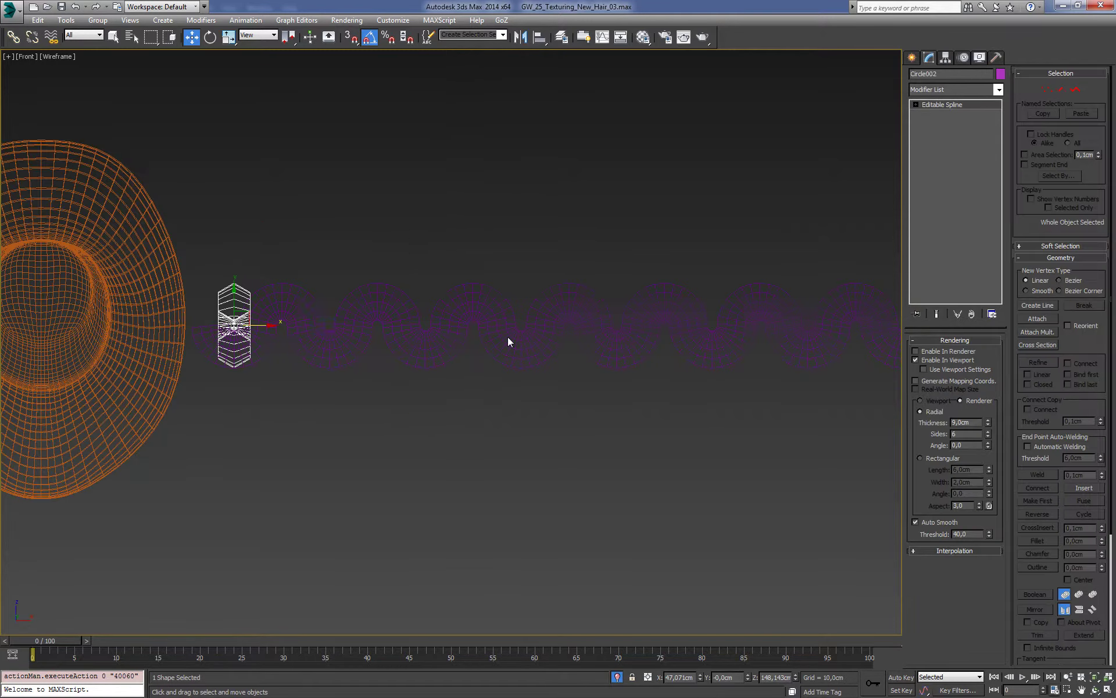
{"action": "key", "text": "F3"}
{"action": "scroll", "coordinate": [507, 337], "scroll_direction": "up", "scroll_amount": 5}
{"action": "scroll", "coordinate": [577, 362], "scroll_direction": "down", "scroll_amount": 3}
{"action": "key", "text": "F3"}
{"action": "scroll", "coordinate": [618, 366], "scroll_direction": "up", "scroll_amount": 1}
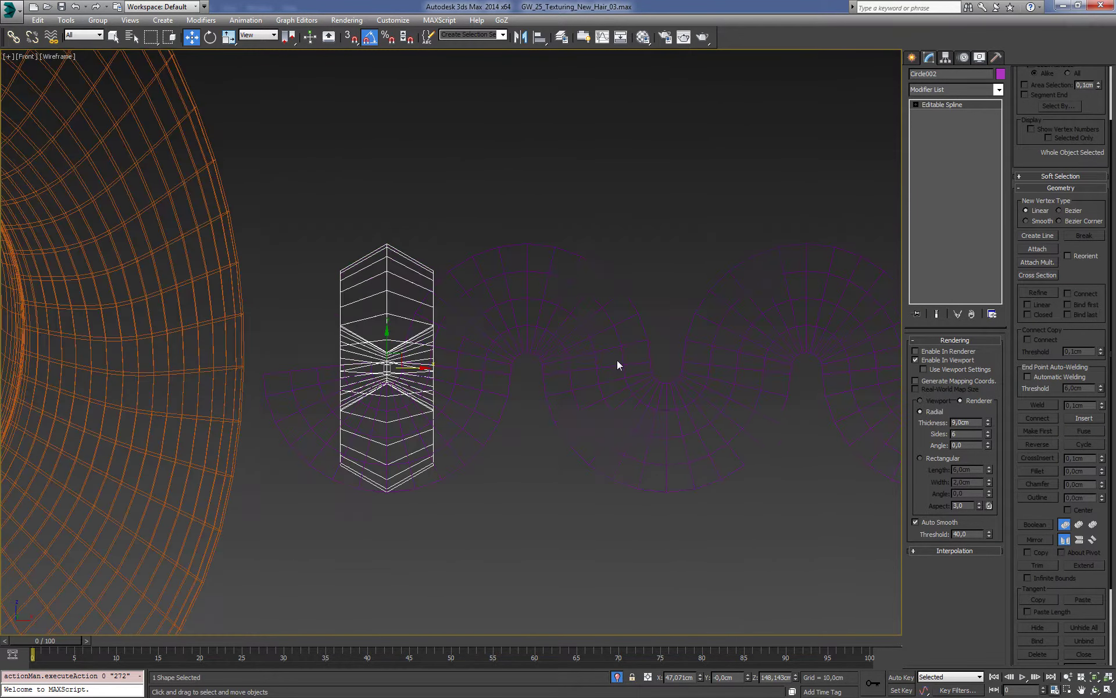
{"action": "scroll", "coordinate": [575, 373], "scroll_direction": "up", "scroll_amount": 3}
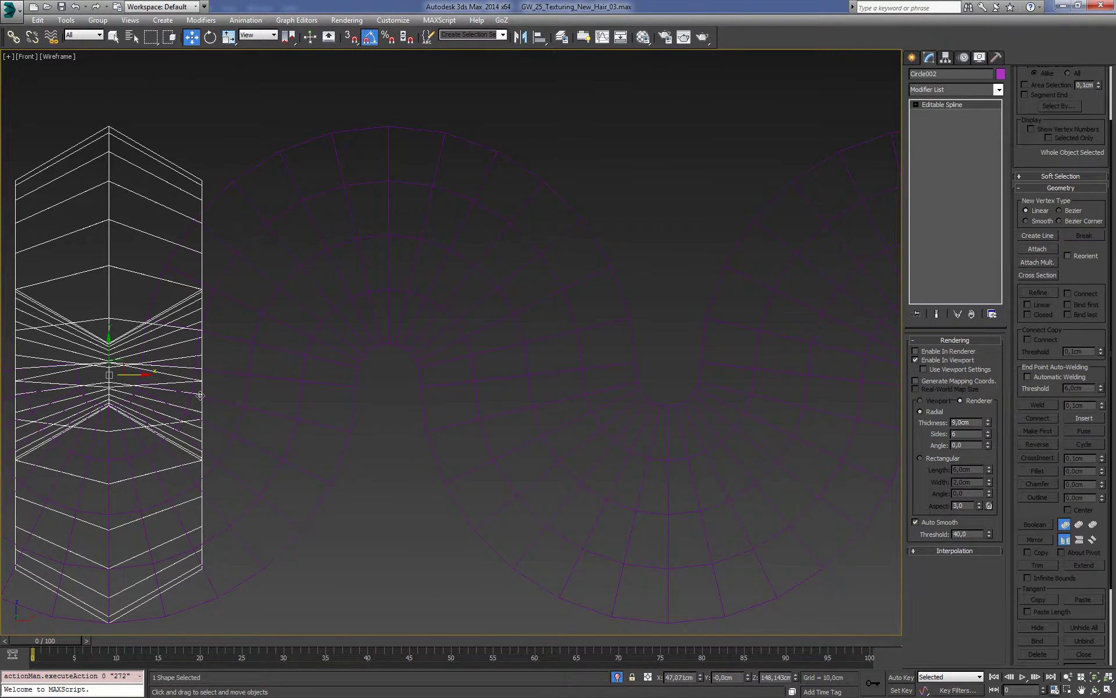
{"action": "left_click_drag", "start_coordinate": [134, 375], "coordinate": [694, 407], "text": "shift"}
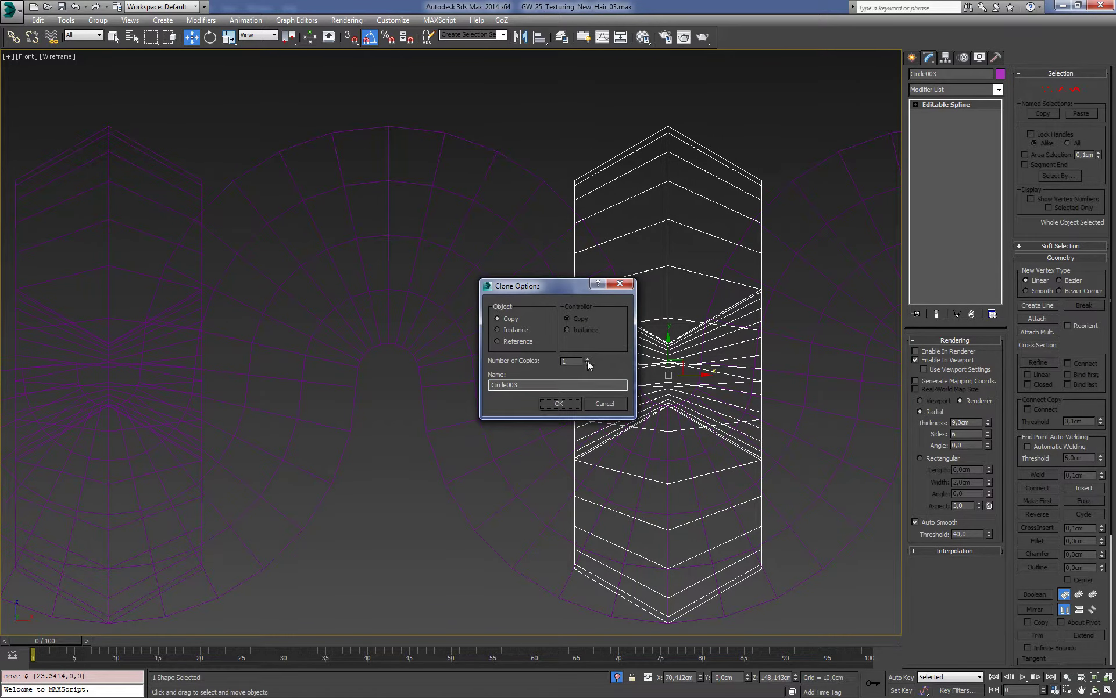
{"action": "left_click", "coordinate": [563, 402]}
Step: Show the scene shaded with edged faces and select the horizontal cord Circle001
{"action": "mouse_move", "coordinate": [731, 343]}
{"action": "middle_mouse_down", "text": "alt"}
{"action": "mouse_move", "coordinate": [821, 326]}
{"action": "mouse_move", "coordinate": [727, 406]}
{"action": "mouse_move", "coordinate": [636, 391]}
{"action": "mouse_move", "coordinate": [531, 344]}
{"action": "middle_mouse_up", "text": "alt"}
{"action": "left_click", "coordinate": [728, 405]}
{"action": "key", "text": "F3"}
{"action": "scroll", "coordinate": [635, 391], "scroll_direction": "up", "scroll_amount": 3}
{"action": "key", "text": "F4"}
{"action": "left_click", "coordinate": [555, 415]}
{"action": "key", "text": "t"}
{"action": "key", "text": "z"}
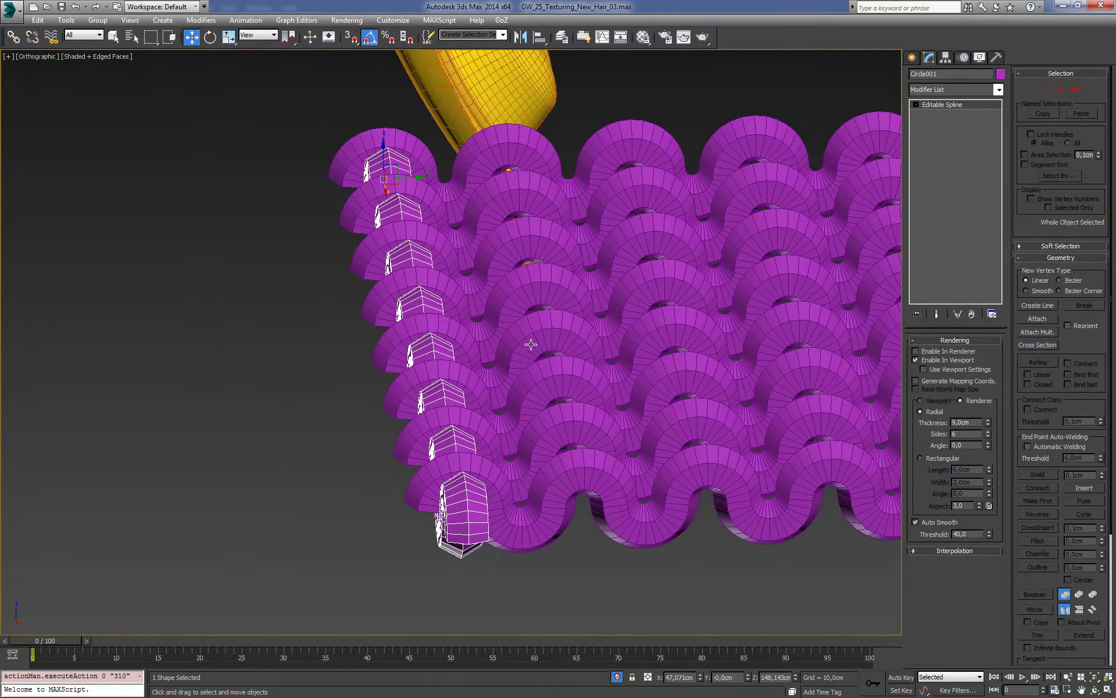
Step: In the Right wireframe view, Shift-drag Circle001 along X to make 8 copies
{"action": "key", "text": "f"}
{"action": "key", "text": "r"}
{"action": "key", "text": "F3"}
{"action": "key", "text": "z"}
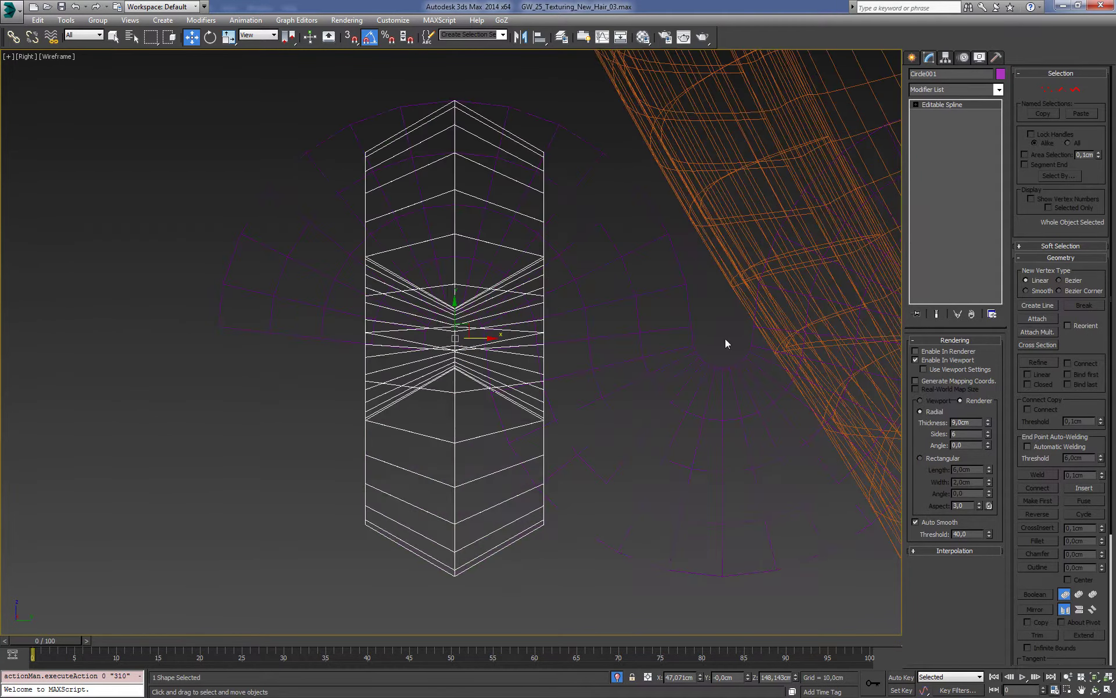
{"action": "scroll", "coordinate": [674, 331], "scroll_direction": "down", "scroll_amount": 8}
{"action": "scroll", "coordinate": [585, 351], "scroll_direction": "up", "scroll_amount": 4}
{"action": "scroll", "coordinate": [514, 357], "scroll_direction": "up", "scroll_amount": 2}
{"action": "scroll", "coordinate": [433, 350], "scroll_direction": "up", "scroll_amount": 2}
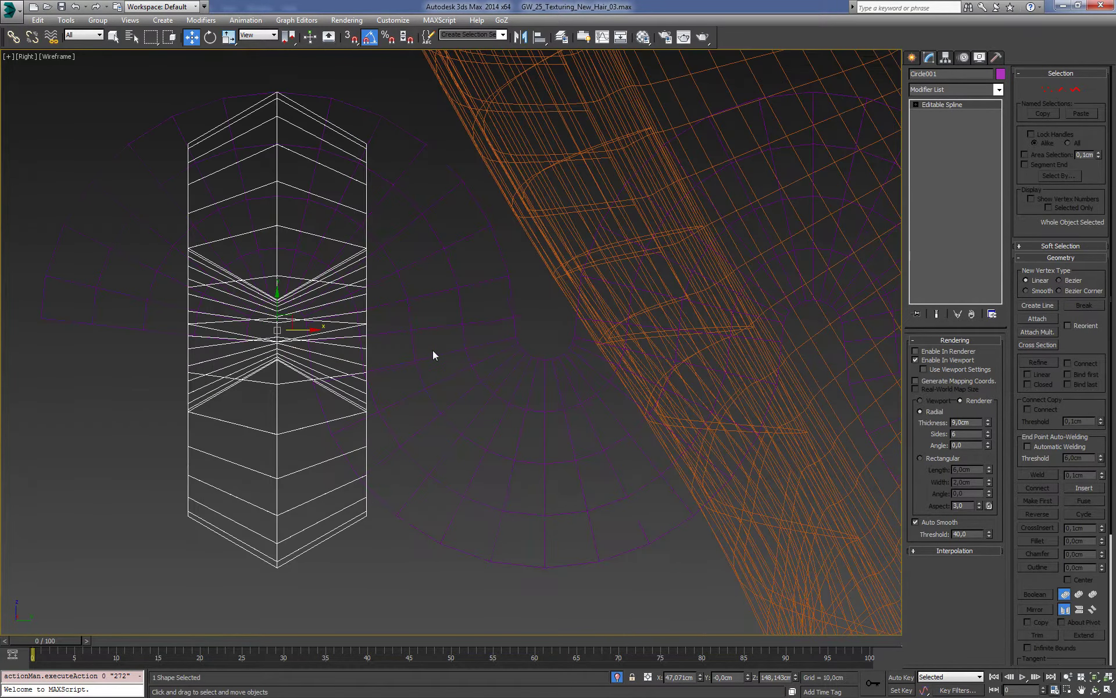
{"action": "left_click_drag", "start_coordinate": [307, 335], "coordinate": [573, 330], "text": "shift"}
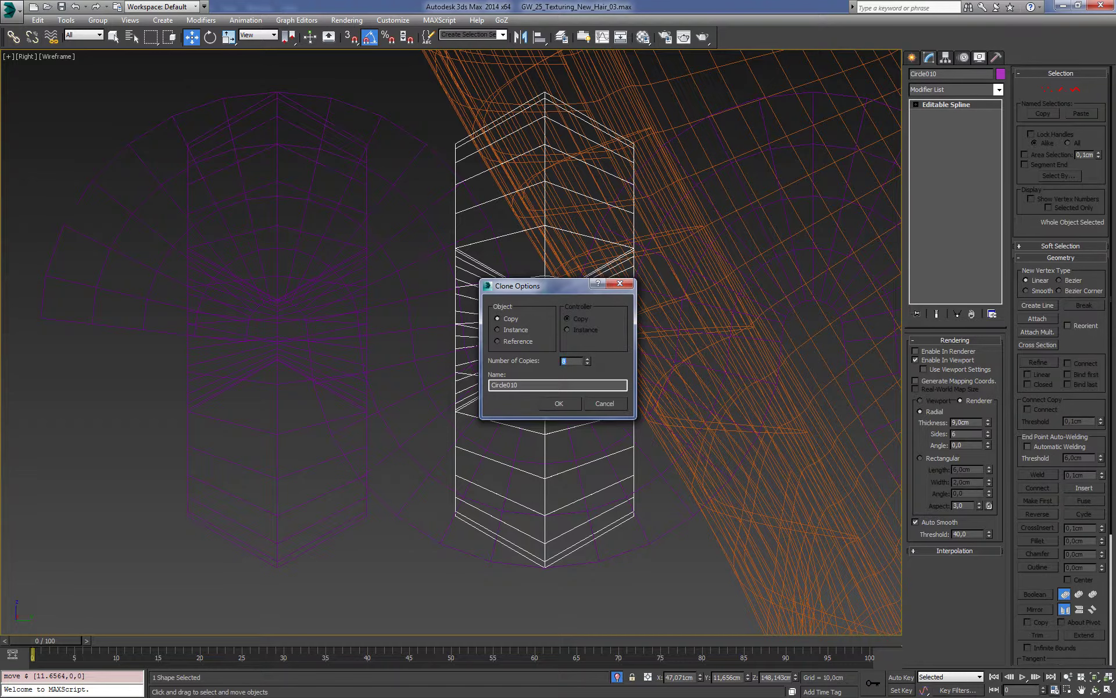
{"action": "left_click", "coordinate": [567, 403]}
Step: Orbit and zoom around the woven mesh, then frame it from the top view
{"action": "scroll", "coordinate": [499, 374], "scroll_direction": "down", "scroll_amount": 5}
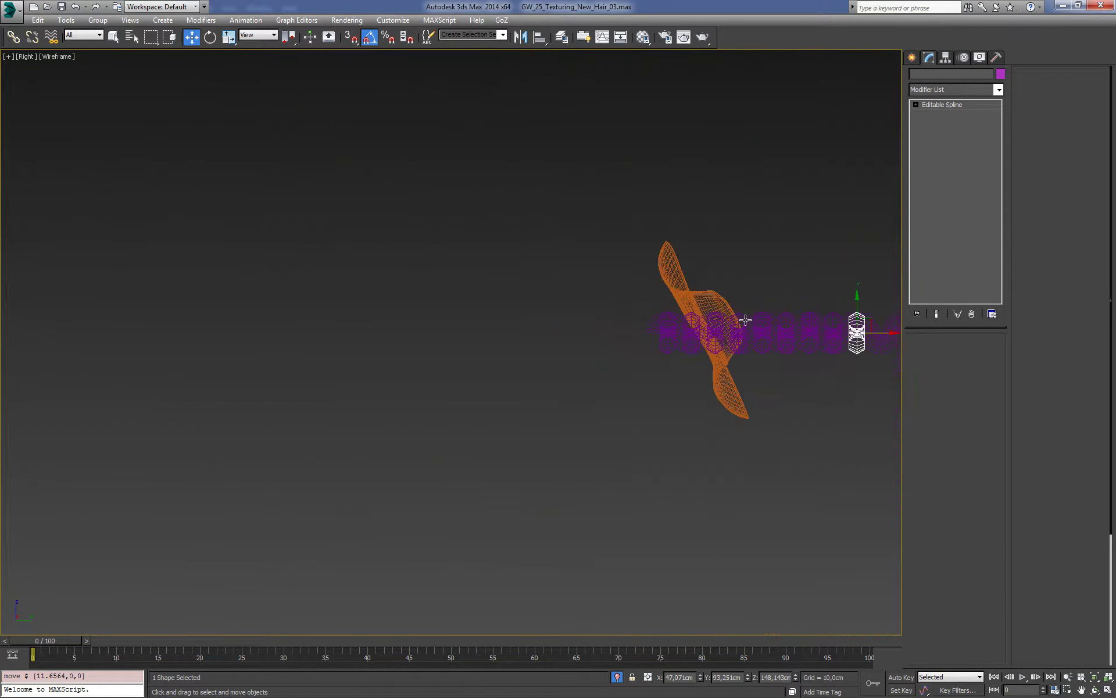
{"action": "middle_click_drag", "start_coordinate": [742, 320], "coordinate": [497, 292], "text": "alt"}
{"action": "scroll", "coordinate": [662, 377], "scroll_direction": "up", "scroll_amount": 3}
{"action": "key", "text": "F3"}
{"action": "left_click", "coordinate": [772, 319]}
{"action": "scroll", "coordinate": [552, 391], "scroll_direction": "up", "scroll_amount": 4}
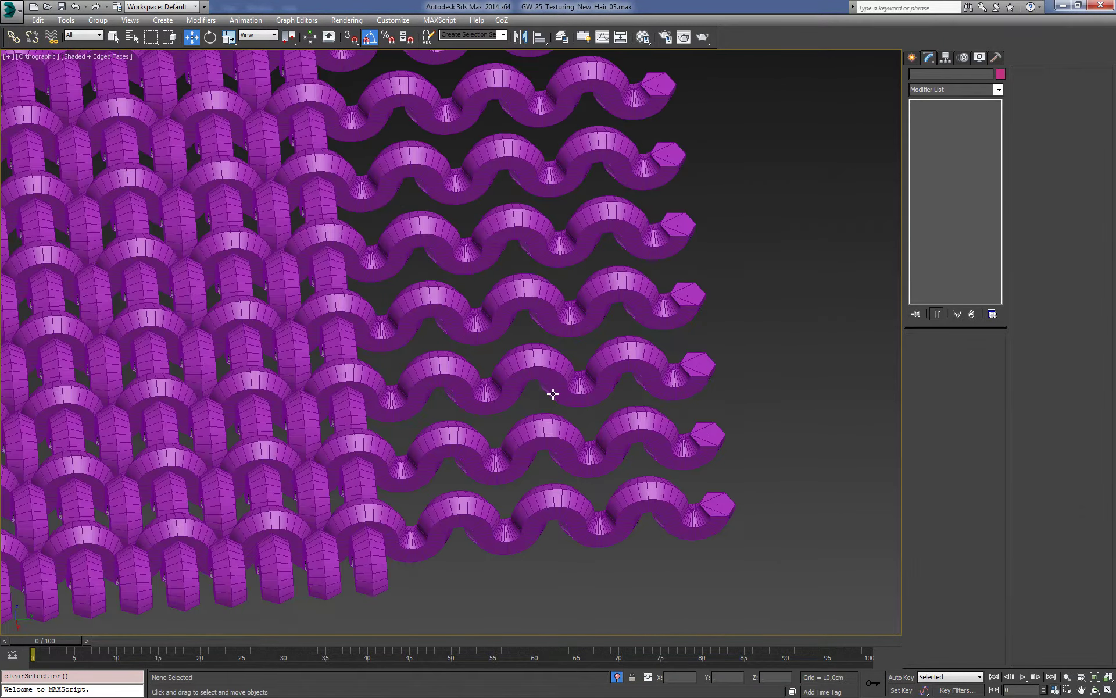
{"action": "scroll", "coordinate": [541, 406], "scroll_direction": "up", "scroll_amount": 3}
{"action": "scroll", "coordinate": [543, 416], "scroll_direction": "up", "scroll_amount": 2}
{"action": "scroll", "coordinate": [543, 416], "scroll_direction": "down", "scroll_amount": 4}
{"action": "key", "text": "t"}
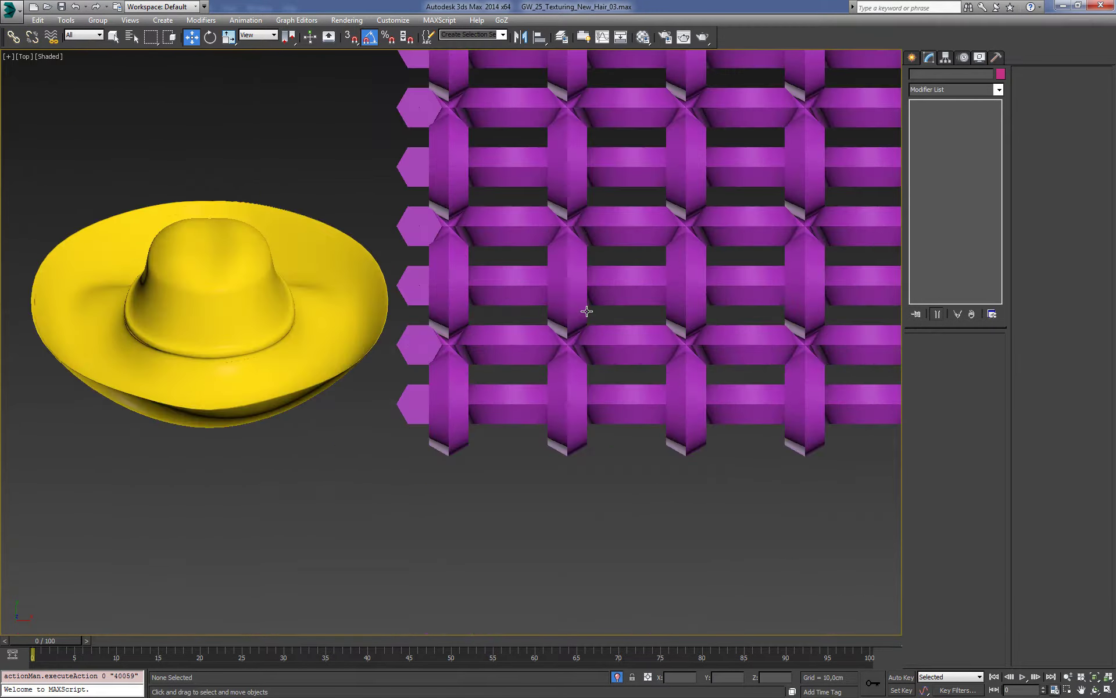
{"action": "key", "text": "z"}
{"action": "key", "text": "F3"}
{"action": "key", "text": "F3"}
Step: Inspect the mesh from the front view, toggling between wireframe and shaded display
{"action": "mouse_move", "coordinate": [667, 411]}
{"action": "middle_mouse_down", "text": "alt"}
{"action": "mouse_move", "coordinate": [611, 369]}
{"action": "mouse_move", "coordinate": [565, 354]}
{"action": "middle_mouse_up", "text": "alt"}
{"action": "scroll", "coordinate": [588, 382], "scroll_direction": "up", "scroll_amount": 2}
{"action": "key", "text": "f"}
{"action": "key", "text": "z"}
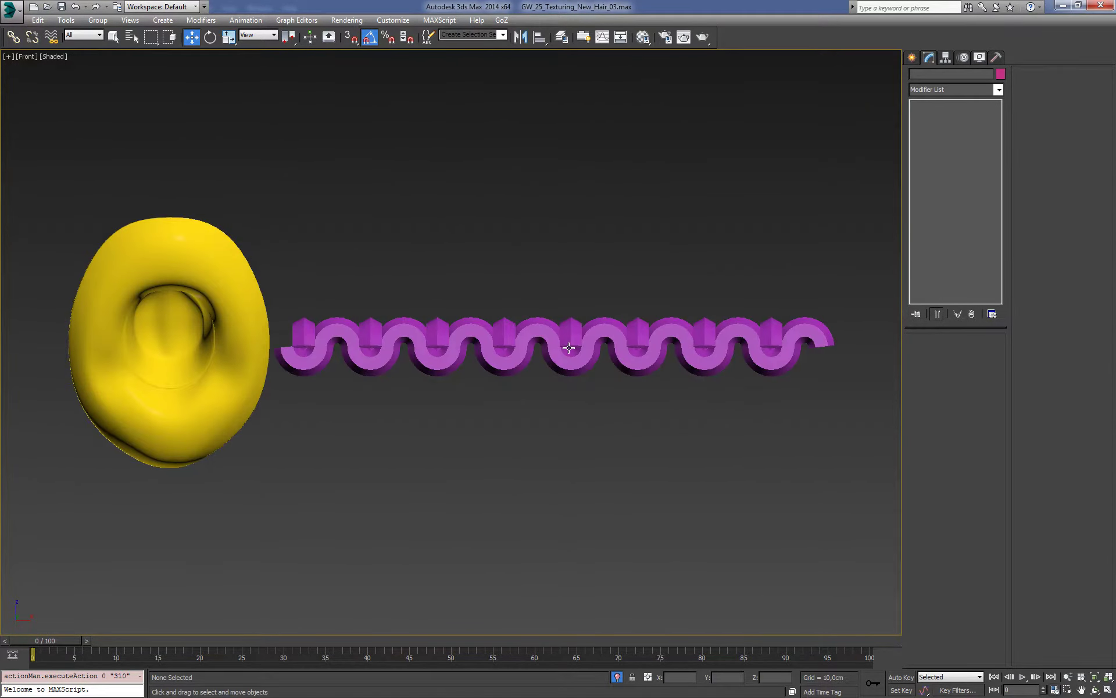
{"action": "key", "text": "F3"}
{"action": "scroll", "coordinate": [571, 346], "scroll_direction": "up", "scroll_amount": 5}
{"action": "scroll", "coordinate": [575, 320], "scroll_direction": "down", "scroll_amount": 4}
{"action": "key", "text": "F3"}
{"action": "middle_click_drag", "start_coordinate": [660, 311], "coordinate": [721, 356], "text": "alt"}
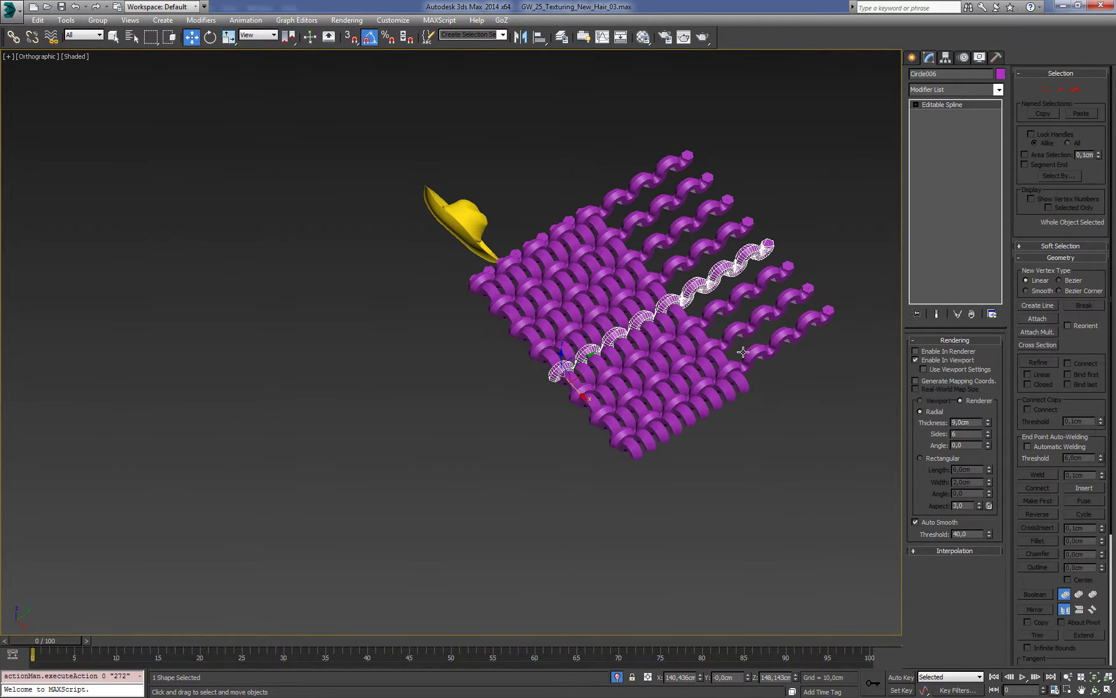
{"action": "scroll", "coordinate": [721, 356], "scroll_direction": "up", "scroll_amount": 4}
Step: Select cord Circle001 and Shift-drag a copy along X in the Right wireframe view
{"action": "left_click", "coordinate": [721, 358]}
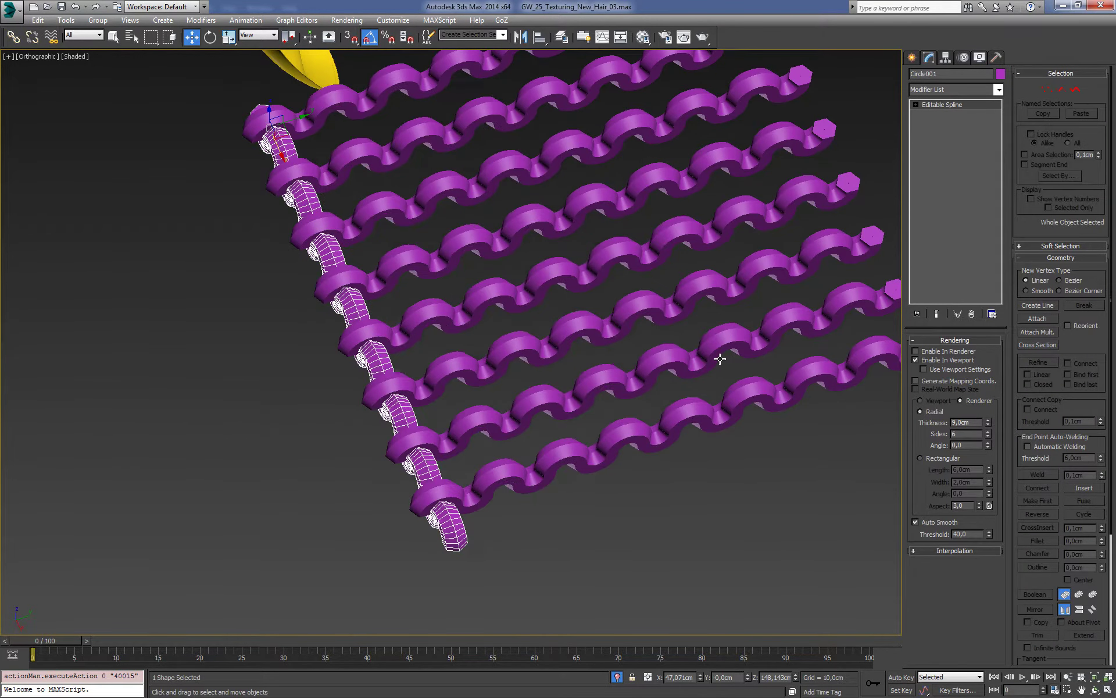
{"action": "key", "text": "f"}
{"action": "key", "text": "v"}
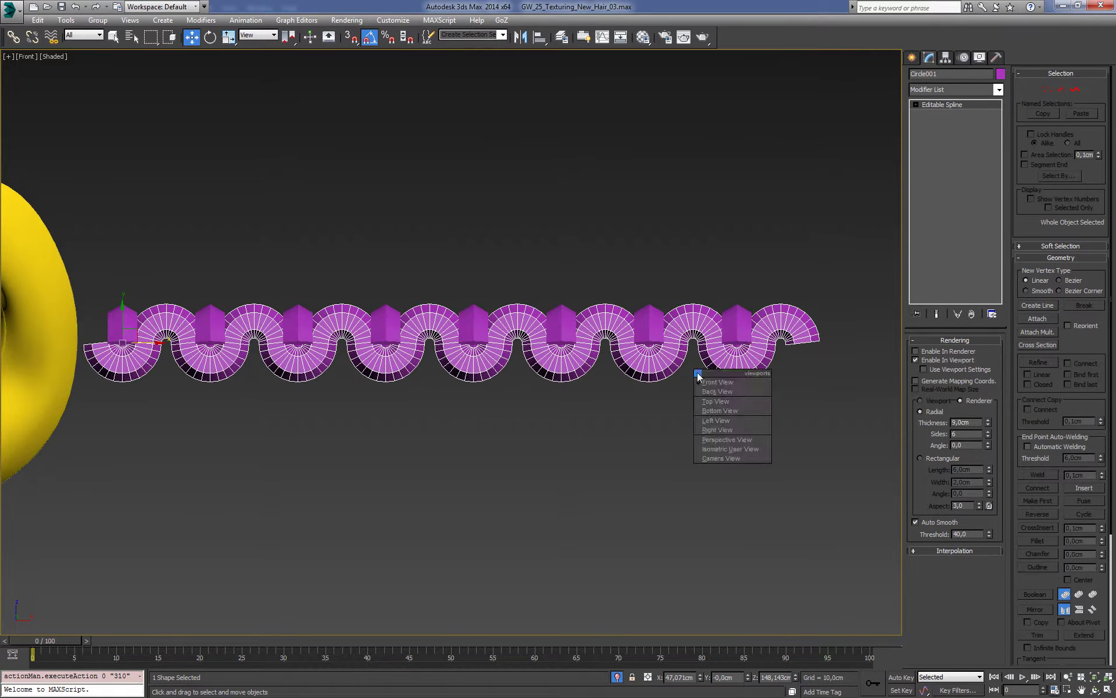
{"action": "key", "text": "r"}
{"action": "key", "text": "F3"}
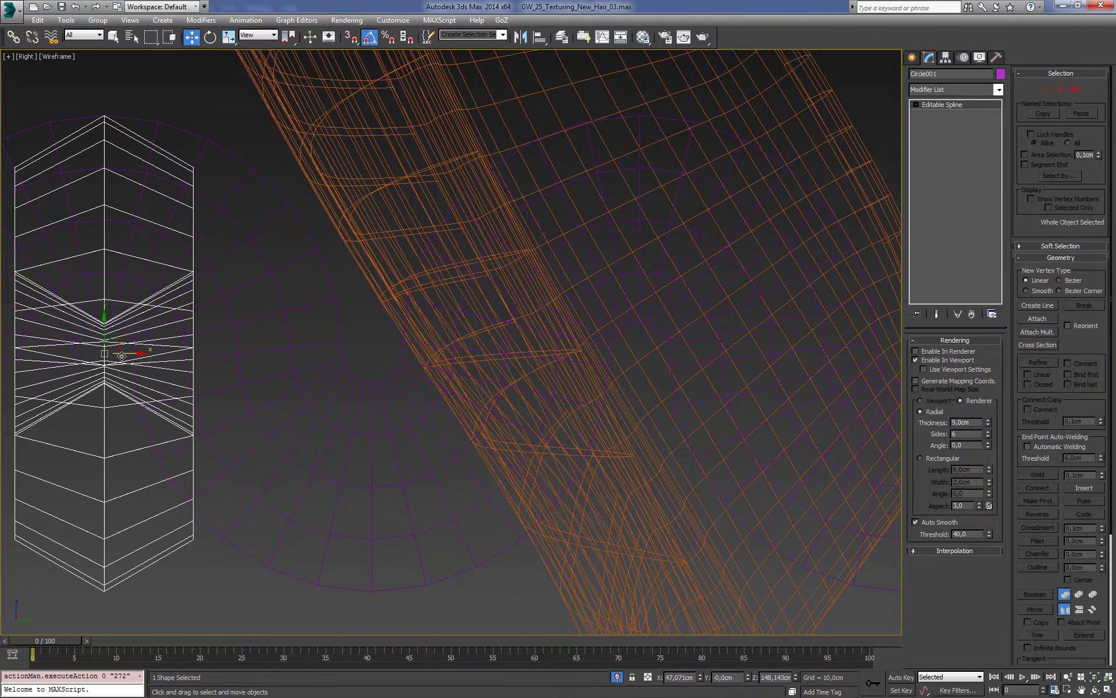
{"action": "left_click_drag", "start_coordinate": [125, 353], "coordinate": [392, 372], "text": "shift"}
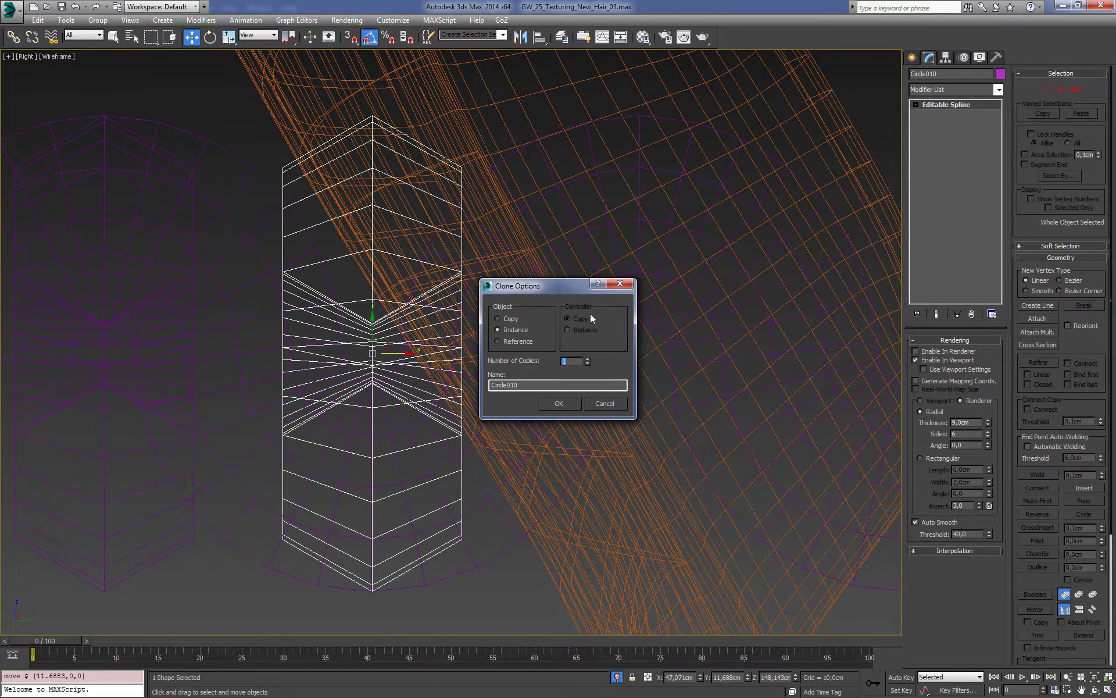
Step: Make 12 instanced copies of the cord and orbit to inspect the shaded mesh
{"action": "type", "text": "12"}
{"action": "left_click", "coordinate": [558, 403]}
{"action": "scroll", "coordinate": [637, 331], "scroll_direction": "down", "scroll_amount": 5}
{"action": "scroll", "coordinate": [478, 299], "scroll_direction": "down", "scroll_amount": 3}
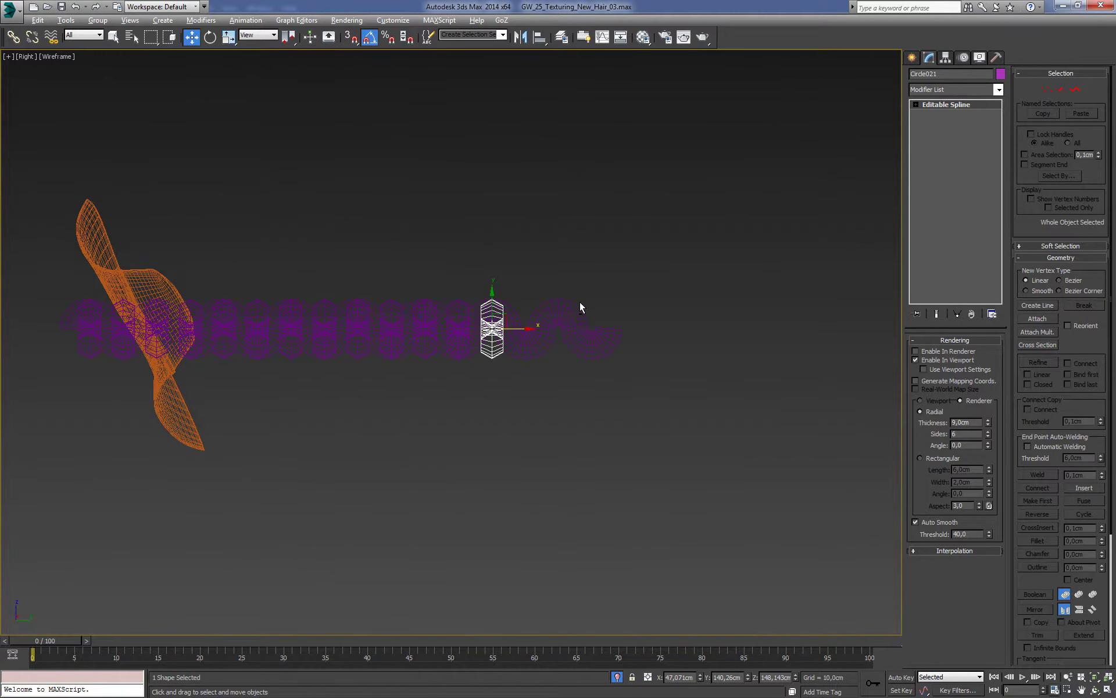
{"action": "middle_click_drag", "start_coordinate": [580, 301], "coordinate": [700, 279], "text": "alt"}
{"action": "key", "text": "F3"}
{"action": "left_click", "coordinate": [689, 277]}
{"action": "scroll", "coordinate": [471, 277], "scroll_direction": "up", "scroll_amount": 4}
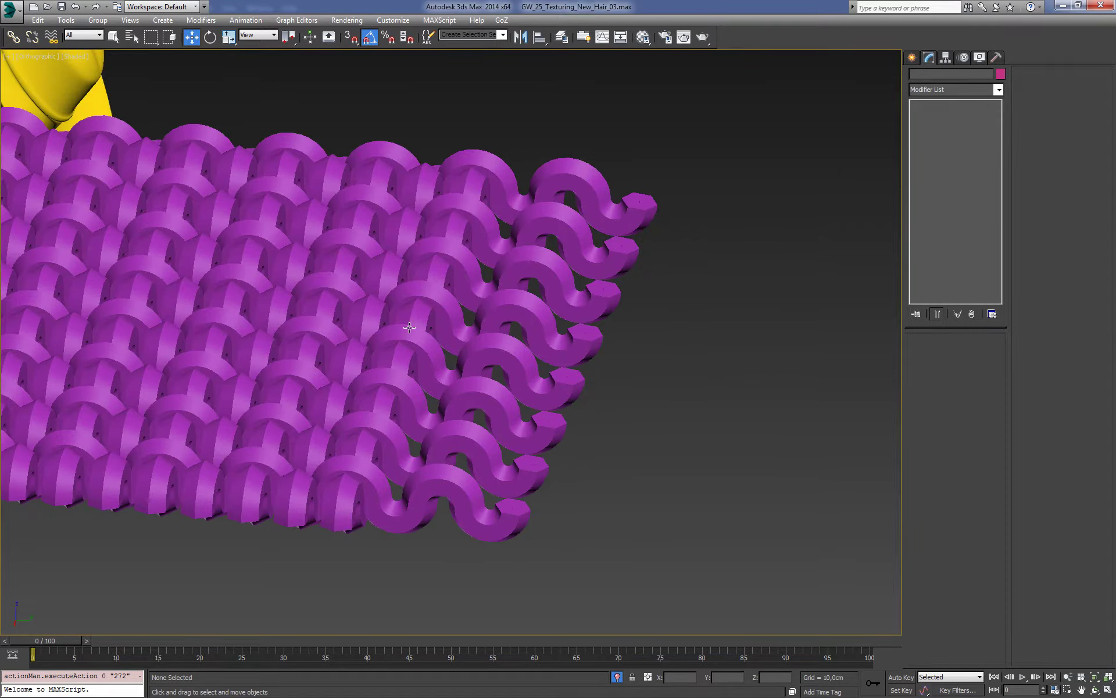
{"action": "scroll", "coordinate": [410, 328], "scroll_direction": "down", "scroll_amount": 5}
{"action": "scroll", "coordinate": [581, 296], "scroll_direction": "down", "scroll_amount": 3}
Step: Reselect Circle001 and Shift-drag another copy along X in the Right wireframe view
{"action": "left_click", "coordinate": [615, 286]}
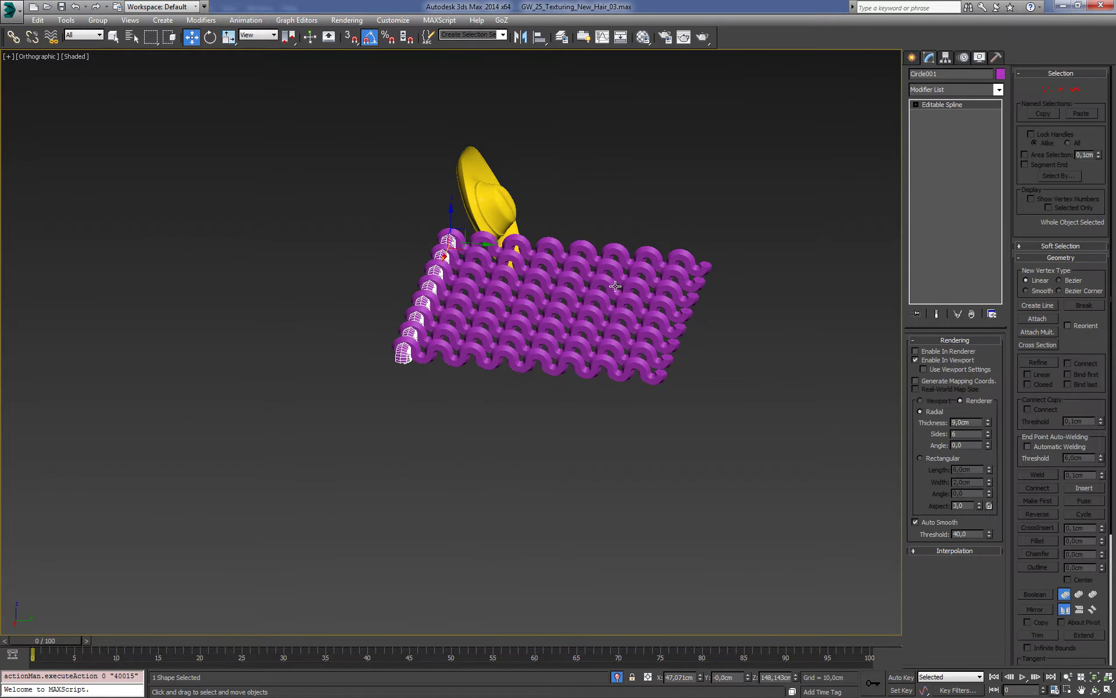
{"action": "key", "text": "z"}
{"action": "key", "text": "shift+z"}
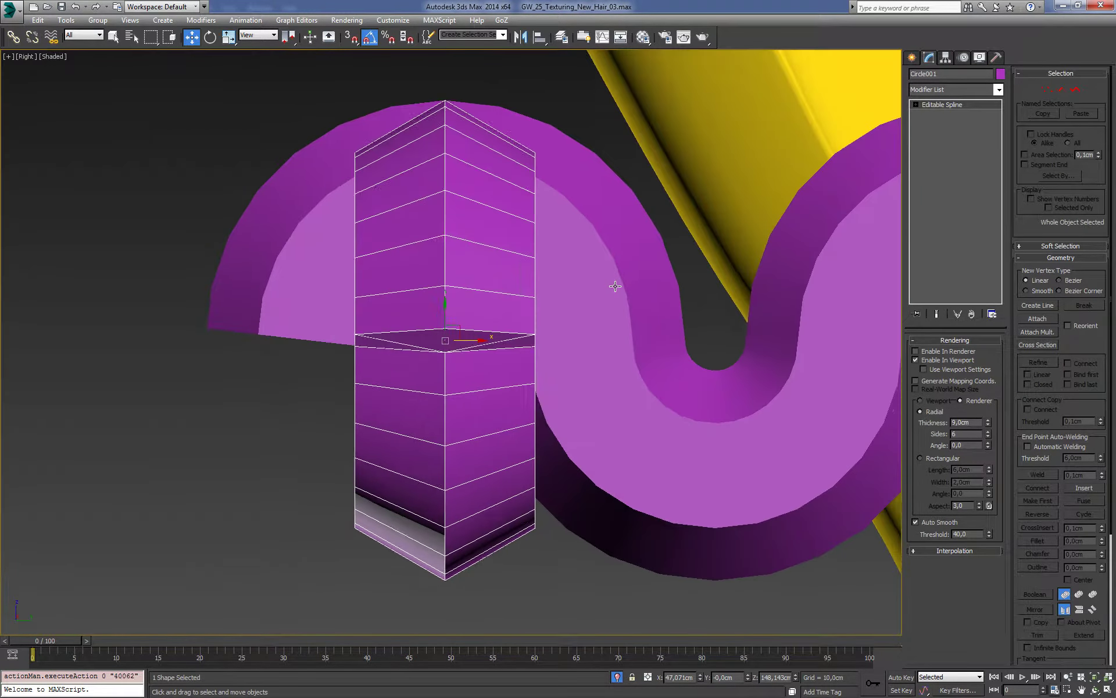
{"action": "key", "text": "shift+z"}
{"action": "left_click_drag", "start_coordinate": [241, 334], "coordinate": [513, 336], "text": "shift"}
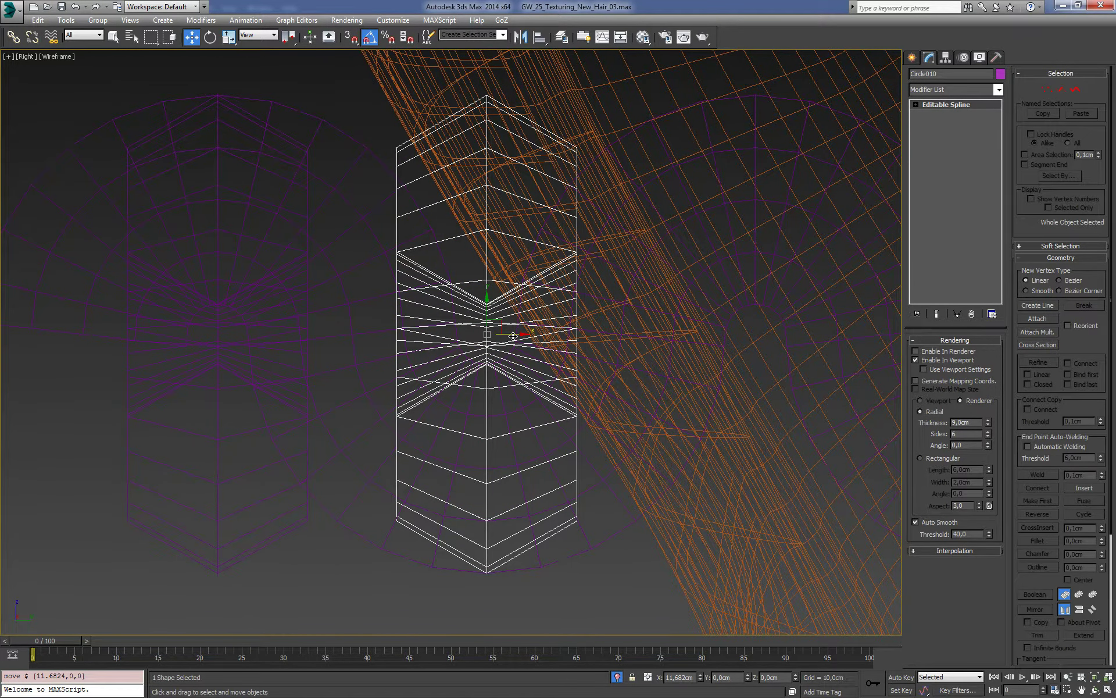
Step: Make 13 instanced copies and orbit to view the shaded mesh in 3D
{"action": "type", "text": "13"}
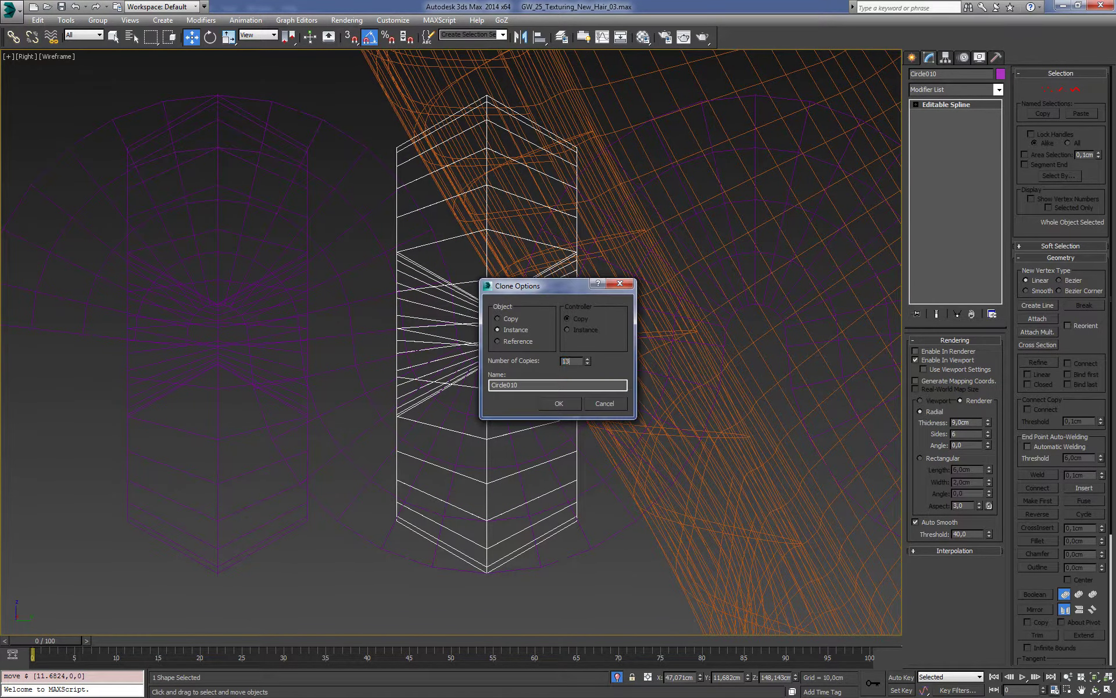
{"action": "left_click", "coordinate": [566, 403]}
{"action": "scroll", "coordinate": [756, 325], "scroll_direction": "down", "scroll_amount": 8}
{"action": "scroll", "coordinate": [902, 331], "scroll_direction": "down", "scroll_amount": 3}
{"action": "mouse_move", "coordinate": [826, 388]}
{"action": "middle_mouse_down", "text": "alt"}
{"action": "mouse_move", "coordinate": [709, 393]}
{"action": "mouse_move", "coordinate": [692, 469]}
{"action": "middle_mouse_up", "text": "alt"}
{"action": "key", "text": "F3"}
{"action": "left_click", "coordinate": [688, 444]}
{"action": "scroll", "coordinate": [678, 448], "scroll_direction": "up", "scroll_amount": 5}
Step: Reselect Circle001 in the Right wireframe view, discarding an unwanted trial copy
{"action": "key", "text": "ctrl+z"}
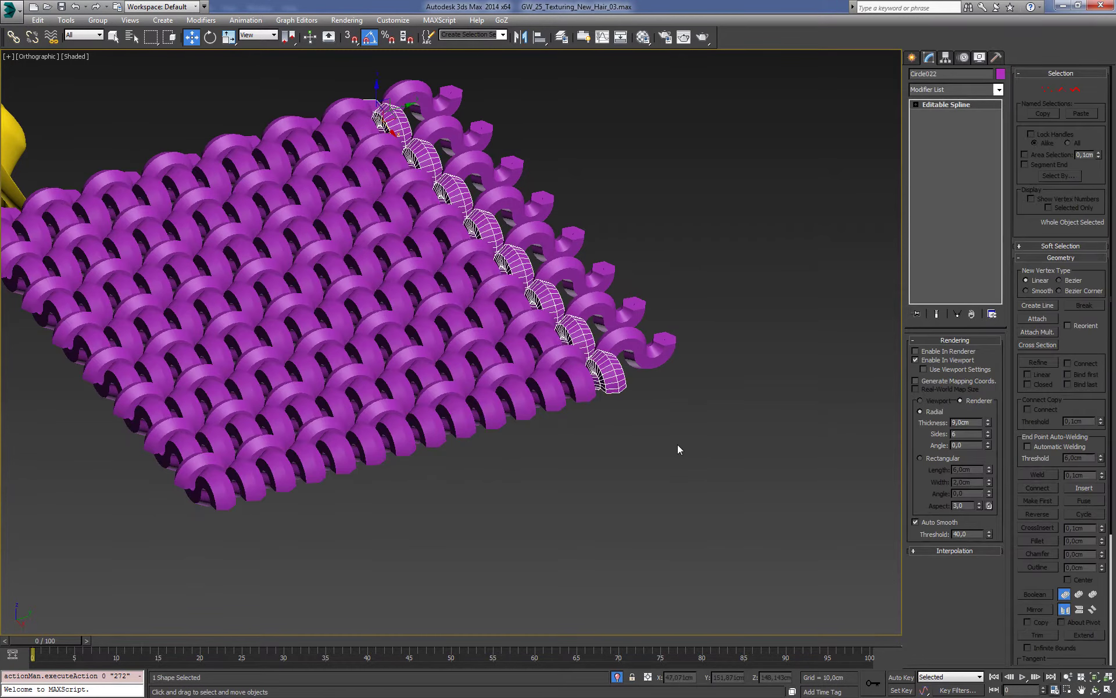
{"action": "key", "text": "ctrl+z"}
{"action": "key", "text": "f"}
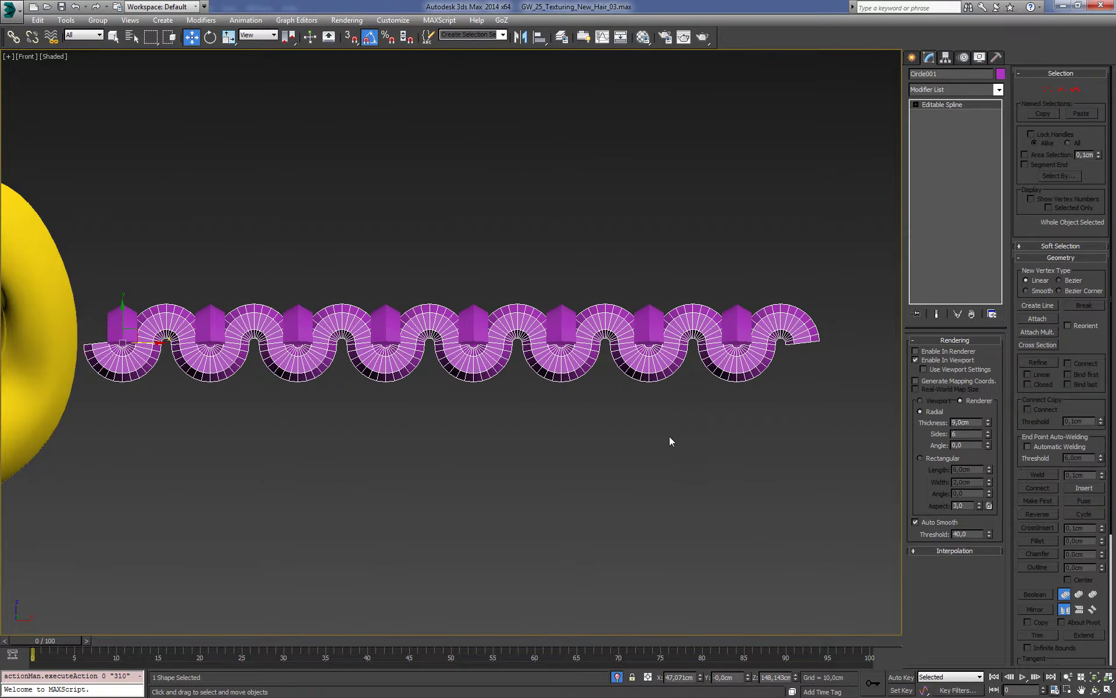
{"action": "key", "text": "shift+z"}
{"action": "key", "text": "shift+z"}
{"action": "key", "text": "shift+z"}
{"action": "key", "text": "shift+z"}
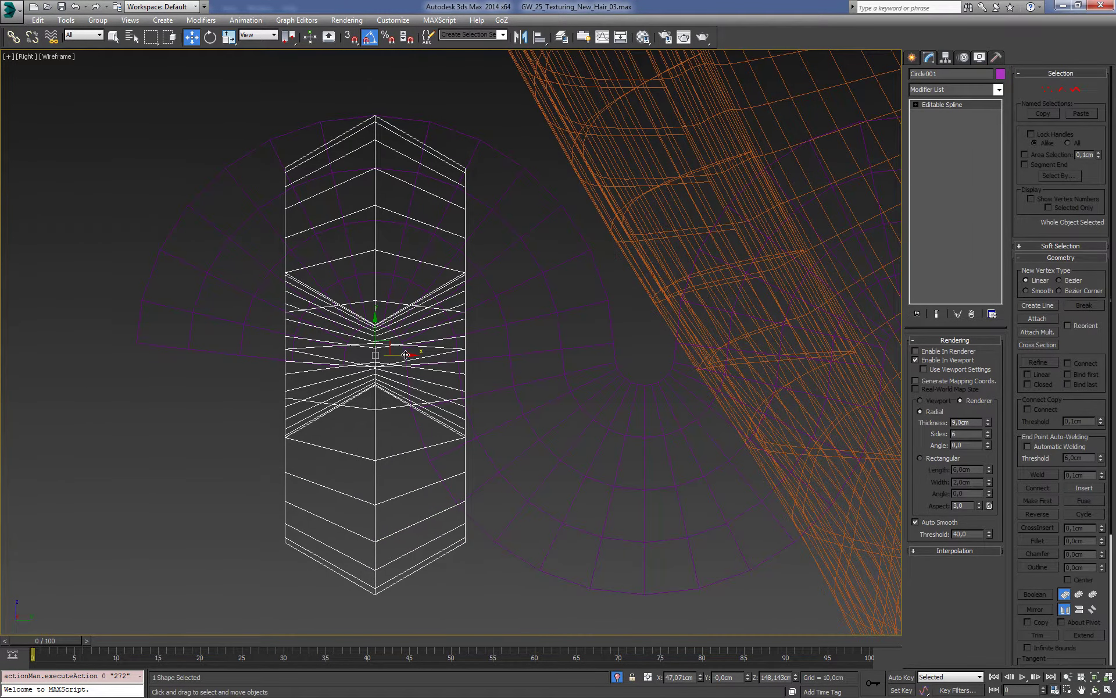
{"action": "left_click_drag", "start_coordinate": [405, 355], "coordinate": [675, 378], "text": "shift"}
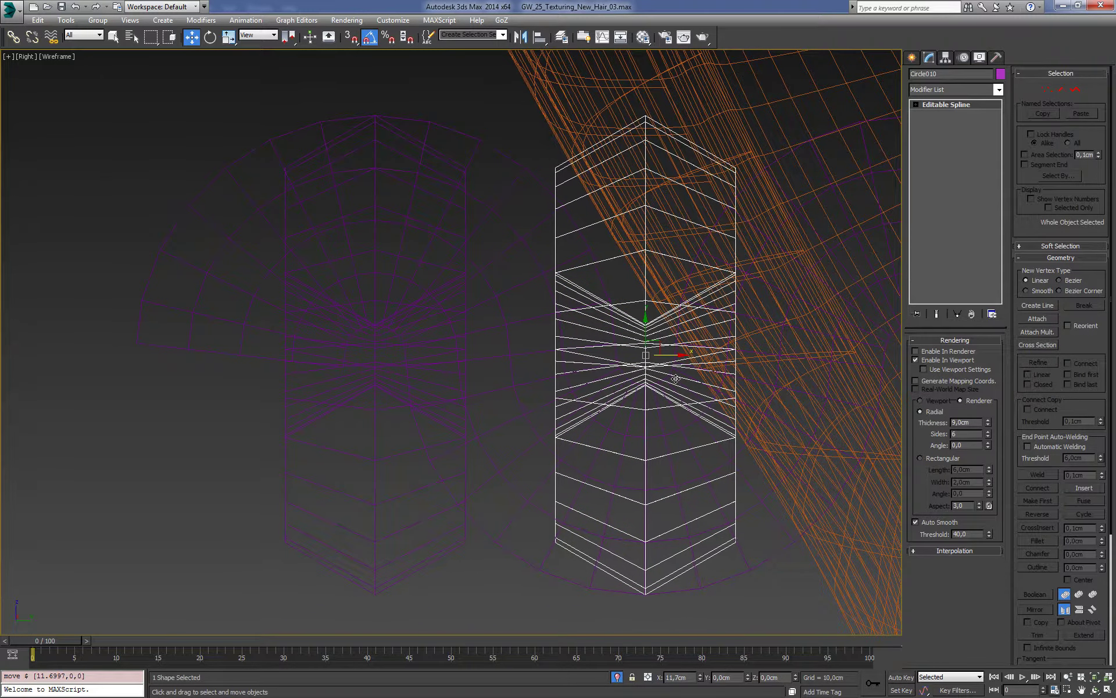
{"action": "left_click_drag", "start_coordinate": [676, 381], "coordinate": [675, 388], "text": "shift"}
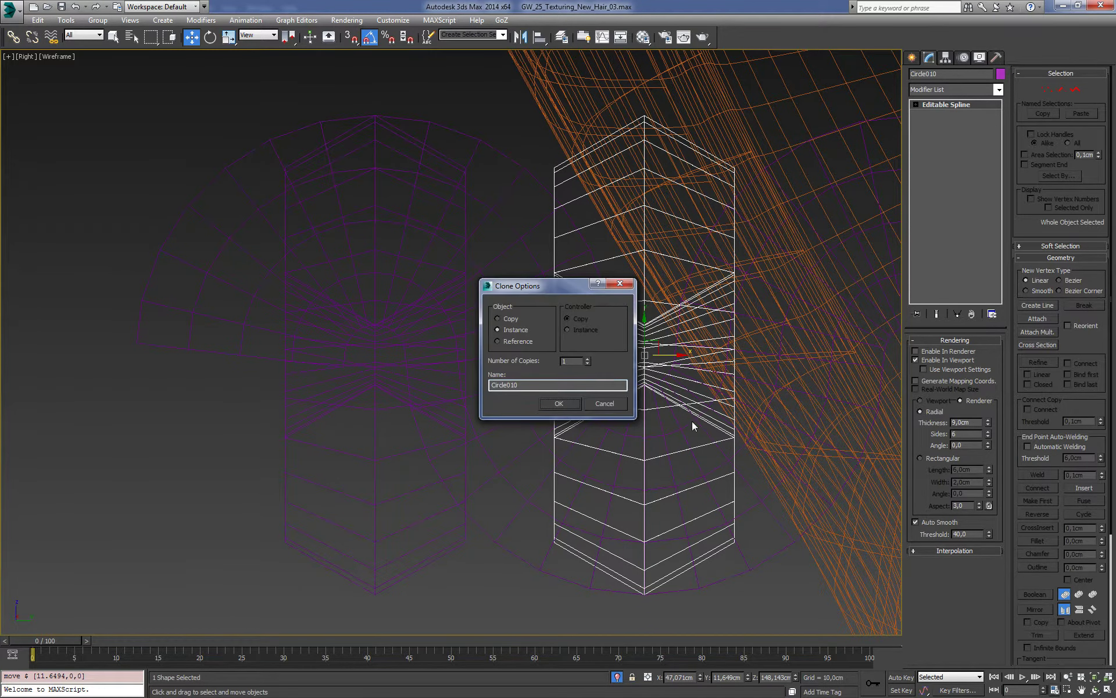
{"action": "left_click", "coordinate": [606, 406]}
{"action": "middle_click_drag", "start_coordinate": [645, 424], "coordinate": [638, 423]}
{"action": "scroll", "coordinate": [481, 400], "scroll_direction": "up", "scroll_amount": 2}
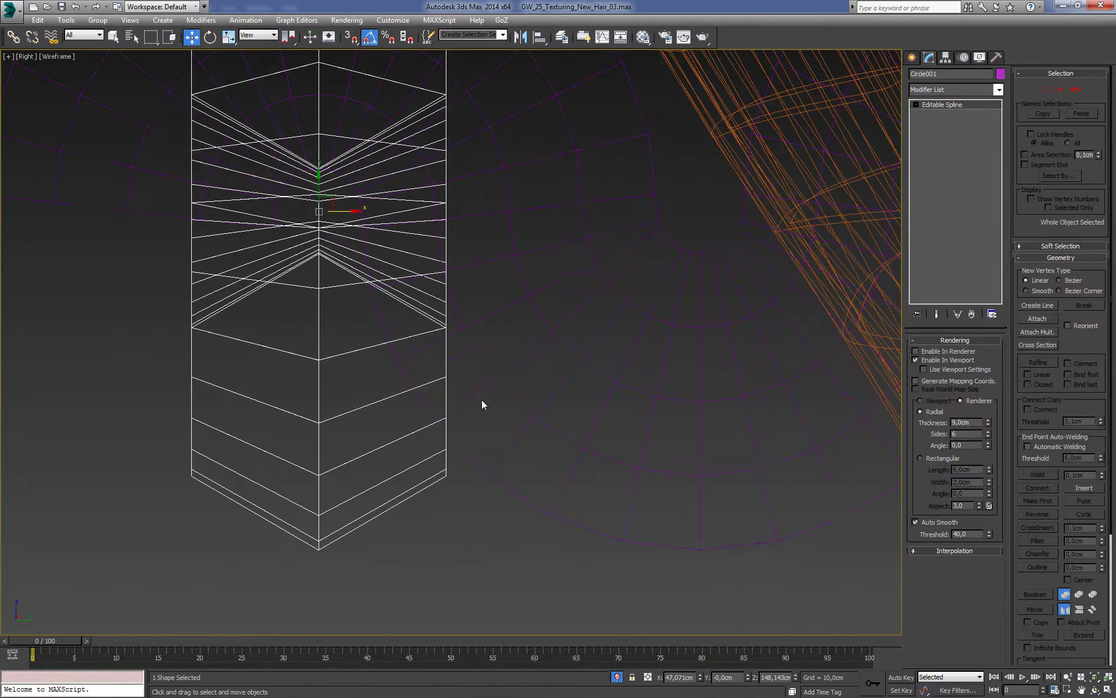
{"action": "mouse_move", "coordinate": [481, 399]}
{"action": "middle_mouse_down"}
{"action": "mouse_move", "coordinate": [271, 297]}
{"action": "mouse_move", "coordinate": [164, 329]}
{"action": "middle_mouse_up"}
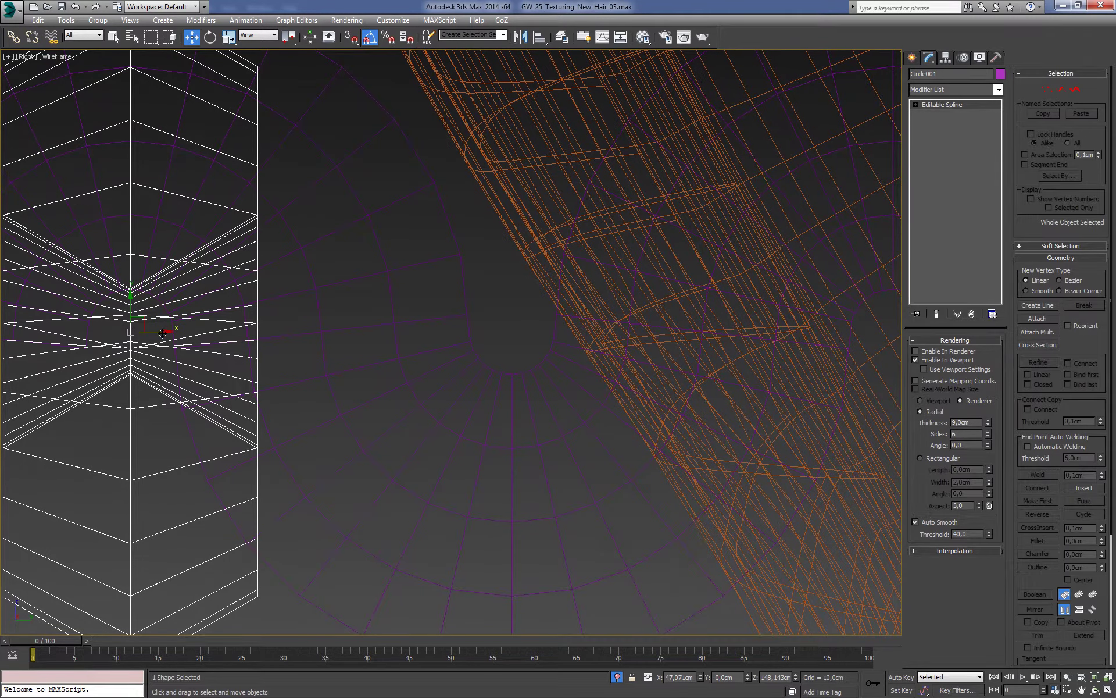
Step: Shift-drag Circle001 along X and make 15 instanced copies
{"action": "left_click_drag", "start_coordinate": [160, 334], "coordinate": [541, 327], "text": "shift"}
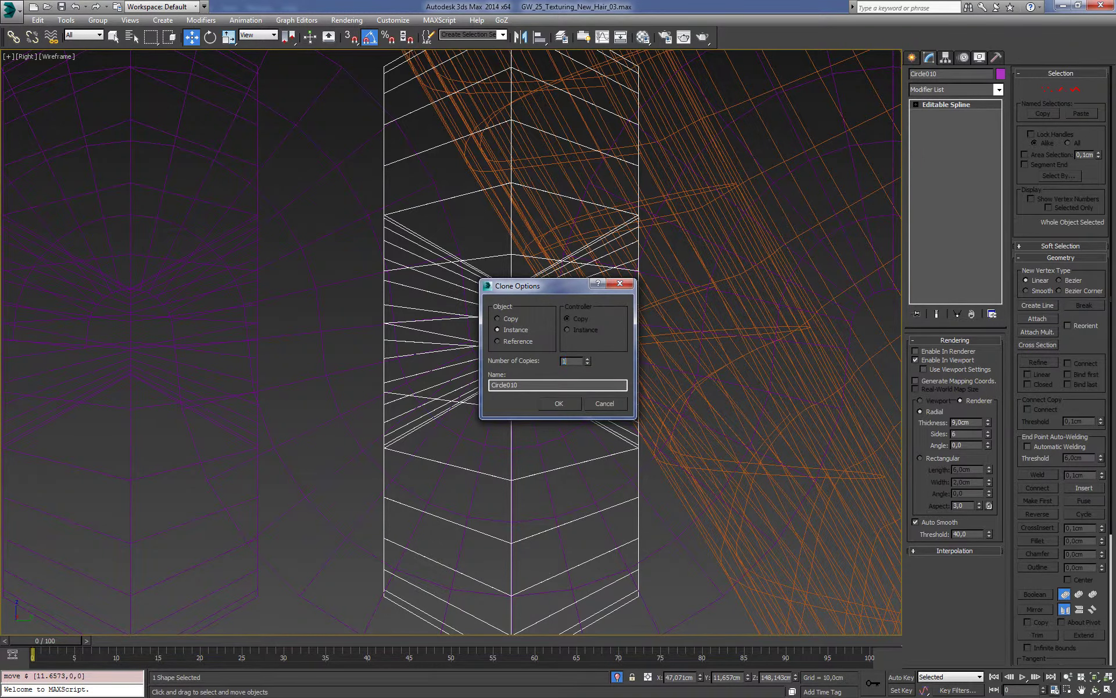
{"action": "type", "text": "15"}
{"action": "left_click", "coordinate": [560, 403]}
{"action": "scroll", "coordinate": [593, 299], "scroll_direction": "down", "scroll_amount": 5}
{"action": "scroll", "coordinate": [667, 299], "scroll_direction": "down", "scroll_amount": 3}
Step: Orbit into a low-angle perspective view of the weave with edged faces shown
{"action": "scroll", "coordinate": [640, 305], "scroll_direction": "down", "scroll_amount": 2}
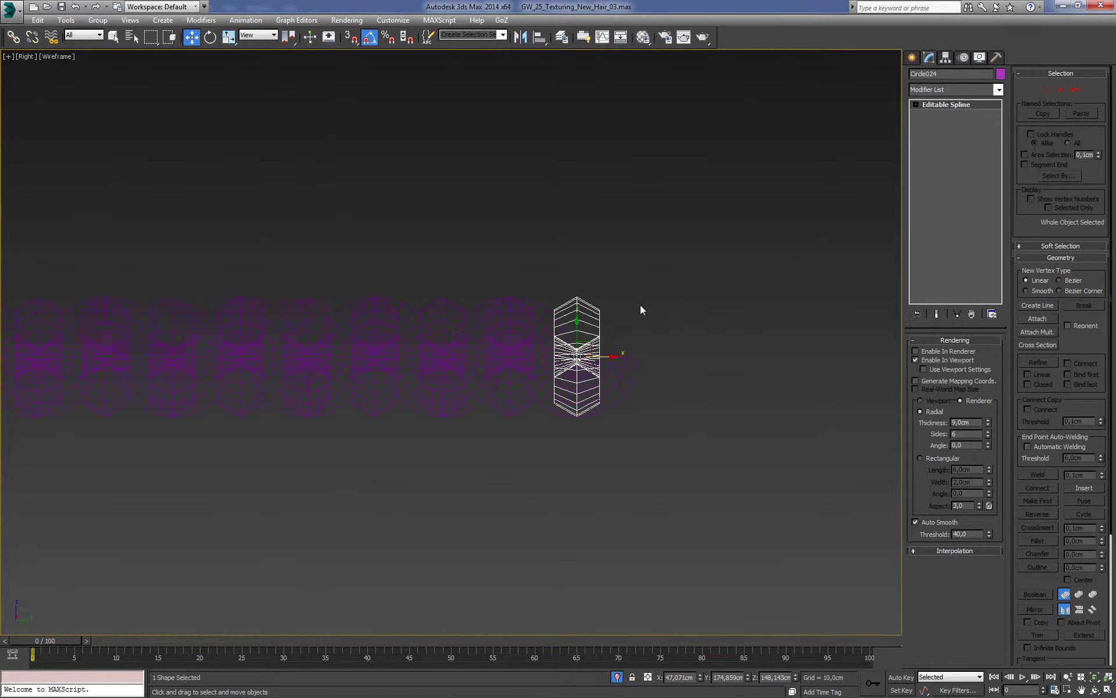
{"action": "key", "text": "F3"}
{"action": "key", "text": "t"}
{"action": "left_click", "coordinate": [692, 344]}
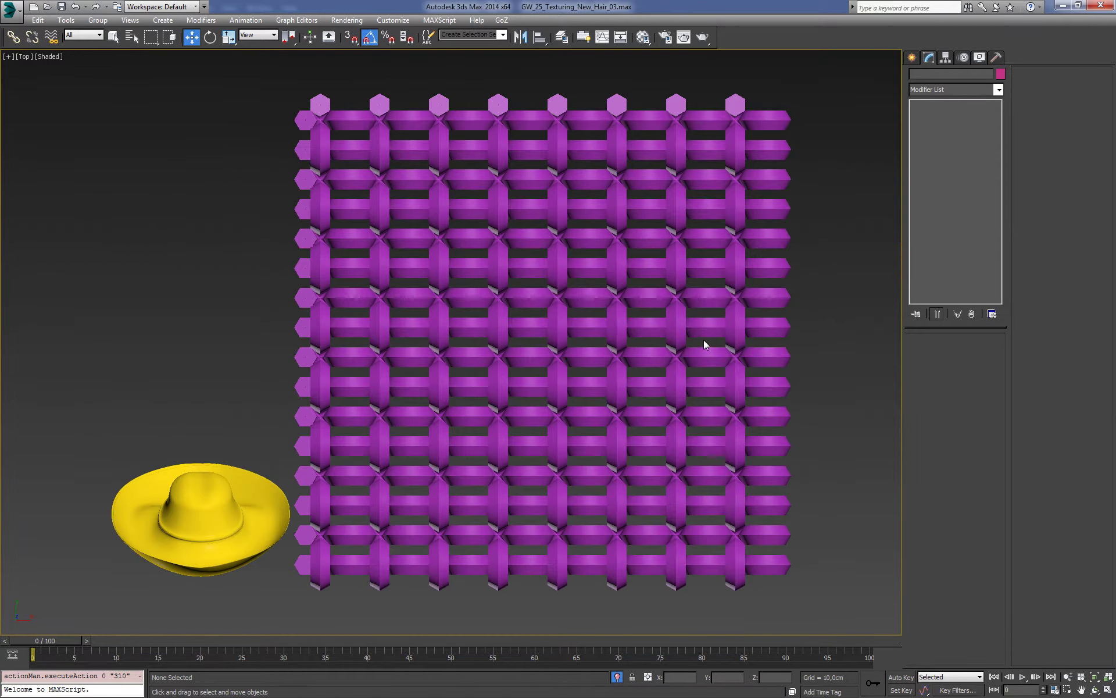
{"action": "middle_click_drag", "start_coordinate": [703, 344], "coordinate": [619, 278], "text": "alt"}
{"action": "key", "text": "p"}
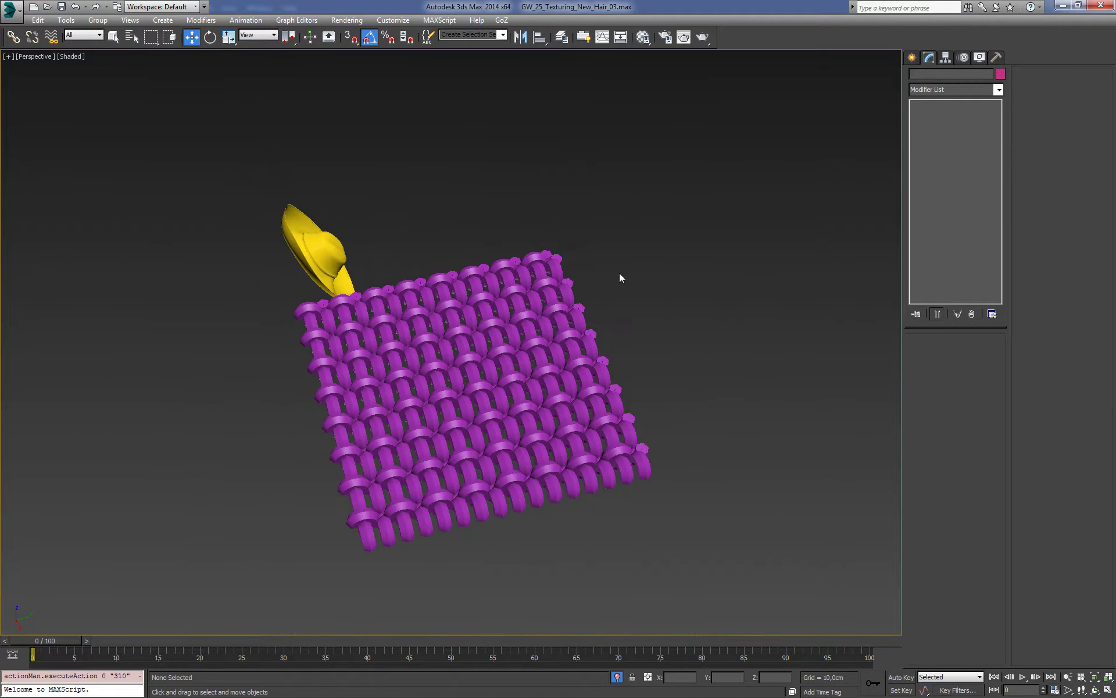
{"action": "scroll", "coordinate": [620, 278], "scroll_direction": "up", "scroll_amount": 5}
{"action": "middle_click_drag", "start_coordinate": [643, 374], "coordinate": [580, 329], "text": "alt"}
{"action": "scroll", "coordinate": [581, 330], "scroll_direction": "up", "scroll_amount": 3}
{"action": "key", "text": "F4"}
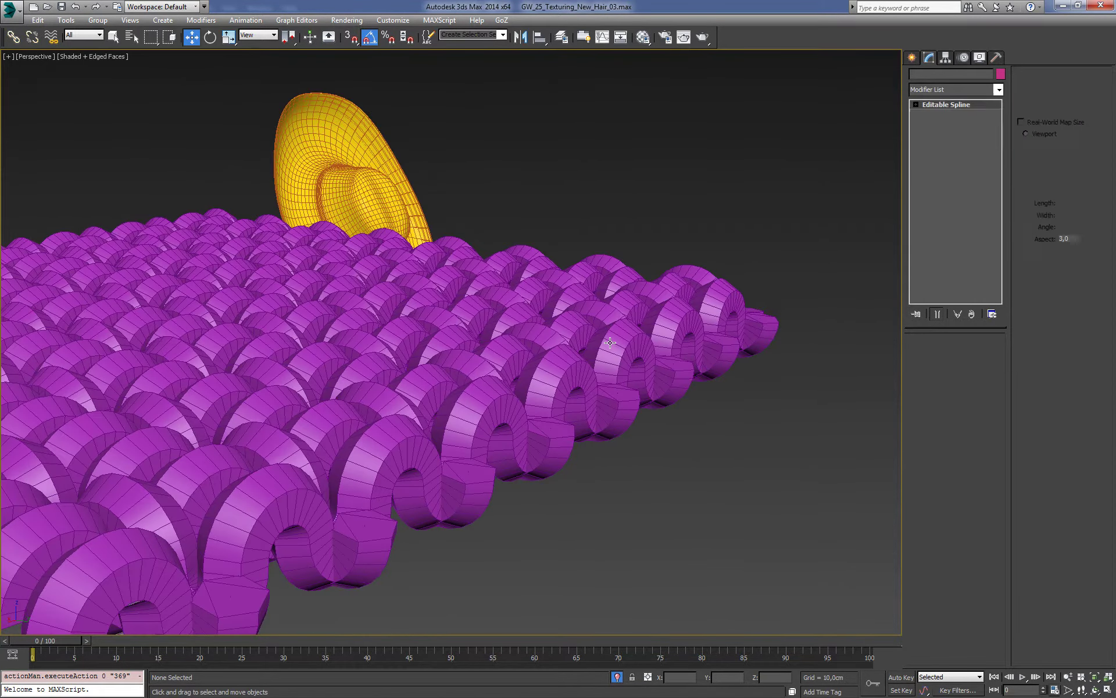
Step: Select one spiral cord and nudge its render thickness to 9,09cm
{"action": "left_click", "coordinate": [610, 342]}
{"action": "key", "text": "z"}
{"action": "left_click_drag", "start_coordinate": [988, 424], "coordinate": [988, 422]}
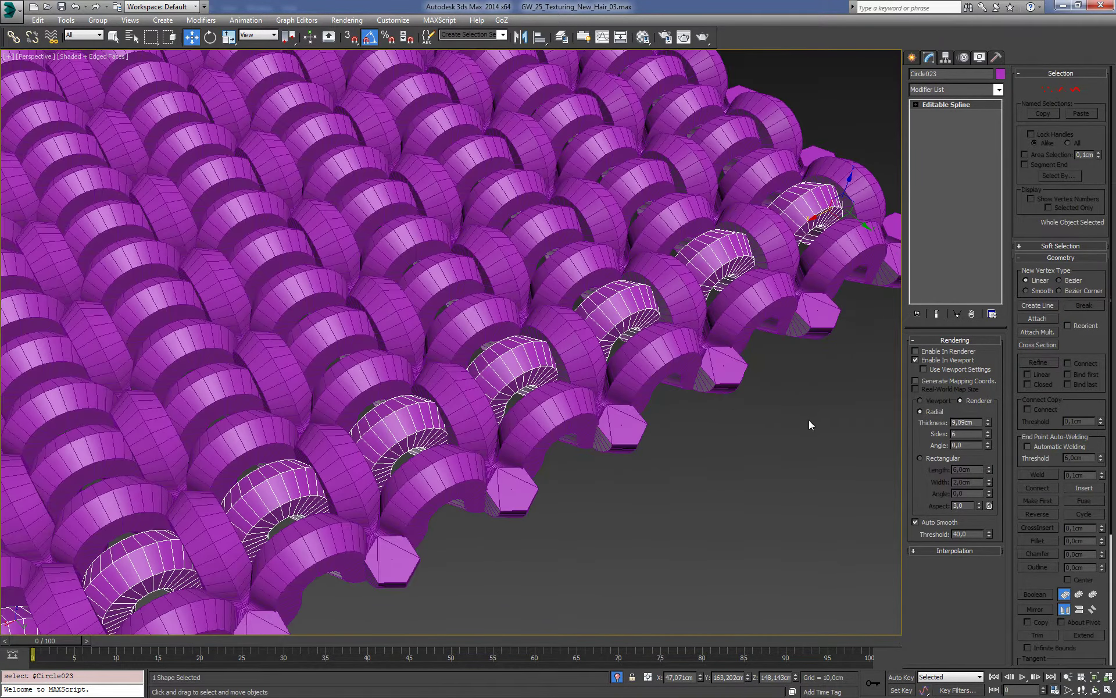
{"action": "key", "text": "F4"}
Step: Review the whole weave from front and top views, ending in wireframe
{"action": "left_click", "coordinate": [805, 403]}
{"action": "key", "text": "z"}
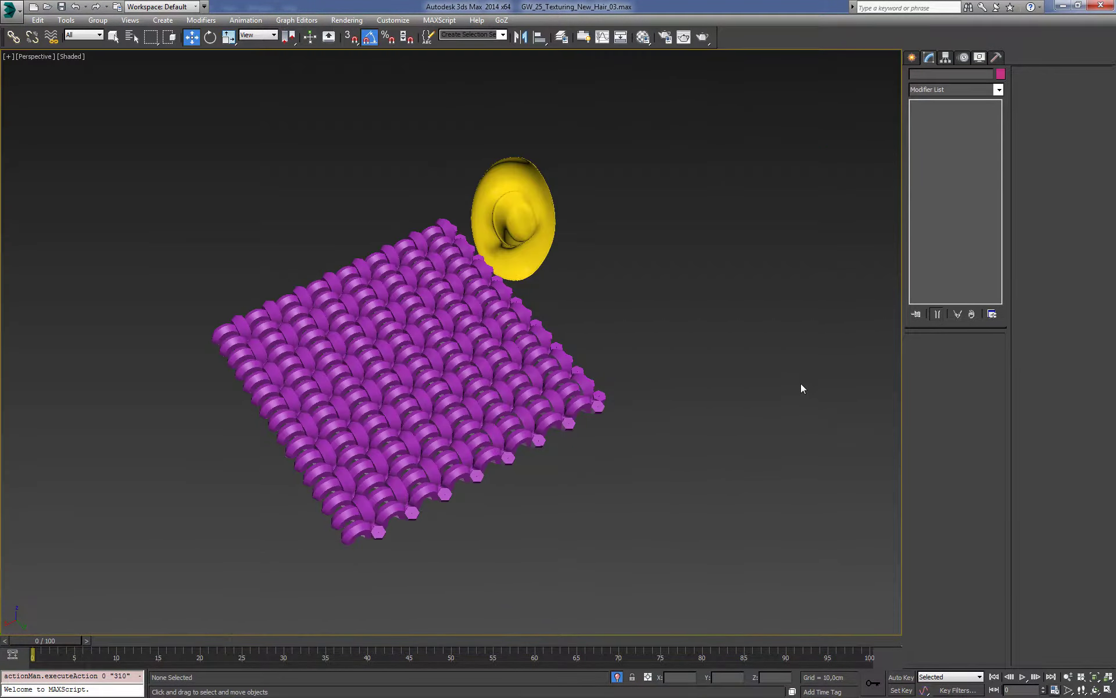
{"action": "key", "text": "f"}
{"action": "key", "text": "F3"}
{"action": "key", "text": "F3"}
{"action": "key", "text": "t"}
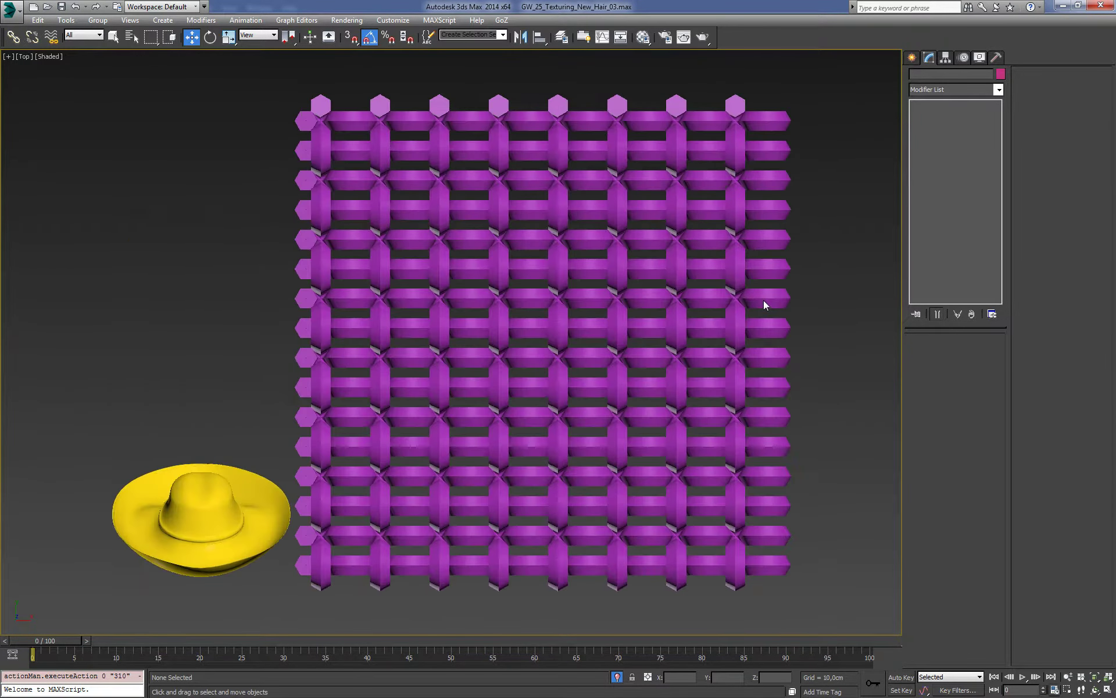
{"action": "scroll", "coordinate": [763, 303], "scroll_direction": "up", "scroll_amount": 1}
{"action": "scroll", "coordinate": [764, 323], "scroll_direction": "up", "scroll_amount": 4}
{"action": "scroll", "coordinate": [764, 342], "scroll_direction": "up", "scroll_amount": 3}
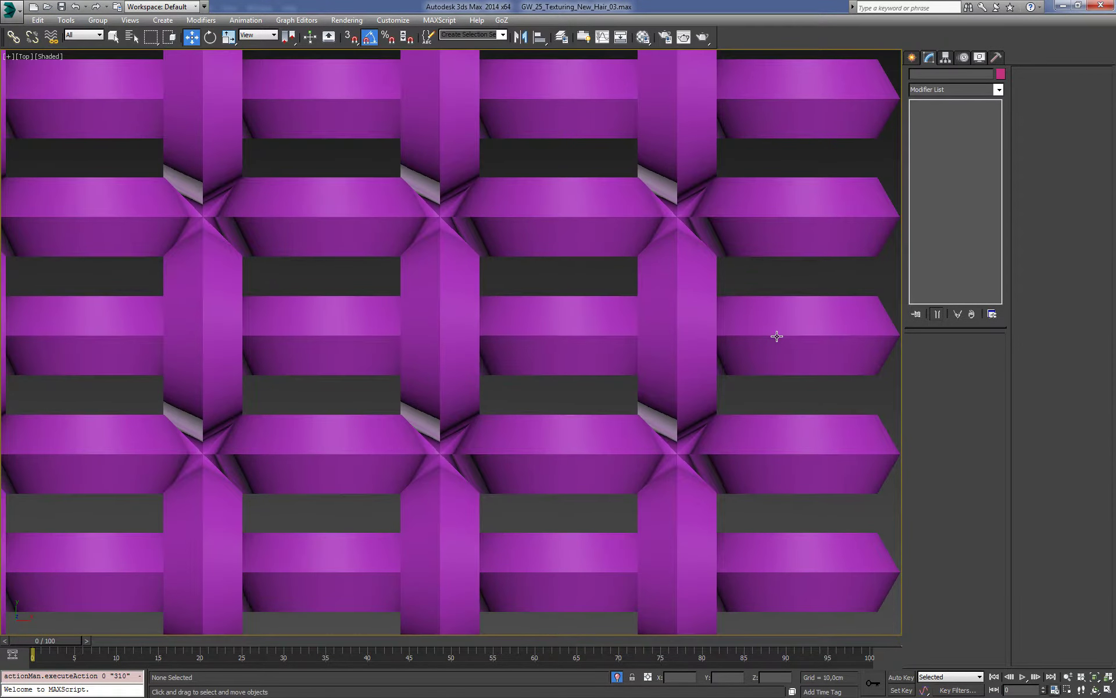
{"action": "key", "text": "z"}
{"action": "mouse_move", "coordinate": [827, 324]}
{"action": "middle_mouse_down", "text": "alt"}
{"action": "mouse_move", "coordinate": [825, 263]}
{"action": "mouse_move", "coordinate": [740, 500]}
{"action": "mouse_move", "coordinate": [799, 295]}
{"action": "mouse_move", "coordinate": [858, 147]}
{"action": "middle_mouse_up", "text": "alt"}
{"action": "key", "text": "F3"}
{"action": "left_click_drag", "start_coordinate": [748, 468], "coordinate": [746, 464]}
{"action": "middle_click_drag", "start_coordinate": [746, 464], "coordinate": [1000, 208], "text": "alt"}
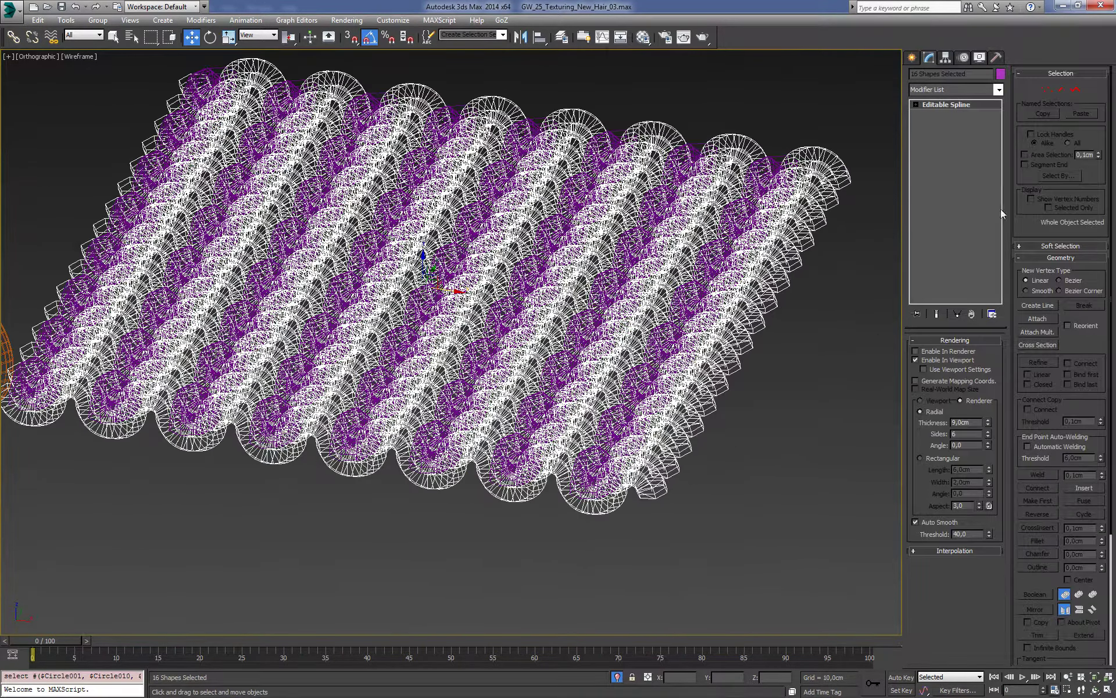
{"action": "key", "text": "F3"}
{"action": "middle_click_drag", "start_coordinate": [825, 247], "coordinate": [814, 277], "text": "alt"}
{"action": "key", "text": "t"}
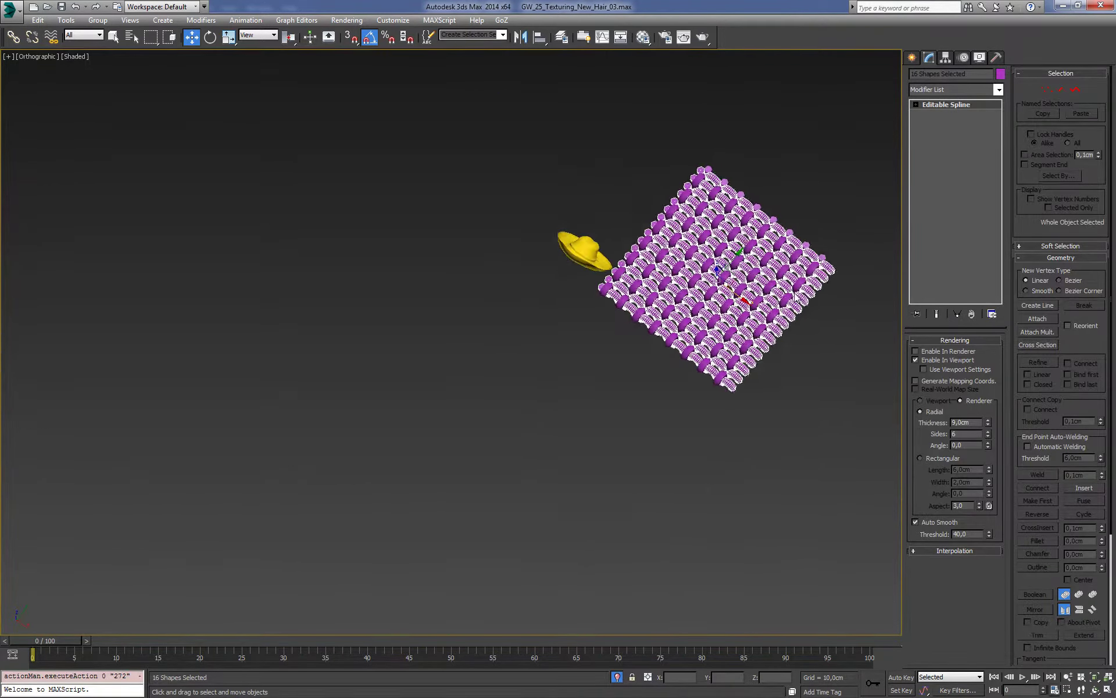
{"action": "scroll", "coordinate": [791, 293], "scroll_direction": "up", "scroll_amount": 5}
{"action": "key", "text": "z"}
{"action": "key", "text": "F3"}
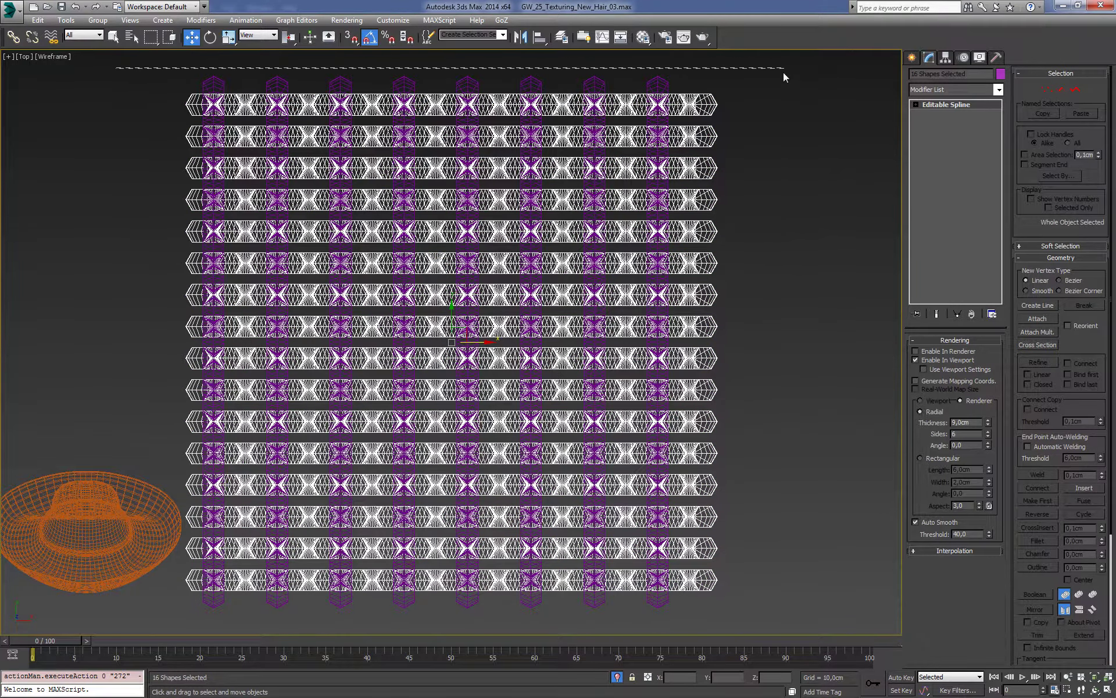
{"action": "left_click_drag", "start_coordinate": [113, 68], "coordinate": [779, 81]}
{"action": "middle_click_drag", "start_coordinate": [777, 92], "coordinate": [762, 214], "text": "alt"}
{"action": "key", "text": "t"}
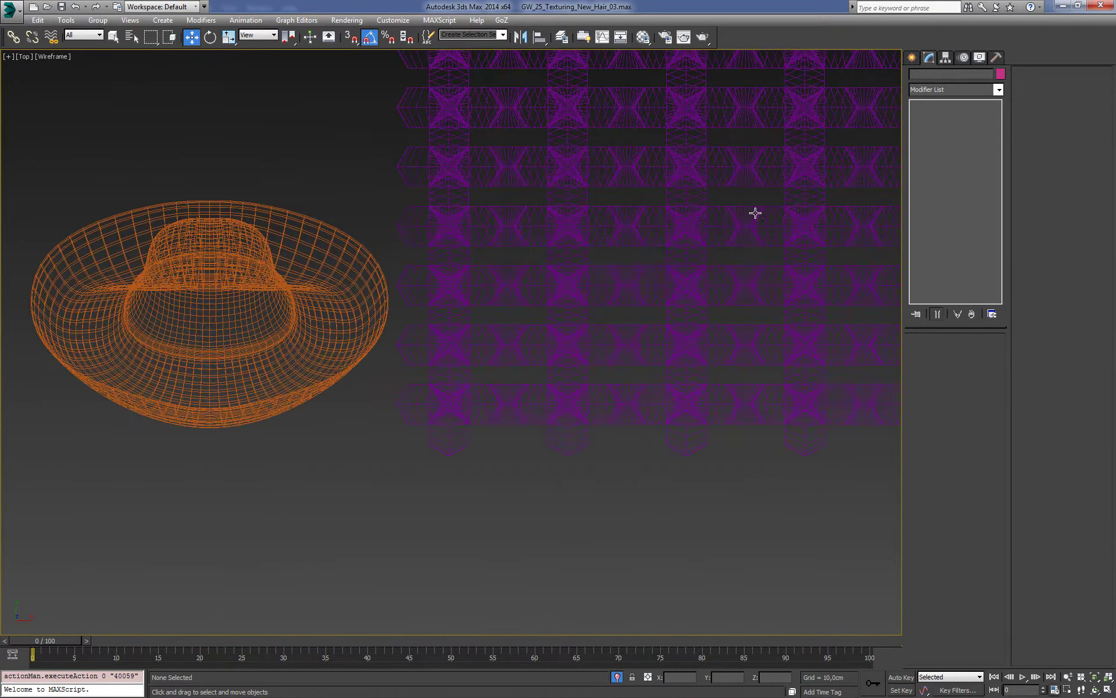
{"action": "key", "text": "z"}
{"action": "left_click_drag", "start_coordinate": [767, 82], "coordinate": [776, 108]}
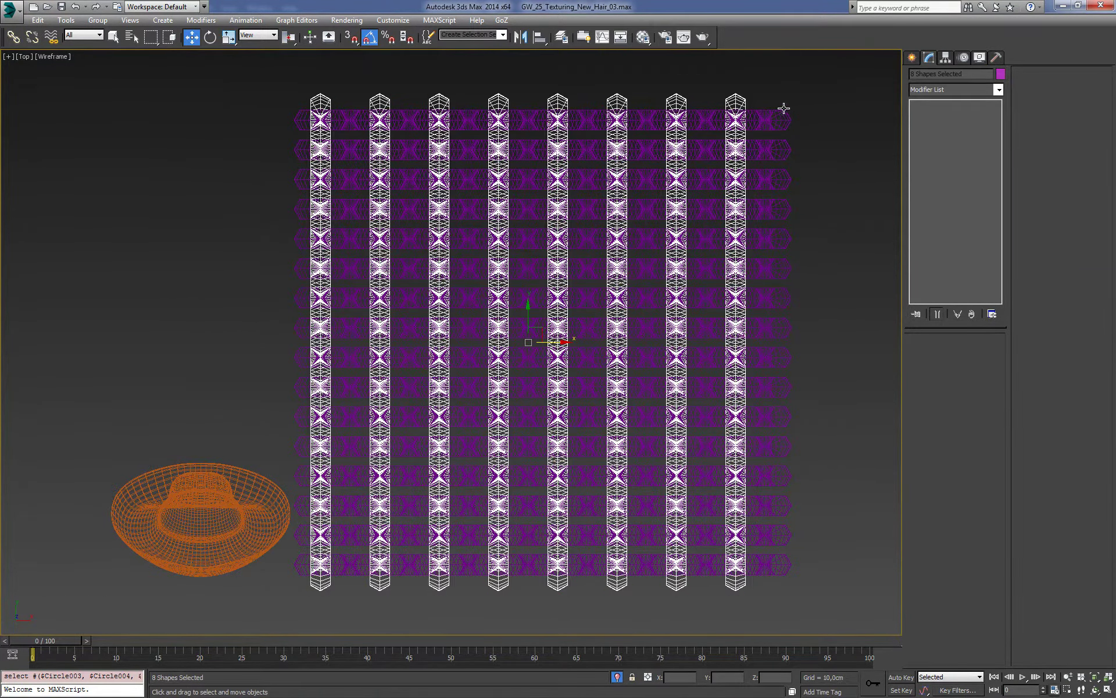
{"action": "key", "text": "F3"}
{"action": "mouse_move", "coordinate": [786, 107]}
{"action": "middle_mouse_down", "text": "alt"}
{"action": "mouse_move", "coordinate": [828, 182]}
{"action": "mouse_move", "coordinate": [796, 171]}
{"action": "mouse_move", "coordinate": [814, 163]}
{"action": "middle_mouse_up", "text": "alt"}
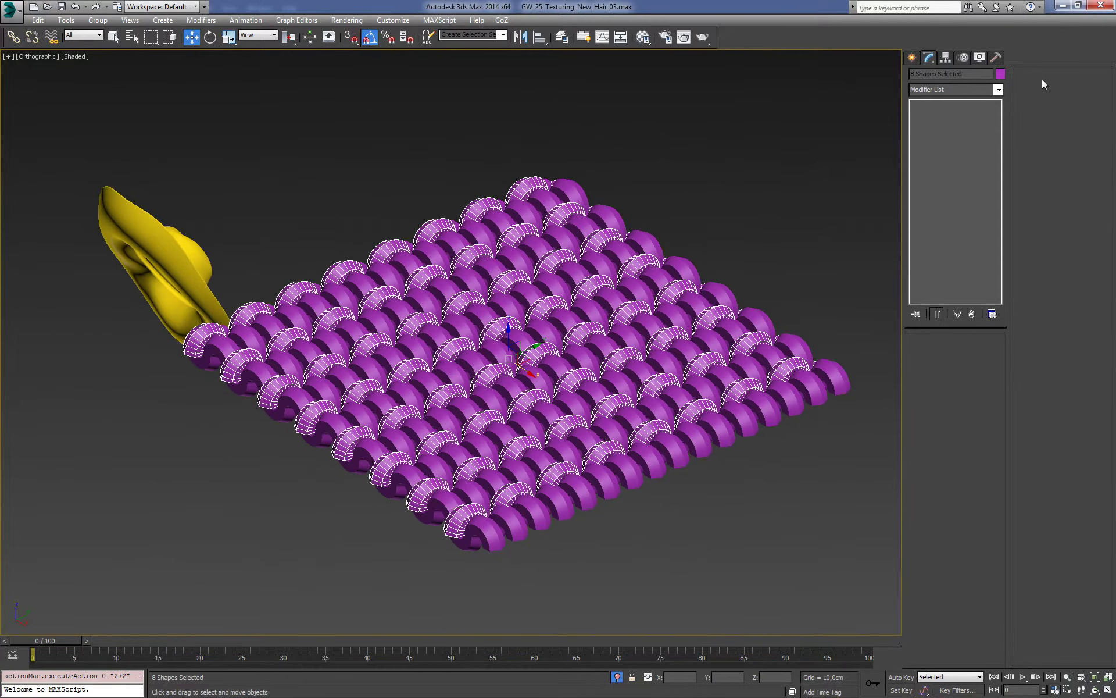
{"action": "left_click", "coordinate": [1000, 91]}
{"action": "key", "text": "e"}
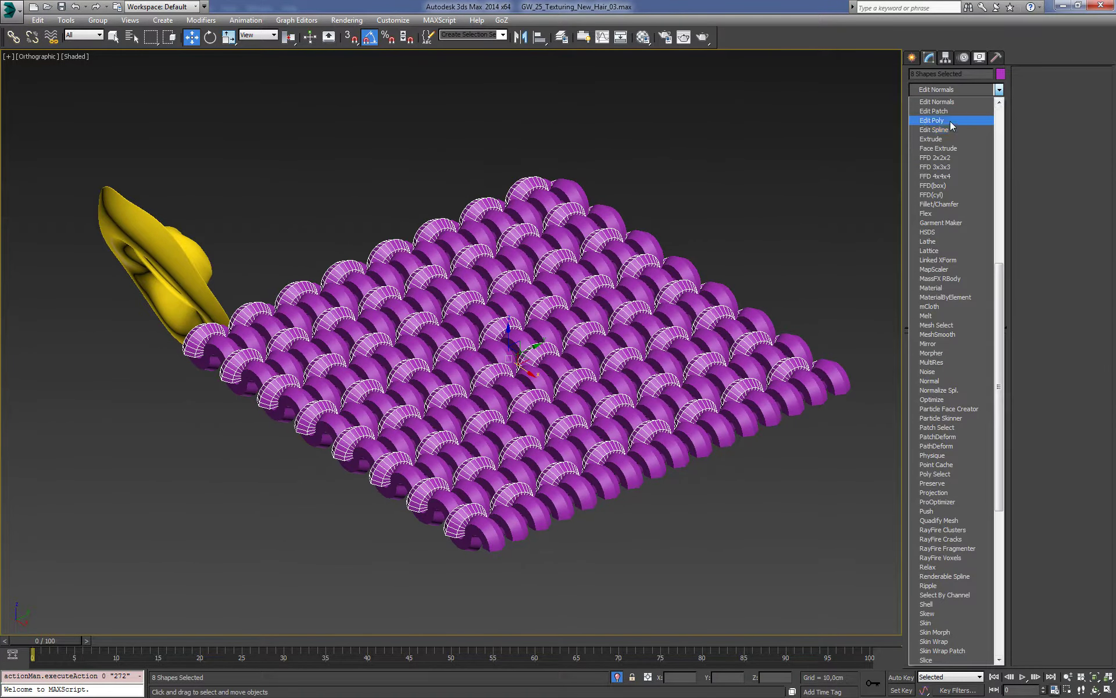
{"action": "left_click", "coordinate": [951, 130]}
{"action": "middle_click_drag", "start_coordinate": [839, 235], "coordinate": [911, 319], "text": "alt"}
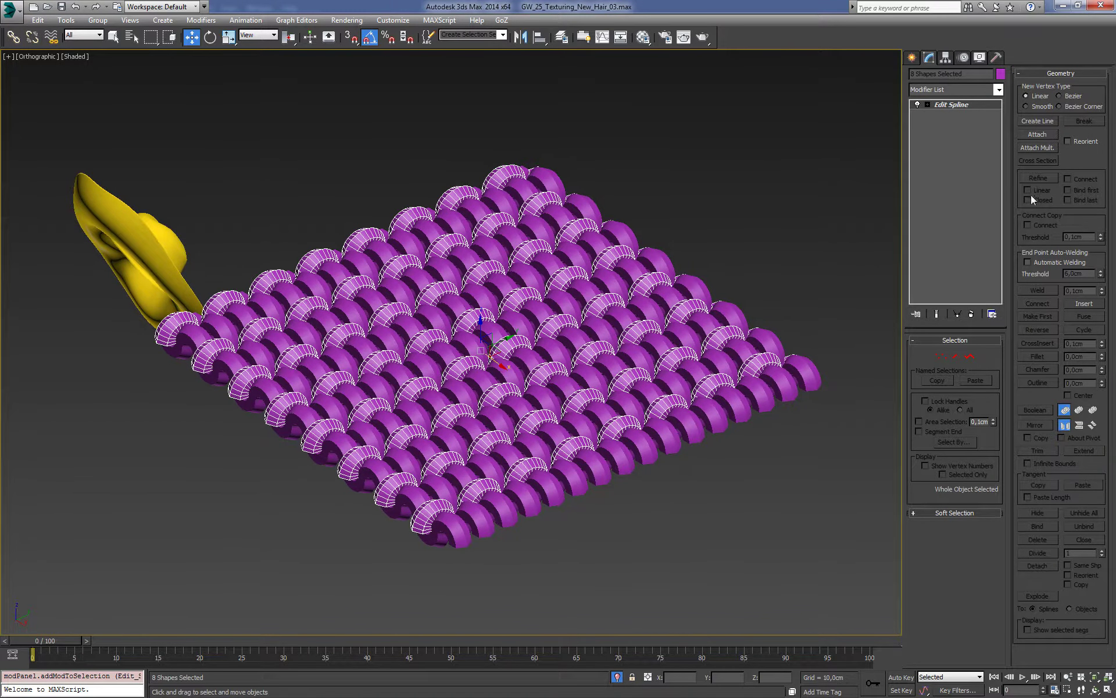
{"action": "left_click", "coordinate": [979, 340]}
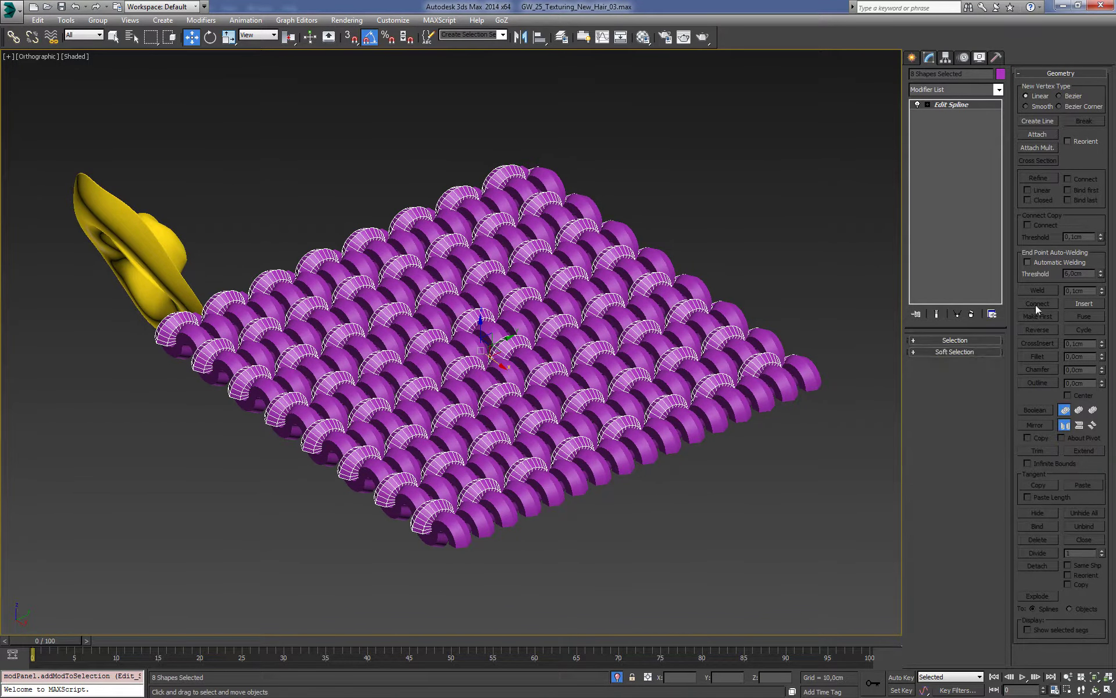
{"action": "left_click", "coordinate": [1062, 74]}
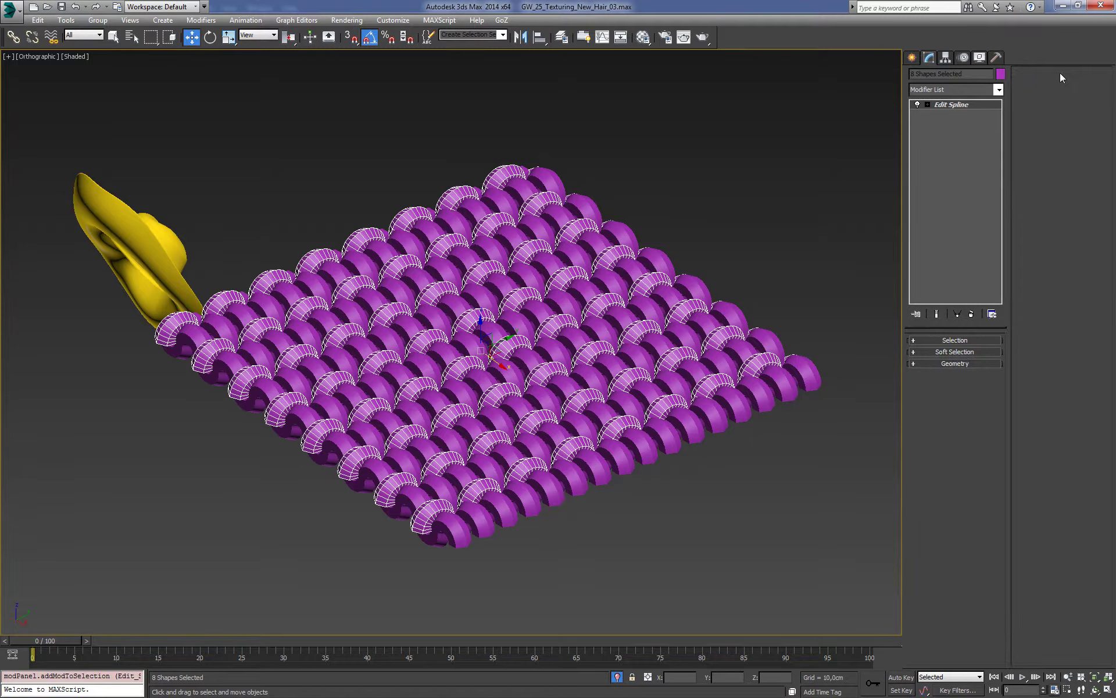
{"action": "left_click", "coordinate": [969, 317]}
Step: Reframe the grid in wireframe and adjust the vertical cord selection before clearing it
{"action": "middle_click_drag", "start_coordinate": [860, 278], "coordinate": [837, 251], "text": "alt"}
{"action": "key", "text": "z"}
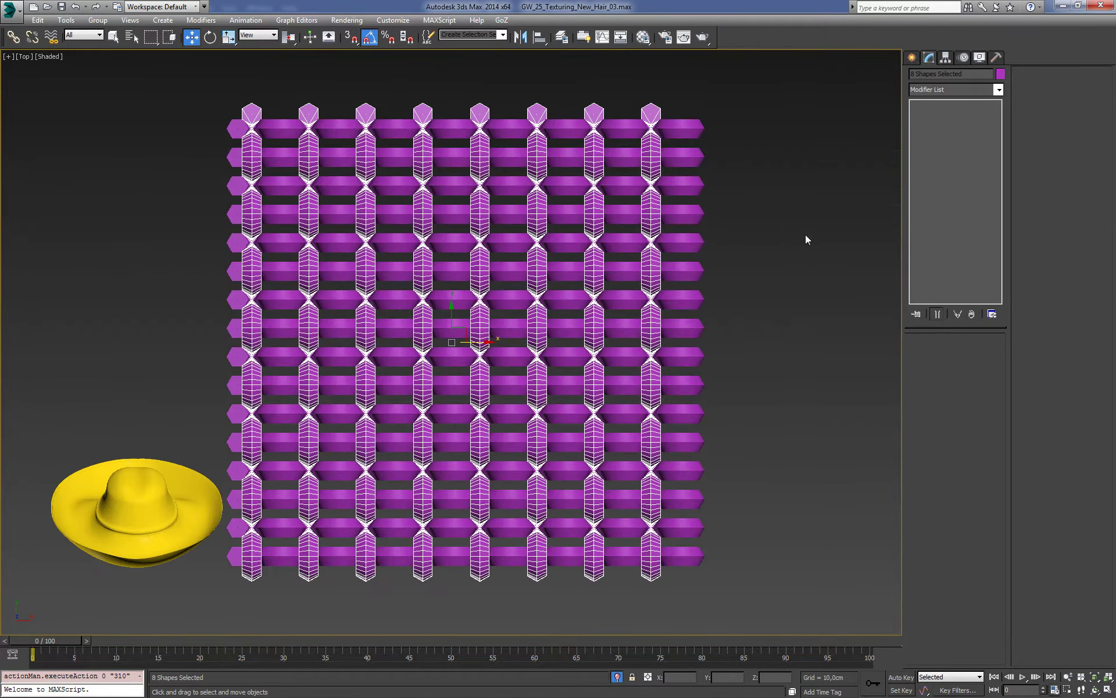
{"action": "left_click", "coordinate": [777, 277]}
{"action": "key", "text": "F3"}
{"action": "key", "text": "ctrl+z"}
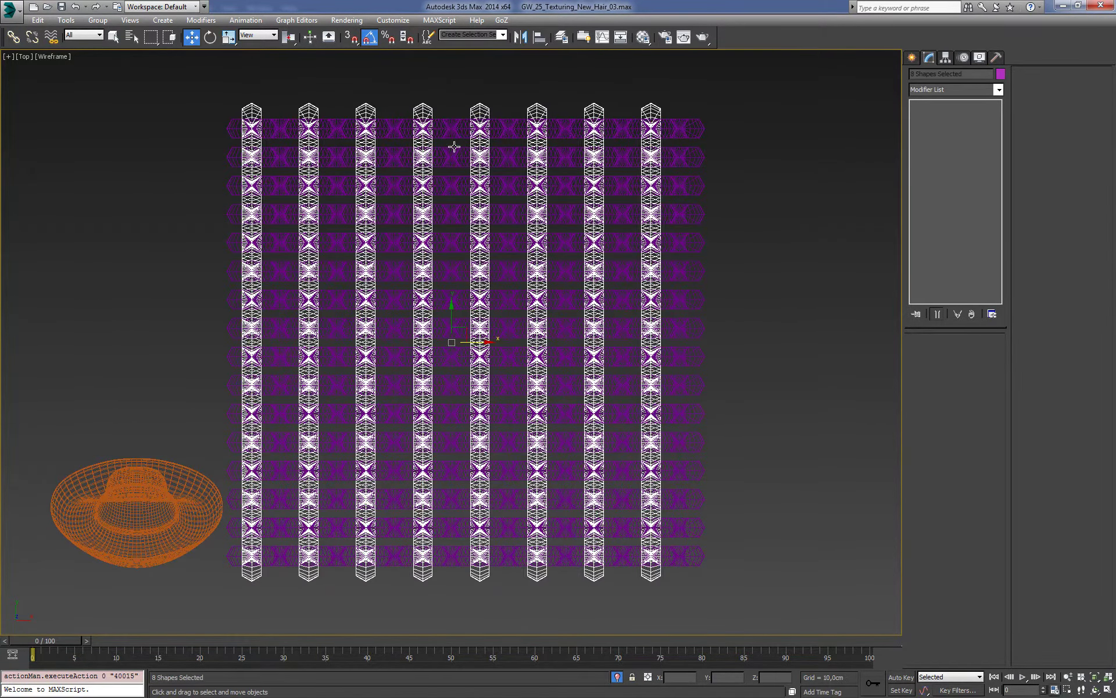
{"action": "left_click_drag", "start_coordinate": [188, 108], "coordinate": [251, 139], "text": "alt"}
{"action": "key", "text": "ctrl+d"}
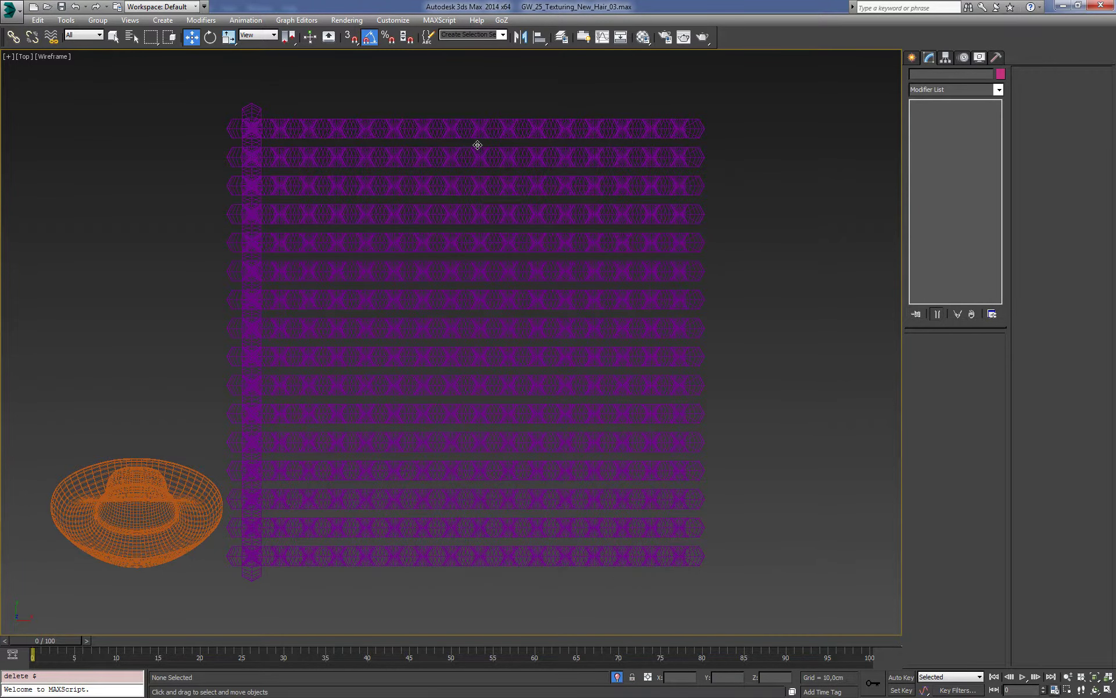
{"action": "key", "text": "F3"}
Step: Select the leftmost vertical cord and Shift-drag an instanced copy along X in Front view
{"action": "key", "text": "F3"}
{"action": "left_click", "coordinate": [250, 114]}
{"action": "key", "text": "f"}
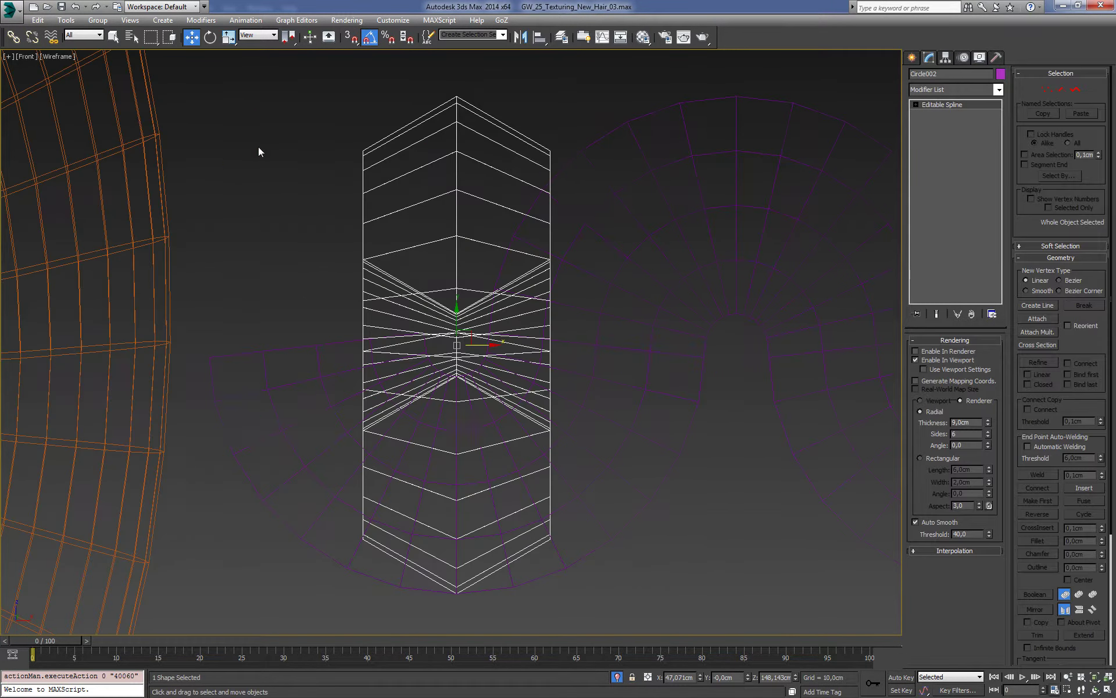
{"action": "key", "text": "F3"}
{"action": "key", "text": "F3"}
{"action": "middle_click_drag", "start_coordinate": [398, 340], "coordinate": [278, 312]}
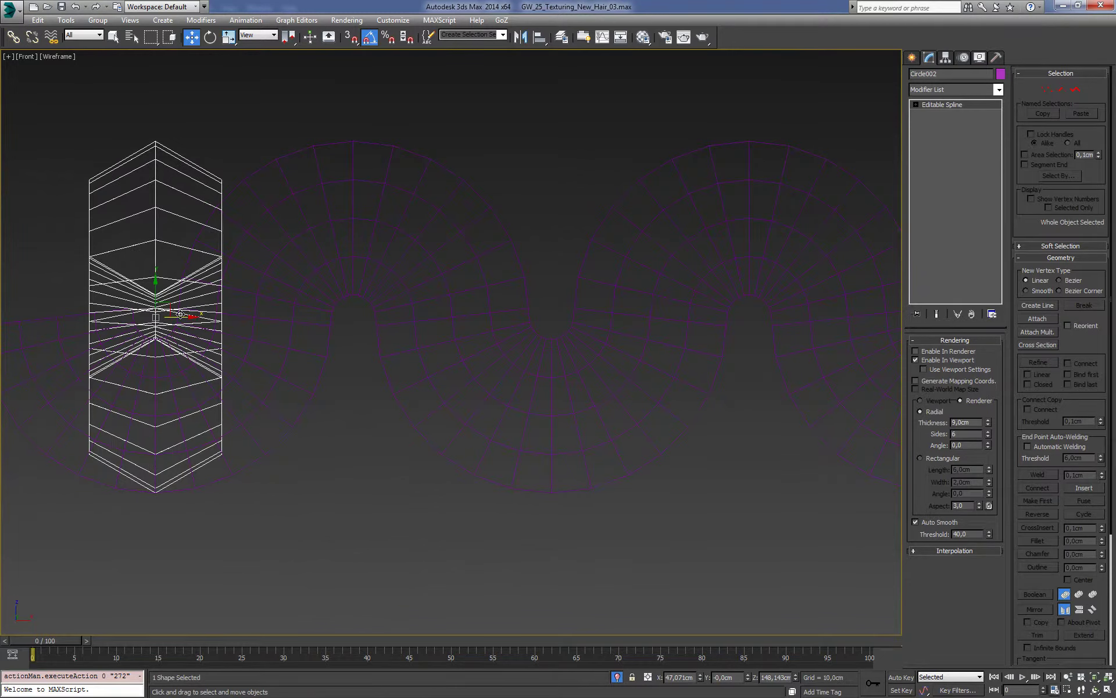
{"action": "left_click_drag", "start_coordinate": [180, 314], "coordinate": [574, 335], "text": "shift"}
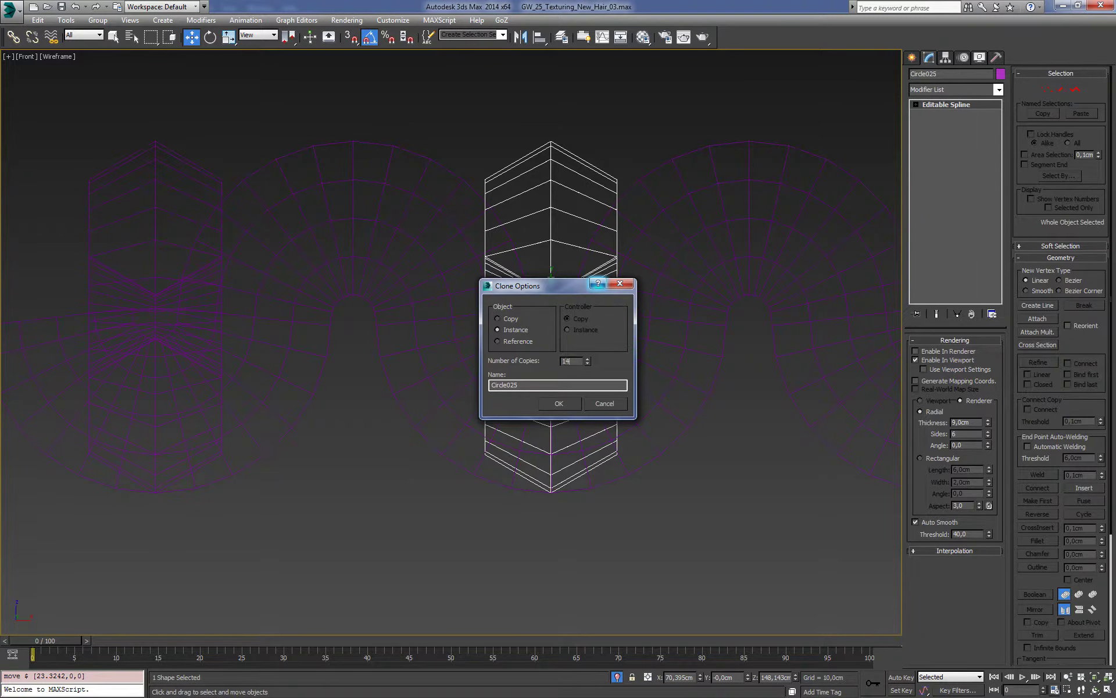
Step: Confirm the instanced copies and delete the six surplus clones on the right
{"action": "left_click", "coordinate": [575, 403]}
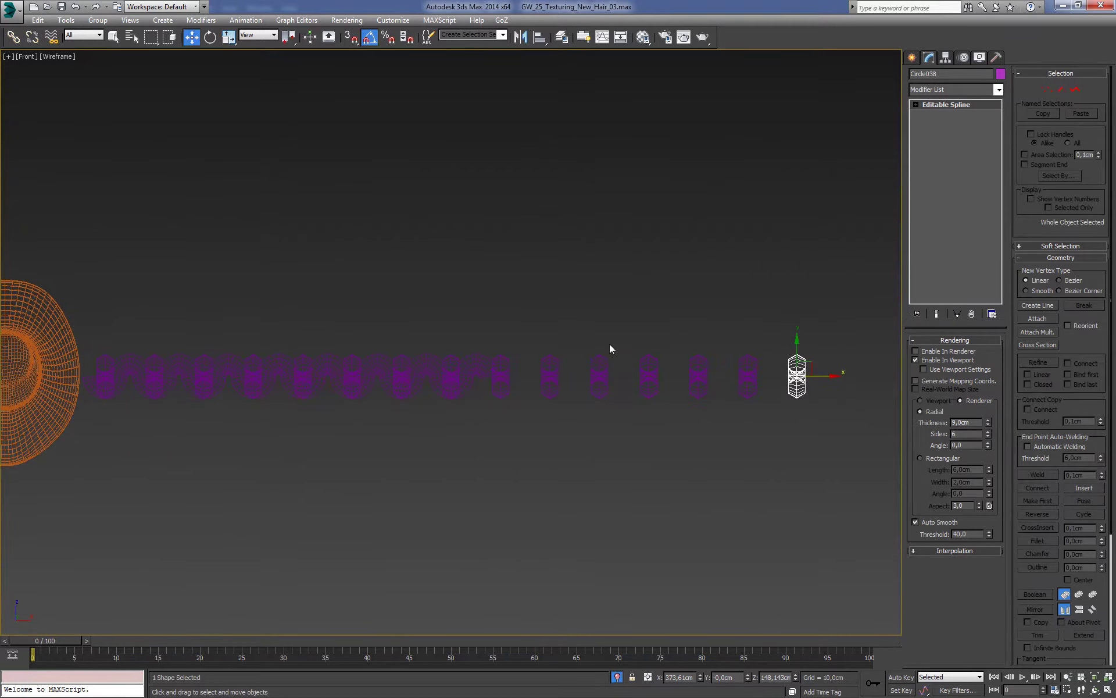
{"action": "left_click_drag", "start_coordinate": [833, 276], "coordinate": [629, 476]}
{"action": "left_click_drag", "start_coordinate": [549, 484], "coordinate": [550, 484]}
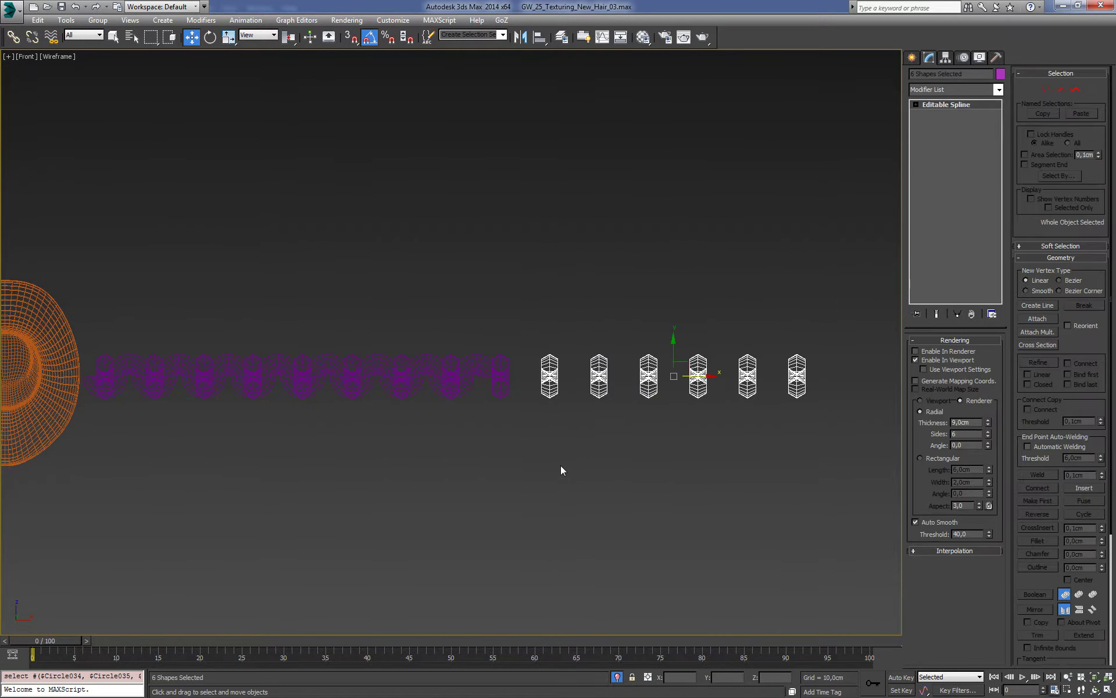
{"action": "key", "text": "Delete"}
{"action": "key", "text": "F3"}
{"action": "key", "text": "F3"}
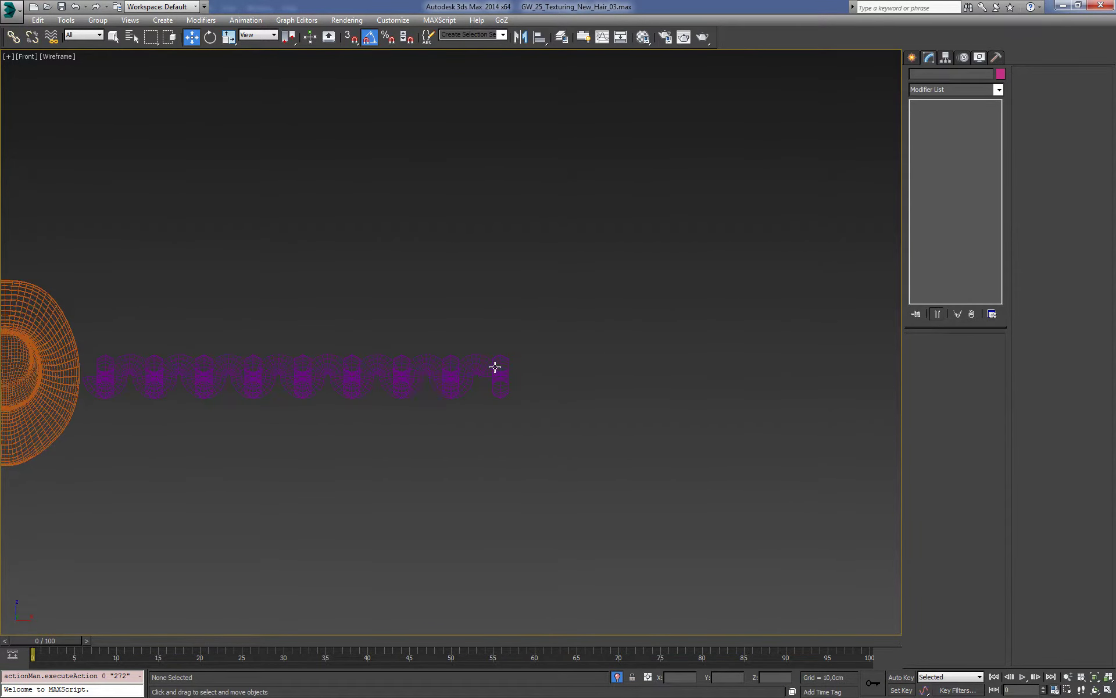
Step: Delete one more extra strand copy and orbit to view the shaded grid at an angle
{"action": "scroll", "coordinate": [546, 442], "scroll_direction": "up", "scroll_amount": 3}
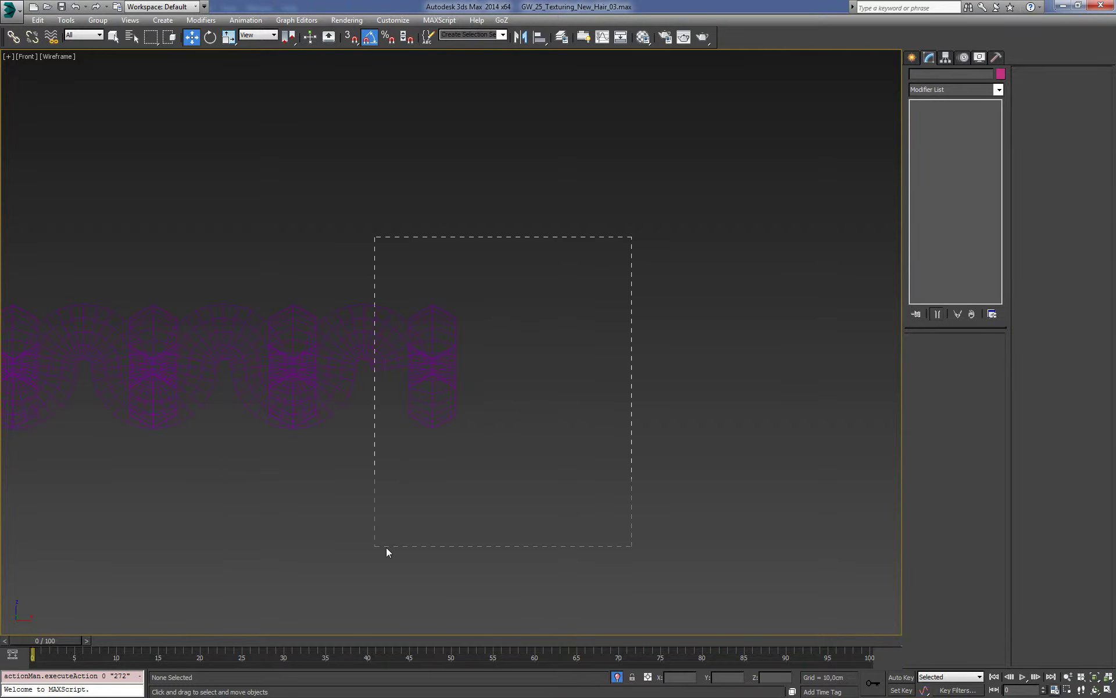
{"action": "left_click", "coordinate": [439, 330]}
{"action": "key", "text": "Delete"}
{"action": "key", "text": "F3"}
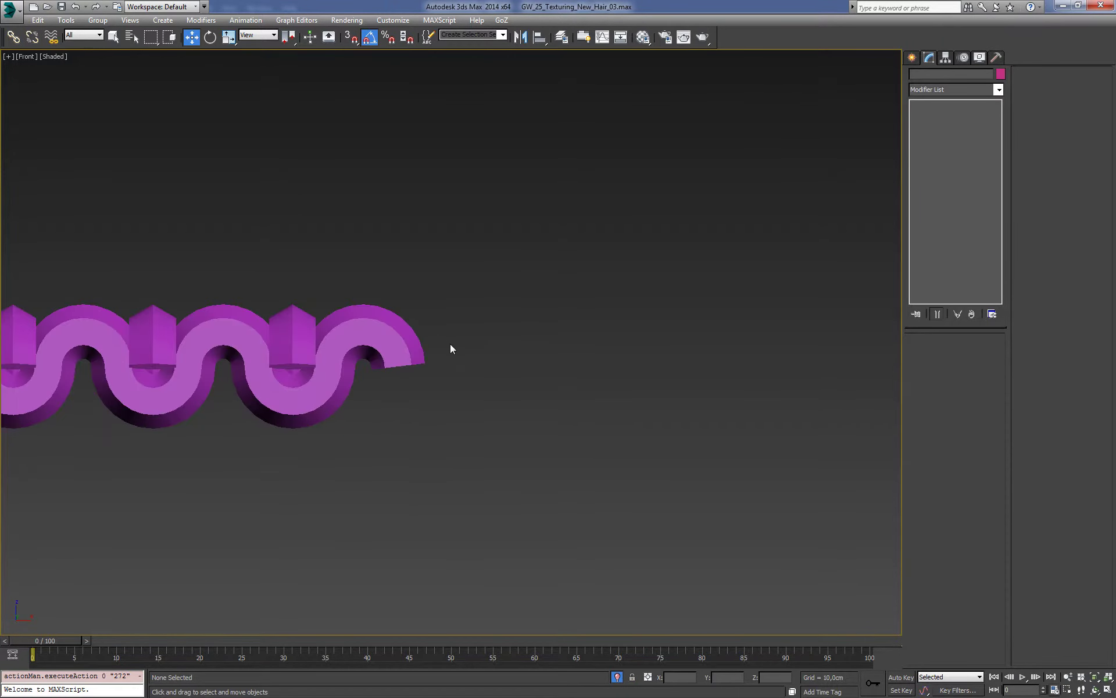
{"action": "mouse_move", "coordinate": [450, 344]}
{"action": "middle_mouse_down", "text": "alt"}
{"action": "mouse_move", "coordinate": [550, 364]}
{"action": "mouse_move", "coordinate": [609, 287]}
{"action": "middle_mouse_up", "text": "alt"}
{"action": "scroll", "coordinate": [609, 287], "scroll_direction": "up", "scroll_amount": 5}
Step: Give the purple cords a 12 cm rendering thickness, then deselect the strand
{"action": "key", "text": "F4"}
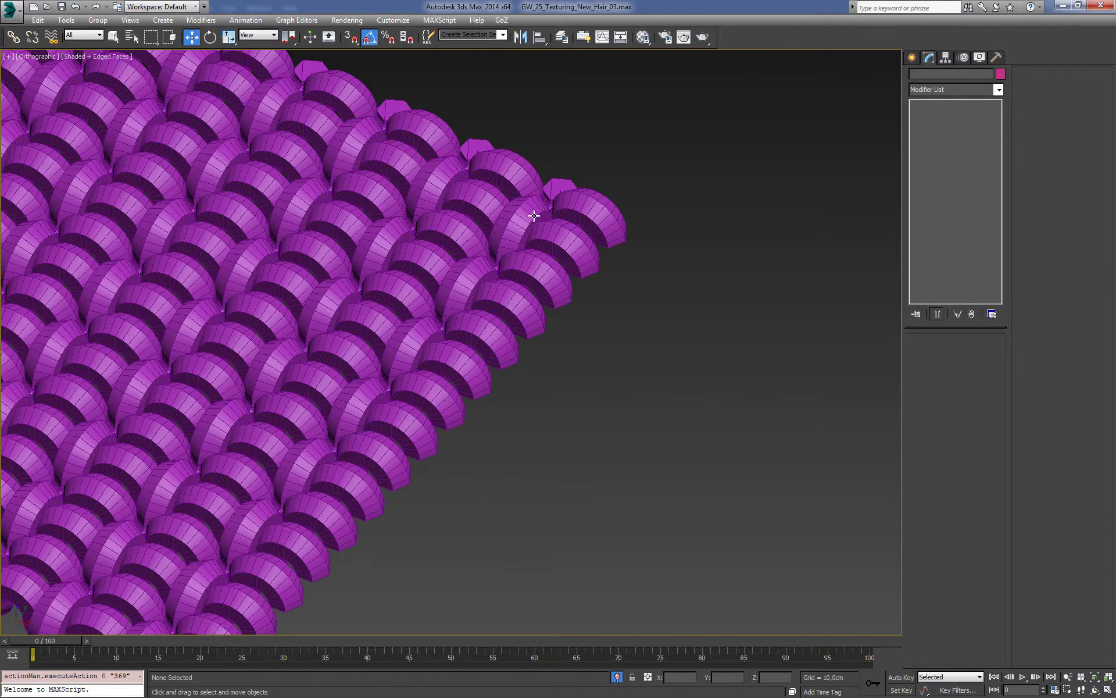
{"action": "left_click", "coordinate": [533, 216]}
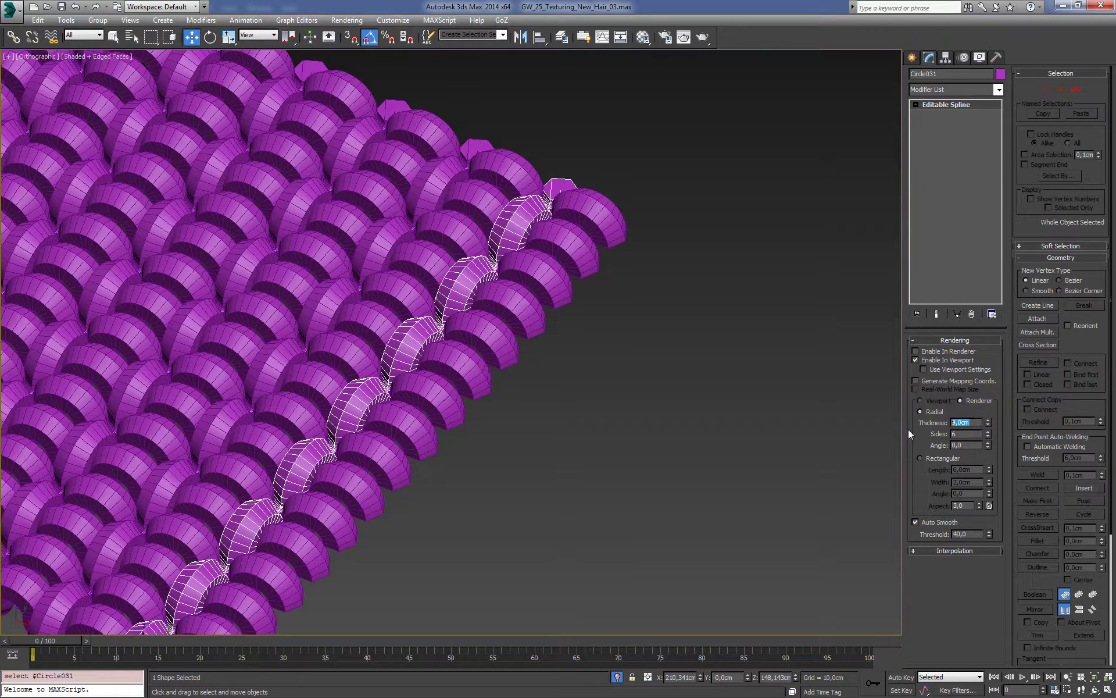
{"action": "type", "text": "12"}
{"action": "key", "text": "Return"}
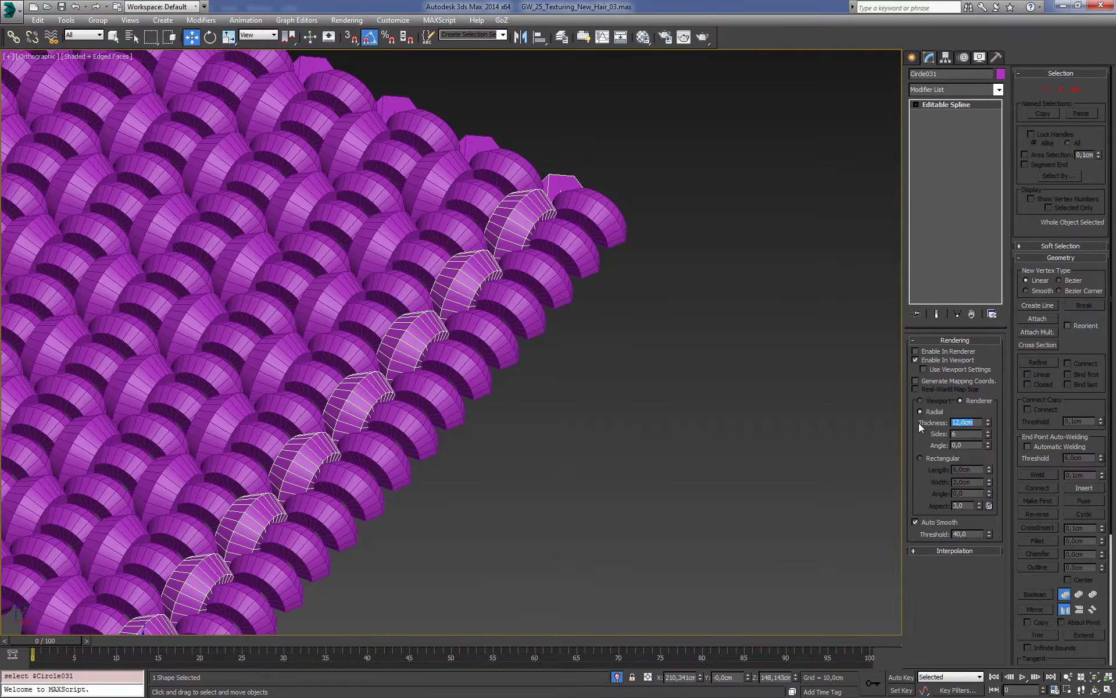
{"action": "key", "text": "ctrl+z"}
{"action": "key", "text": "ctrl+z"}
{"action": "left_click", "coordinate": [598, 212]}
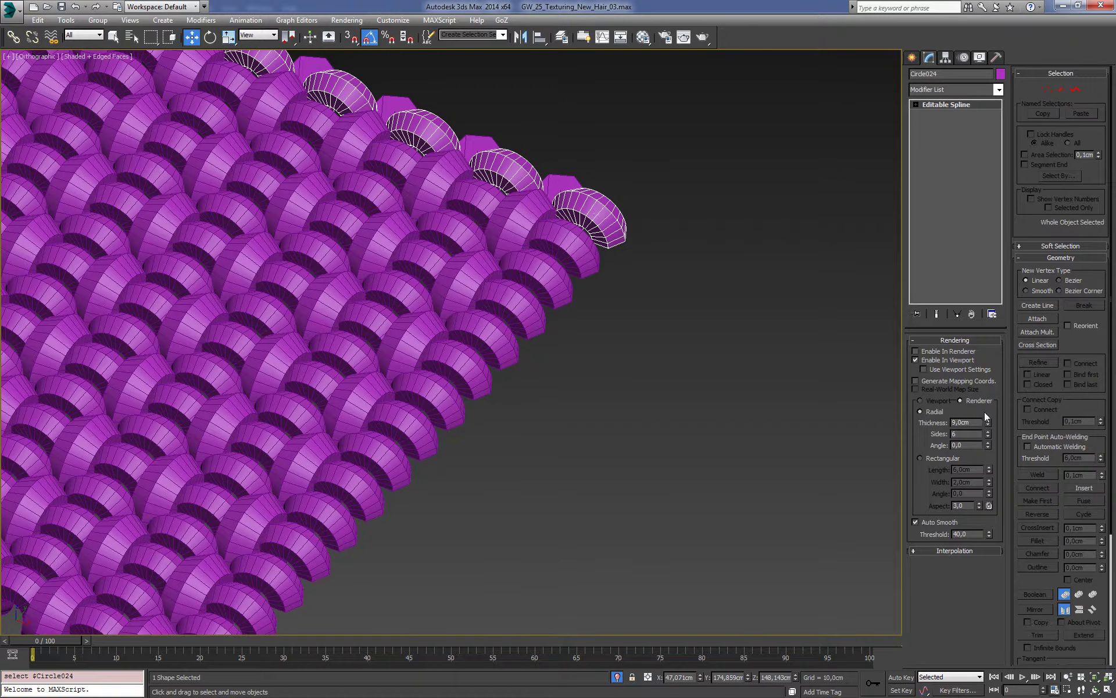
{"action": "type", "text": "12"}
{"action": "key", "text": "Return"}
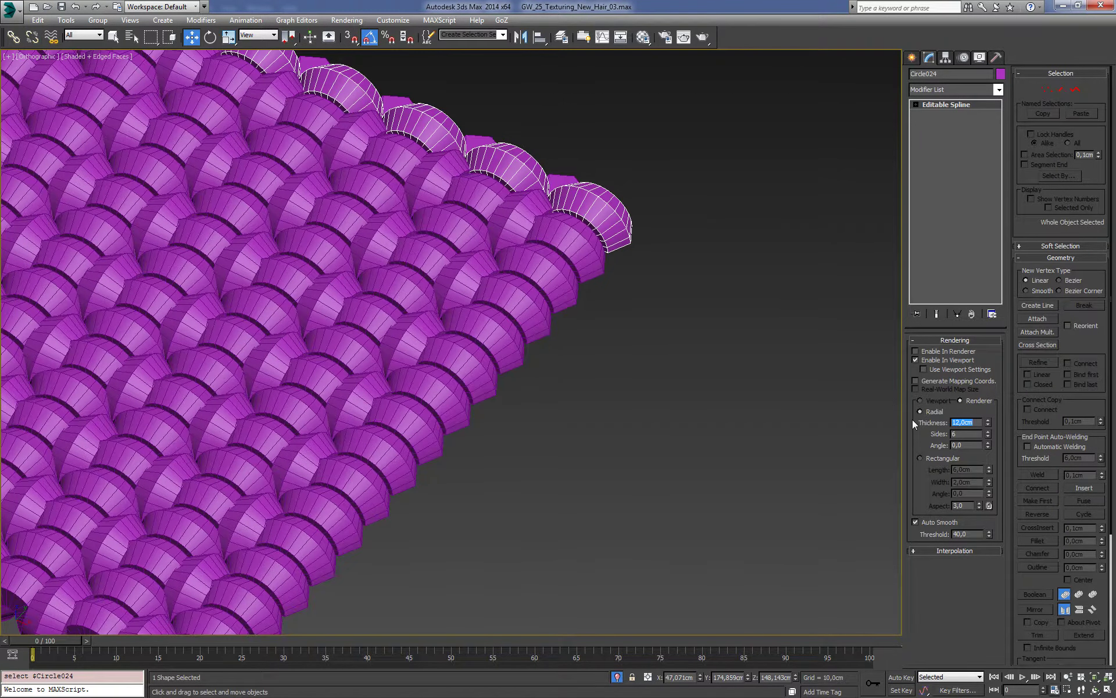
{"action": "left_click", "coordinate": [625, 376]}
Step: In Top view, select a horizontal strand and raise the cord sides to 9
{"action": "key", "text": "t"}
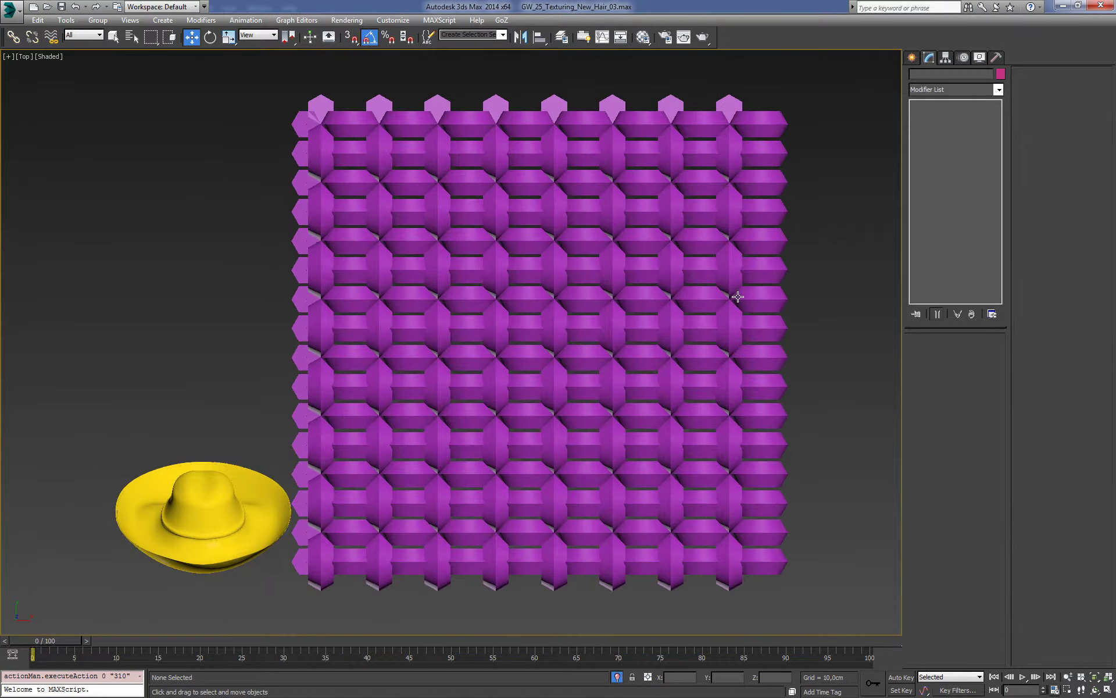
{"action": "scroll", "coordinate": [553, 411], "scroll_direction": "up", "scroll_amount": 3}
{"action": "scroll", "coordinate": [463, 459], "scroll_direction": "up", "scroll_amount": 3}
{"action": "key", "text": "F3"}
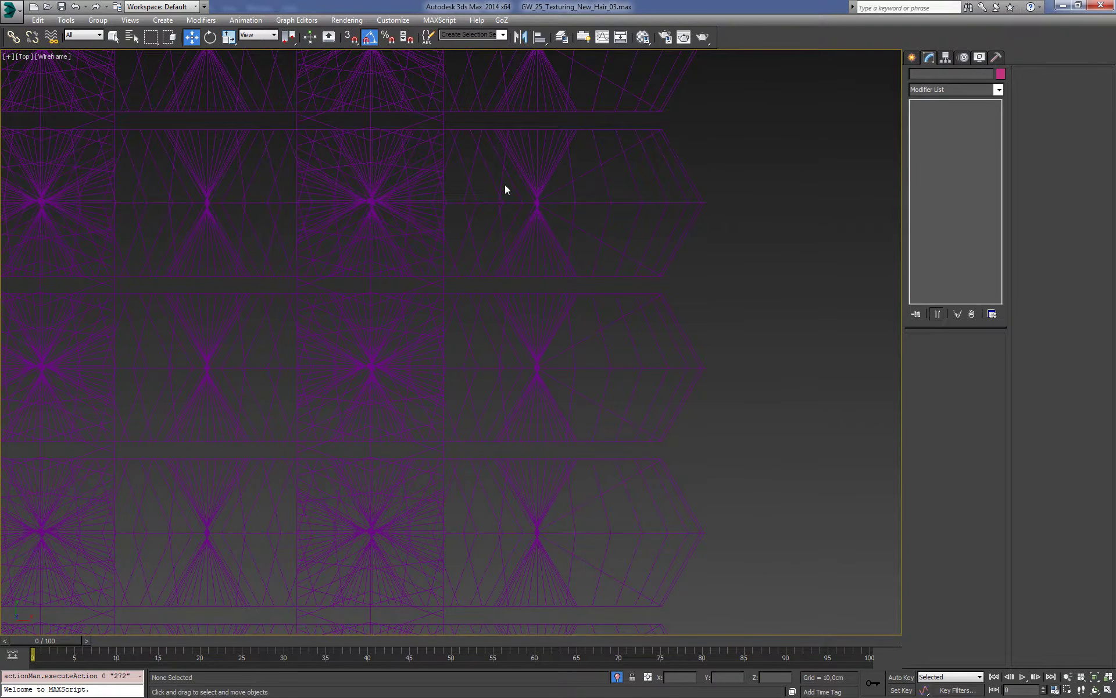
{"action": "left_click", "coordinate": [488, 187]}
{"action": "key", "text": "F3"}
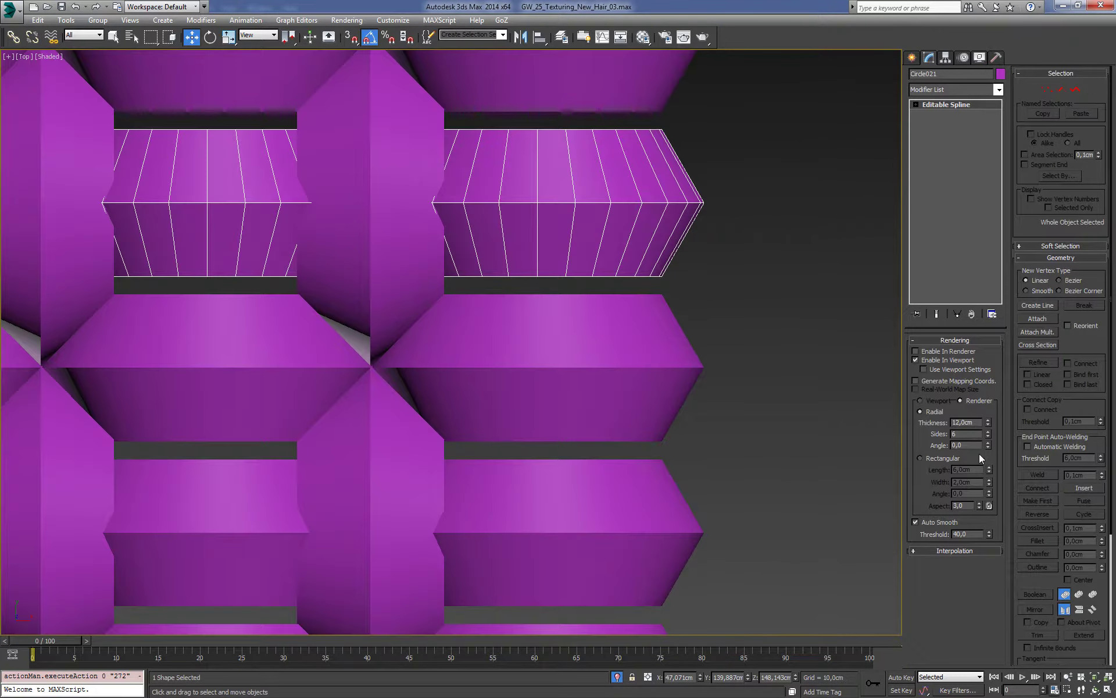
{"action": "left_click", "coordinate": [986, 431]}
{"action": "left_click", "coordinate": [986, 431]}
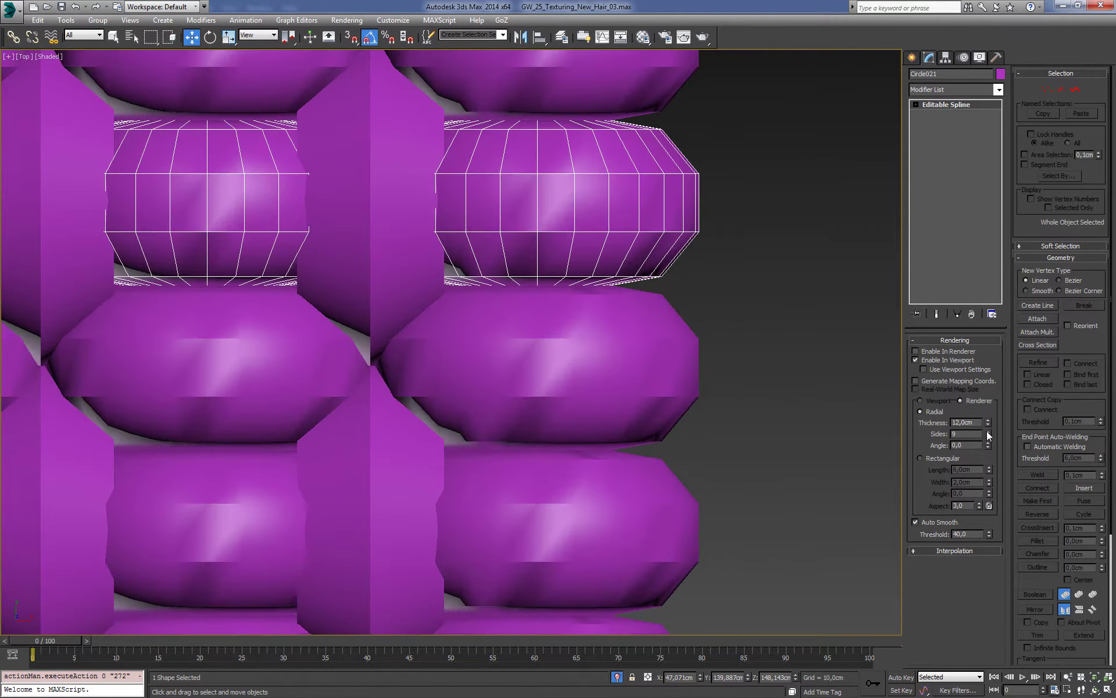
{"action": "left_click", "coordinate": [773, 333]}
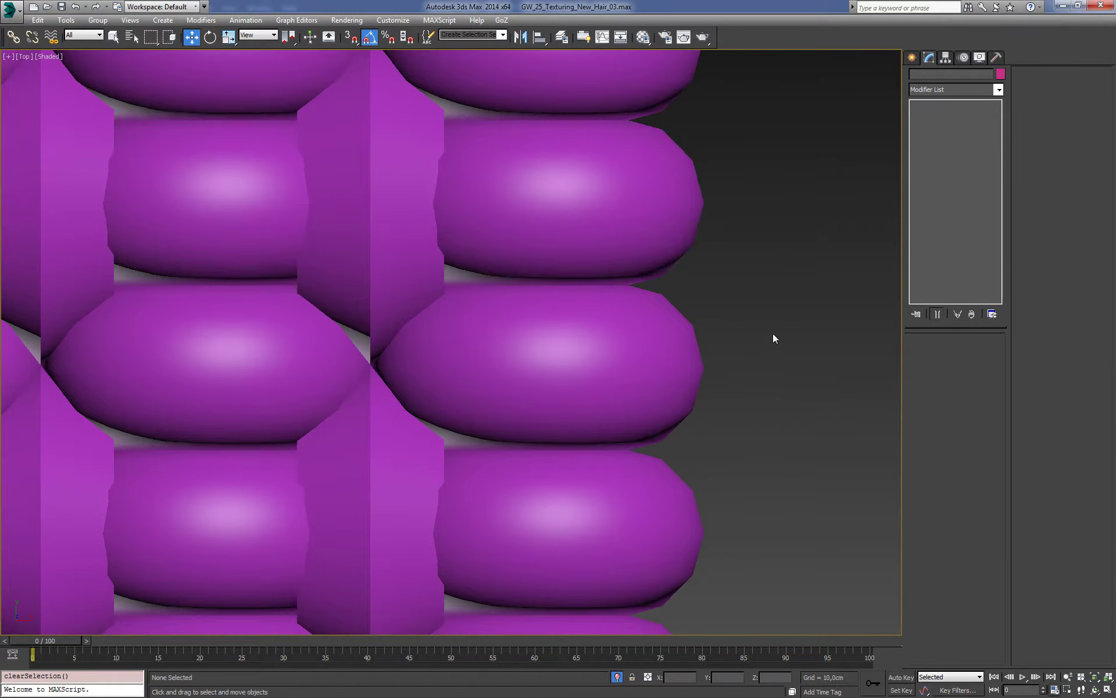
Step: Select a vertical strand, set the cord sides to 12, deselect and zoom out
{"action": "key", "text": "F3"}
{"action": "left_click", "coordinate": [369, 307]}
{"action": "key", "text": "F3"}
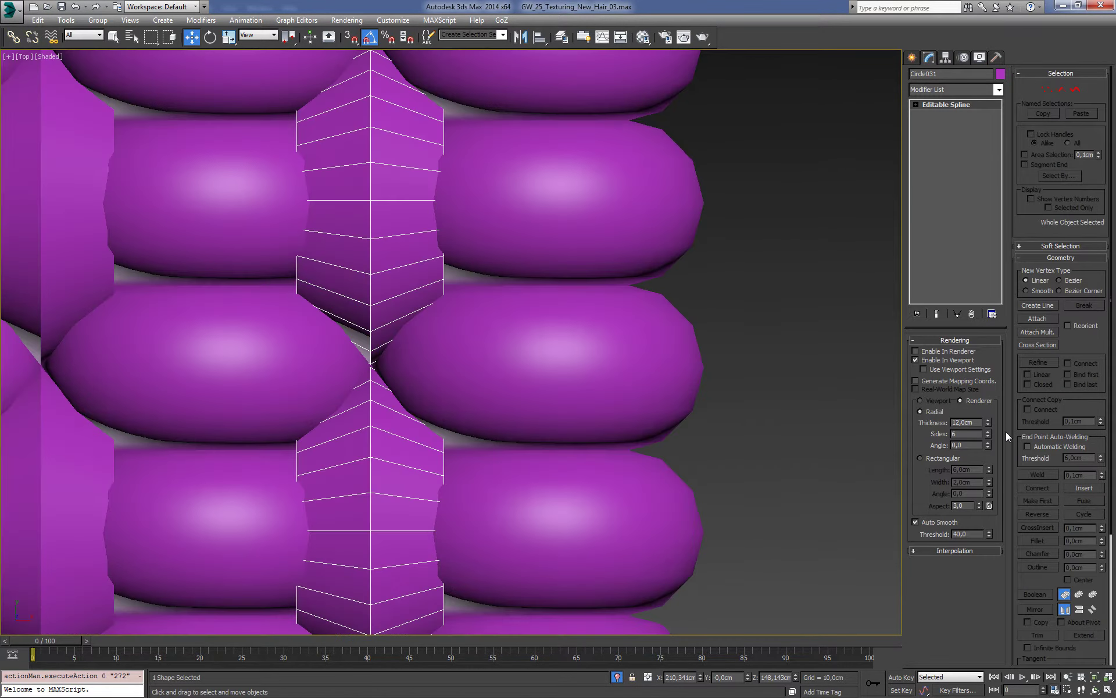
{"action": "double_click", "coordinate": [965, 431]}
{"action": "type", "text": "12"}
{"action": "key", "text": "Return"}
{"action": "left_click", "coordinate": [776, 294]}
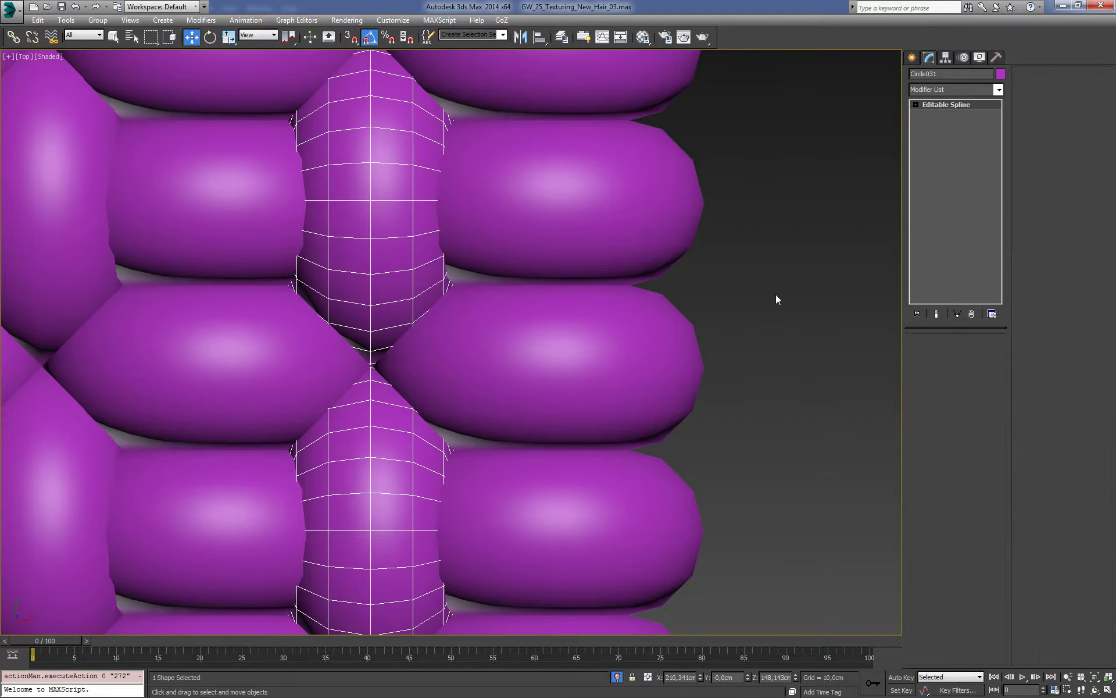
{"action": "scroll", "coordinate": [778, 292], "scroll_direction": "down", "scroll_amount": 3}
{"action": "scroll", "coordinate": [820, 307], "scroll_direction": "down", "scroll_amount": 3}
{"action": "scroll", "coordinate": [799, 294], "scroll_direction": "down", "scroll_amount": 4}
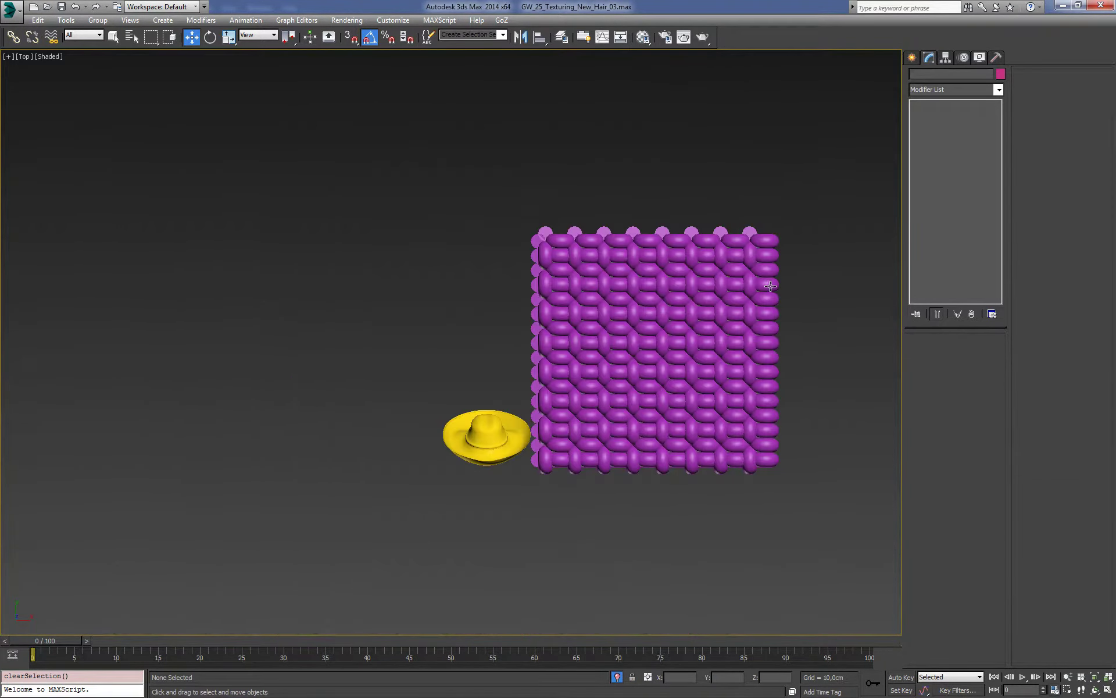
{"action": "scroll", "coordinate": [800, 307], "scroll_direction": "up", "scroll_amount": 4}
{"action": "middle_click_drag", "start_coordinate": [778, 275], "coordinate": [755, 293], "text": "alt"}
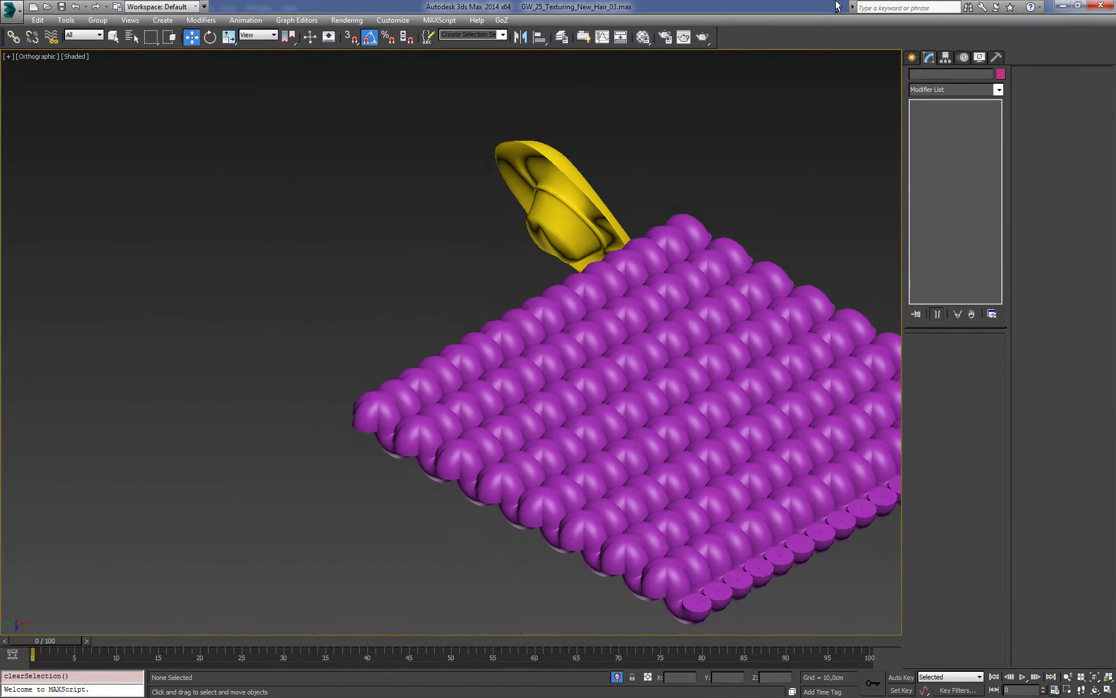
{"action": "scroll", "coordinate": [754, 293], "scroll_direction": "up", "scroll_amount": 1}
{"action": "left_click", "coordinate": [684, 290]}
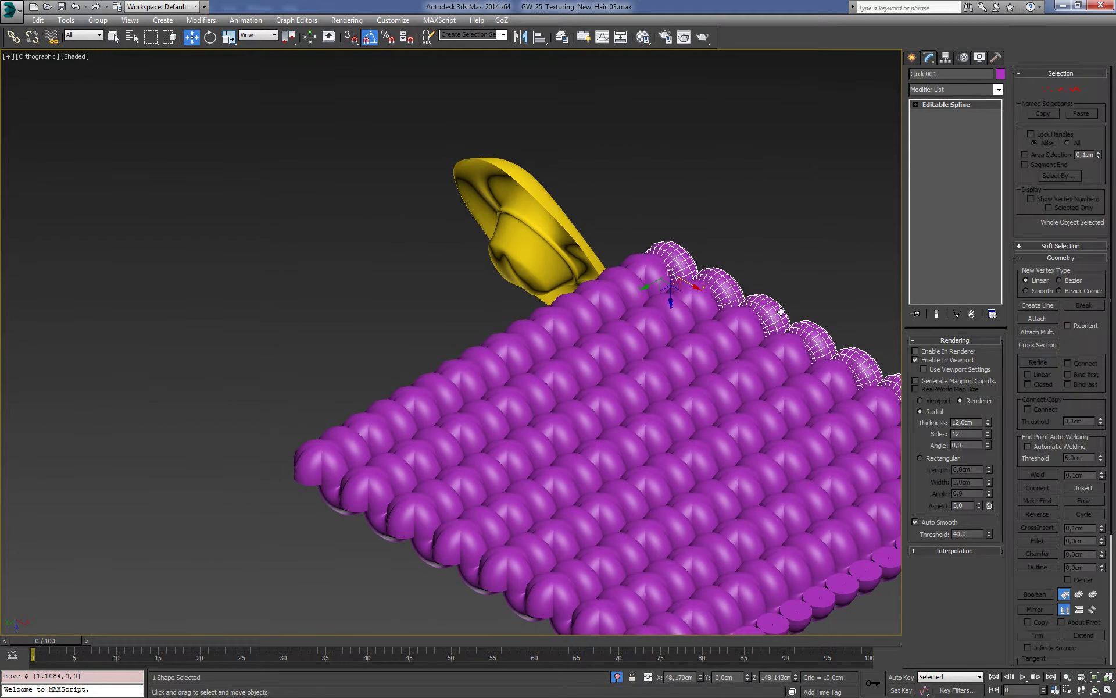
{"action": "left_click", "coordinate": [115, 38]}
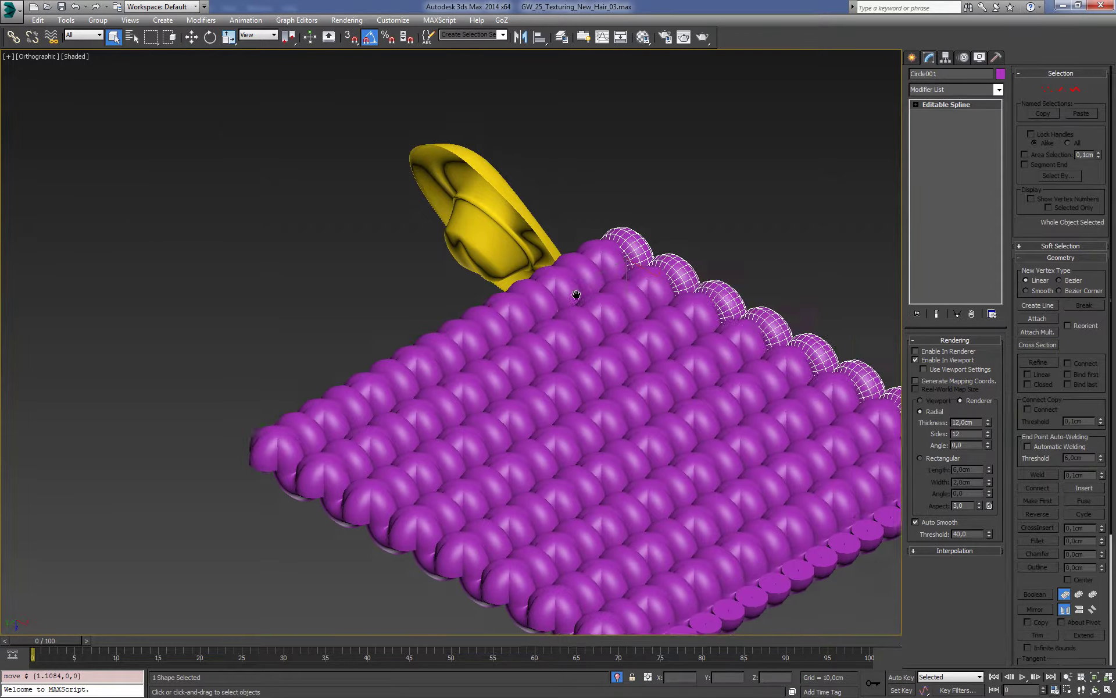
{"action": "mouse_move", "coordinate": [721, 483]}
{"action": "middle_mouse_down", "text": "alt"}
{"action": "mouse_move", "coordinate": [733, 487]}
{"action": "mouse_move", "coordinate": [730, 421]}
{"action": "mouse_move", "coordinate": [679, 424]}
{"action": "mouse_move", "coordinate": [672, 382]}
{"action": "mouse_move", "coordinate": [666, 424]}
{"action": "middle_mouse_up", "text": "alt"}
{"action": "scroll", "coordinate": [732, 487], "scroll_direction": "up", "scroll_amount": 3}
{"action": "scroll", "coordinate": [672, 382], "scroll_direction": "up", "scroll_amount": 2}
{"action": "key", "text": "ctrl+d"}
{"action": "key", "text": "j"}
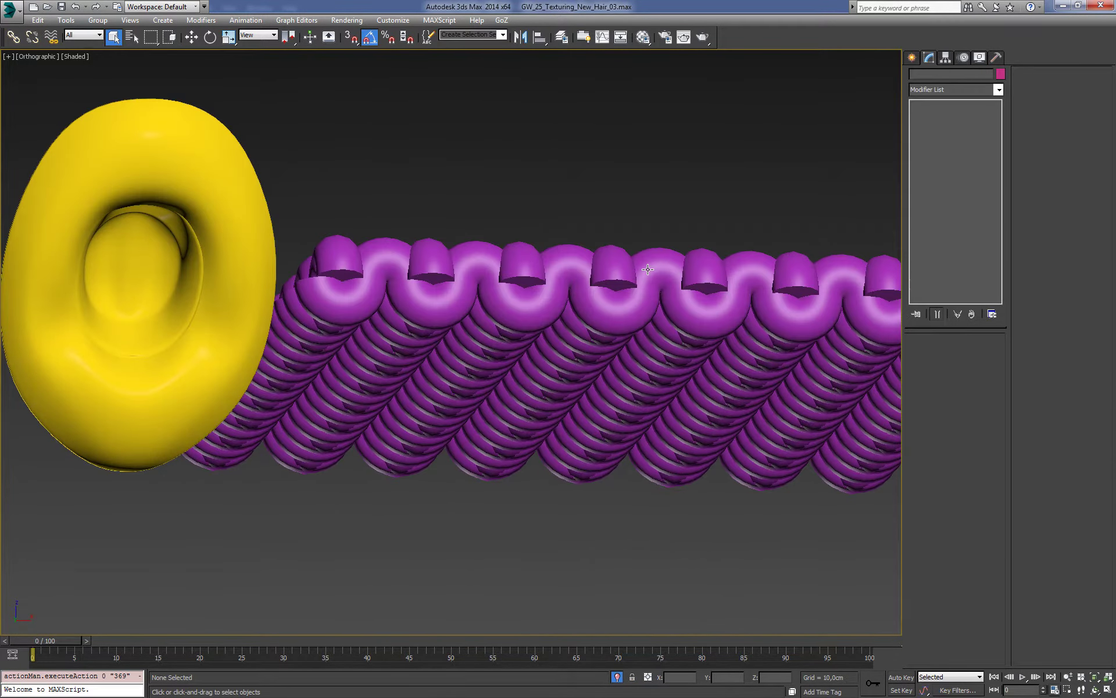
{"action": "key", "text": "f"}
{"action": "key", "text": "F3"}
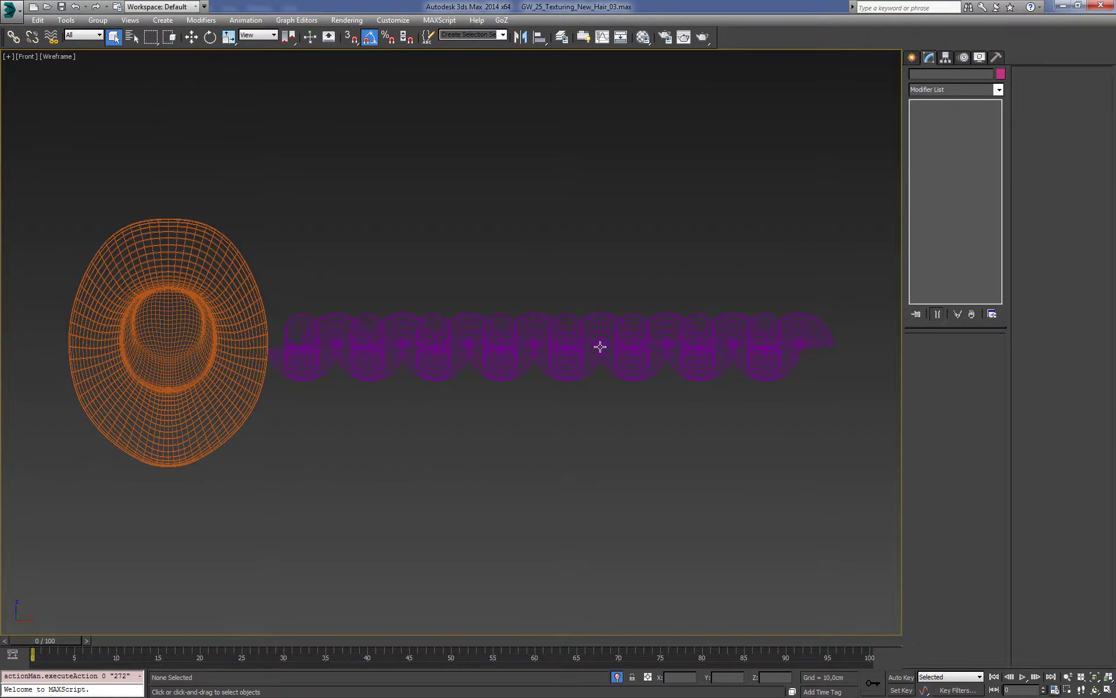
{"action": "scroll", "coordinate": [597, 340], "scroll_direction": "up", "scroll_amount": 3}
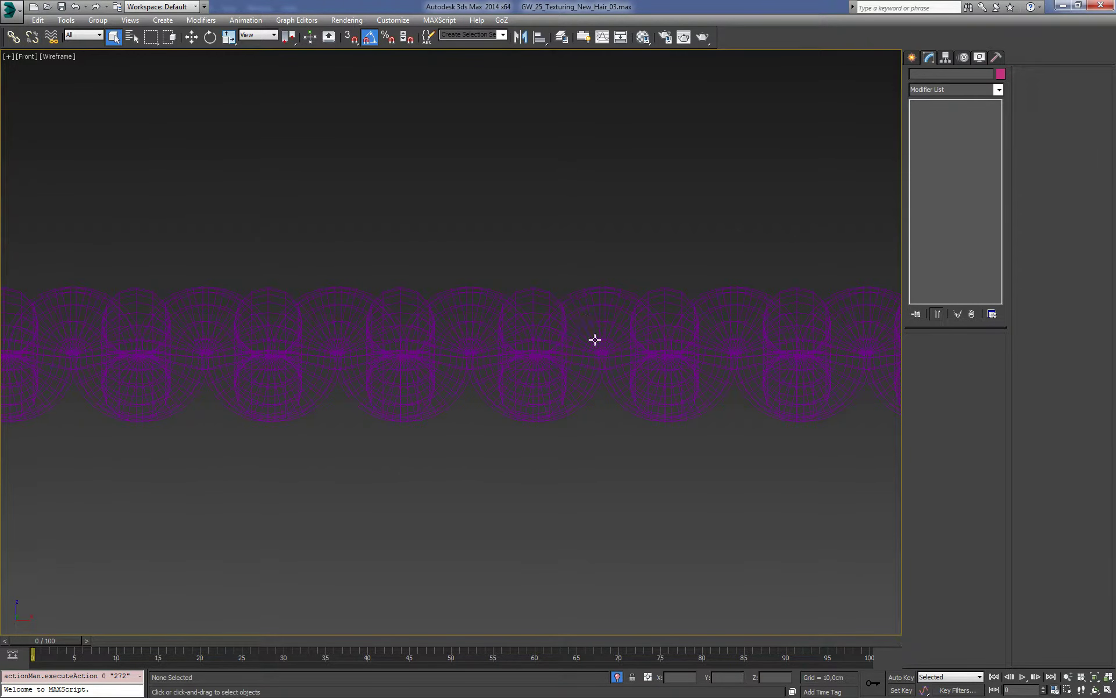
{"action": "left_click", "coordinate": [597, 322]}
{"action": "key", "text": "shift+z"}
{"action": "key", "text": "shift+z"}
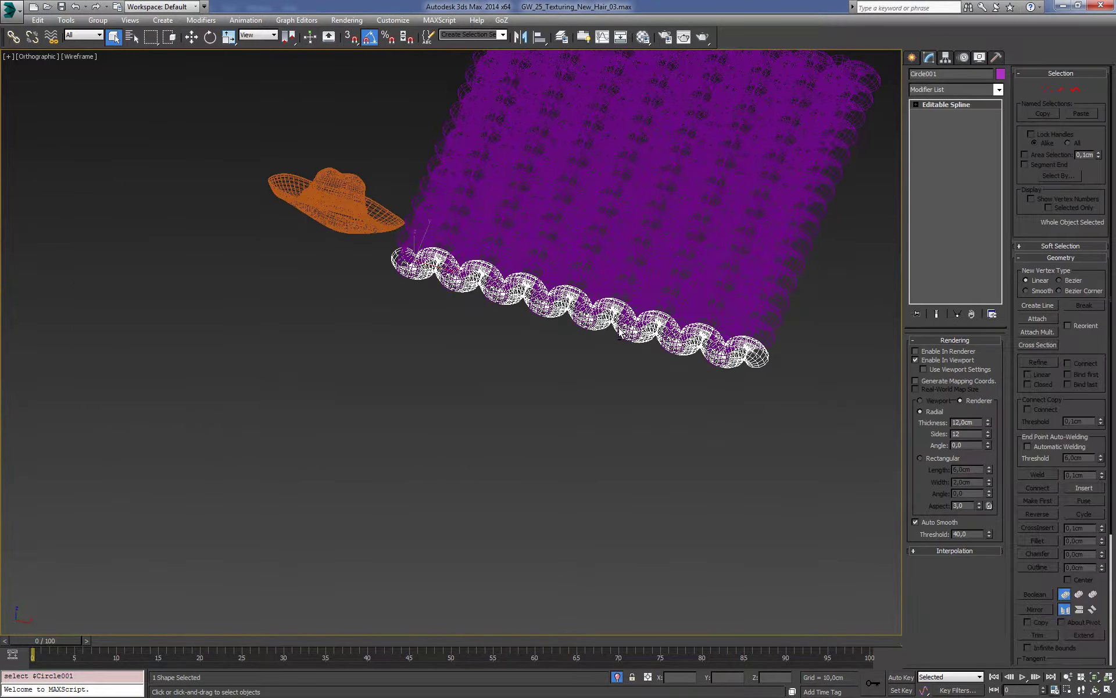
{"action": "key", "text": "F3"}
{"action": "left_click", "coordinate": [617, 454]}
{"action": "key", "text": "shift+z"}
{"action": "key", "text": "shift+z"}
{"action": "key", "text": "F3"}
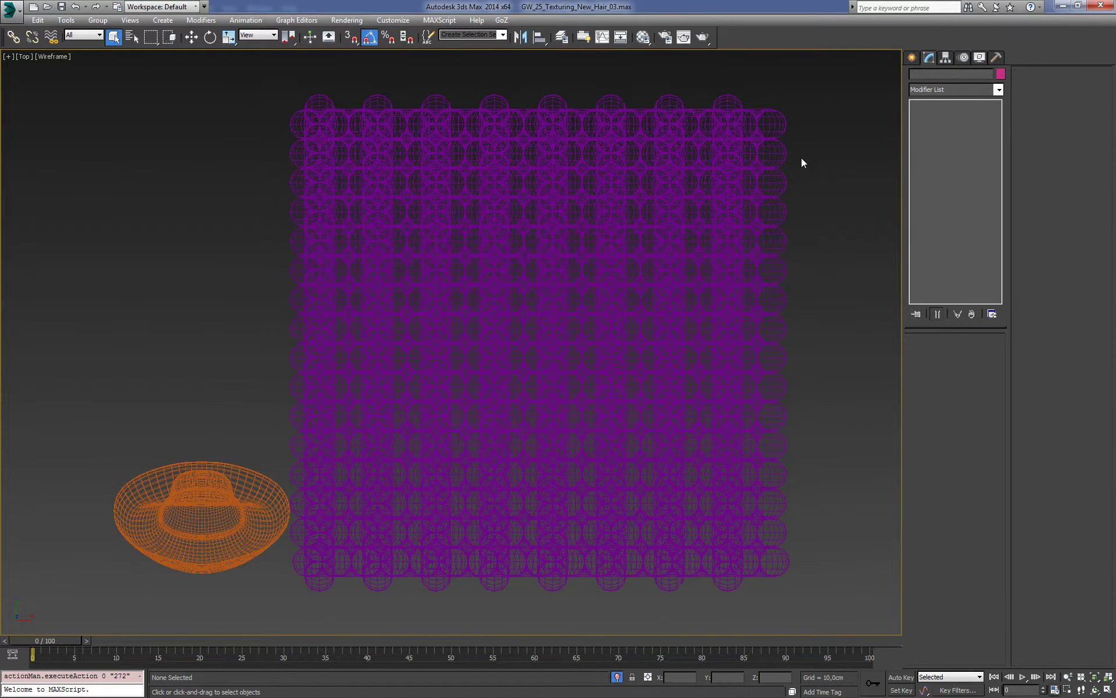
{"action": "key", "text": "F3"}
{"action": "left_click", "coordinate": [783, 125]}
{"action": "key", "text": "F3"}
{"action": "left_click_drag", "start_coordinate": [774, 75], "coordinate": [723, 104]}
{"action": "key", "text": "f"}
{"action": "key", "text": "F3"}
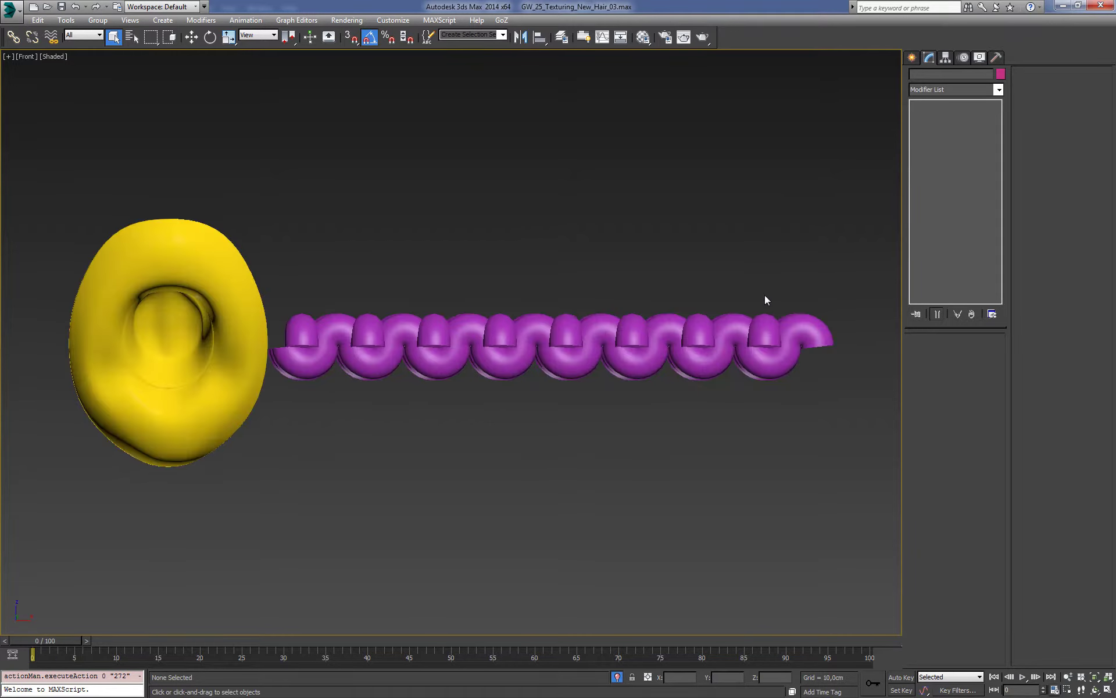
{"action": "middle_click_drag", "start_coordinate": [765, 295], "coordinate": [725, 306]}
{"action": "key", "text": "F3"}
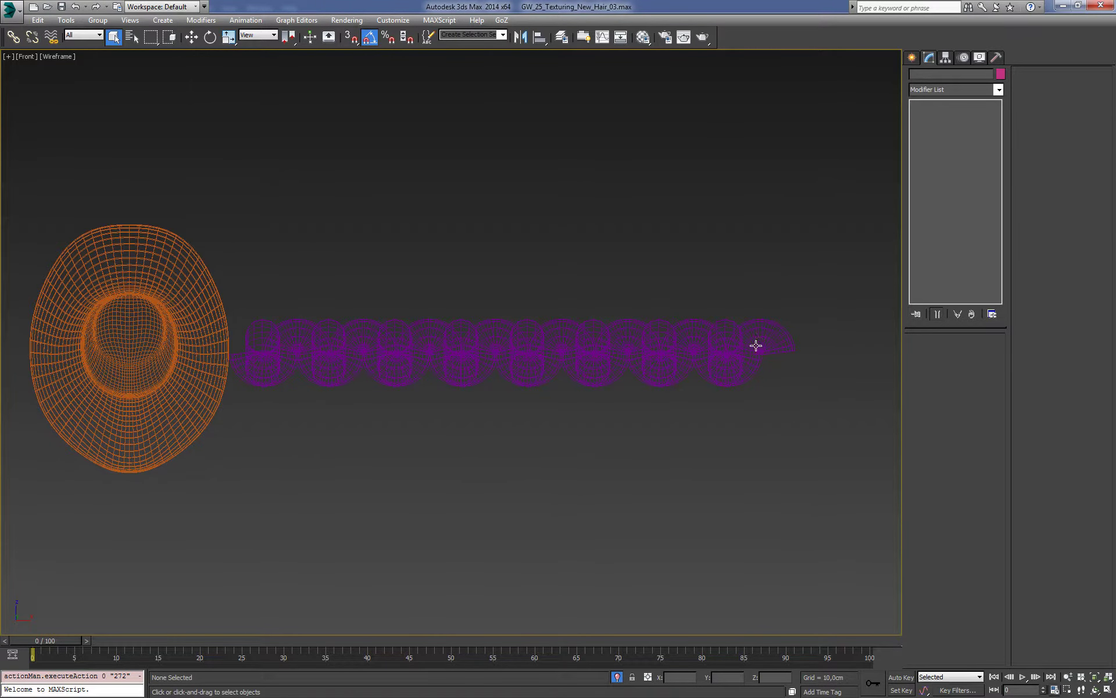
{"action": "left_click", "coordinate": [756, 346]}
{"action": "key", "text": "t"}
{"action": "key", "text": "z"}
{"action": "left_click", "coordinate": [835, 242]}
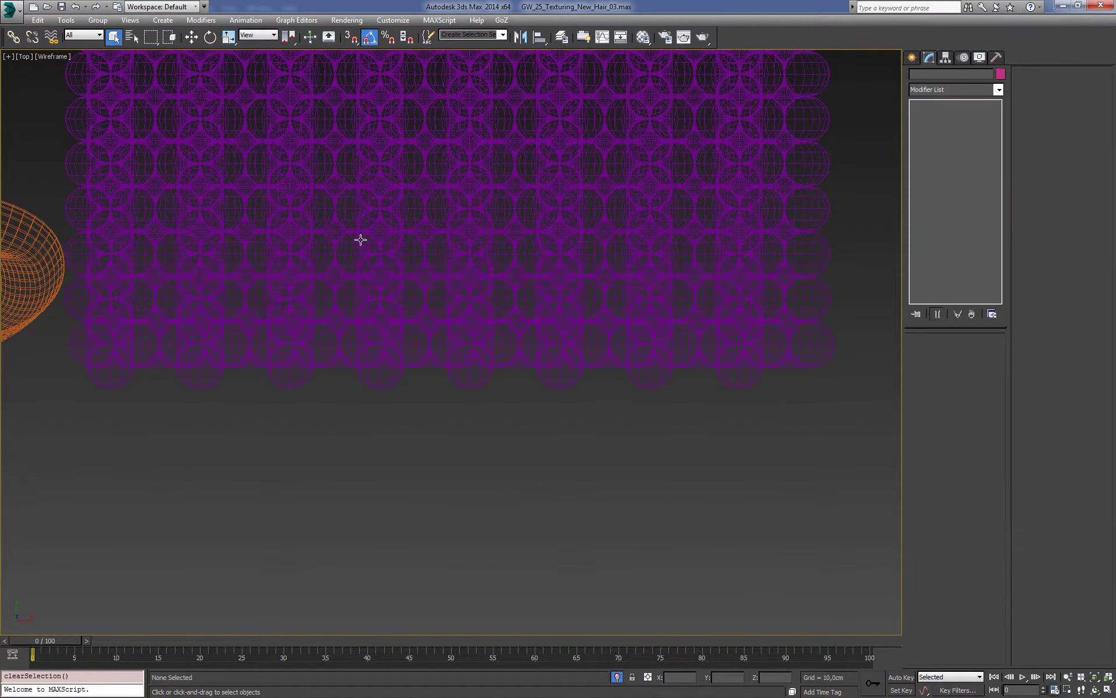
{"action": "key", "text": "z"}
{"action": "key", "text": "F3"}
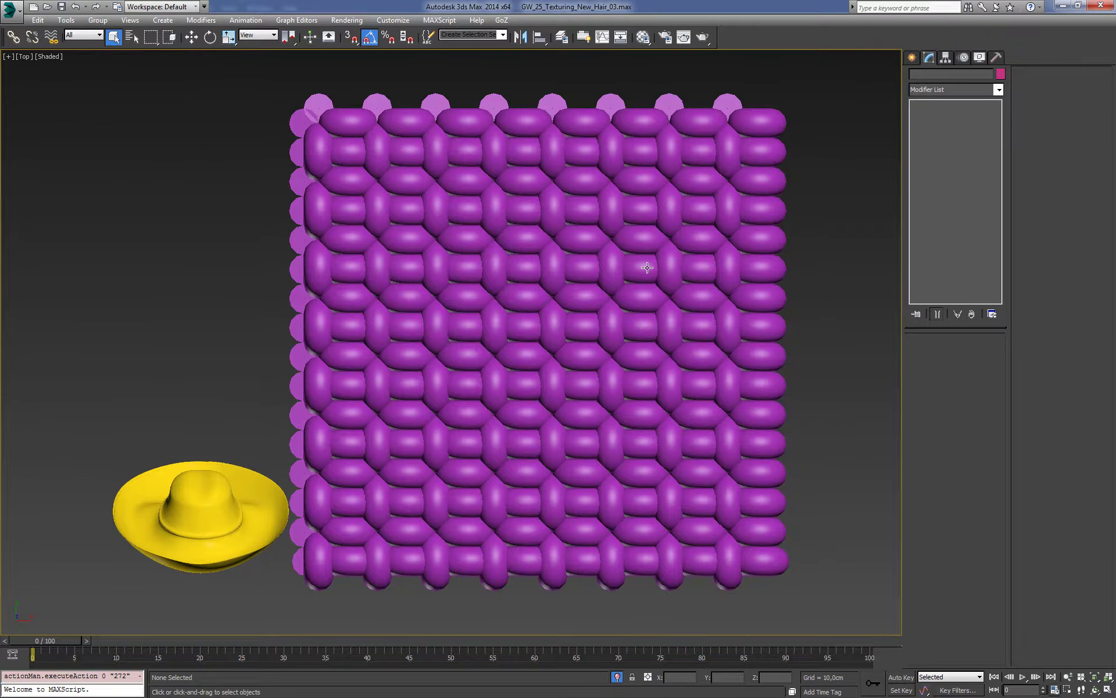
{"action": "left_click", "coordinate": [647, 267]}
{"action": "key", "text": "f"}
{"action": "key", "text": "F3"}
{"action": "left_click", "coordinate": [647, 242]}
{"action": "scroll", "coordinate": [604, 327], "scroll_direction": "up", "scroll_amount": 8}
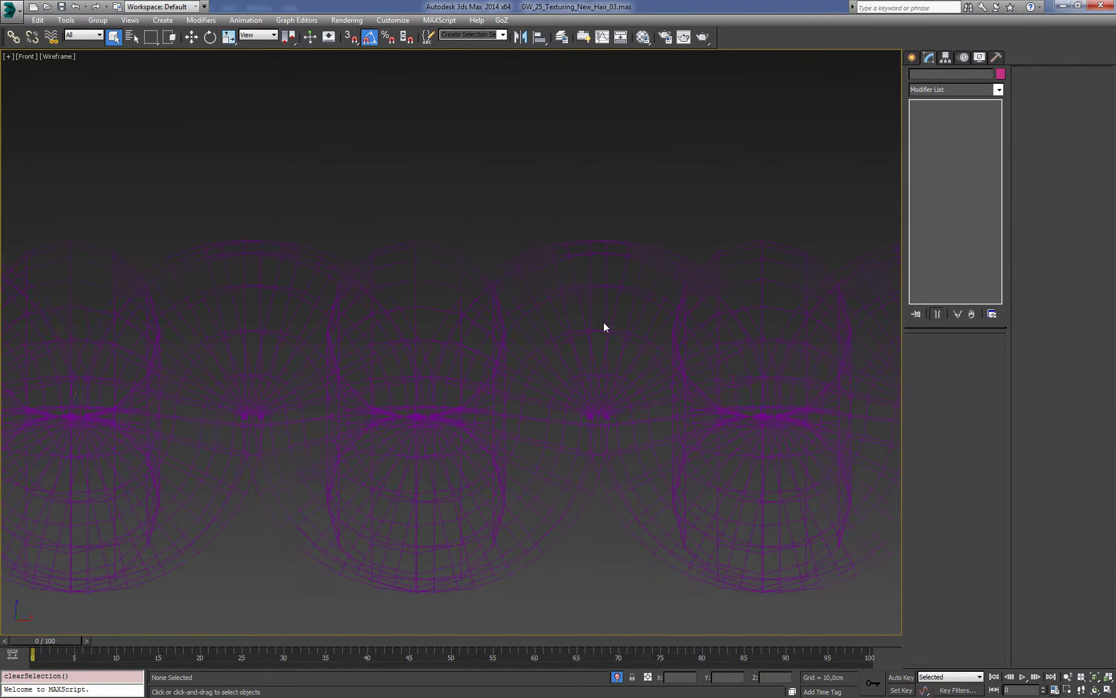
{"action": "scroll", "coordinate": [603, 327], "scroll_direction": "down", "scroll_amount": 3}
{"action": "scroll", "coordinate": [603, 326], "scroll_direction": "down", "scroll_amount": 4}
{"action": "mouse_move", "coordinate": [648, 302]}
{"action": "middle_mouse_down", "text": "alt"}
{"action": "mouse_move", "coordinate": [619, 302]}
{"action": "mouse_move", "coordinate": [658, 301]}
{"action": "middle_mouse_up", "text": "alt"}
{"action": "key", "text": "F3"}
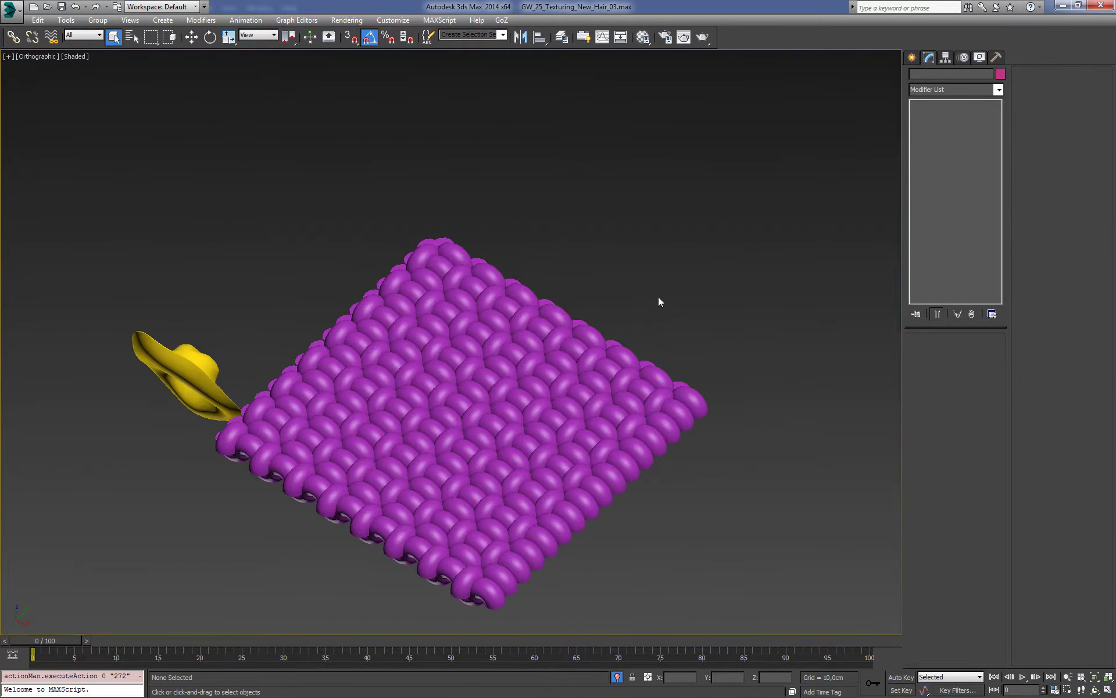
{"action": "key", "text": "t"}
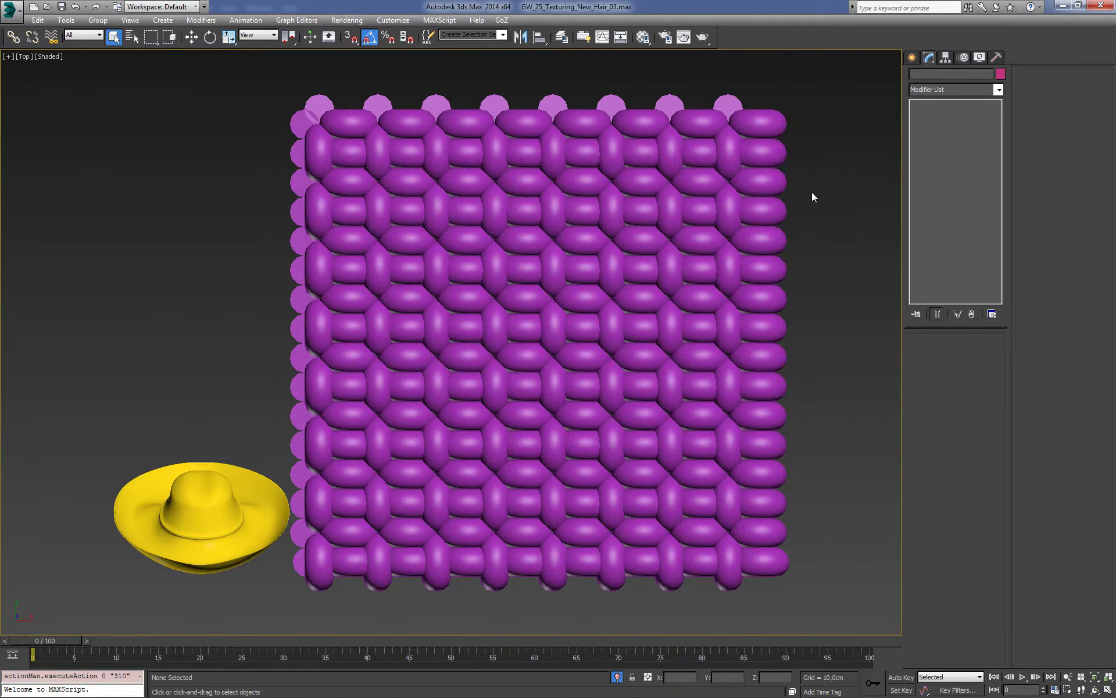
{"action": "left_click", "coordinate": [765, 121]}
{"action": "key", "text": "F3"}
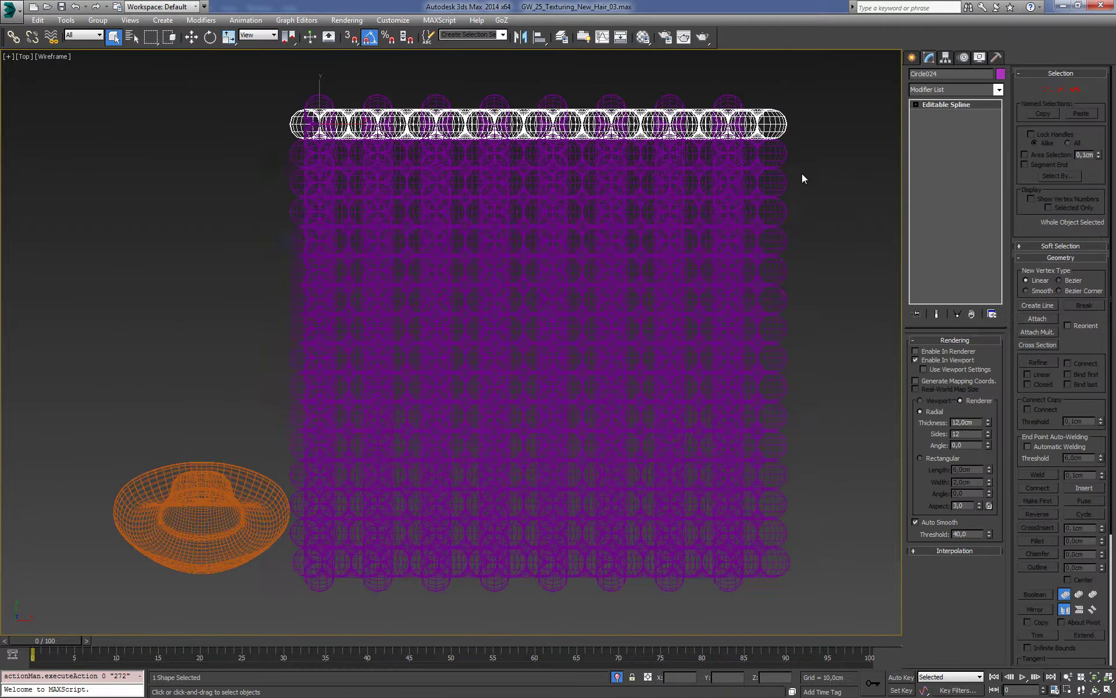
{"action": "key", "text": "F3"}
{"action": "mouse_move", "coordinate": [815, 284]}
{"action": "middle_mouse_down", "text": "alt"}
{"action": "mouse_move", "coordinate": [713, 246]}
{"action": "mouse_move", "coordinate": [675, 199]}
{"action": "mouse_move", "coordinate": [748, 246]}
{"action": "mouse_move", "coordinate": [700, 331]}
{"action": "middle_mouse_up", "text": "alt"}
{"action": "key", "text": "w"}
{"action": "left_click", "coordinate": [700, 330]}
{"action": "key", "text": "F3"}
{"action": "key", "text": "t"}
{"action": "key", "text": "F3"}
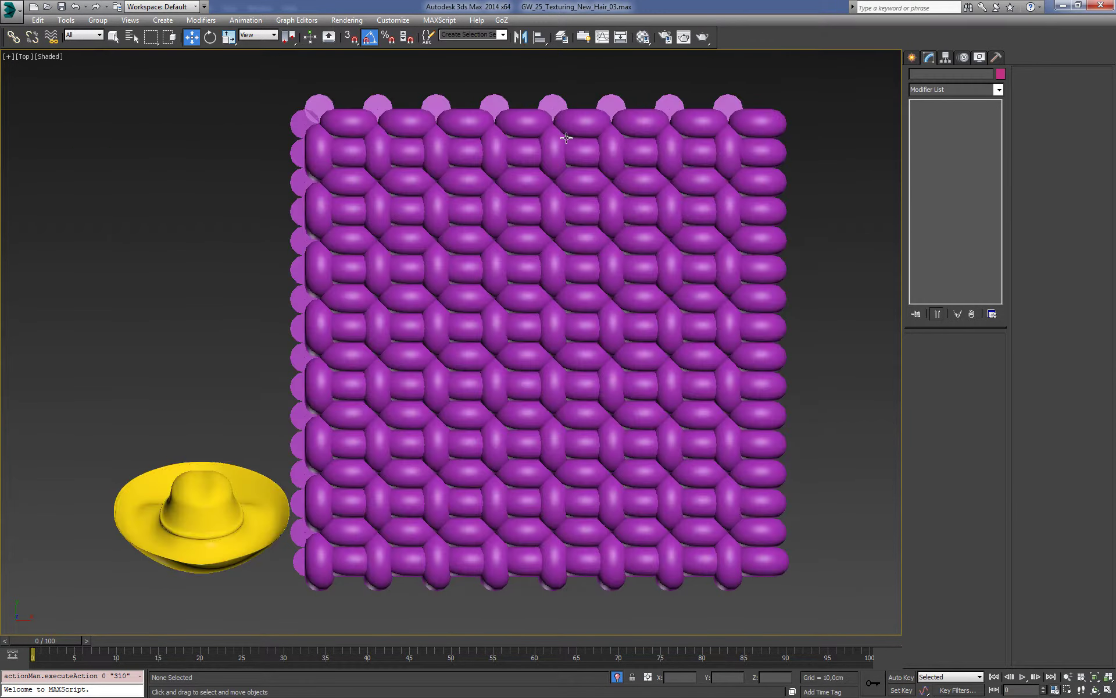
{"action": "key", "text": "F3"}
{"action": "scroll", "coordinate": [401, 142], "scroll_direction": "up", "scroll_amount": 5}
{"action": "scroll", "coordinate": [357, 157], "scroll_direction": "up", "scroll_amount": 2}
{"action": "scroll", "coordinate": [404, 194], "scroll_direction": "up", "scroll_amount": 3}
{"action": "key", "text": "F3"}
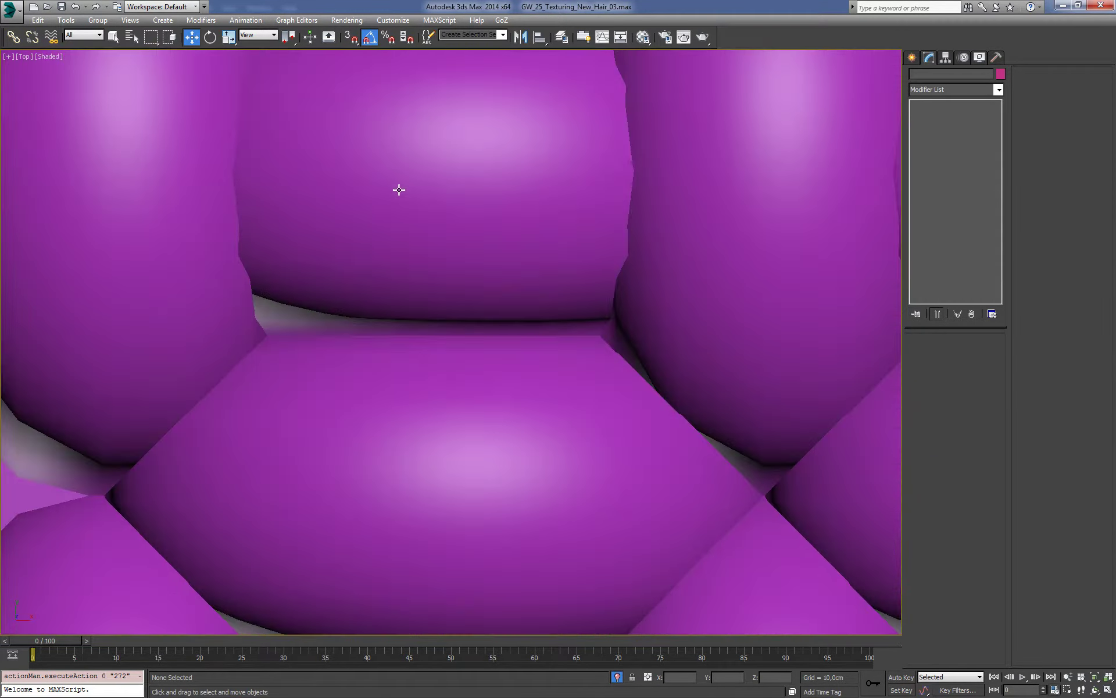
{"action": "scroll", "coordinate": [399, 190], "scroll_direction": "down", "scroll_amount": 10}
{"action": "key", "text": "z"}
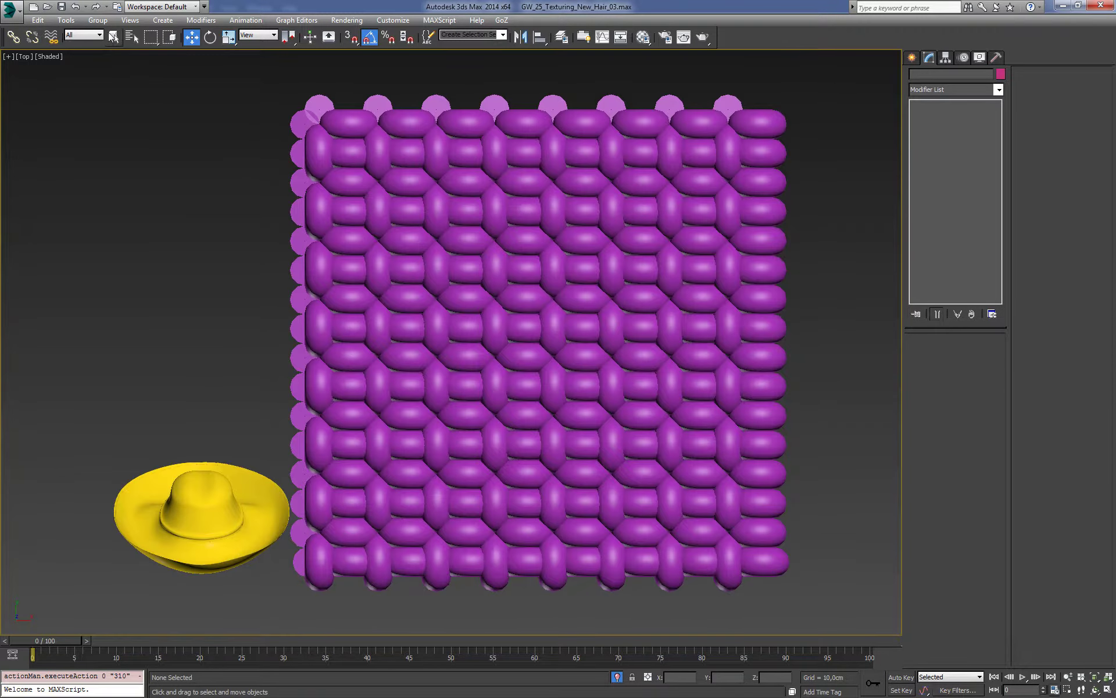
{"action": "left_click", "coordinate": [113, 36]}
{"action": "key", "text": "F3"}
{"action": "left_click_drag", "start_coordinate": [293, 90], "coordinate": [864, 606]}
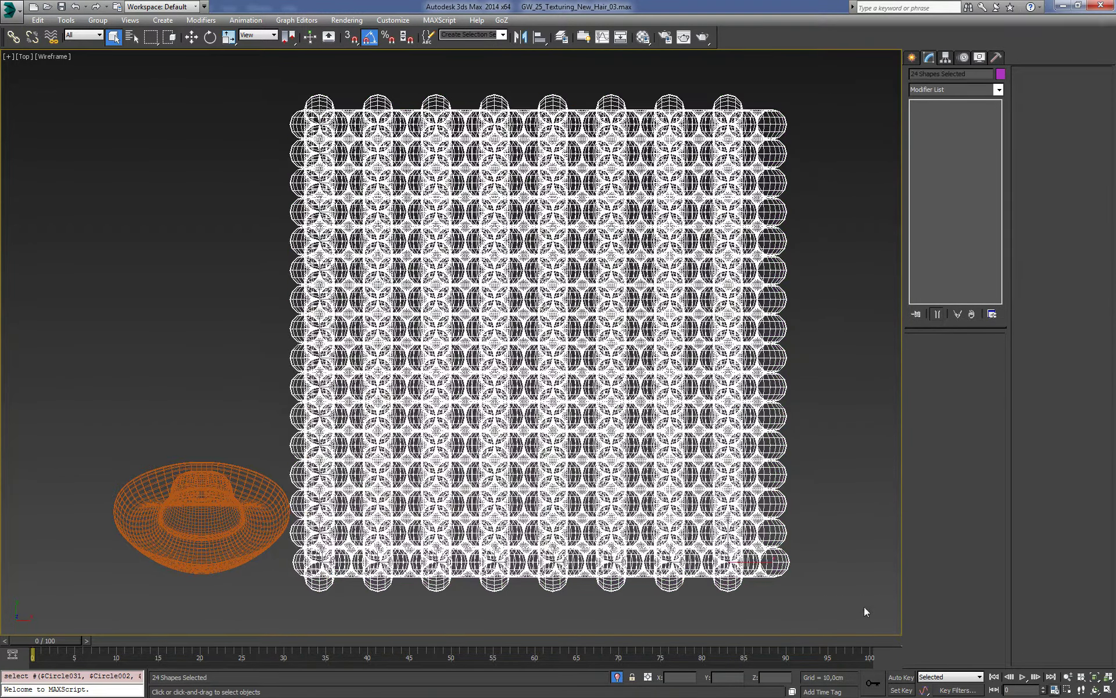
{"action": "left_click", "coordinate": [864, 606]}
{"action": "key", "text": "F3"}
{"action": "mouse_move", "coordinate": [864, 606]}
{"action": "middle_mouse_down", "text": "alt"}
{"action": "mouse_move", "coordinate": [826, 406]}
{"action": "mouse_move", "coordinate": [744, 256]}
{"action": "middle_mouse_up", "text": "alt"}
{"action": "scroll", "coordinate": [585, 409], "scroll_direction": "up", "scroll_amount": 5}
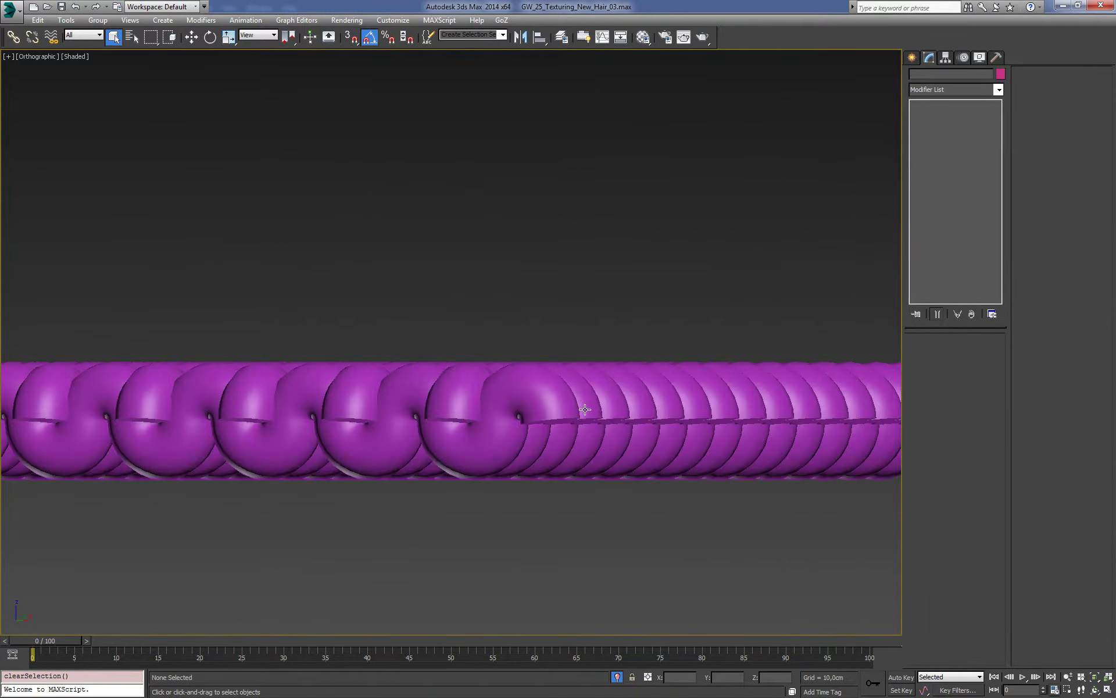
{"action": "left_click", "coordinate": [585, 410]}
{"action": "key", "text": "f"}
{"action": "key", "text": "F3"}
{"action": "scroll", "coordinate": [765, 302], "scroll_direction": "up", "scroll_amount": 4}
{"action": "key", "text": "F3"}
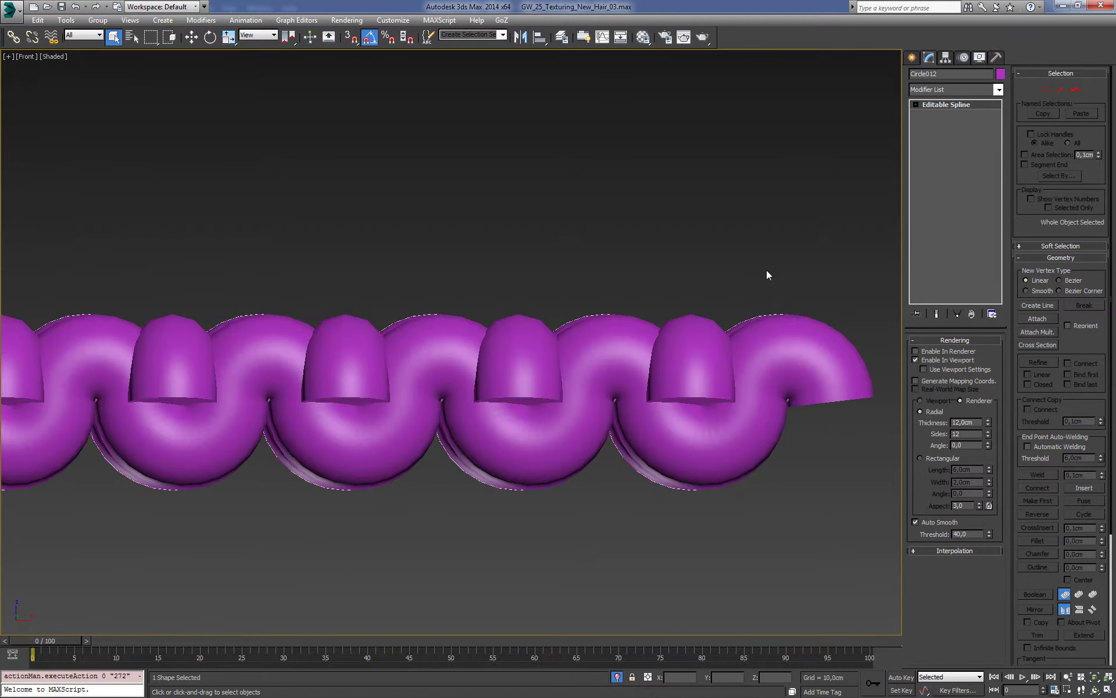
{"action": "scroll", "coordinate": [767, 270], "scroll_direction": "down", "scroll_amount": 5}
{"action": "middle_click_drag", "start_coordinate": [766, 270], "coordinate": [775, 380], "text": "alt"}
{"action": "left_click", "coordinate": [787, 376]}
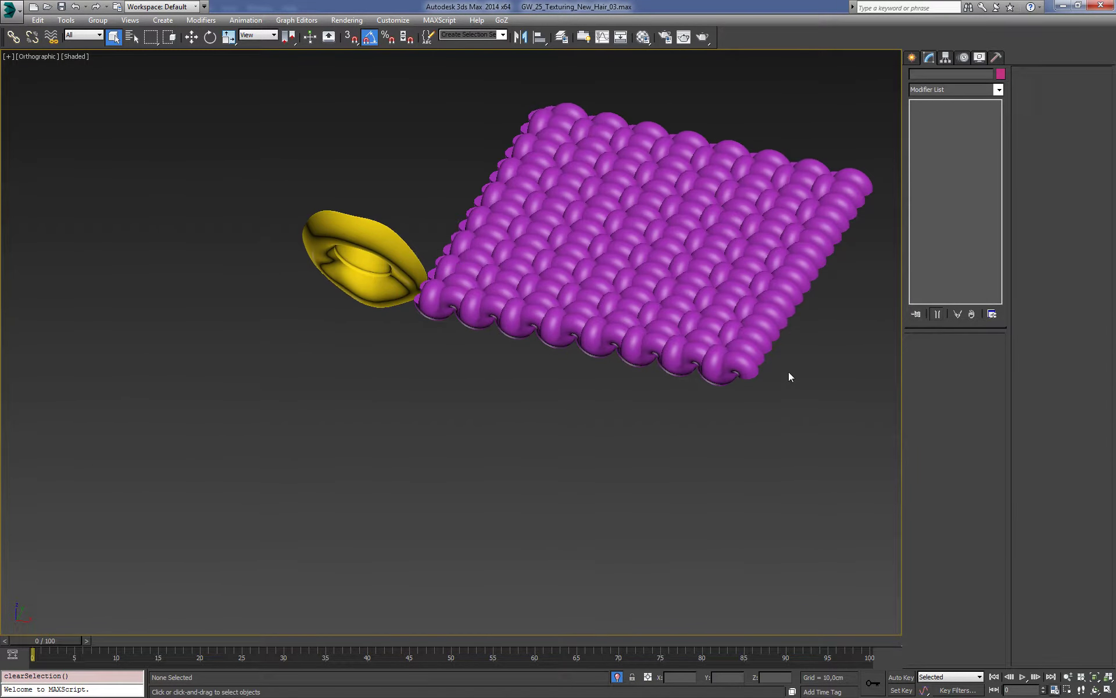
{"action": "key", "text": "f"}
{"action": "key", "text": "F3"}
{"action": "mouse_move", "coordinate": [788, 372]}
{"action": "middle_mouse_down", "text": "alt"}
{"action": "mouse_move", "coordinate": [770, 310]}
{"action": "mouse_move", "coordinate": [710, 378]}
{"action": "middle_mouse_up", "text": "alt"}
{"action": "left_click", "coordinate": [709, 361]}
Step: At Spline sub-object level, scale Circle001 in Y to flatten its wave
{"action": "key", "text": "f"}
{"action": "scroll", "coordinate": [792, 359], "scroll_direction": "up", "scroll_amount": 3}
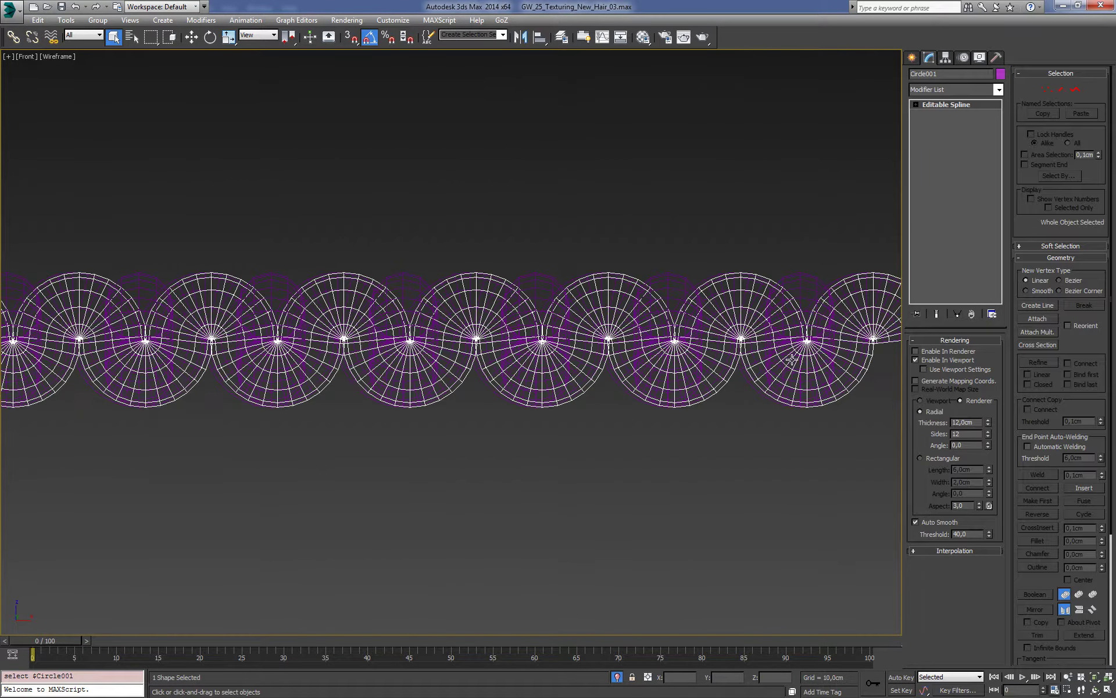
{"action": "left_click", "coordinate": [1061, 89]}
{"action": "key", "text": "ctrl+a"}
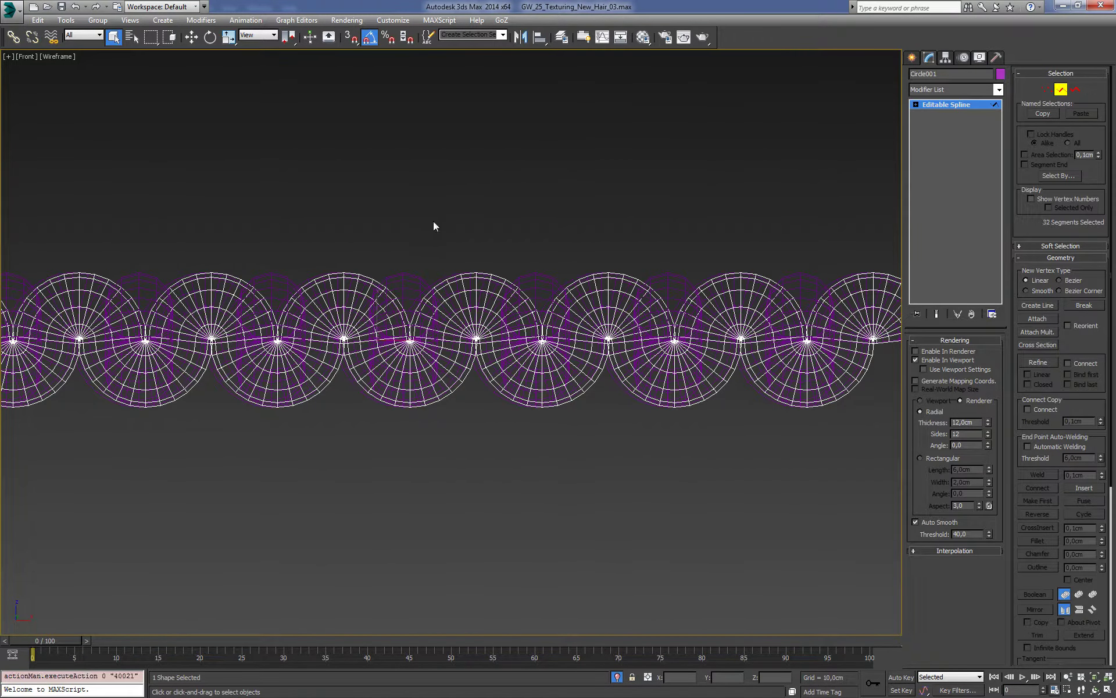
{"action": "key", "text": "r"}
{"action": "scroll", "coordinate": [504, 326], "scroll_direction": "up", "scroll_amount": 2}
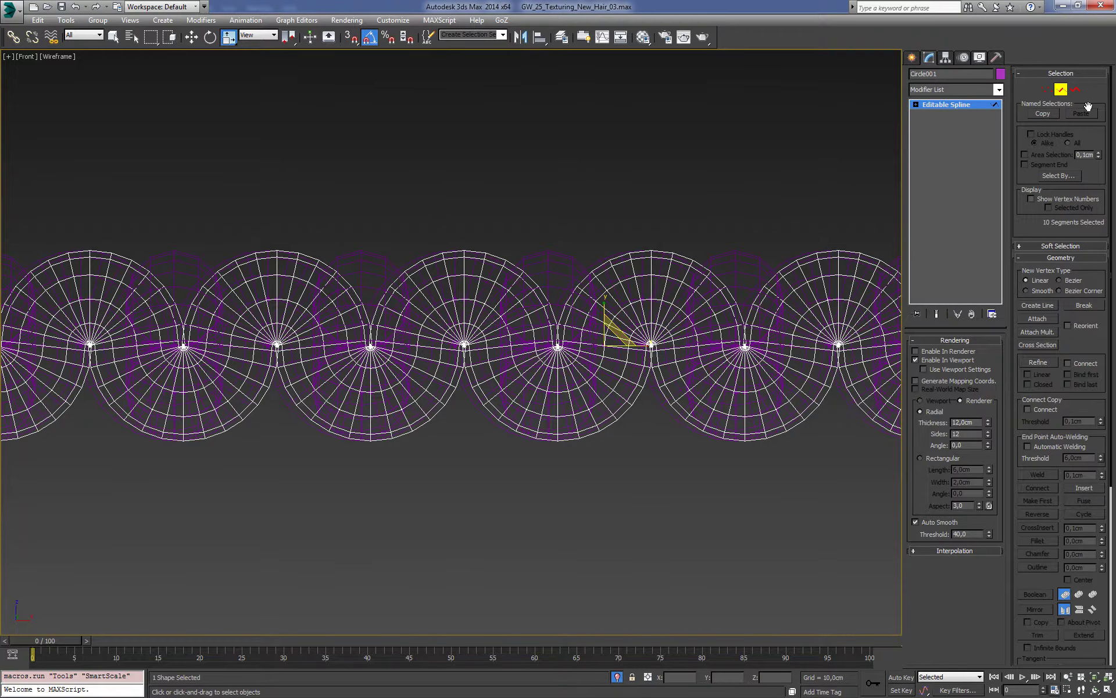
{"action": "left_click", "coordinate": [1076, 89]}
{"action": "key", "text": "F3"}
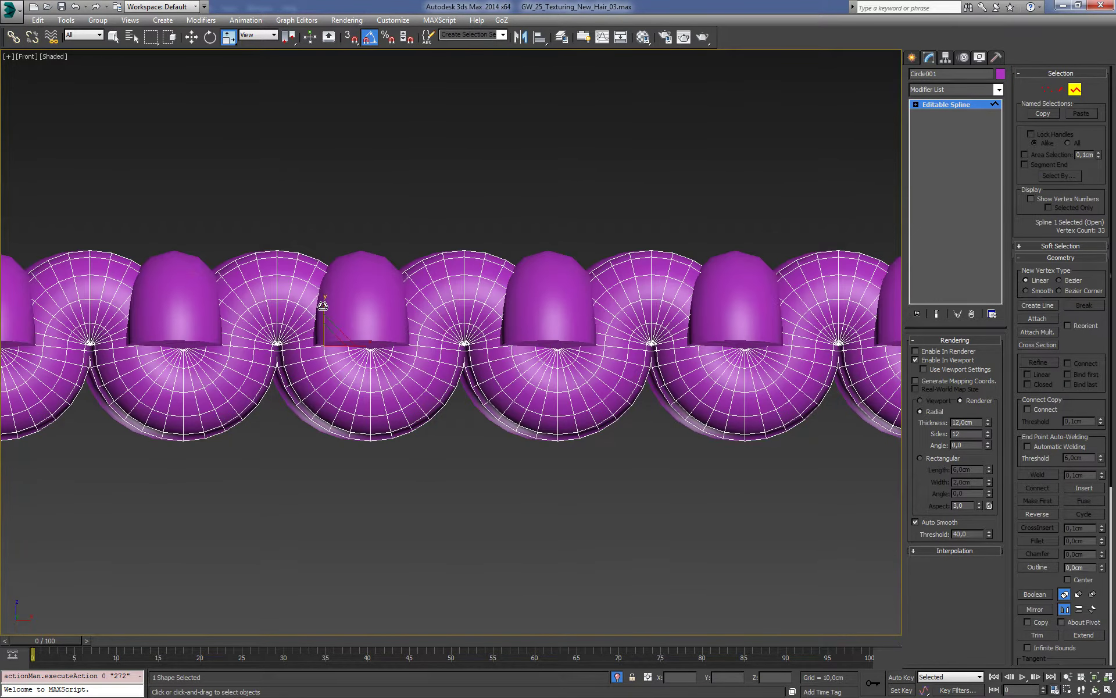
{"action": "left_click_drag", "start_coordinate": [323, 305], "coordinate": [324, 333]}
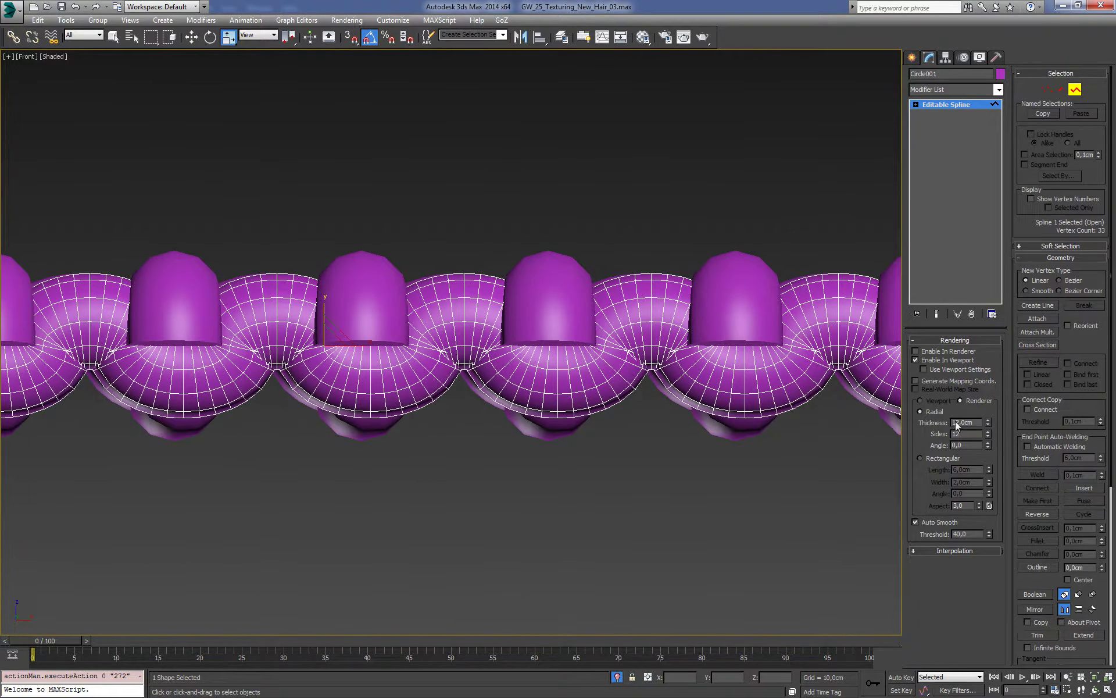
Step: Thin Circle001's rendering thickness from 12,0cm to 3,48cm, flatten the wave slightly more, and deselect
{"action": "left_click_drag", "start_coordinate": [988, 425], "coordinate": [990, 465]}
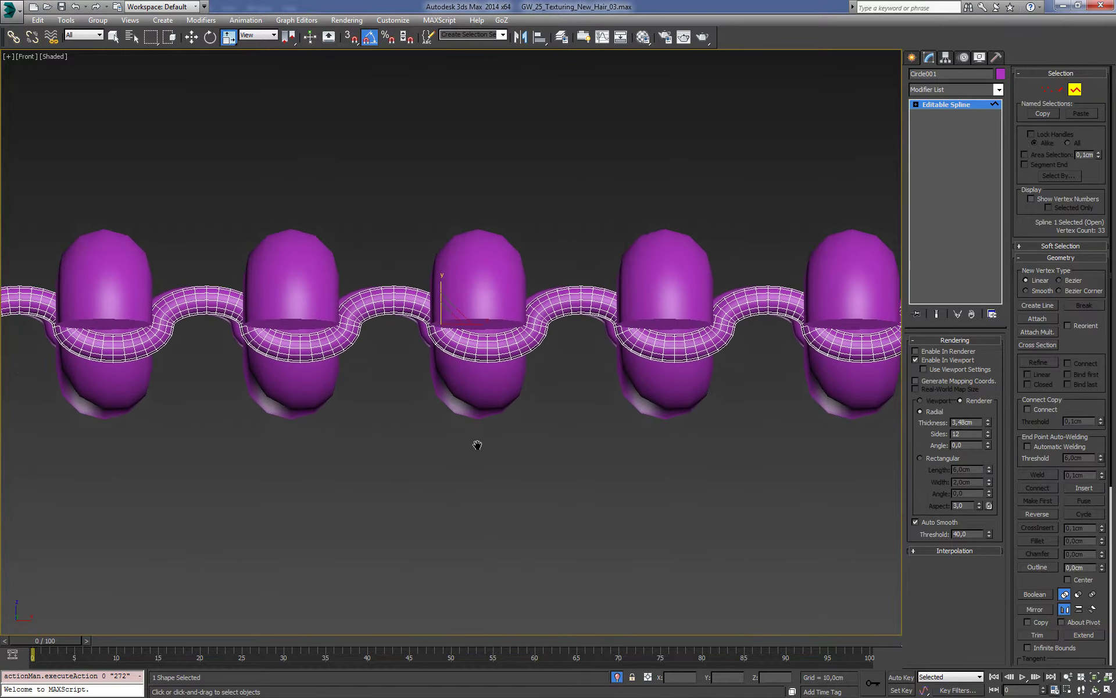
{"action": "scroll", "coordinate": [475, 446], "scroll_direction": "up", "scroll_amount": 2}
{"action": "left_click_drag", "start_coordinate": [426, 245], "coordinate": [430, 242]}
{"action": "key", "text": "F3"}
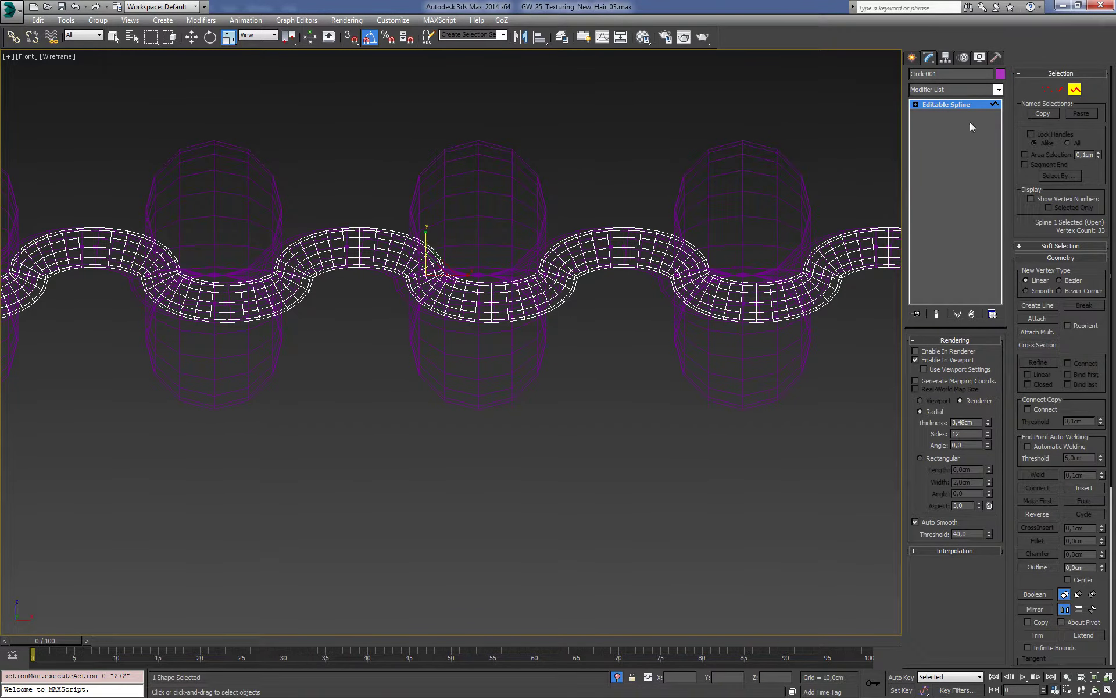
{"action": "left_click", "coordinate": [911, 103]}
{"action": "left_click", "coordinate": [693, 130]}
{"action": "scroll", "coordinate": [723, 182], "scroll_direction": "down", "scroll_amount": 5}
Step: In the Left wireframe view, box-select the eight ring cords
{"action": "middle_click_drag", "start_coordinate": [723, 182], "coordinate": [652, 277], "text": "alt"}
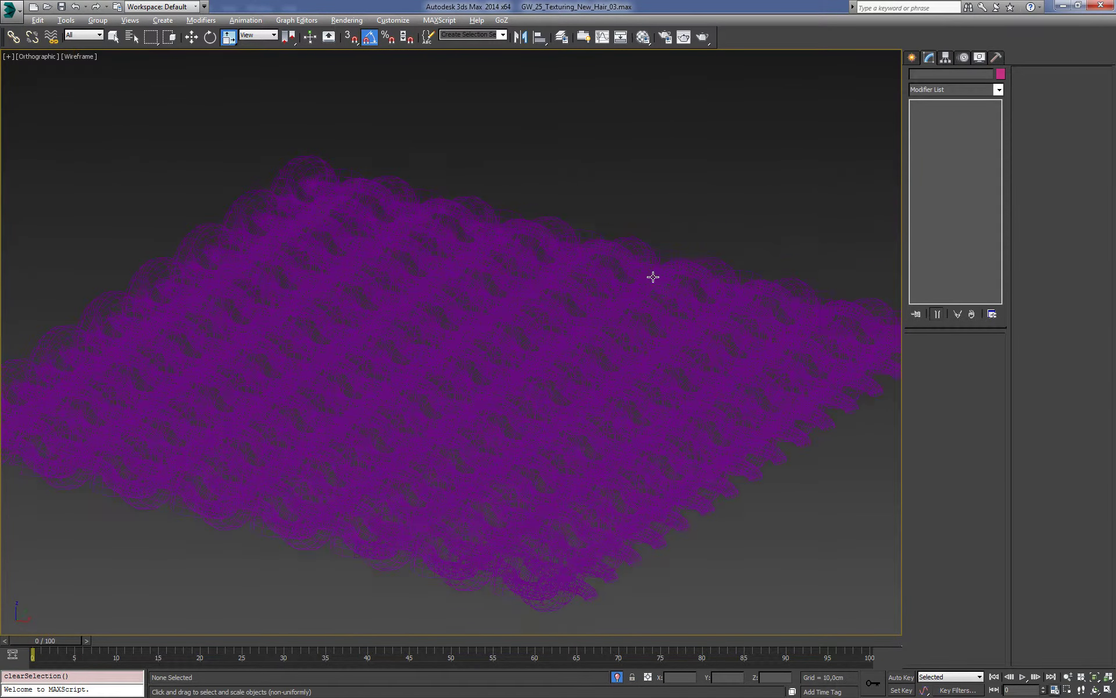
{"action": "key", "text": "F3"}
{"action": "key", "text": "r"}
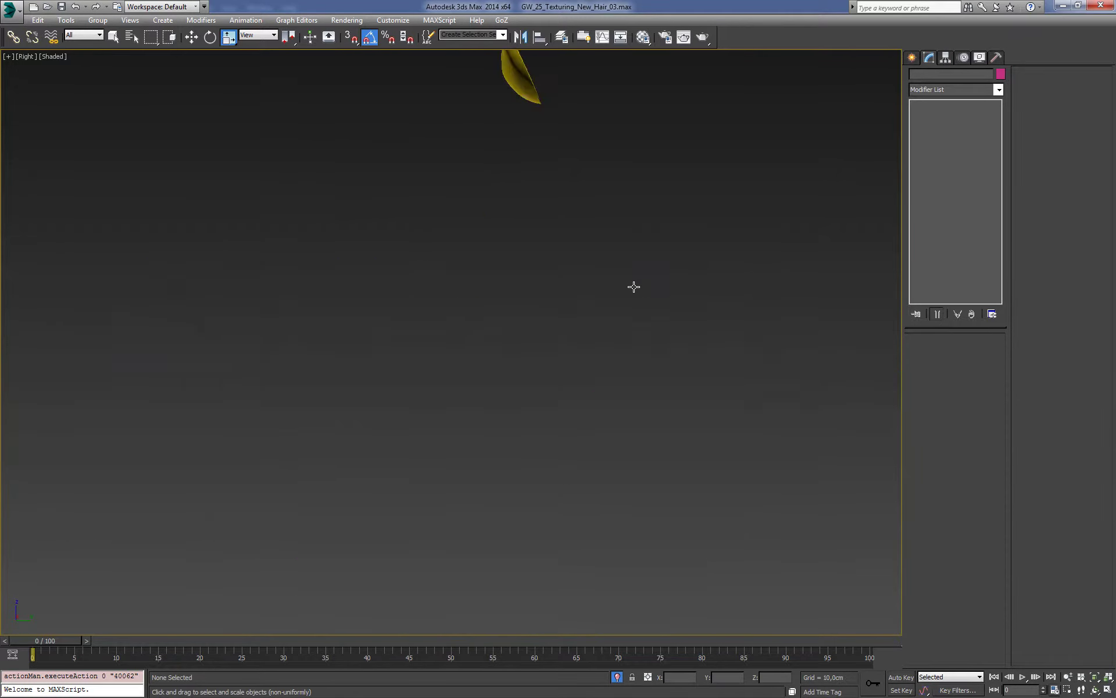
{"action": "key", "text": "l"}
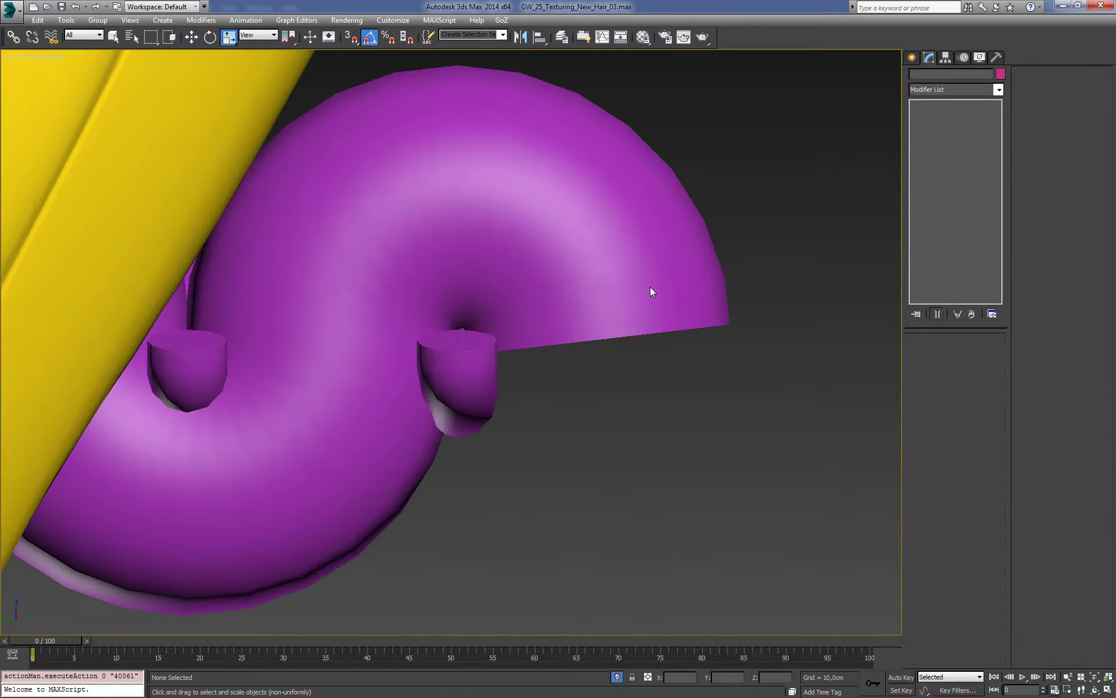
{"action": "key", "text": "F3"}
{"action": "scroll", "coordinate": [581, 314], "scroll_direction": "up", "scroll_amount": 3}
{"action": "scroll", "coordinate": [307, 378], "scroll_direction": "up", "scroll_amount": 2}
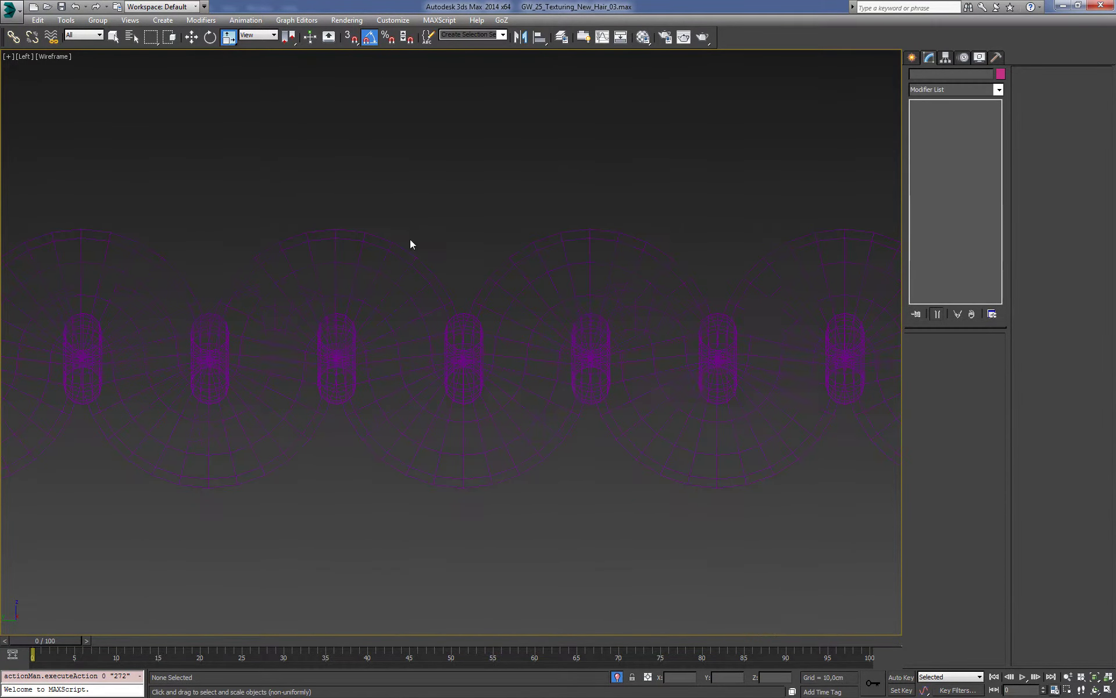
{"action": "left_click_drag", "start_coordinate": [420, 377], "coordinate": [393, 480]}
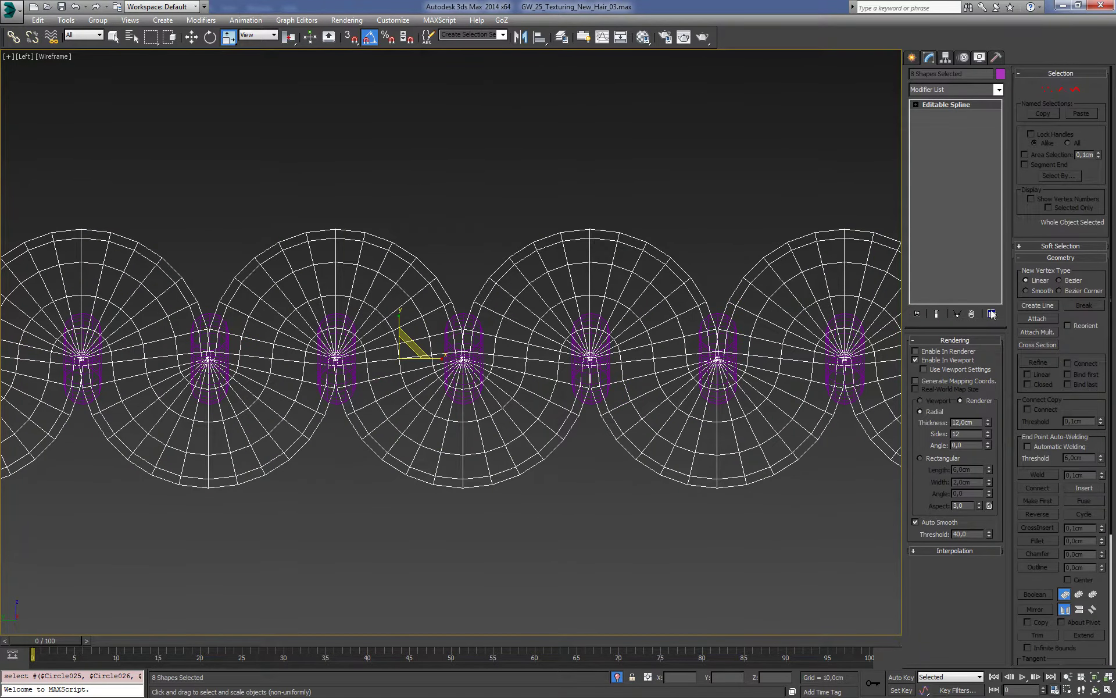
Step: Squash the eight rings vertically at Spline level, then clear the sub-selection
{"action": "left_click", "coordinate": [1073, 89]}
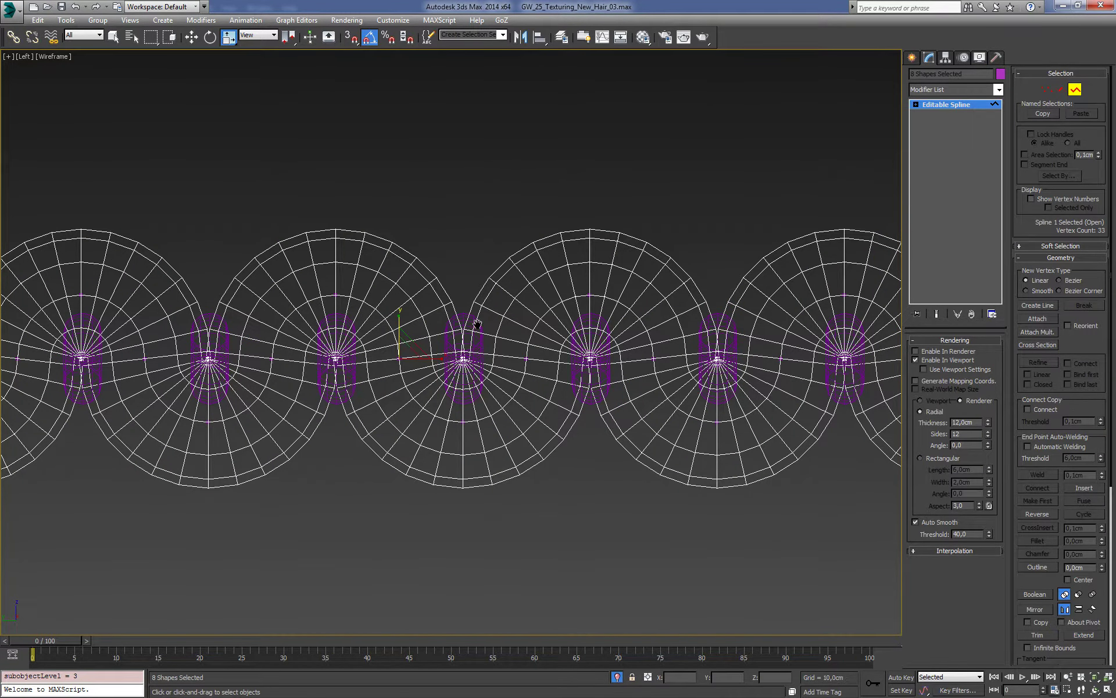
{"action": "scroll", "coordinate": [477, 323], "scroll_direction": "up", "scroll_amount": 2}
{"action": "mouse_move", "coordinate": [449, 304]}
{"action": "left_mouse_down"}
{"action": "mouse_move", "coordinate": [448, 335]}
{"action": "mouse_move", "coordinate": [523, 362]}
{"action": "left_mouse_up"}
{"action": "left_click", "coordinate": [463, 205]}
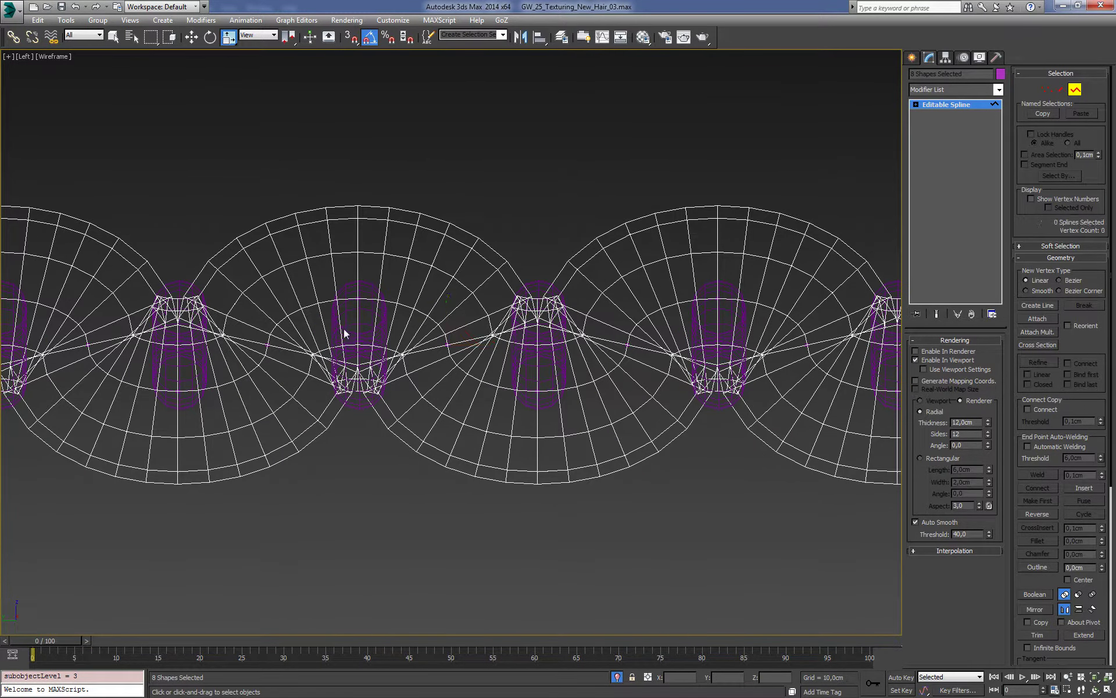
{"action": "mouse_move", "coordinate": [358, 316]}
{"action": "middle_mouse_down", "text": "alt"}
{"action": "mouse_move", "coordinate": [395, 314]}
{"action": "mouse_move", "coordinate": [410, 275]}
{"action": "middle_mouse_up", "text": "alt"}
{"action": "scroll", "coordinate": [395, 314], "scroll_direction": "down", "scroll_amount": 5}
{"action": "key", "text": "F3"}
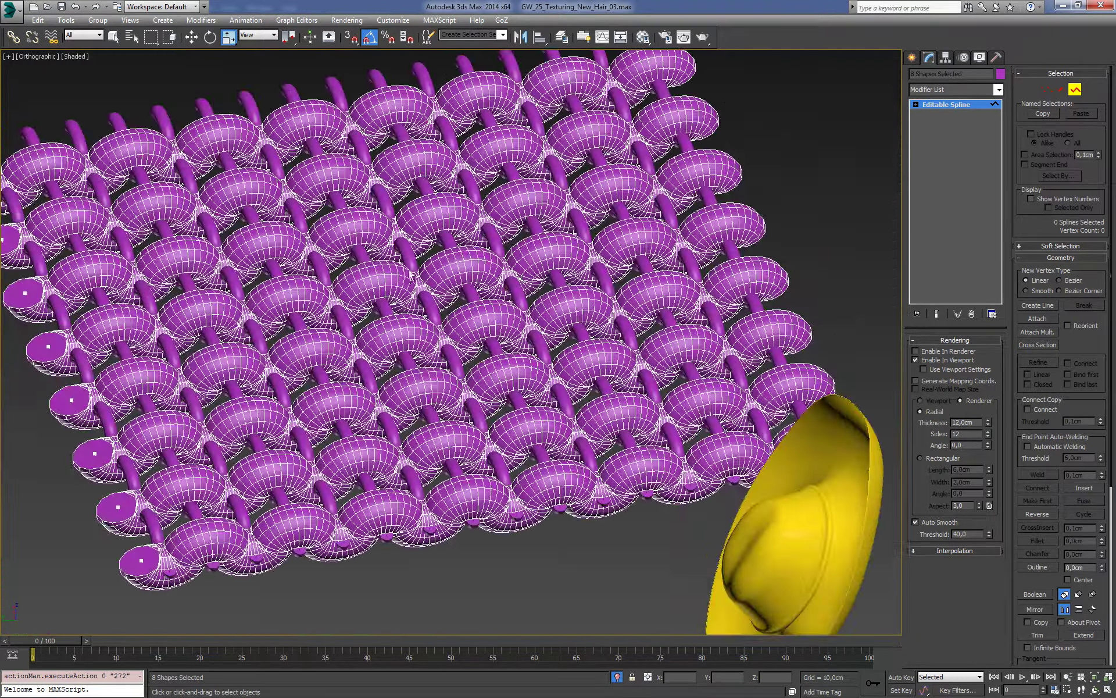
Step: Set the Circle018 cord's rendering thickness to 4,0cm
{"action": "left_click", "coordinate": [944, 105]}
{"action": "left_click", "coordinate": [251, 103]}
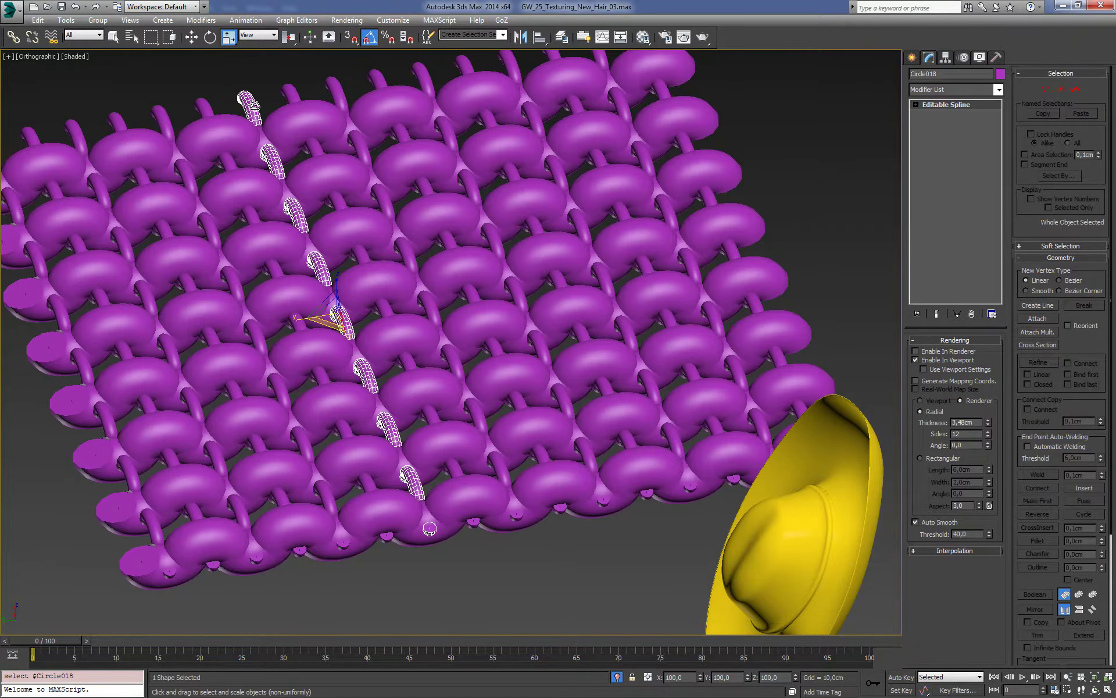
{"action": "double_click", "coordinate": [971, 423]}
{"action": "type", "text": "4"}
{"action": "key", "text": "Return"}
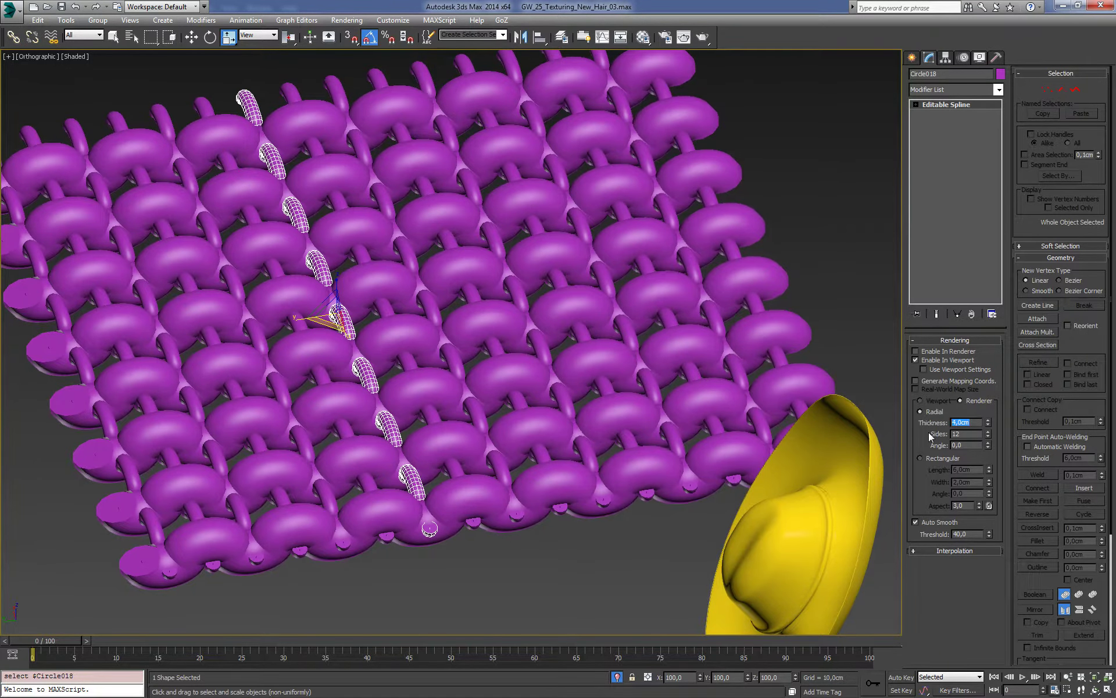
{"action": "left_click", "coordinate": [549, 569]}
Step: Set the Circle002 cord's rendering thickness to 4,0cm
{"action": "scroll", "coordinate": [454, 523], "scroll_direction": "up", "scroll_amount": 5}
{"action": "key", "text": "F3"}
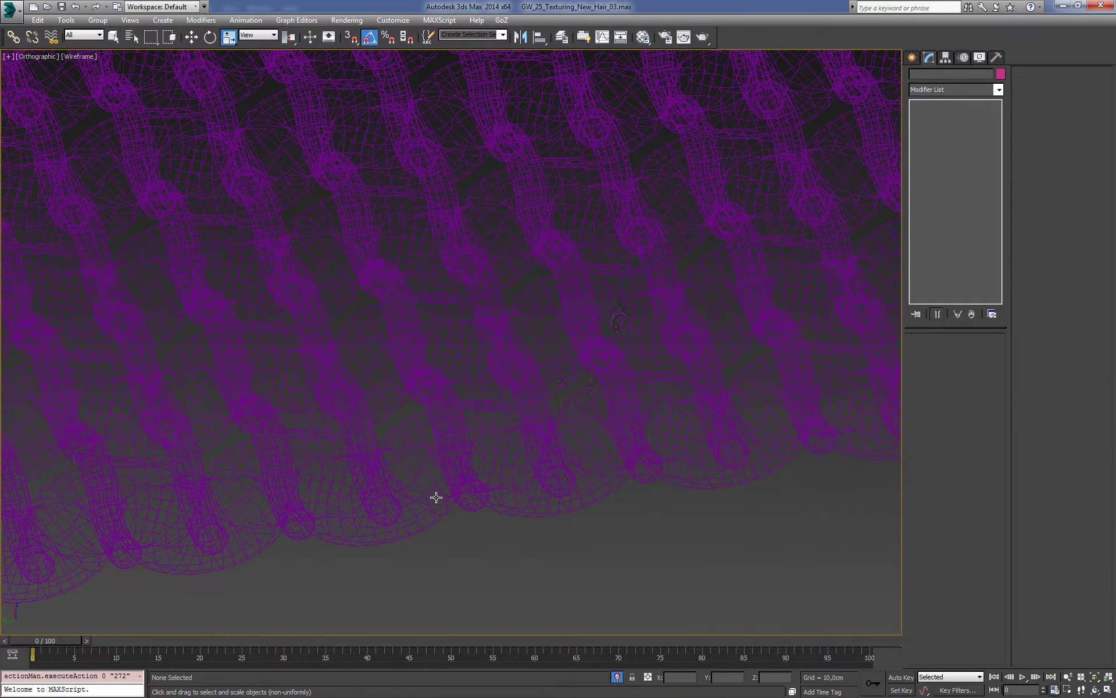
{"action": "left_click_drag", "start_coordinate": [426, 528], "coordinate": [428, 532]}
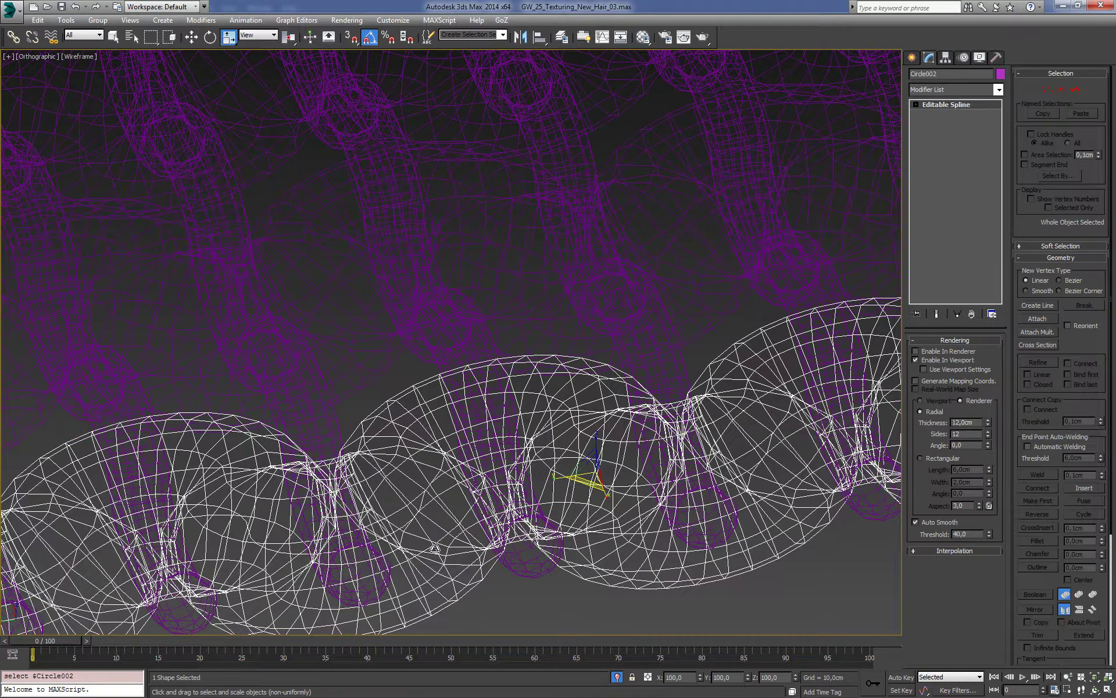
{"action": "key", "text": "F3"}
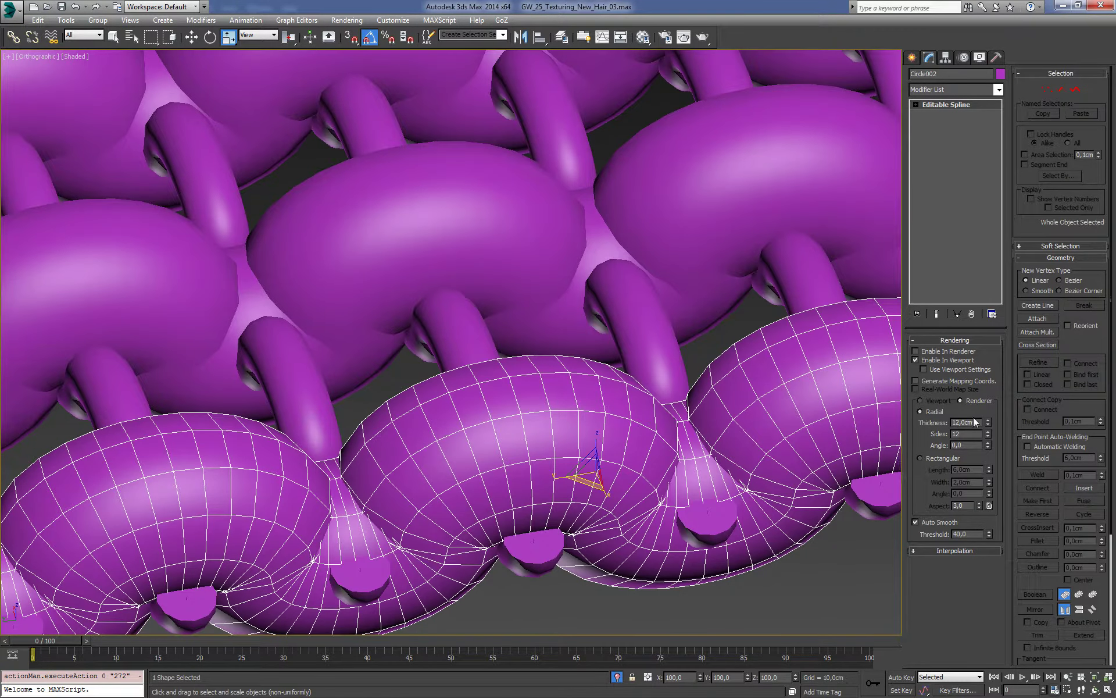
{"action": "key", "text": "F3"}
{"action": "left_click", "coordinate": [465, 351]}
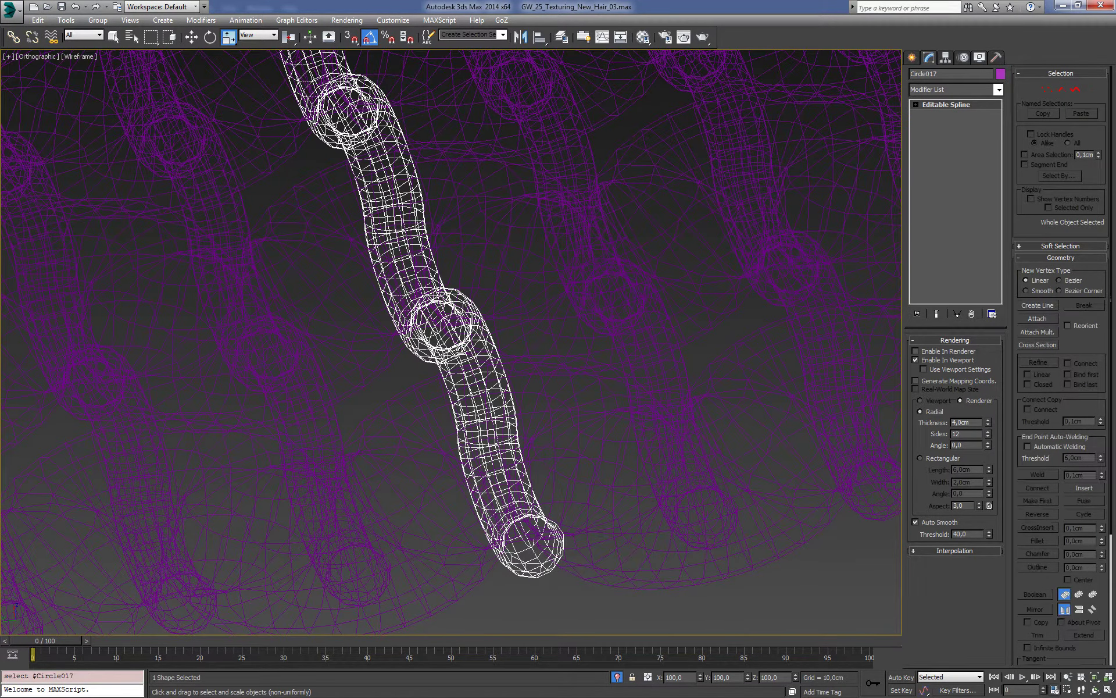
{"action": "left_click_drag", "start_coordinate": [429, 511], "coordinate": [430, 513]}
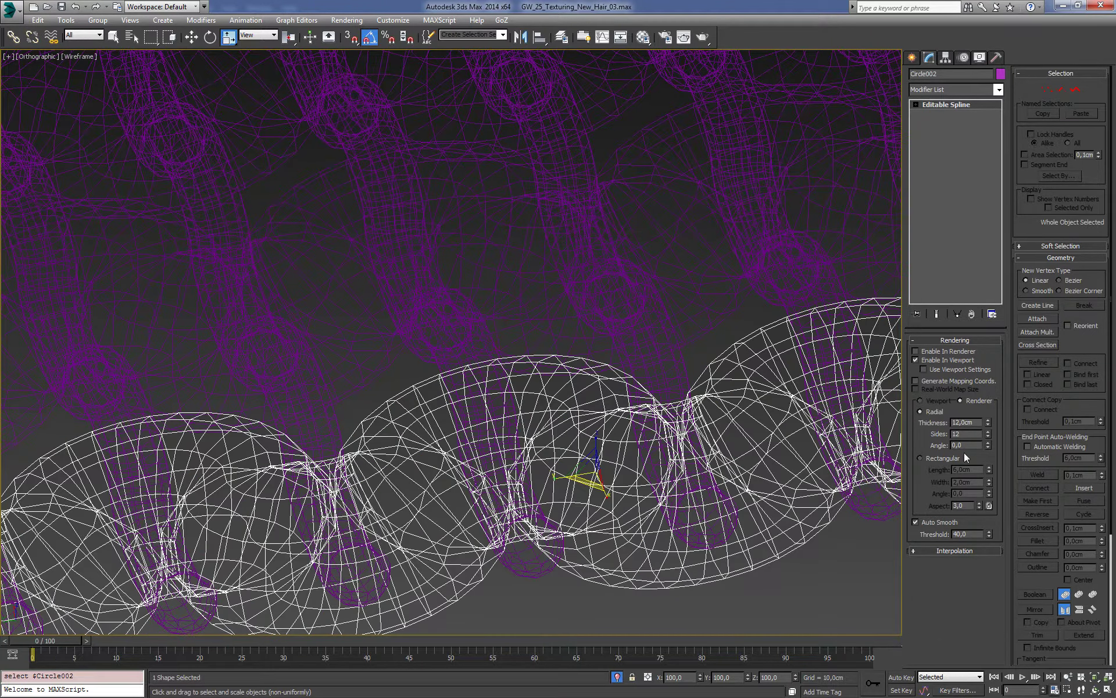
{"action": "double_click", "coordinate": [951, 423]}
{"action": "type", "text": "4"}
{"action": "key", "text": "Return"}
{"action": "key", "text": "ctrl+d"}
{"action": "key", "text": "F3"}
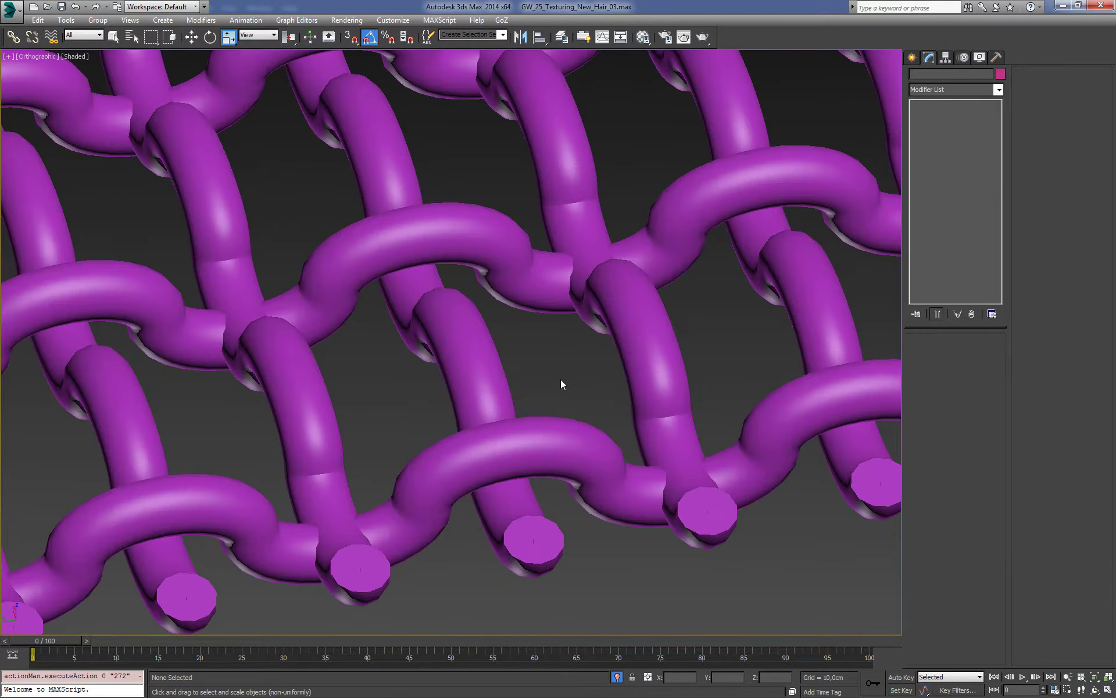
Step: Frame the whole mesh and hat from Top view, then orbit to a tilted view
{"action": "key", "text": "t"}
{"action": "key", "text": "z"}
{"action": "scroll", "coordinate": [562, 376], "scroll_direction": "up", "scroll_amount": 5}
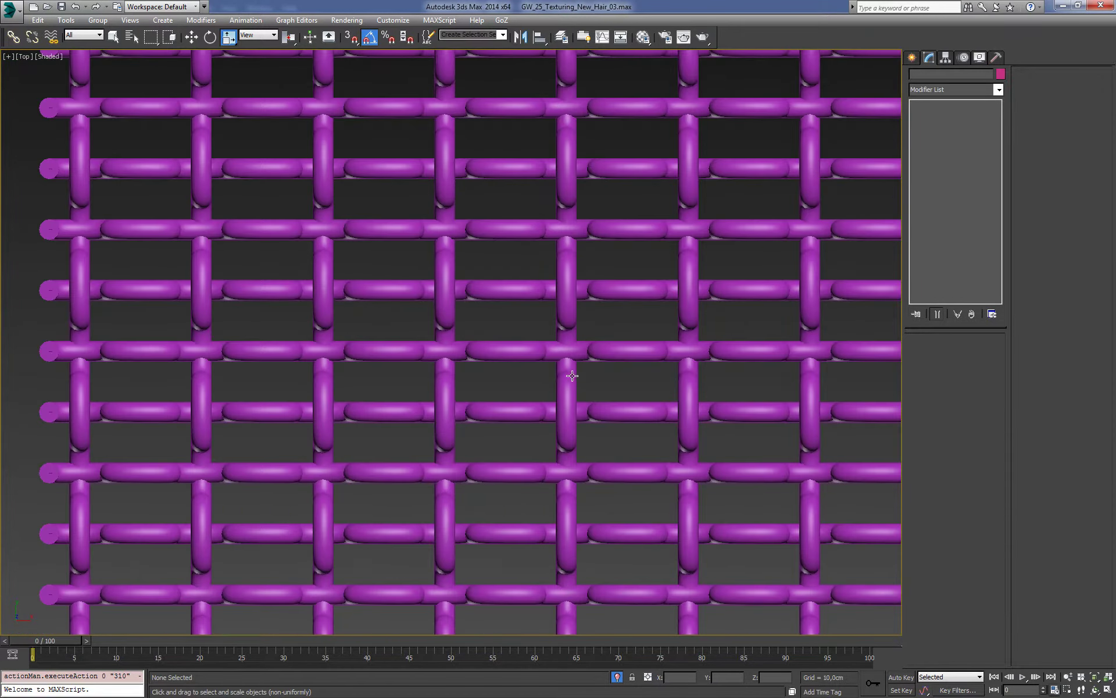
{"action": "left_click", "coordinate": [595, 352]}
{"action": "mouse_move", "coordinate": [601, 376]}
{"action": "middle_mouse_down", "text": "alt"}
{"action": "mouse_move", "coordinate": [571, 320]}
{"action": "mouse_move", "coordinate": [542, 299]}
{"action": "mouse_move", "coordinate": [507, 297]}
{"action": "mouse_move", "coordinate": [464, 344]}
{"action": "mouse_move", "coordinate": [483, 327]}
{"action": "mouse_move", "coordinate": [466, 372]}
{"action": "mouse_move", "coordinate": [459, 345]}
{"action": "mouse_move", "coordinate": [466, 339]}
{"action": "mouse_move", "coordinate": [459, 412]}
{"action": "mouse_move", "coordinate": [494, 381]}
{"action": "middle_mouse_up", "text": "alt"}
{"action": "scroll", "coordinate": [494, 381], "scroll_direction": "down", "scroll_amount": 5}
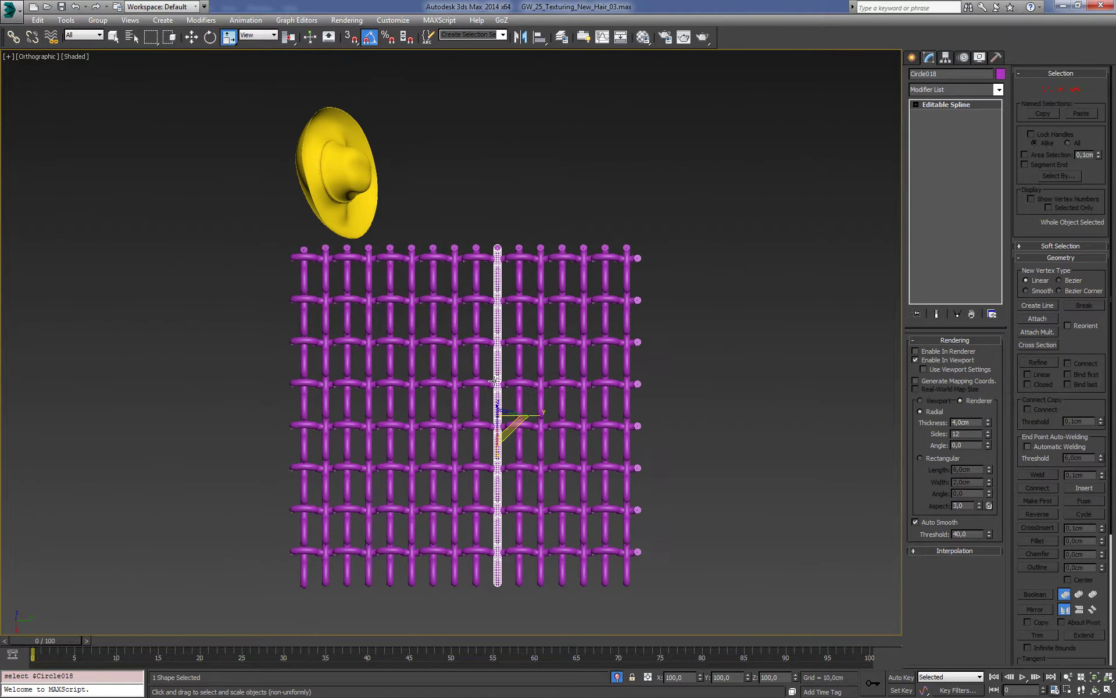
Step: In the Top wireframe view, select all 16 horizontal cords
{"action": "mouse_move", "coordinate": [688, 400]}
{"action": "middle_mouse_down", "text": "alt"}
{"action": "mouse_move", "coordinate": [614, 328]}
{"action": "mouse_move", "coordinate": [607, 358]}
{"action": "middle_mouse_up", "text": "alt"}
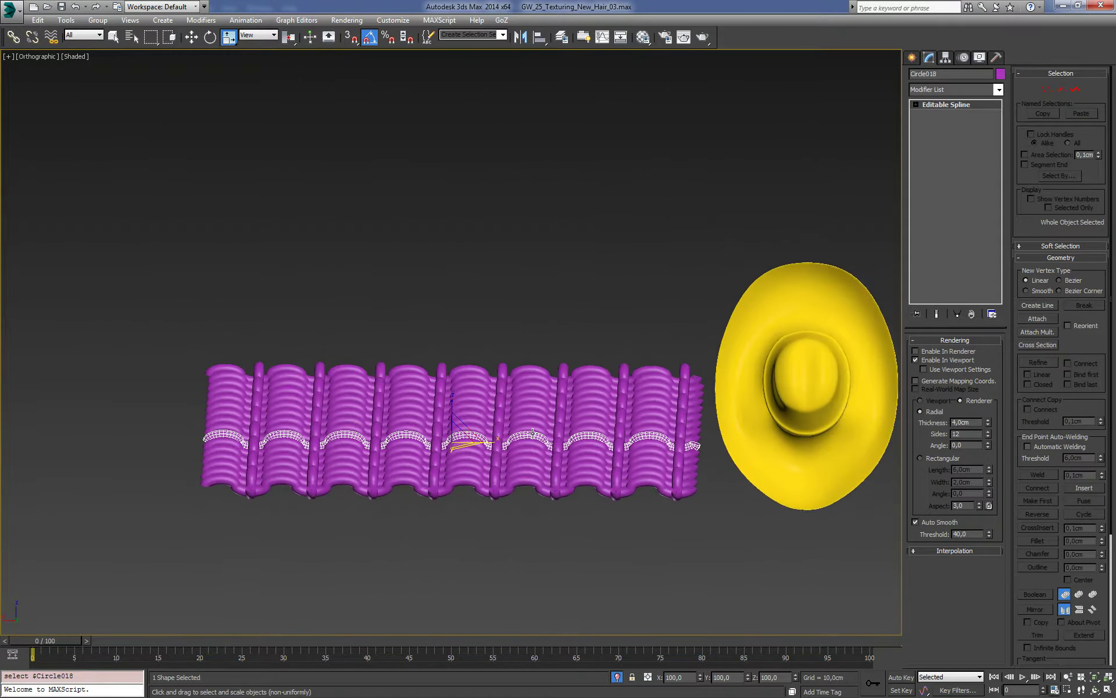
{"action": "scroll", "coordinate": [603, 367], "scroll_direction": "up", "scroll_amount": 3}
{"action": "key", "text": "t"}
{"action": "key", "text": "F3"}
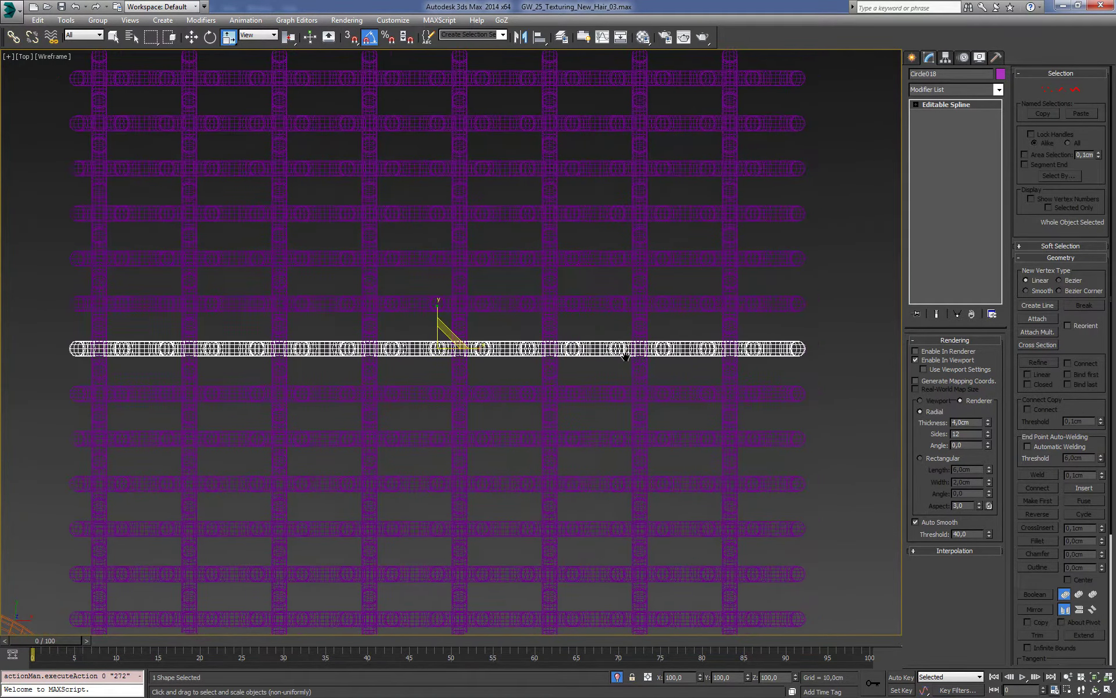
{"action": "scroll", "coordinate": [730, 175], "scroll_direction": "down", "scroll_amount": 3}
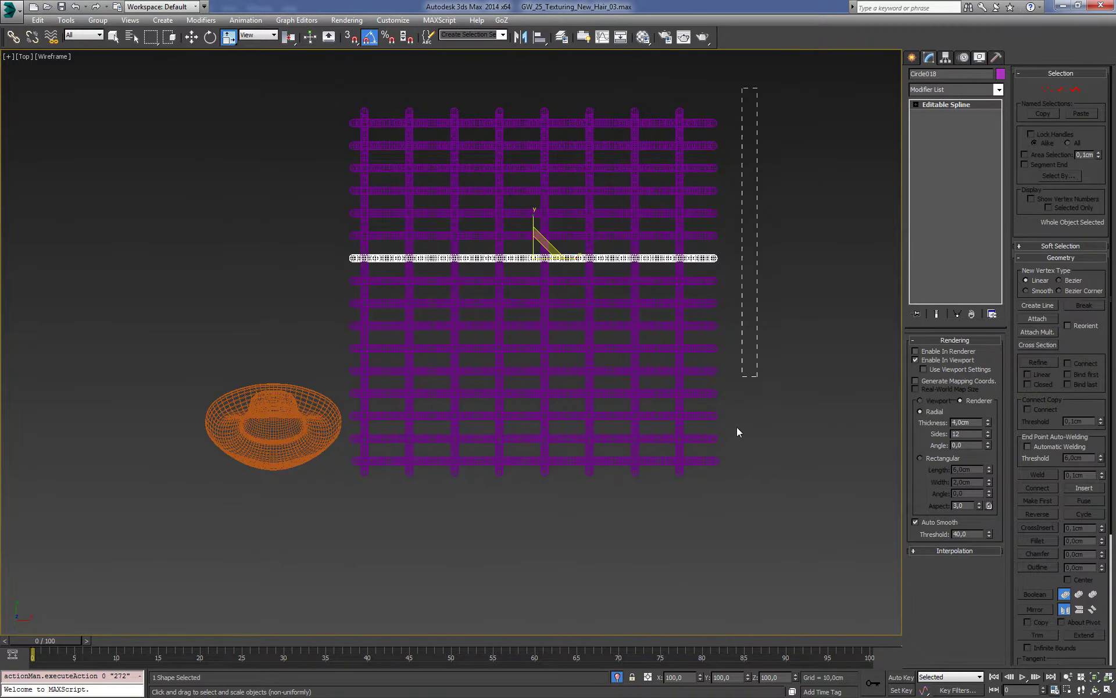
{"action": "left_click_drag", "start_coordinate": [709, 511], "coordinate": [709, 509]}
{"action": "scroll", "coordinate": [737, 338], "scroll_direction": "up", "scroll_amount": 3}
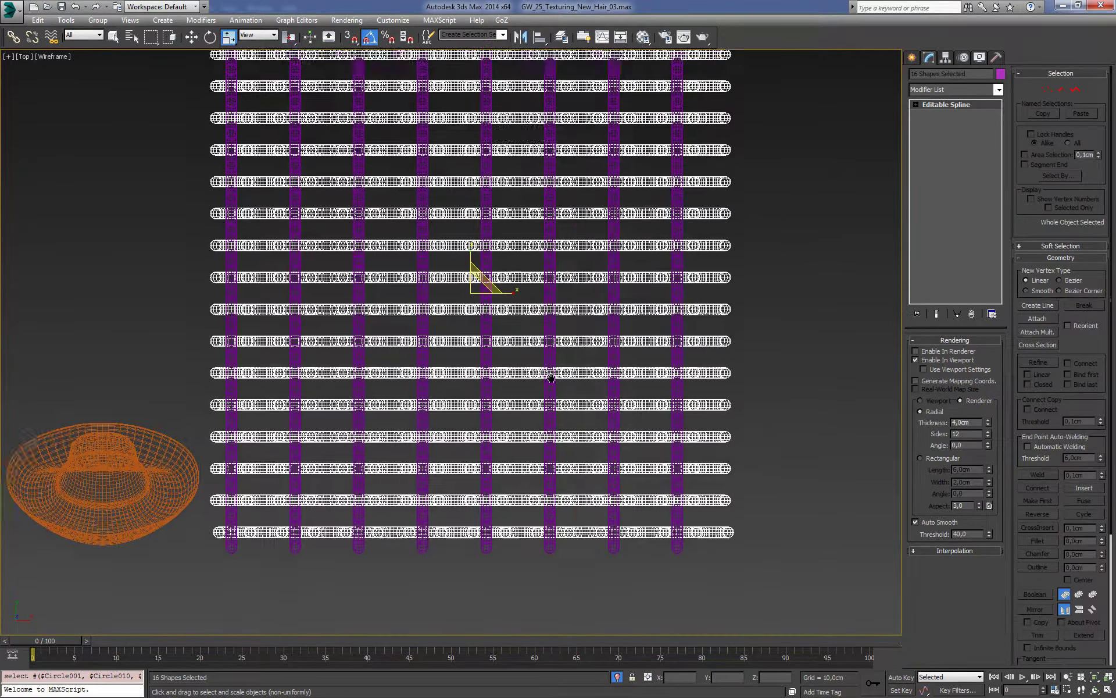
{"action": "scroll", "coordinate": [577, 382], "scroll_direction": "up", "scroll_amount": 2}
{"action": "scroll", "coordinate": [553, 361], "scroll_direction": "up", "scroll_amount": 2}
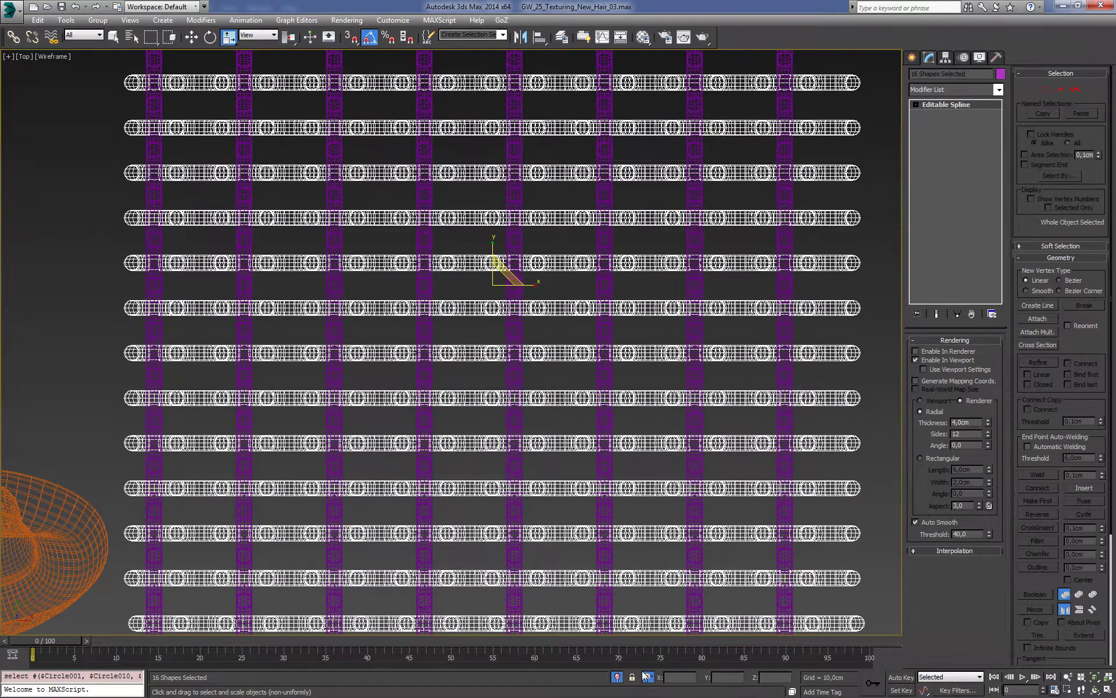
{"action": "left_click", "coordinate": [647, 677]}
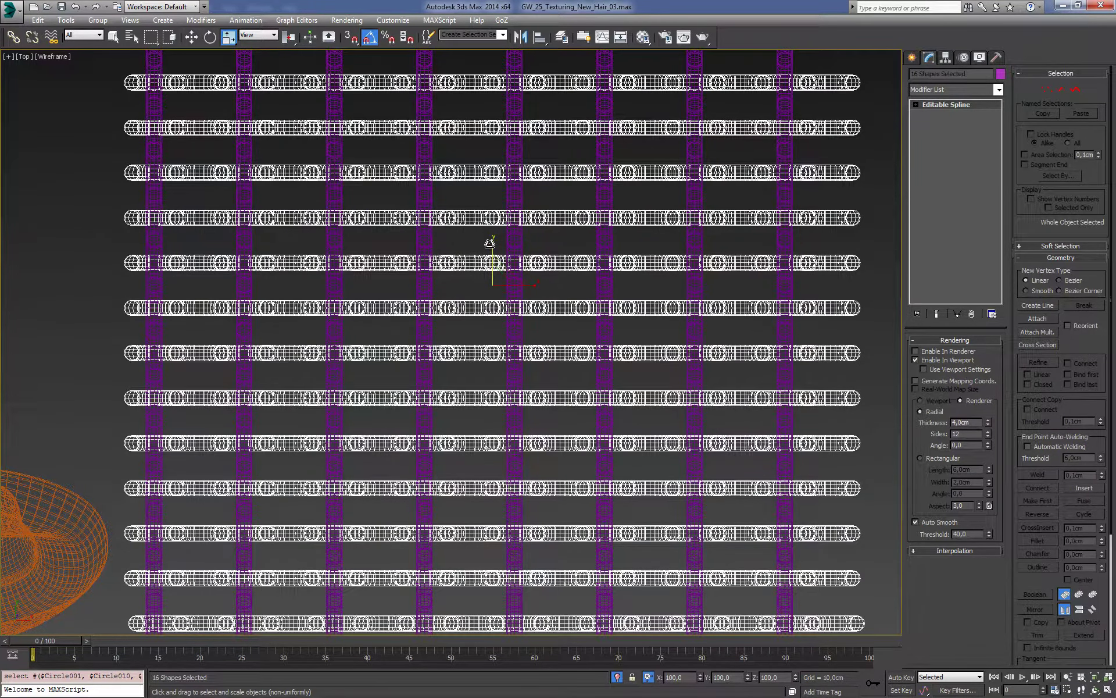
{"action": "left_click_drag", "start_coordinate": [492, 248], "coordinate": [442, 196]}
{"action": "key", "text": "ctrl+z"}
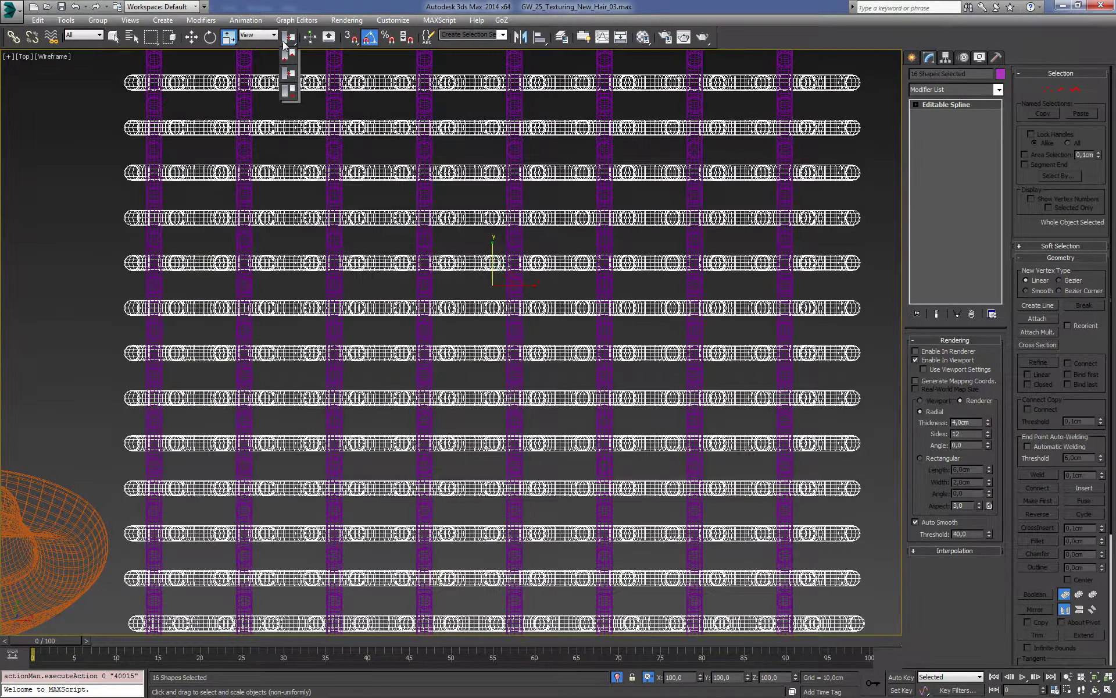
Step: With Use Pivot Point Center, stretch the horizontal cords about 293% along Y
{"action": "left_click_drag", "start_coordinate": [288, 36], "coordinate": [289, 56]}
{"action": "middle_click_drag", "start_coordinate": [531, 279], "coordinate": [555, 288]}
{"action": "key", "text": "z"}
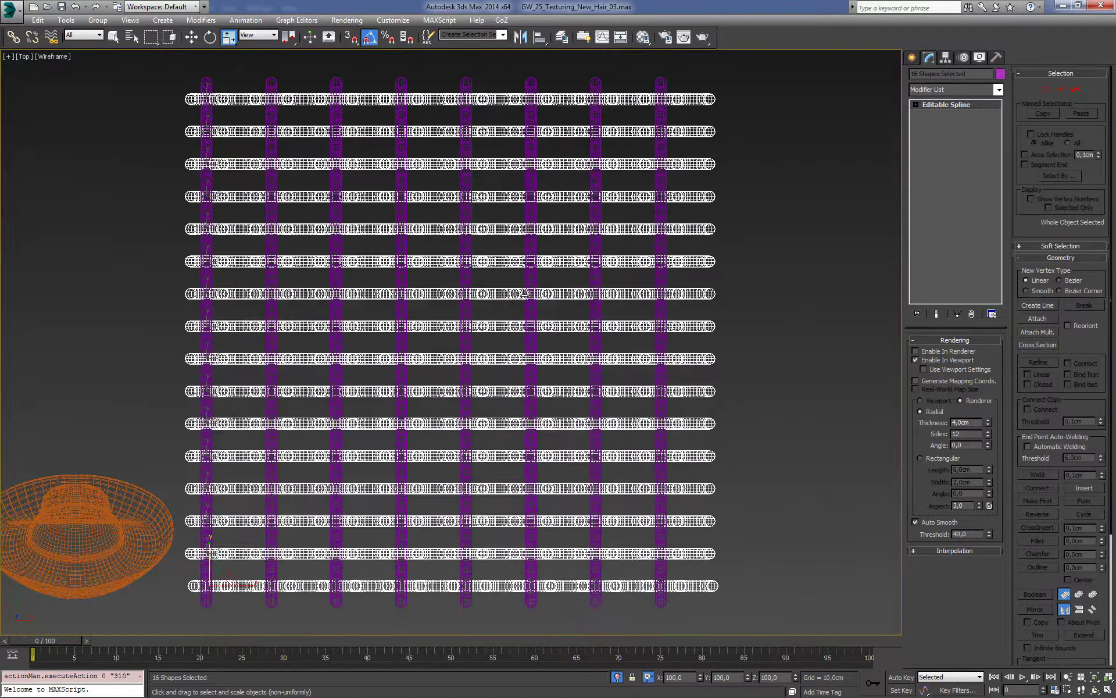
{"action": "middle_click_drag", "start_coordinate": [478, 340], "coordinate": [581, 233]}
{"action": "scroll", "coordinate": [486, 355], "scroll_direction": "up", "scroll_amount": 3}
{"action": "scroll", "coordinate": [489, 361], "scroll_direction": "up", "scroll_amount": 3}
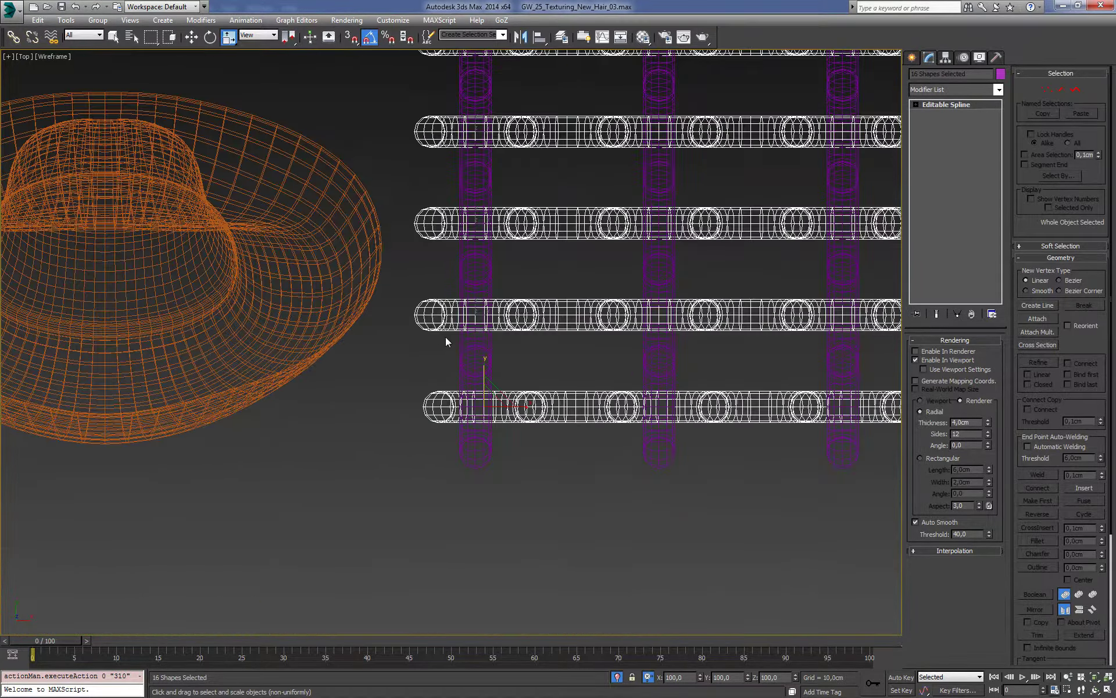
{"action": "scroll", "coordinate": [494, 371], "scroll_direction": "up", "scroll_amount": 3}
{"action": "key", "text": "F3"}
{"action": "scroll", "coordinate": [488, 378], "scroll_direction": "up", "scroll_amount": 3}
{"action": "key", "text": "F3"}
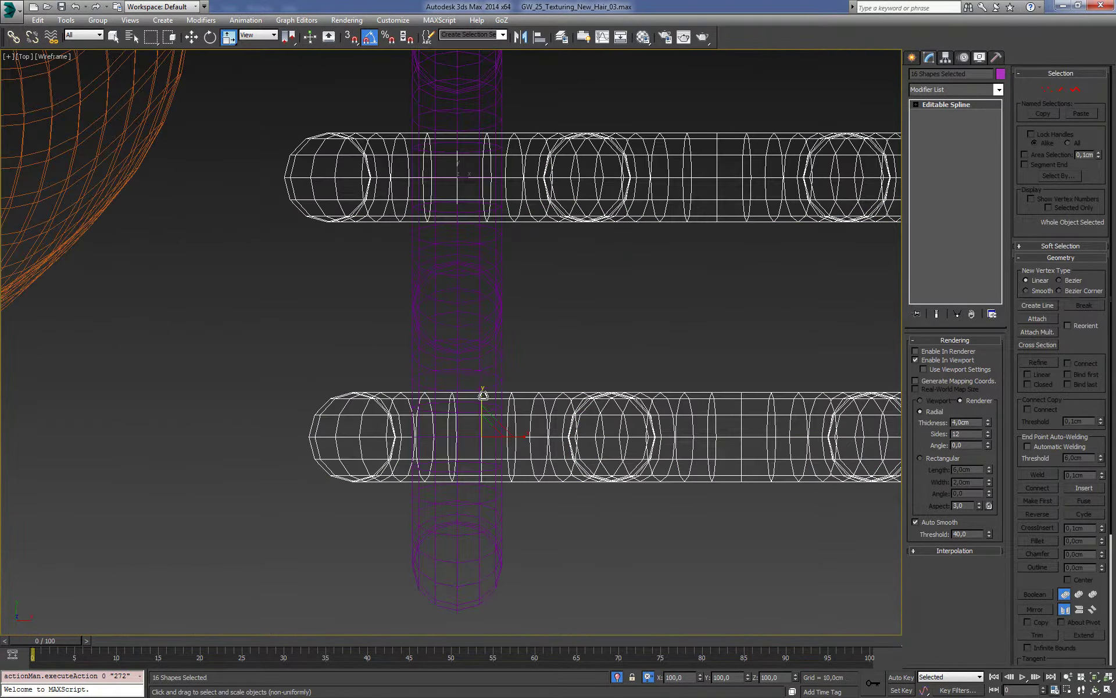
{"action": "left_click_drag", "start_coordinate": [483, 394], "coordinate": [491, 311]}
Step: Bring the whole shaded grid back into view and deselect the cords
{"action": "key", "text": "F3"}
{"action": "key", "text": "F3"}
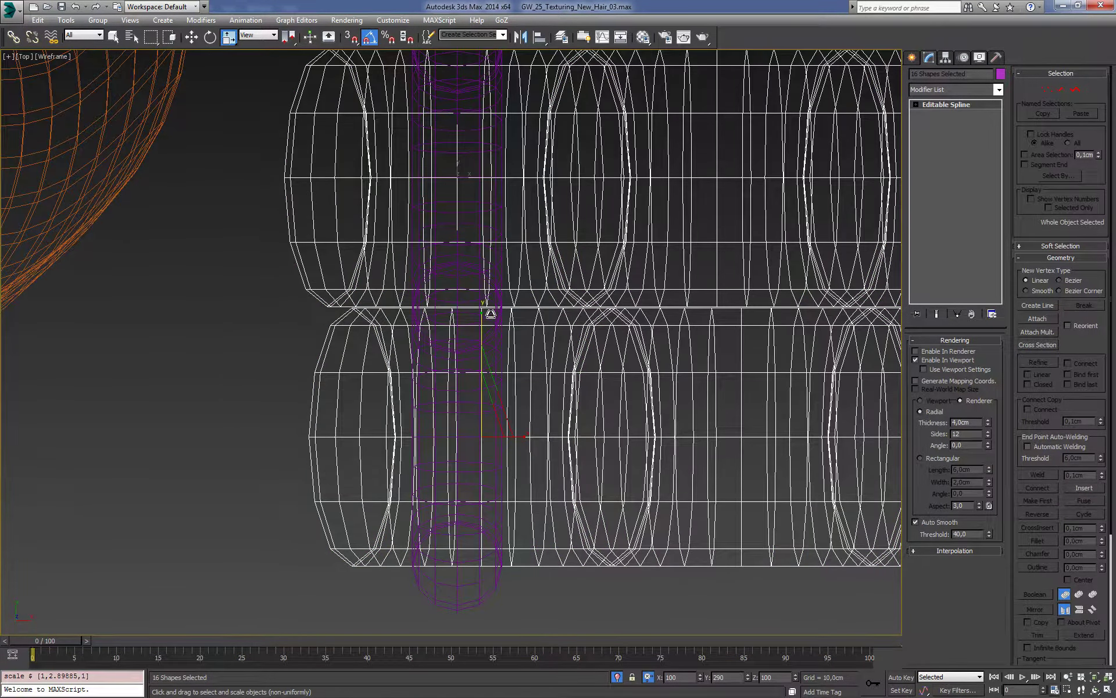
{"action": "scroll", "coordinate": [455, 343], "scroll_direction": "down", "scroll_amount": 10}
{"action": "middle_click_drag", "start_coordinate": [455, 342], "coordinate": [188, 365]}
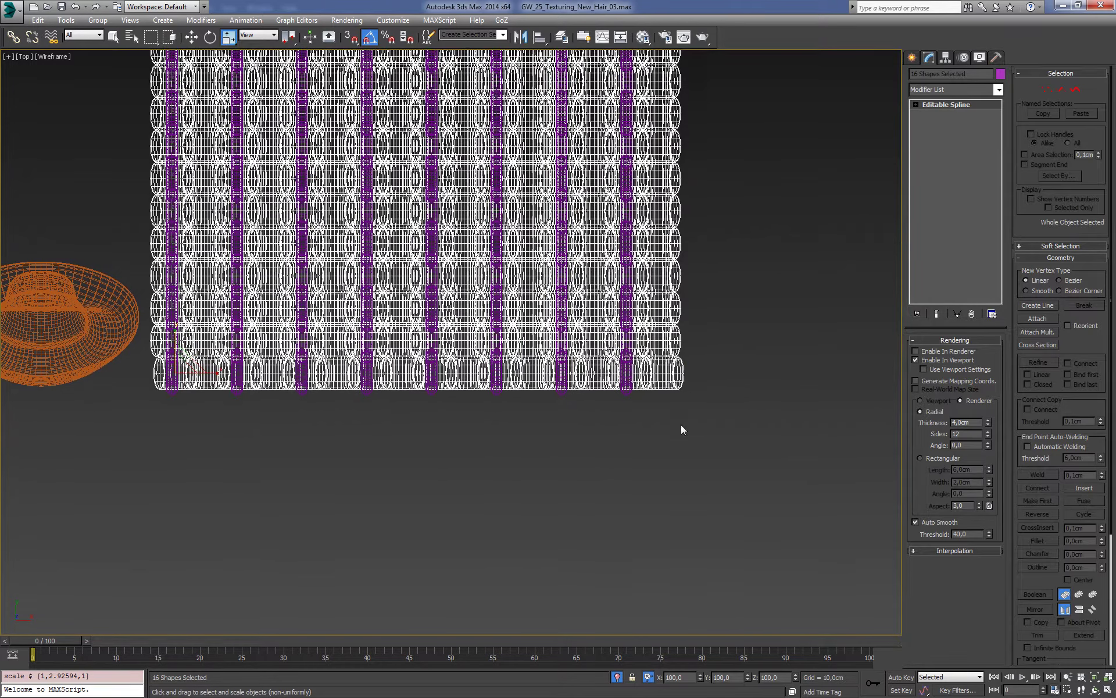
{"action": "left_click_drag", "start_coordinate": [733, 471], "coordinate": [216, 432]}
{"action": "left_click_drag", "start_coordinate": [138, 392], "coordinate": [139, 393]}
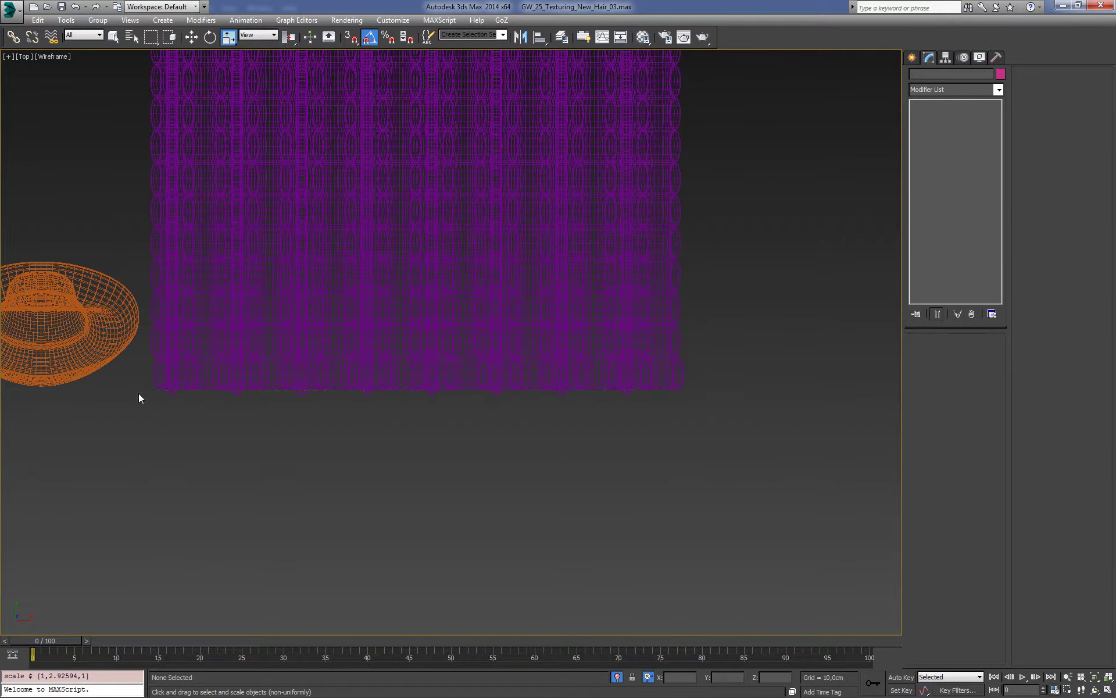
Step: Box-select the vertical cords, dropping the horizontal one to keep eight
{"action": "left_click_drag", "start_coordinate": [143, 272], "coordinate": [144, 272]}
{"action": "middle_click_drag", "start_coordinate": [205, 257], "coordinate": [232, 297]}
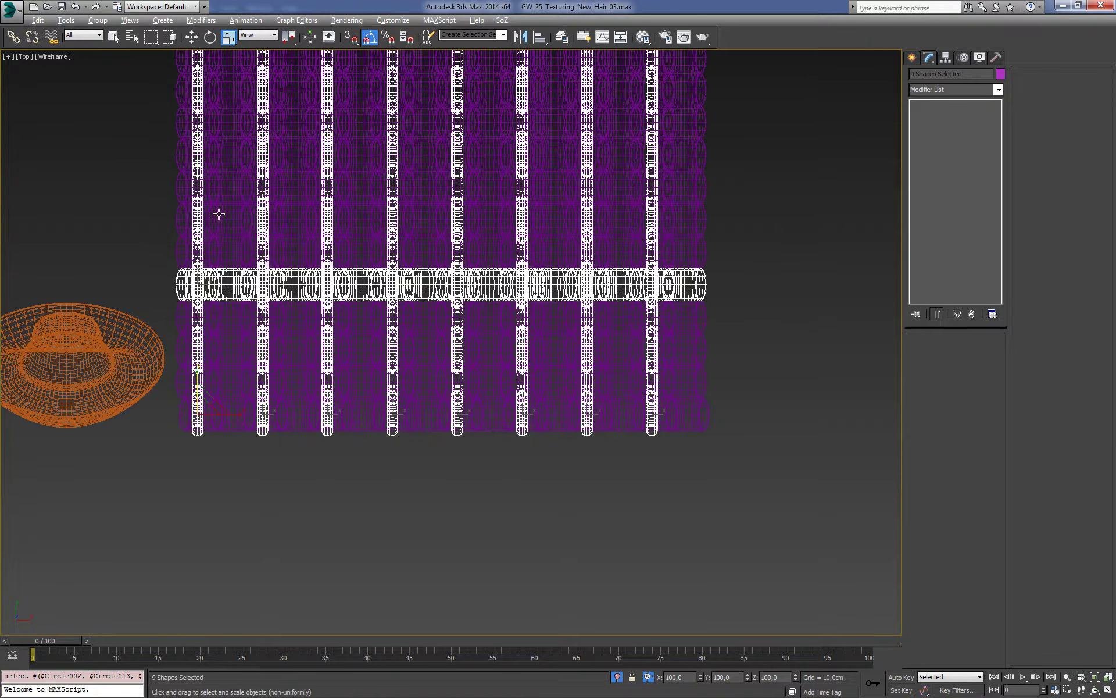
{"action": "left_click", "coordinate": [229, 285], "text": "alt"}
{"action": "key", "text": "F3"}
{"action": "middle_click_drag", "start_coordinate": [283, 309], "coordinate": [413, 336]}
{"action": "key", "text": "r"}
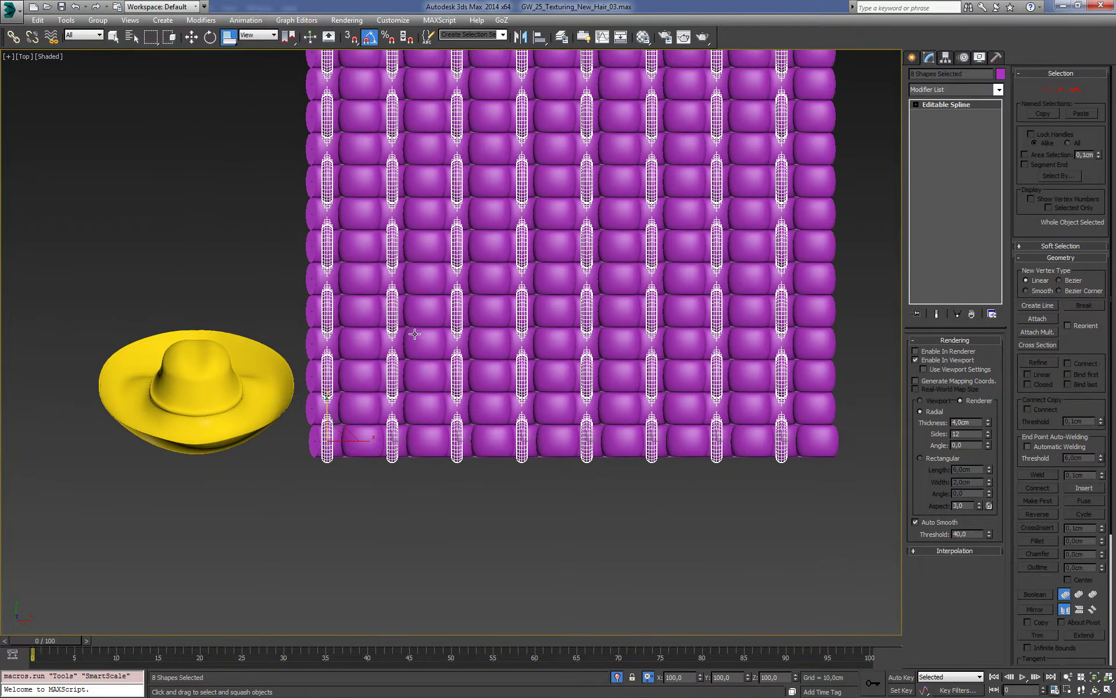
Step: Non-uniform scale the eight vertical cords about 306% along X
{"action": "scroll", "coordinate": [410, 267], "scroll_direction": "down", "scroll_amount": 2}
{"action": "middle_click_drag", "start_coordinate": [410, 268], "coordinate": [423, 266]}
{"action": "scroll", "coordinate": [425, 323], "scroll_direction": "up", "scroll_amount": 3}
{"action": "scroll", "coordinate": [426, 323], "scroll_direction": "down", "scroll_amount": 6}
{"action": "key", "text": "F3"}
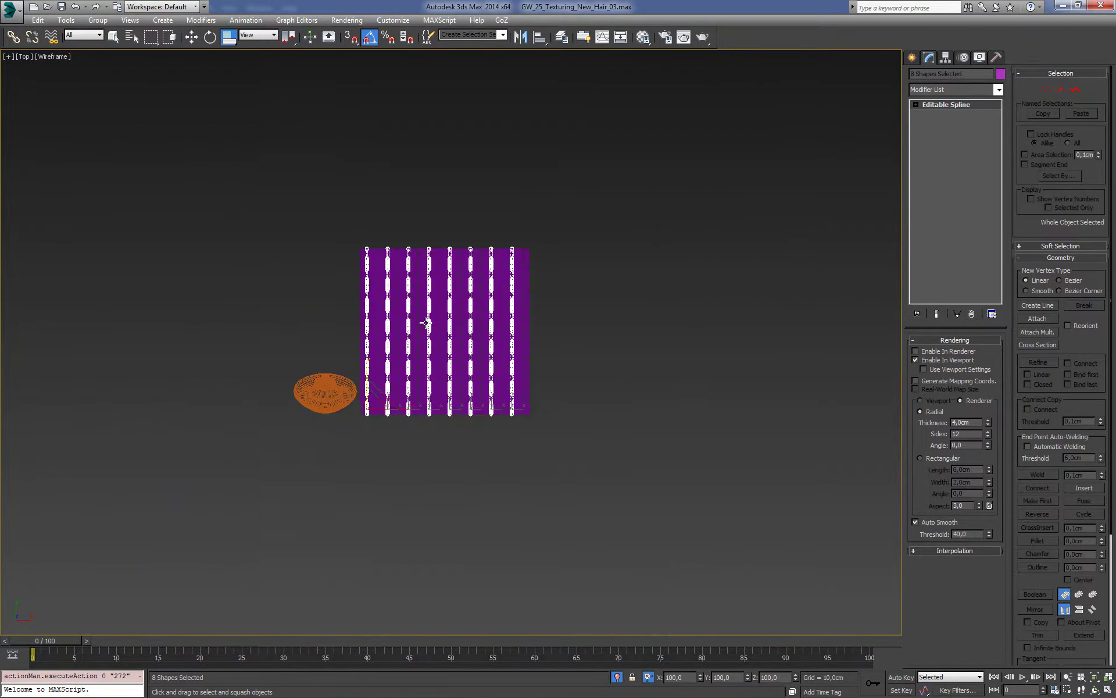
{"action": "scroll", "coordinate": [426, 323], "scroll_direction": "up", "scroll_amount": 5}
{"action": "scroll", "coordinate": [488, 337], "scroll_direction": "up", "scroll_amount": 3}
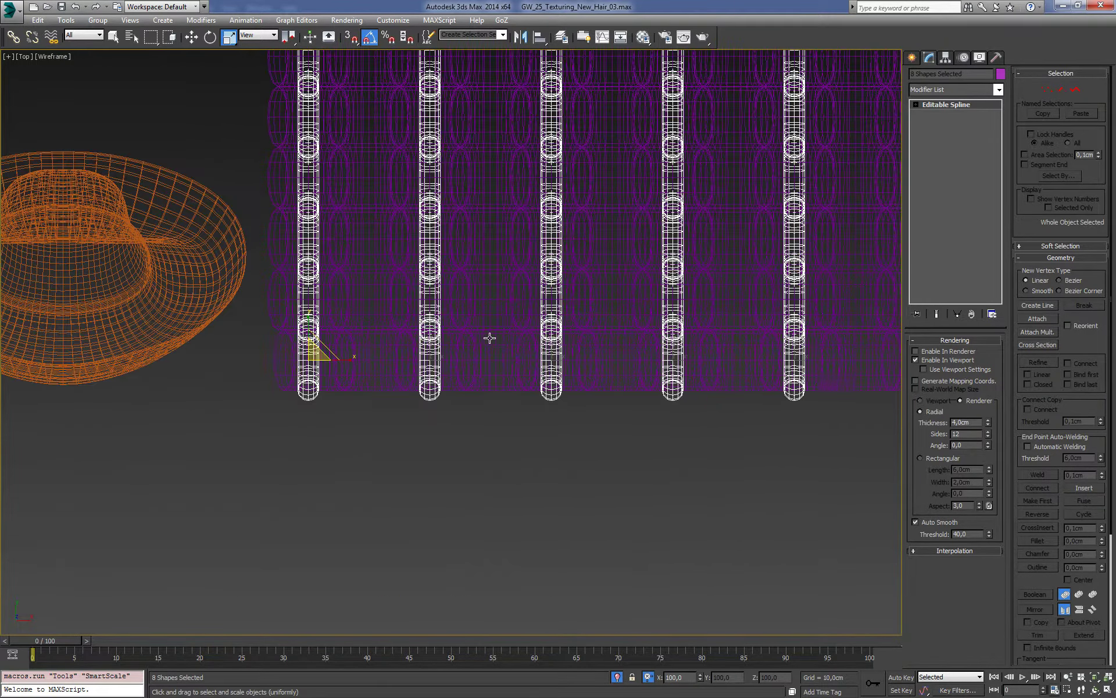
{"action": "key", "text": "F3"}
{"action": "scroll", "coordinate": [461, 403], "scroll_direction": "up", "scroll_amount": 3}
{"action": "middle_click_drag", "start_coordinate": [461, 404], "coordinate": [438, 397]}
{"action": "scroll", "coordinate": [438, 397], "scroll_direction": "up", "scroll_amount": 1}
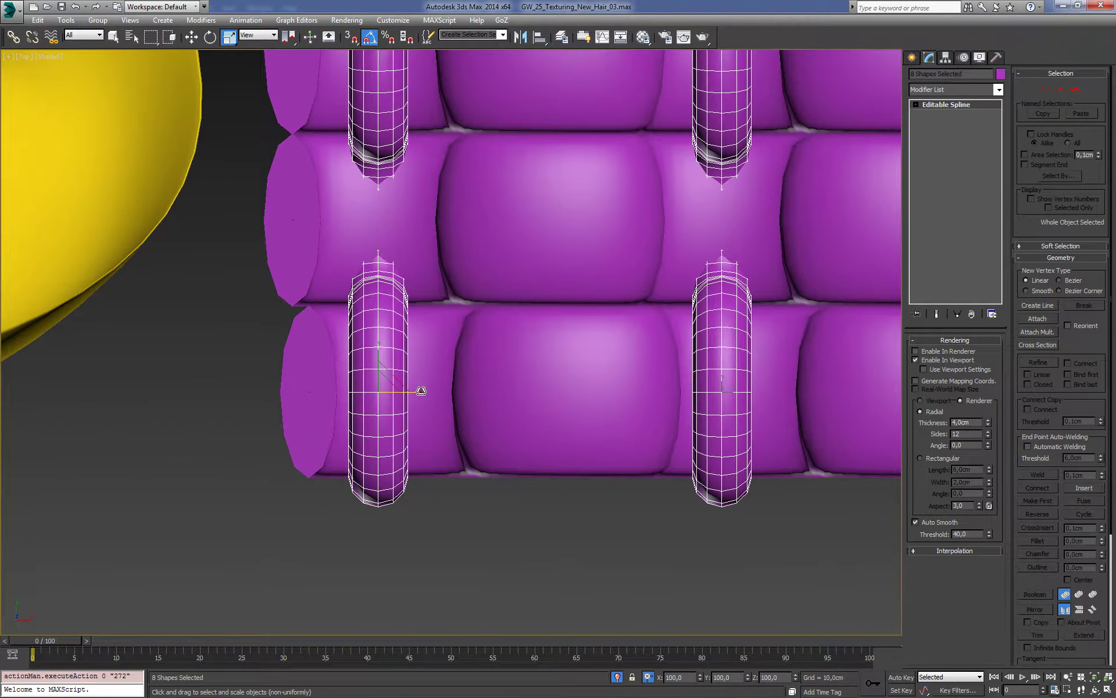
{"action": "left_click_drag", "start_coordinate": [418, 390], "coordinate": [508, 399]}
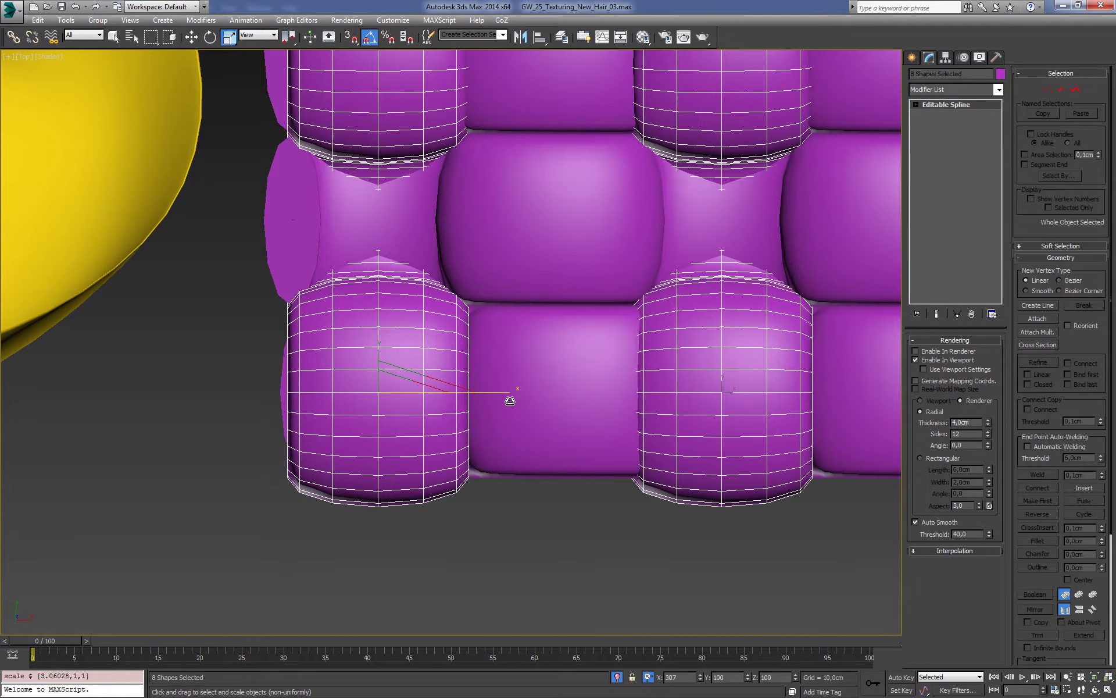
Step: In a wireframe Front view, box-select all 24 cords and shift them slightly right along X
{"action": "scroll", "coordinate": [327, 475], "scroll_direction": "down", "scroll_amount": 8}
{"action": "middle_click_drag", "start_coordinate": [327, 475], "coordinate": [728, 391], "text": "alt"}
{"action": "left_click", "coordinate": [728, 391]}
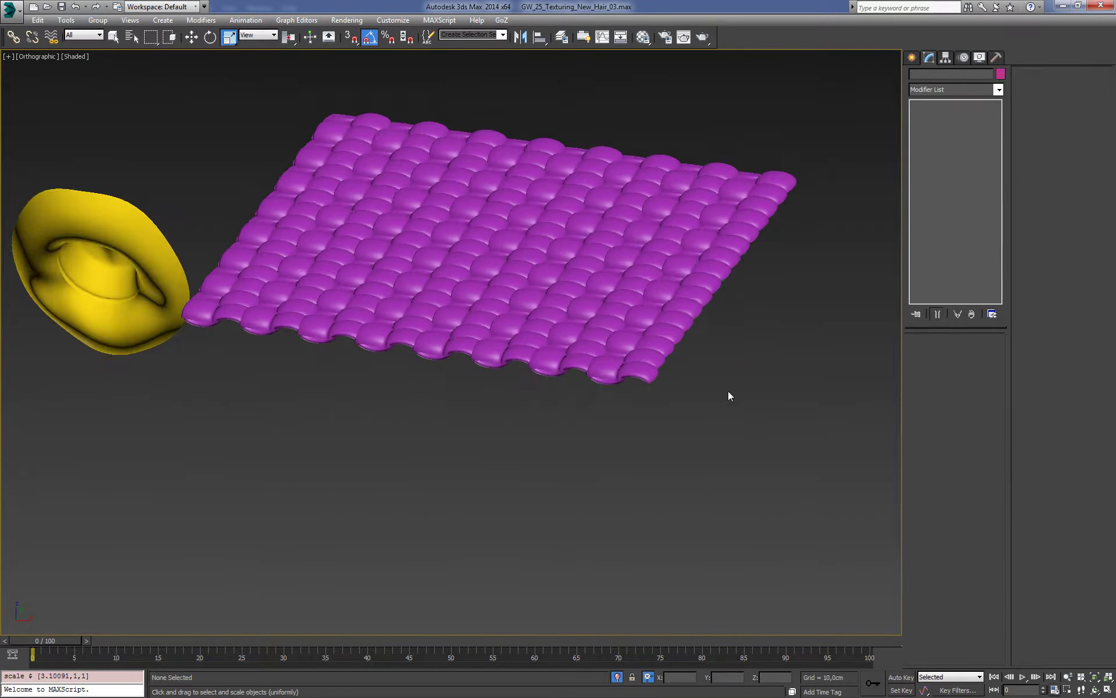
{"action": "key", "text": "t"}
{"action": "key", "text": "z"}
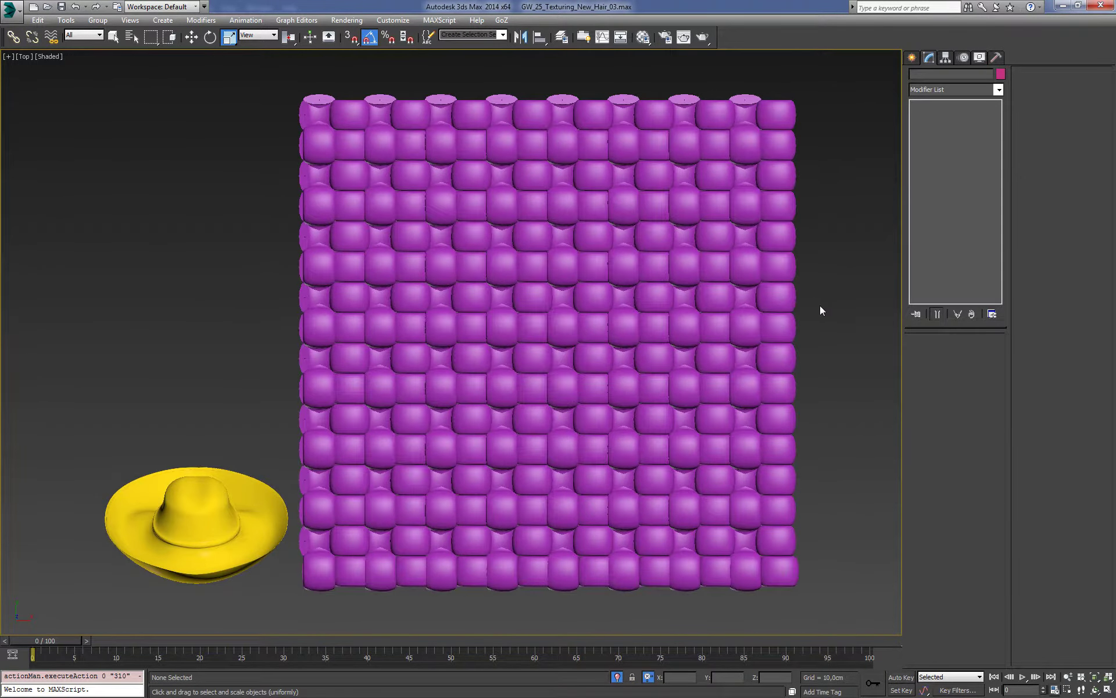
{"action": "key", "text": "f"}
{"action": "key", "text": "F3"}
{"action": "left_click_drag", "start_coordinate": [760, 302], "coordinate": [424, 455]}
{"action": "key", "text": "w"}
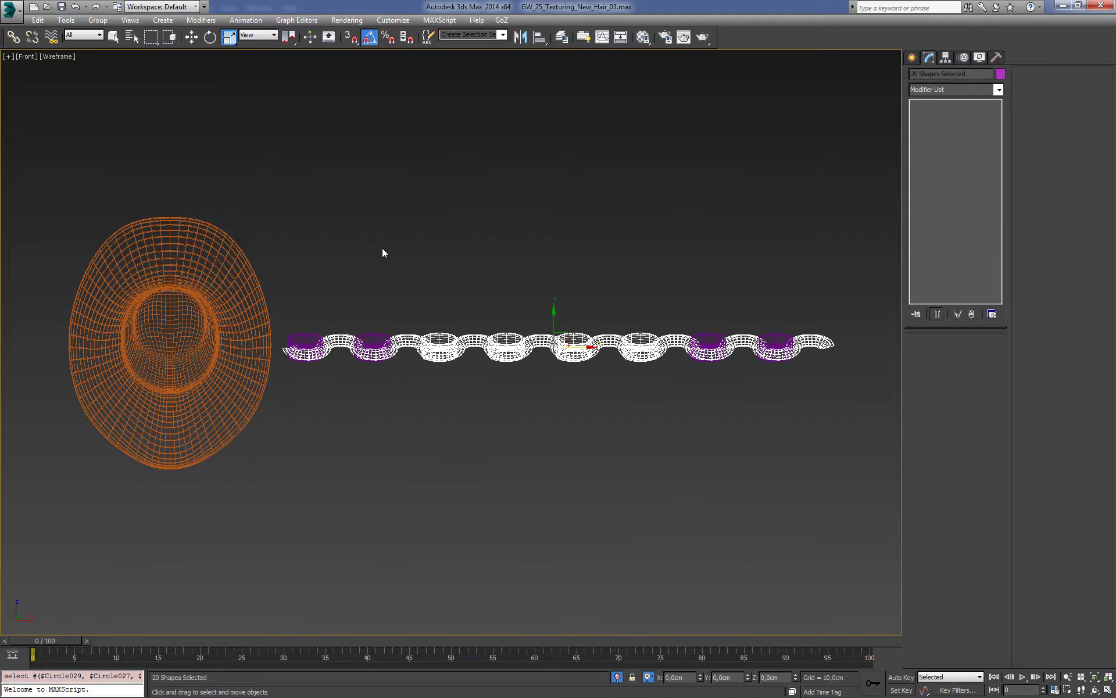
{"action": "left_click_drag", "start_coordinate": [309, 251], "coordinate": [769, 474]}
{"action": "left_click_drag", "start_coordinate": [594, 348], "coordinate": [621, 353]}
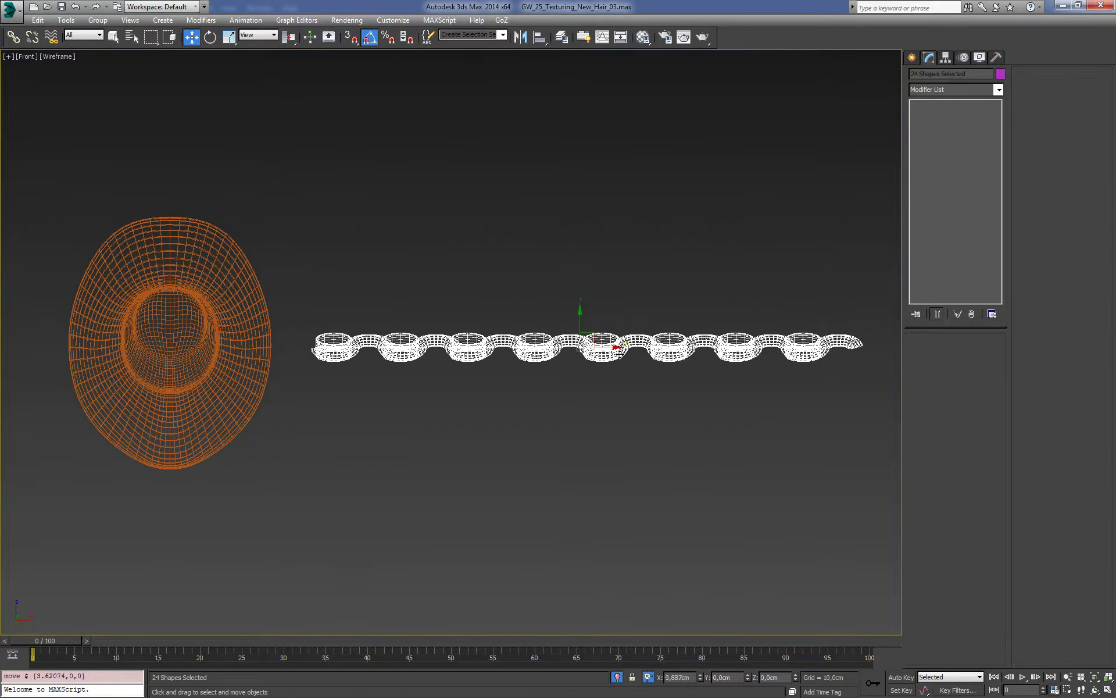
Step: In the Top view, uniformly scale all 24 cords about their common centre down to about 21%
{"action": "key", "text": "t"}
{"action": "key", "text": "z"}
{"action": "left_click", "coordinate": [816, 365]}
{"action": "key", "text": "F3"}
{"action": "key", "text": "F3"}
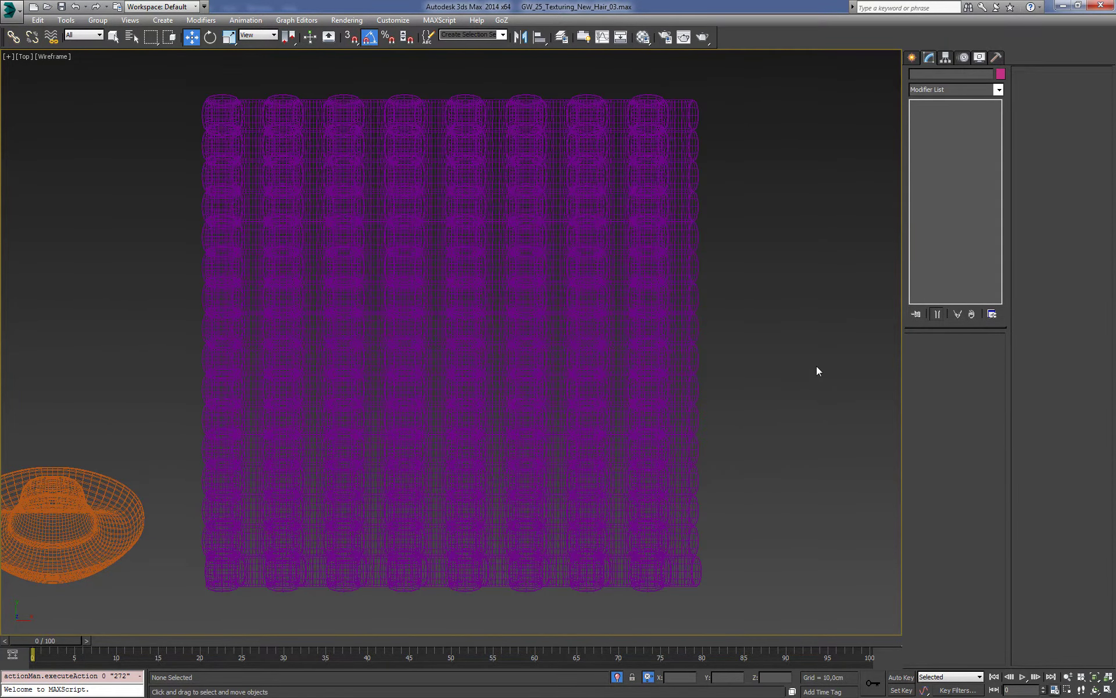
{"action": "key", "text": "shift+z"}
{"action": "key", "text": "F3"}
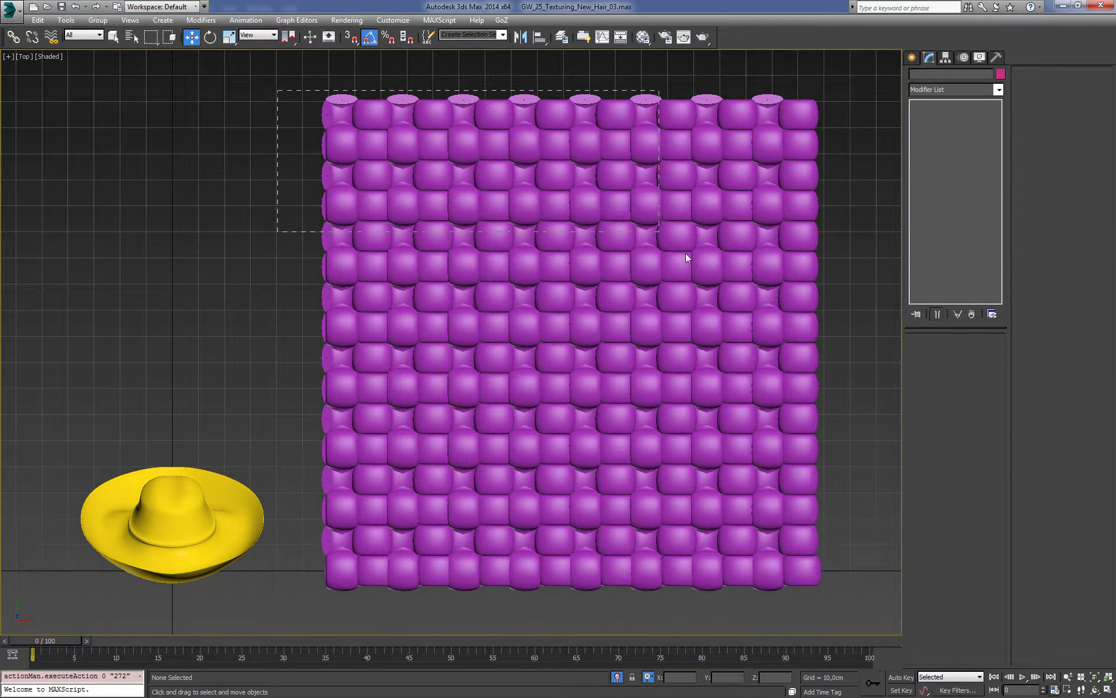
{"action": "left_click_drag", "start_coordinate": [878, 645], "coordinate": [877, 641]}
{"action": "key", "text": "r"}
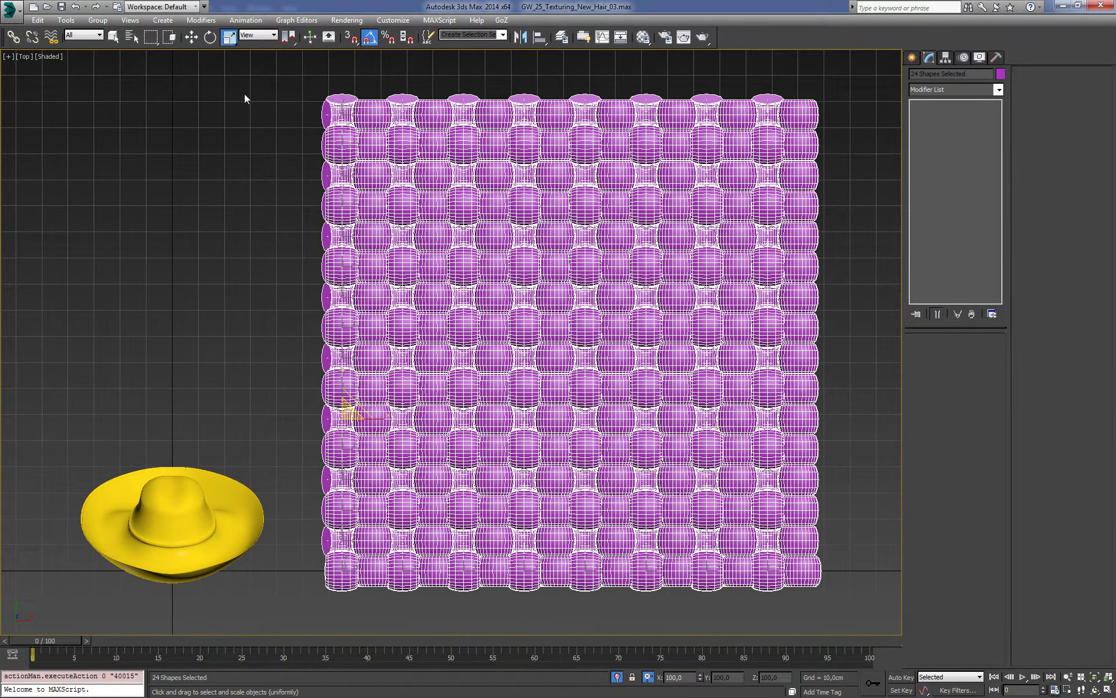
{"action": "left_click_drag", "start_coordinate": [288, 37], "coordinate": [289, 72]}
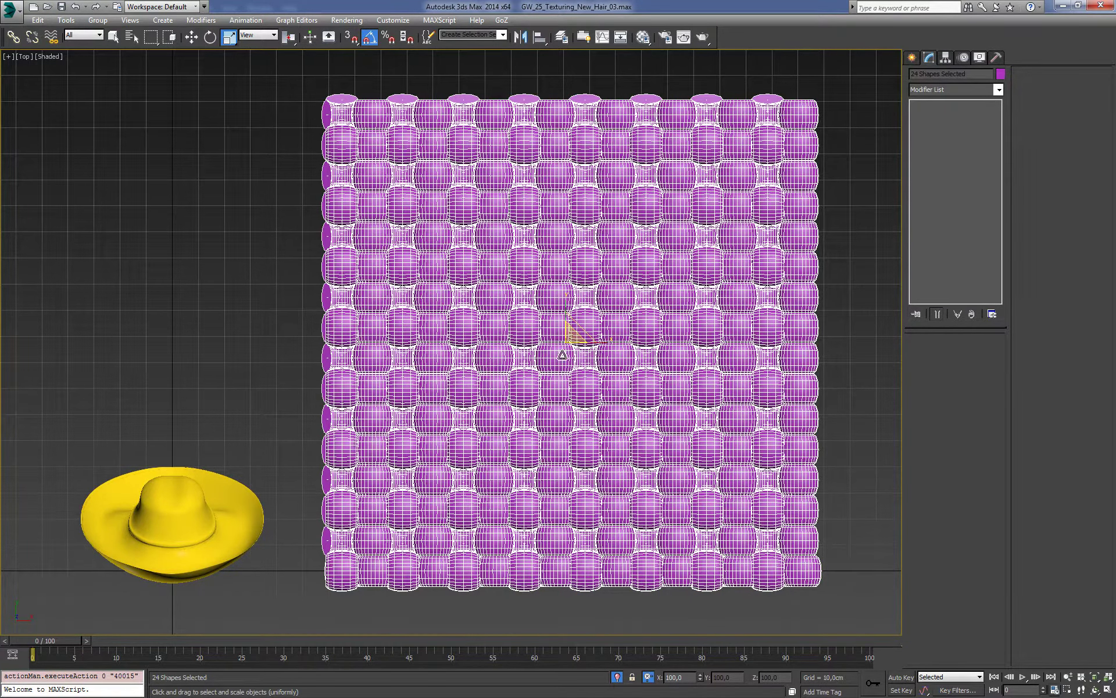
{"action": "mouse_move", "coordinate": [570, 332]}
{"action": "left_mouse_down"}
{"action": "mouse_move", "coordinate": [526, 445]}
{"action": "mouse_move", "coordinate": [429, 459]}
{"action": "left_mouse_up"}
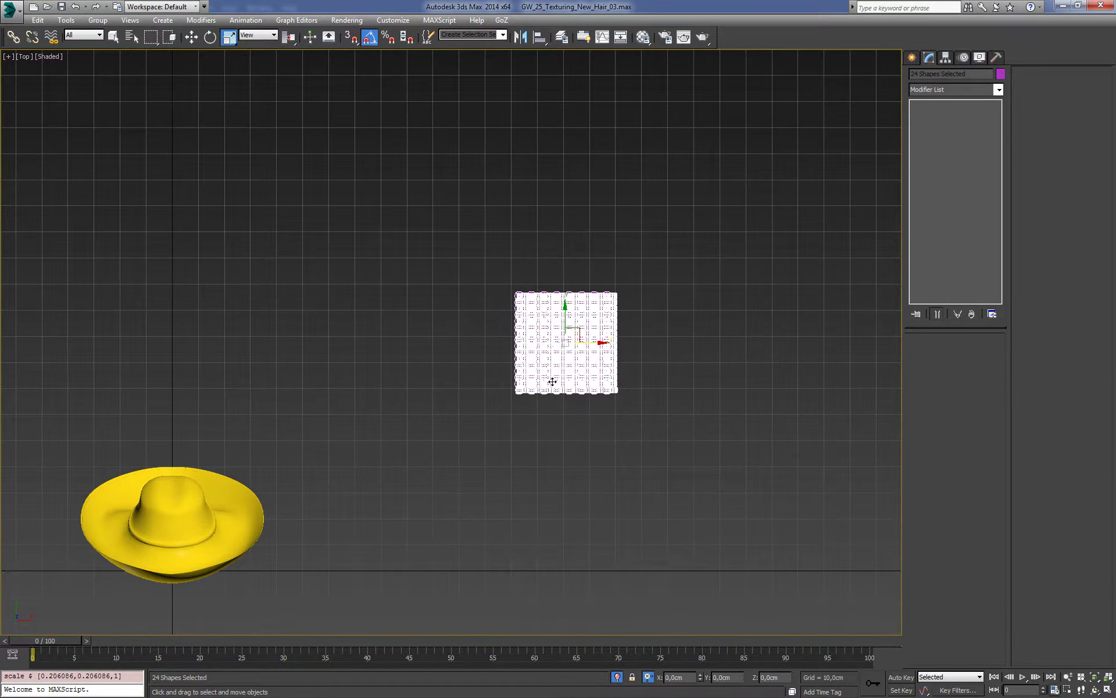
Step: Move the woven mesh next to the hat and frame it in view
{"action": "key", "text": "w"}
{"action": "left_click_drag", "start_coordinate": [582, 328], "coordinate": [365, 532]}
{"action": "scroll", "coordinate": [497, 367], "scroll_direction": "down", "scroll_amount": 5}
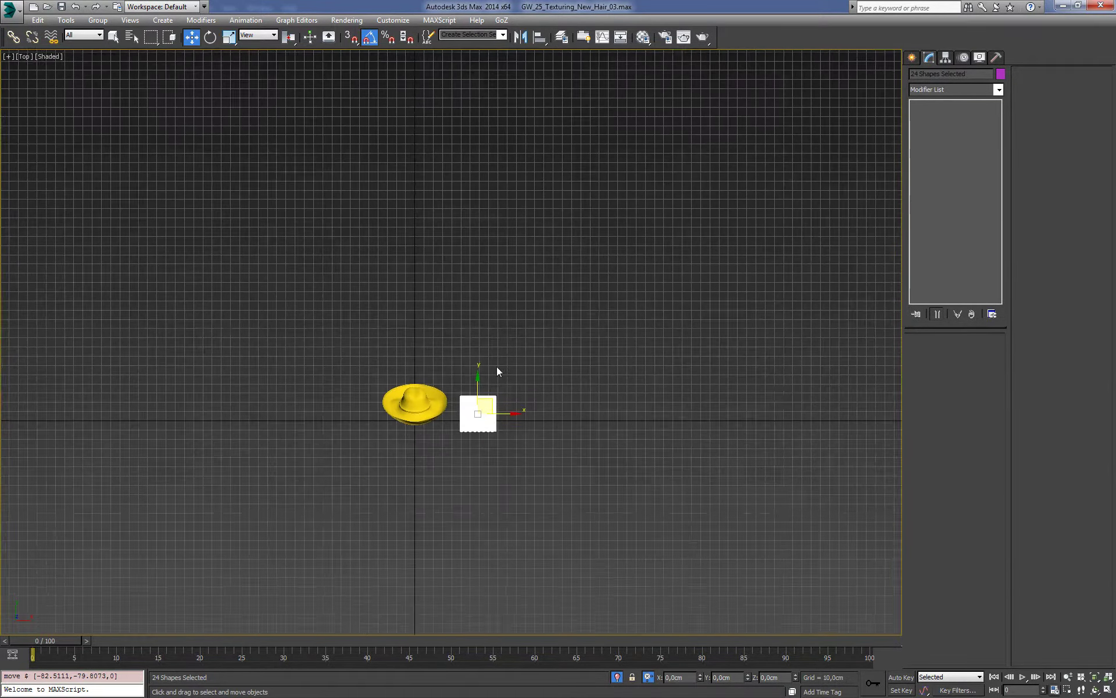
{"action": "key", "text": "z"}
{"action": "scroll", "coordinate": [755, 337], "scroll_direction": "down", "scroll_amount": 2}
{"action": "left_click", "coordinate": [764, 282]}
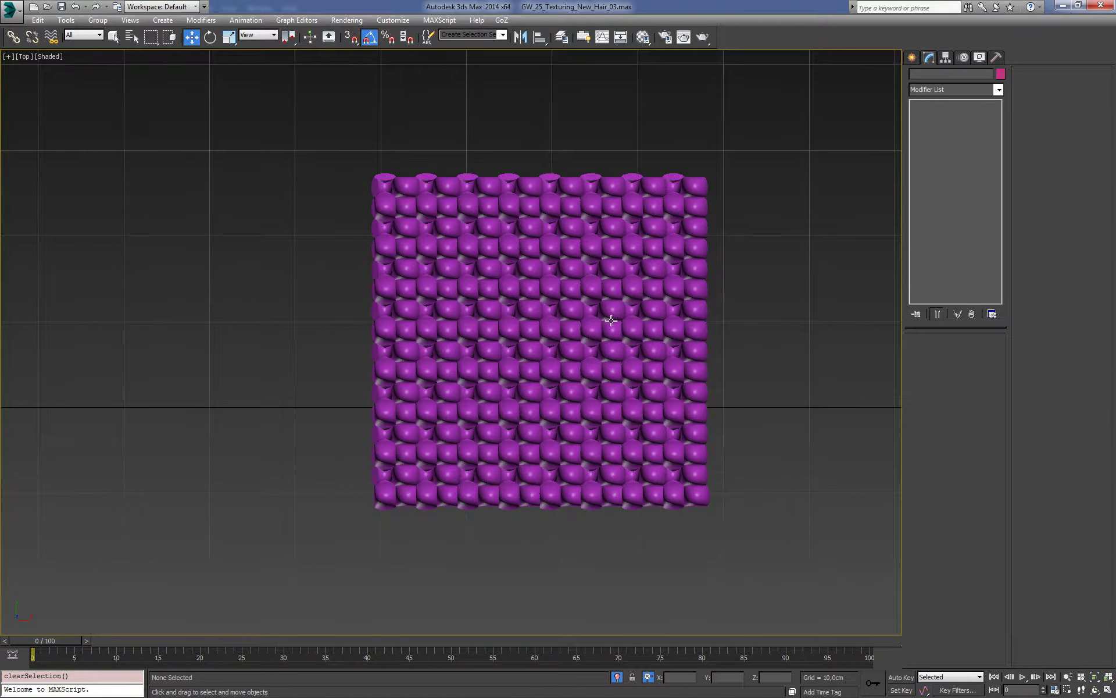
Step: In the Perspective view, select all cords and uniformly scale them down to about 19%
{"action": "key", "text": "p"}
{"action": "key", "text": "z"}
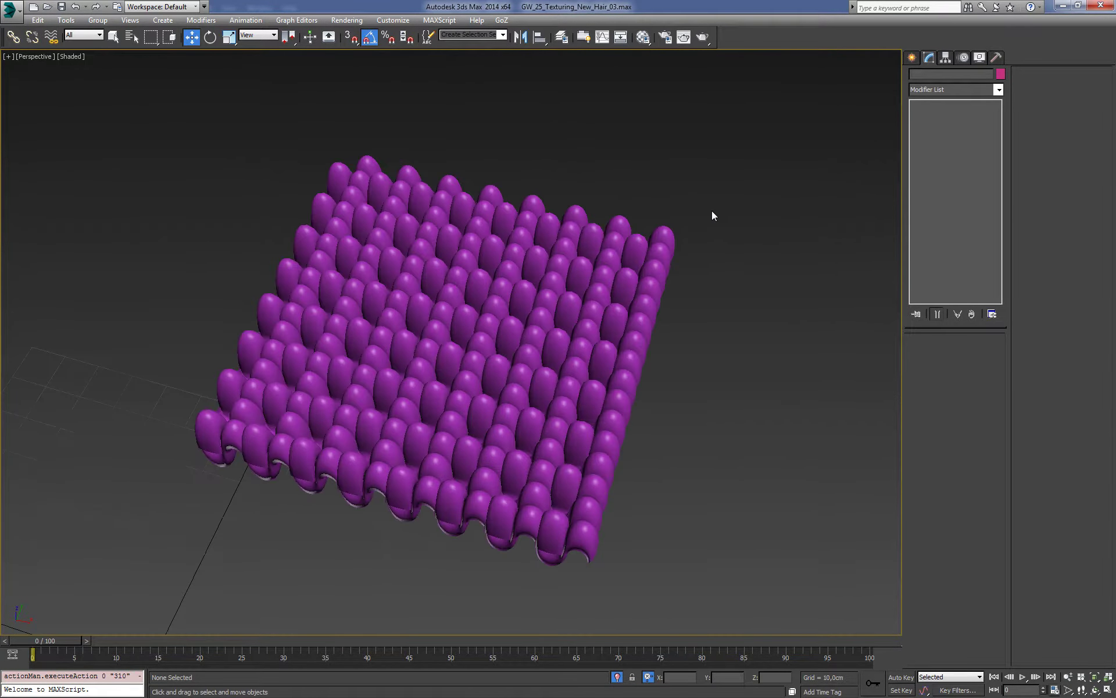
{"action": "mouse_move", "coordinate": [713, 210]}
{"action": "middle_mouse_down", "text": "alt"}
{"action": "mouse_move", "coordinate": [466, 282]}
{"action": "mouse_move", "coordinate": [553, 239]}
{"action": "mouse_move", "coordinate": [367, 258]}
{"action": "mouse_move", "coordinate": [496, 295]}
{"action": "middle_mouse_up", "text": "alt"}
{"action": "key", "text": "ctrl+a"}
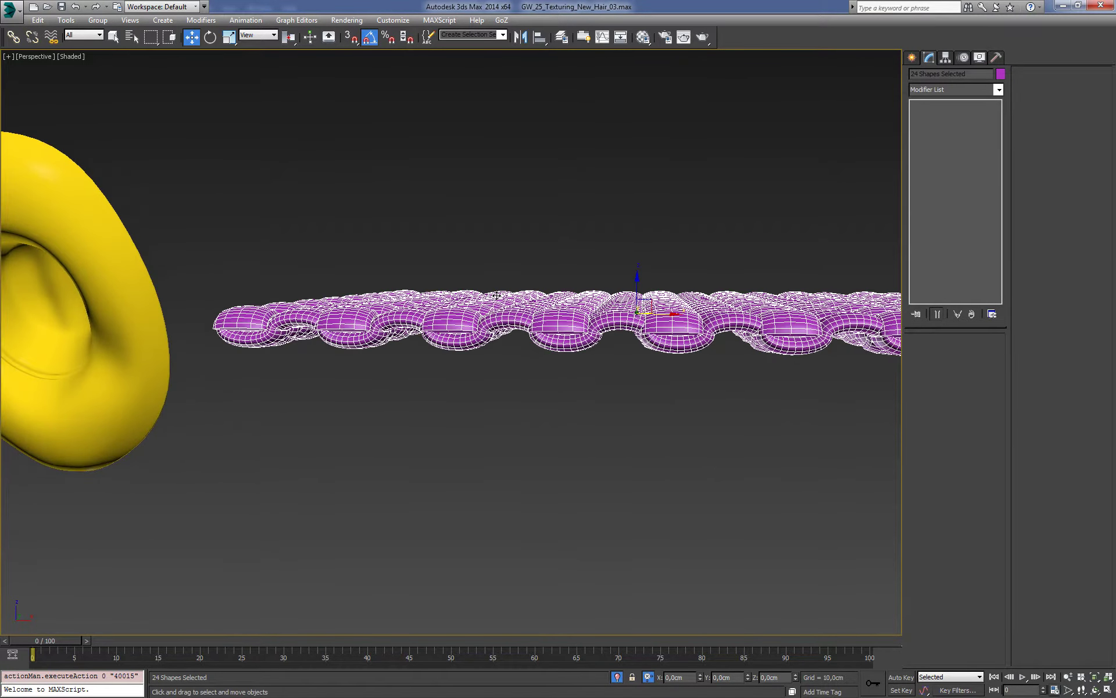
{"action": "key", "text": "r"}
{"action": "left_click_drag", "start_coordinate": [642, 303], "coordinate": [720, 561]}
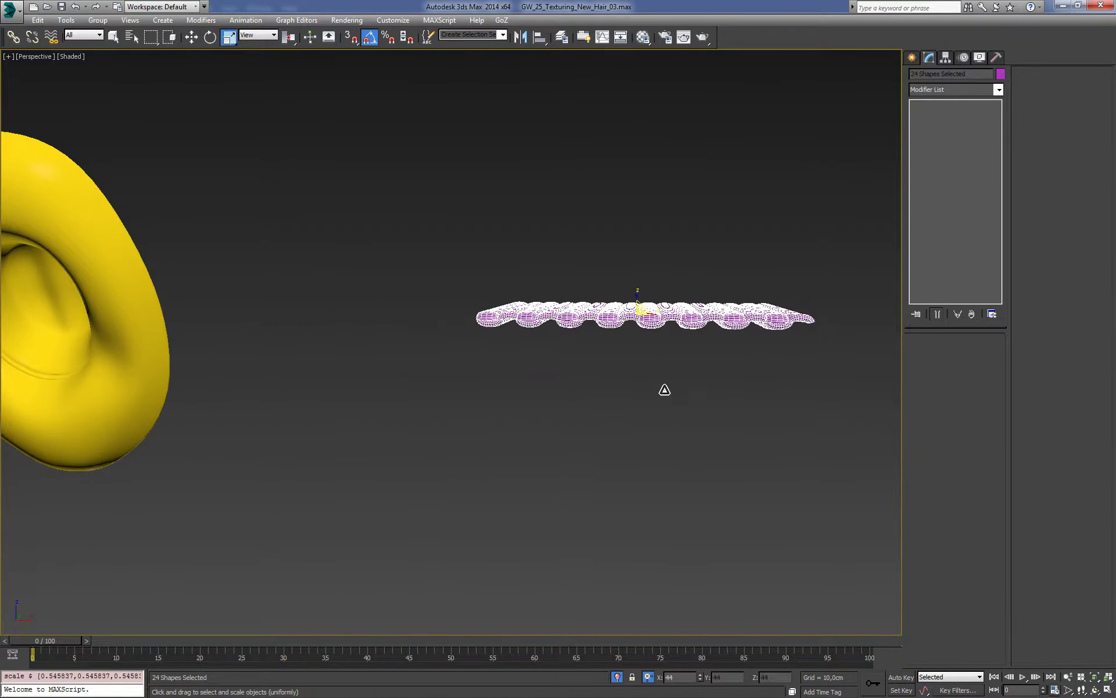
Step: In a wireframe Top view, pan to the hat, box-select the woven mesh, then select the hat
{"action": "key", "text": "t"}
{"action": "key", "text": "z"}
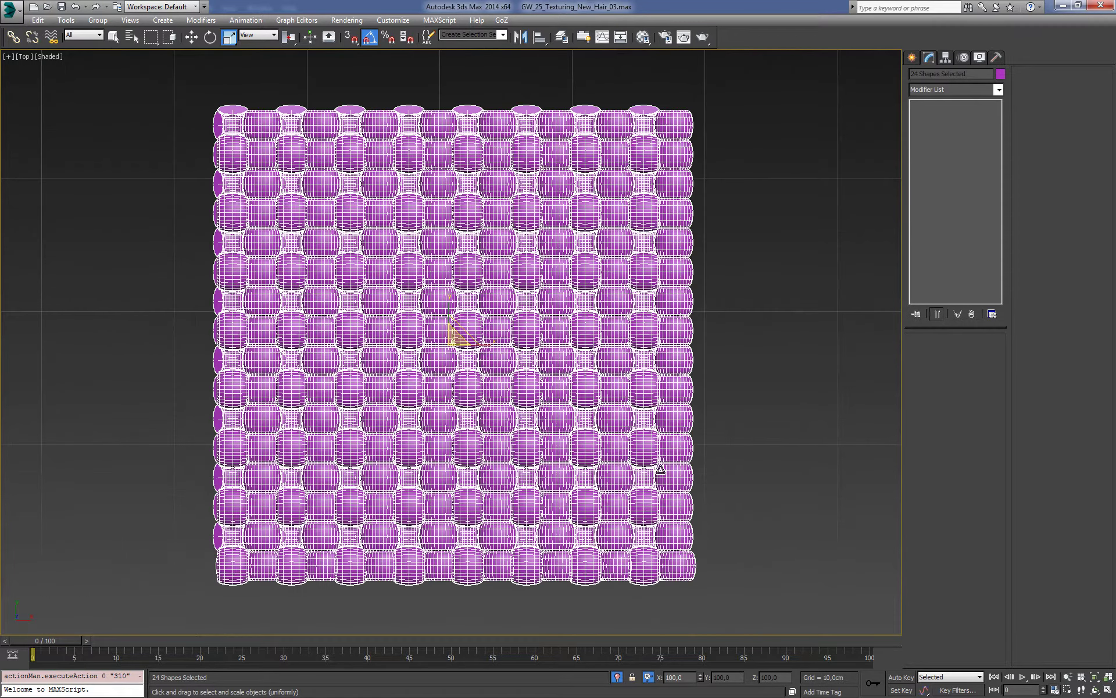
{"action": "key", "text": "F3"}
{"action": "scroll", "coordinate": [703, 531], "scroll_direction": "down", "scroll_amount": 5}
{"action": "key", "text": "w"}
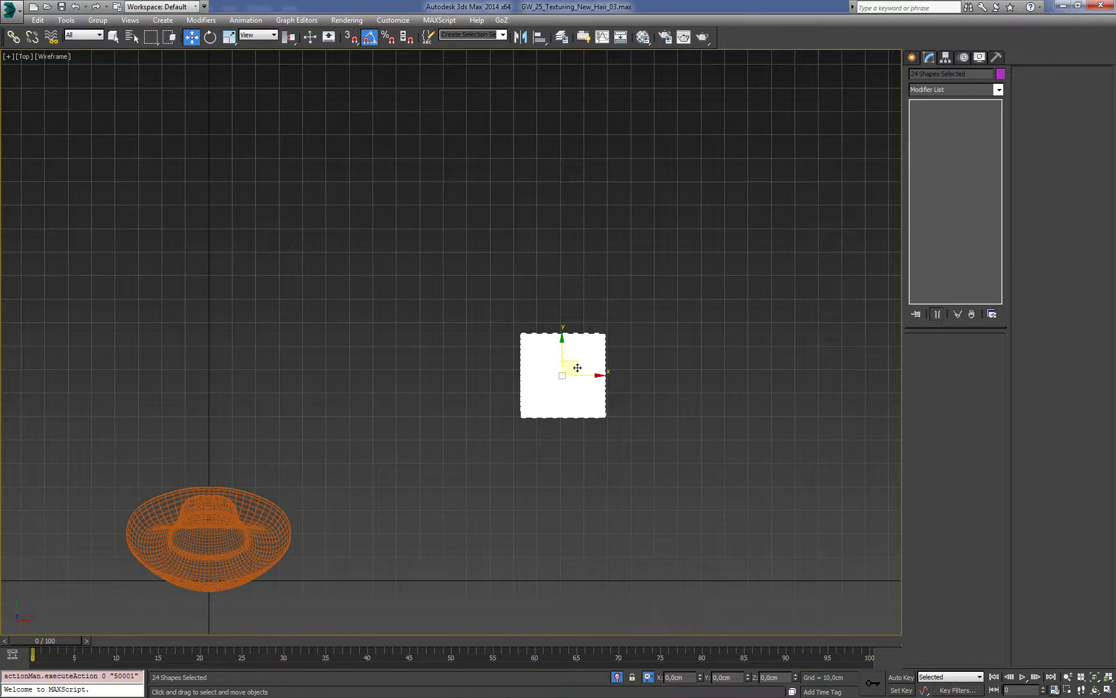
{"action": "left_click_drag", "start_coordinate": [577, 367], "coordinate": [476, 461]}
{"action": "middle_click_drag", "start_coordinate": [465, 465], "coordinate": [506, 400]}
{"action": "scroll", "coordinate": [488, 482], "scroll_direction": "up", "scroll_amount": 2}
{"action": "left_click_drag", "start_coordinate": [644, 311], "coordinate": [381, 492]}
{"action": "middle_click_drag", "start_coordinate": [424, 478], "coordinate": [494, 356]}
{"action": "left_click", "coordinate": [412, 421]}
Step: Hide the hat, then select all 24 cords and move them toward the scene centre
{"action": "right_click", "coordinate": [493, 388]}
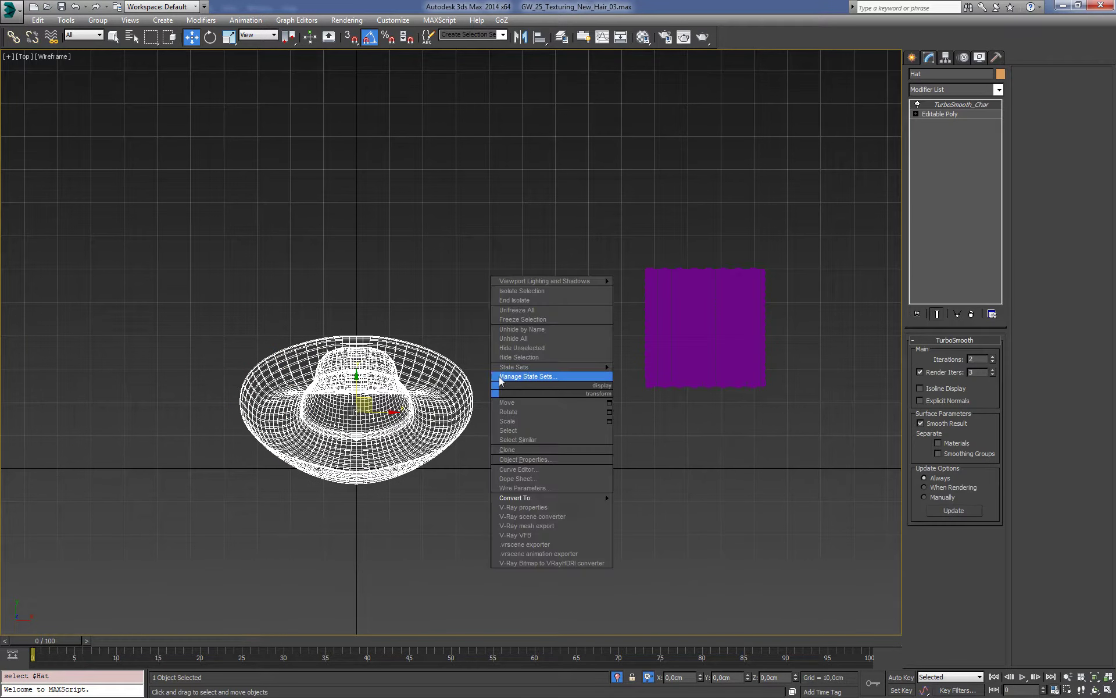
{"action": "left_click", "coordinate": [515, 356]}
{"action": "left_click_drag", "start_coordinate": [546, 256], "coordinate": [846, 398]}
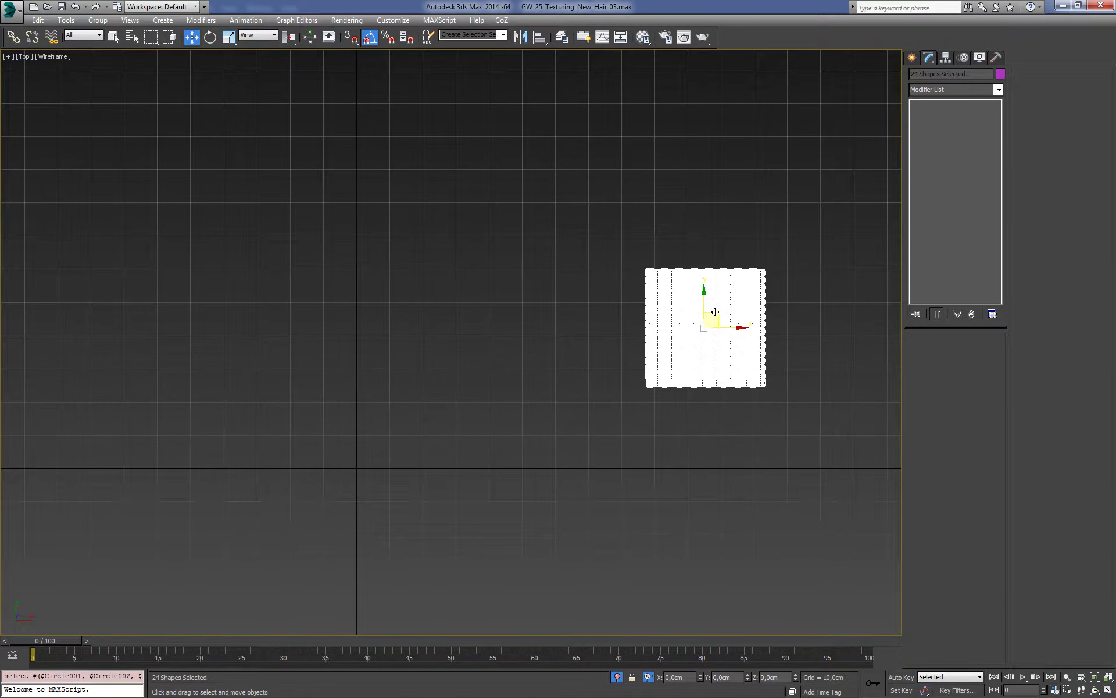
{"action": "left_click_drag", "start_coordinate": [715, 312], "coordinate": [371, 453]}
{"action": "key", "text": "z"}
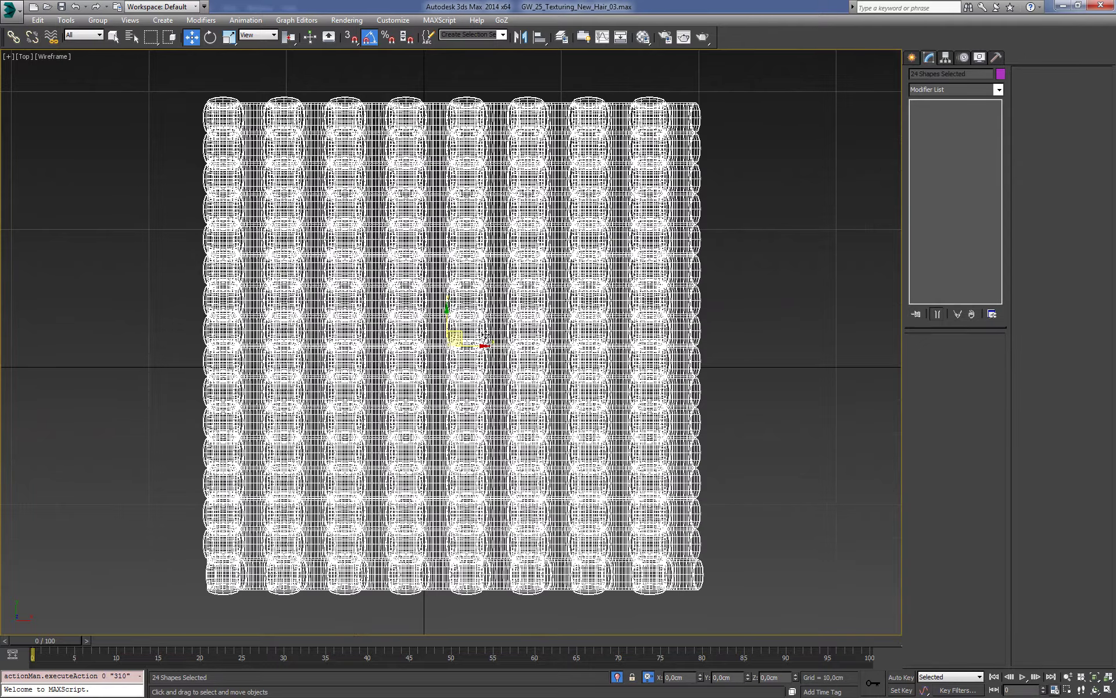
Step: Zoom in and nudge the cords until their centre sits on the world origin
{"action": "scroll", "coordinate": [486, 334], "scroll_direction": "up", "scroll_amount": 4}
{"action": "scroll", "coordinate": [442, 372], "scroll_direction": "up", "scroll_amount": 2}
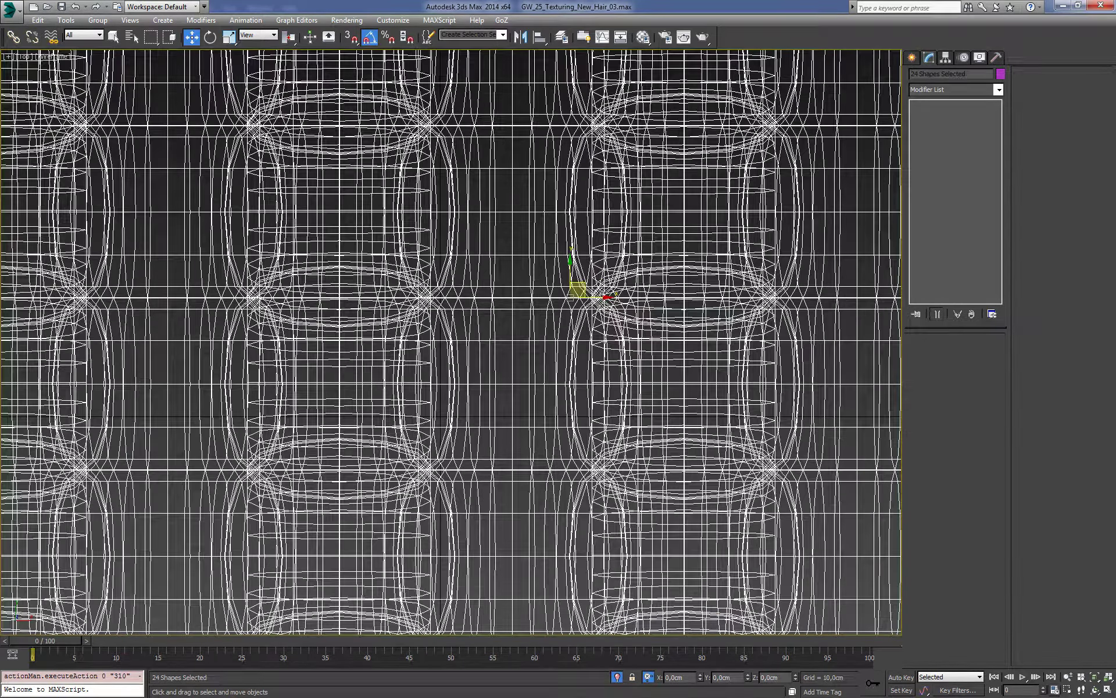
{"action": "left_click_drag", "start_coordinate": [498, 332], "coordinate": [449, 357]}
{"action": "scroll", "coordinate": [430, 337], "scroll_direction": "up", "scroll_amount": 4}
{"action": "scroll", "coordinate": [427, 346], "scroll_direction": "up", "scroll_amount": 1}
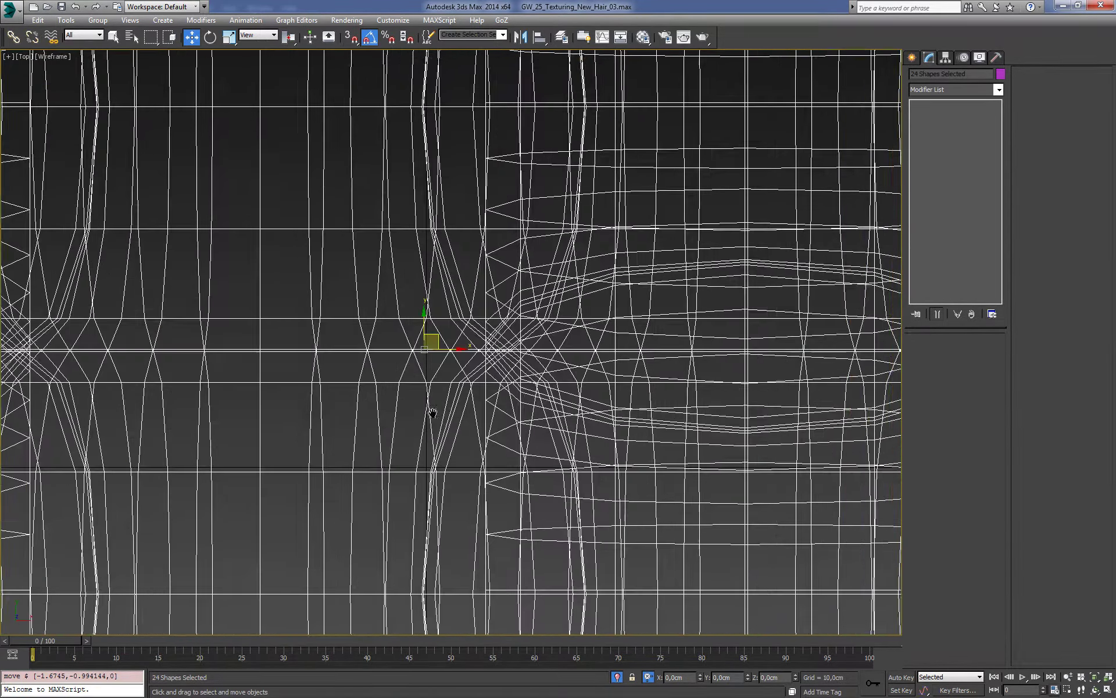
{"action": "scroll", "coordinate": [419, 331], "scroll_direction": "up", "scroll_amount": 4}
{"action": "scroll", "coordinate": [420, 302], "scroll_direction": "up", "scroll_amount": 2}
{"action": "left_click_drag", "start_coordinate": [422, 273], "coordinate": [422, 278]}
{"action": "scroll", "coordinate": [419, 326], "scroll_direction": "up", "scroll_amount": 4}
{"action": "scroll", "coordinate": [431, 407], "scroll_direction": "up", "scroll_amount": 3}
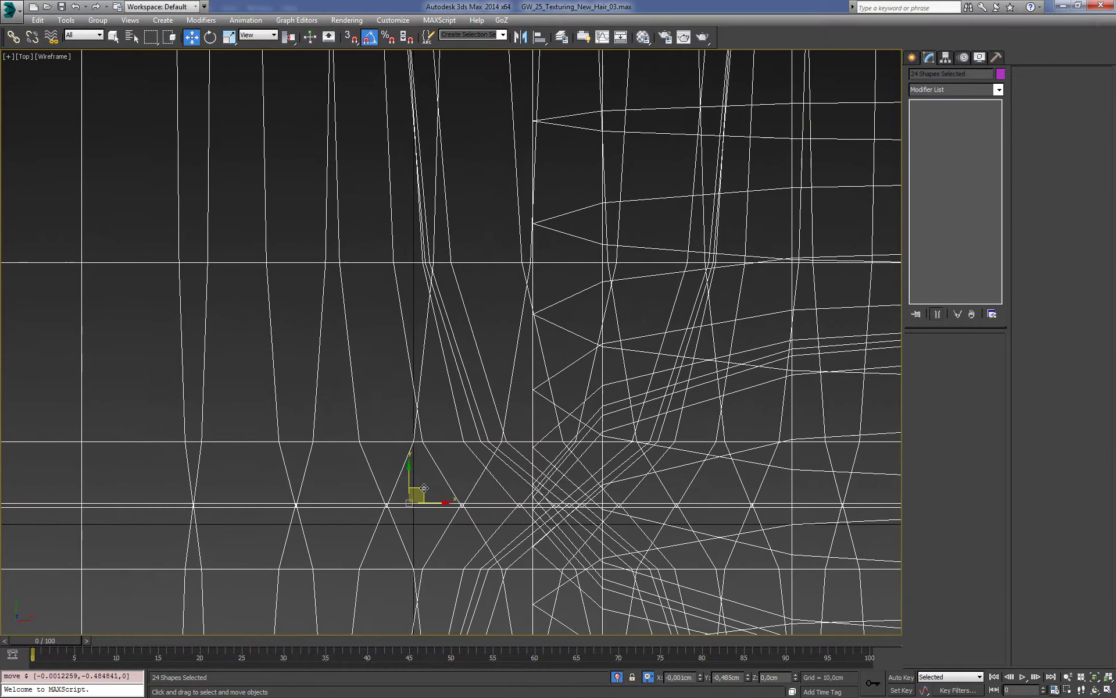
{"action": "scroll", "coordinate": [442, 465], "scroll_direction": "up", "scroll_amount": 2}
{"action": "scroll", "coordinate": [465, 481], "scroll_direction": "up", "scroll_amount": 3}
{"action": "scroll", "coordinate": [465, 483], "scroll_direction": "up", "scroll_amount": 2}
{"action": "left_click_drag", "start_coordinate": [445, 384], "coordinate": [407, 472]}
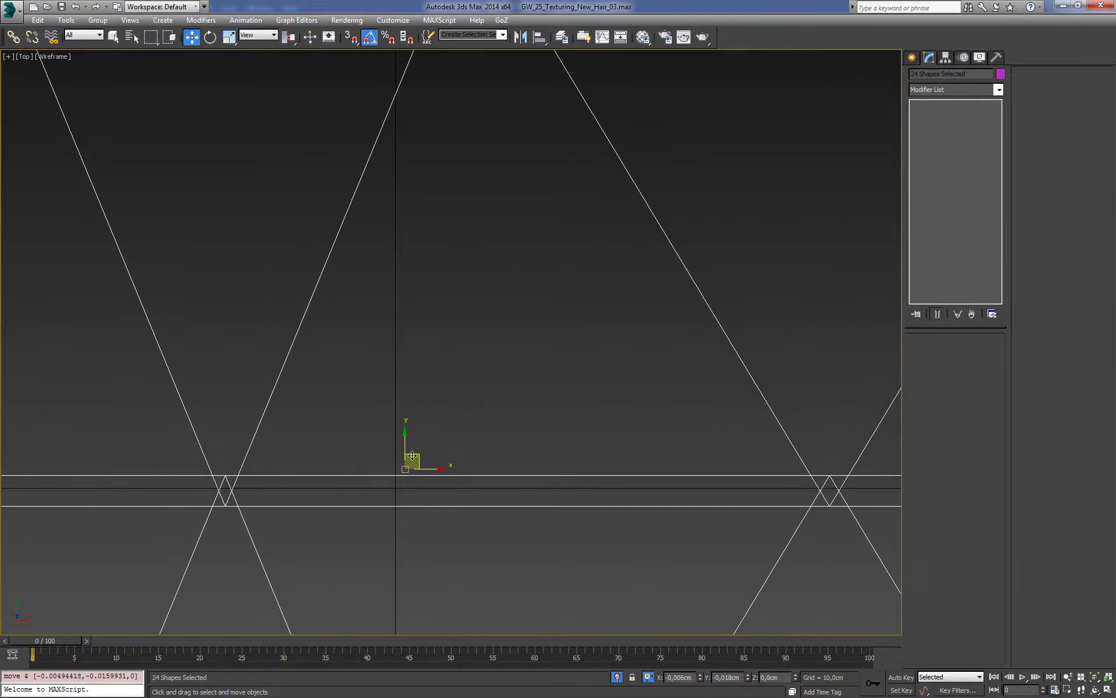
{"action": "scroll", "coordinate": [407, 483], "scroll_direction": "up", "scroll_amount": 3}
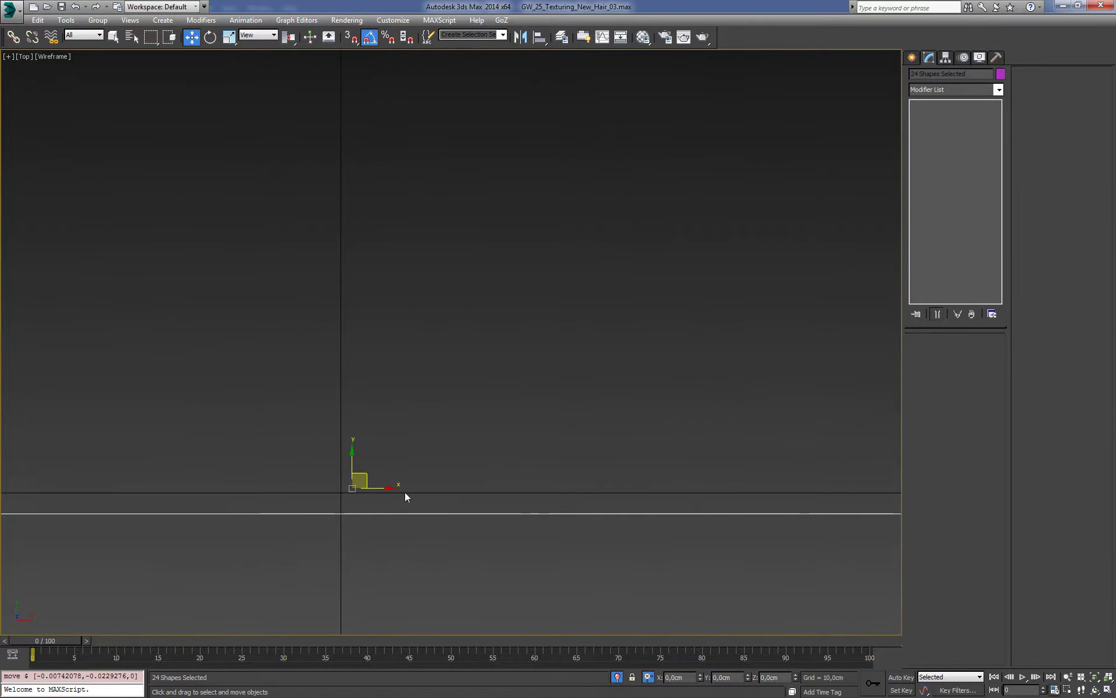
{"action": "middle_click_drag", "start_coordinate": [404, 493], "coordinate": [479, 441]}
{"action": "scroll", "coordinate": [442, 418], "scroll_direction": "up", "scroll_amount": 2}
{"action": "left_click_drag", "start_coordinate": [408, 402], "coordinate": [373, 416]}
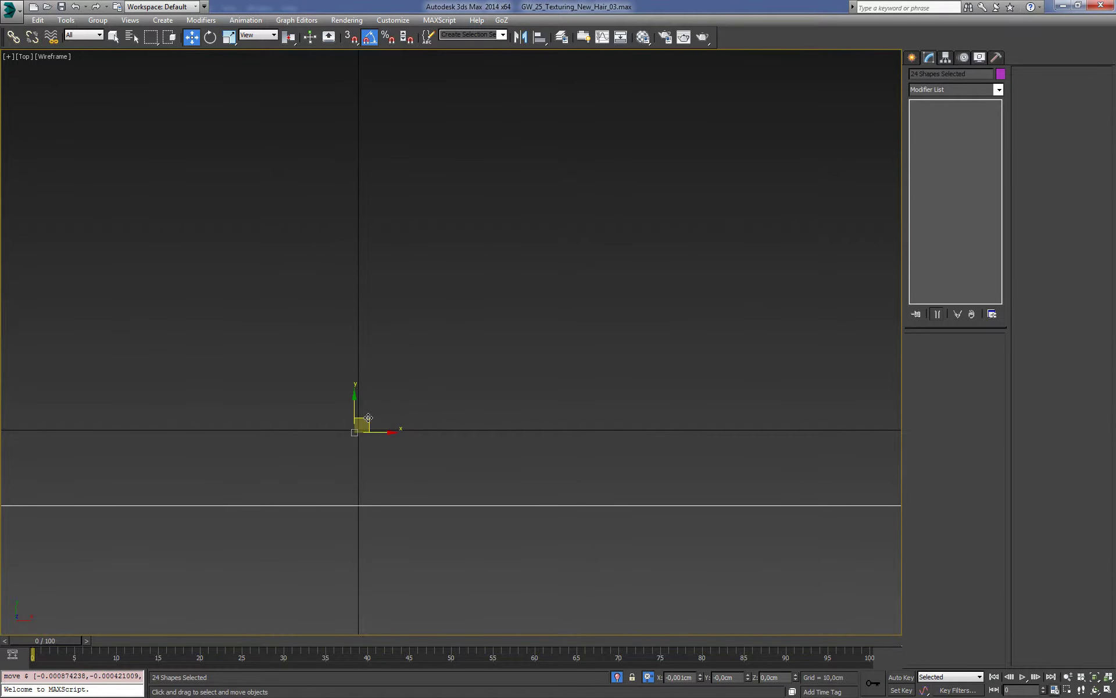
Step: Zoom back out, show the centred weave shaded, and clear the selection
{"action": "scroll", "coordinate": [373, 416], "scroll_direction": "down", "scroll_amount": 1}
{"action": "scroll", "coordinate": [375, 407], "scroll_direction": "down", "scroll_amount": 2}
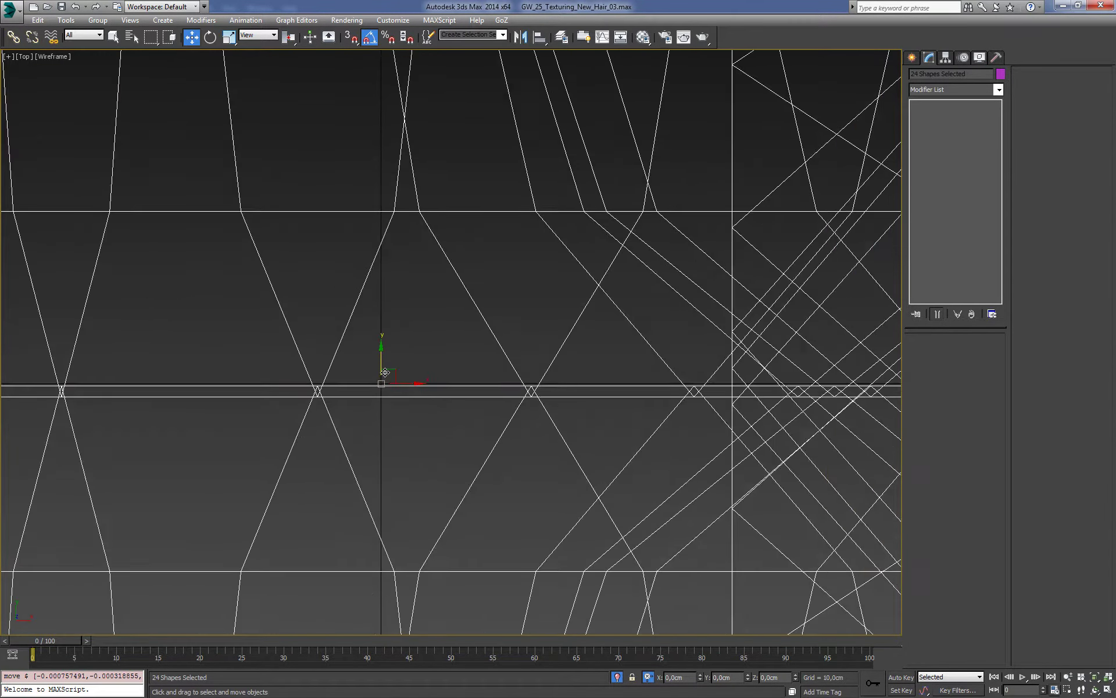
{"action": "scroll", "coordinate": [395, 384], "scroll_direction": "down", "scroll_amount": 2}
{"action": "scroll", "coordinate": [577, 397], "scroll_direction": "down", "scroll_amount": 3}
{"action": "scroll", "coordinate": [578, 397], "scroll_direction": "down", "scroll_amount": 2}
{"action": "key", "text": "F3"}
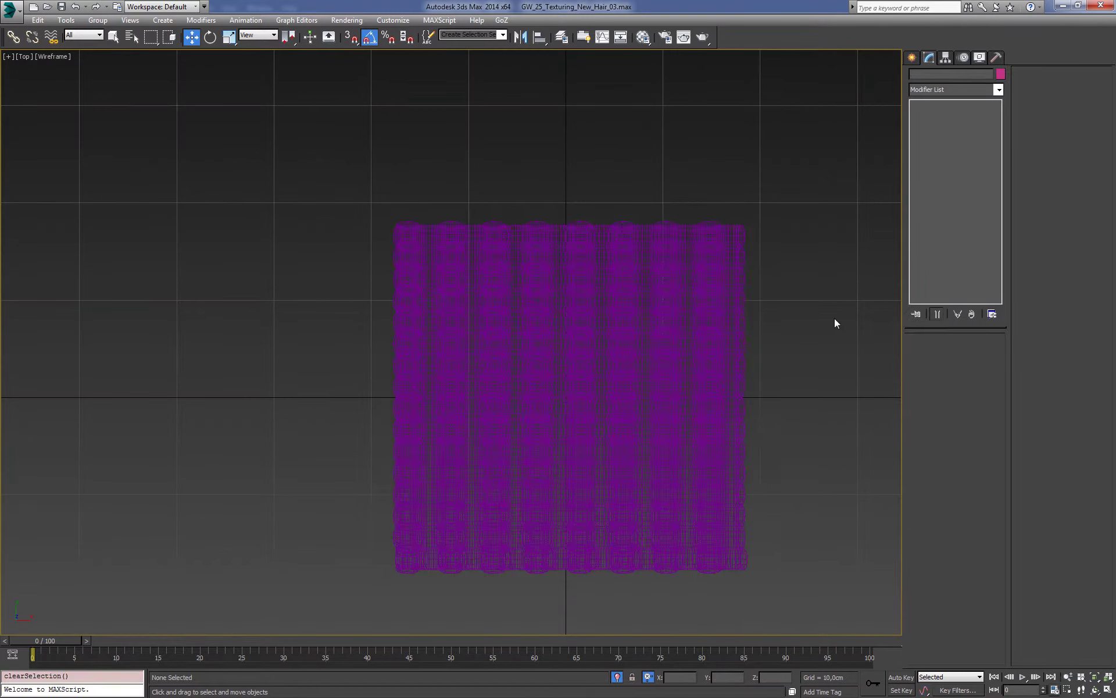
{"action": "left_click", "coordinate": [835, 319]}
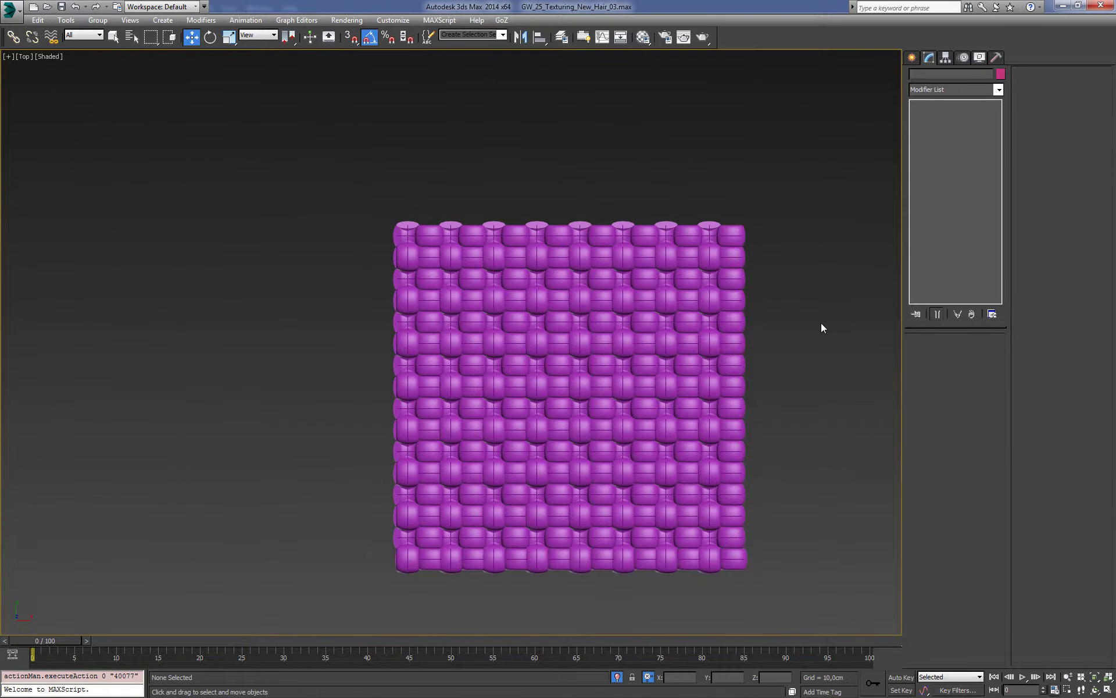
Step: Start a Target camera in the Front view, then cancel it to adjust the scene first
{"action": "key", "text": "f"}
{"action": "left_click", "coordinate": [911, 57]}
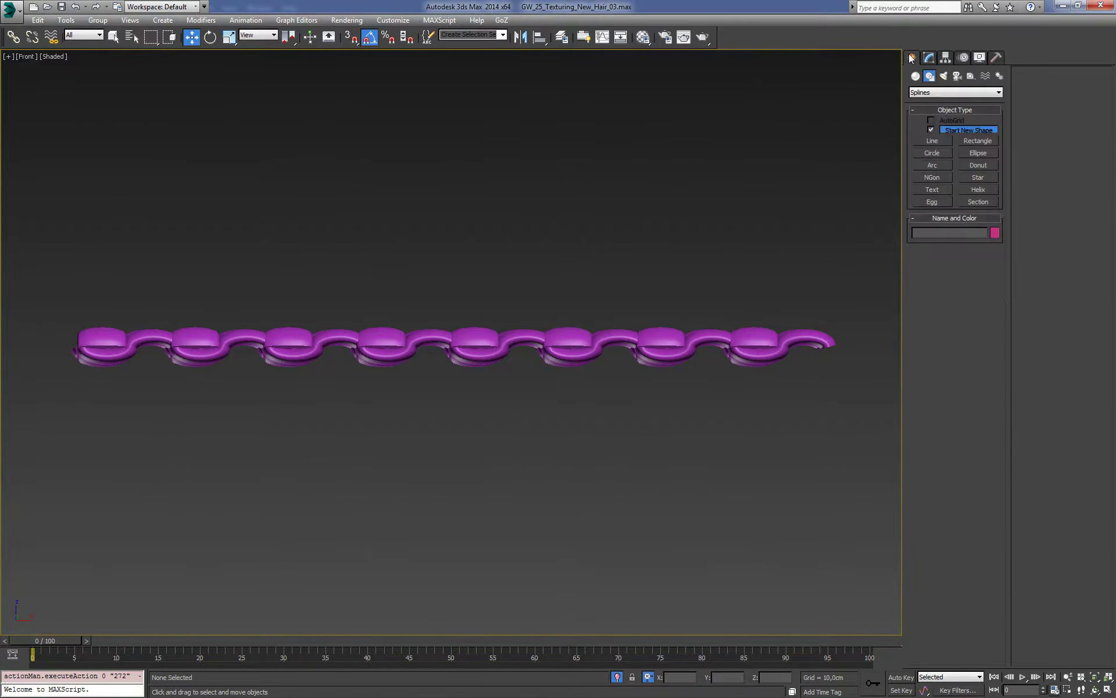
{"action": "left_click", "coordinate": [943, 76]}
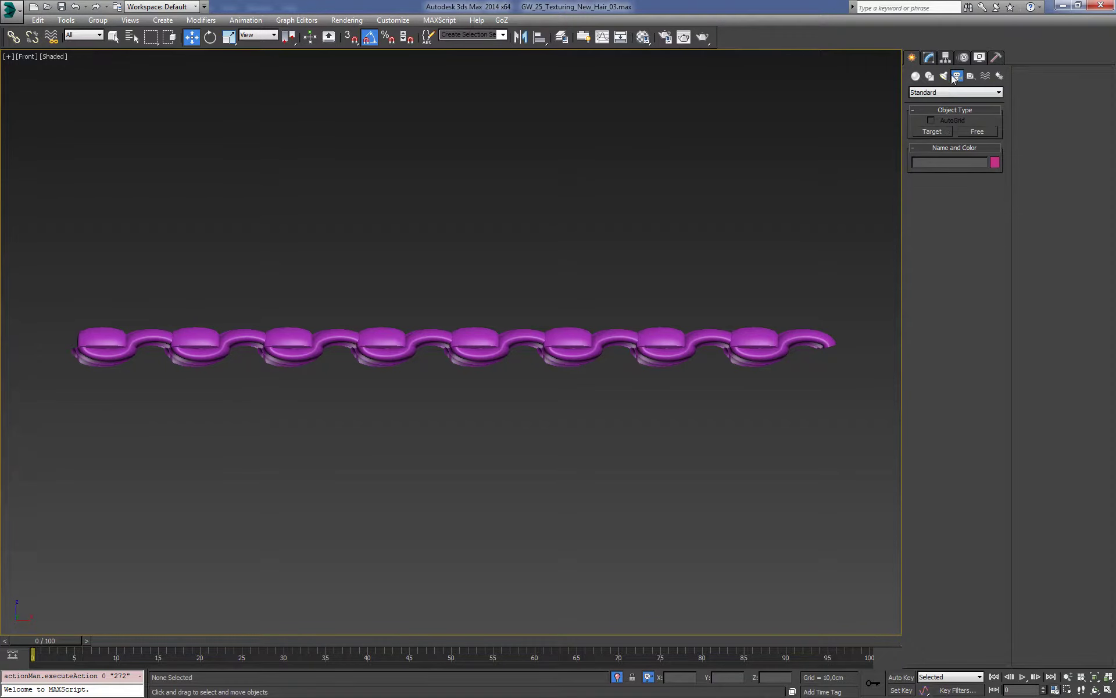
{"action": "left_click", "coordinate": [934, 132]}
{"action": "key", "text": "g"}
{"action": "middle_click_drag", "start_coordinate": [456, 232], "coordinate": [473, 262]}
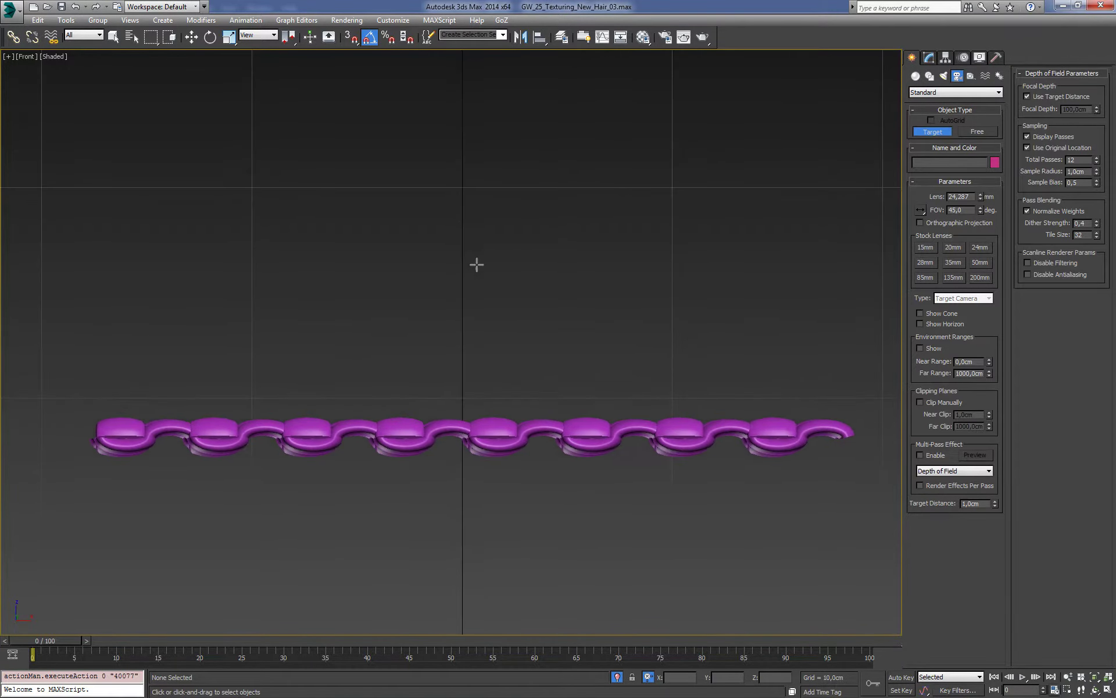
{"action": "scroll", "coordinate": [475, 298], "scroll_direction": "down", "scroll_amount": 5}
{"action": "scroll", "coordinate": [478, 276], "scroll_direction": "down", "scroll_amount": 4}
{"action": "scroll", "coordinate": [477, 273], "scroll_direction": "up", "scroll_amount": 3}
{"action": "right_click", "coordinate": [366, 269]}
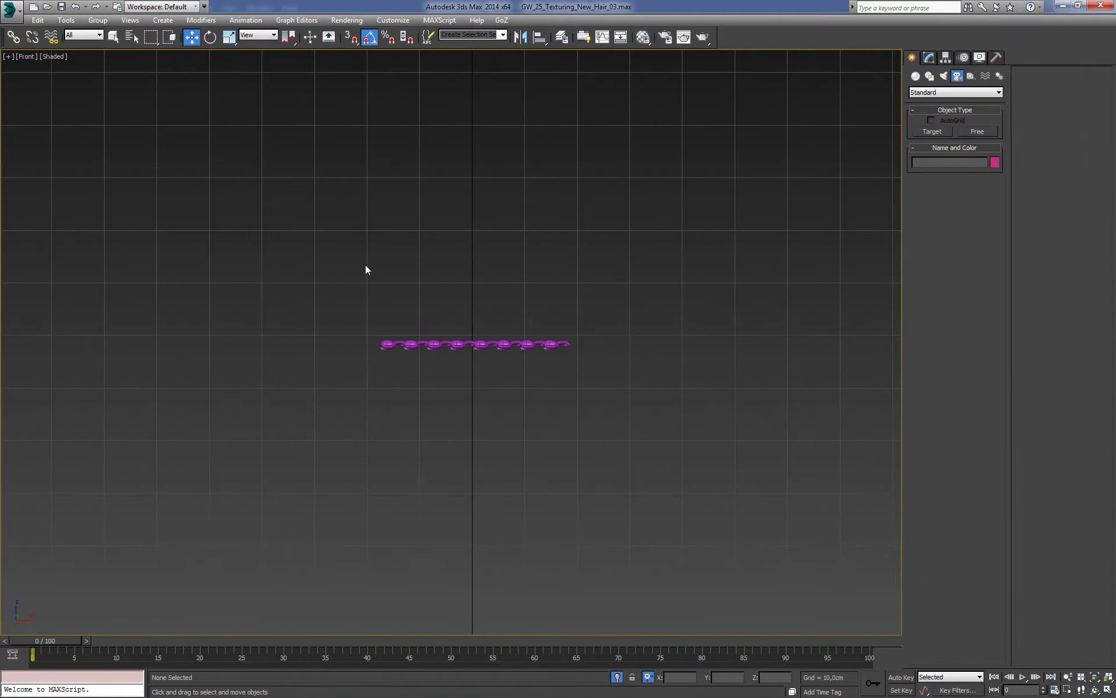
Step: Select the cord strip and move it down along Y in the Front view
{"action": "left_click_drag", "start_coordinate": [367, 270], "coordinate": [573, 349]}
{"action": "scroll", "coordinate": [518, 272], "scroll_direction": "down", "scroll_amount": 4}
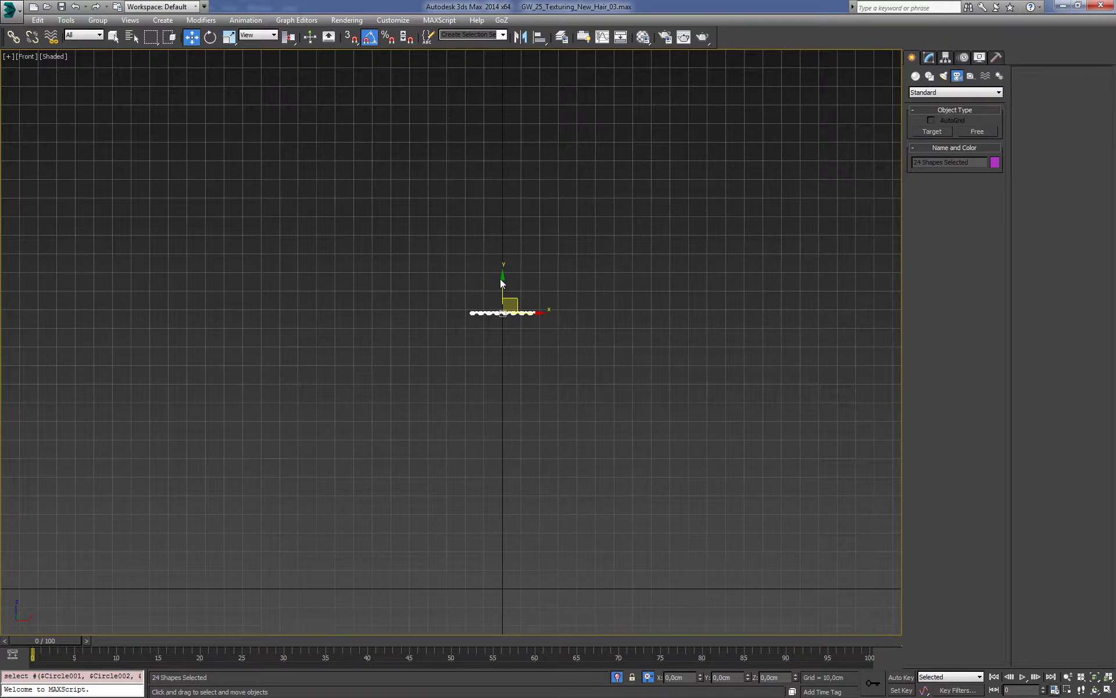
{"action": "mouse_move", "coordinate": [429, 259]}
{"action": "left_mouse_down"}
{"action": "mouse_move", "coordinate": [529, 317]}
{"action": "mouse_move", "coordinate": [511, 582]}
{"action": "left_mouse_up"}
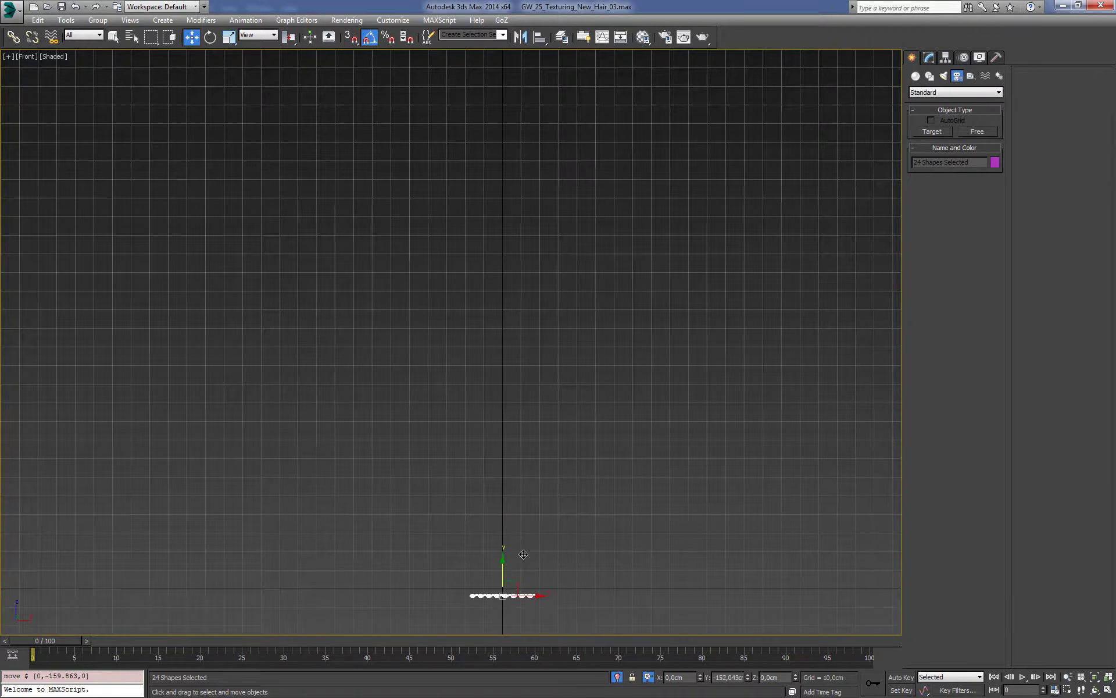
{"action": "key", "text": "z"}
{"action": "left_click_drag", "start_coordinate": [445, 316], "coordinate": [445, 333]}
Step: Drag a Target camera from high above straight down, aiming it at the woven mesh
{"action": "left_click", "coordinate": [932, 132]}
{"action": "scroll", "coordinate": [558, 195], "scroll_direction": "down", "scroll_amount": 2}
{"action": "scroll", "coordinate": [500, 153], "scroll_direction": "down", "scroll_amount": 2}
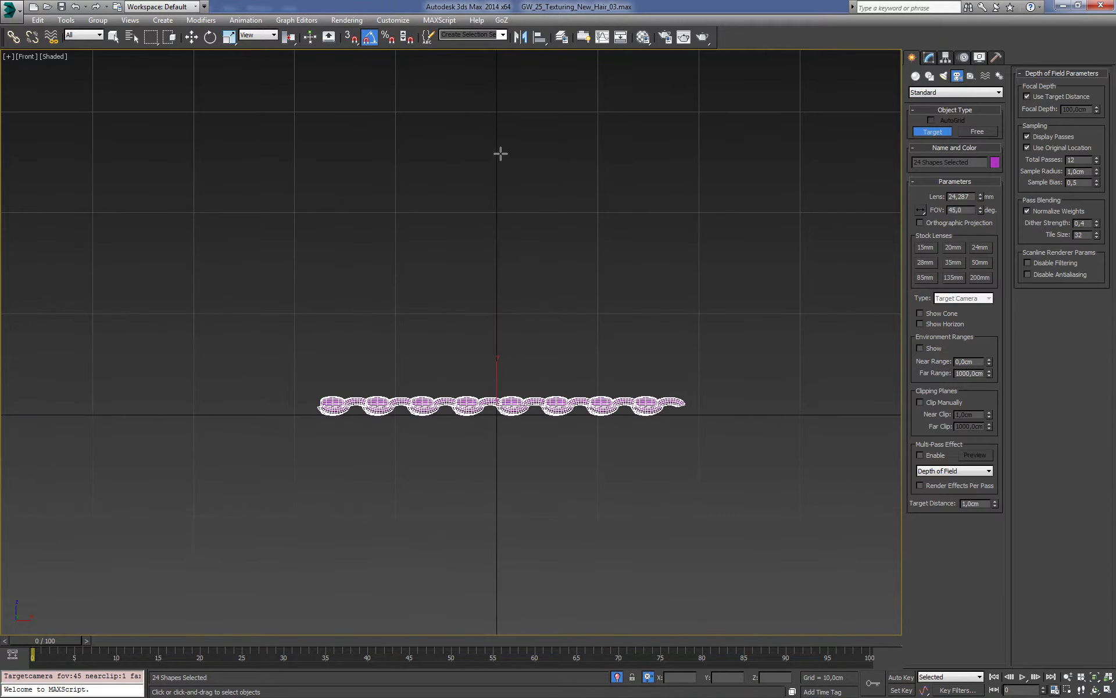
{"action": "left_click_drag", "start_coordinate": [498, 78], "coordinate": [494, 458]}
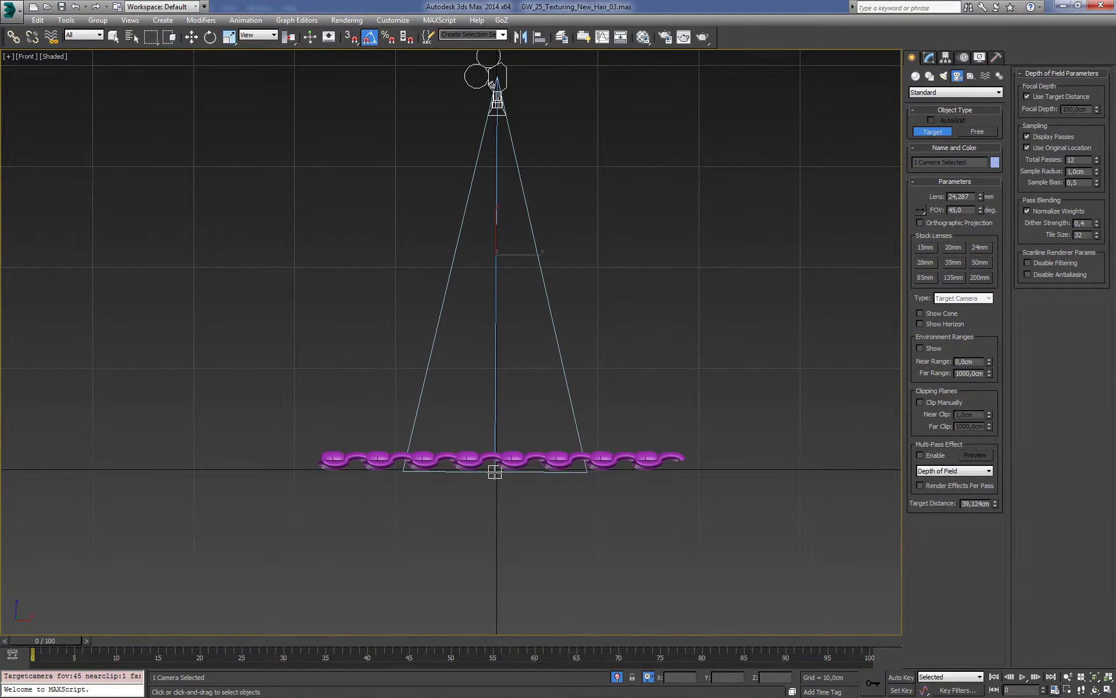
{"action": "left_click_drag", "start_coordinate": [491, 84], "coordinate": [487, 83]}
{"action": "key", "text": "w"}
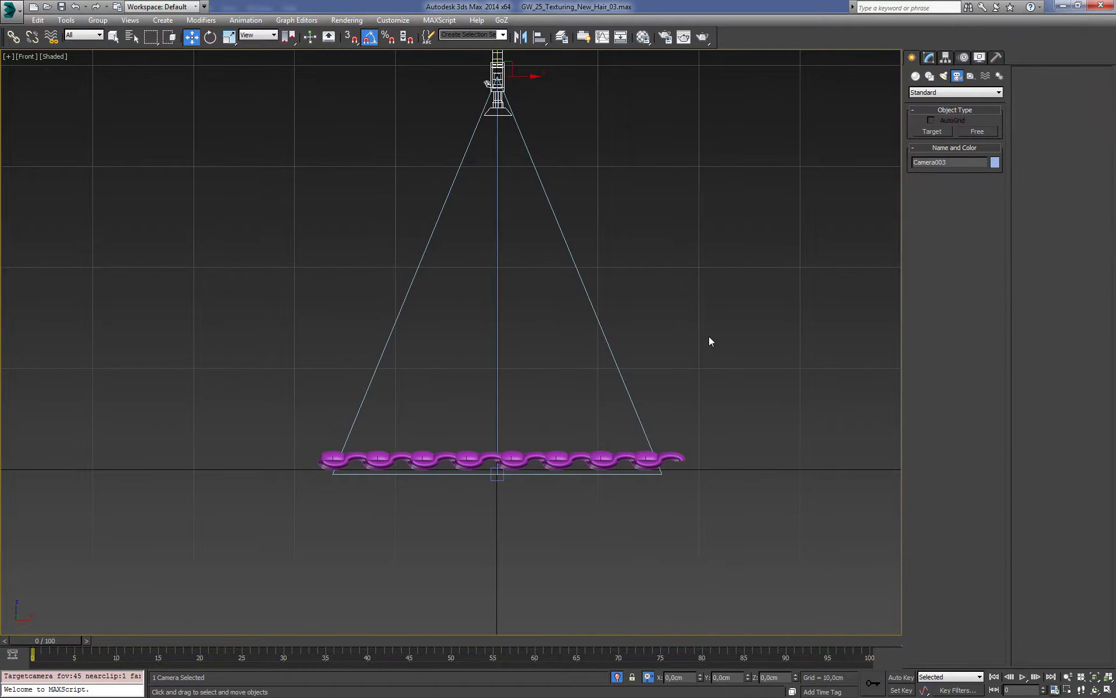
{"action": "right_click", "coordinate": [741, 228]}
{"action": "left_click", "coordinate": [774, 216]}
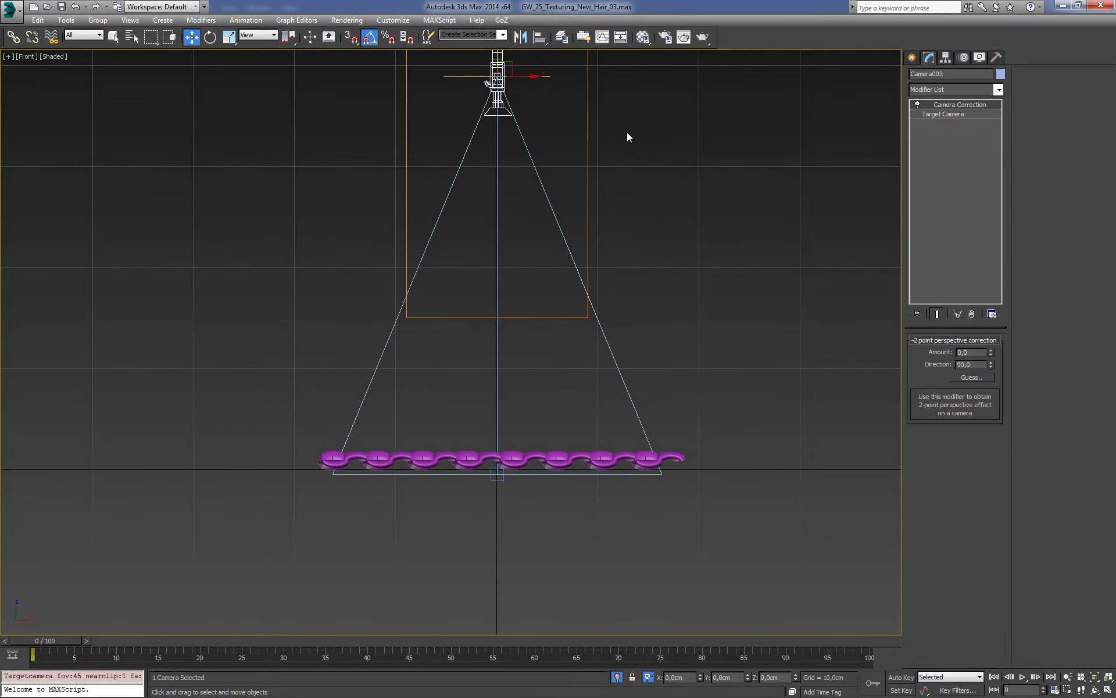
{"action": "key", "text": "ctrl+z"}
{"action": "left_click", "coordinate": [661, 132]}
{"action": "middle_click_drag", "start_coordinate": [660, 132], "coordinate": [660, 274], "text": "alt"}
Step: View through Camera003 with safe frame on and set the render output size to Custom 640×480
{"action": "key", "text": "c"}
{"action": "double_click", "coordinate": [515, 282]}
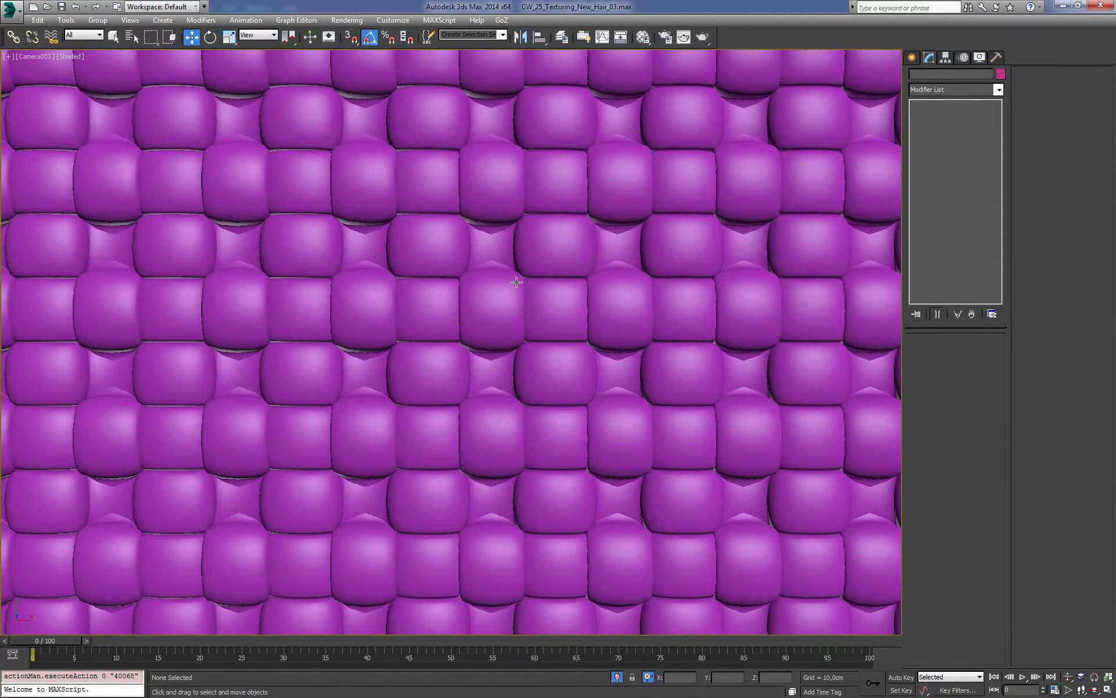
{"action": "key", "text": "shift+f"}
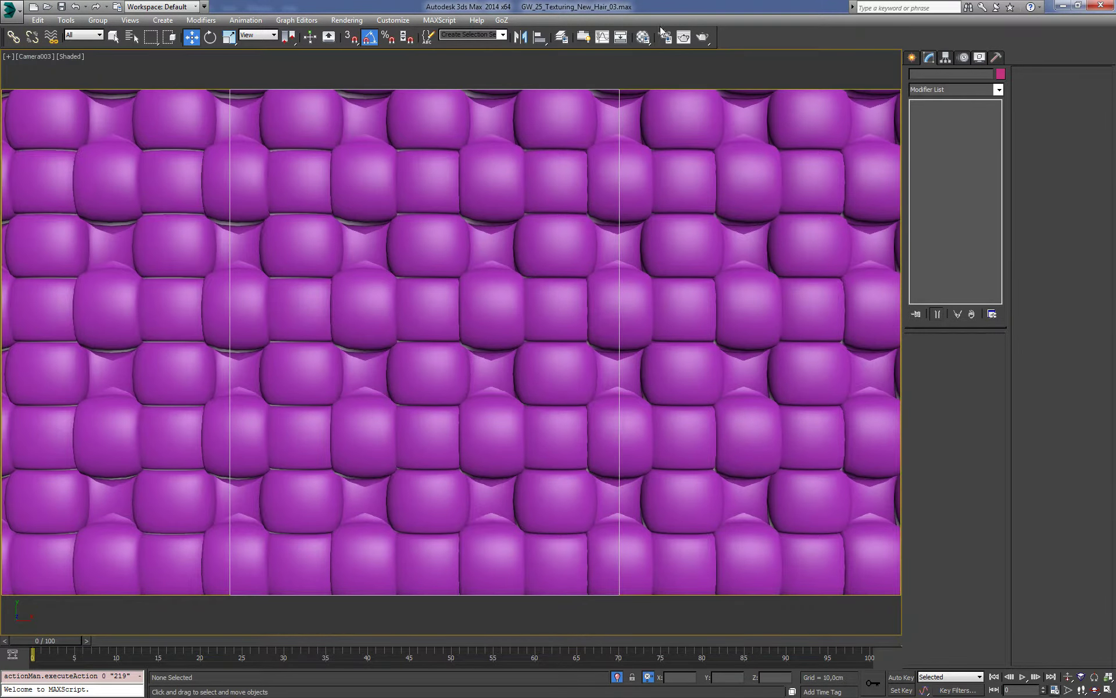
{"action": "key", "text": "F10"}
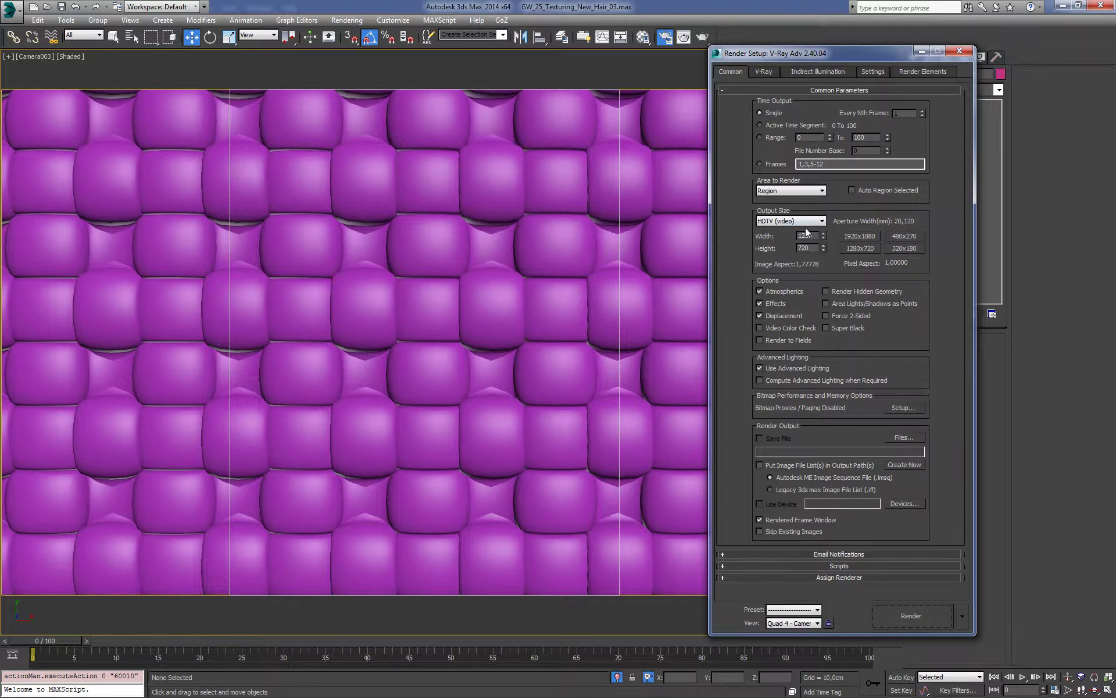
{"action": "left_click", "coordinate": [810, 222]}
{"action": "scroll", "coordinate": [808, 233], "scroll_direction": "up", "scroll_amount": 3}
{"action": "left_click", "coordinate": [800, 230]}
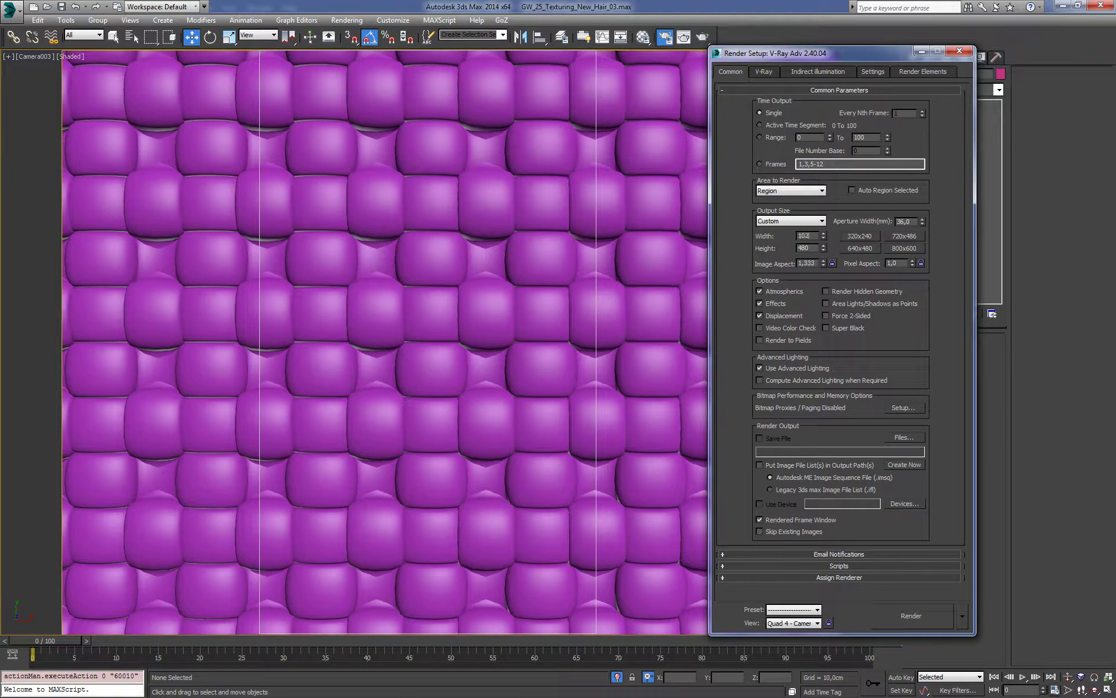
Step: Set the render output size to 1024 × 1024 in Render Setup
{"action": "type", "text": "4"}
{"action": "key", "text": "Return"}
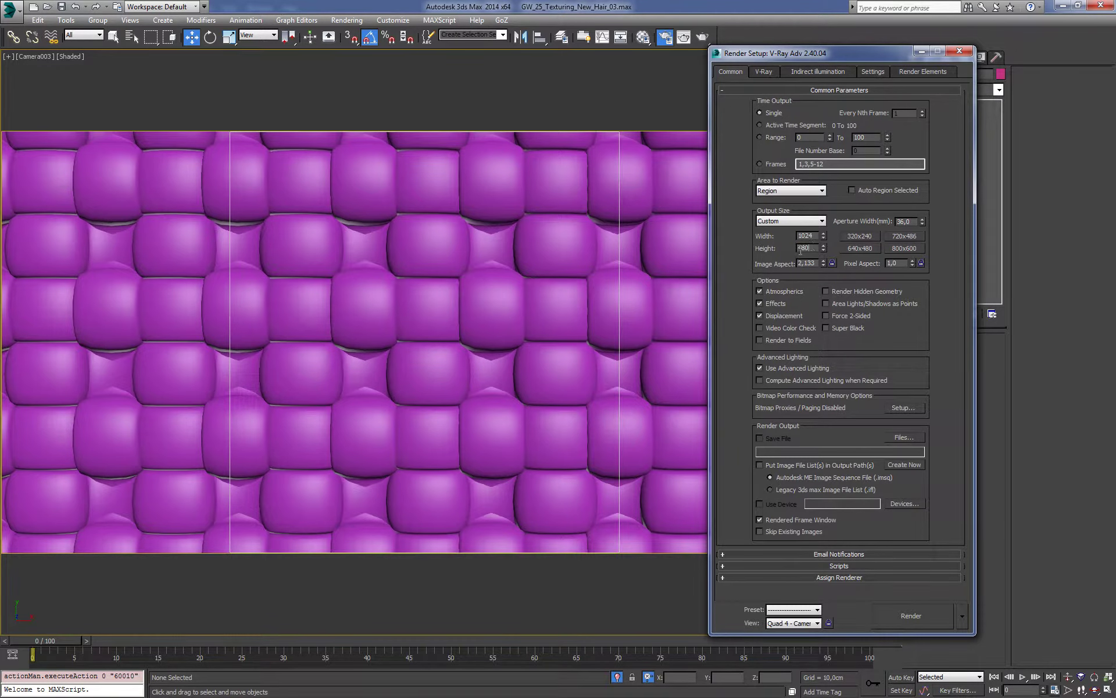
{"action": "type", "text": "1024"}
{"action": "key", "text": "Return"}
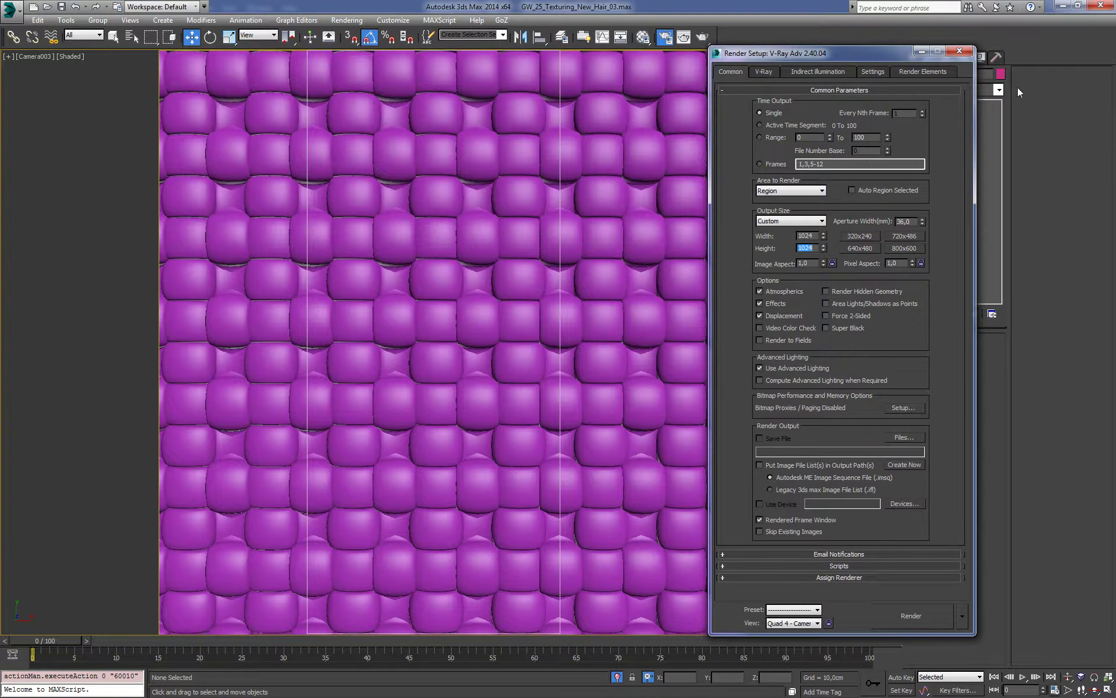
{"action": "left_click", "coordinate": [958, 52]}
Step: Show the camera view as wireframe and set Area to Render to Selected
{"action": "key", "text": "F3"}
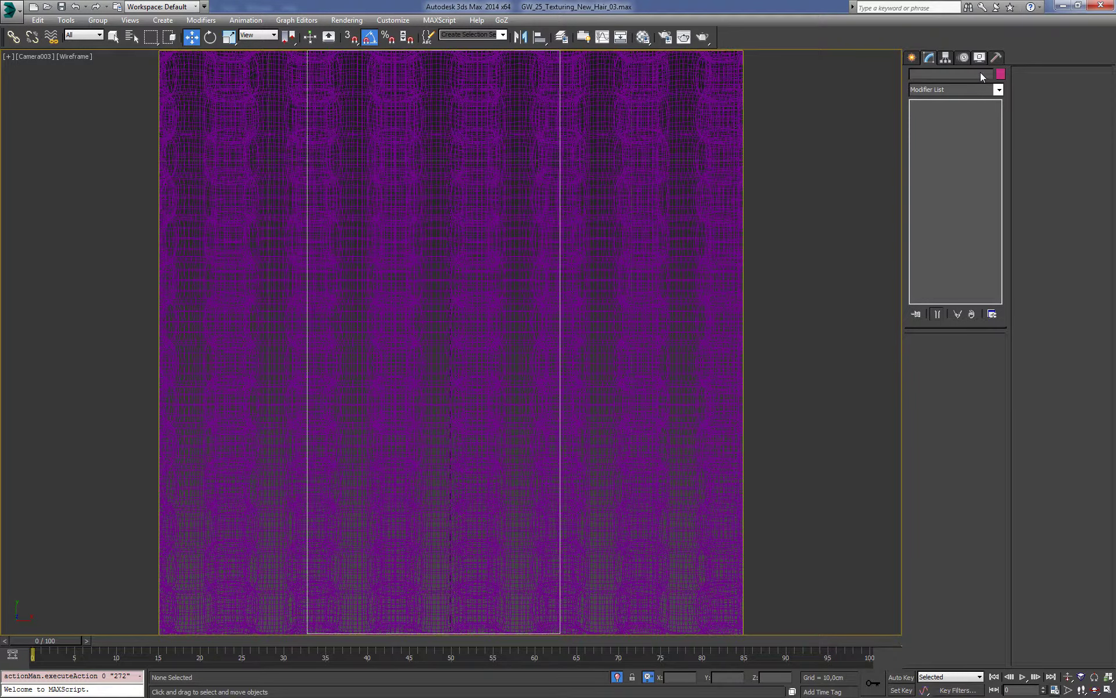
{"action": "left_click", "coordinate": [690, 39]}
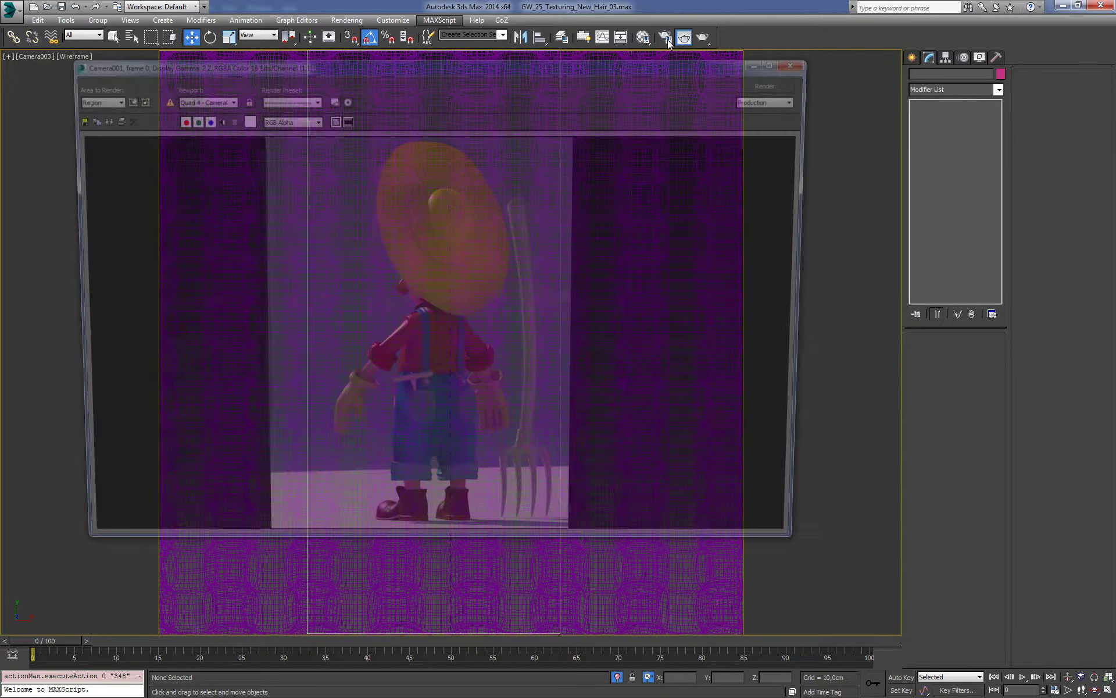
{"action": "left_click", "coordinate": [83, 100]}
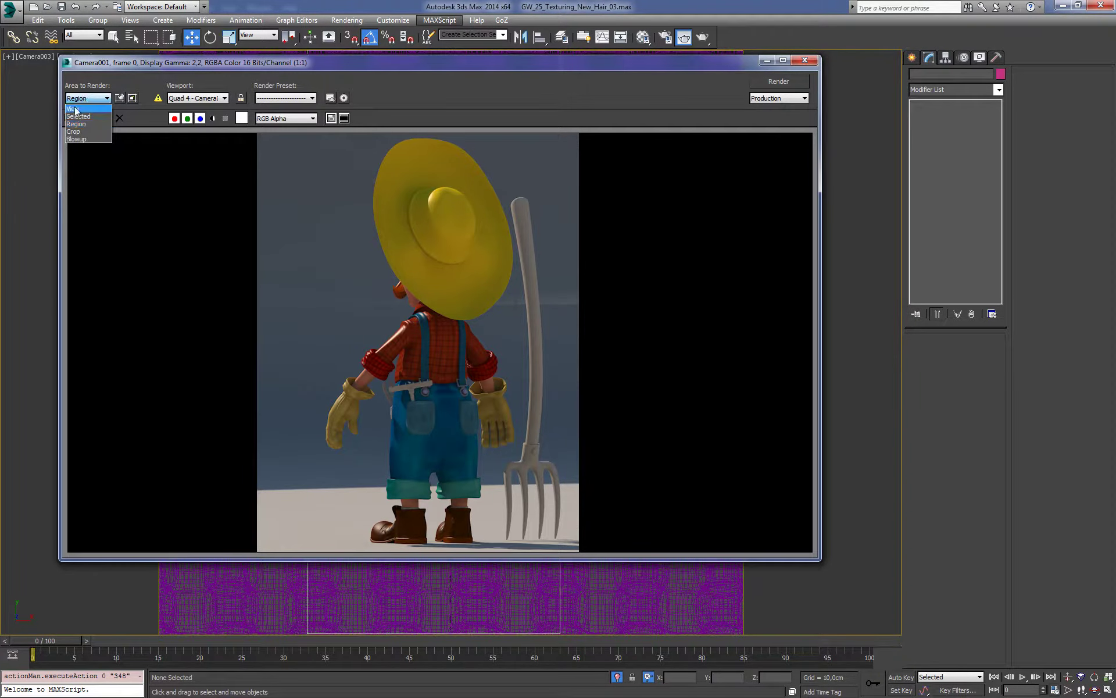
{"action": "left_click", "coordinate": [78, 115]}
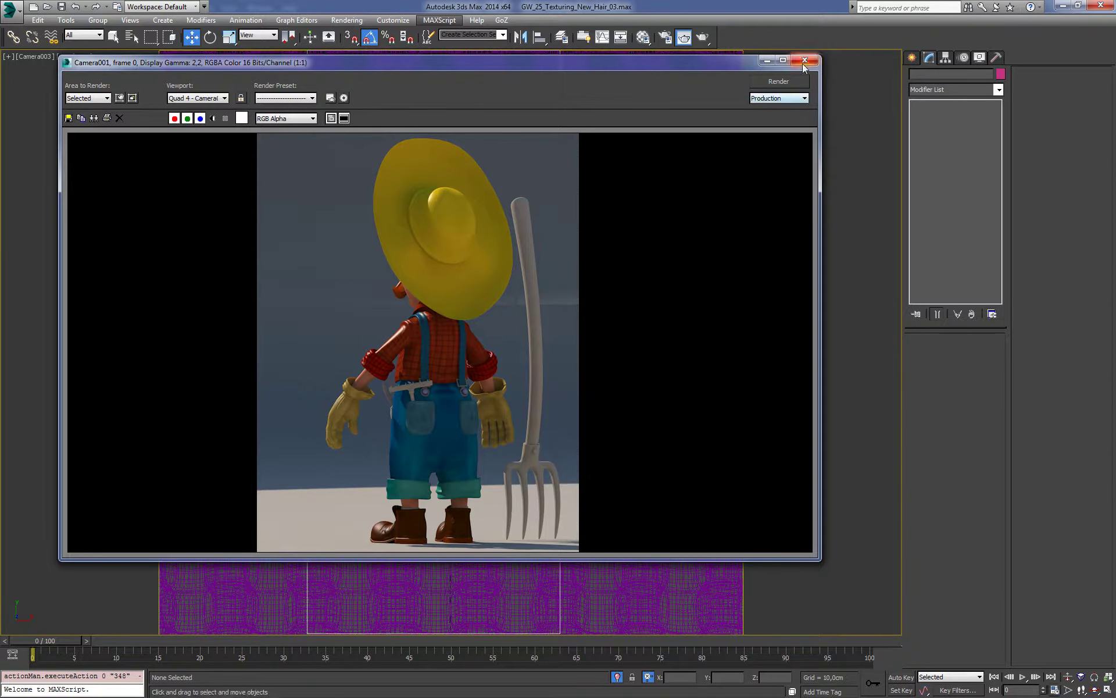
{"action": "left_click", "coordinate": [804, 62]}
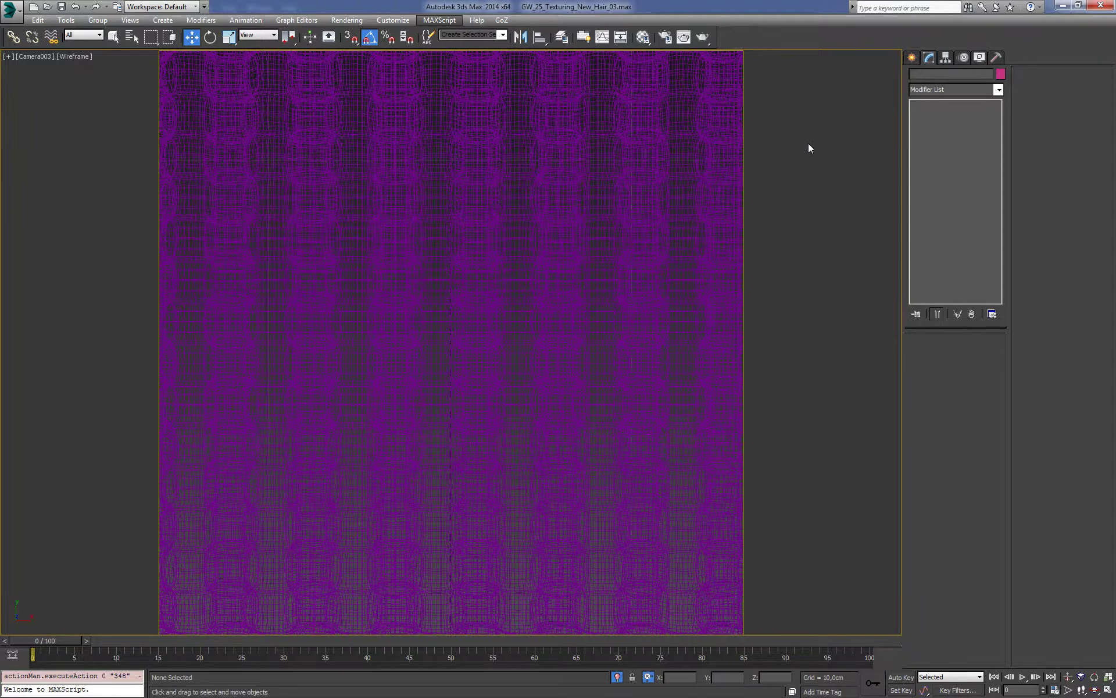
Step: Shade the camera view and dolly Camera003 back from the woven surface
{"action": "middle_click_drag", "start_coordinate": [603, 272], "coordinate": [604, 283]}
{"action": "key", "text": "F3"}
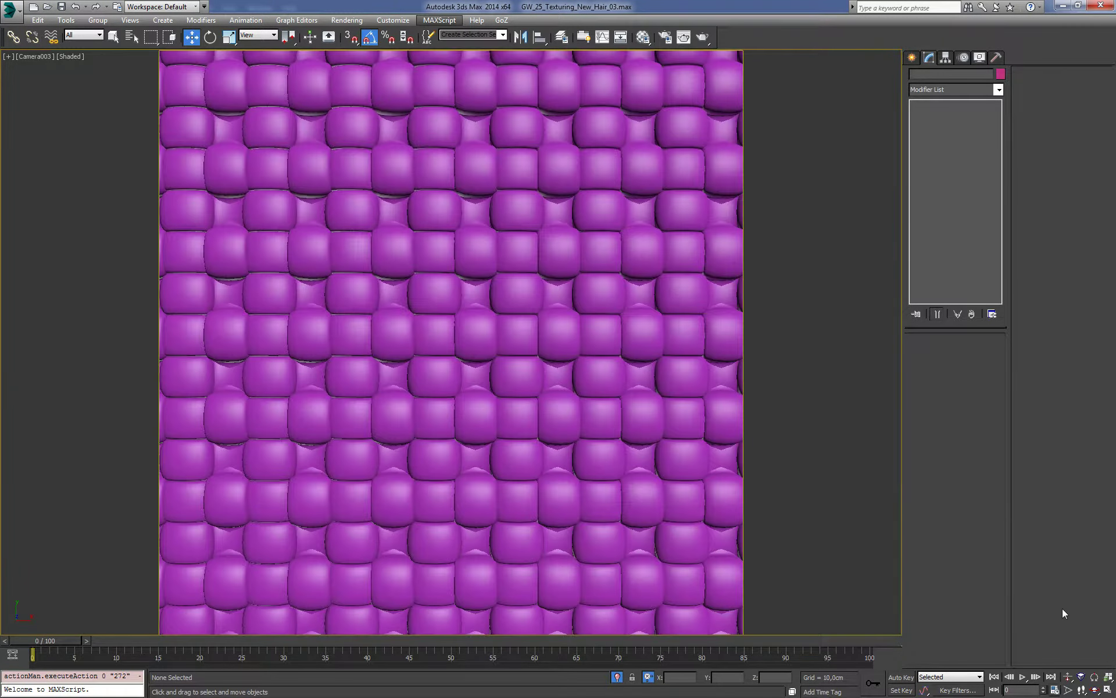
{"action": "left_click", "coordinate": [1068, 677]}
{"action": "mouse_move", "coordinate": [700, 512]}
{"action": "left_mouse_down"}
{"action": "mouse_move", "coordinate": [703, 524]}
{"action": "mouse_move", "coordinate": [684, 492]}
{"action": "left_mouse_up"}
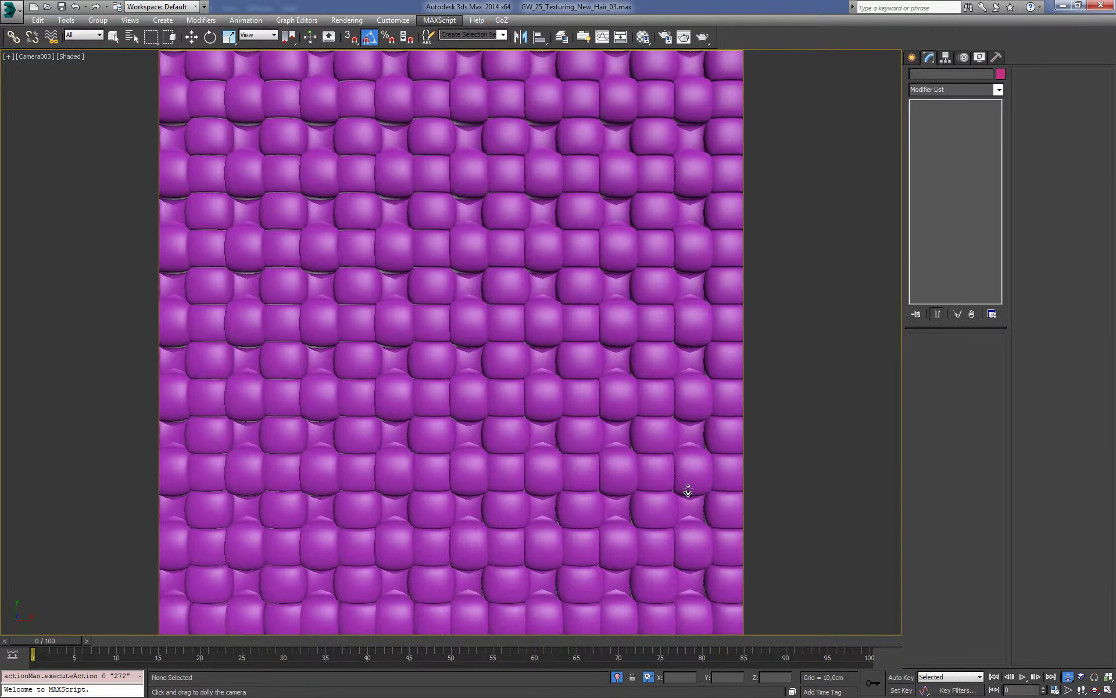
{"action": "left_click_drag", "start_coordinate": [687, 492], "coordinate": [680, 471]}
Step: Check the framing in the Front view, then look through Camera003 again
{"action": "key", "text": "w"}
{"action": "key", "text": "F3"}
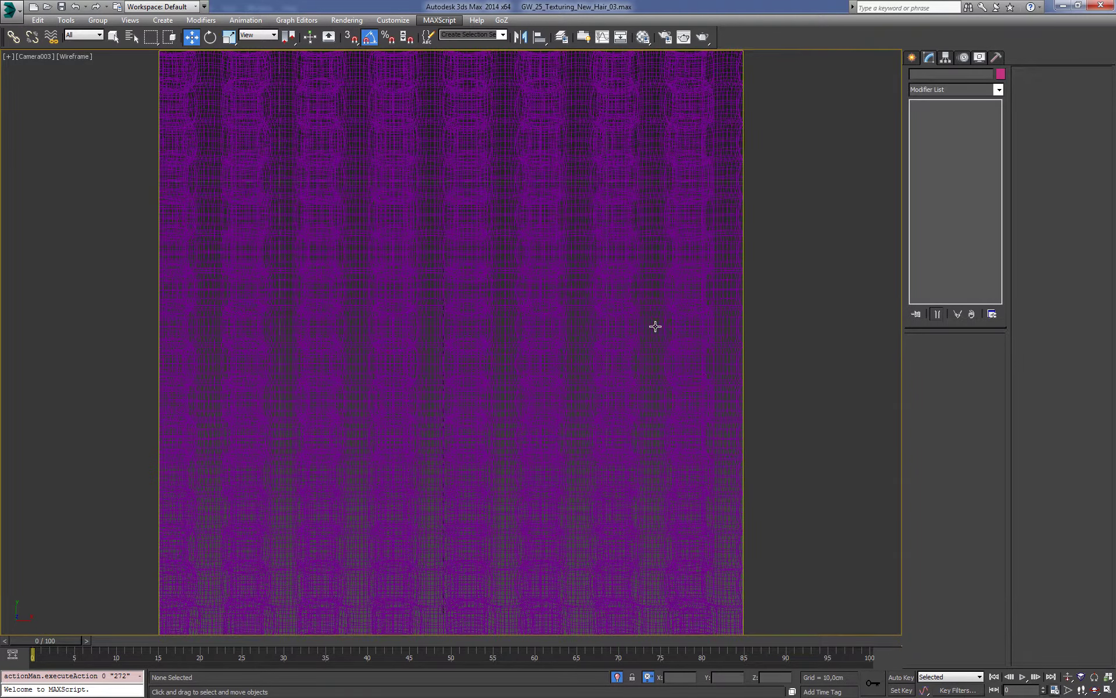
{"action": "left_click", "coordinate": [112, 36]}
{"action": "scroll", "coordinate": [340, 142], "scroll_direction": "down", "scroll_amount": 5}
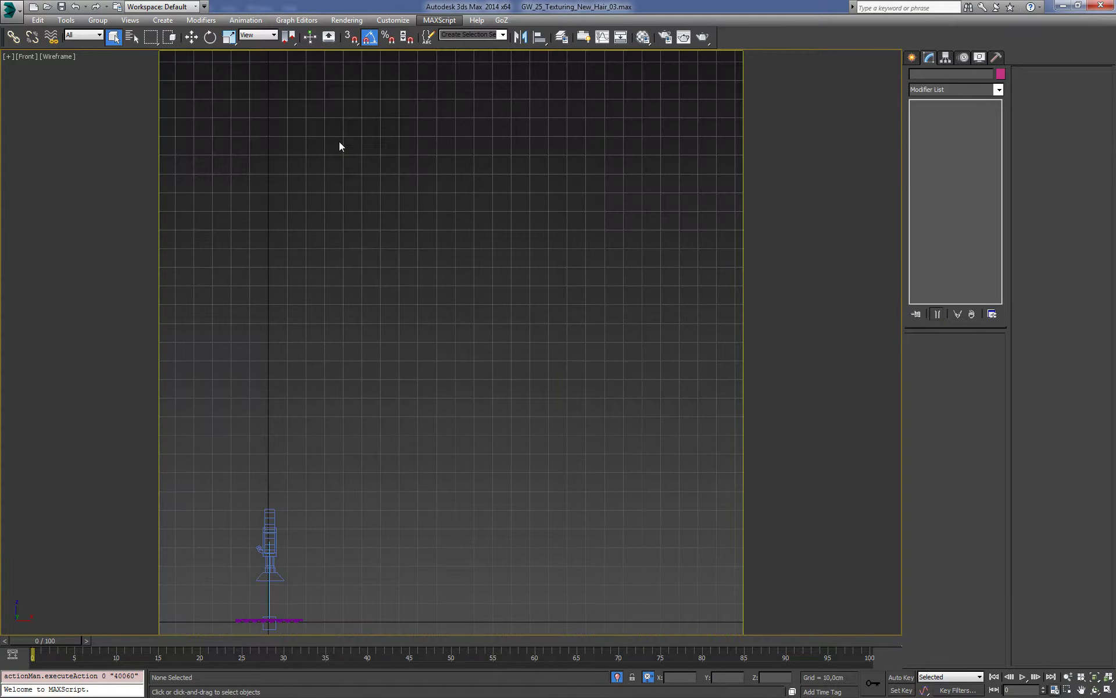
{"action": "key", "text": "f"}
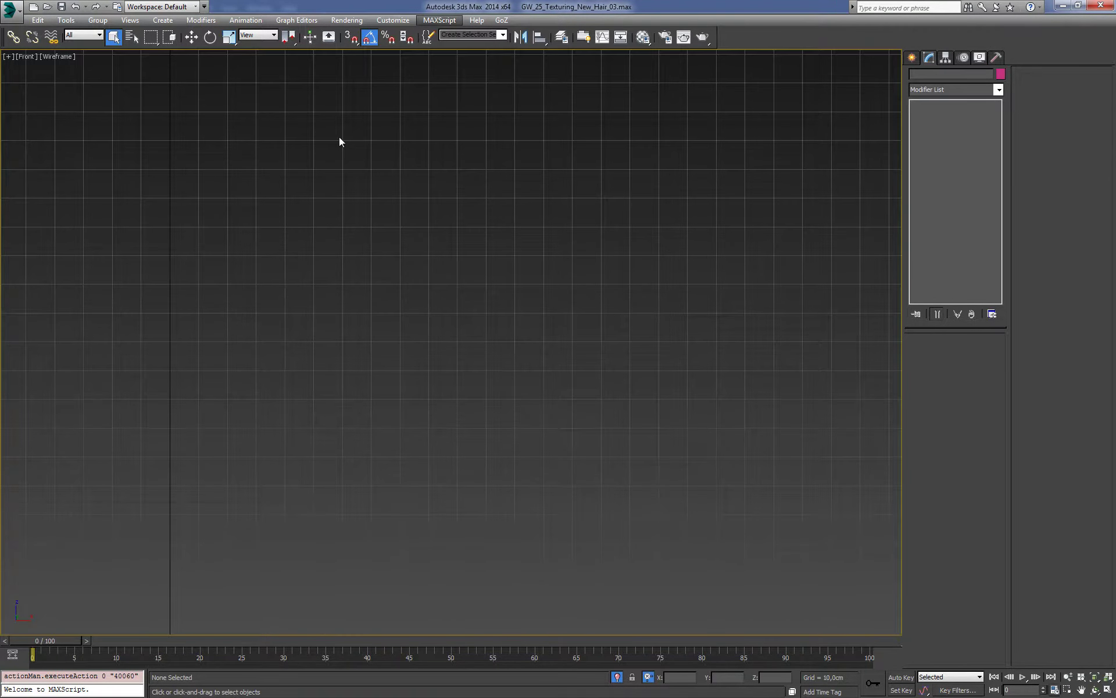
{"action": "key", "text": "z"}
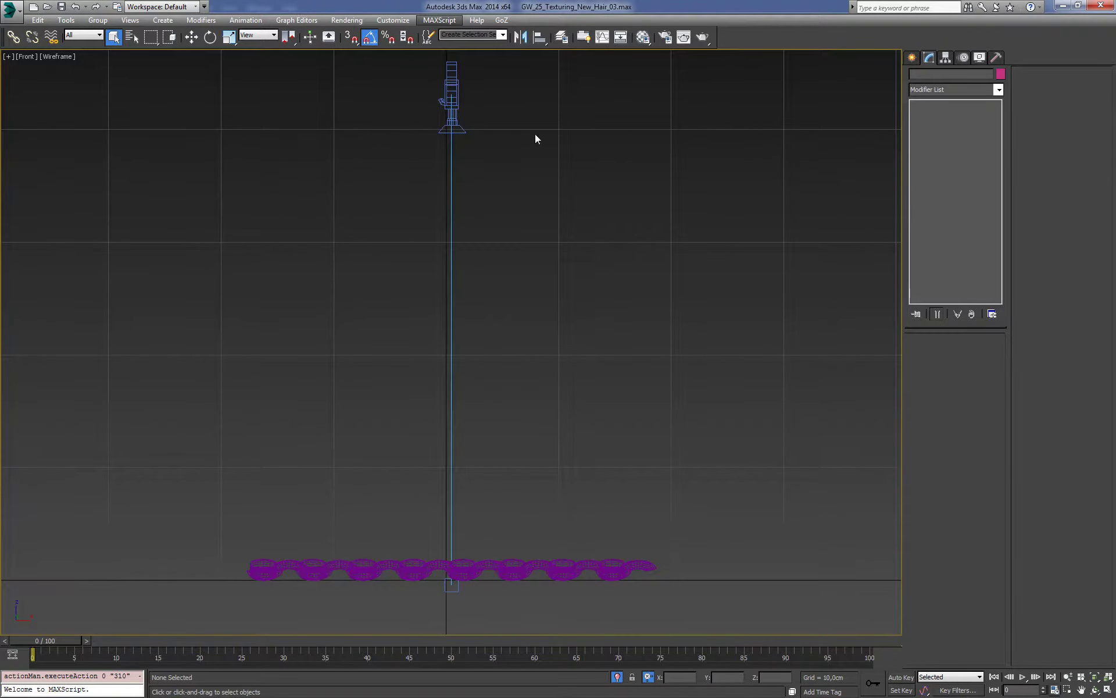
{"action": "key", "text": "c"}
{"action": "left_click", "coordinate": [524, 285]}
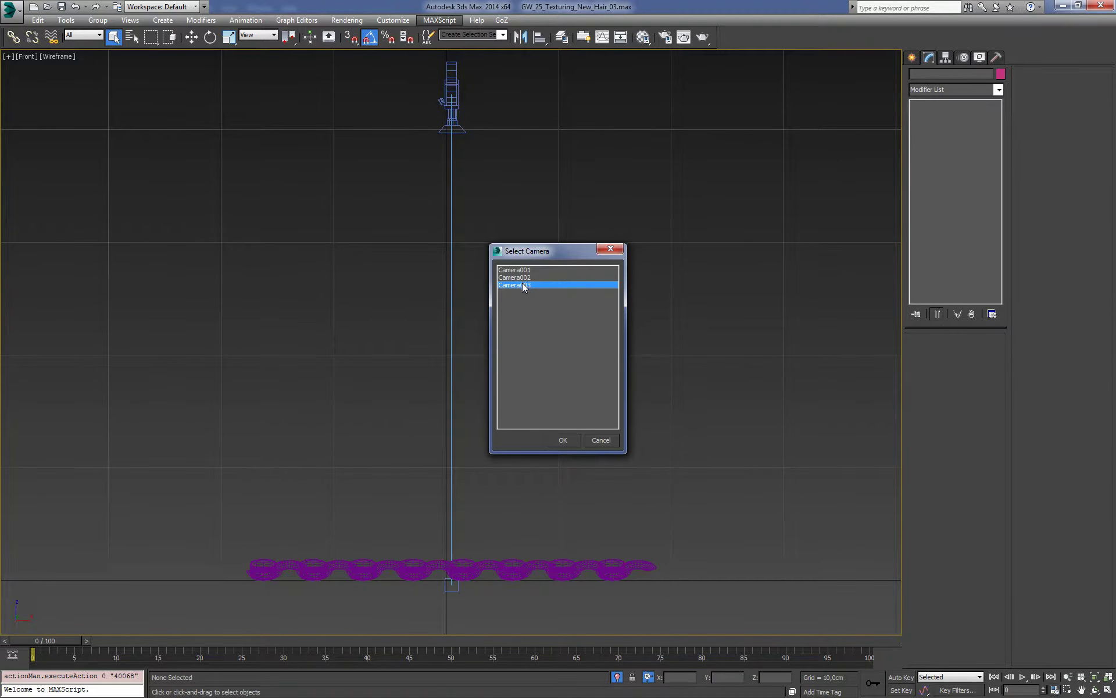
{"action": "double_click", "coordinate": [524, 285]}
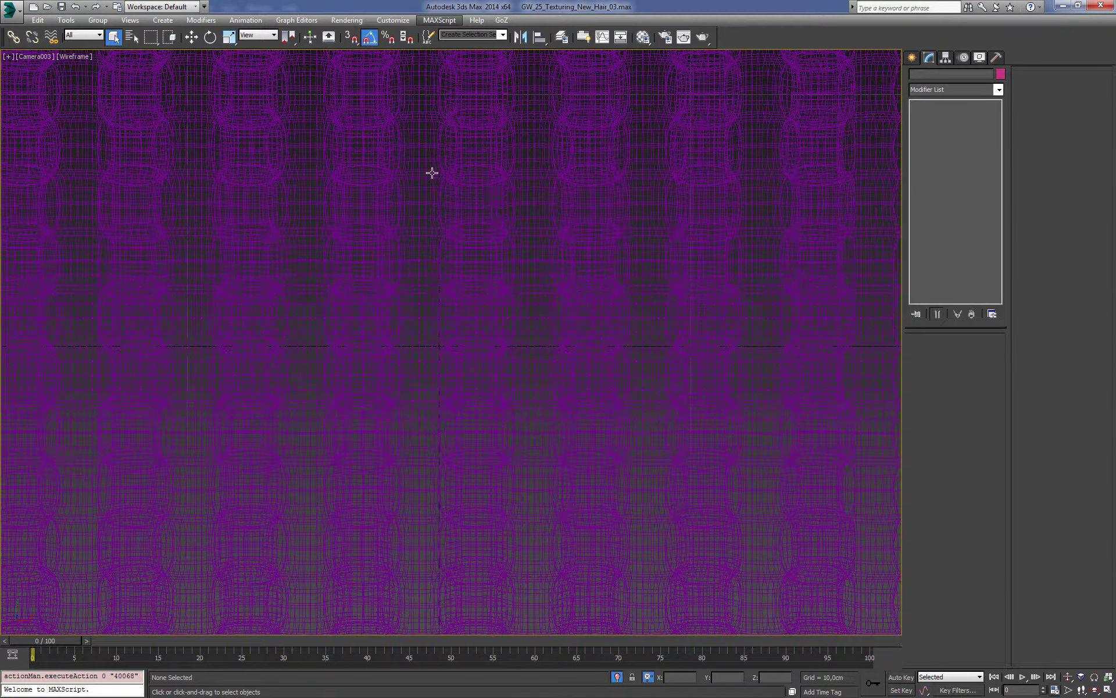
Step: Shade Camera003's view, check the safe frame, then switch to an orthographic user view
{"action": "key", "text": "F3"}
{"action": "key", "text": "shift+f"}
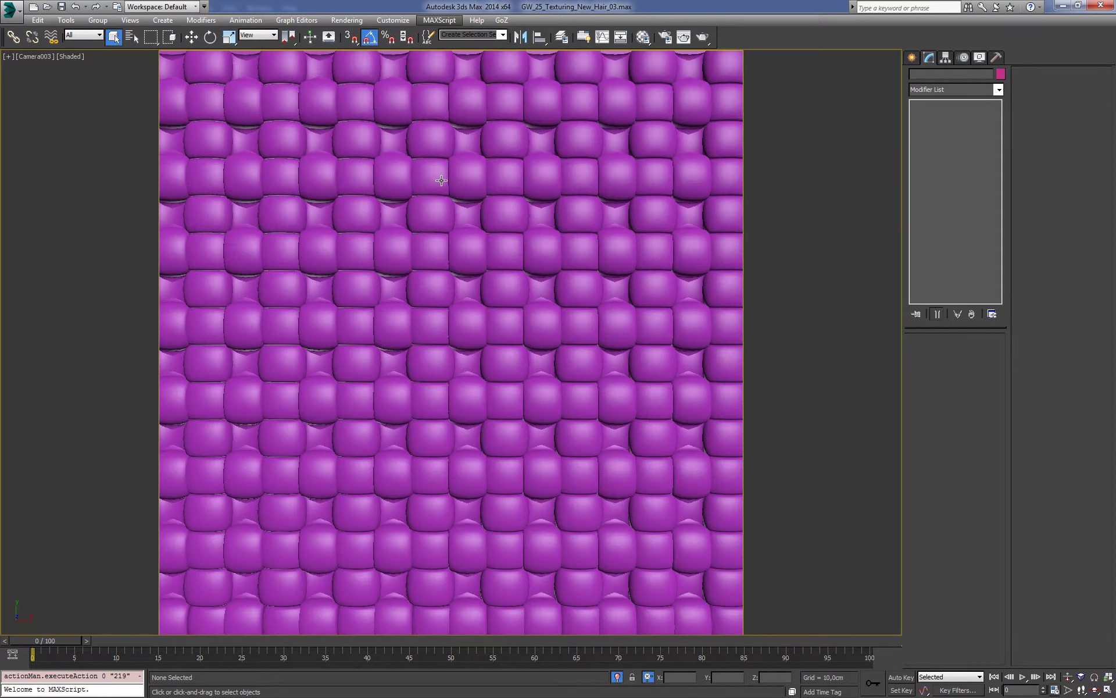
{"action": "key", "text": "shift+f"}
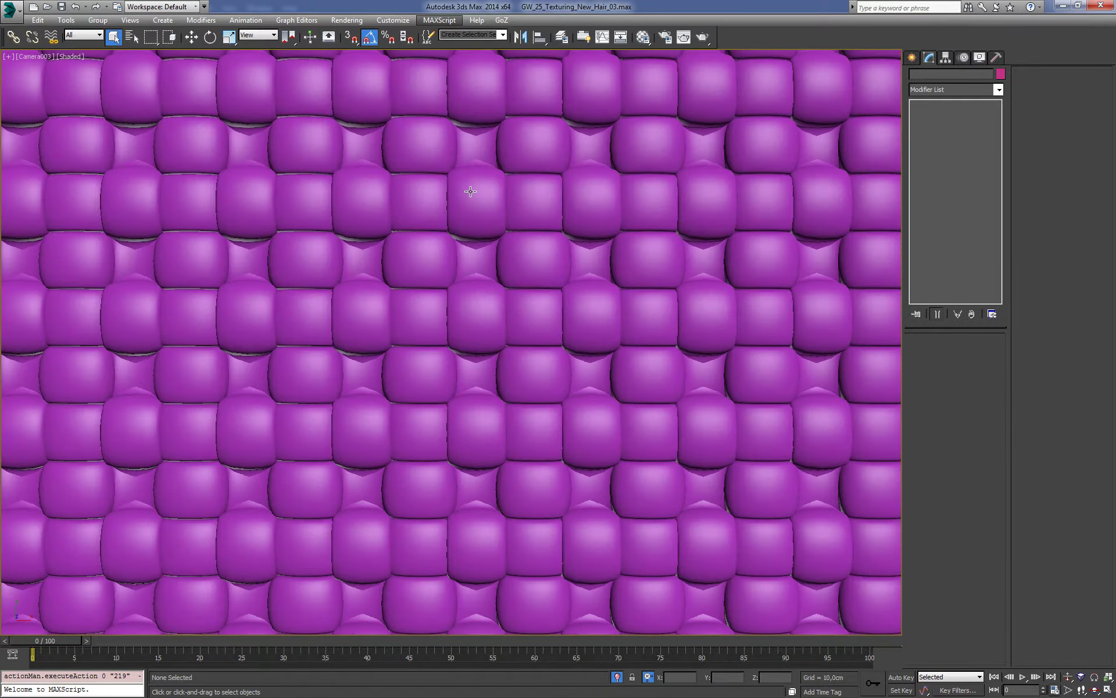
{"action": "key", "text": "d"}
{"action": "key", "text": "f"}
{"action": "key", "text": "z"}
Step: Orbit above the patch and drag-select all the woven pieces
{"action": "middle_click_drag", "start_coordinate": [550, 216], "coordinate": [529, 205], "text": "alt"}
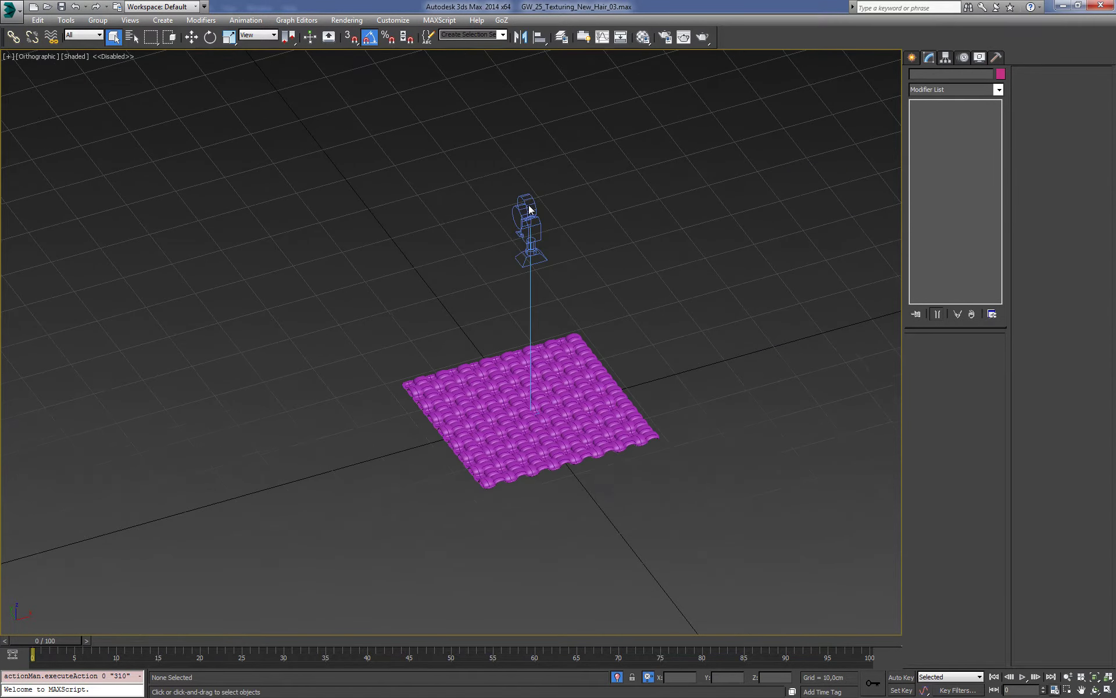
{"action": "middle_click_drag", "start_coordinate": [365, 230], "coordinate": [381, 247], "text": "alt"}
{"action": "scroll", "coordinate": [371, 262], "scroll_direction": "up", "scroll_amount": 4}
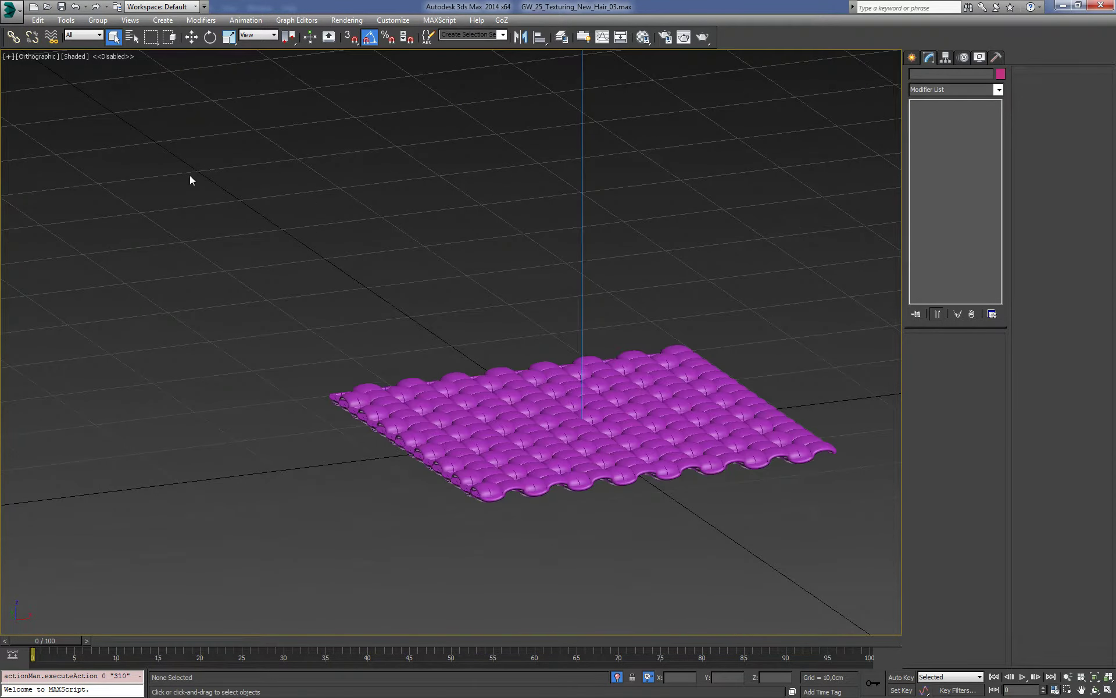
{"action": "left_click_drag", "start_coordinate": [831, 587], "coordinate": [833, 588]}
Step: Set the selection filter to Shapes and select the woven shape objects
{"action": "left_click", "coordinate": [66, 20]}
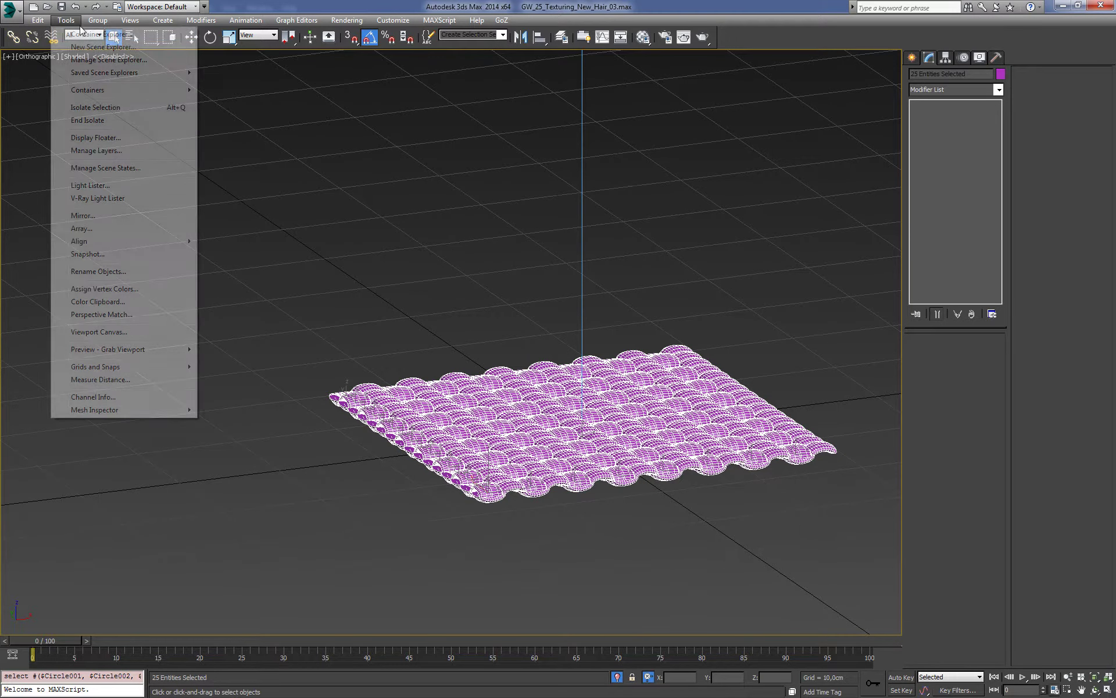
{"action": "left_click", "coordinate": [98, 20]}
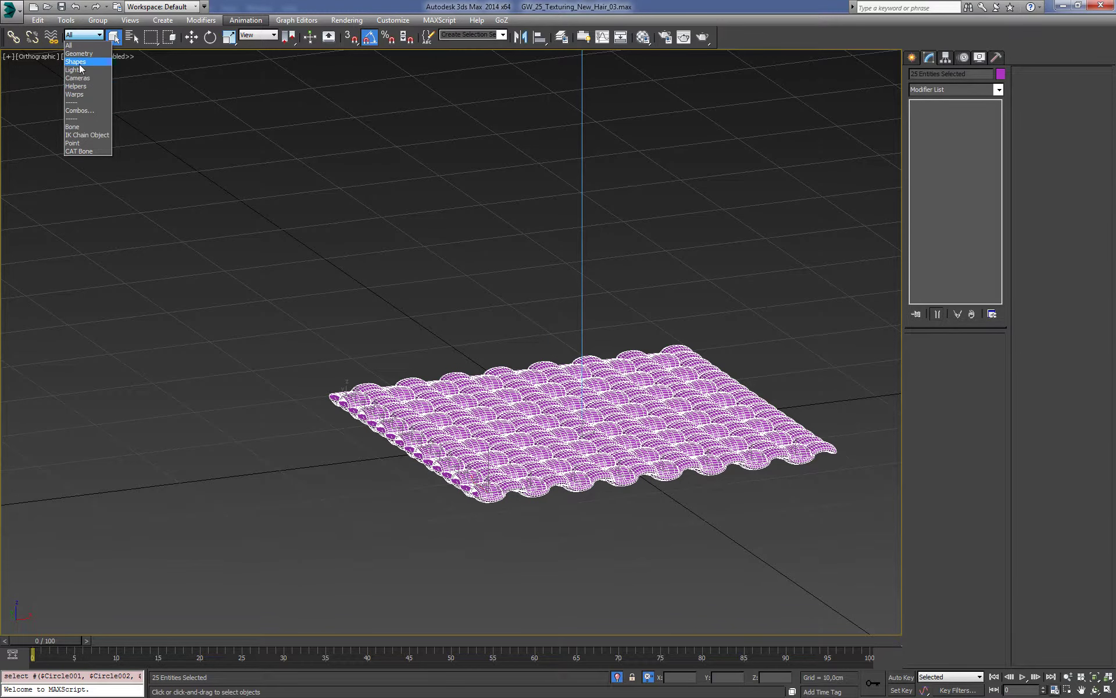
{"action": "left_click", "coordinate": [80, 62]}
{"action": "left_click_drag", "start_coordinate": [87, 138], "coordinate": [786, 483]}
{"action": "middle_click_drag", "start_coordinate": [739, 217], "coordinate": [691, 232]}
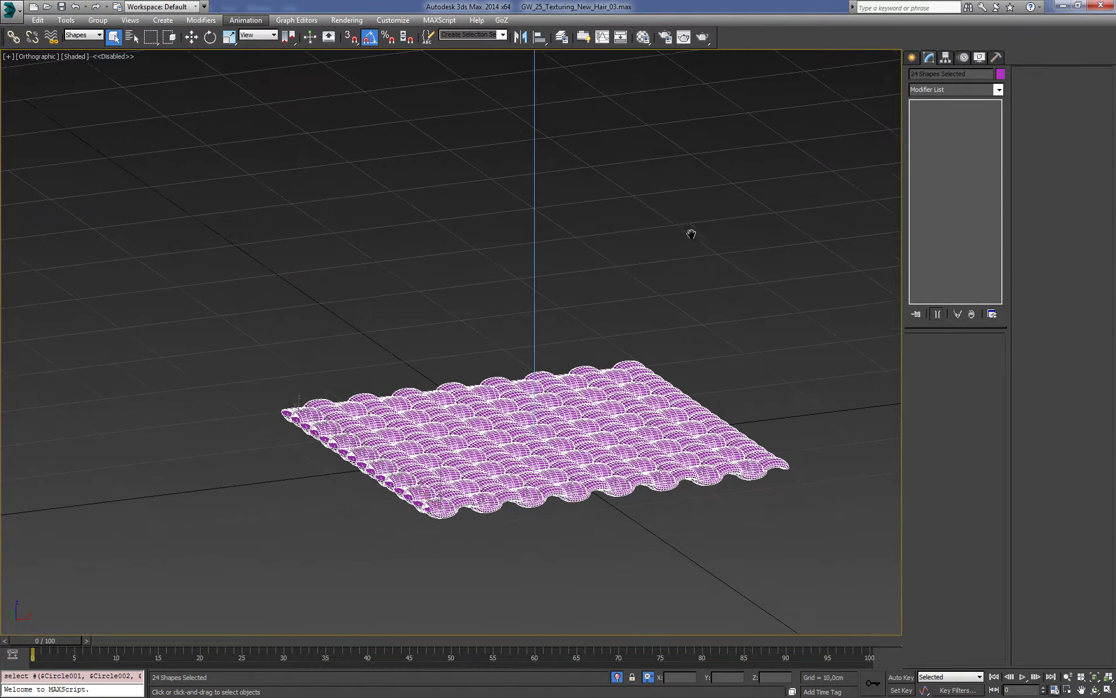
Step: Add an Edit Poly modifier to the woven shapes, then deselect them
{"action": "left_click", "coordinate": [995, 89]}
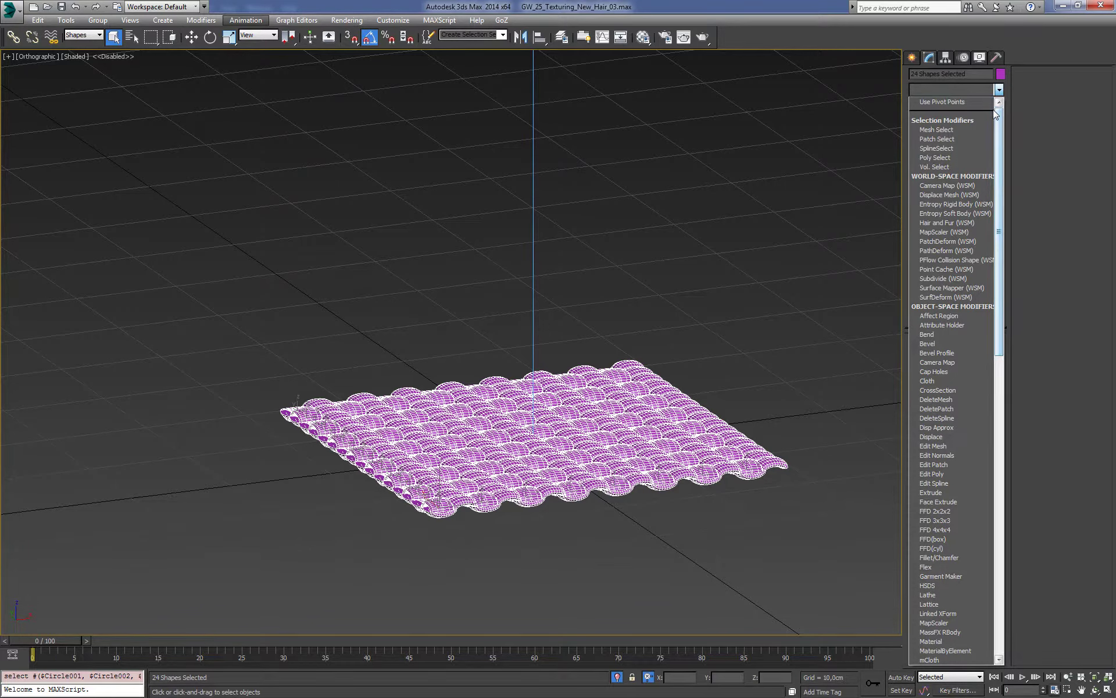
{"action": "scroll", "coordinate": [993, 109], "scroll_direction": "down", "scroll_amount": 10}
{"action": "scroll", "coordinate": [975, 113], "scroll_direction": "down", "scroll_amount": 3}
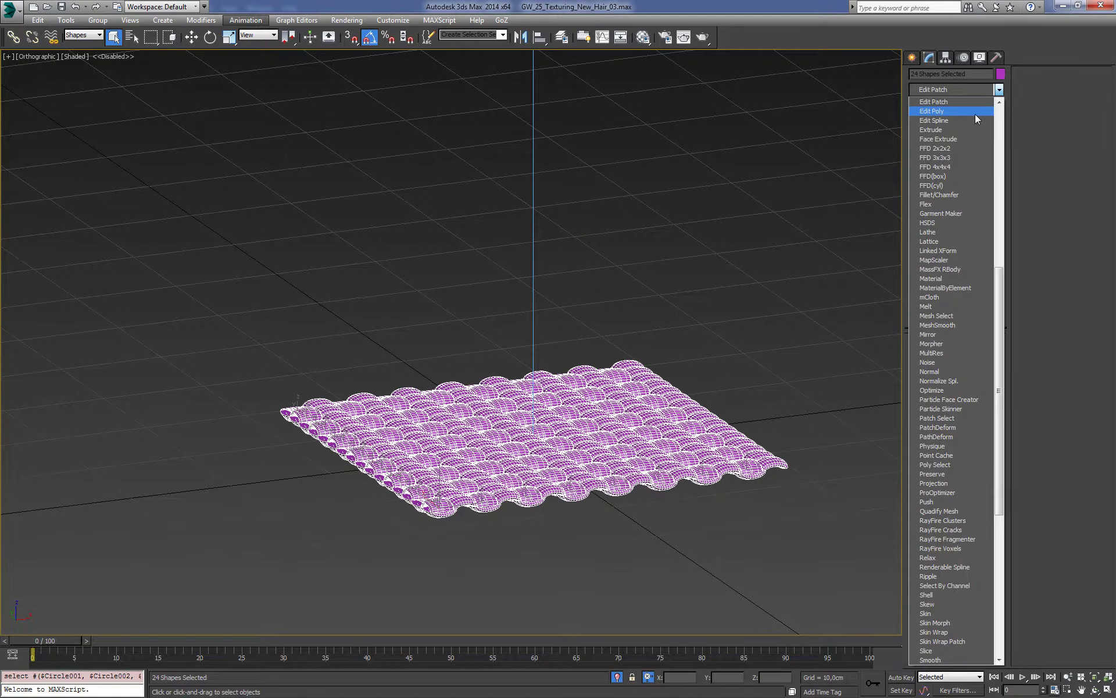
{"action": "left_click", "coordinate": [936, 109]}
{"action": "left_click", "coordinate": [797, 246]}
Step: Toggle shading and look through Camera003, checking the safe frame
{"action": "key", "text": "F3"}
{"action": "key", "text": "F3"}
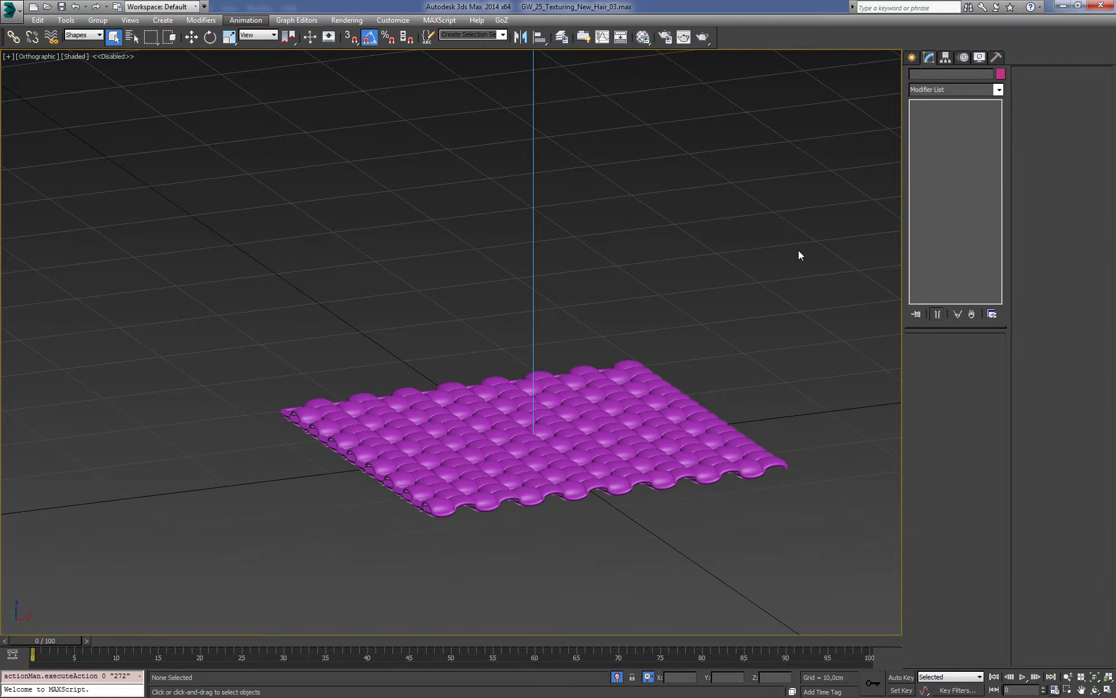
{"action": "key", "text": "c"}
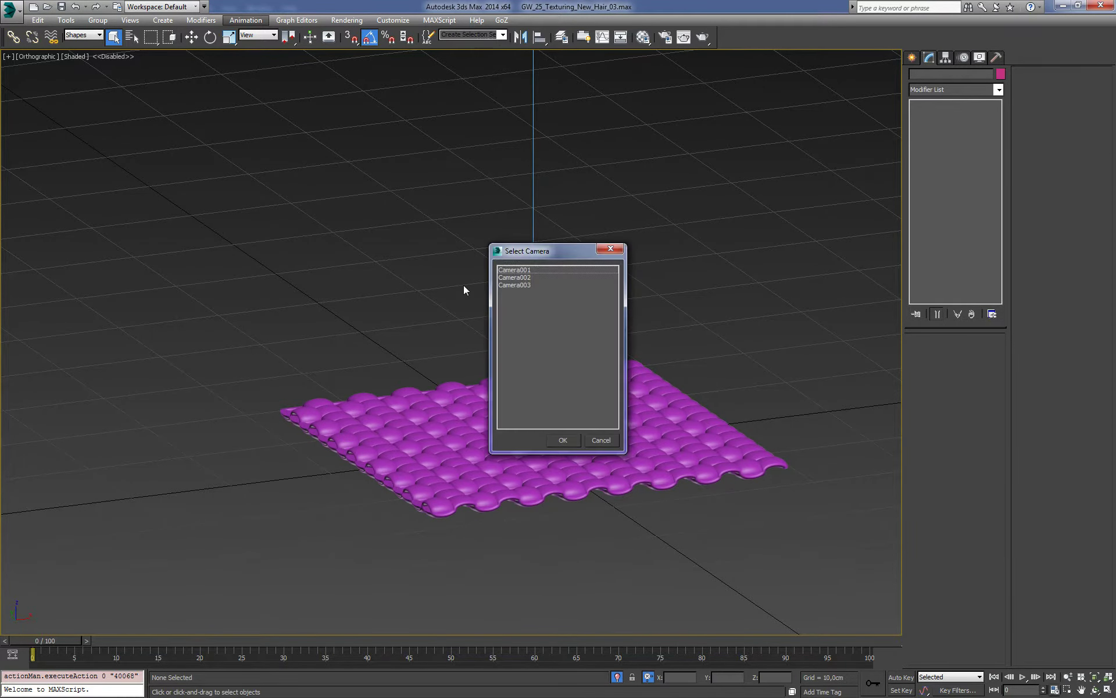
{"action": "double_click", "coordinate": [514, 285]}
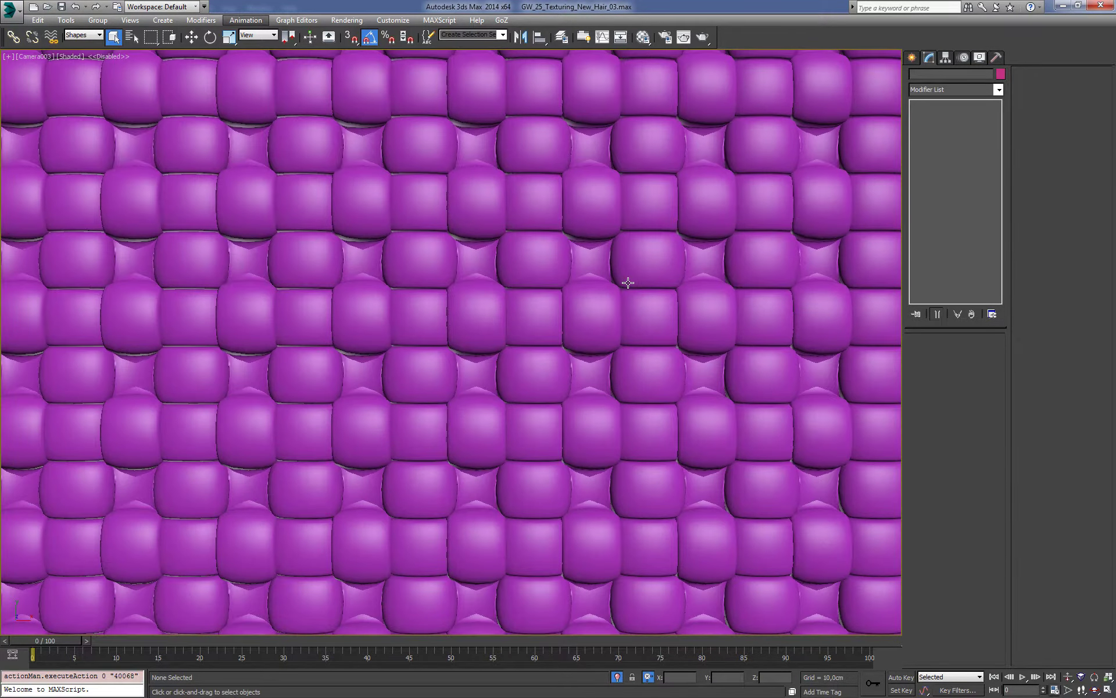
{"action": "key", "text": "shift+f"}
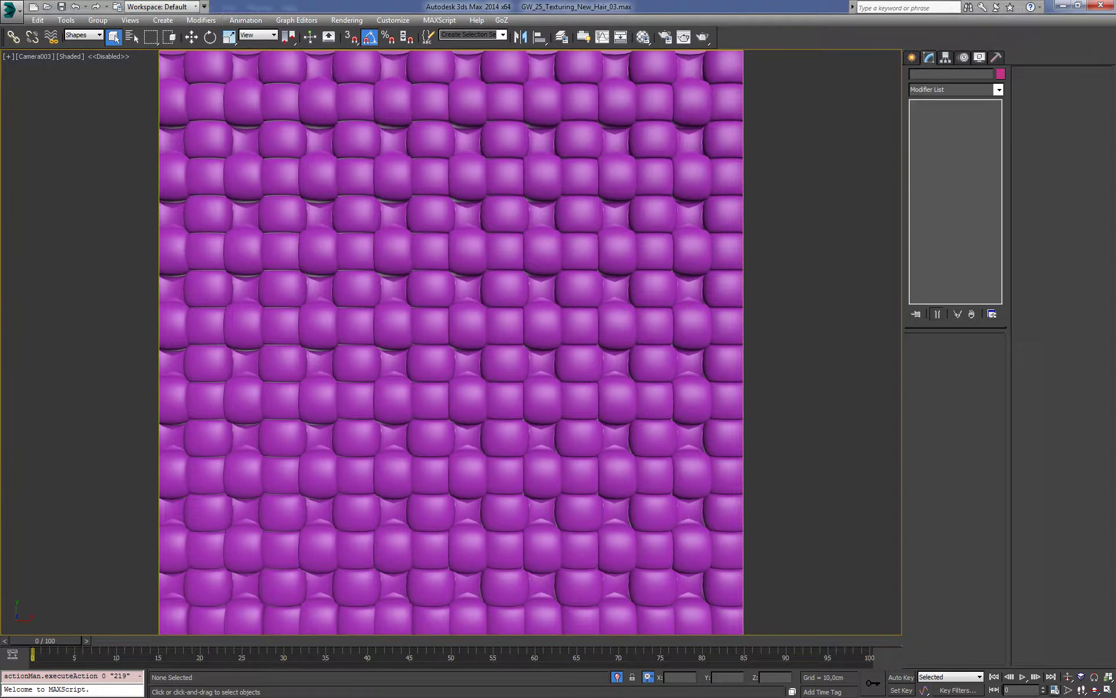
{"action": "key", "text": "shift+f"}
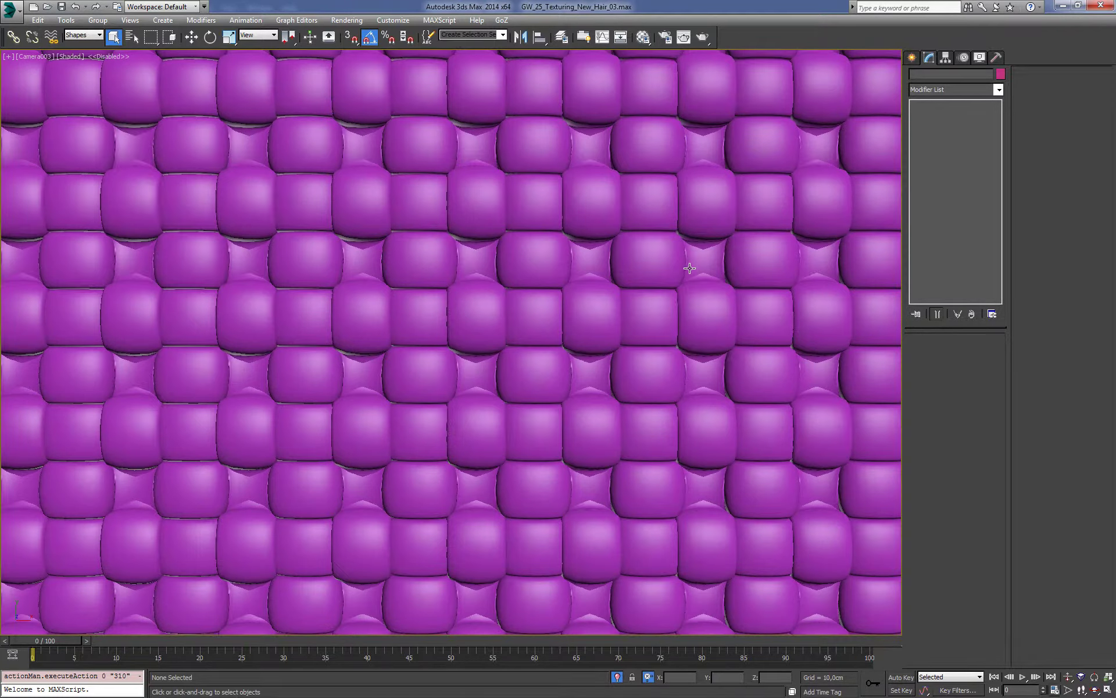
Step: In an orthographic overview, reset the selection filter to All and clear the selection
{"action": "key", "text": "u"}
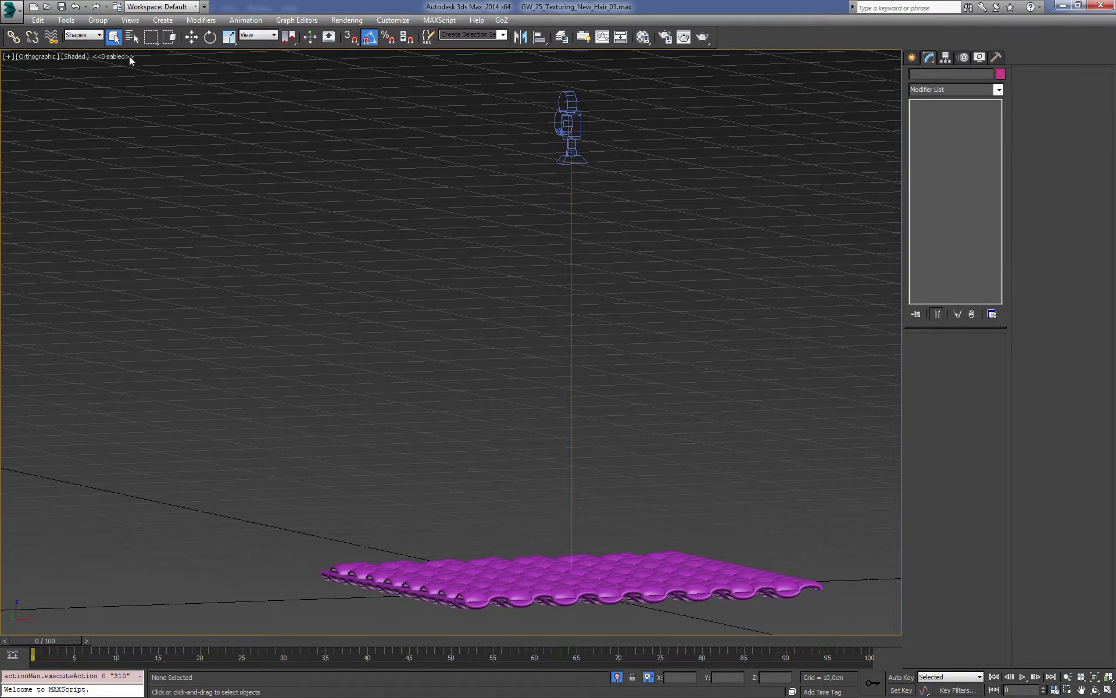
{"action": "left_click", "coordinate": [98, 20]}
{"action": "left_click", "coordinate": [102, 58]}
{"action": "left_click", "coordinate": [83, 35]}
{"action": "left_click", "coordinate": [89, 45]}
{"action": "left_click_drag", "start_coordinate": [375, 100], "coordinate": [589, 151]}
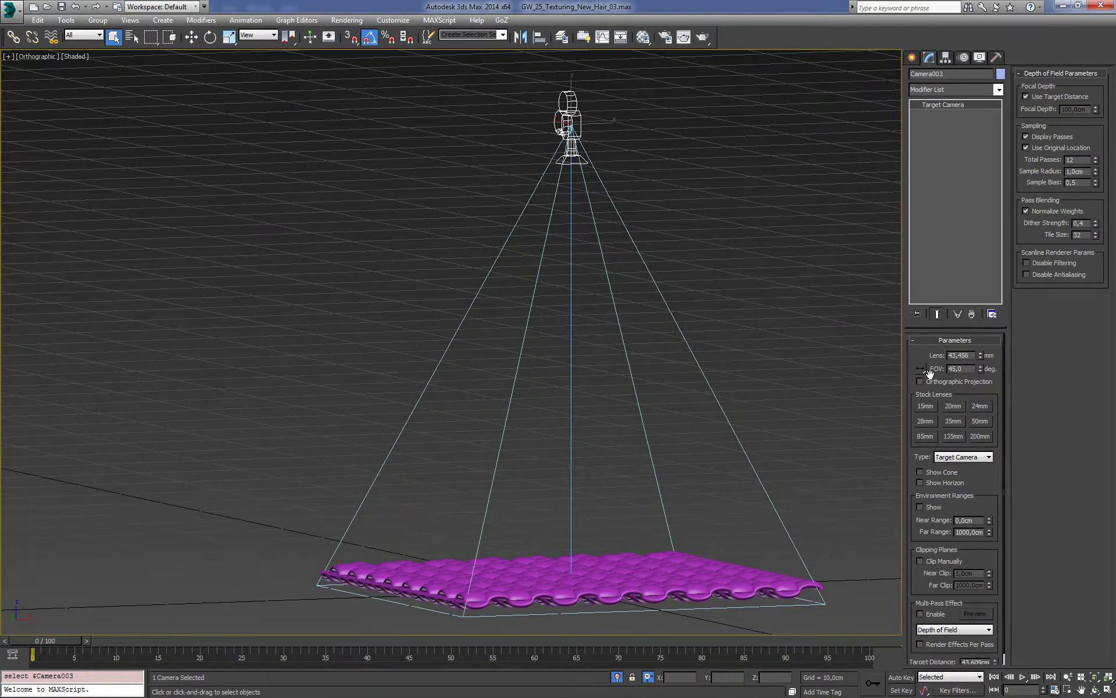
{"action": "left_click", "coordinate": [781, 330]}
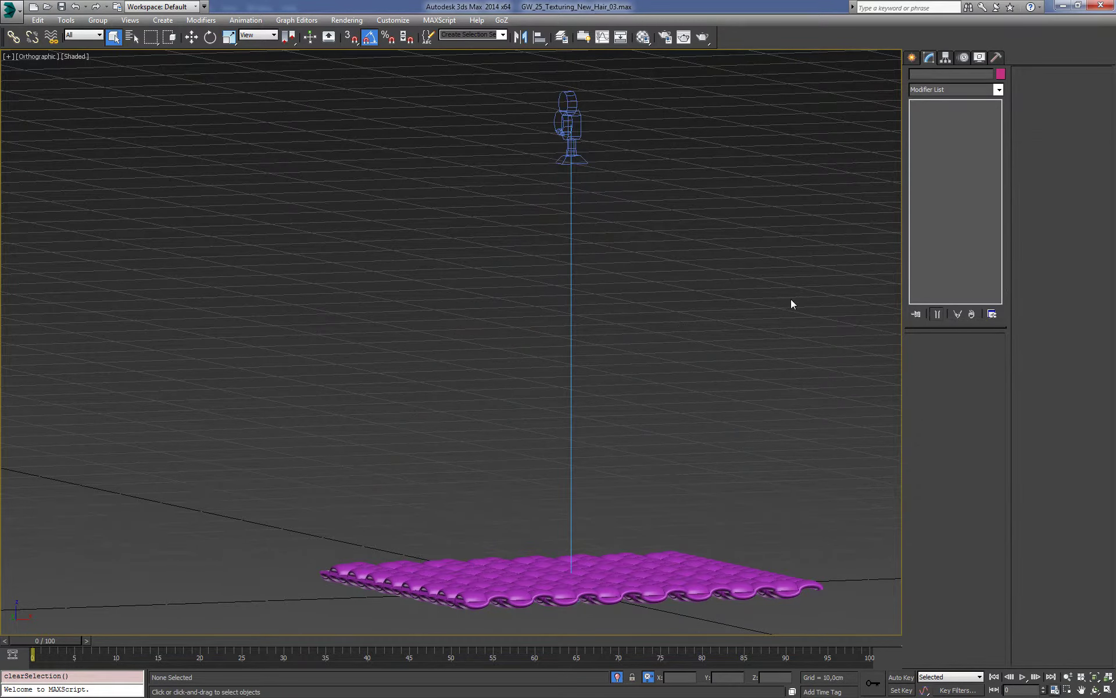
Step: Pan the overview, then look through Camera003 at the woven patch
{"action": "mouse_move", "coordinate": [789, 298]}
{"action": "middle_mouse_down"}
{"action": "mouse_move", "coordinate": [782, 321]}
{"action": "mouse_move", "coordinate": [738, 336]}
{"action": "middle_mouse_up"}
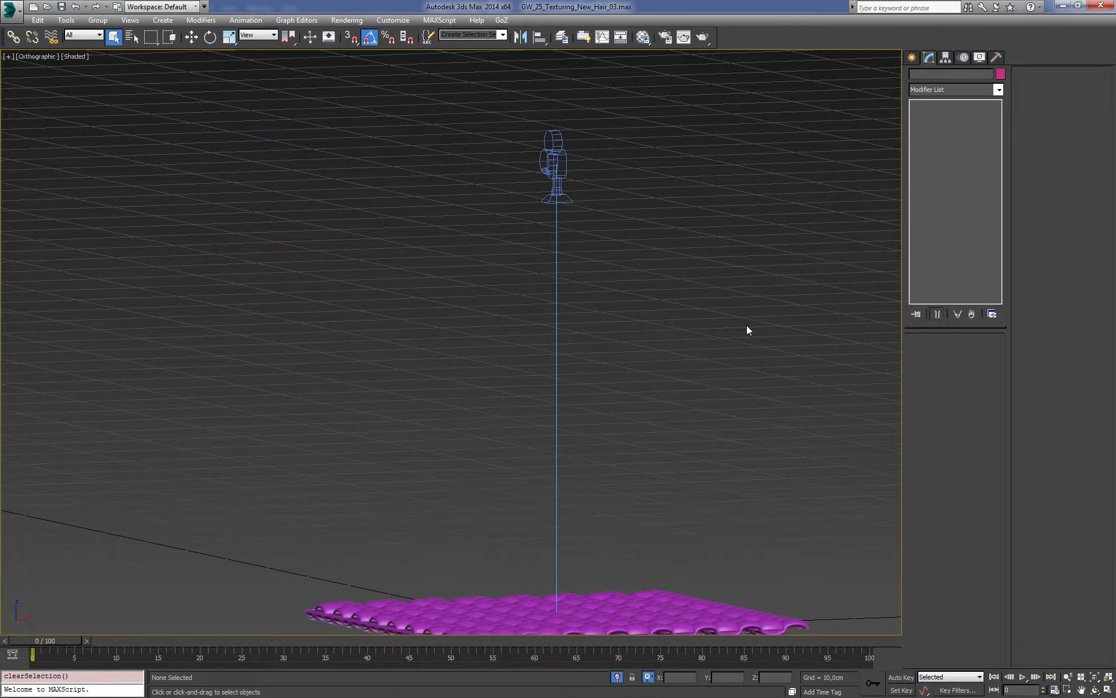
{"action": "middle_click_drag", "start_coordinate": [745, 323], "coordinate": [735, 332]}
{"action": "key", "text": "c"}
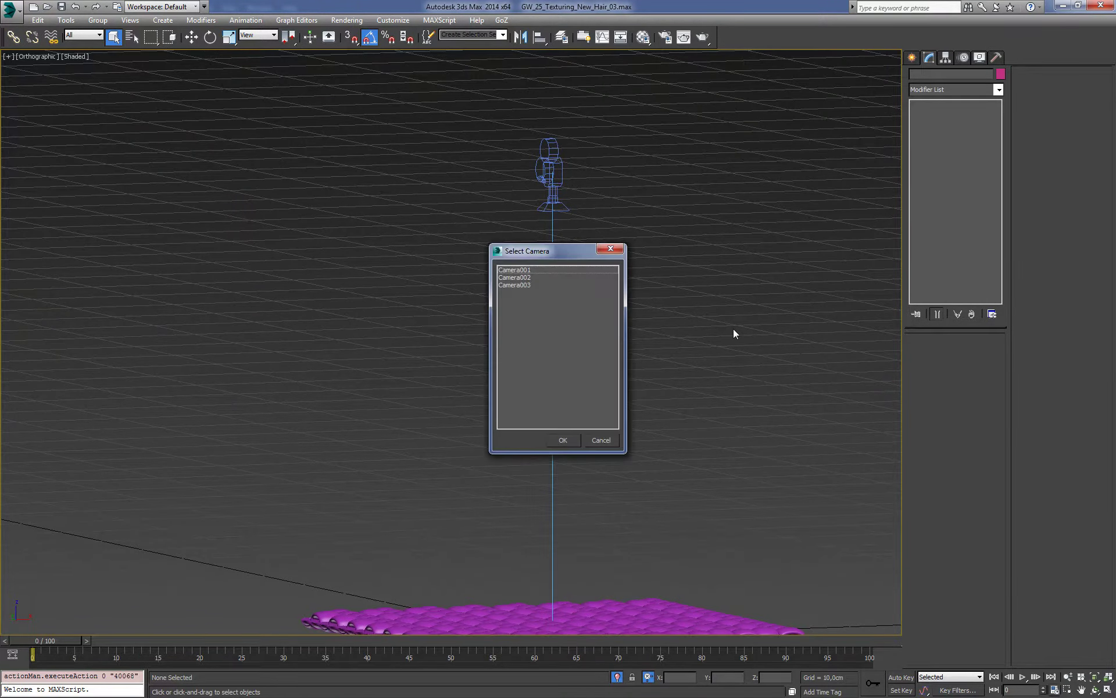
{"action": "double_click", "coordinate": [515, 285]}
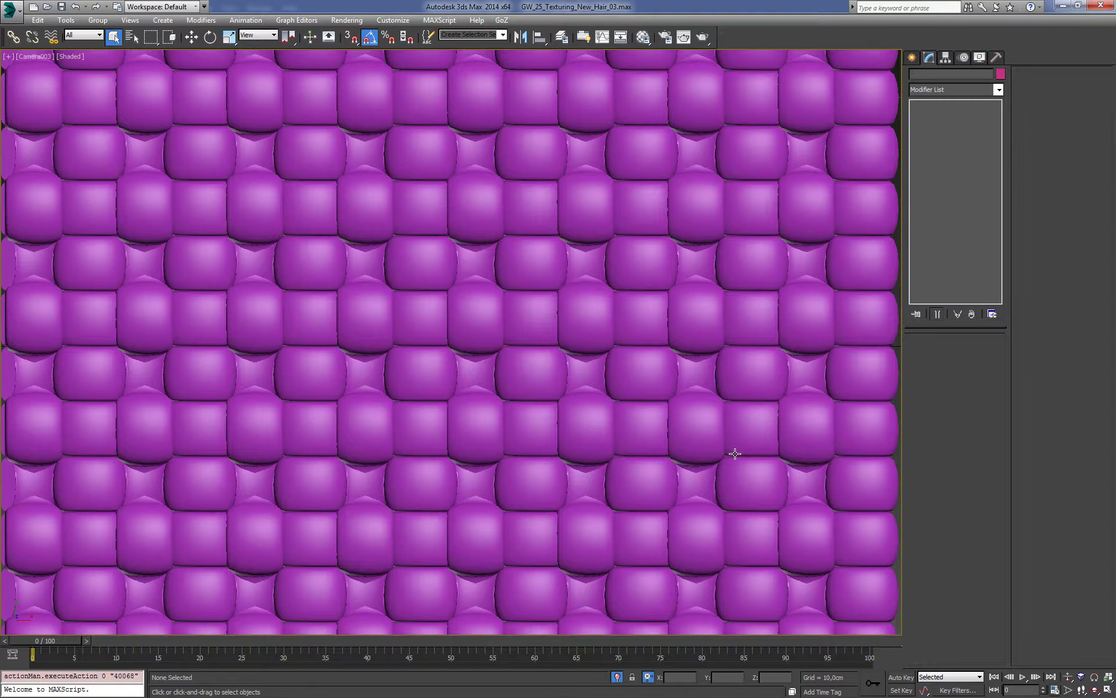
Step: Dolly Camera003 back until the whole woven patch fits inside the safe frame
{"action": "middle_click_drag", "start_coordinate": [681, 429], "coordinate": [690, 424]}
{"action": "left_click", "coordinate": [1068, 676]}
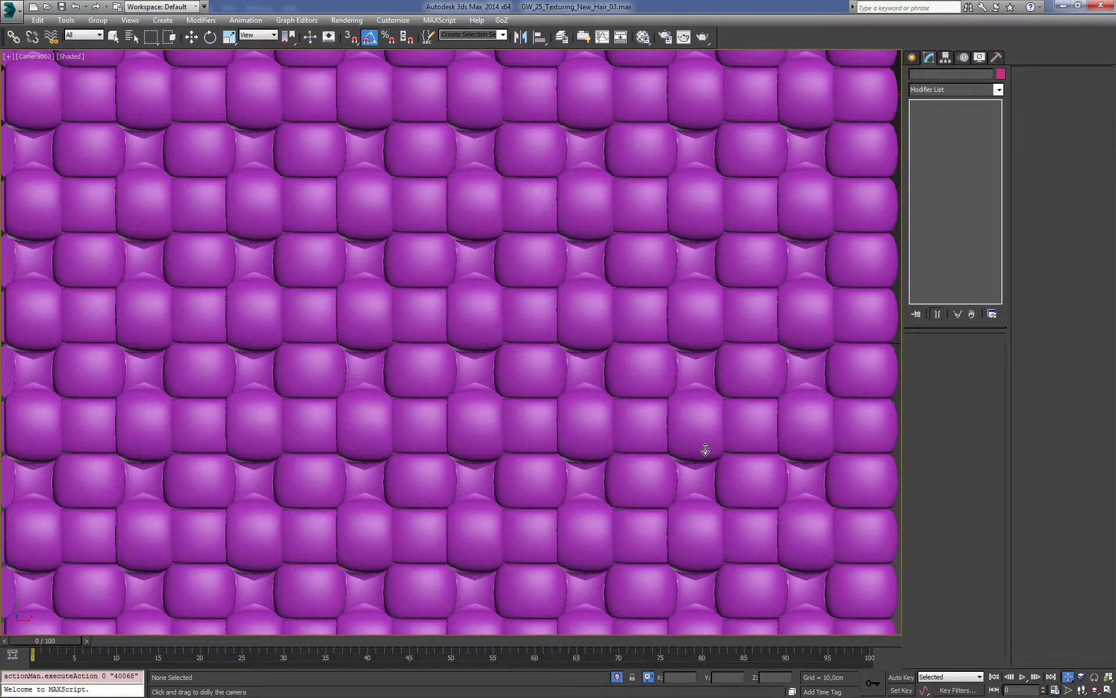
{"action": "scroll", "coordinate": [705, 451], "scroll_direction": "down", "scroll_amount": 2}
{"action": "scroll", "coordinate": [705, 456], "scroll_direction": "down", "scroll_amount": 2}
{"action": "scroll", "coordinate": [705, 456], "scroll_direction": "down", "scroll_amount": 1}
{"action": "scroll", "coordinate": [705, 456], "scroll_direction": "down", "scroll_amount": 2}
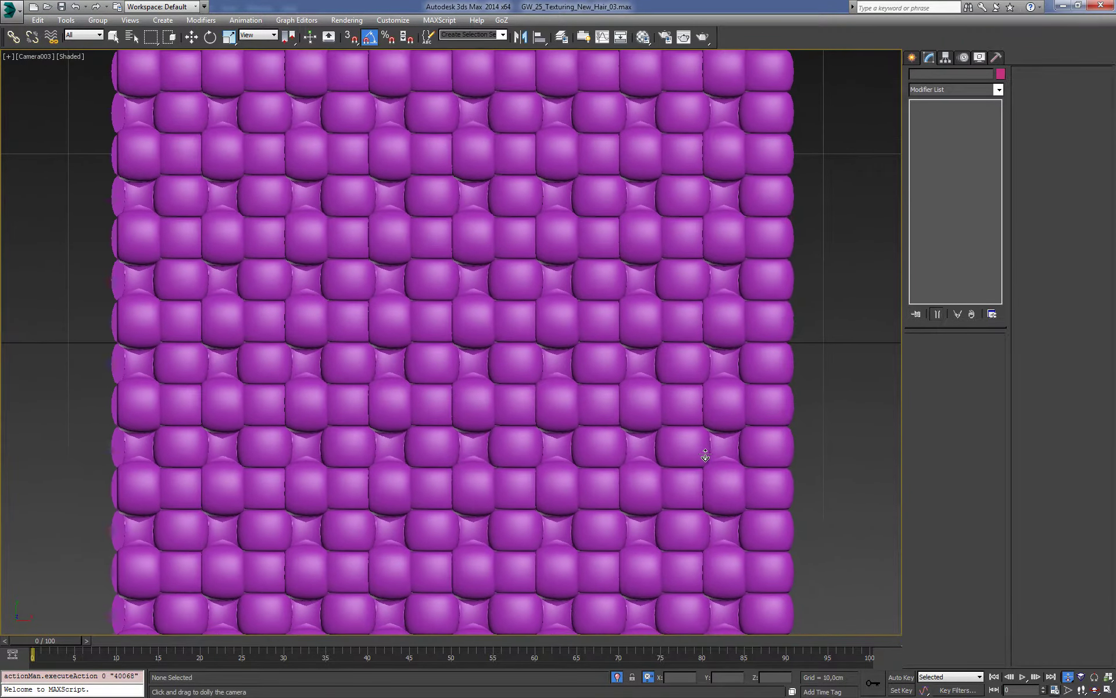
{"action": "key", "text": "shift+f"}
{"action": "scroll", "coordinate": [597, 431], "scroll_direction": "up", "scroll_amount": 1}
{"action": "scroll", "coordinate": [603, 428], "scroll_direction": "up", "scroll_amount": 2}
{"action": "scroll", "coordinate": [603, 427], "scroll_direction": "up", "scroll_amount": 2}
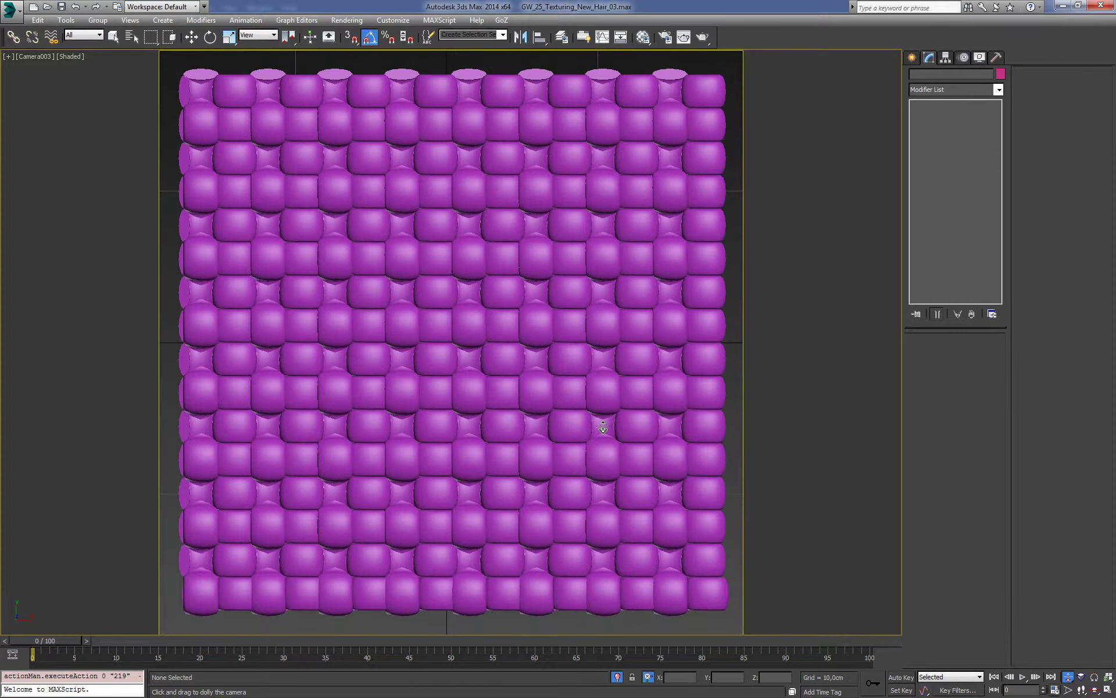
{"action": "scroll", "coordinate": [603, 428], "scroll_direction": "down", "scroll_amount": 1}
{"action": "right_click", "coordinate": [607, 427]}
Step: Toggle edge and shading display, then open V-Ray's Indirect Illumination settings in Render Setup
{"action": "key", "text": "F4"}
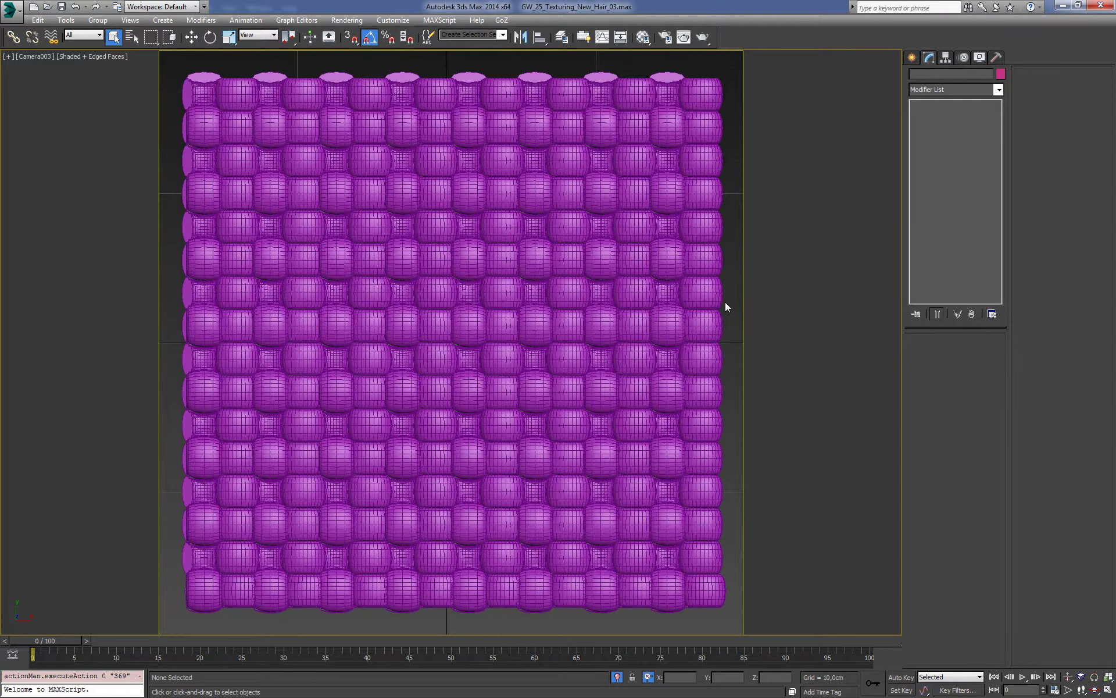
{"action": "key", "text": "F4"}
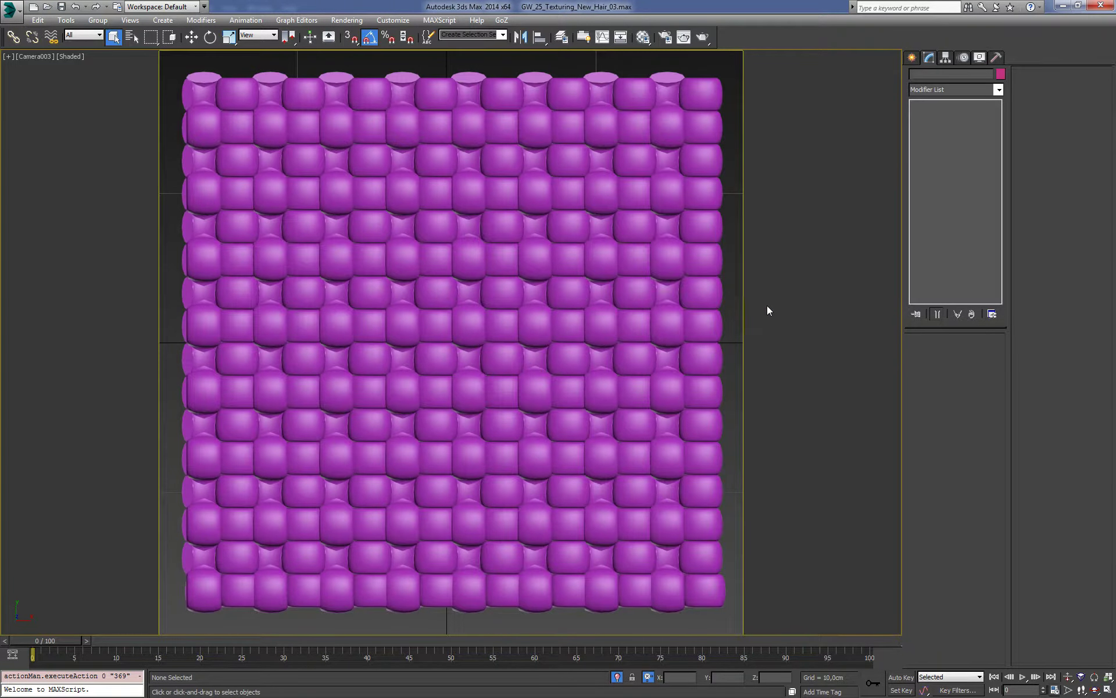
{"action": "key", "text": "F3"}
{"action": "key", "text": "F3"}
{"action": "left_click", "coordinate": [664, 46]}
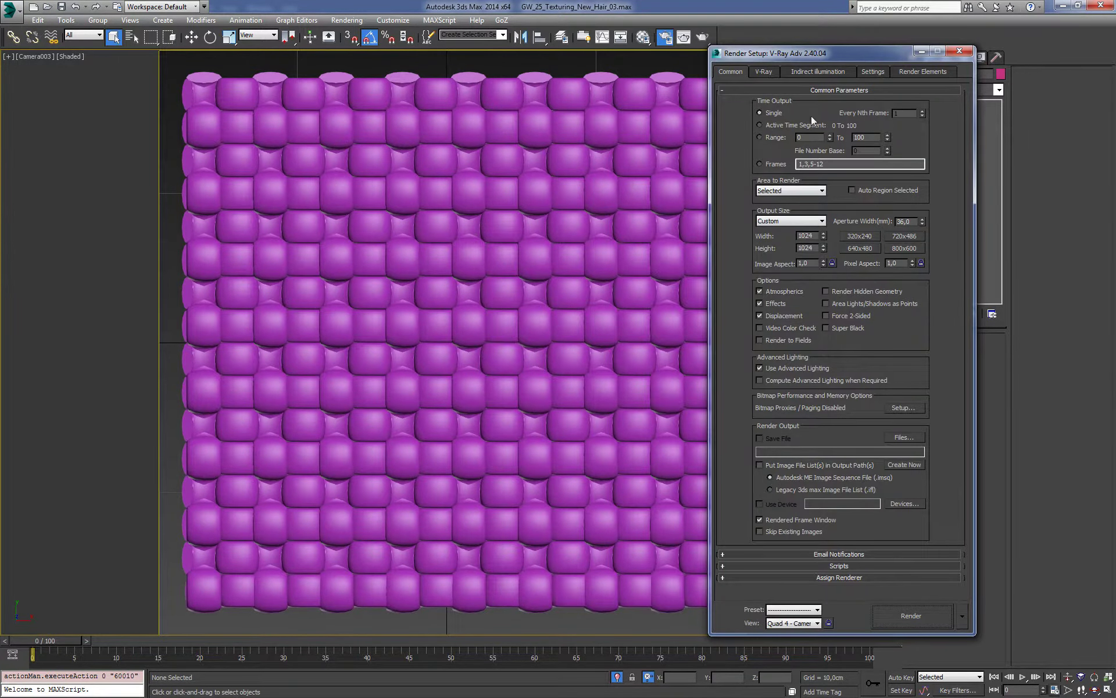
{"action": "left_click", "coordinate": [764, 72]}
{"action": "left_click", "coordinate": [814, 72]}
Step: Turn off V-Ray GI, add a VRayZDepth render element, and close Render Setup
{"action": "left_click", "coordinate": [726, 104]}
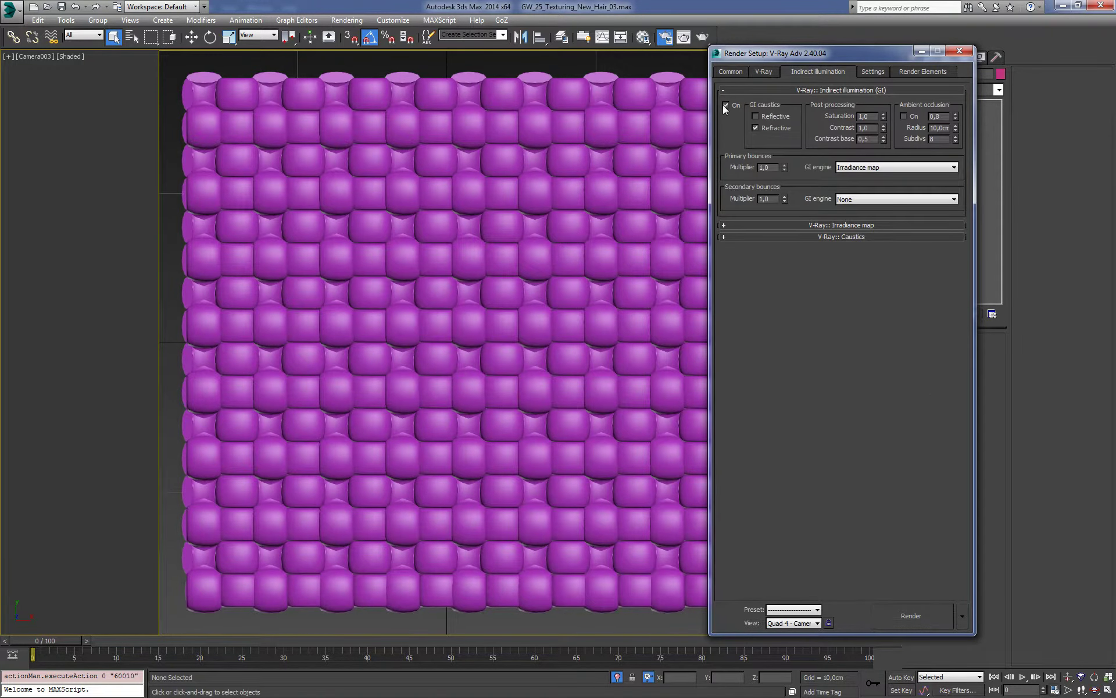
{"action": "left_click", "coordinate": [921, 72]}
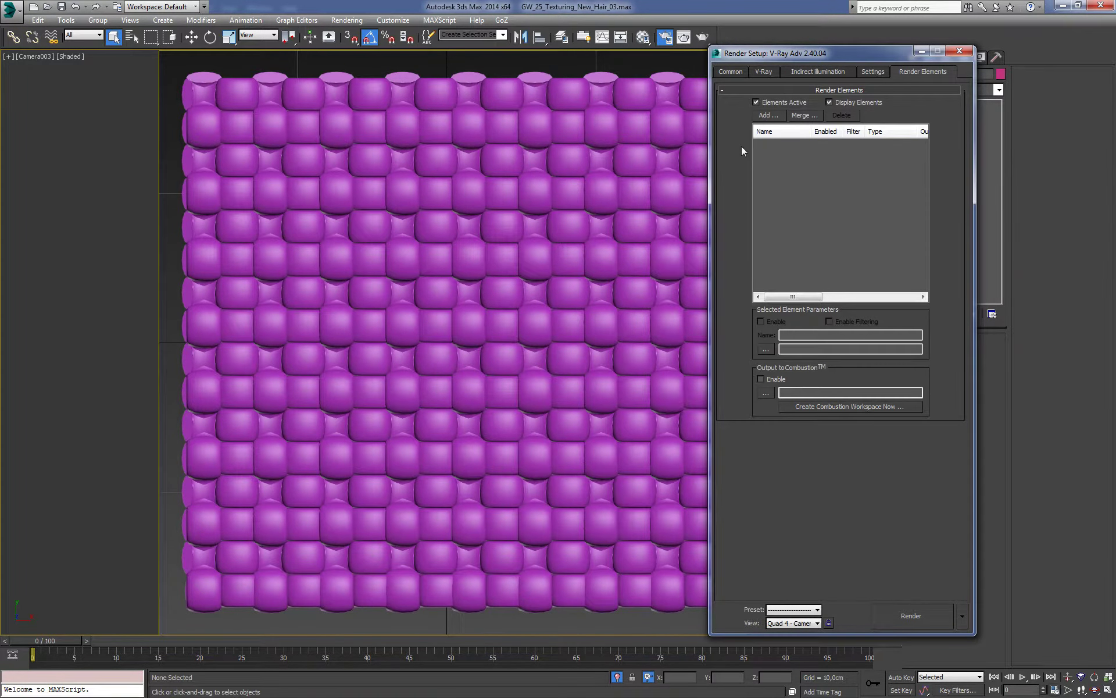
{"action": "left_click", "coordinate": [766, 116]}
{"action": "left_click_drag", "start_coordinate": [937, 282], "coordinate": [920, 385]}
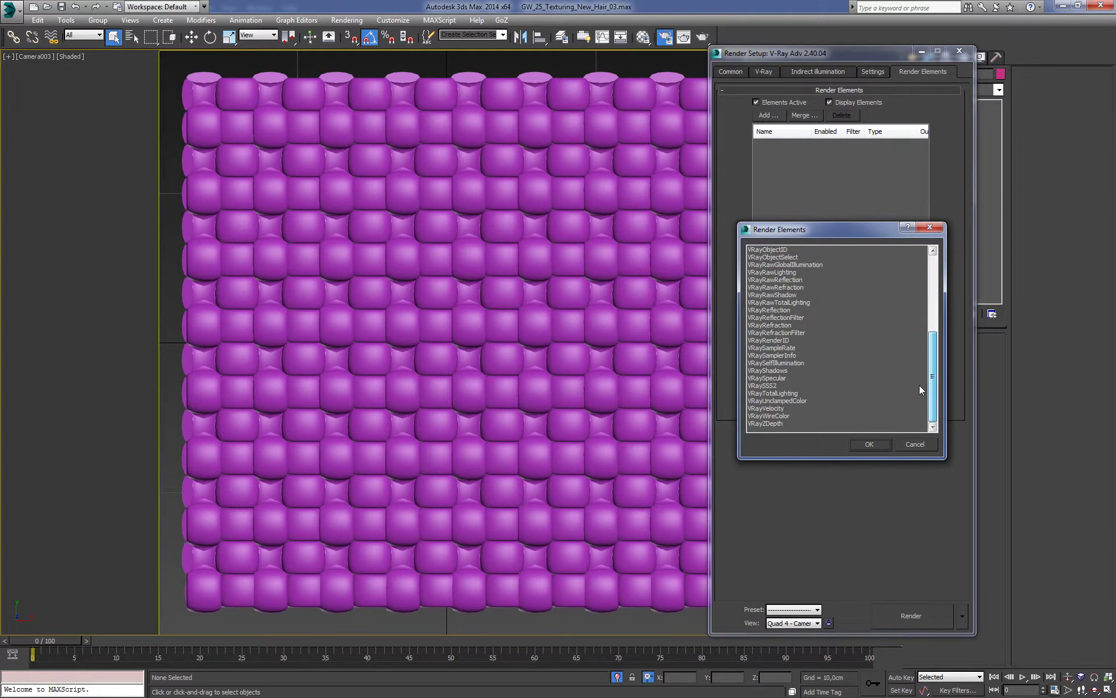
{"action": "left_click", "coordinate": [773, 423]}
{"action": "left_click", "coordinate": [870, 443]}
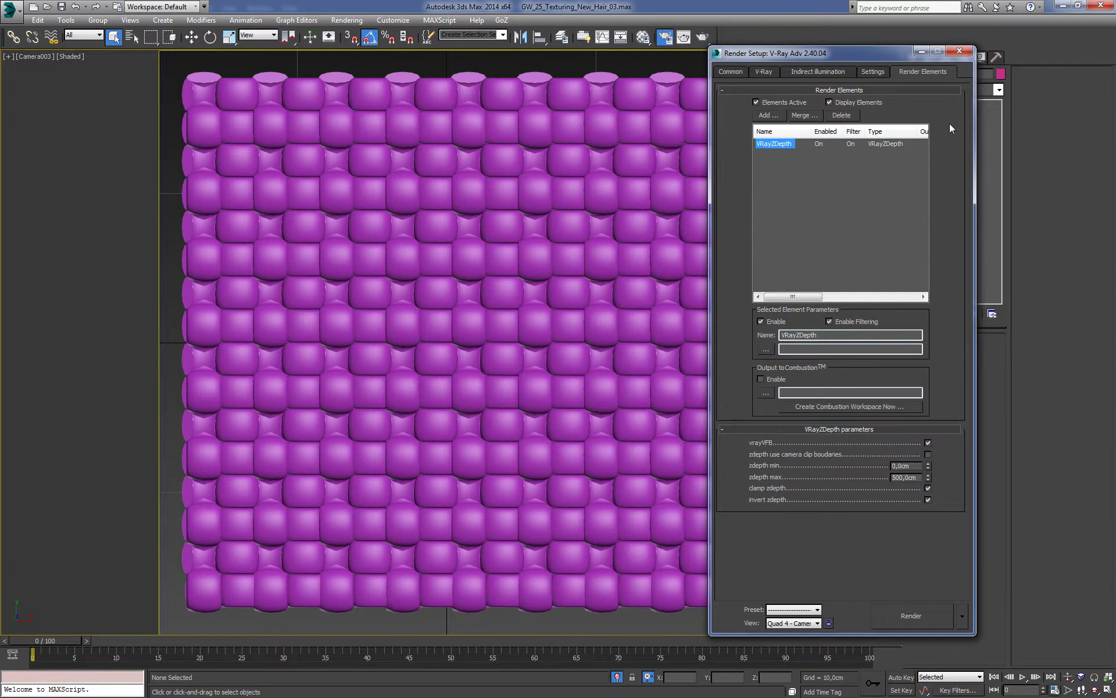
{"action": "key", "text": "F10"}
{"action": "key", "text": "shift+f"}
Step: In the Front view, draw a temporary plane from the patch toward the camera, then delete it
{"action": "key", "text": "f"}
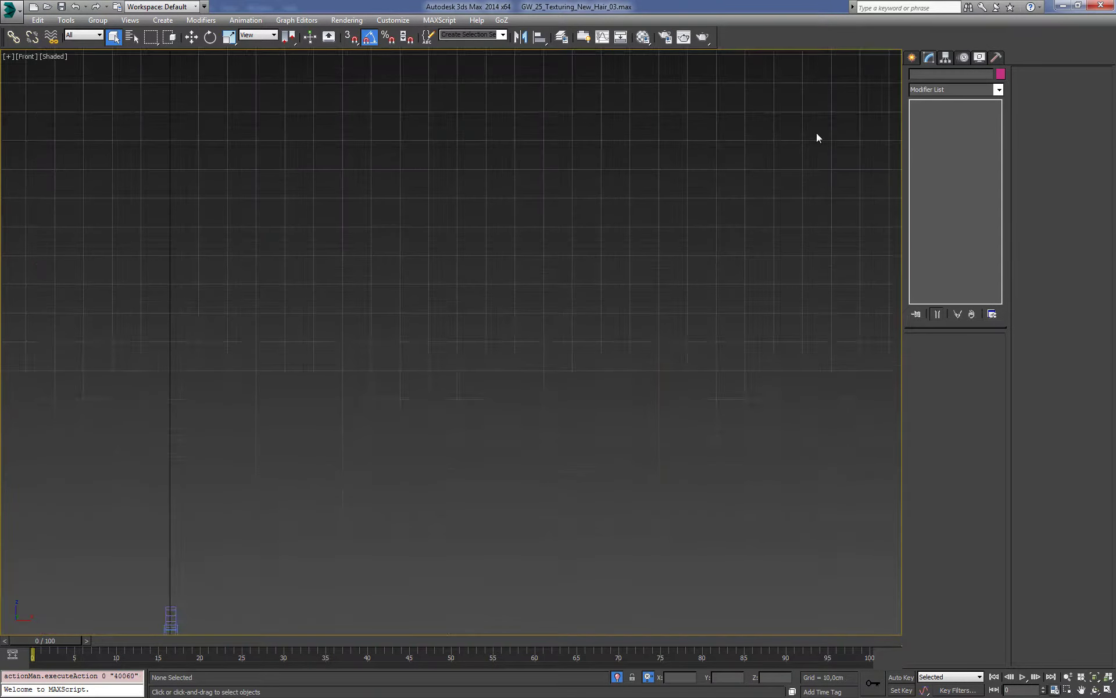
{"action": "left_click", "coordinate": [913, 58]}
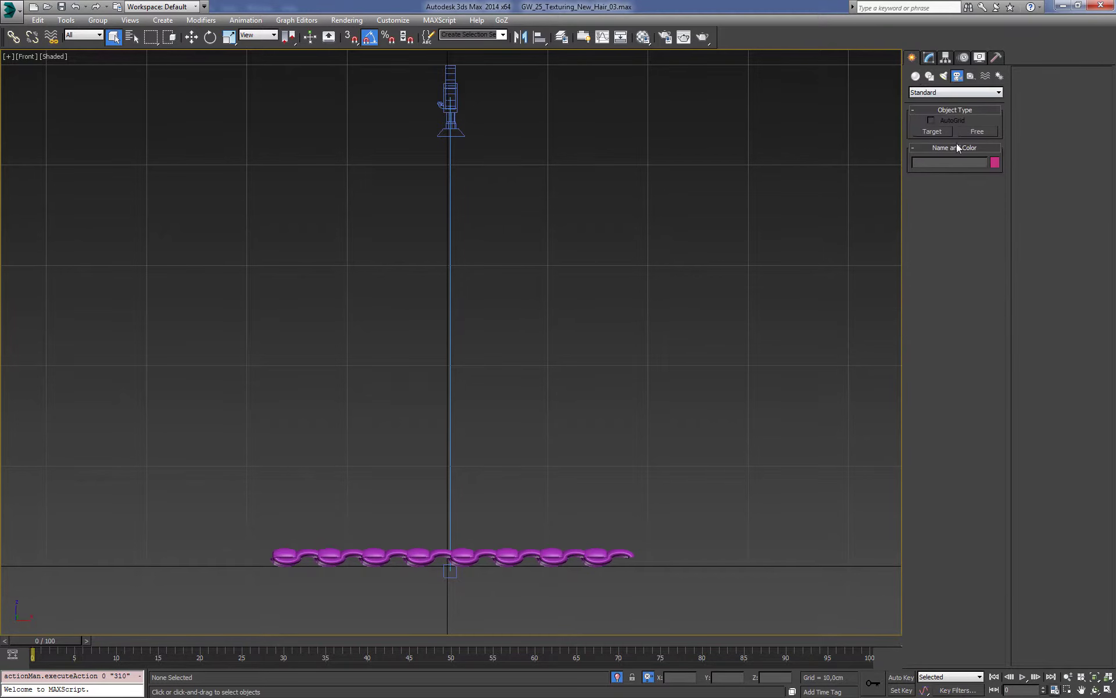
{"action": "left_click", "coordinate": [916, 77]}
{"action": "left_click", "coordinate": [978, 180]}
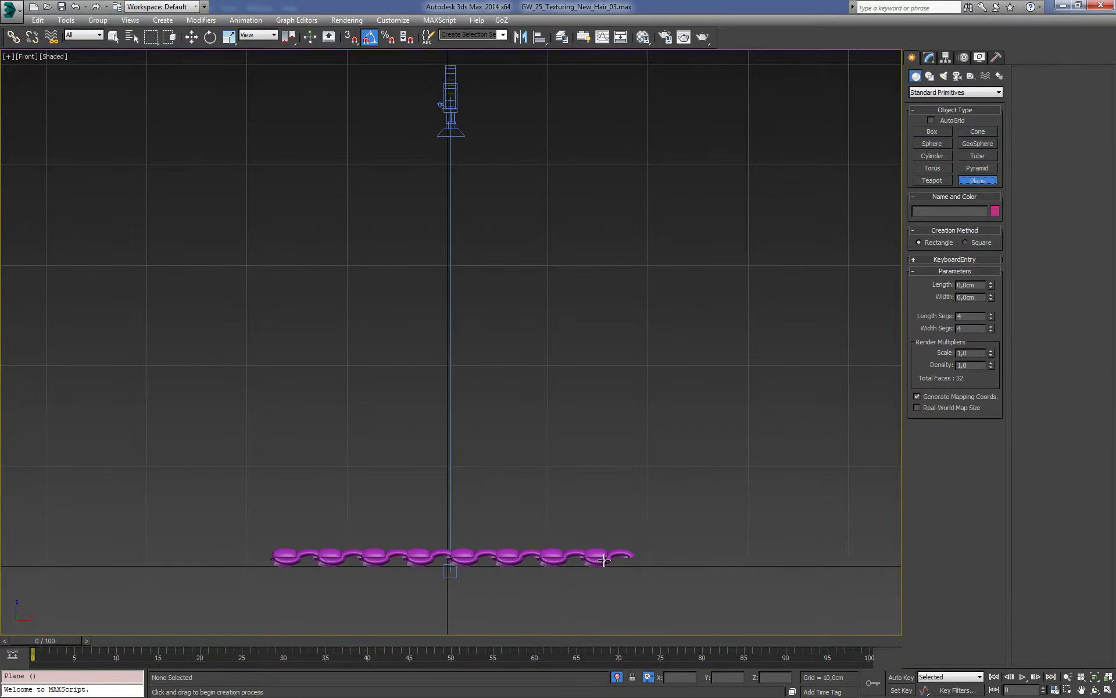
{"action": "mouse_move", "coordinate": [605, 551]}
{"action": "left_mouse_down"}
{"action": "mouse_move", "coordinate": [529, 228]}
{"action": "mouse_move", "coordinate": [428, 136]}
{"action": "left_mouse_up"}
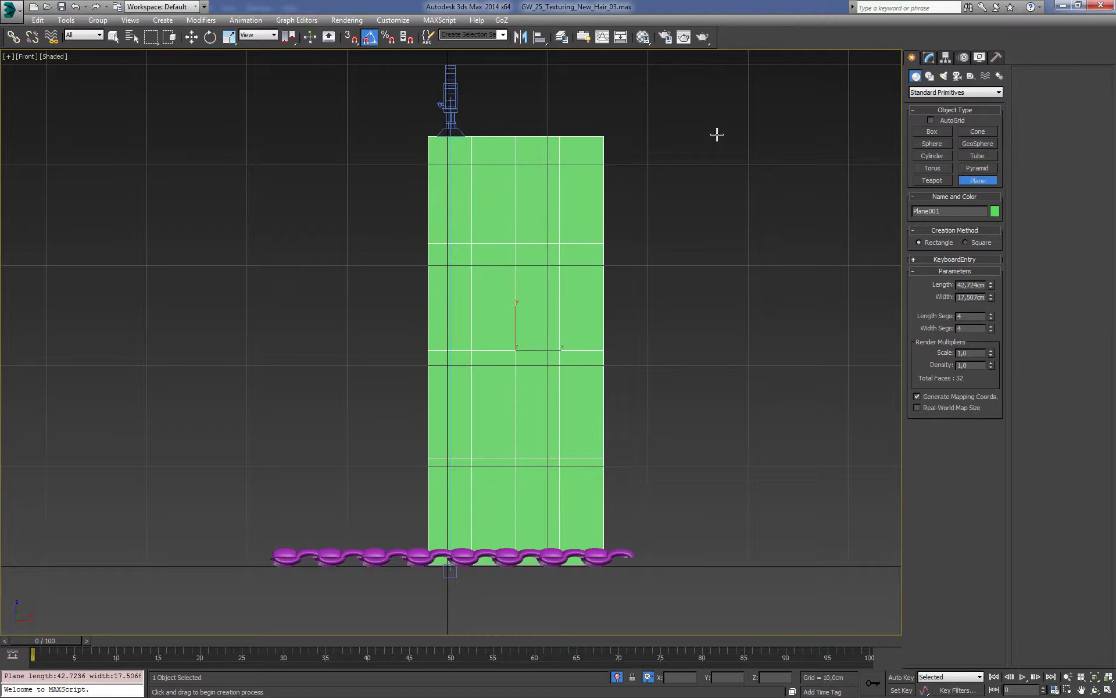
{"action": "right_click", "coordinate": [716, 167]}
{"action": "key", "text": "Delete"}
Step: Look through Camera003 again
{"action": "key", "text": "c"}
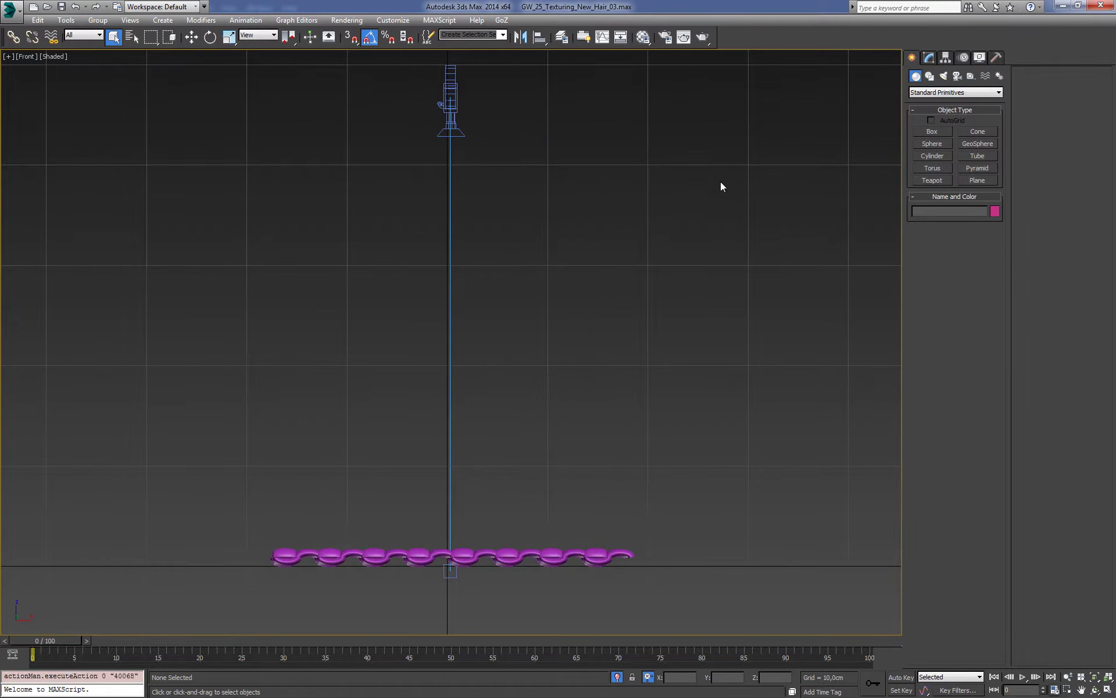
{"action": "left_click", "coordinate": [530, 284]}
{"action": "double_click", "coordinate": [531, 284]}
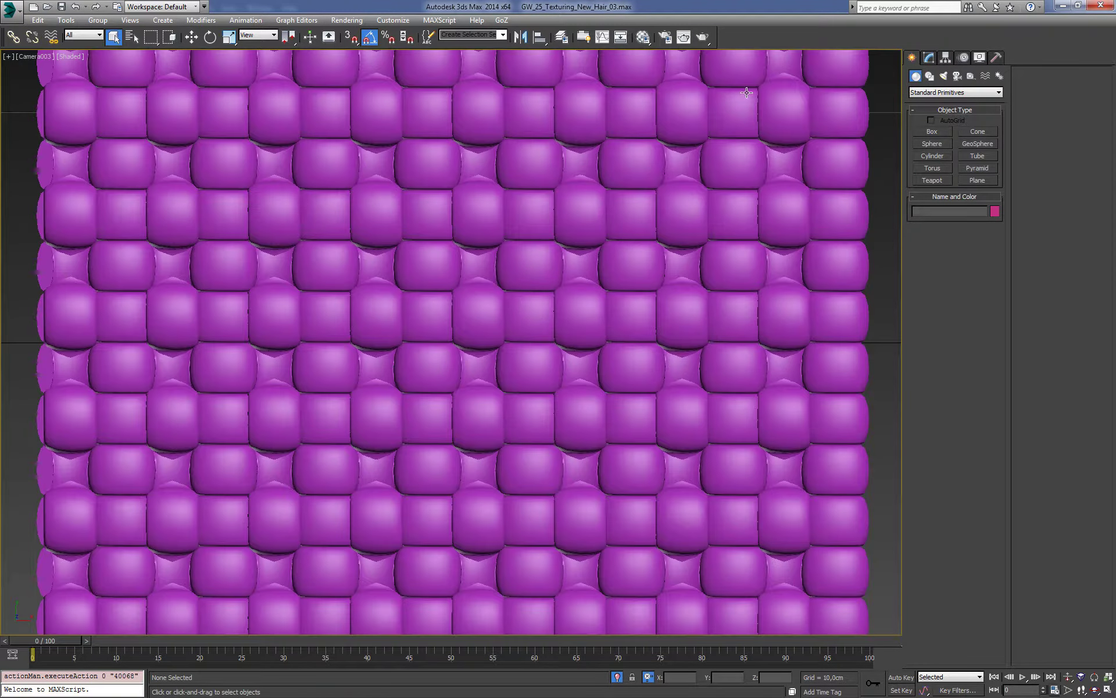
Step: Set the VRayZDepth element's zdepth min to 17 cm and max to 42 cm
{"action": "key", "text": "shift+f"}
{"action": "left_click", "coordinate": [666, 42]}
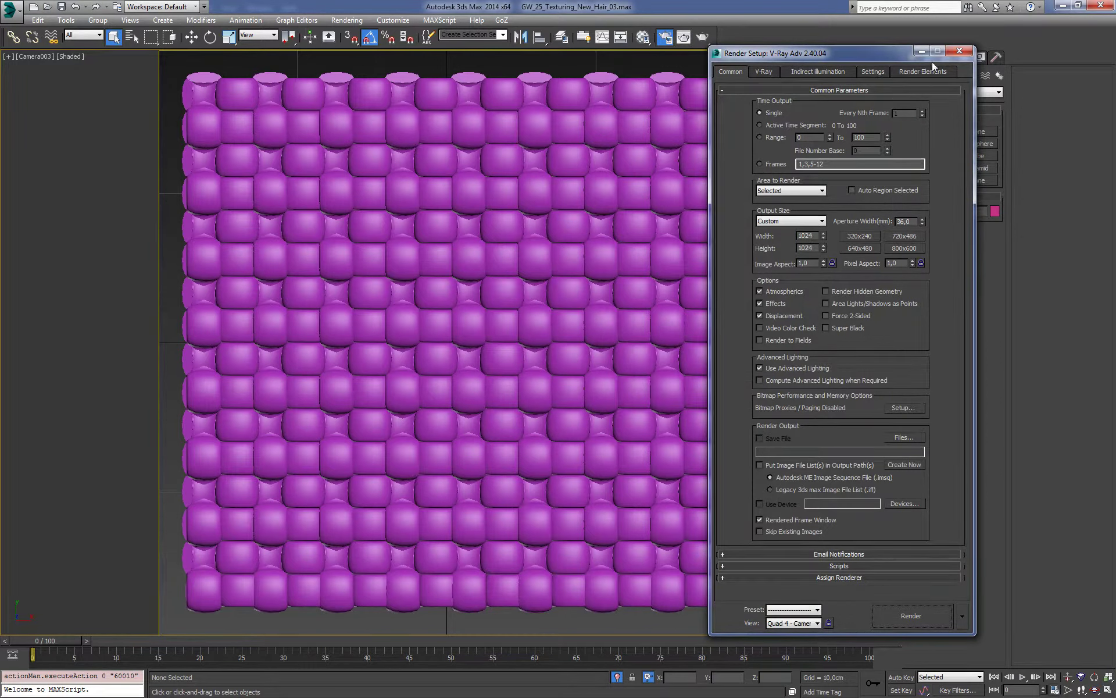
{"action": "left_click", "coordinate": [930, 71]}
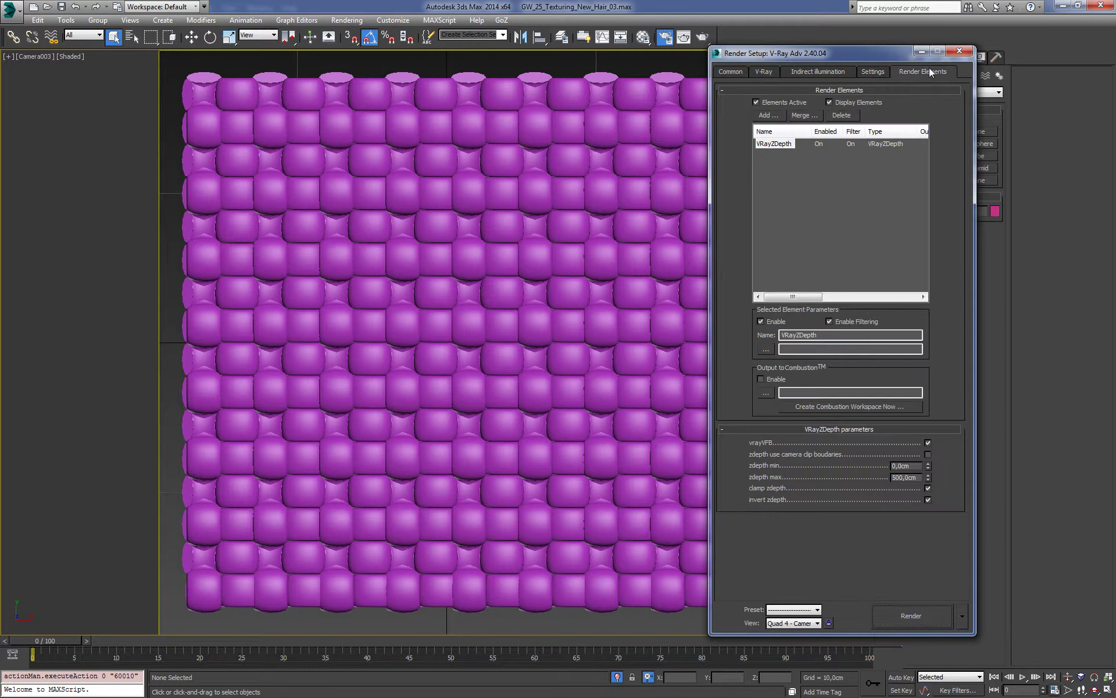
{"action": "double_click", "coordinate": [917, 477]}
{"action": "type", "text": "17"}
{"action": "key", "text": "Return"}
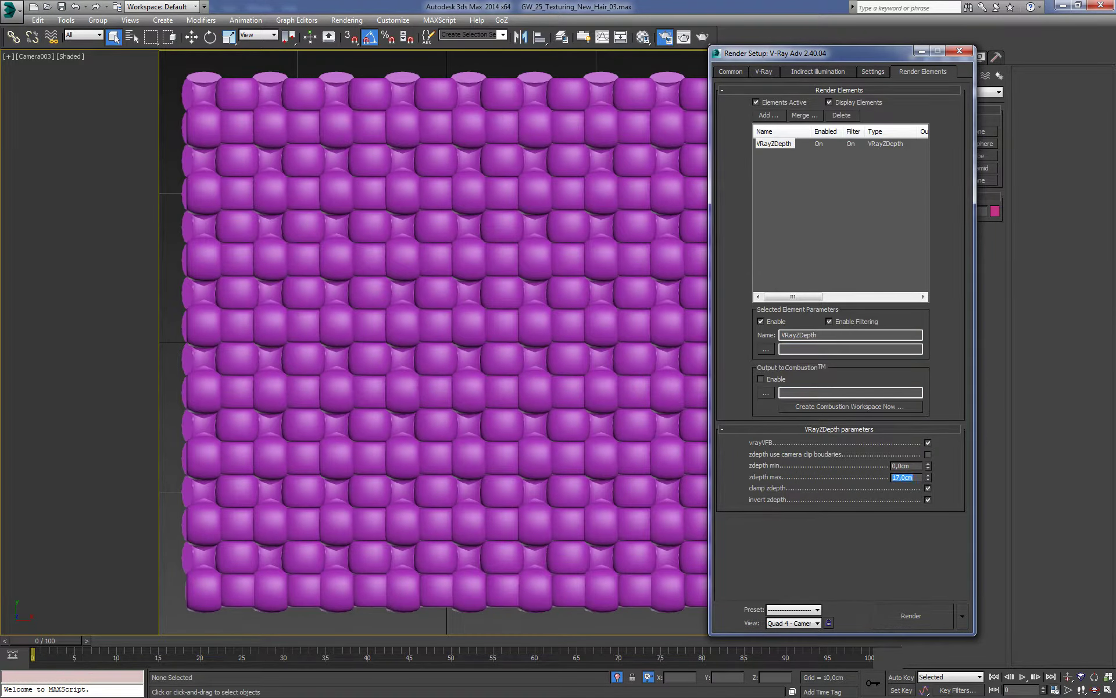
{"action": "double_click", "coordinate": [915, 466]}
{"action": "type", "text": "4217"}
{"action": "key", "text": "Return"}
{"action": "double_click", "coordinate": [903, 478]}
{"action": "type", "text": "42"}
{"action": "key", "text": "Return"}
Step: Review the render settings and render, which fails with 'You must have valid objects selected'
{"action": "left_click", "coordinate": [731, 71]}
{"action": "left_click", "coordinate": [809, 71]}
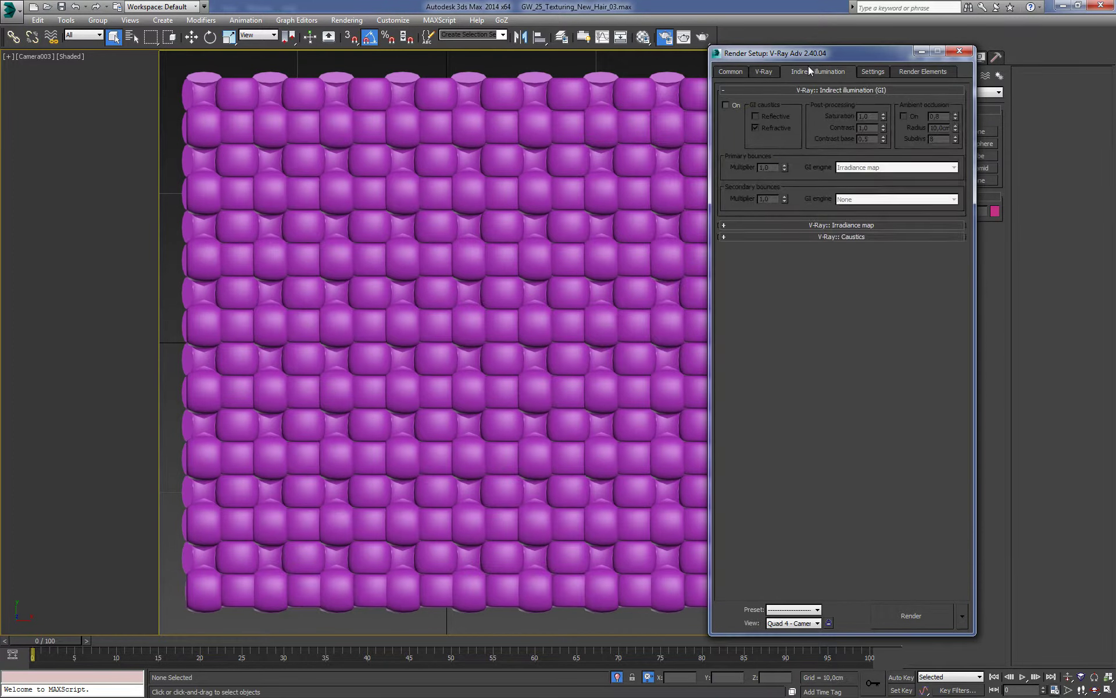
{"action": "left_click", "coordinate": [925, 72]}
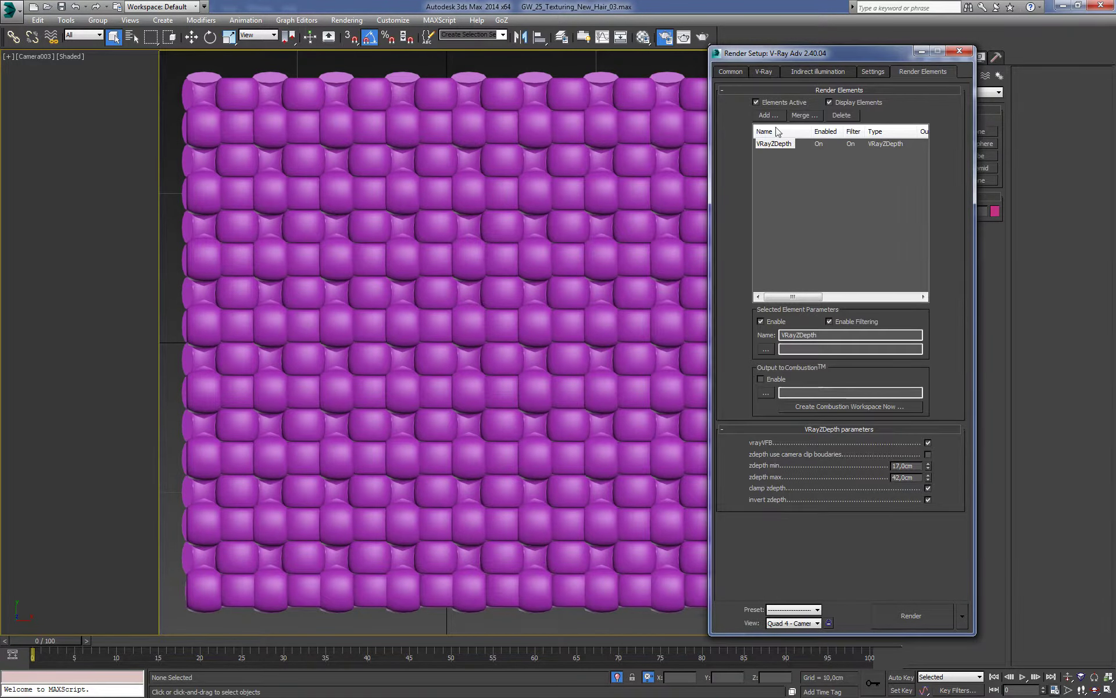
{"action": "left_click", "coordinate": [731, 71]}
{"action": "left_click", "coordinate": [809, 71]}
{"action": "left_click", "coordinate": [731, 71]}
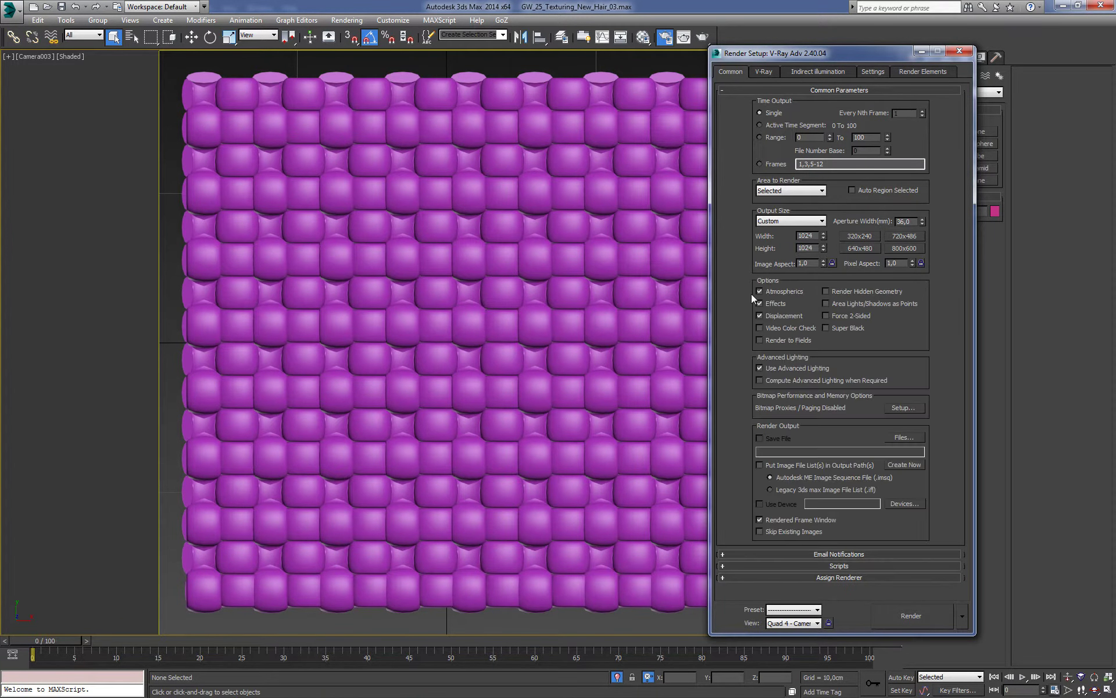
{"action": "left_click", "coordinate": [908, 616]}
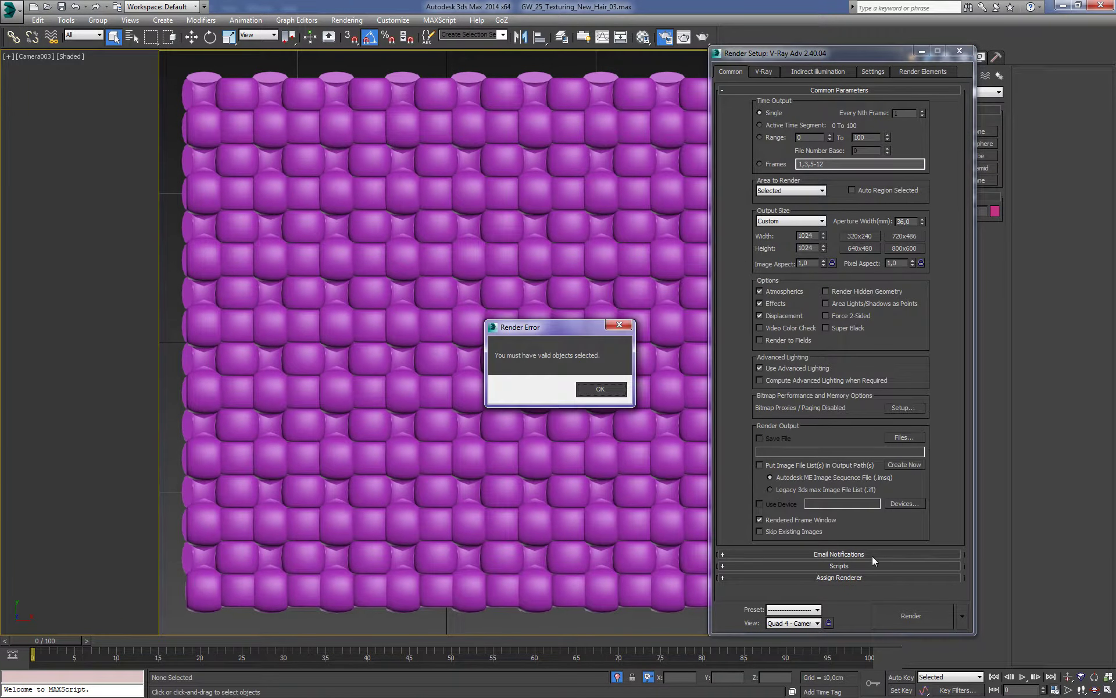
{"action": "left_click", "coordinate": [600, 390]}
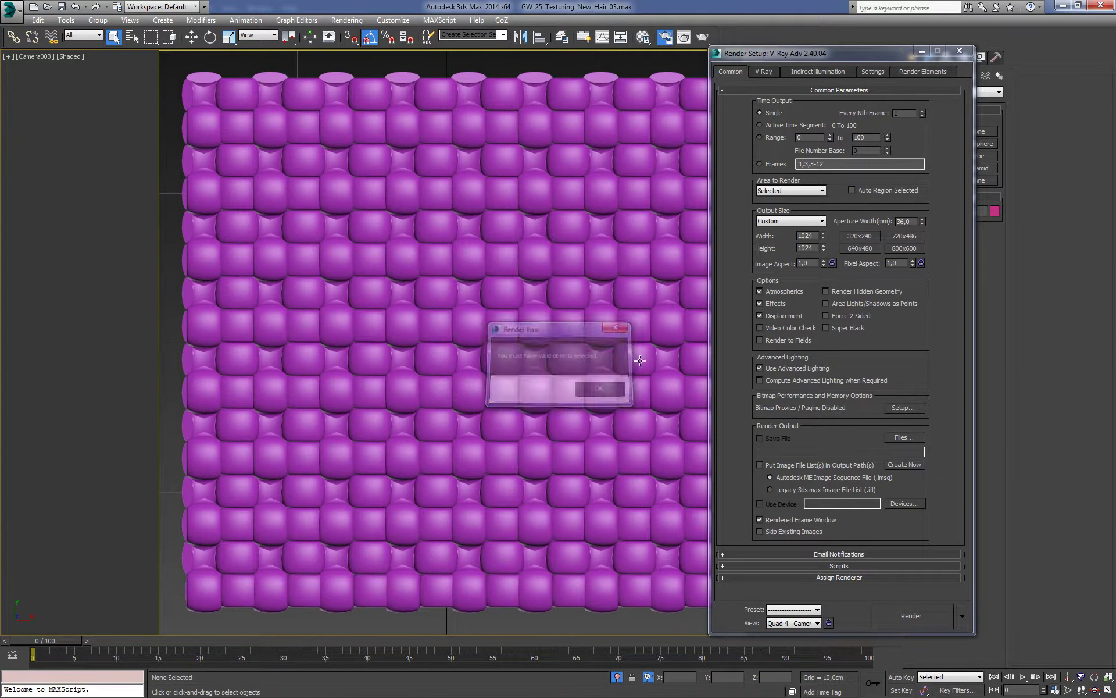
Step: Recheck the render elements settings and try rendering again
{"action": "left_click", "coordinate": [914, 74]}
{"action": "left_click", "coordinate": [731, 71]}
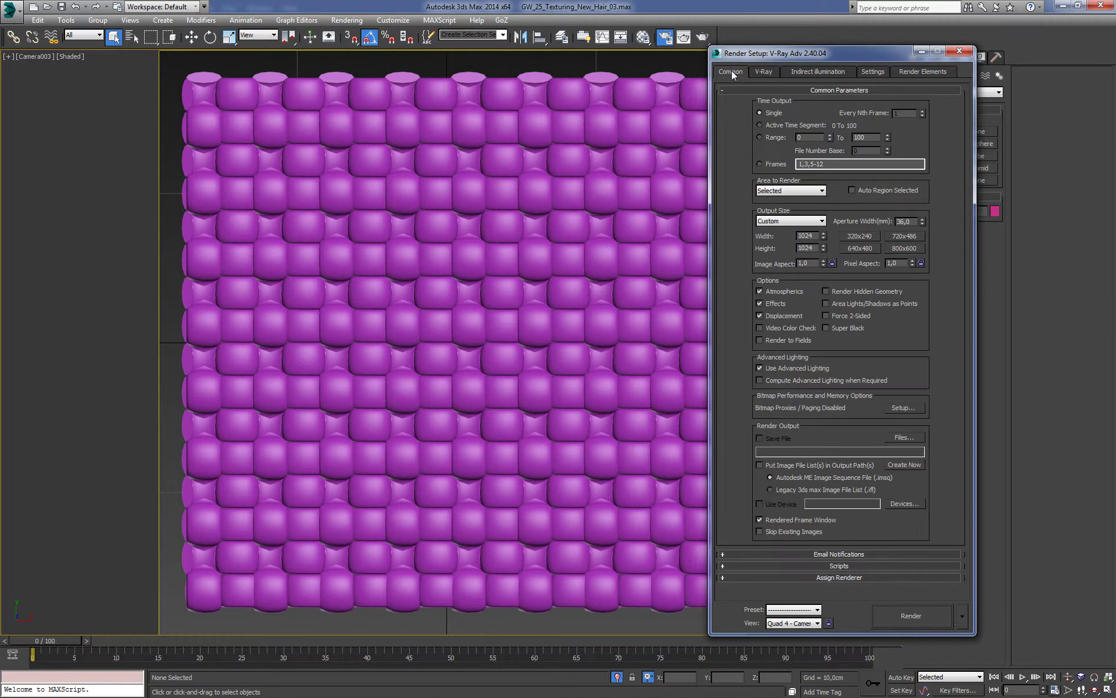
{"action": "left_click", "coordinate": [915, 72]}
{"action": "left_click", "coordinate": [922, 613]}
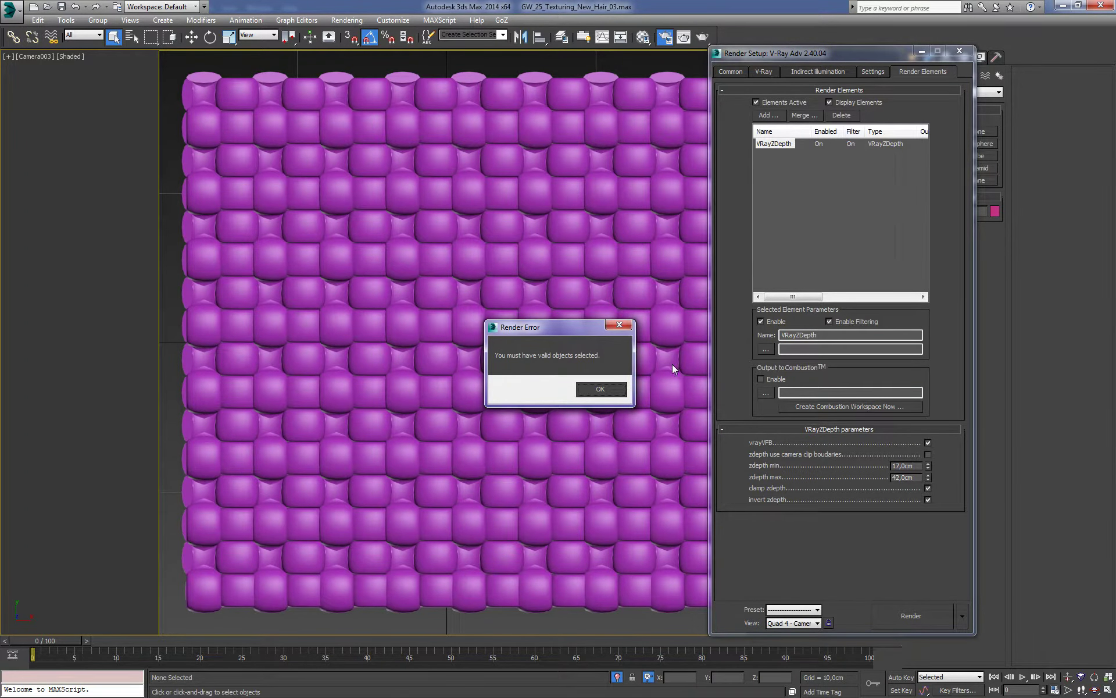
Step: Dismiss the error, set Area to Render back to View, and render Camera003
{"action": "left_click", "coordinate": [599, 389]}
{"action": "left_click", "coordinate": [686, 36]}
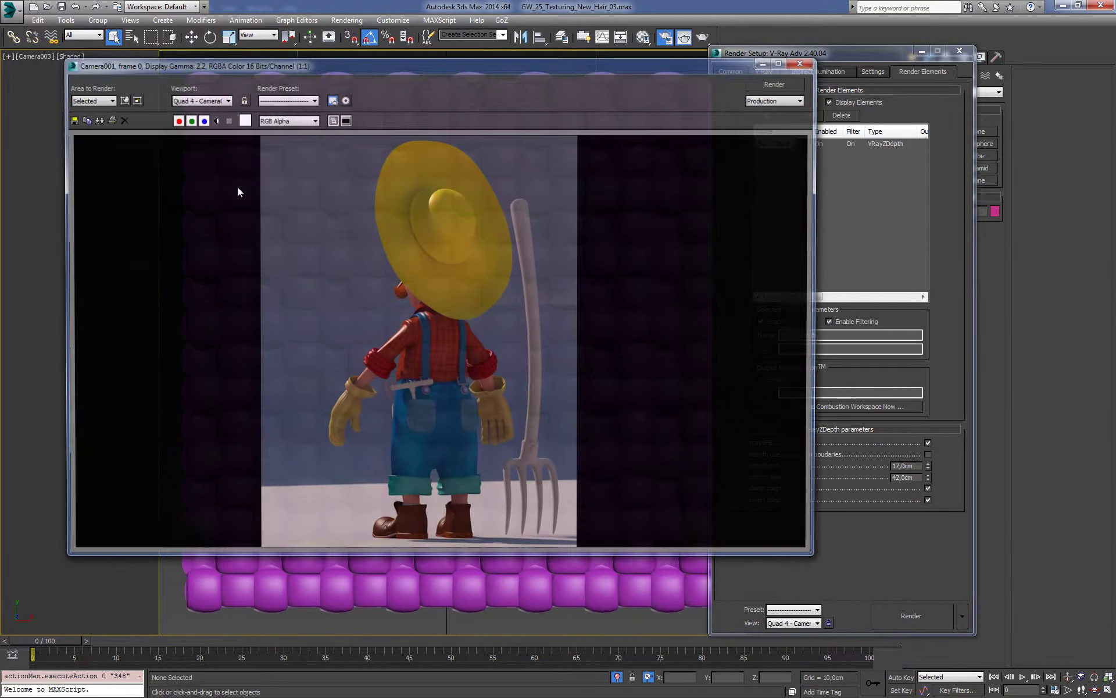
{"action": "left_click", "coordinate": [91, 98]}
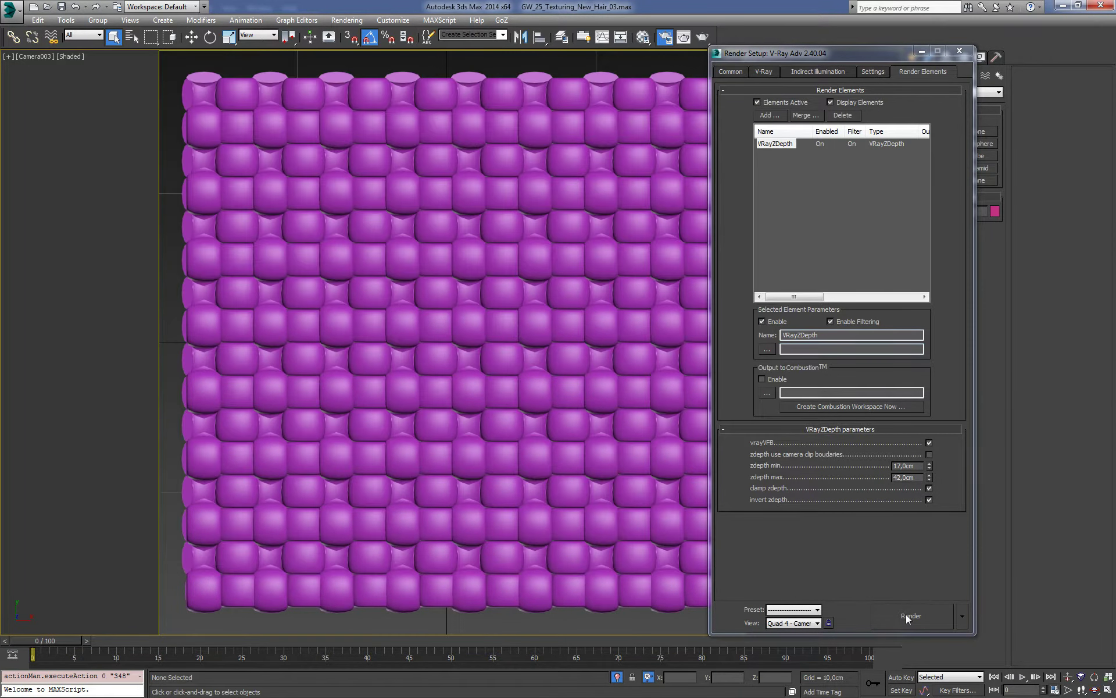
{"action": "left_click", "coordinate": [906, 615]}
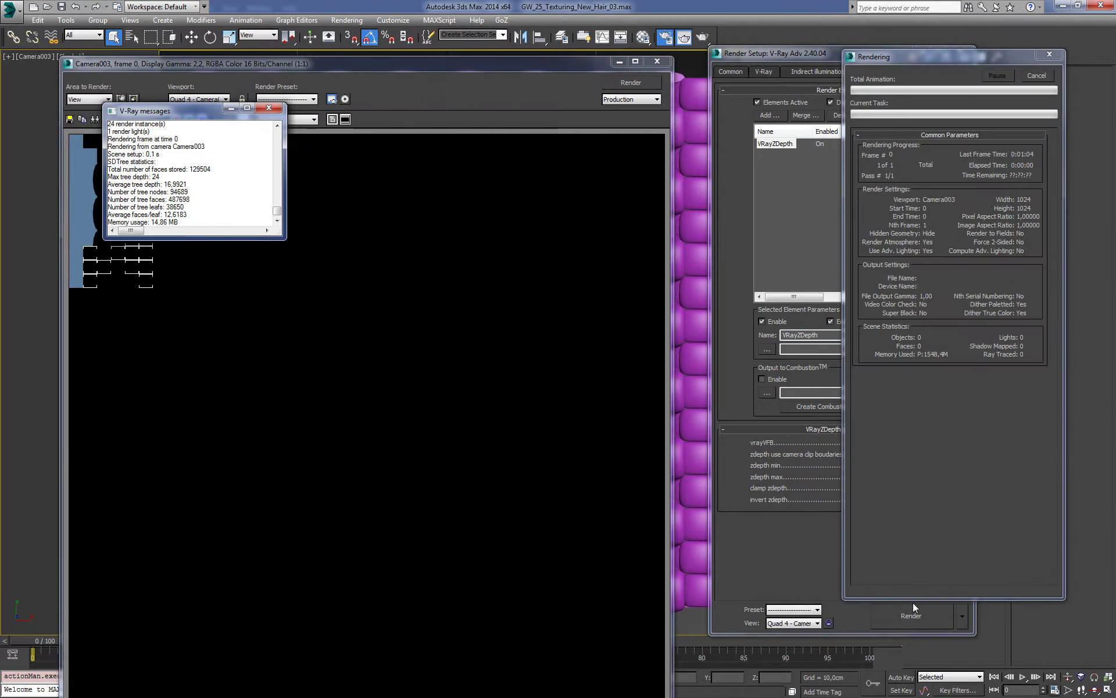
Step: Inspect the solid-black VRayZDepth result, then close both frame buffer windows
{"action": "left_click", "coordinate": [497, 26]}
{"action": "left_click_drag", "start_coordinate": [497, 26], "coordinate": [501, 13]}
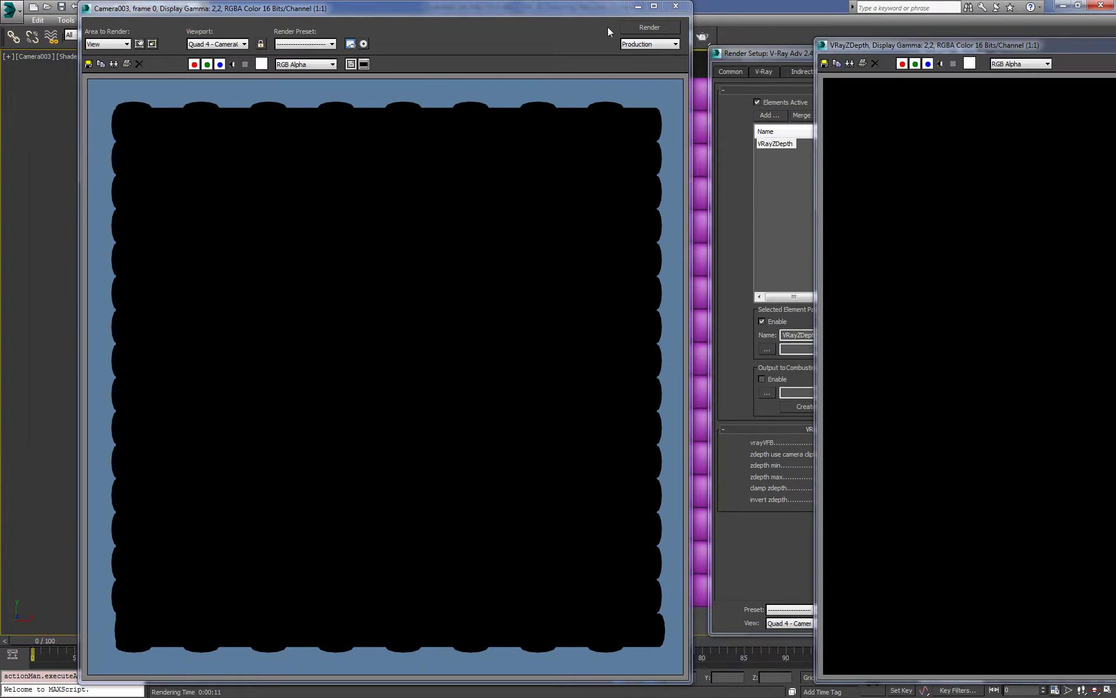
{"action": "left_click_drag", "start_coordinate": [879, 40], "coordinate": [323, 69]}
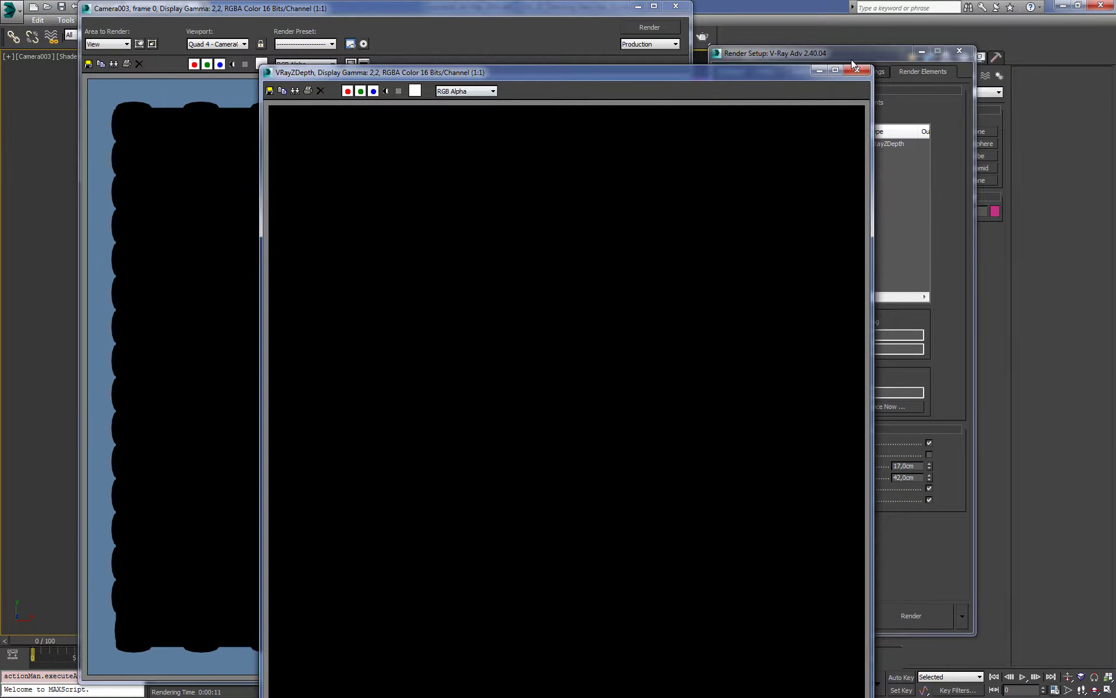
{"action": "left_click", "coordinate": [855, 69]}
{"action": "left_click", "coordinate": [676, 6]}
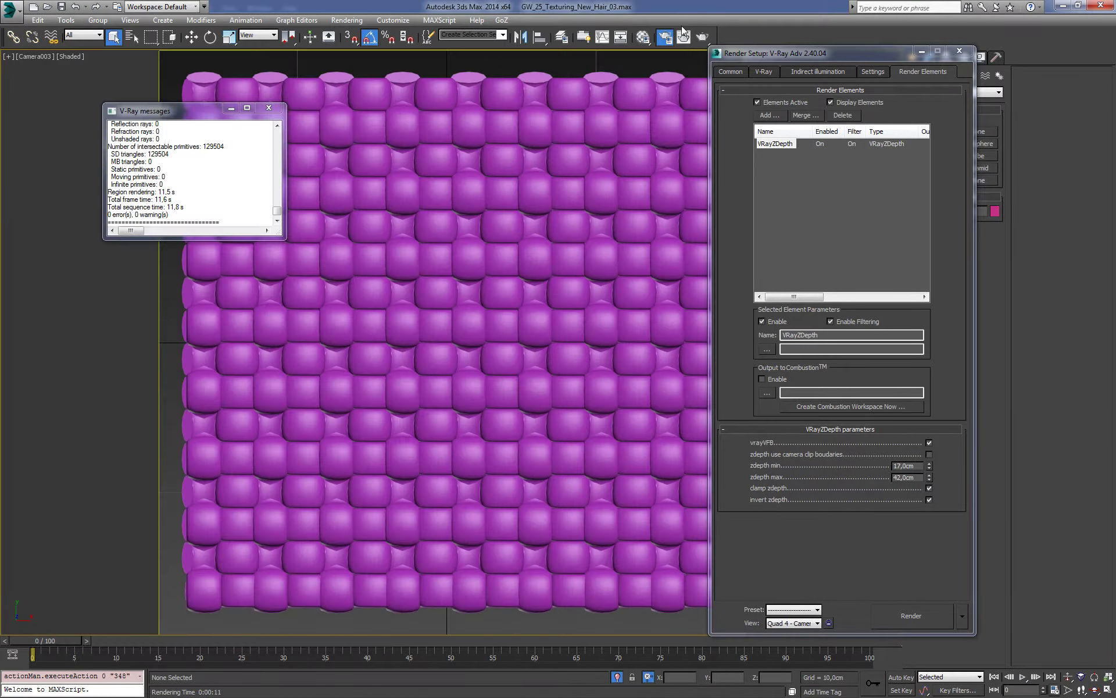
Step: Lock the image aspect and set the output width to 512, giving 512×512
{"action": "left_click", "coordinate": [731, 72]}
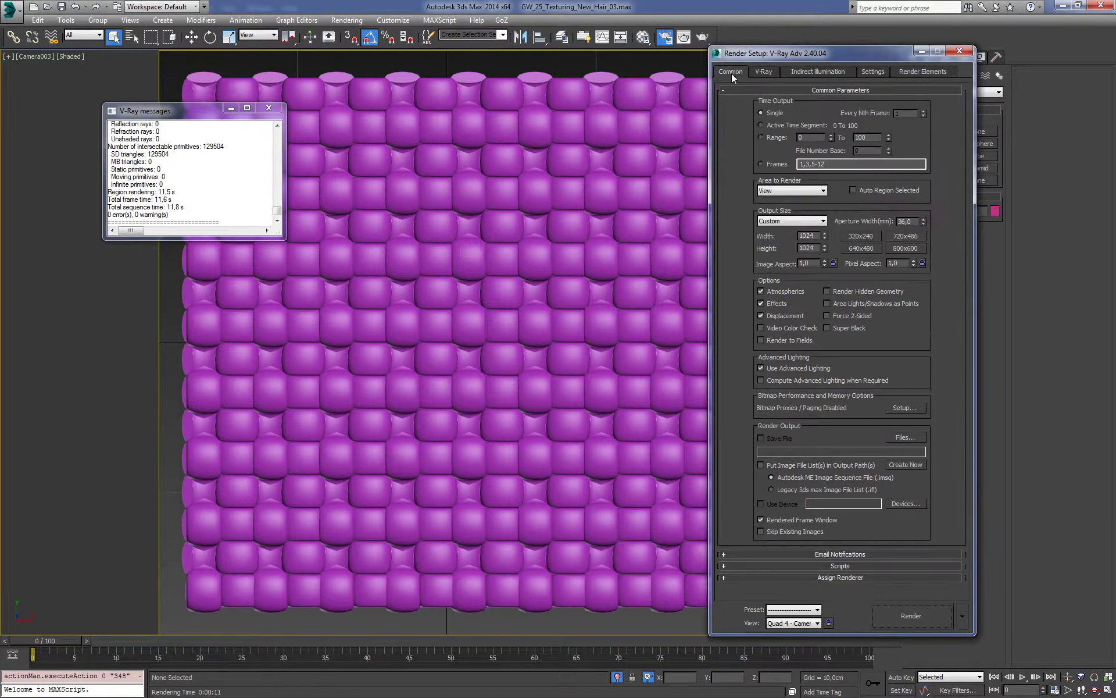
{"action": "left_click", "coordinate": [833, 263]}
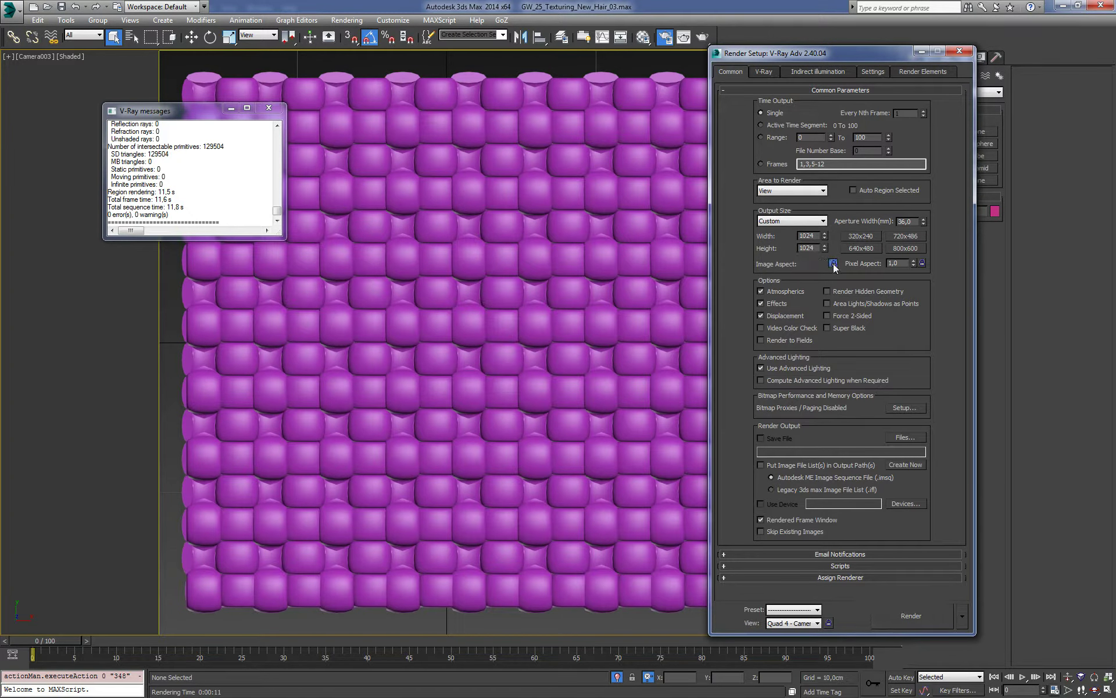
{"action": "double_click", "coordinate": [816, 235]}
{"action": "type", "text": "512"}
{"action": "key", "text": "Return"}
Step: Raise VRayZDepth max to 53,34cm and re-render to get a faint grey weave
{"action": "left_click", "coordinate": [919, 74]}
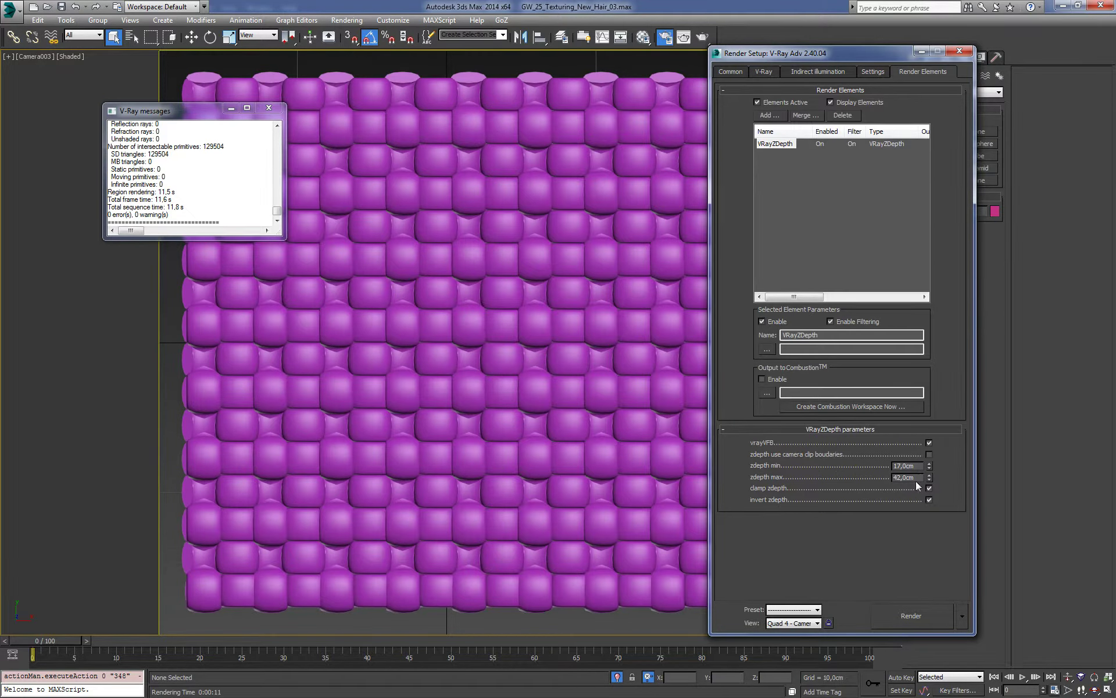
{"action": "left_click_drag", "start_coordinate": [929, 479], "coordinate": [928, 464]}
{"action": "left_click", "coordinate": [922, 624]}
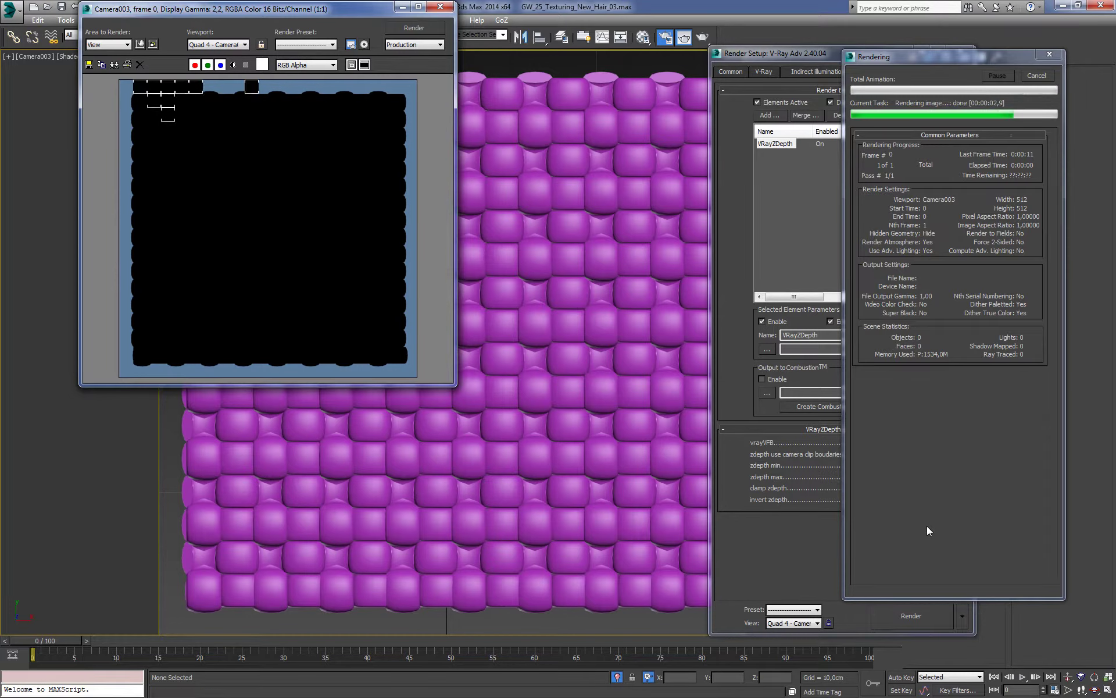
{"action": "left_click_drag", "start_coordinate": [1066, 194], "coordinate": [436, 188]}
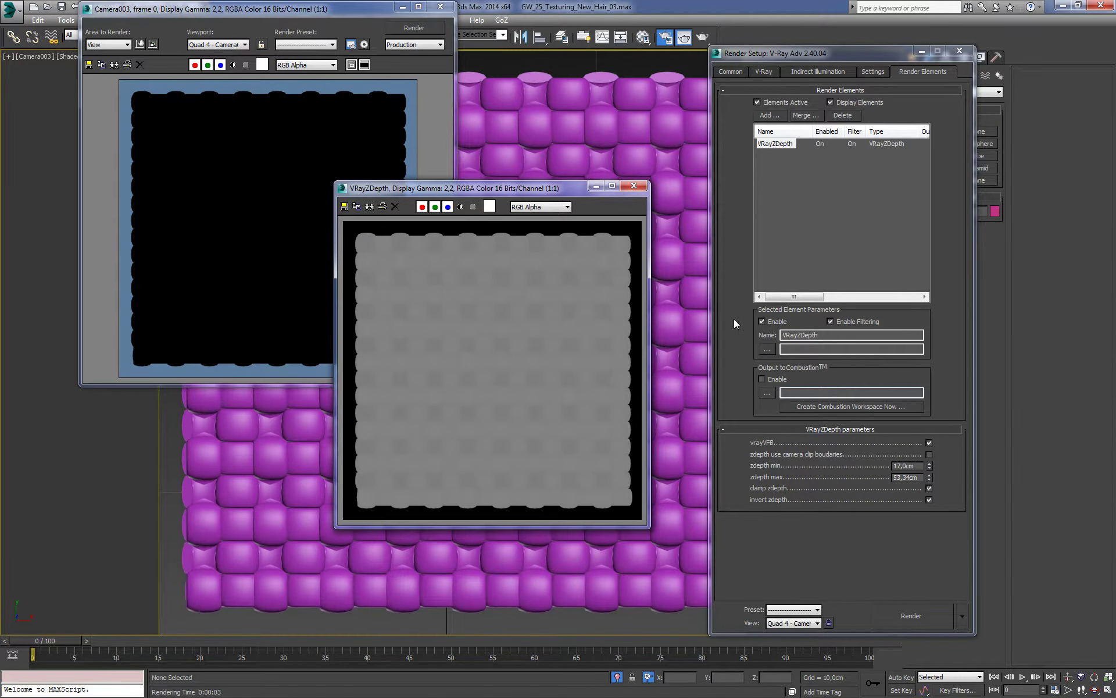
{"action": "left_click_drag", "start_coordinate": [532, 194], "coordinate": [540, 193]}
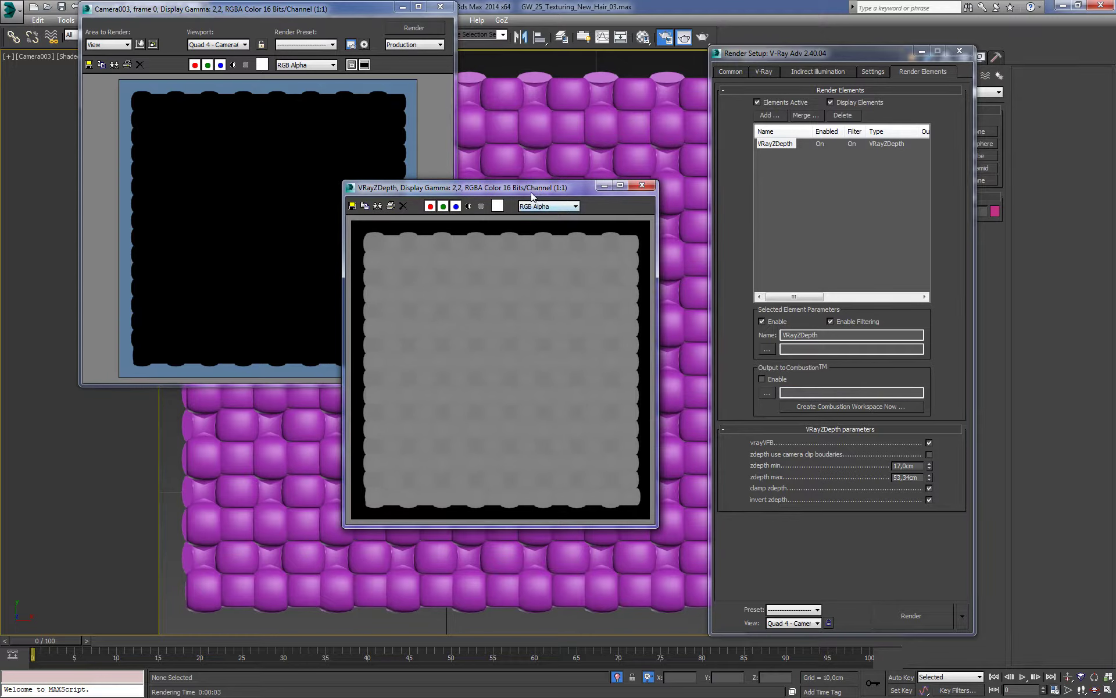
{"action": "left_click_drag", "start_coordinate": [525, 192], "coordinate": [528, 189]}
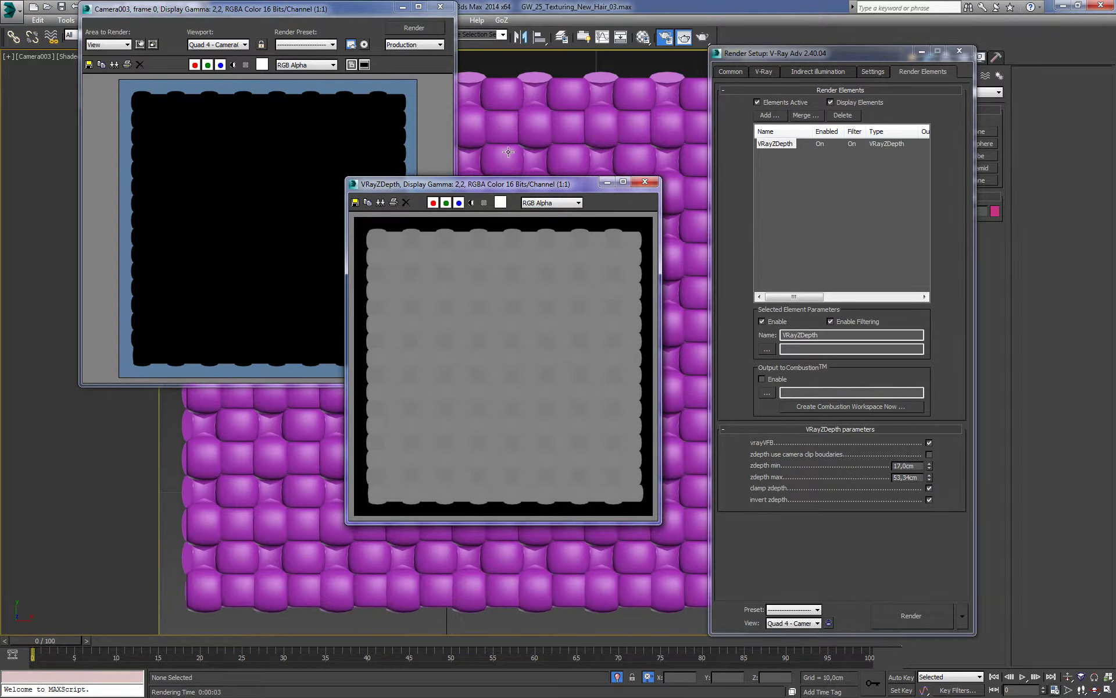
{"action": "left_click_drag", "start_coordinate": [561, 190], "coordinate": [554, 189]}
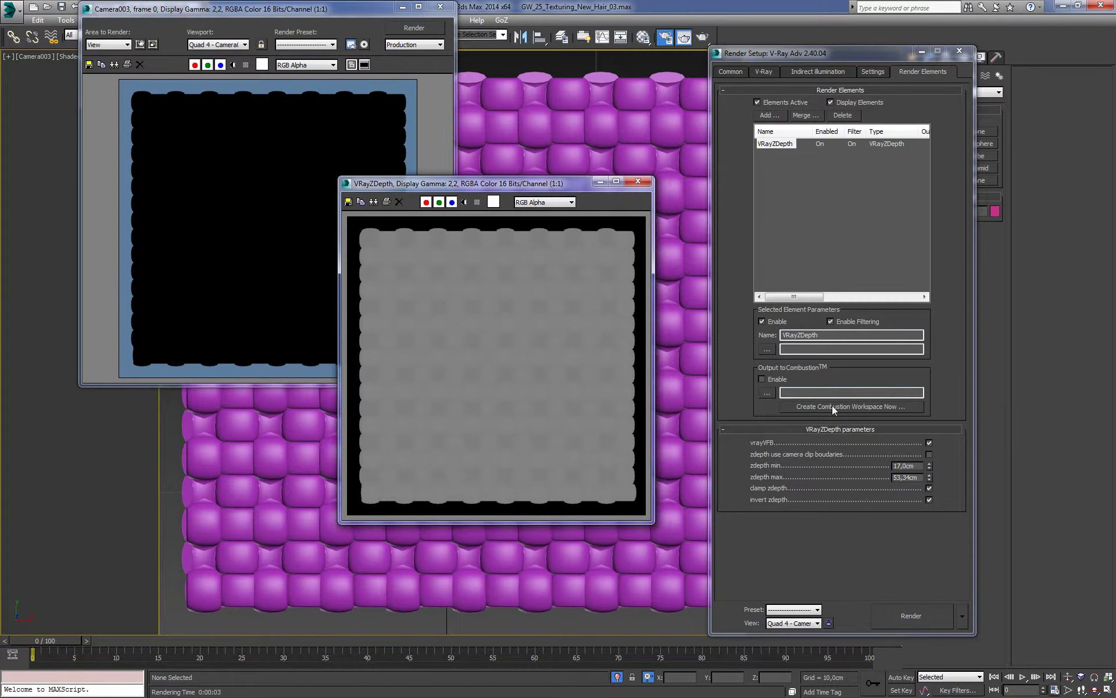
{"action": "double_click", "coordinate": [907, 477]}
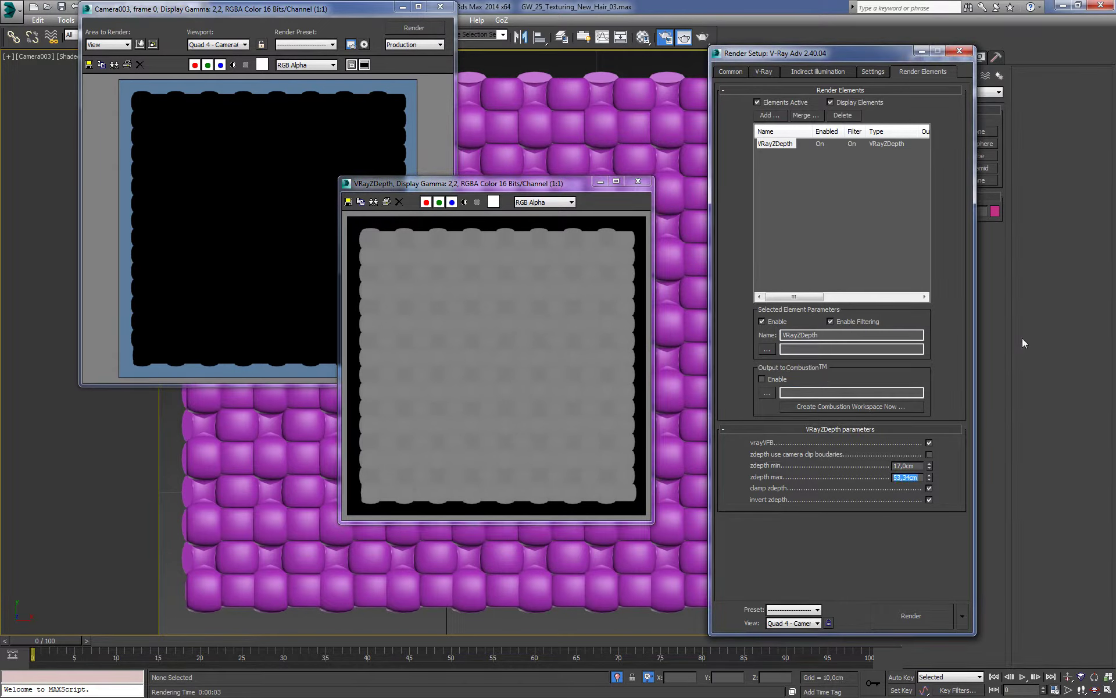
Step: Set zdepth max to 60cm and min to 15cm, then re-render
{"action": "type", "text": "60"}
{"action": "key", "text": "Return"}
{"action": "key", "text": "shift+Tab"}
{"action": "type", "text": "15"}
{"action": "key", "text": "Return"}
{"action": "left_click", "coordinate": [901, 617]}
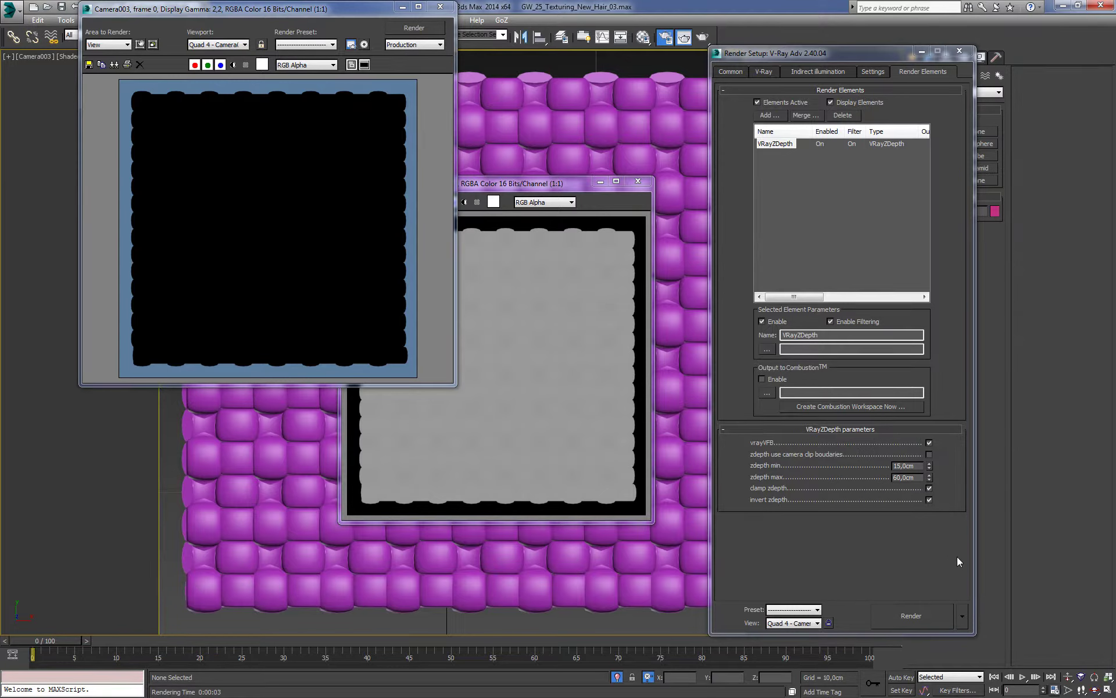
Step: Toggle the depth pass inversion, set zdepth max to 52cm and render again
{"action": "left_click", "coordinate": [929, 498]}
{"action": "type", "text": "50"}
{"action": "key", "text": "Return"}
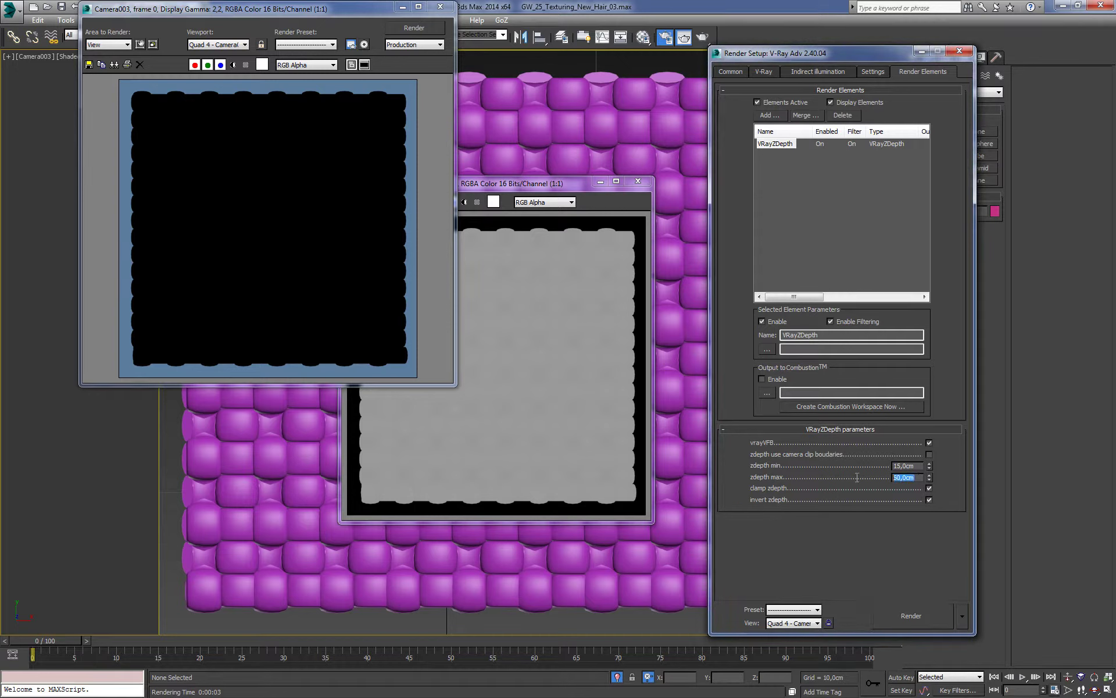
{"action": "type", "text": "52"}
{"action": "key", "text": "Return"}
{"action": "left_click", "coordinate": [898, 615]}
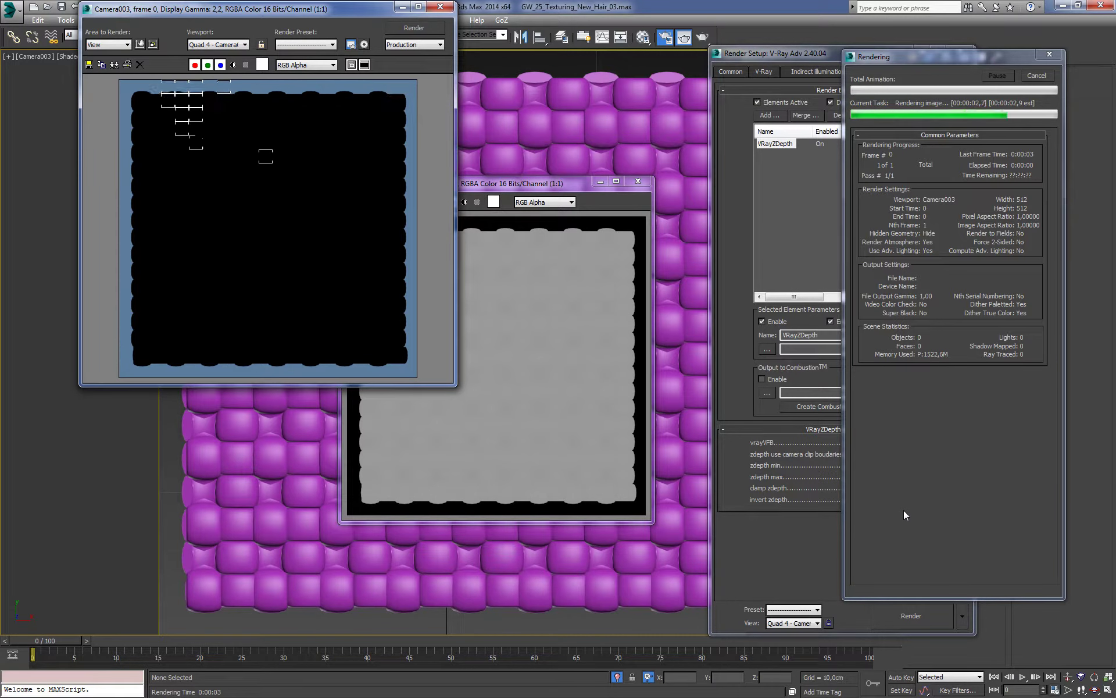
Step: Try zdepth min 10cm with max 60cm, rendering after each change
{"action": "double_click", "coordinate": [905, 465]}
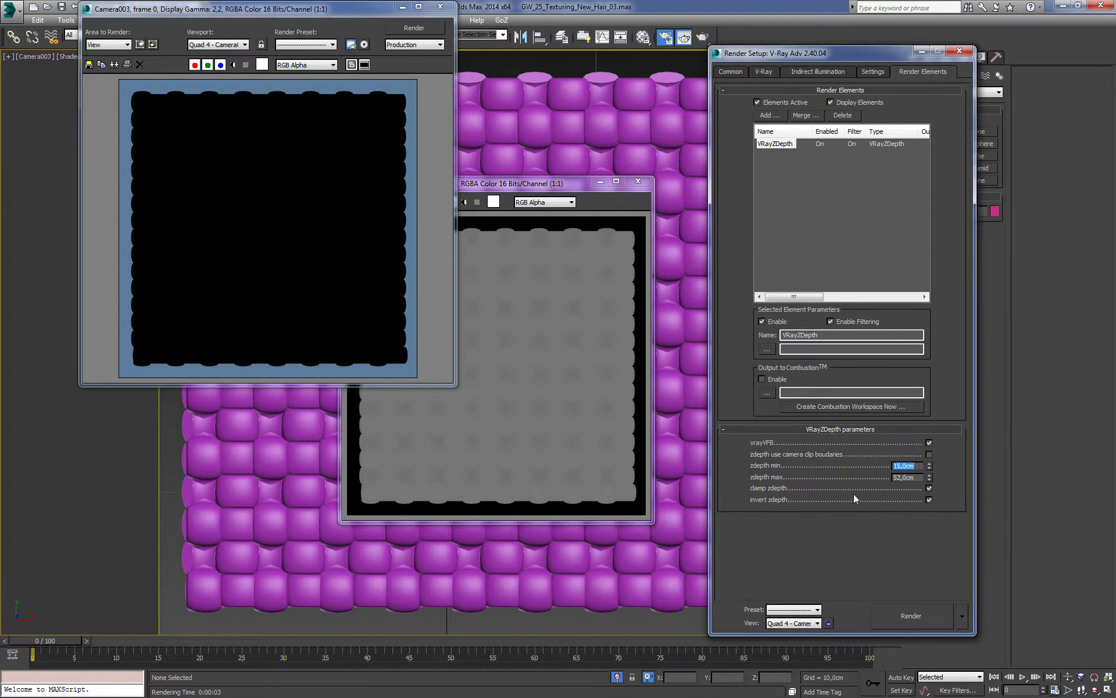
{"action": "type", "text": "10"}
{"action": "key", "text": "Return"}
{"action": "left_click", "coordinate": [910, 611]}
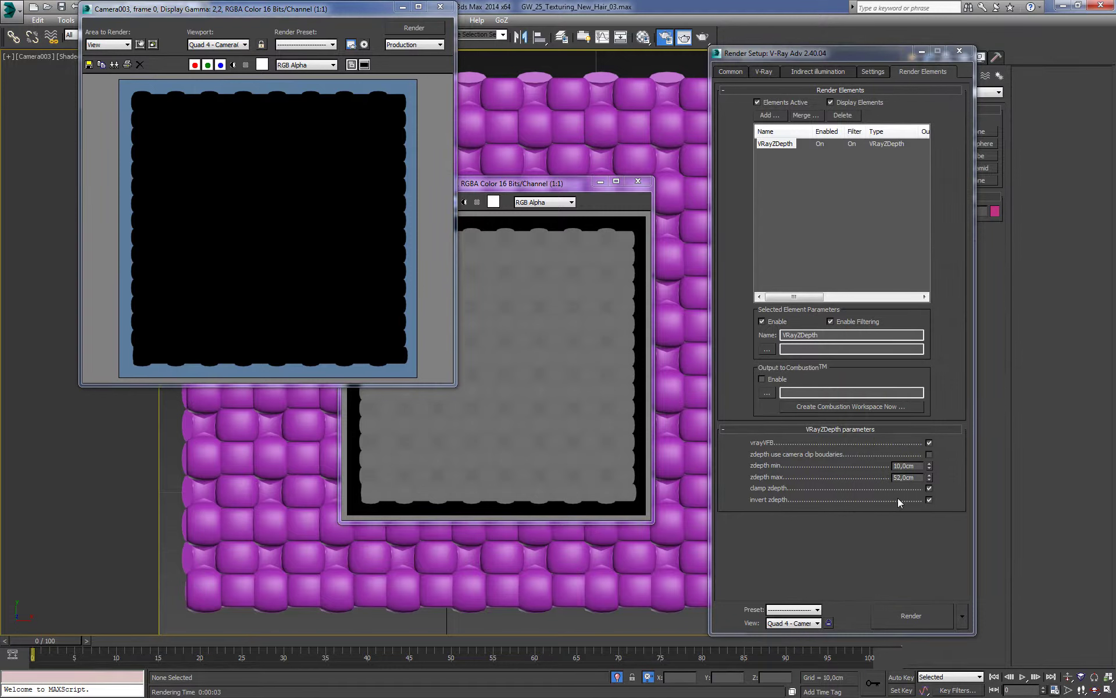
{"action": "double_click", "coordinate": [920, 475]}
{"action": "type", "text": "60"}
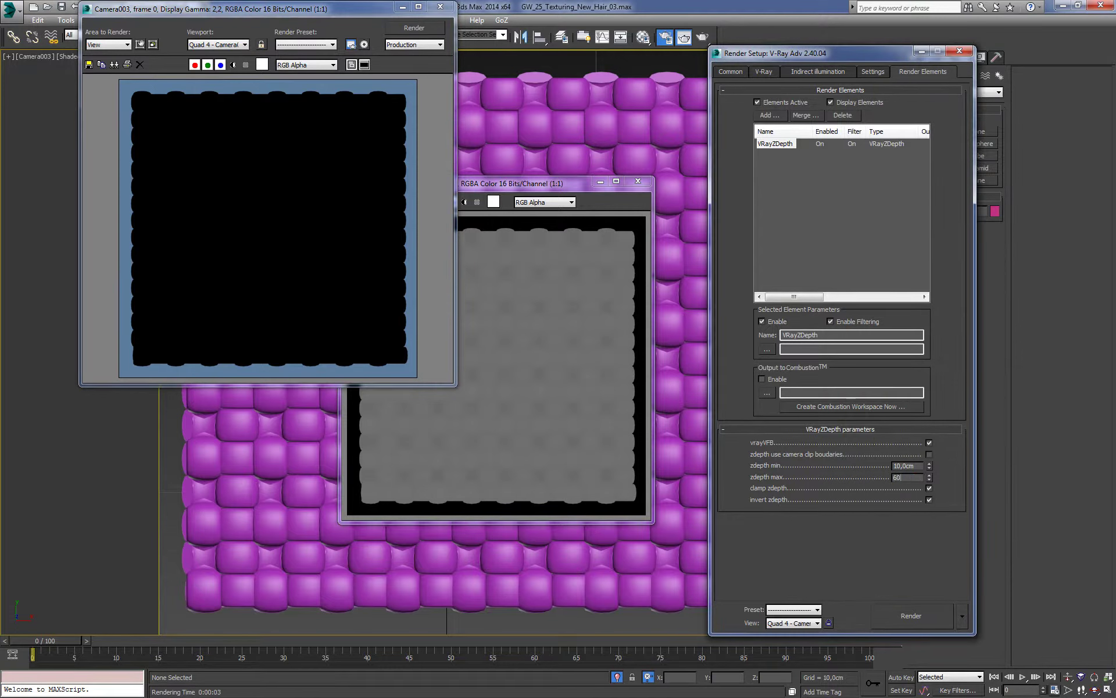
{"action": "key", "text": "Return"}
{"action": "left_click", "coordinate": [922, 617]}
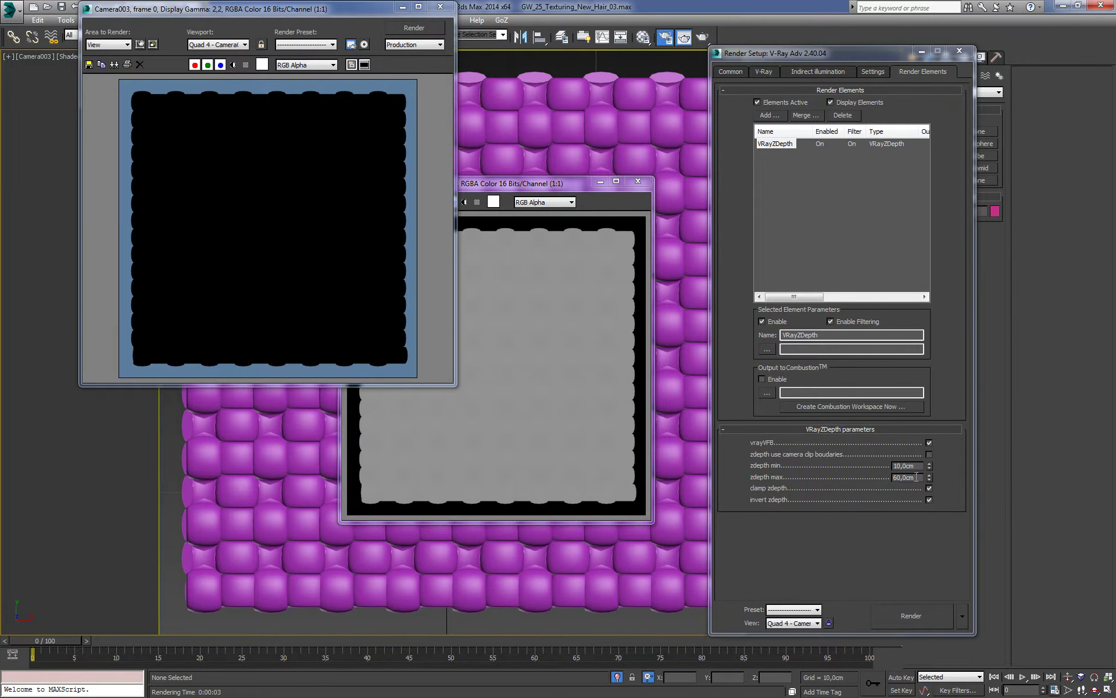
Step: Settle on zdepth max 50cm and render the final 10–50cm Z-depth pass
{"action": "type", "text": "50"}
{"action": "key", "text": "Return"}
{"action": "type", "text": "50"}
{"action": "key", "text": "Return"}
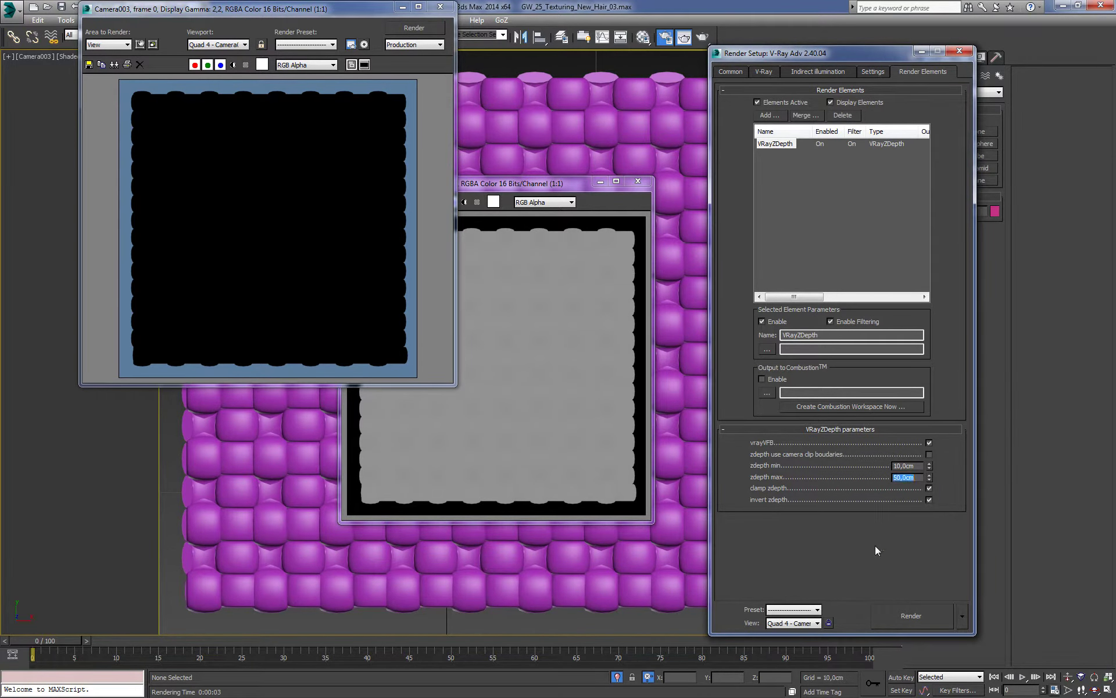
{"action": "left_click", "coordinate": [912, 618]}
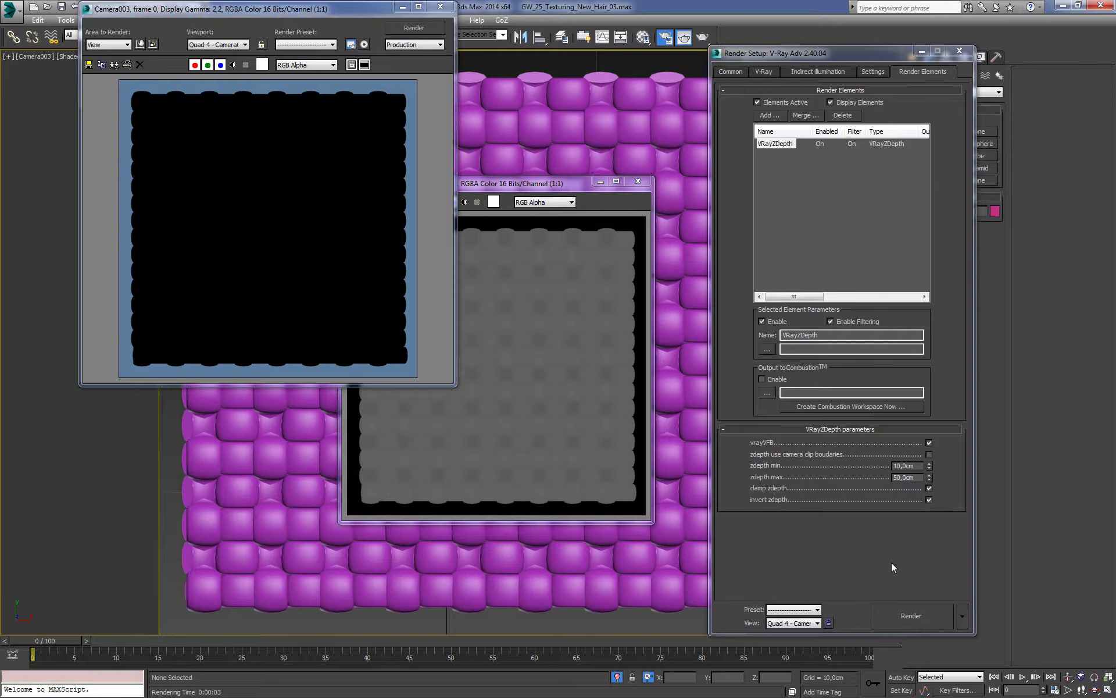
{"action": "mouse_move", "coordinate": [555, 186]}
{"action": "left_mouse_down"}
{"action": "mouse_move", "coordinate": [562, 179]}
{"action": "mouse_move", "coordinate": [488, 176]}
{"action": "left_mouse_up"}
{"action": "left_click", "coordinate": [731, 71]}
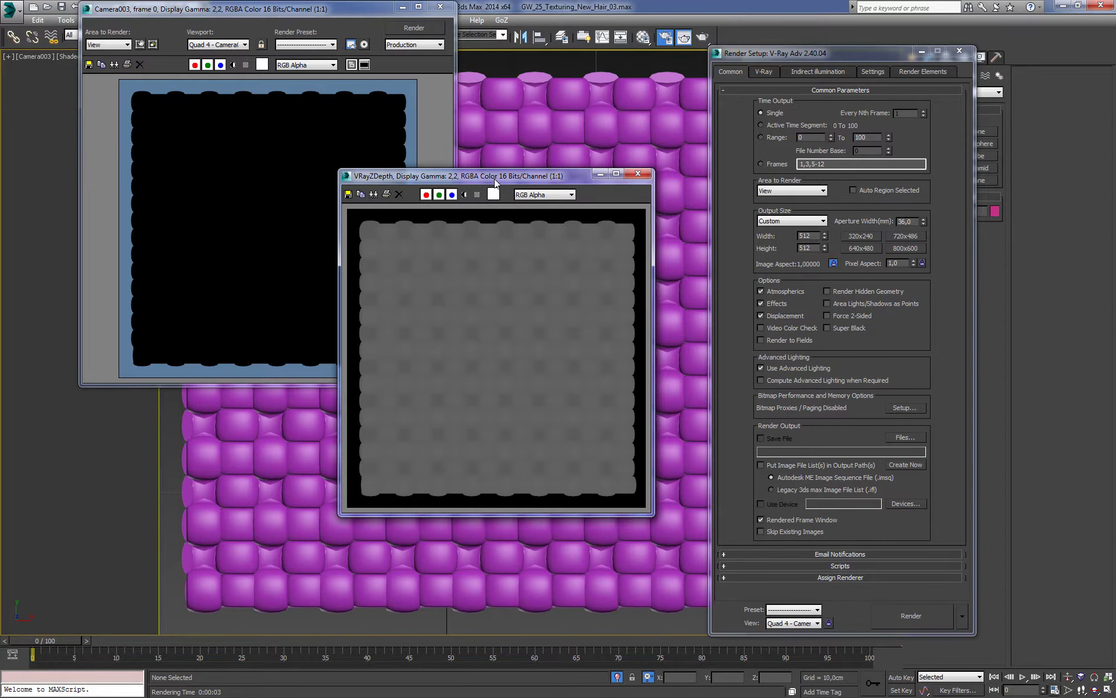
Step: Save the Z-depth render as a 24-bit PNG named straw_map in Exported_Maps
{"action": "left_click", "coordinate": [348, 194]}
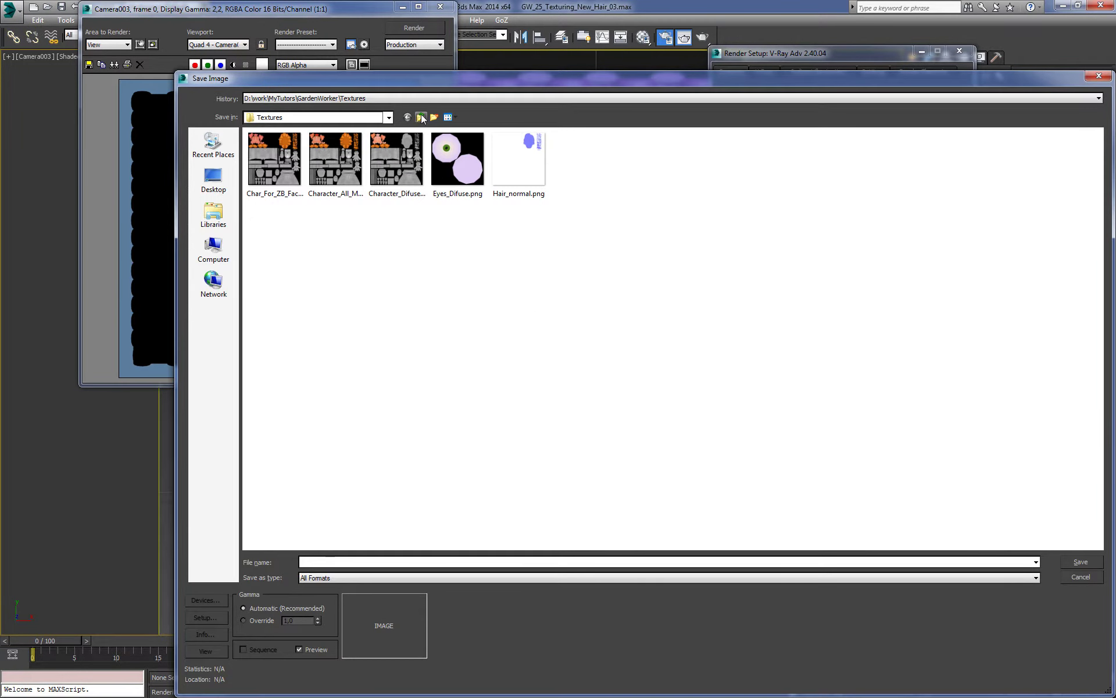
{"action": "left_click", "coordinate": [420, 117]}
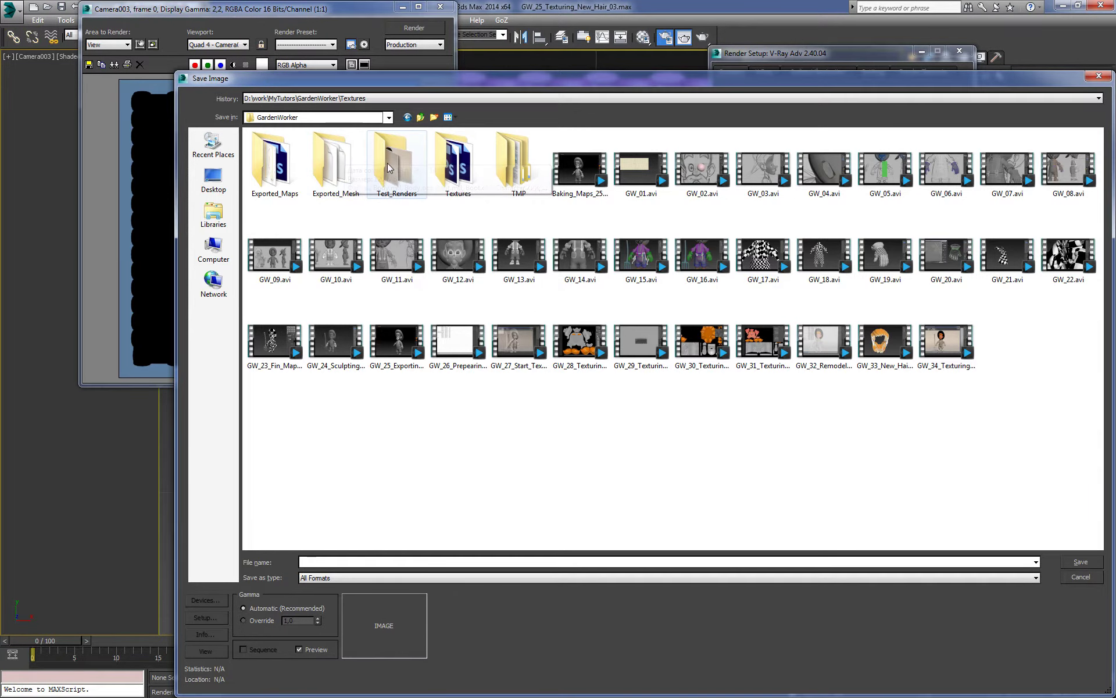
{"action": "left_click", "coordinate": [259, 147]}
{"action": "double_click", "coordinate": [259, 147]}
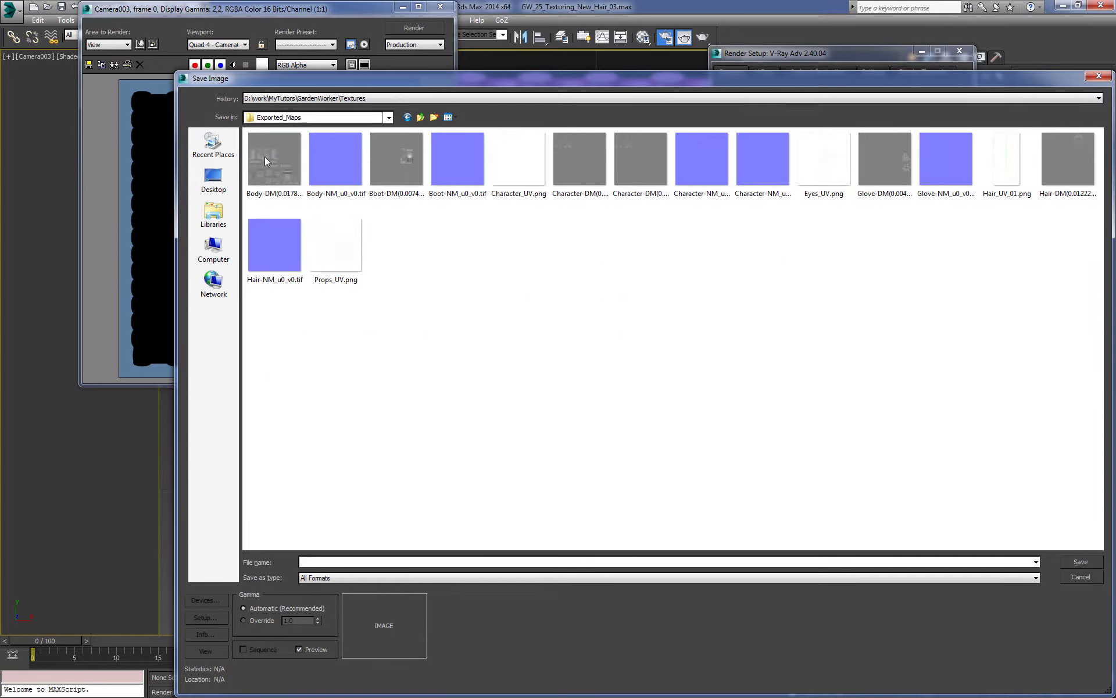
{"action": "left_click", "coordinate": [365, 563]}
{"action": "left_click", "coordinate": [455, 576]}
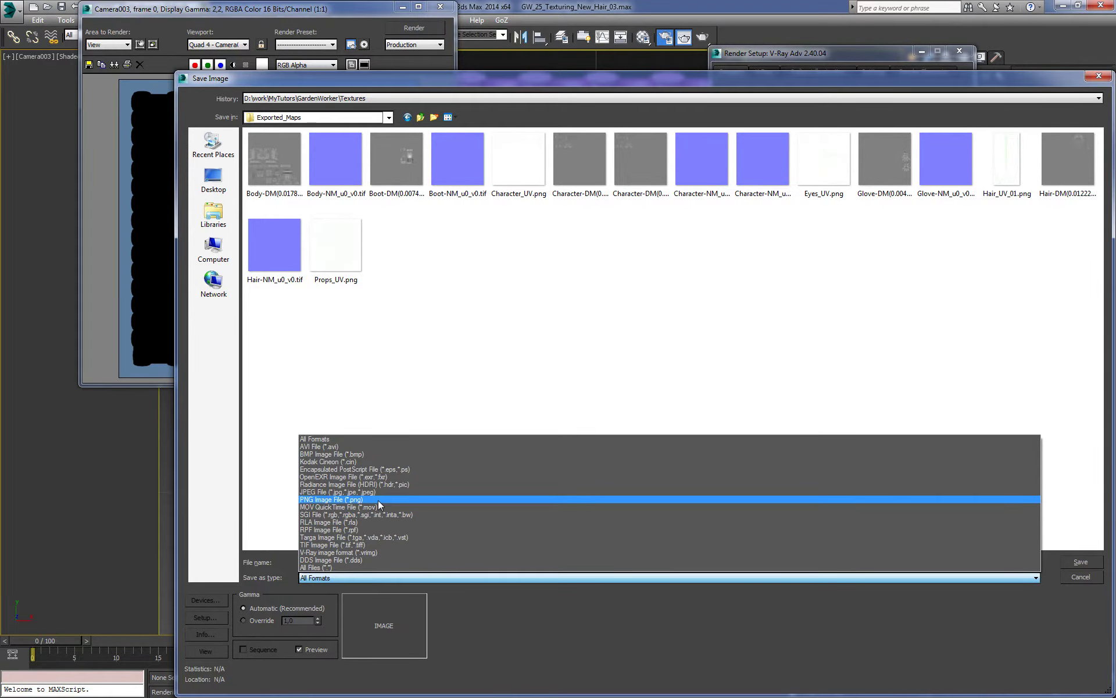
{"action": "left_click", "coordinate": [517, 501]}
{"action": "left_click", "coordinate": [1080, 562]}
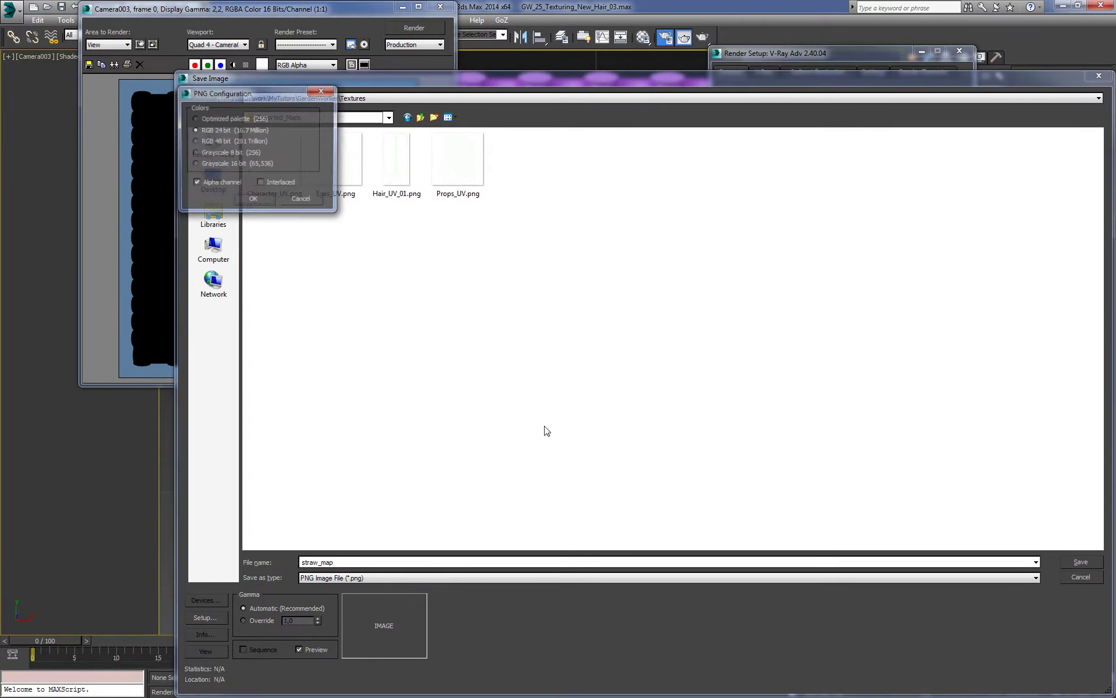
{"action": "left_click", "coordinate": [261, 204]}
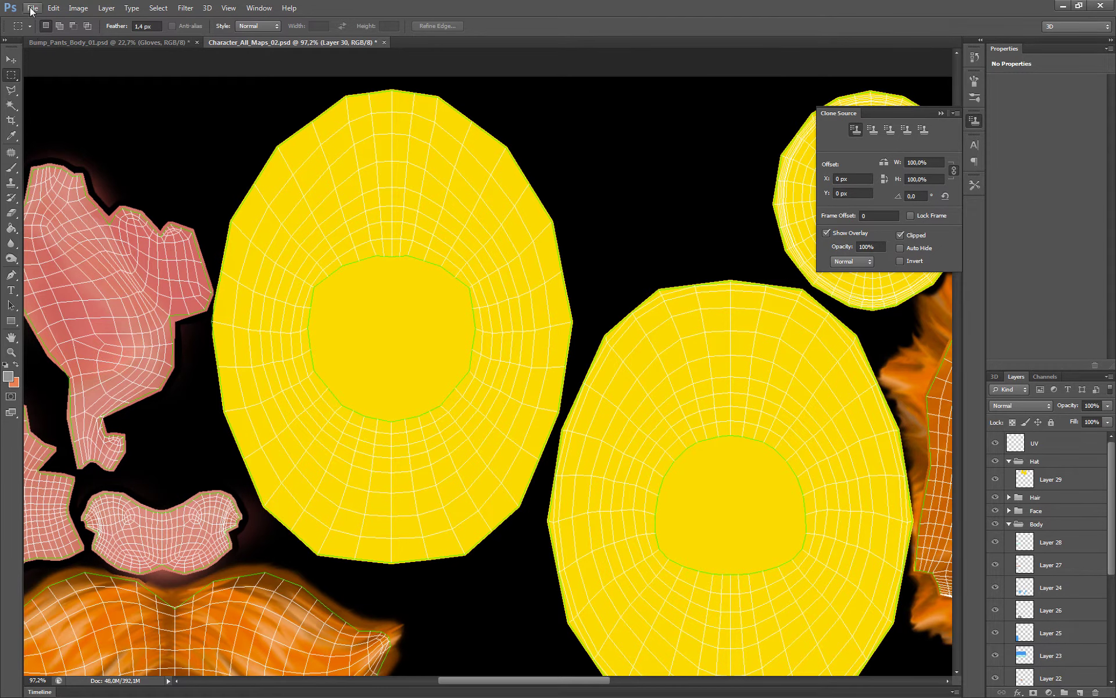
Step: Open straw_map.png from the Exported_Maps folder in Photoshop
{"action": "left_click", "coordinate": [32, 8]}
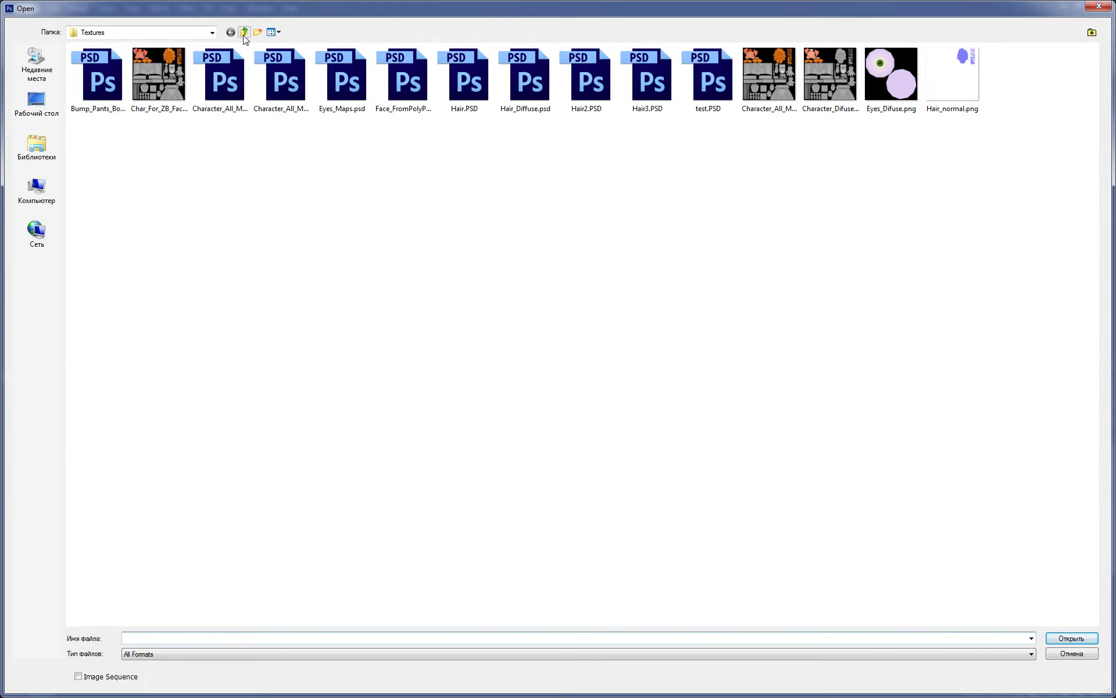
{"action": "left_click", "coordinate": [244, 32]}
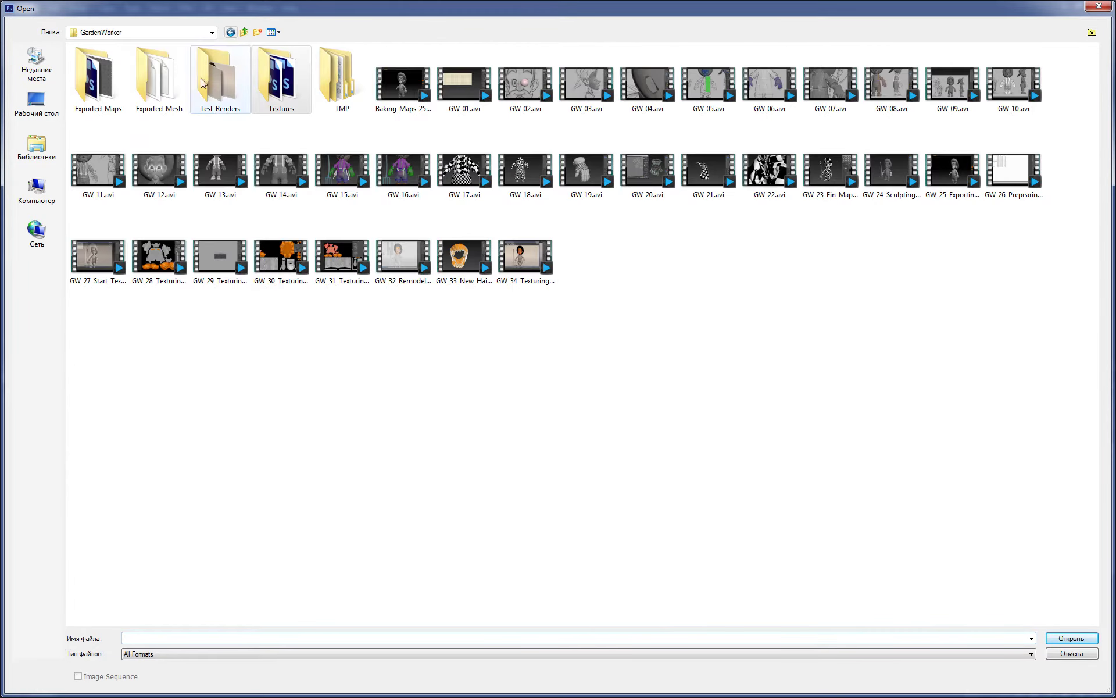
{"action": "double_click", "coordinate": [96, 80]}
{"action": "left_click", "coordinate": [174, 162]}
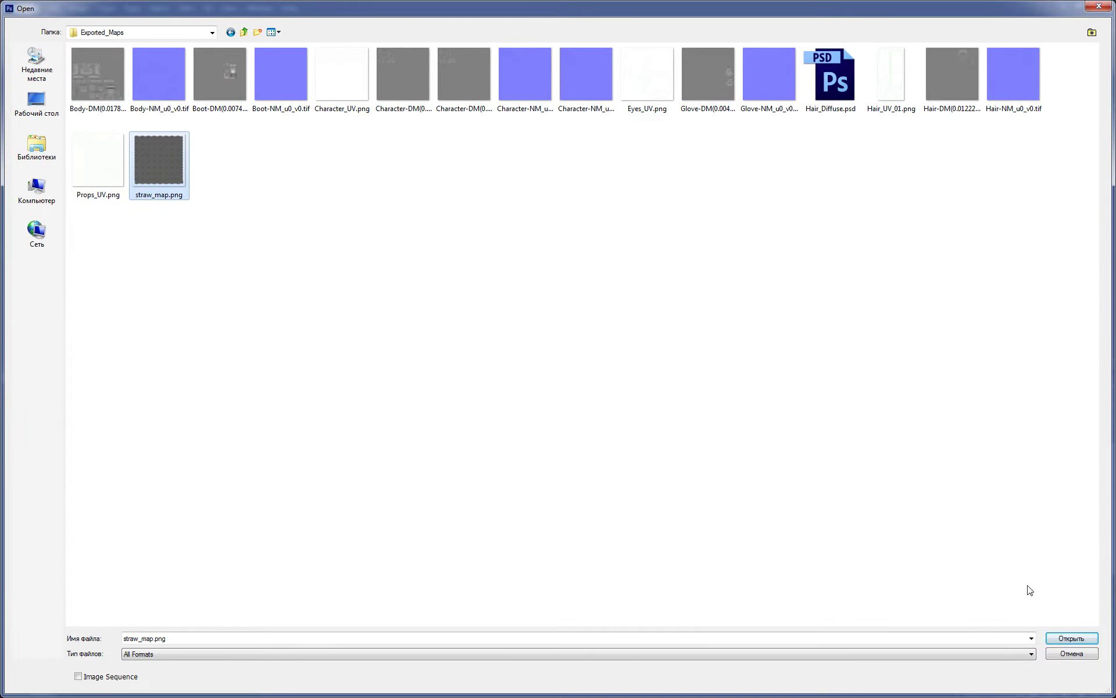
{"action": "left_click", "coordinate": [1072, 637]}
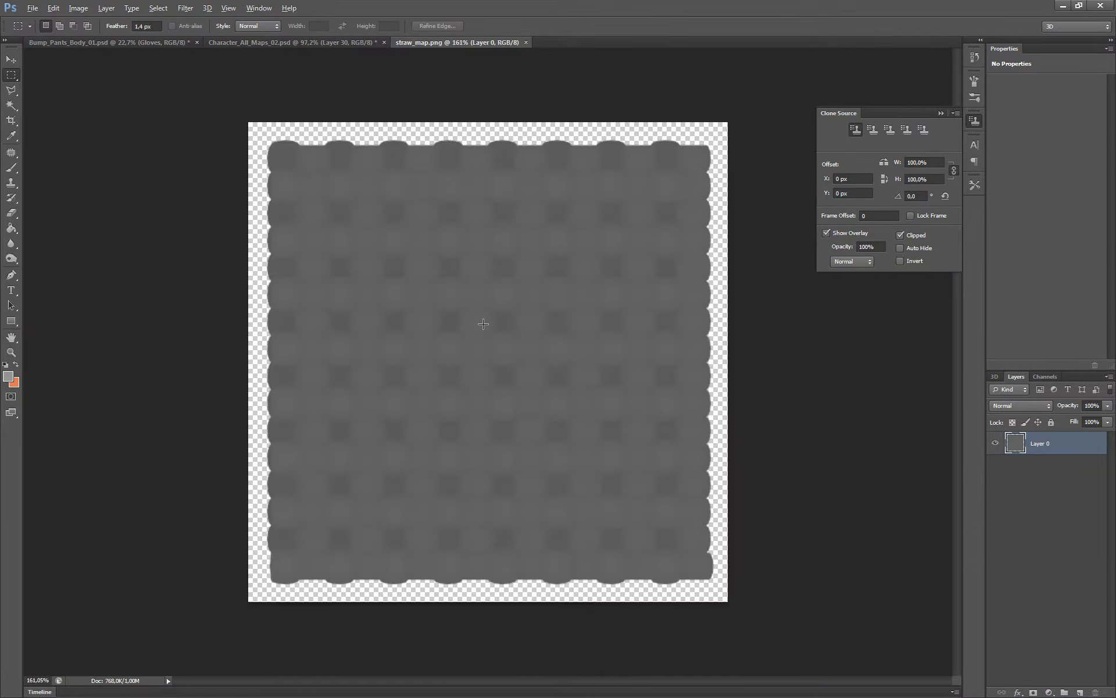
Step: Open Levels and drag the white input left to 111, midtone 0,26, brightening the weave
{"action": "scroll", "coordinate": [483, 324], "scroll_direction": "up", "scroll_amount": 1, "text": "alt"}
{"action": "key", "text": "i"}
{"action": "key", "text": "ctrl+l"}
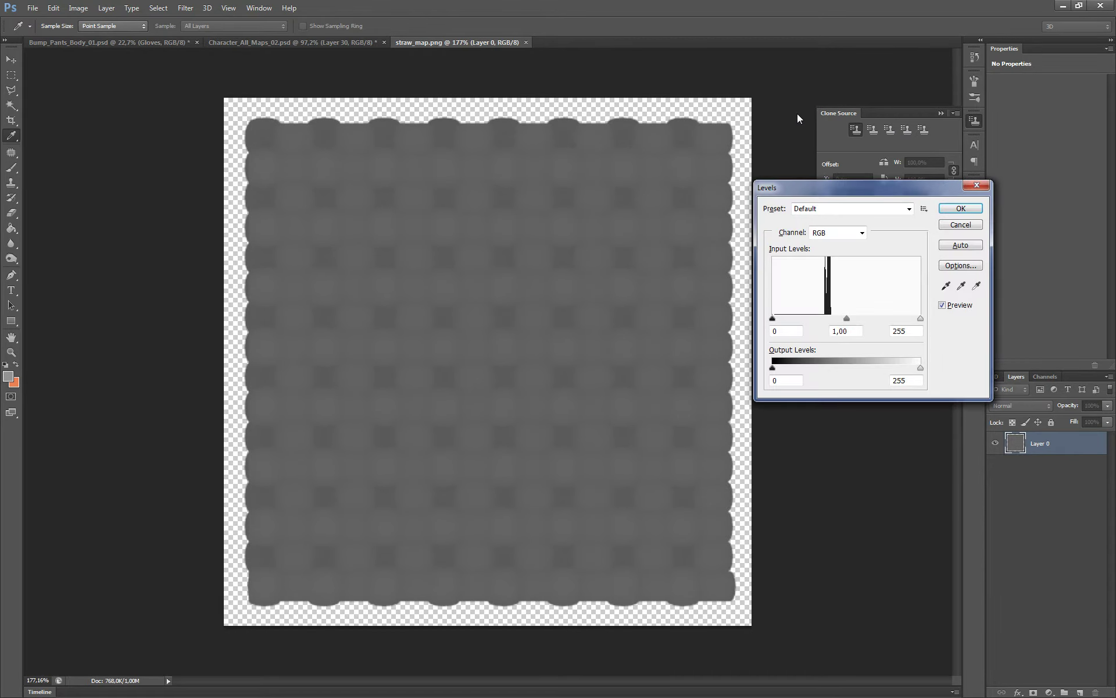
{"action": "left_click_drag", "start_coordinate": [925, 320], "coordinate": [826, 320]}
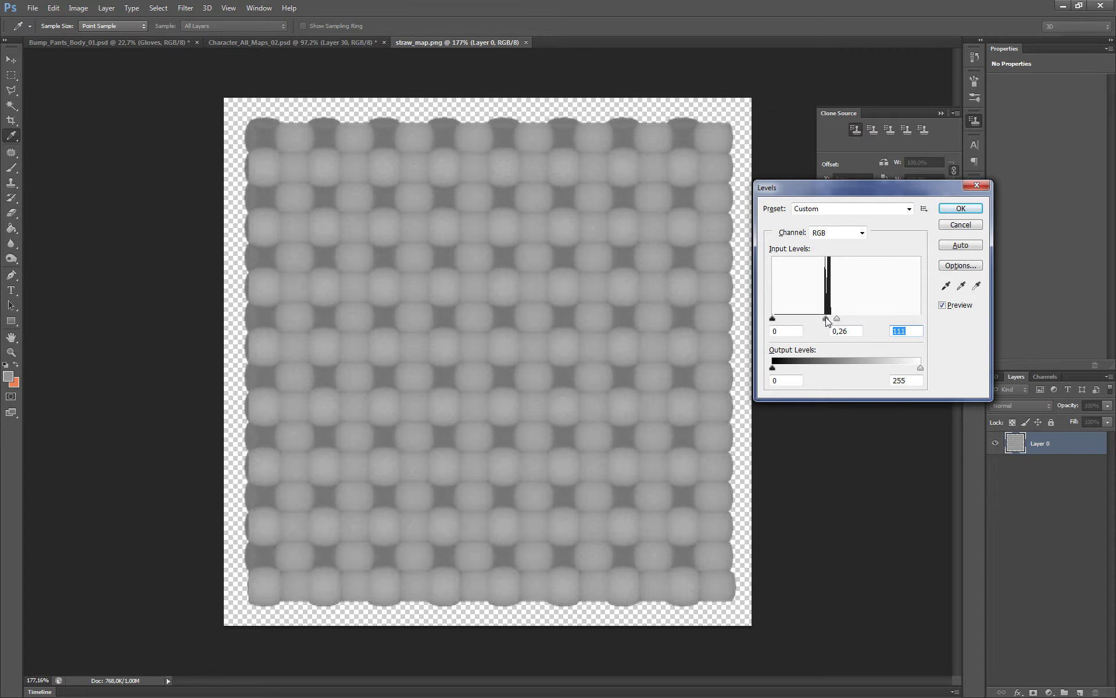
Step: Apply the Levels adjustment and zoom in and out to inspect the height map
{"action": "left_click", "coordinate": [948, 212]}
{"action": "key", "text": "m"}
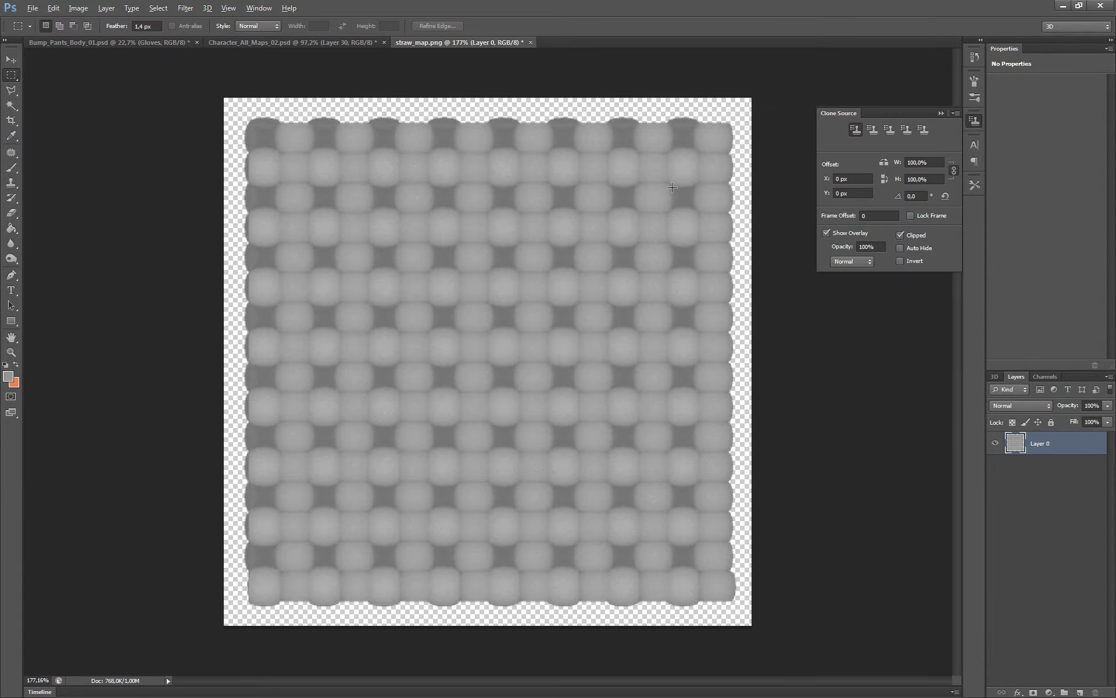
{"action": "scroll", "coordinate": [618, 207], "scroll_direction": "down", "scroll_amount": 3, "text": "alt"}
{"action": "scroll", "coordinate": [511, 250], "scroll_direction": "up", "scroll_amount": 4, "text": "alt"}
{"action": "scroll", "coordinate": [513, 288], "scroll_direction": "down", "scroll_amount": 2, "text": "alt"}
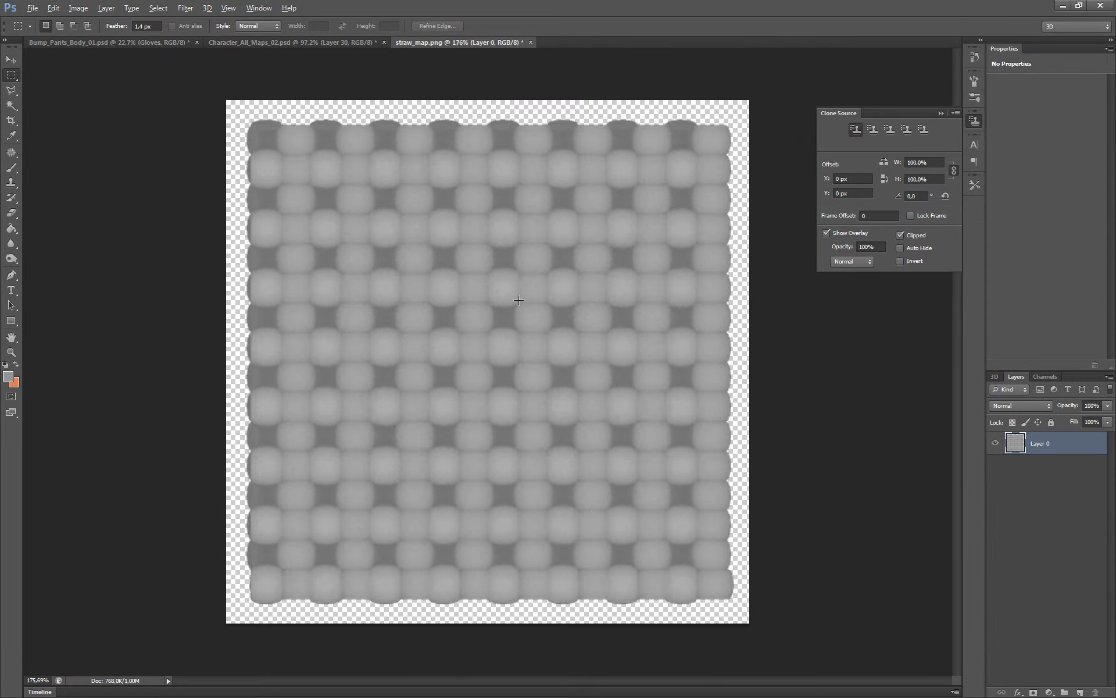
{"action": "scroll", "coordinate": [527, 294], "scroll_direction": "down", "scroll_amount": 2, "text": "alt"}
{"action": "scroll", "coordinate": [533, 311], "scroll_direction": "up", "scroll_amount": 1, "text": "alt"}
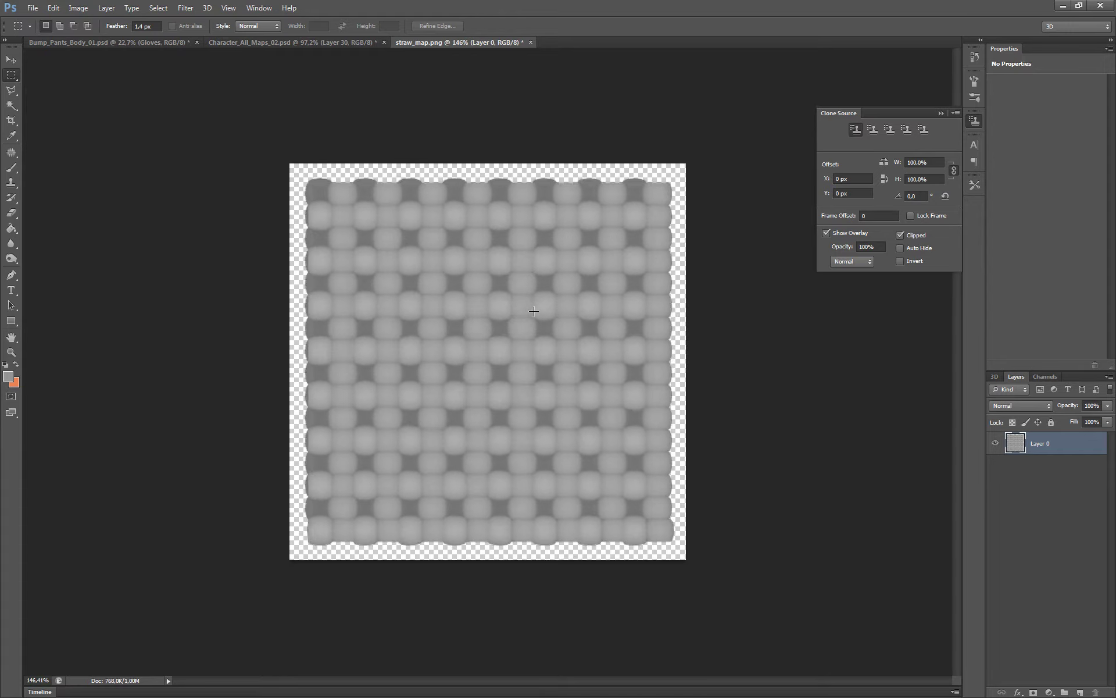
{"action": "scroll", "coordinate": [534, 311], "scroll_direction": "up", "scroll_amount": 1, "text": "alt"}
{"action": "scroll", "coordinate": [533, 311], "scroll_direction": "up", "scroll_amount": 1, "text": "alt"}
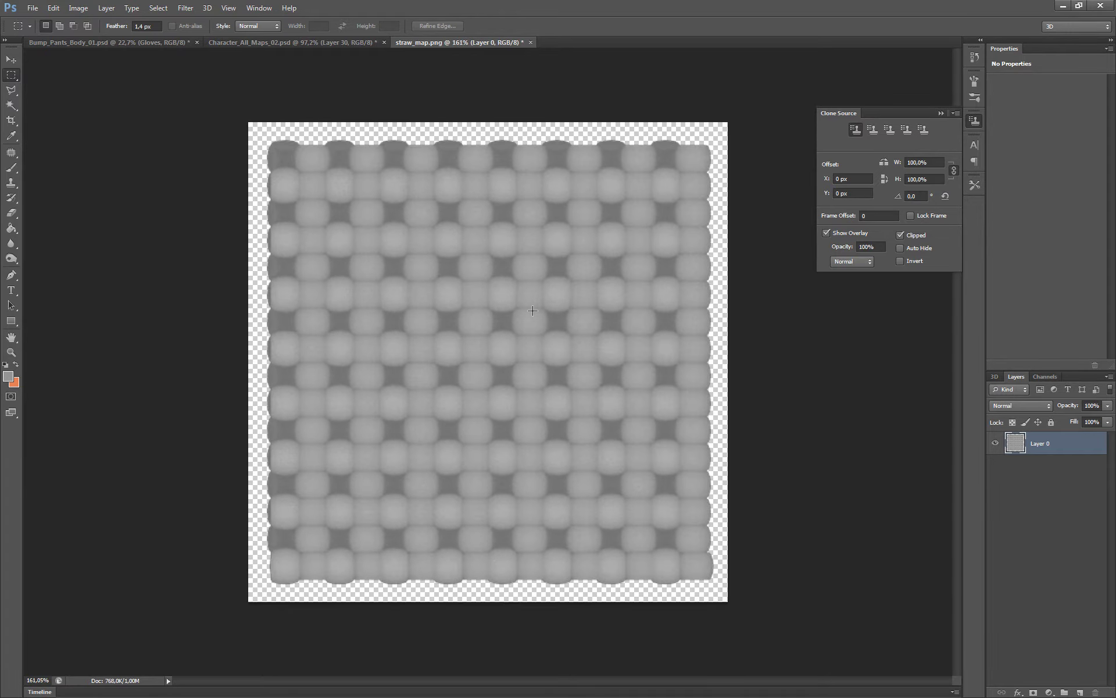
{"action": "scroll", "coordinate": [531, 306], "scroll_direction": "down", "scroll_amount": 3, "text": "alt"}
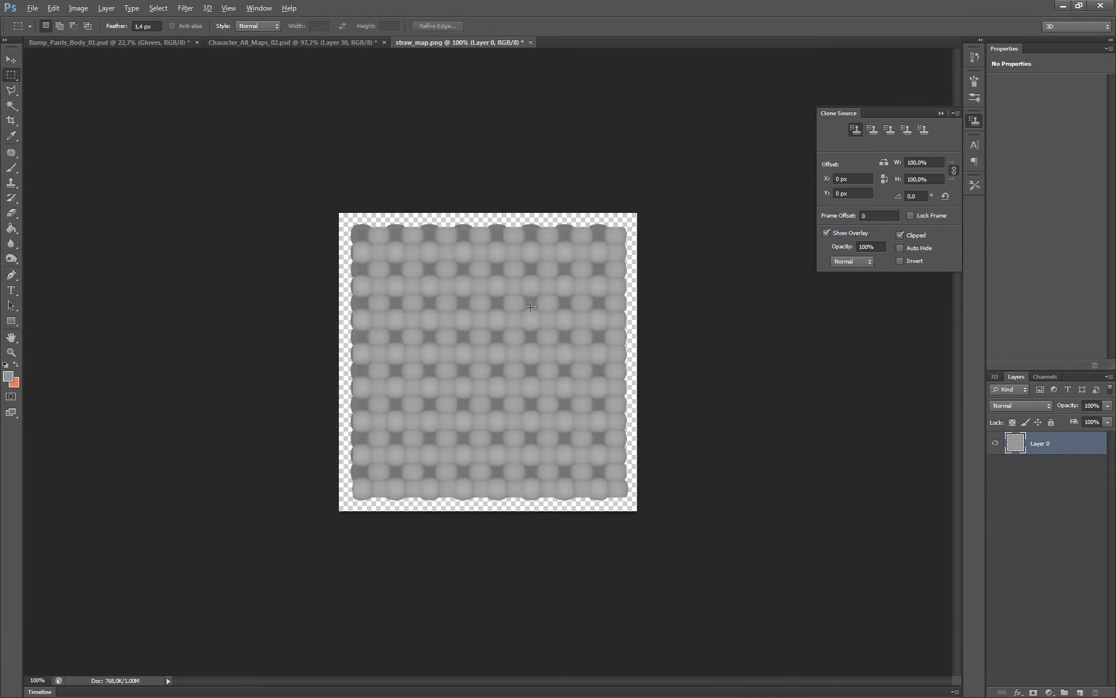
{"action": "scroll", "coordinate": [527, 308], "scroll_direction": "down", "scroll_amount": 4, "text": "alt"}
{"action": "scroll", "coordinate": [526, 308], "scroll_direction": "down", "scroll_amount": 3, "text": "alt"}
{"action": "scroll", "coordinate": [526, 308], "scroll_direction": "up", "scroll_amount": 5, "text": "alt"}
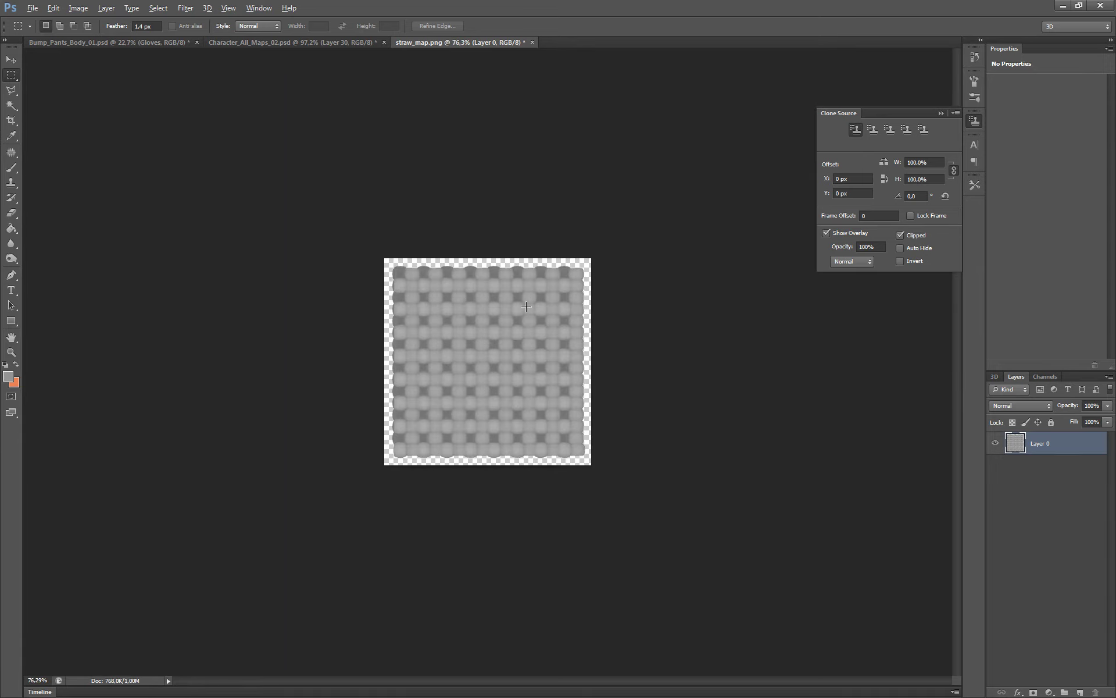
{"action": "scroll", "coordinate": [526, 307], "scroll_direction": "up", "scroll_amount": 3, "text": "alt"}
{"action": "scroll", "coordinate": [526, 306], "scroll_direction": "up", "scroll_amount": 3, "text": "alt"}
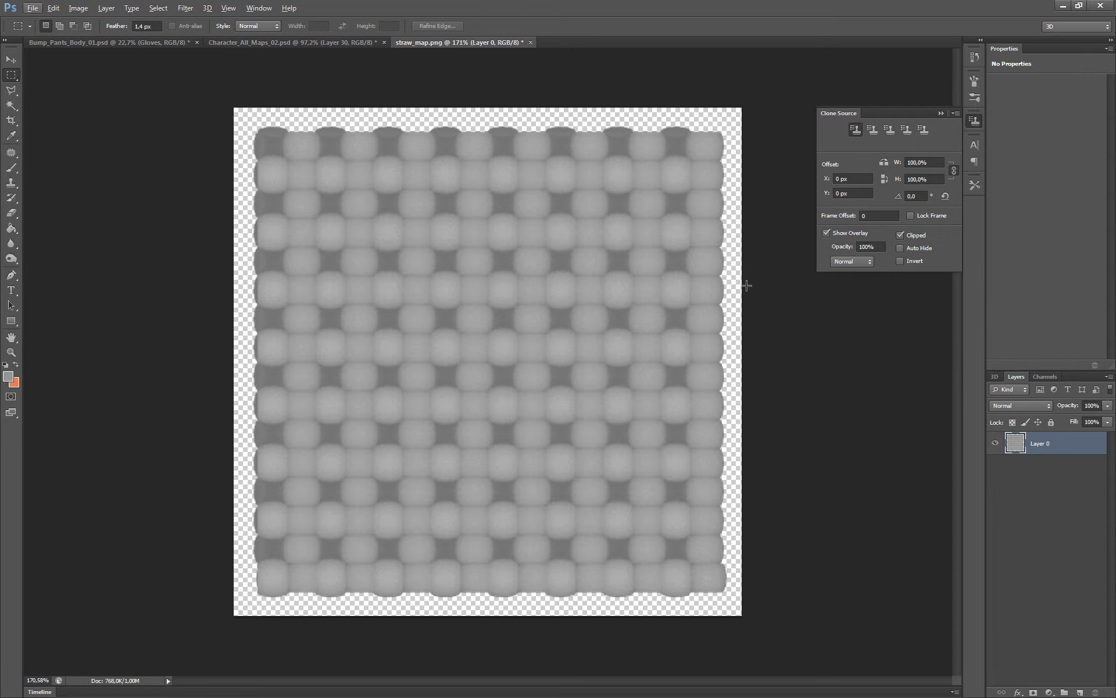
{"action": "scroll", "coordinate": [638, 321], "scroll_direction": "down", "scroll_amount": 2, "text": "alt"}
{"action": "scroll", "coordinate": [637, 321], "scroll_direction": "up", "scroll_amount": 1, "text": "alt"}
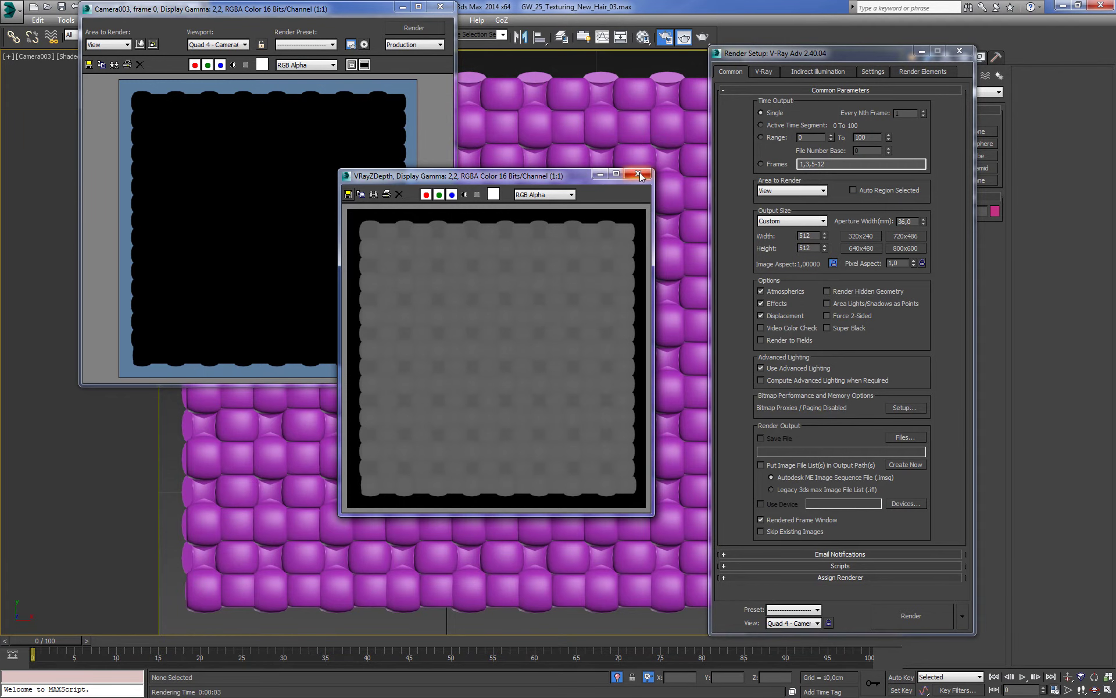
Step: Close both frame buffers, Render Setup and the V-Ray messages, and hide the safe frame
{"action": "left_click", "coordinate": [638, 174]}
{"action": "left_click", "coordinate": [440, 6]}
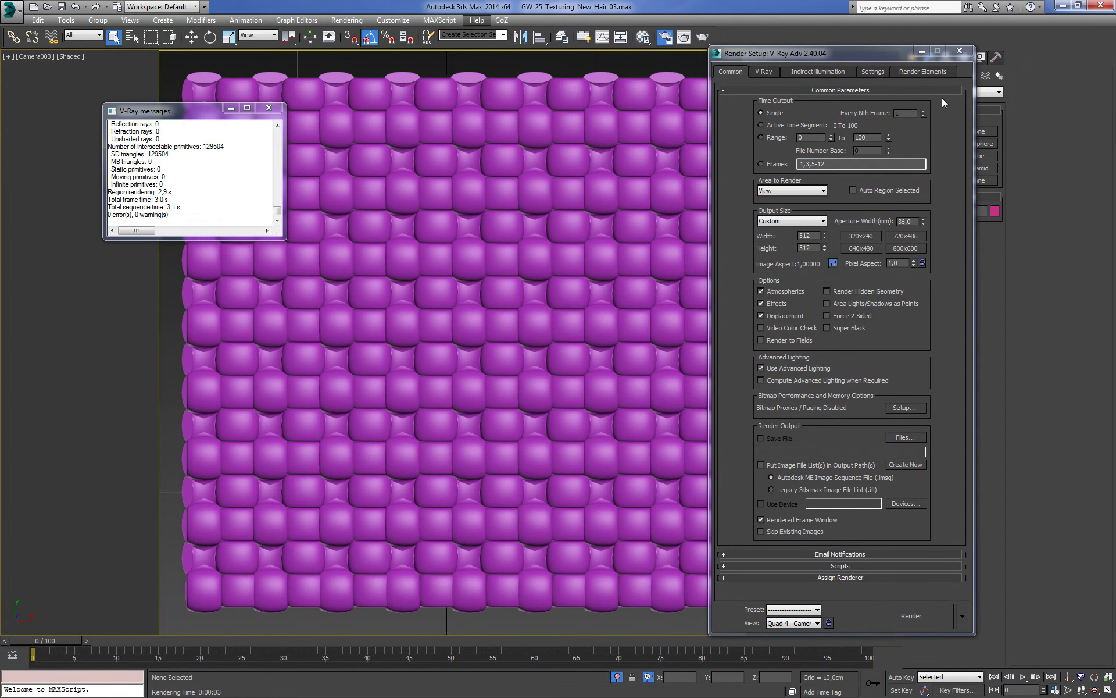
{"action": "left_click", "coordinate": [959, 52]}
{"action": "left_click", "coordinate": [270, 110]}
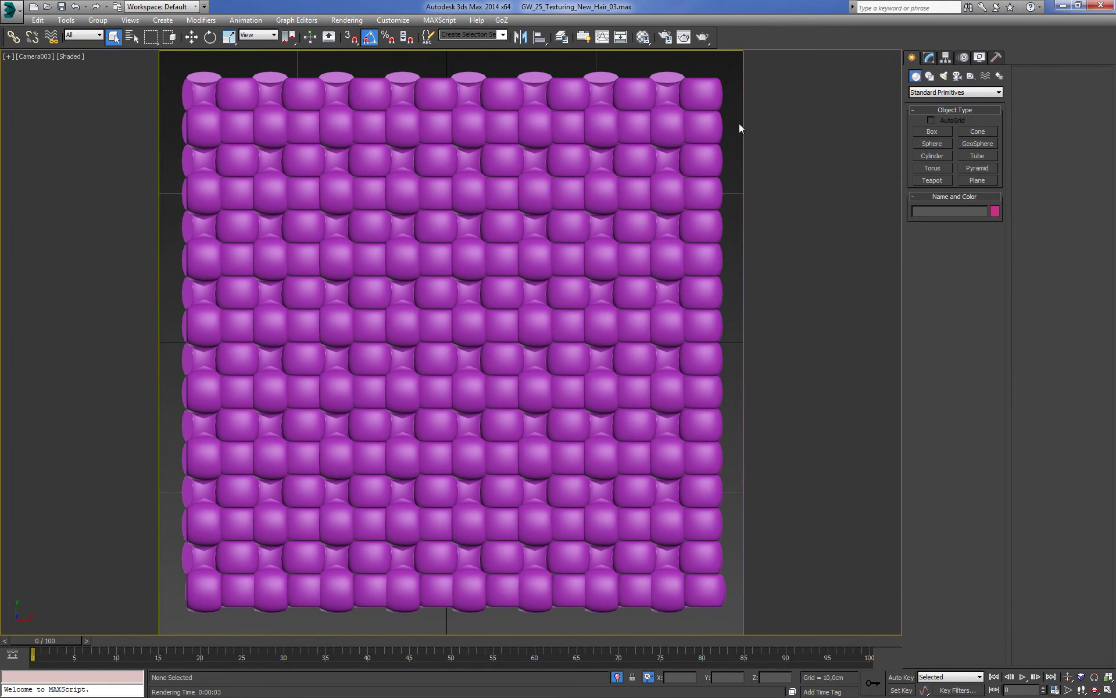
{"action": "key", "text": "shift+f"}
Step: Select one cylinder of the strip in the front wireframe view and check it from the top
{"action": "key", "text": "f"}
{"action": "scroll", "coordinate": [729, 155], "scroll_direction": "down", "scroll_amount": 3}
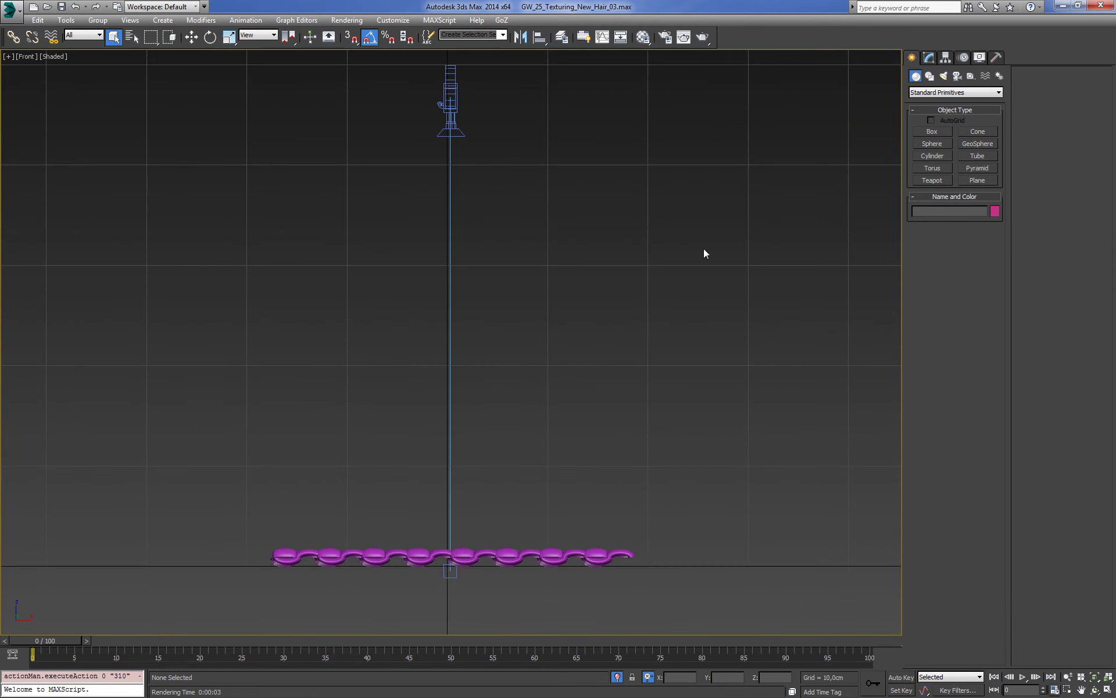
{"action": "middle_click_drag", "start_coordinate": [706, 252], "coordinate": [658, 315]}
{"action": "scroll", "coordinate": [598, 428], "scroll_direction": "up", "scroll_amount": 5}
{"action": "scroll", "coordinate": [578, 407], "scroll_direction": "up", "scroll_amount": 2}
{"action": "key", "text": "F3"}
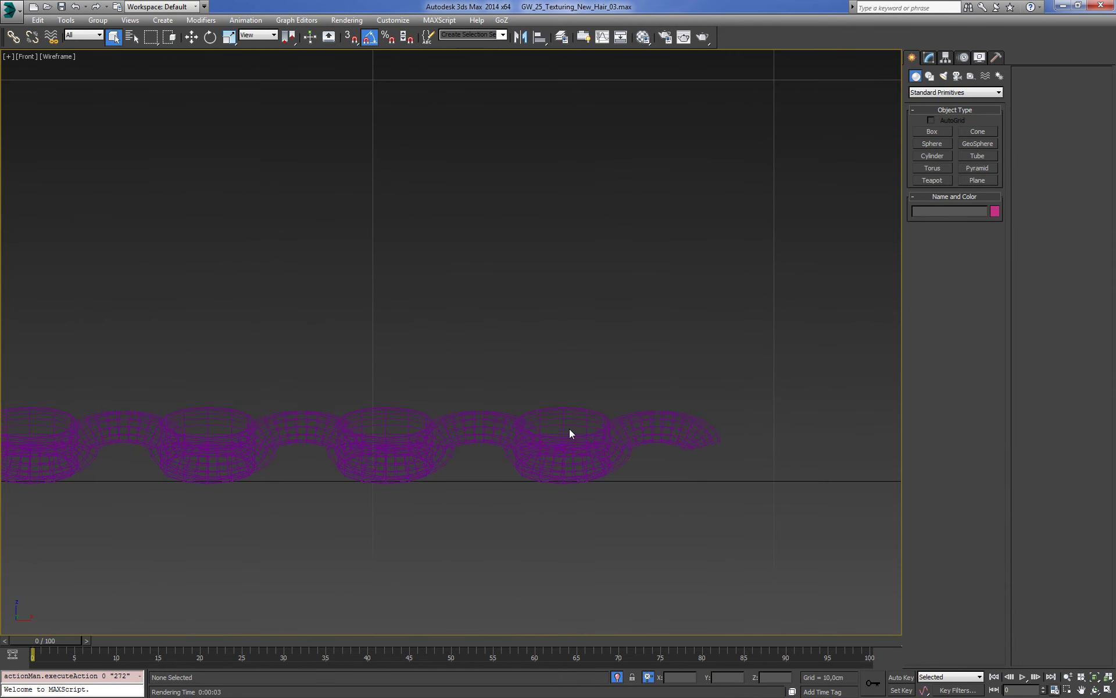
{"action": "left_click", "coordinate": [573, 413]}
{"action": "scroll", "coordinate": [613, 282], "scroll_direction": "down", "scroll_amount": 3}
{"action": "key", "text": "t"}
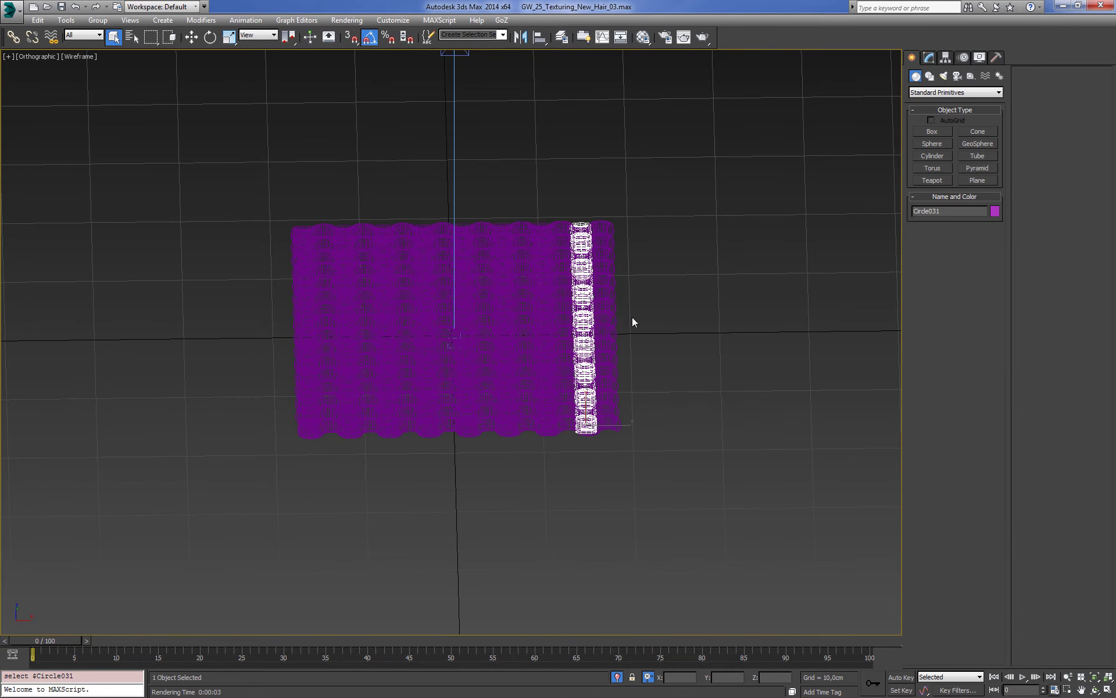
{"action": "scroll", "coordinate": [633, 319], "scroll_direction": "up", "scroll_amount": 3}
{"action": "key", "text": "F3"}
{"action": "key", "text": "w"}
{"action": "middle_click_drag", "start_coordinate": [573, 314], "coordinate": [635, 309]}
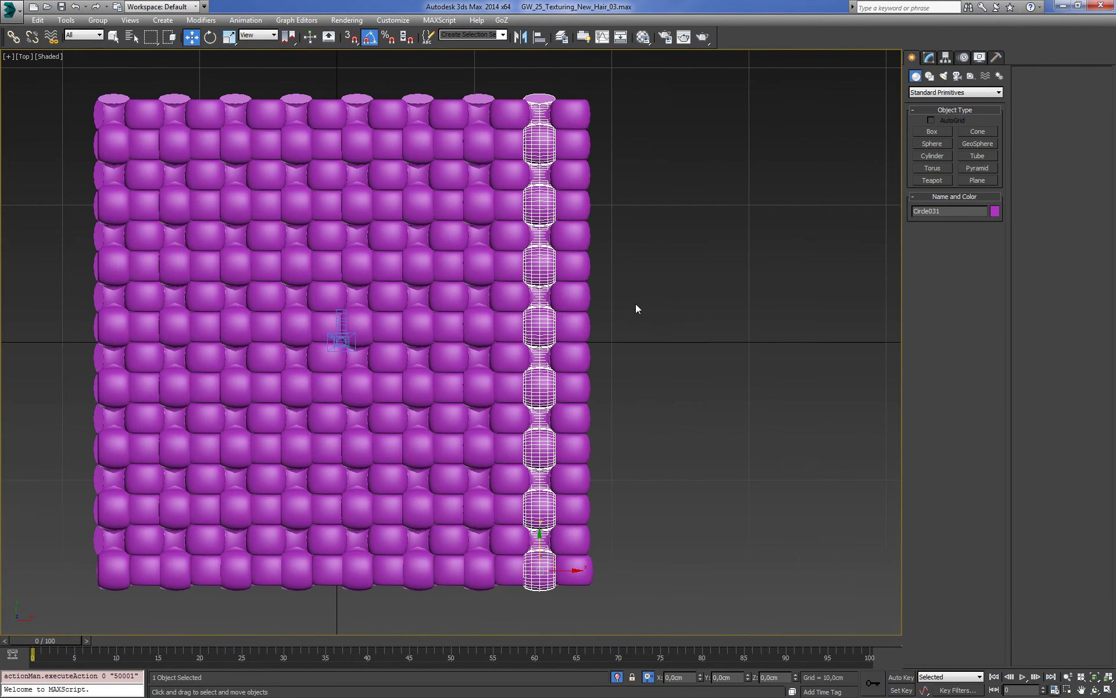
{"action": "key", "text": "F3"}
Step: Frame the selected cylinder in the front view and inspect the whole chain
{"action": "key", "text": "F3"}
{"action": "key", "text": "f"}
{"action": "key", "text": "z"}
{"action": "scroll", "coordinate": [639, 389], "scroll_direction": "down", "scroll_amount": 1}
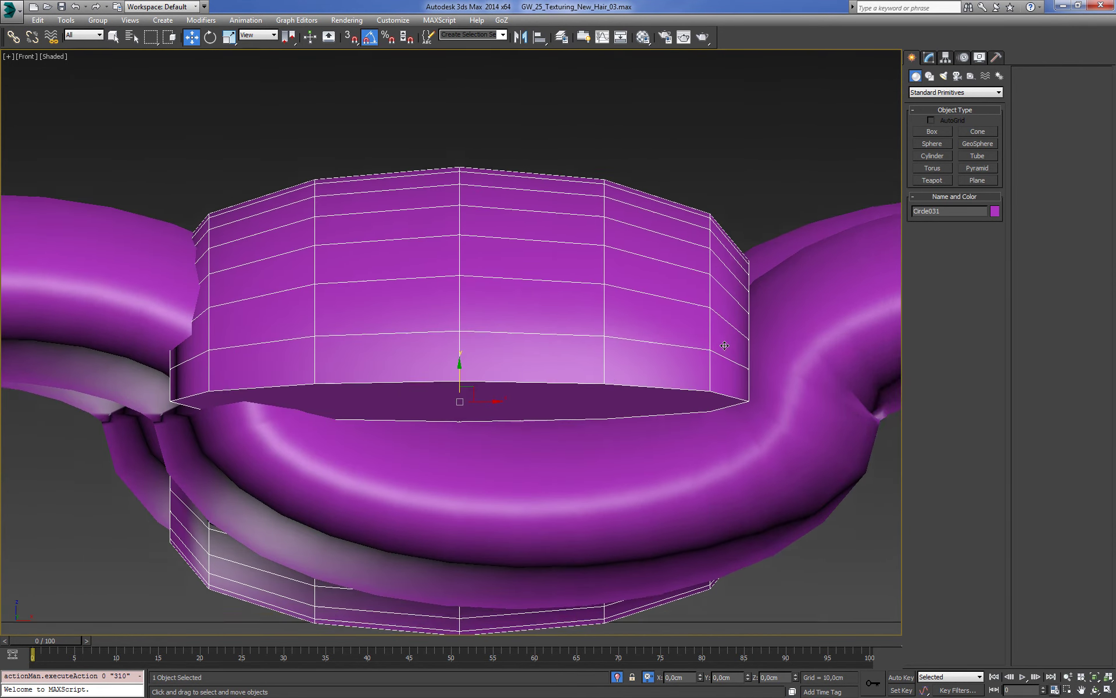
{"action": "scroll", "coordinate": [653, 357], "scroll_direction": "down", "scroll_amount": 2}
{"action": "key", "text": "F3"}
{"action": "scroll", "coordinate": [652, 357], "scroll_direction": "down", "scroll_amount": 5}
{"action": "middle_click_drag", "start_coordinate": [532, 386], "coordinate": [578, 374]}
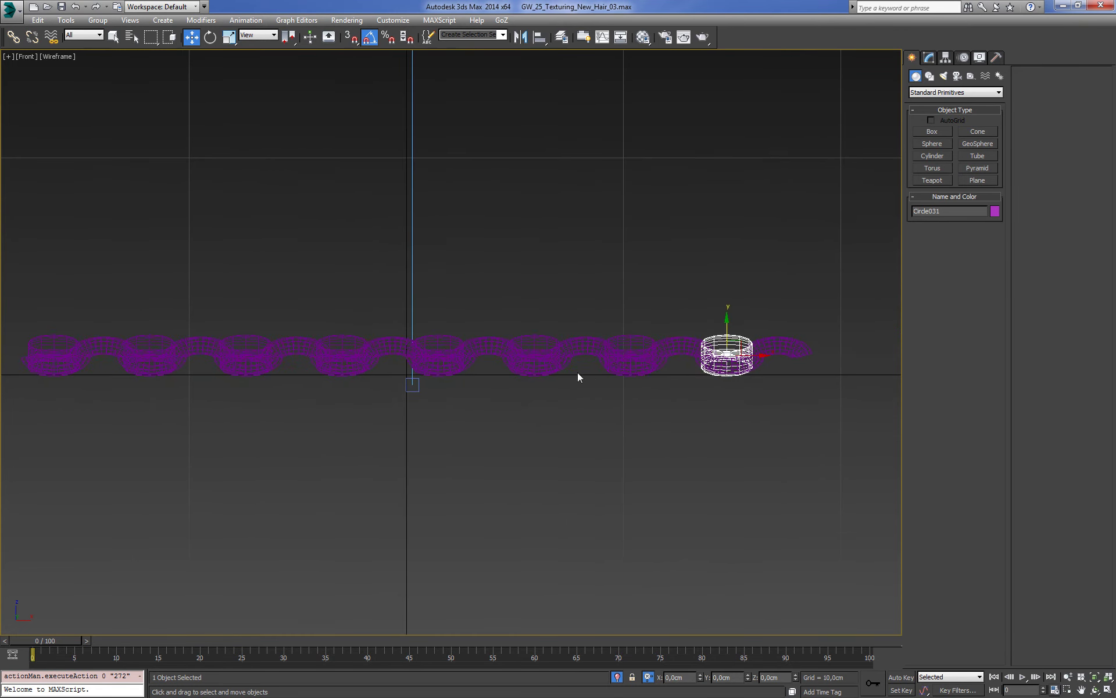
{"action": "scroll", "coordinate": [585, 380], "scroll_direction": "down", "scroll_amount": 1}
{"action": "key", "text": "F3"}
{"action": "key", "text": "t"}
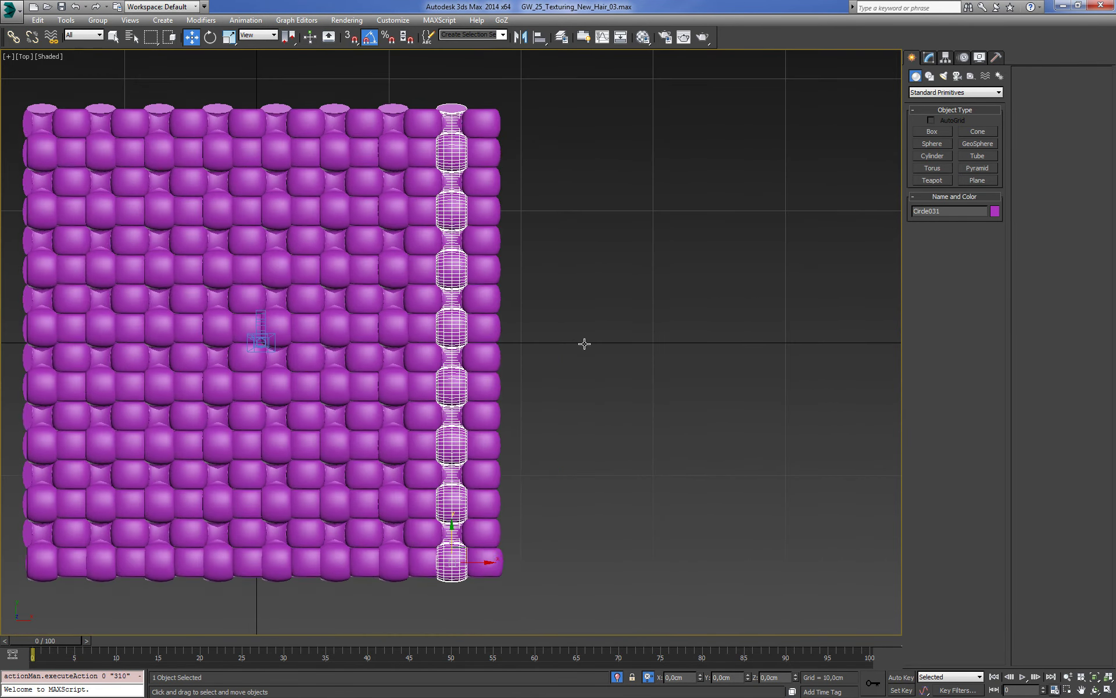
Step: Select Circle031 and frame it in the front wireframe view to inspect the chain
{"action": "key", "text": "F3"}
{"action": "left_click", "coordinate": [115, 39]}
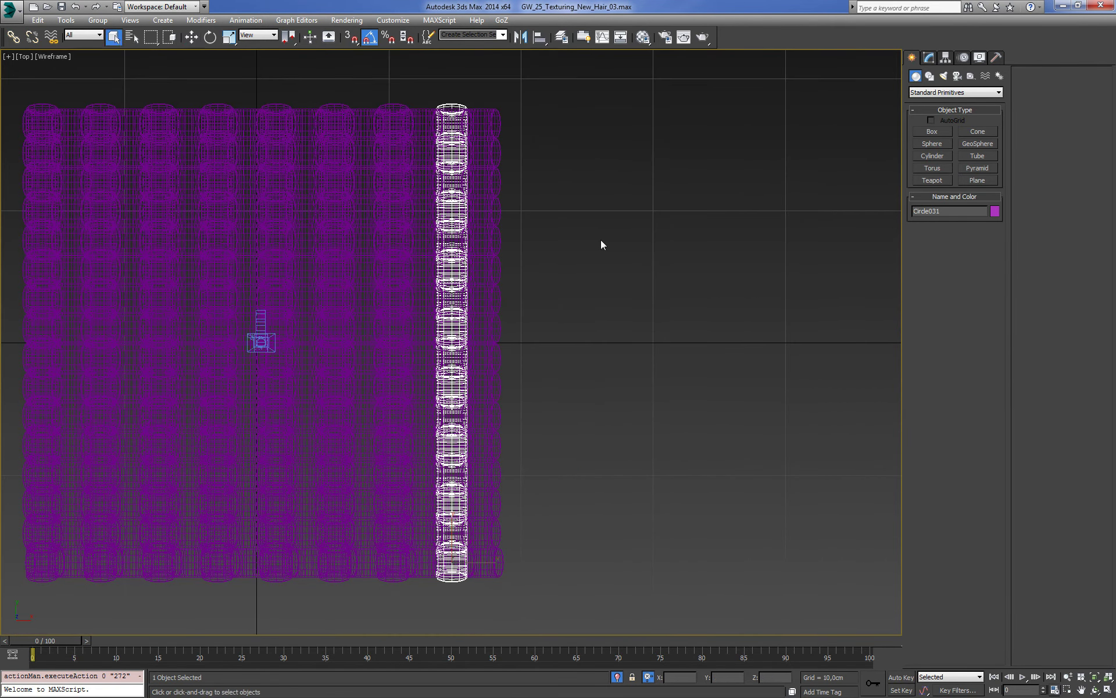
{"action": "key", "text": "F3"}
{"action": "left_click", "coordinate": [477, 229]}
{"action": "scroll", "coordinate": [477, 229], "scroll_direction": "up", "scroll_amount": 3}
{"action": "key", "text": "w"}
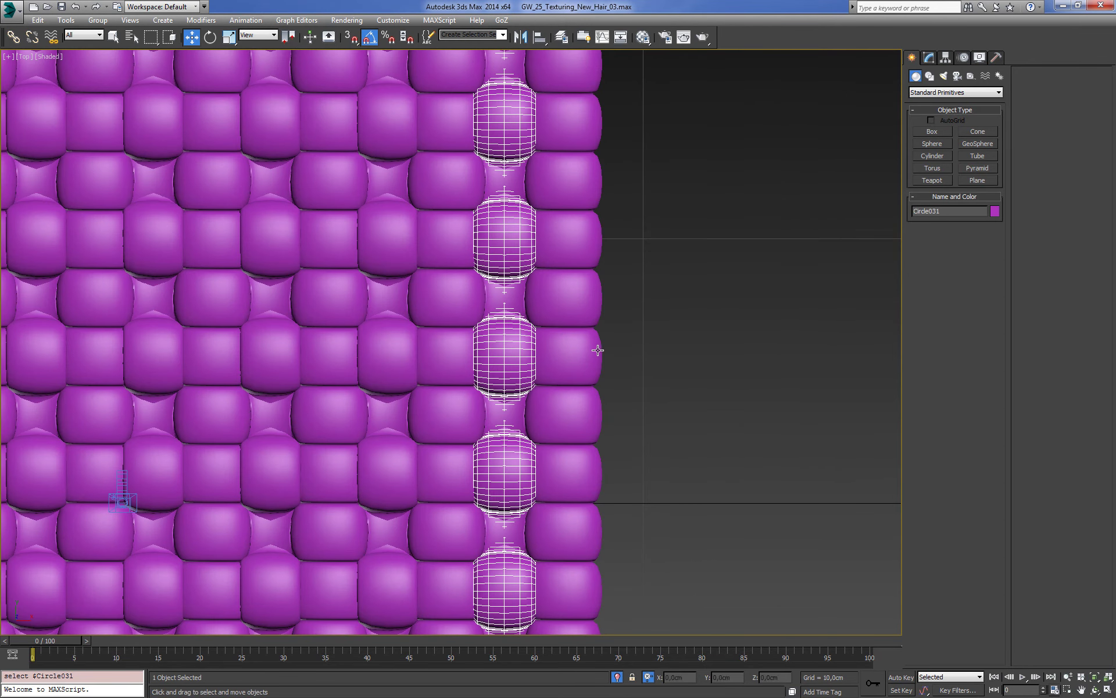
{"action": "key", "text": "f"}
{"action": "key", "text": "z"}
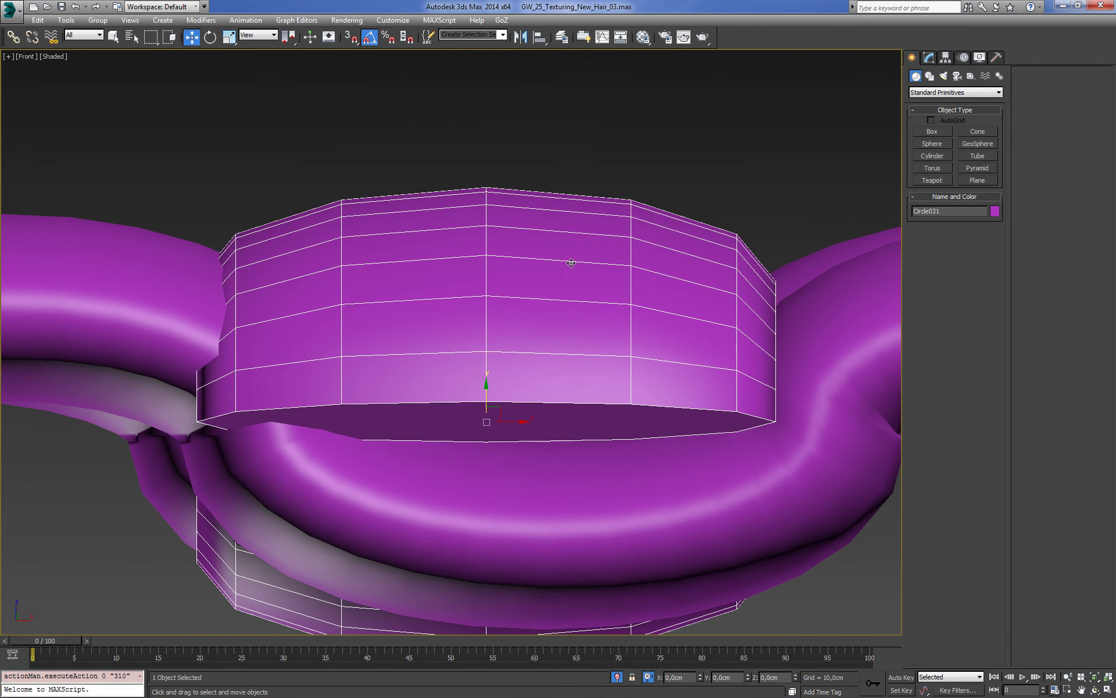
{"action": "key", "text": "F3"}
{"action": "scroll", "coordinate": [588, 291], "scroll_direction": "down", "scroll_amount": 3}
{"action": "scroll", "coordinate": [592, 315], "scroll_direction": "up", "scroll_amount": 1}
{"action": "scroll", "coordinate": [556, 368], "scroll_direction": "up", "scroll_amount": 3}
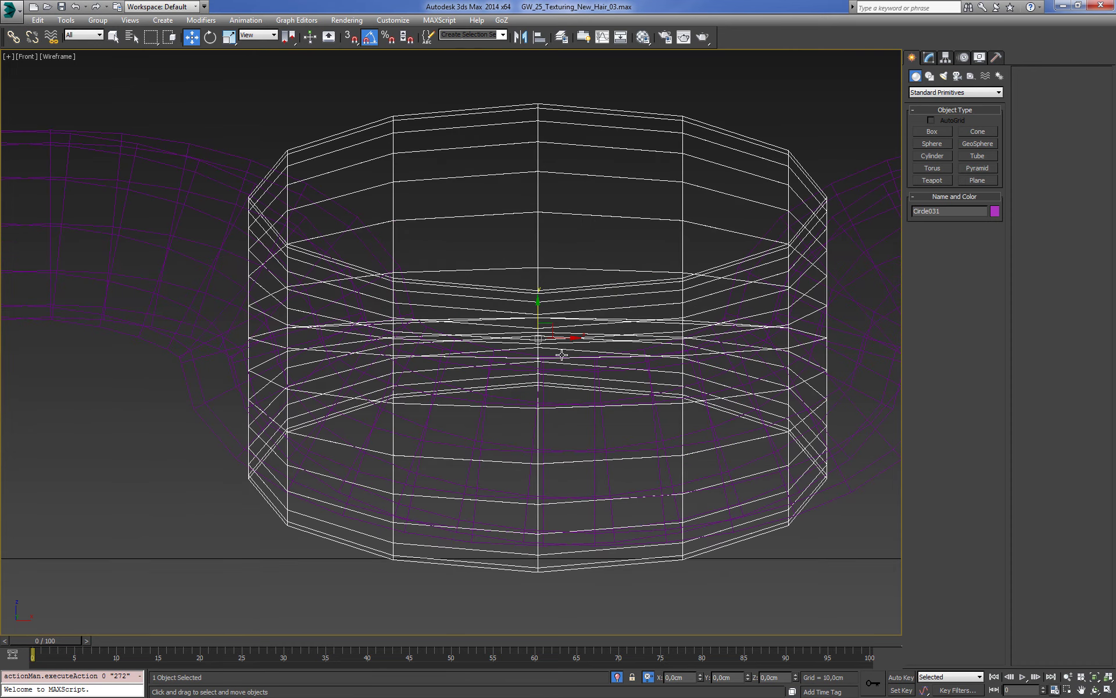
{"action": "scroll", "coordinate": [564, 357], "scroll_direction": "down", "scroll_amount": 6}
{"action": "middle_click_drag", "start_coordinate": [326, 374], "coordinate": [563, 376]}
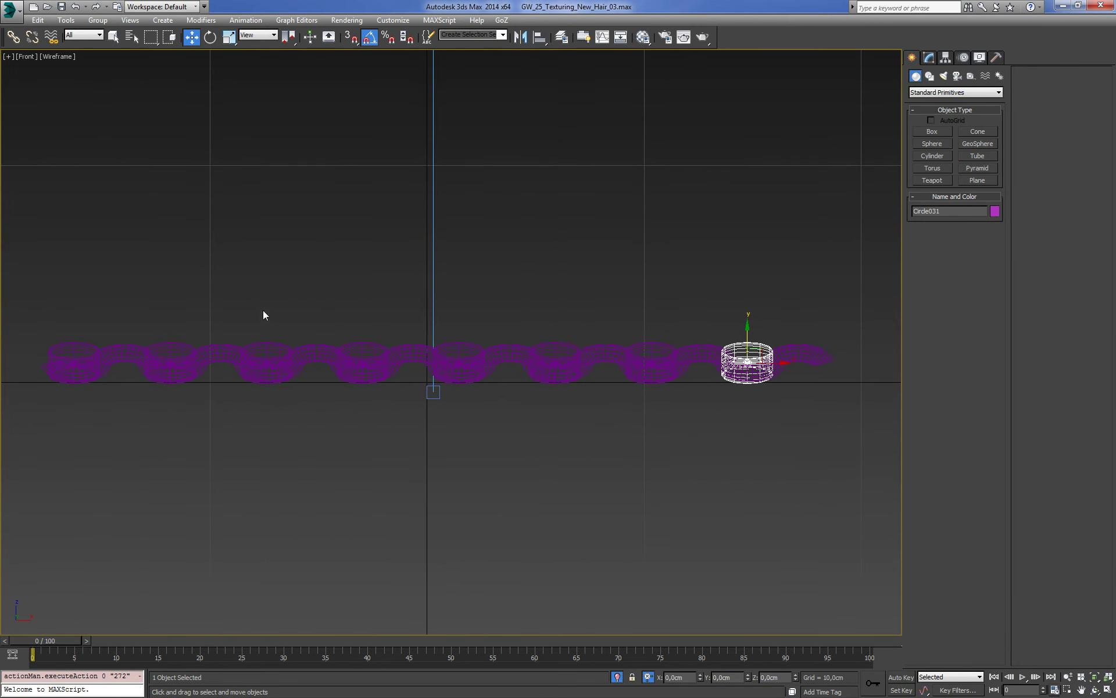
Step: Deselect the ring and frame the whole shaded mat in front and top views
{"action": "left_click", "coordinate": [113, 44]}
{"action": "left_click", "coordinate": [161, 98]}
{"action": "key", "text": "F3"}
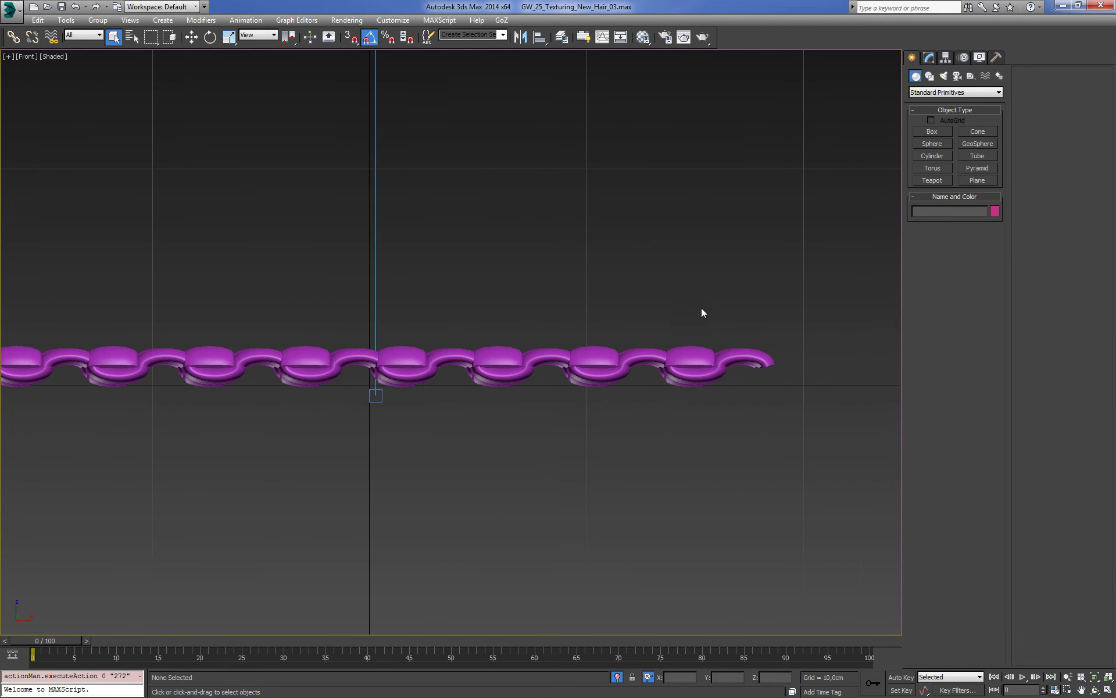
{"action": "key", "text": "t"}
{"action": "key", "text": "z"}
{"action": "key", "text": "f"}
{"action": "key", "text": "z"}
{"action": "mouse_move", "coordinate": [711, 323]}
{"action": "middle_mouse_down", "text": "alt"}
{"action": "mouse_move", "coordinate": [645, 235]}
{"action": "mouse_move", "coordinate": [666, 277]}
{"action": "middle_mouse_up", "text": "alt"}
{"action": "key", "text": "z"}
{"action": "key", "text": "t"}
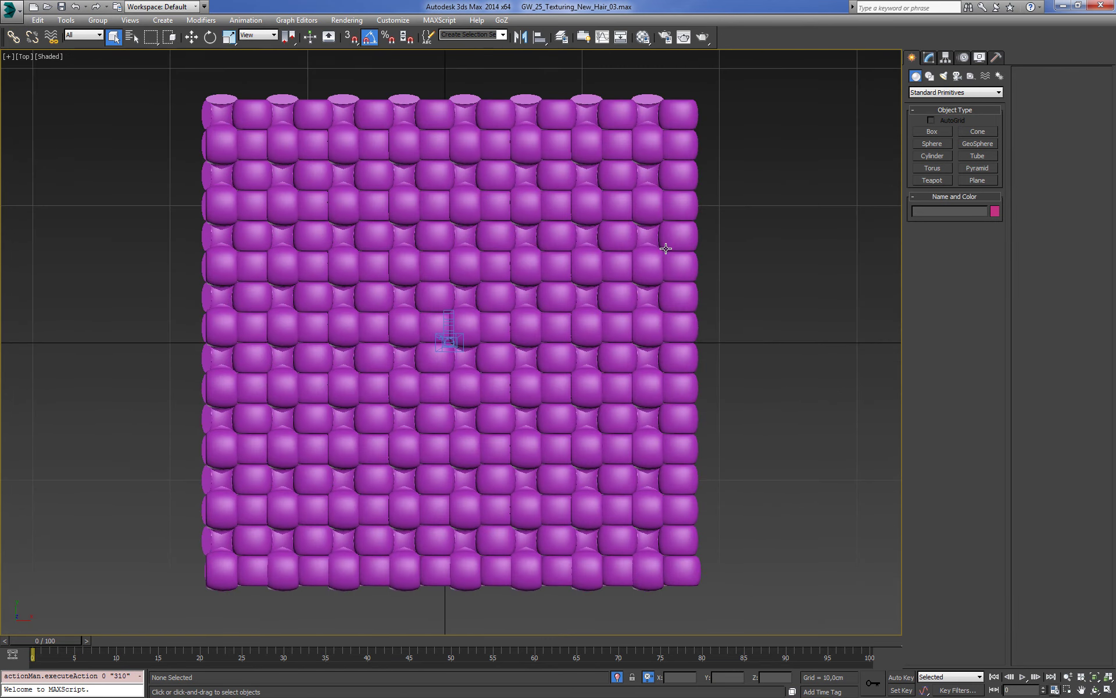